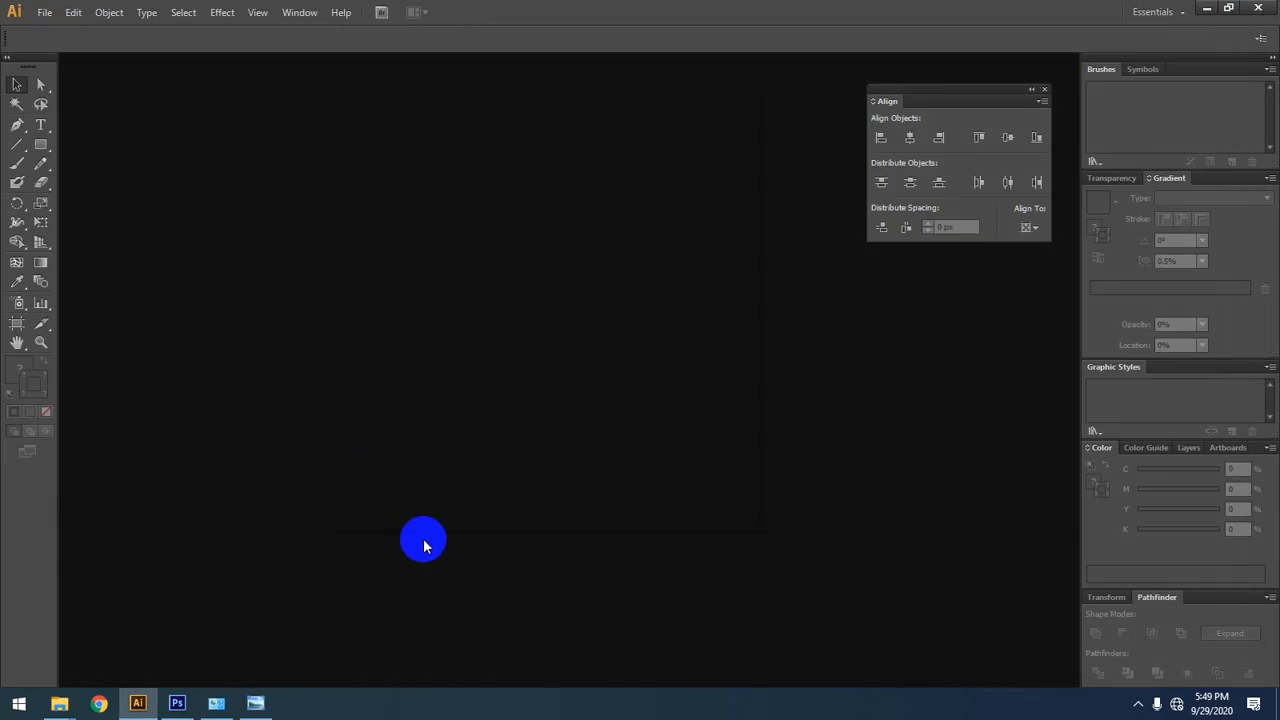
Step: Start a new document named 111, sized 500 by 500 with pixels as the units
key("ctrl+n")
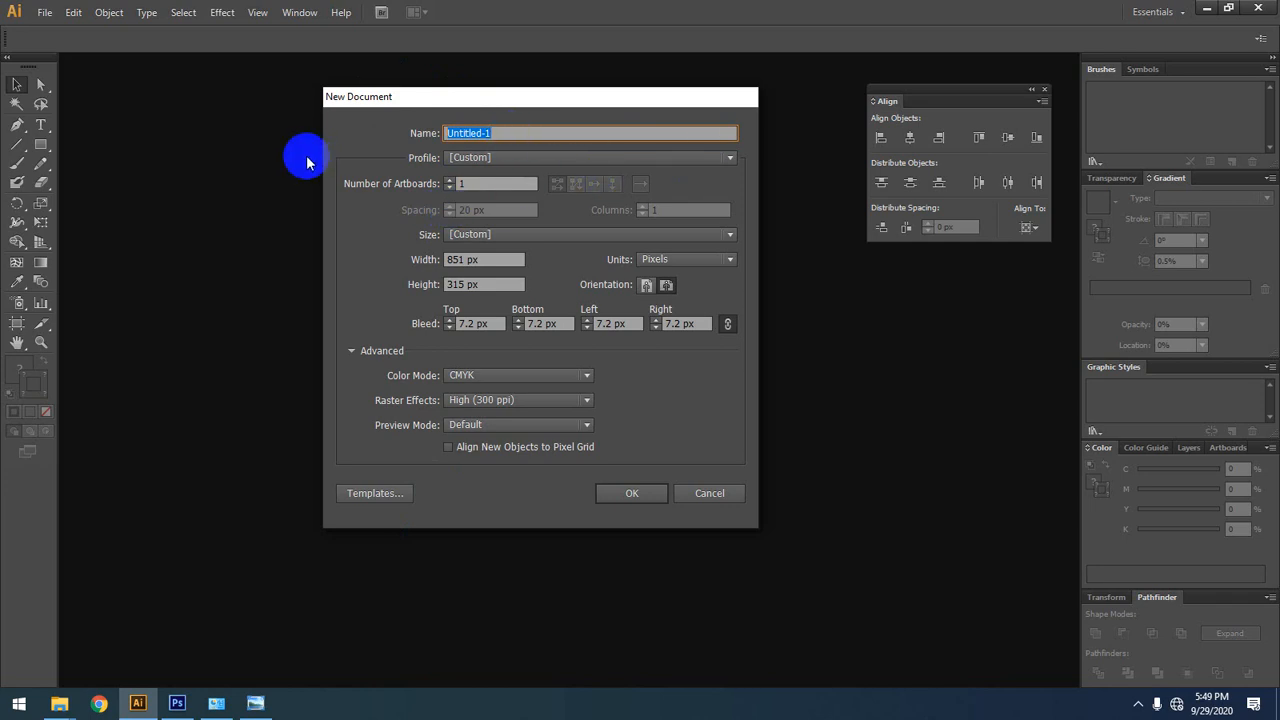
type("111")
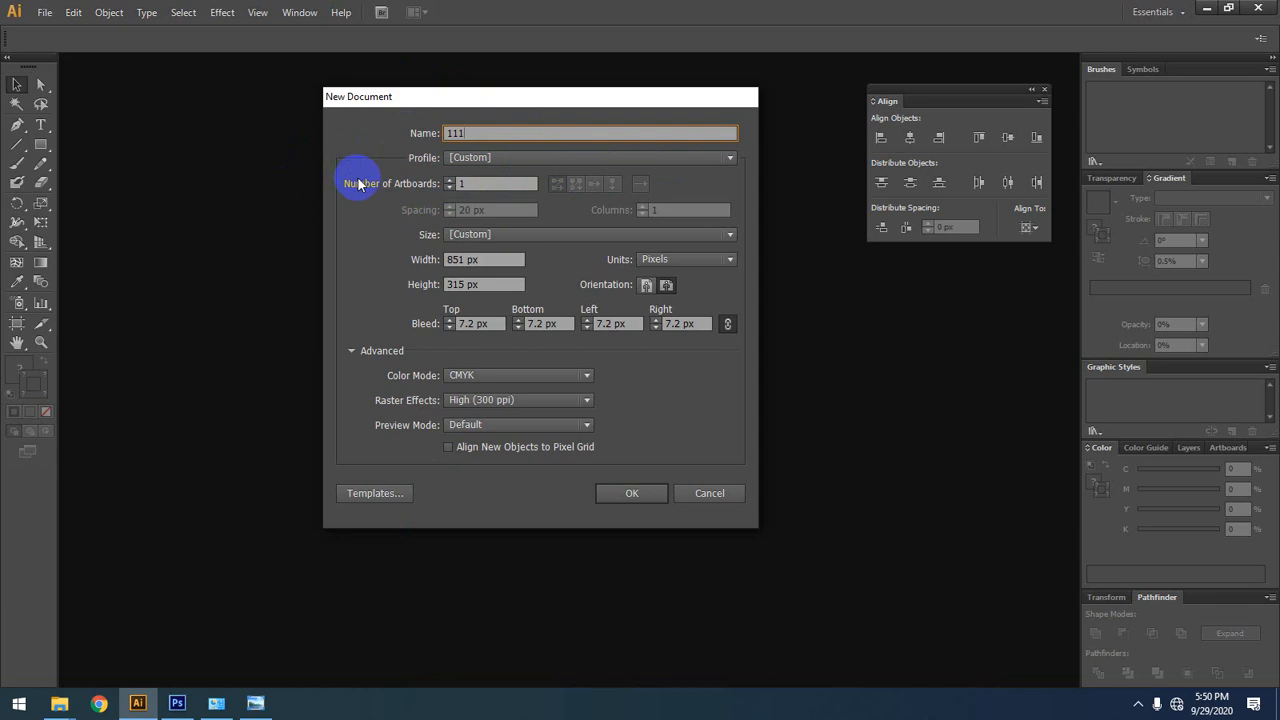
double_click(463, 261)
type("500")
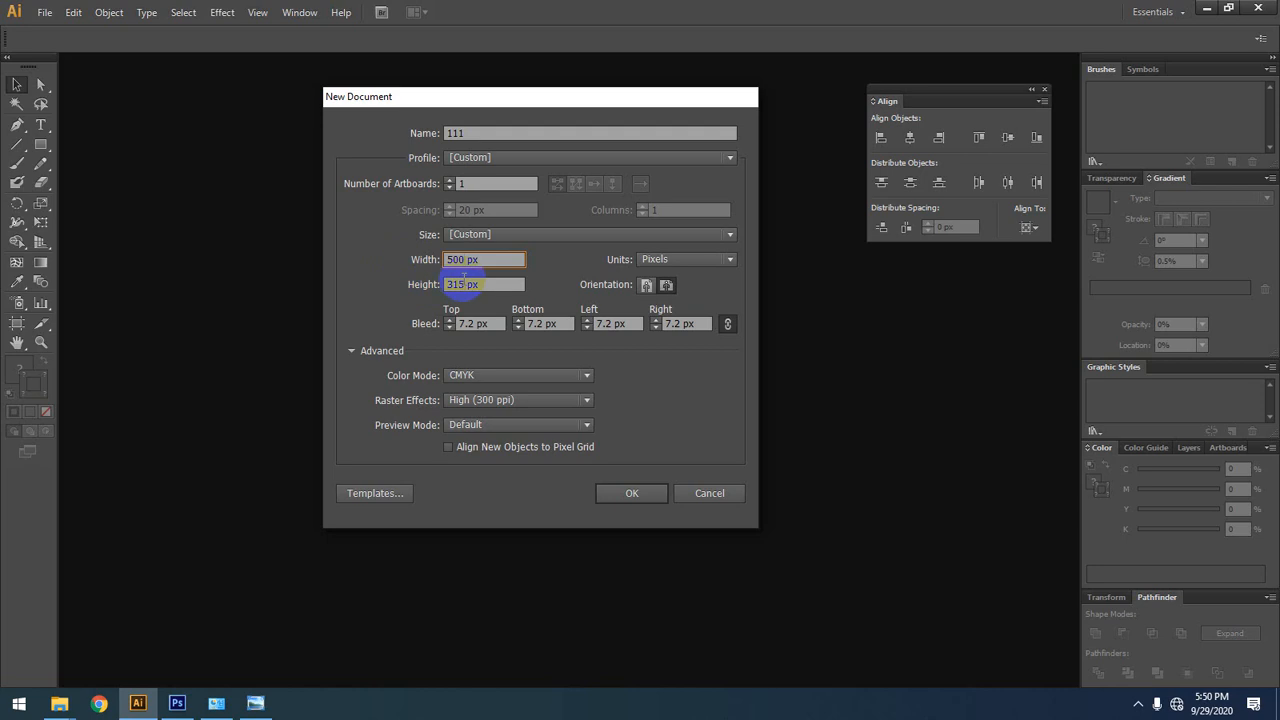
key("Tab")
type("500")
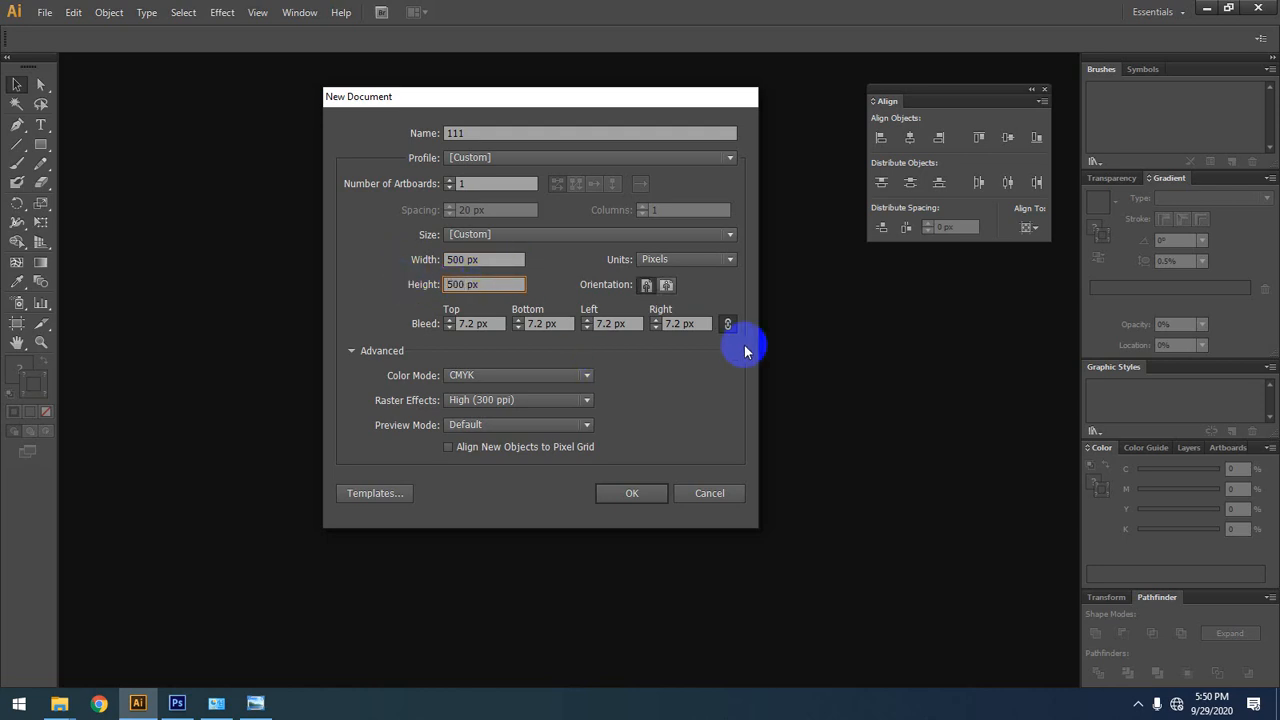
left_click(714, 259)
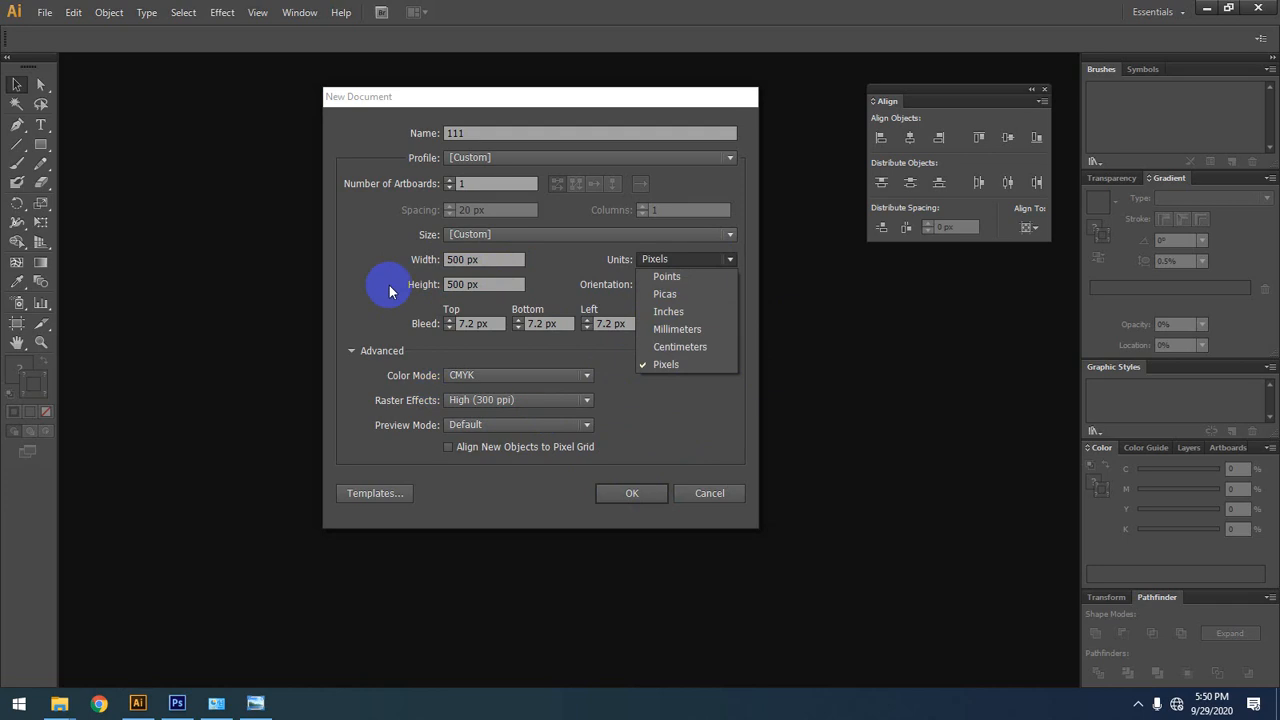
left_click(689, 366)
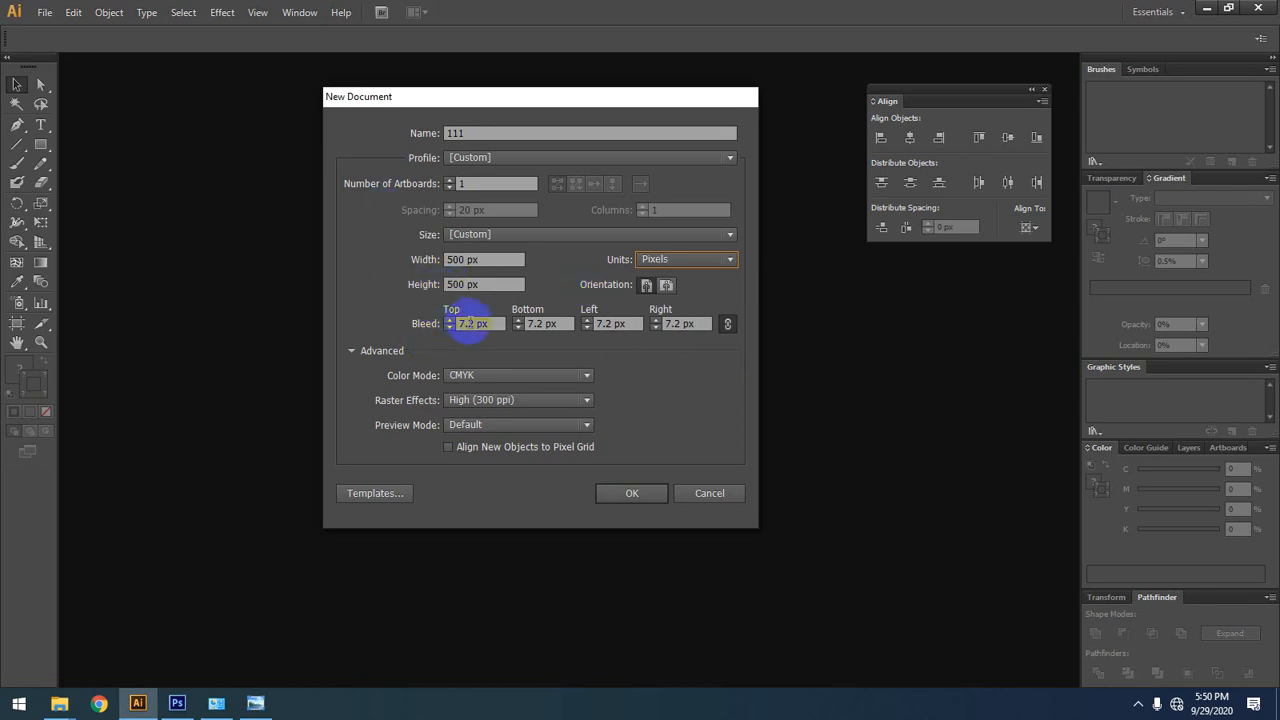
Step: Set all bleeds to 0 px, the color mode to RGB and raster effects to High (300 ppi), and create the document
left_click(450, 328)
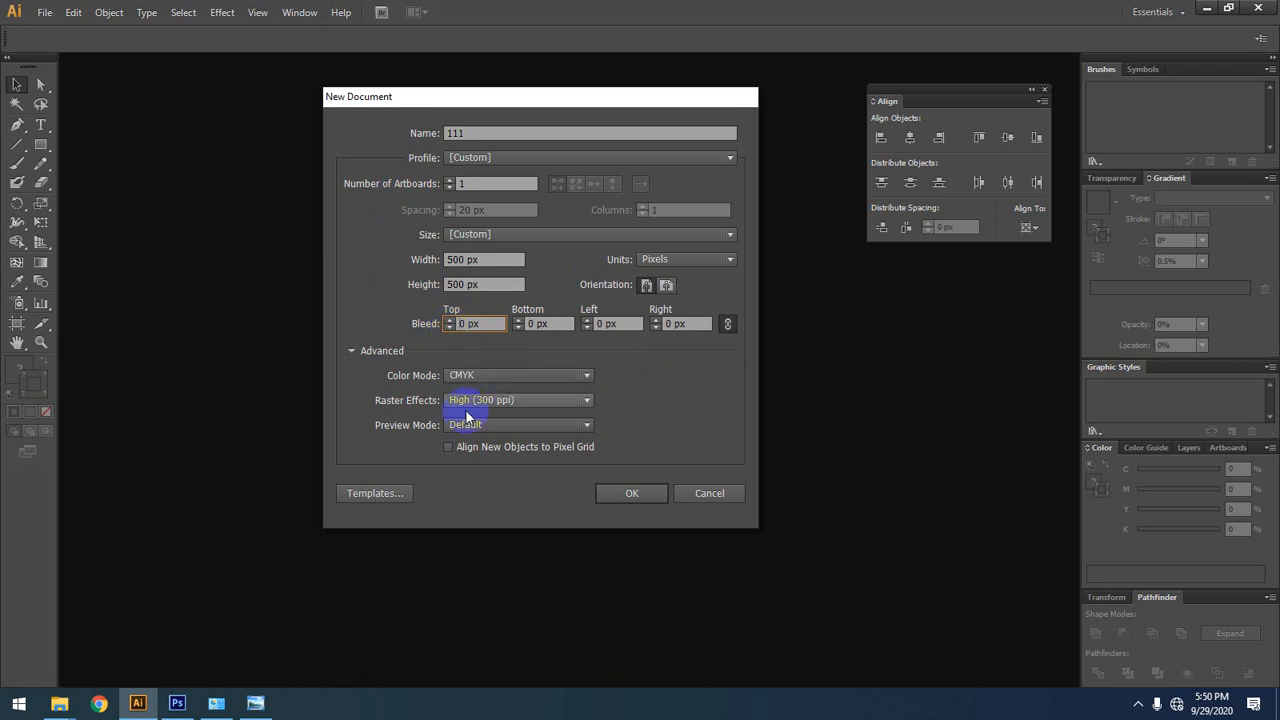
left_click(566, 383)
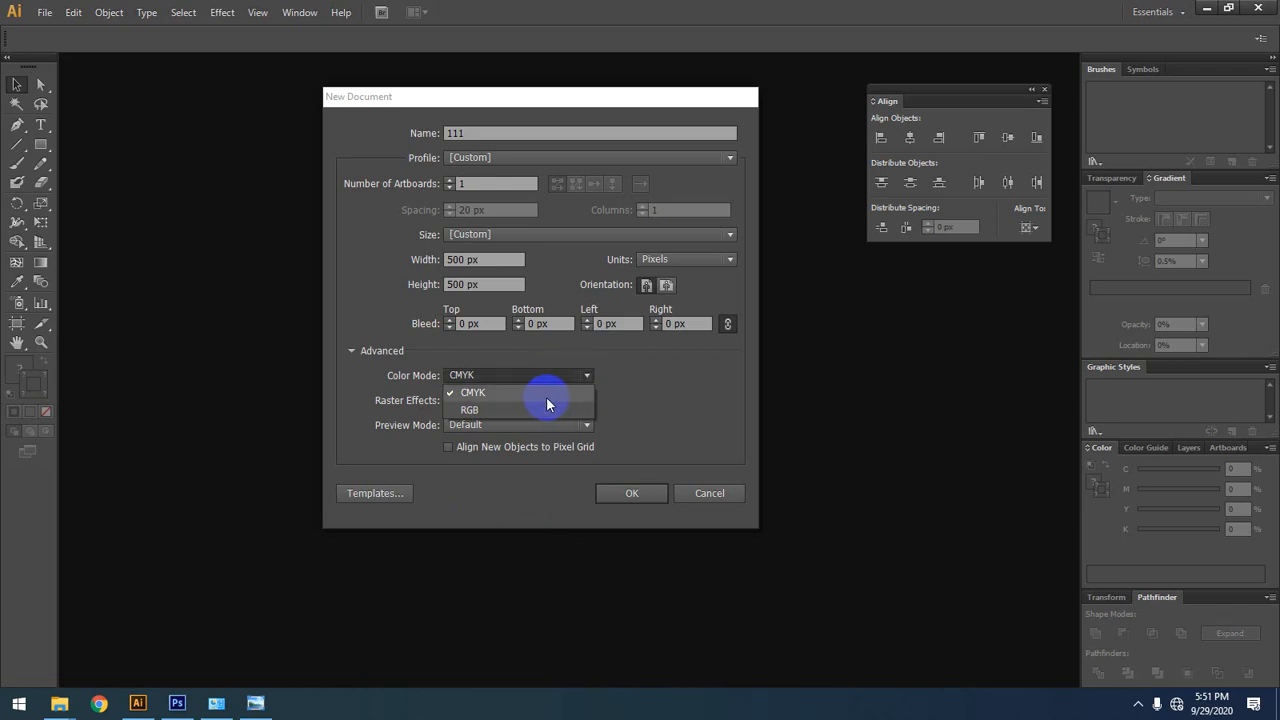
left_click(533, 410)
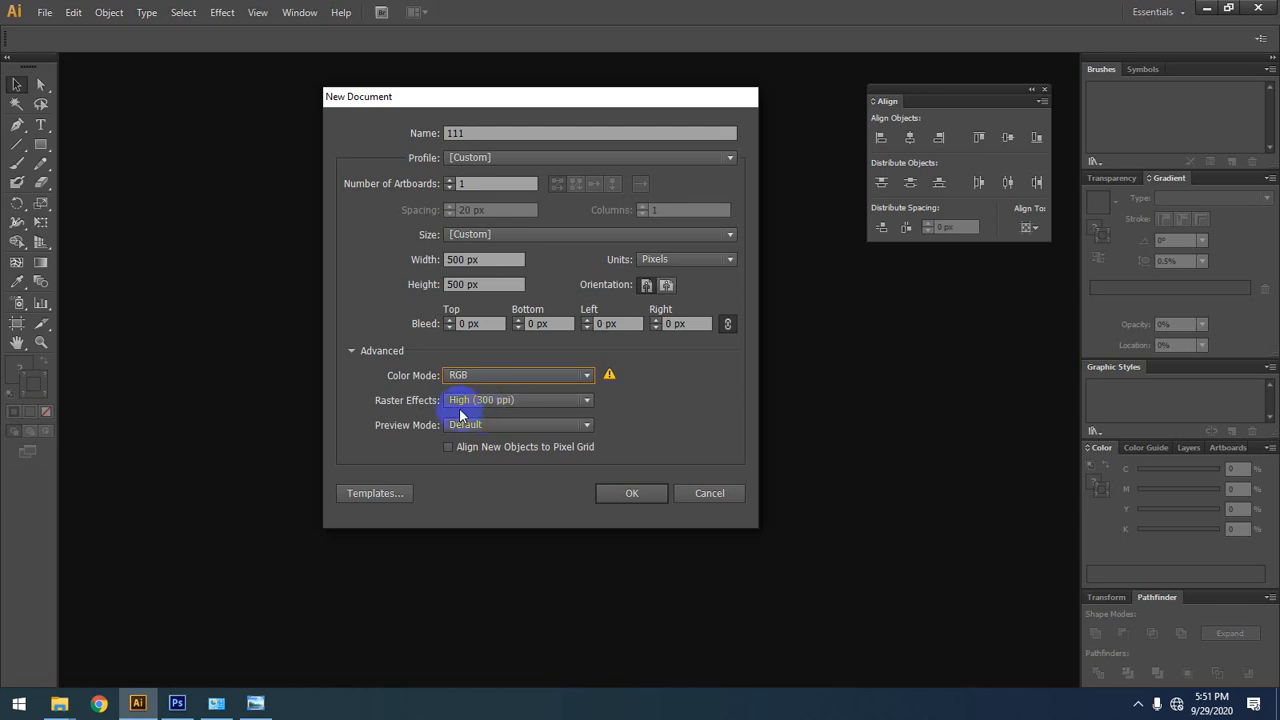
left_click(568, 405)
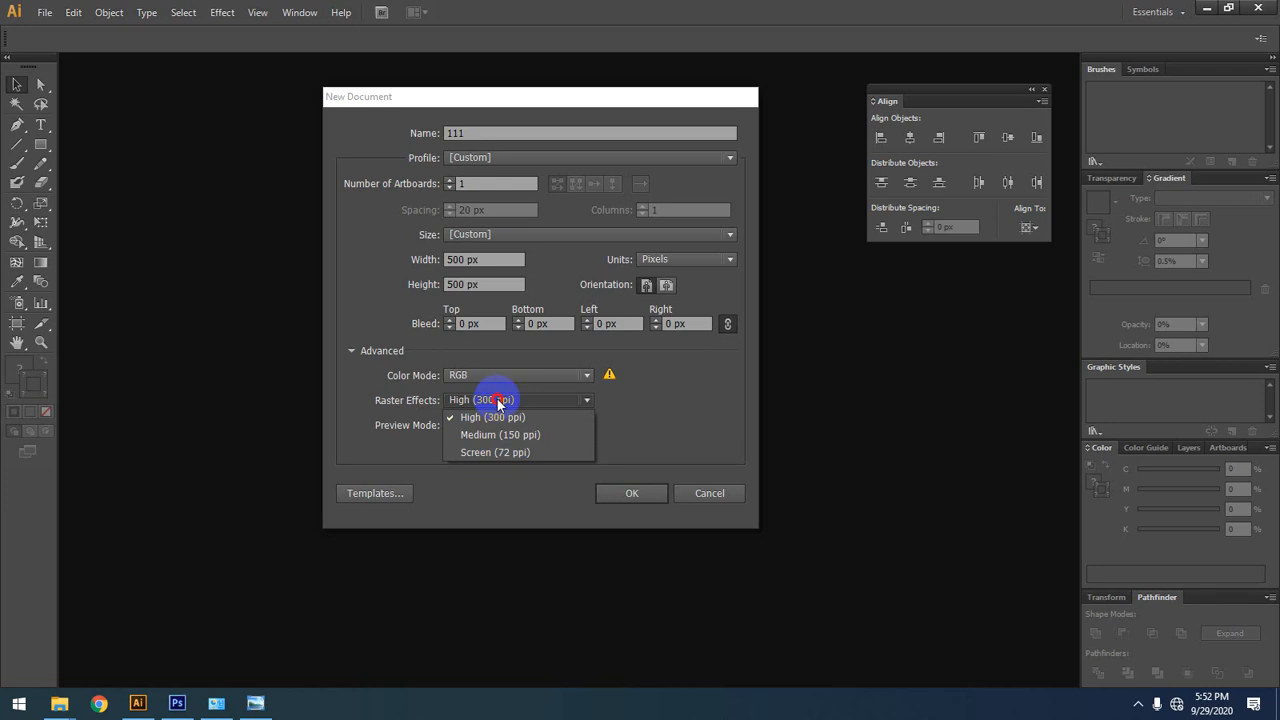
left_click(495, 400)
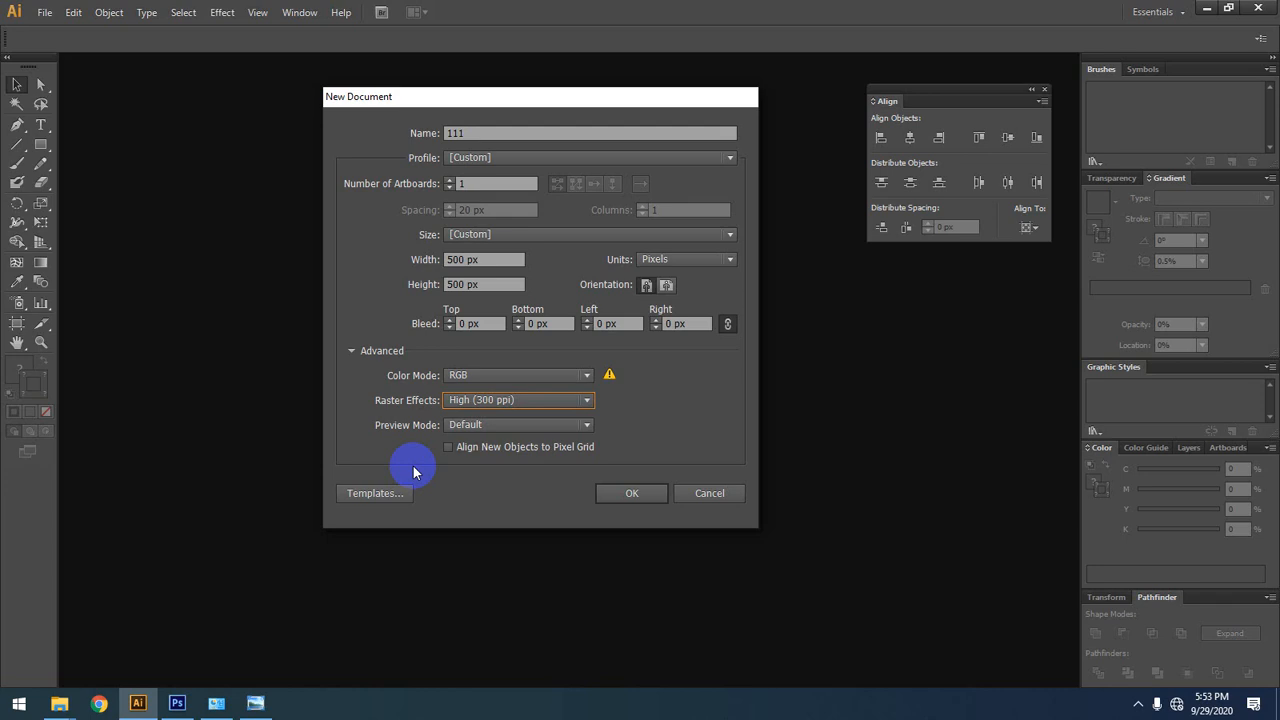
left_click(632, 494)
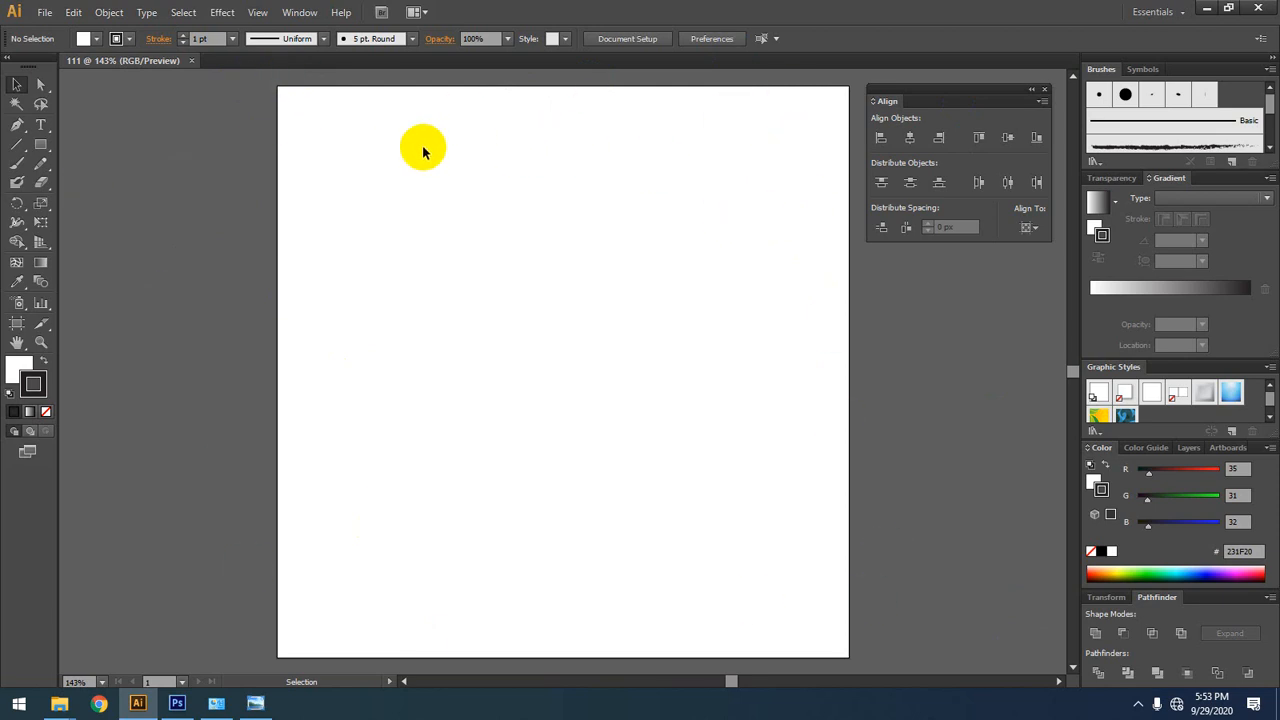
Step: Draw a square about 102 px wide across the upper part of the artboard's left edge
left_click(38, 265)
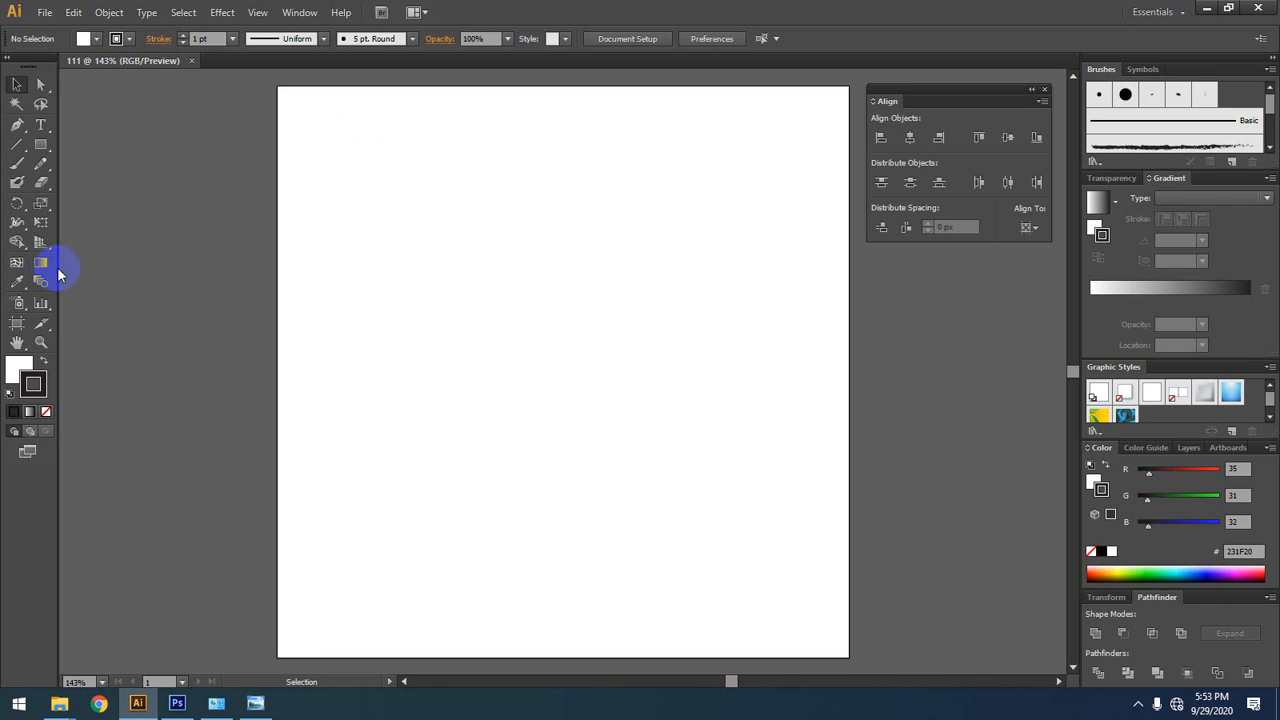
left_click(40, 146)
left_click_drag(231, 167, 348, 284)
left_click(16, 84)
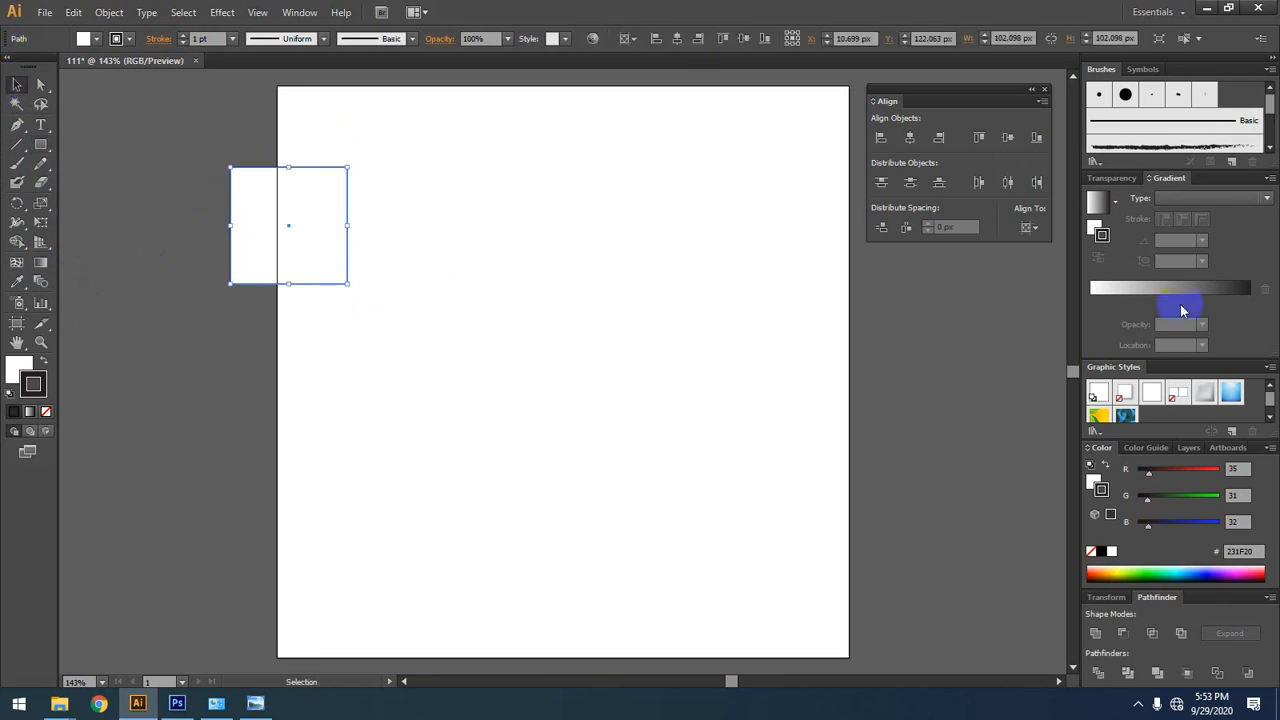
Step: Set the stroke to black, swap the square's fill and stroke colors, and delete the square
left_click(1101, 551)
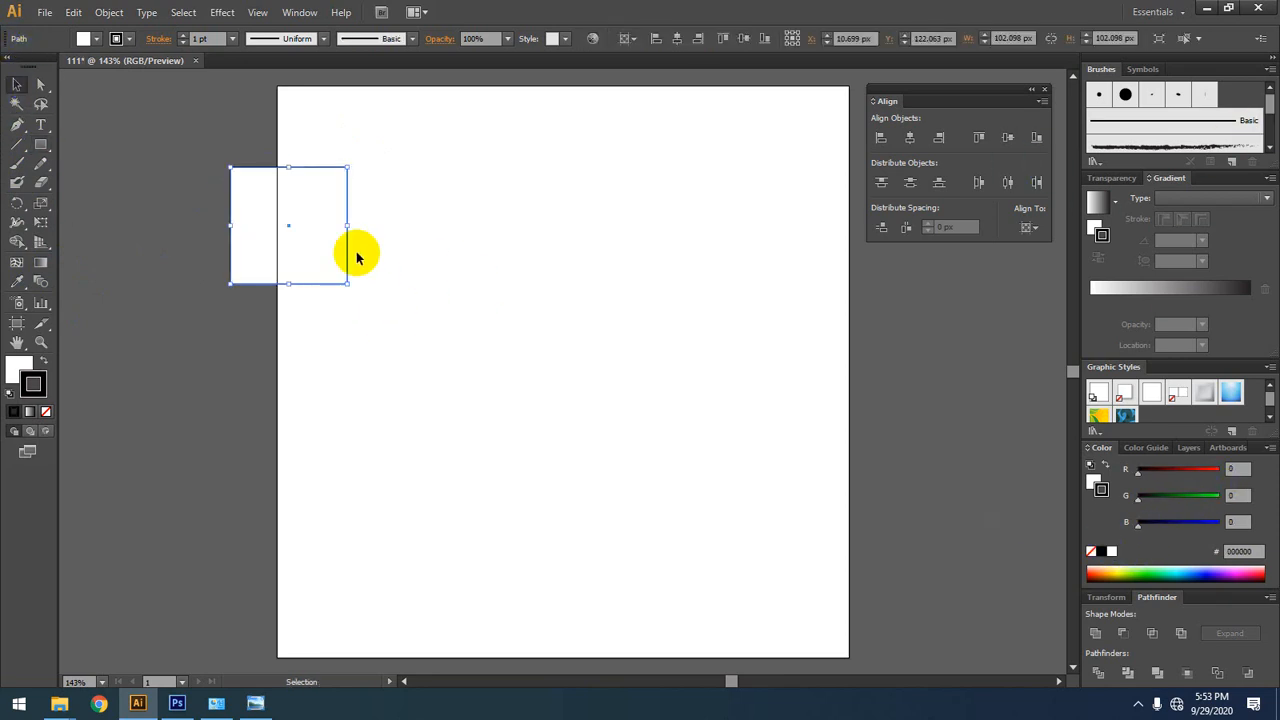
left_click(42, 361)
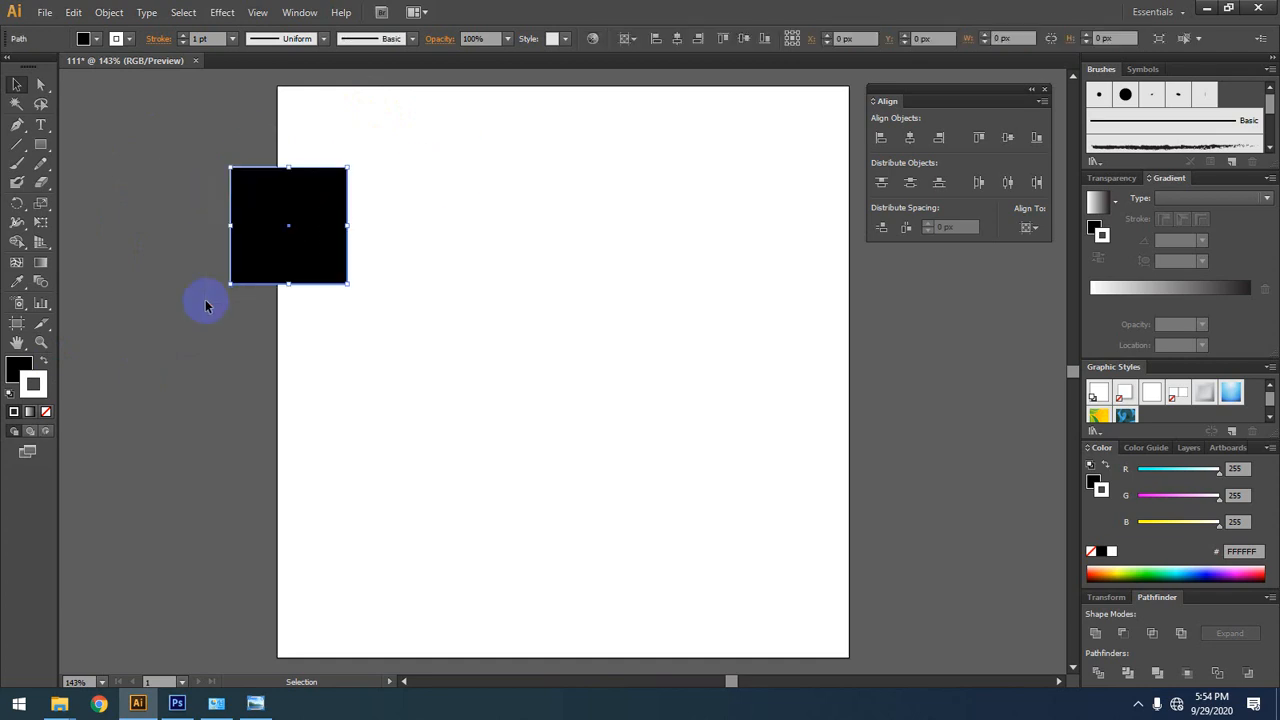
key("Delete")
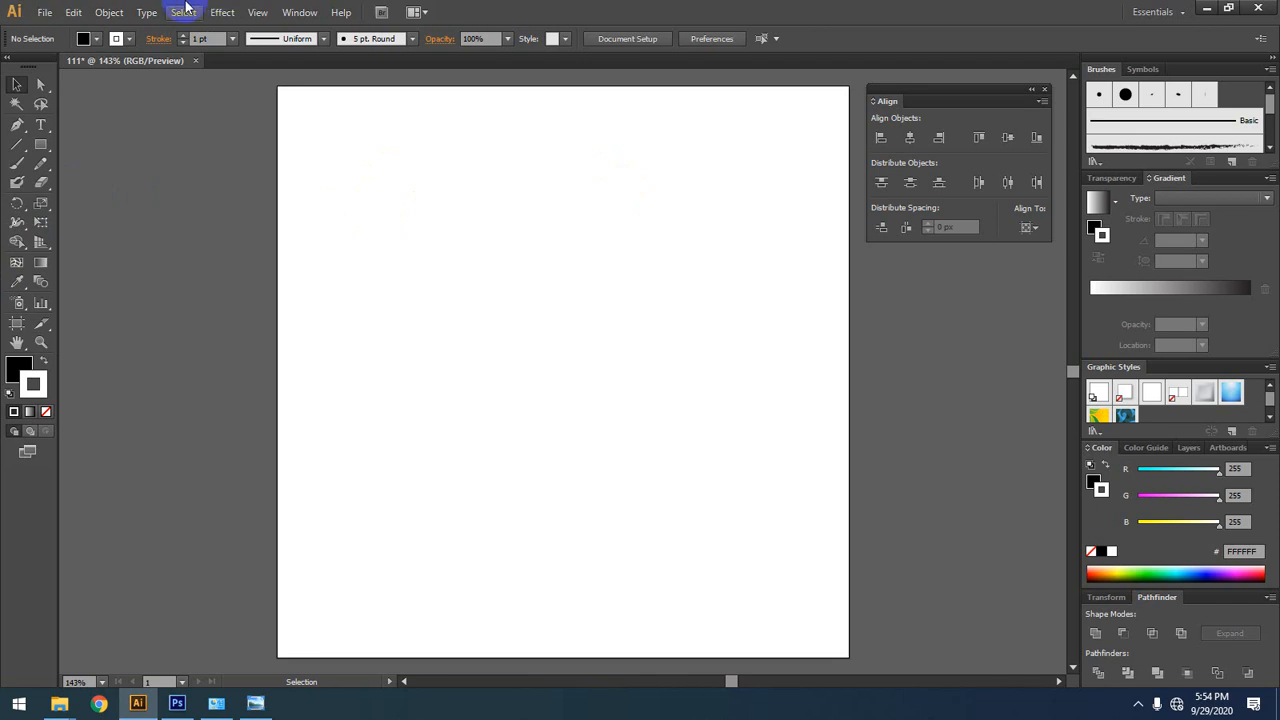
left_click(121, 16)
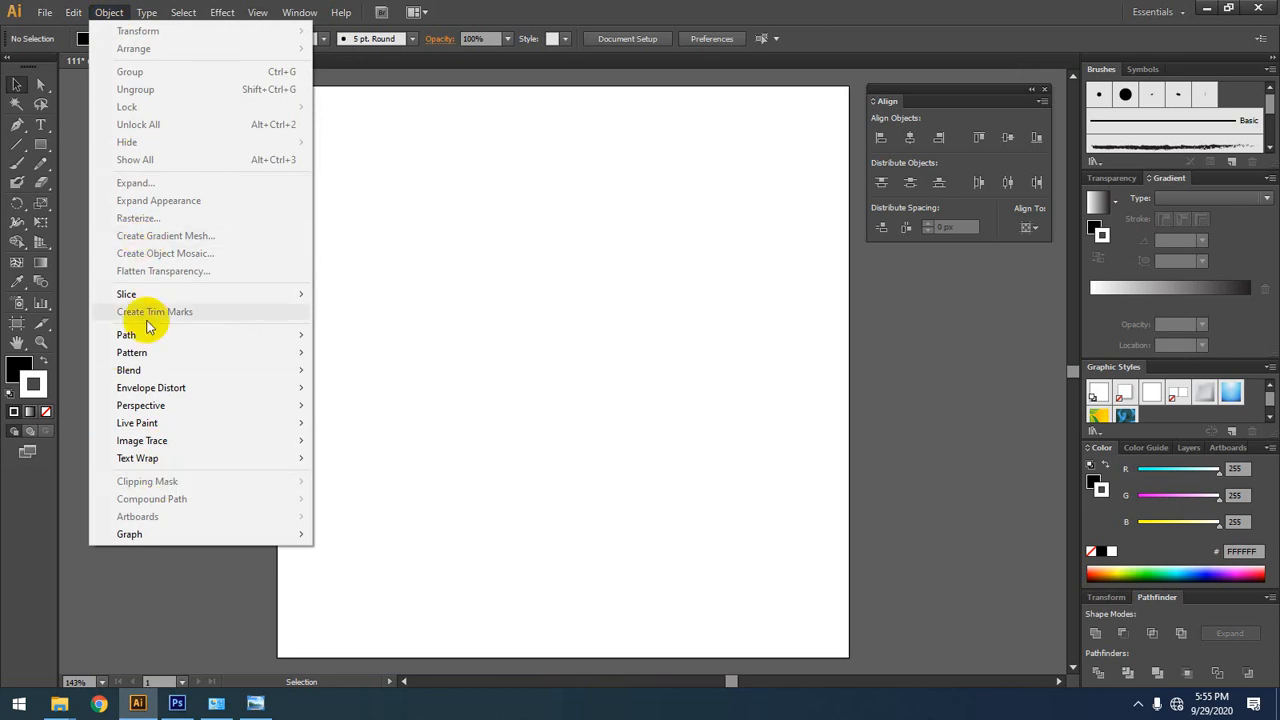
mouse_move(166, 371)
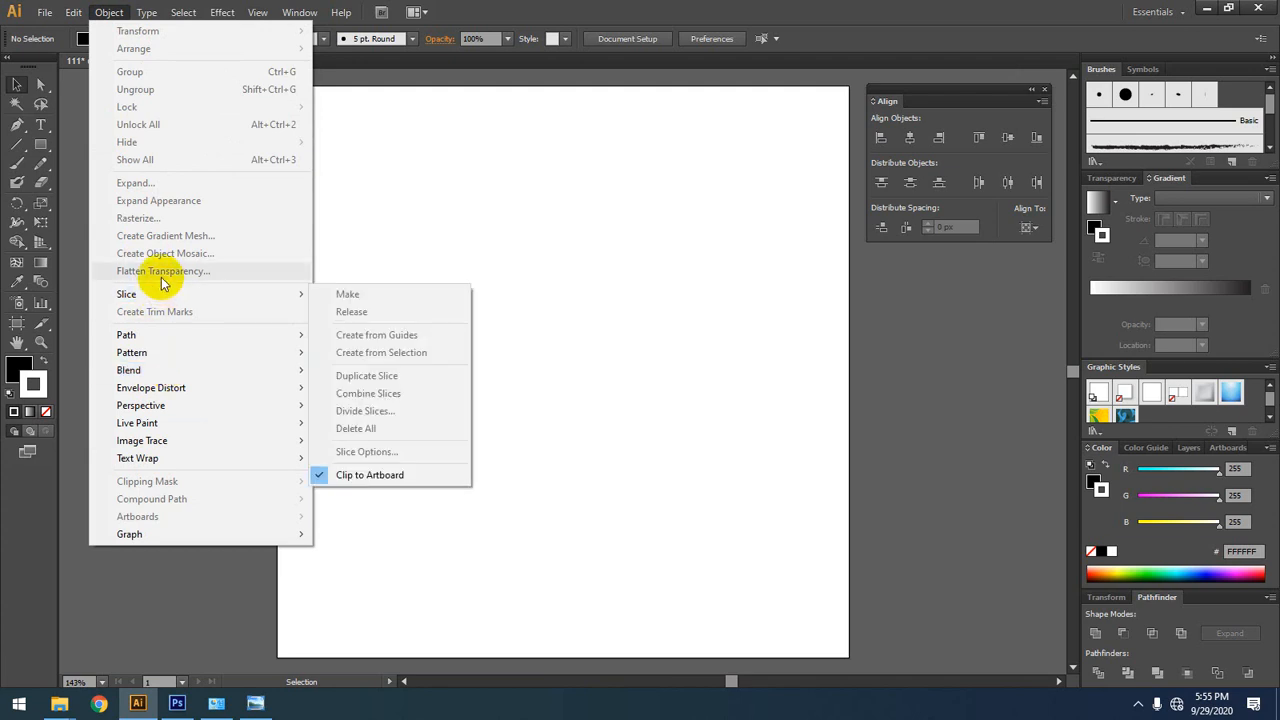
mouse_move(72, 18)
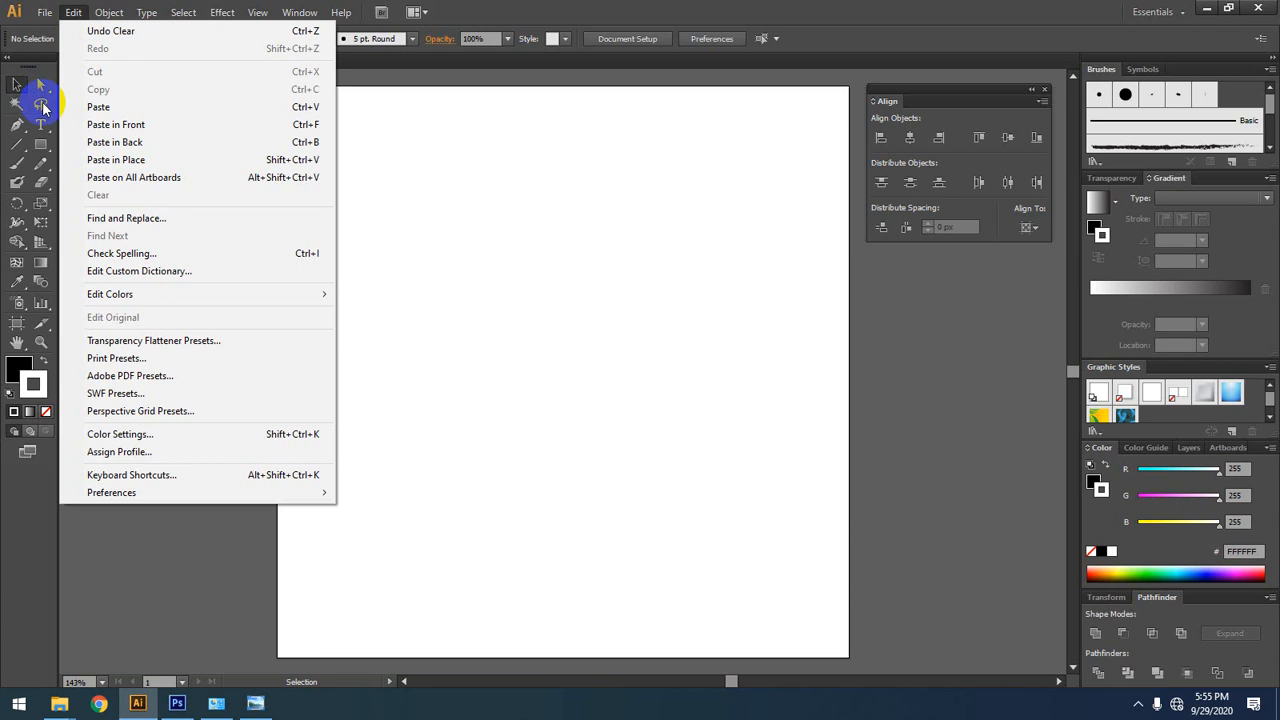
left_click(74, 12)
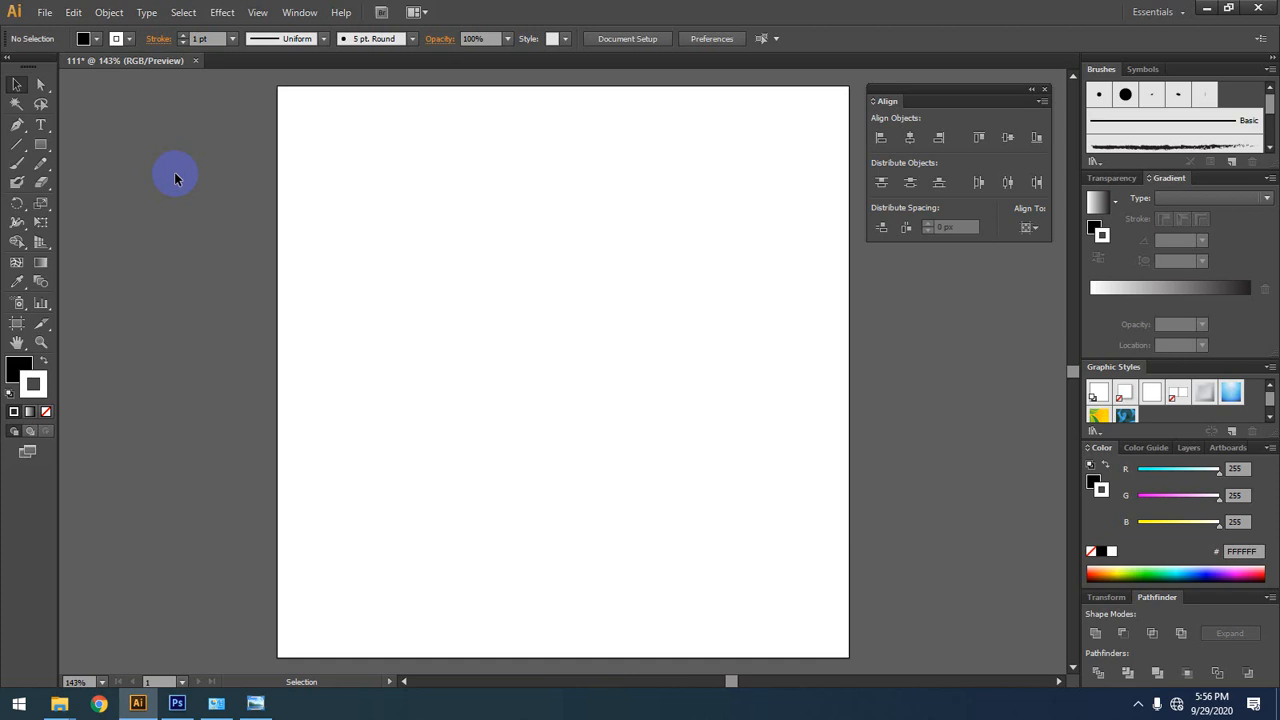
key("alt")
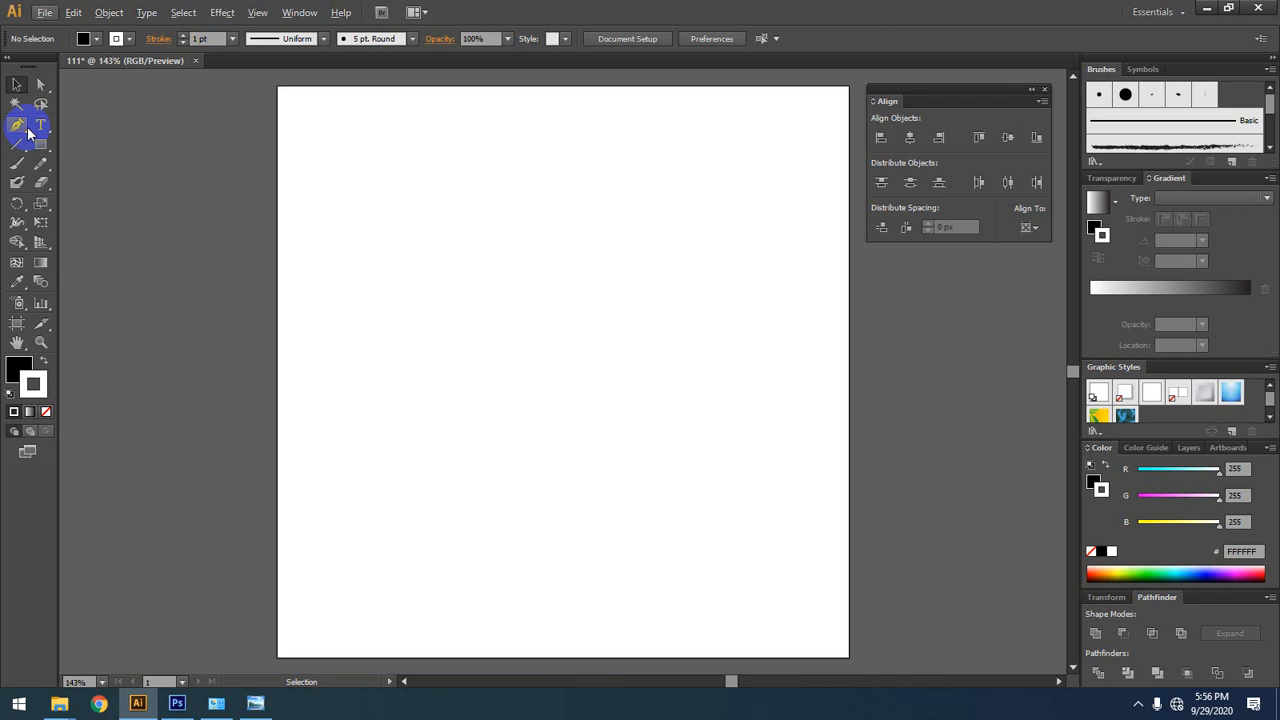
key("alt")
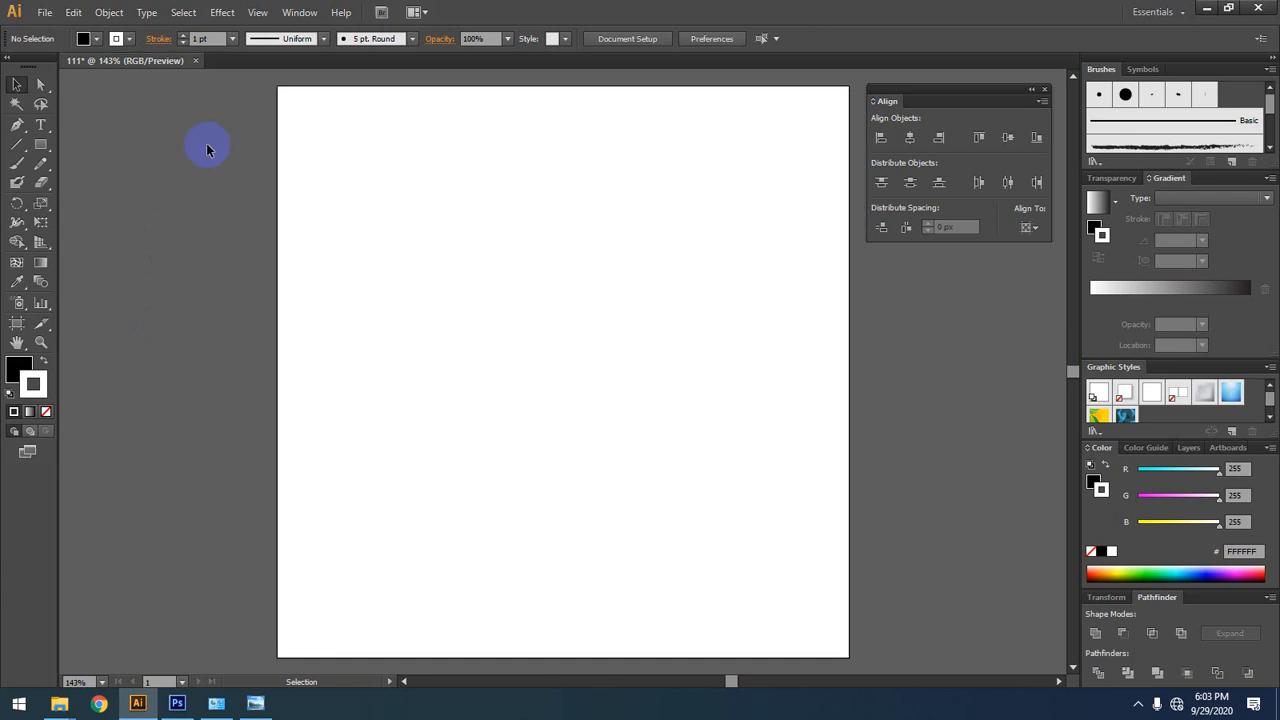
left_click_drag(757, 318, 697, 309)
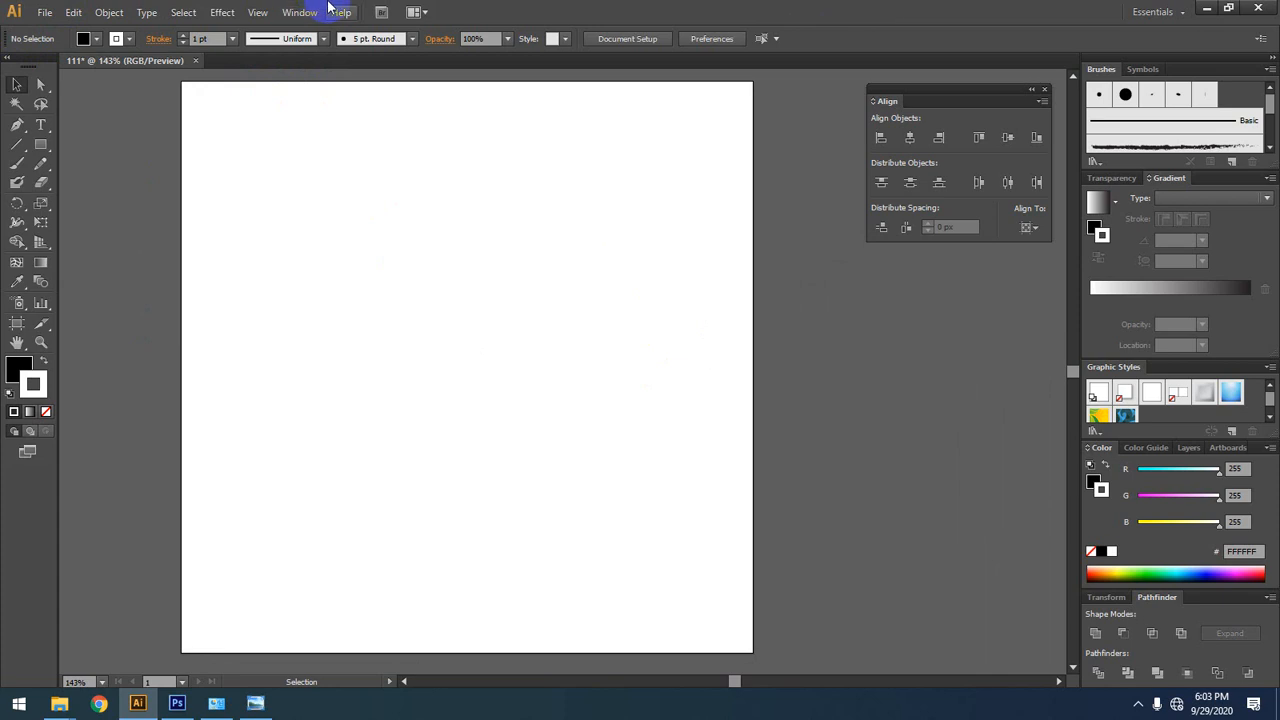
left_click(183, 12)
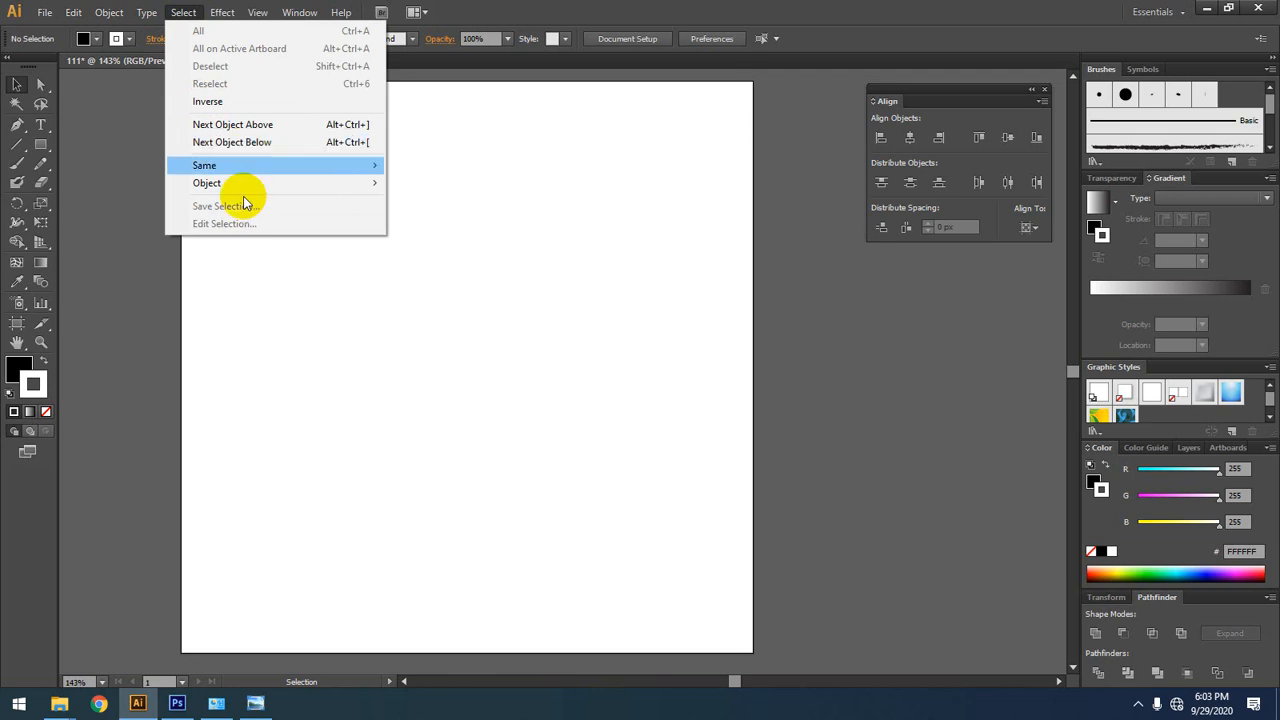
left_click(475, 451)
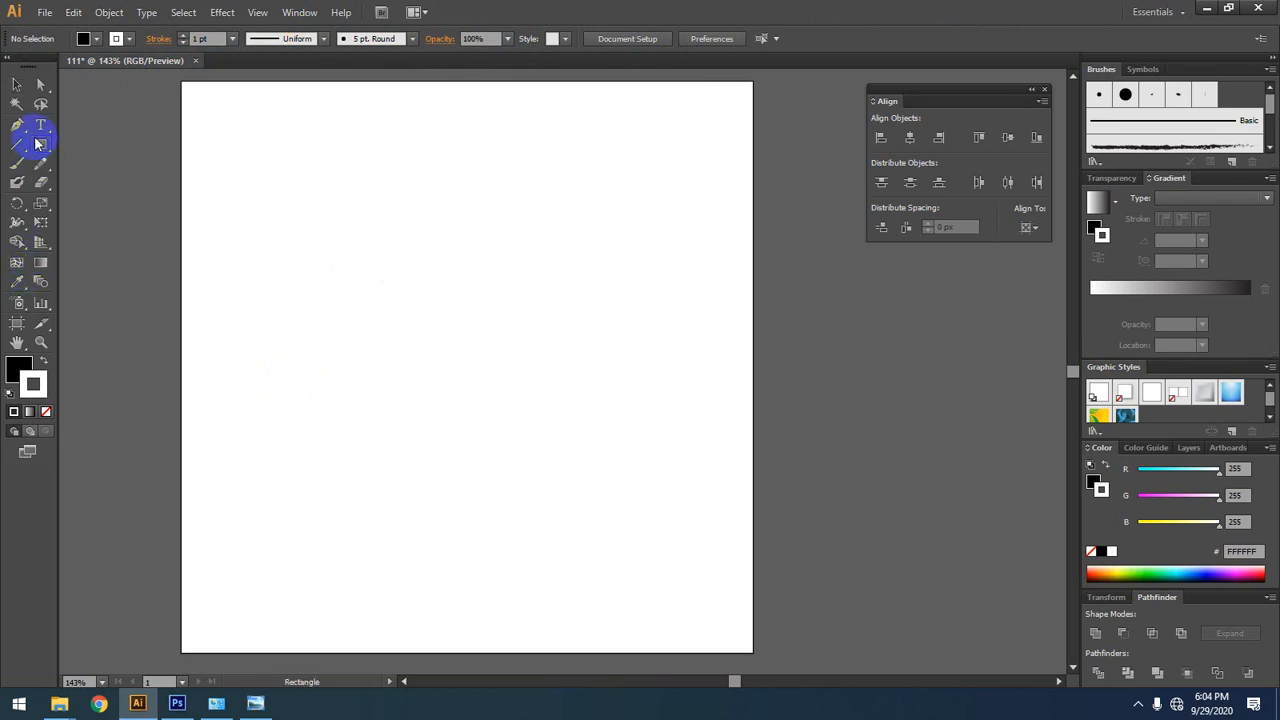
left_click(41, 182)
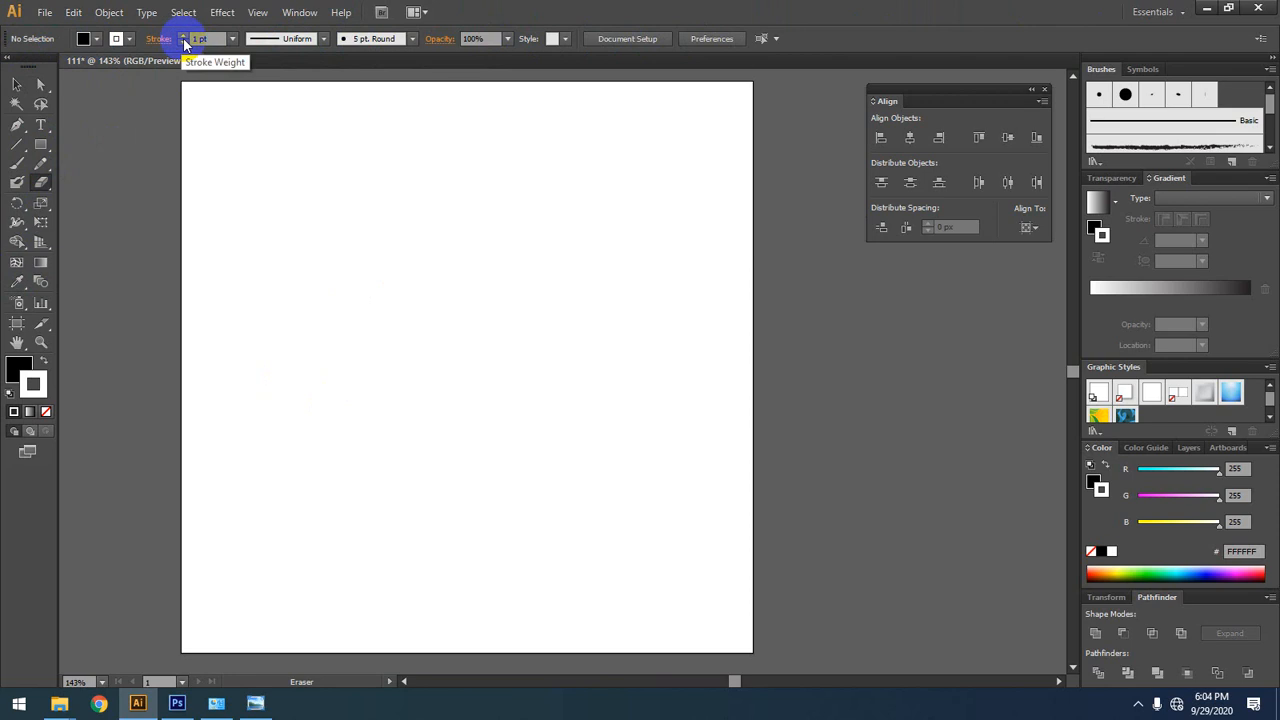
left_click(40, 262)
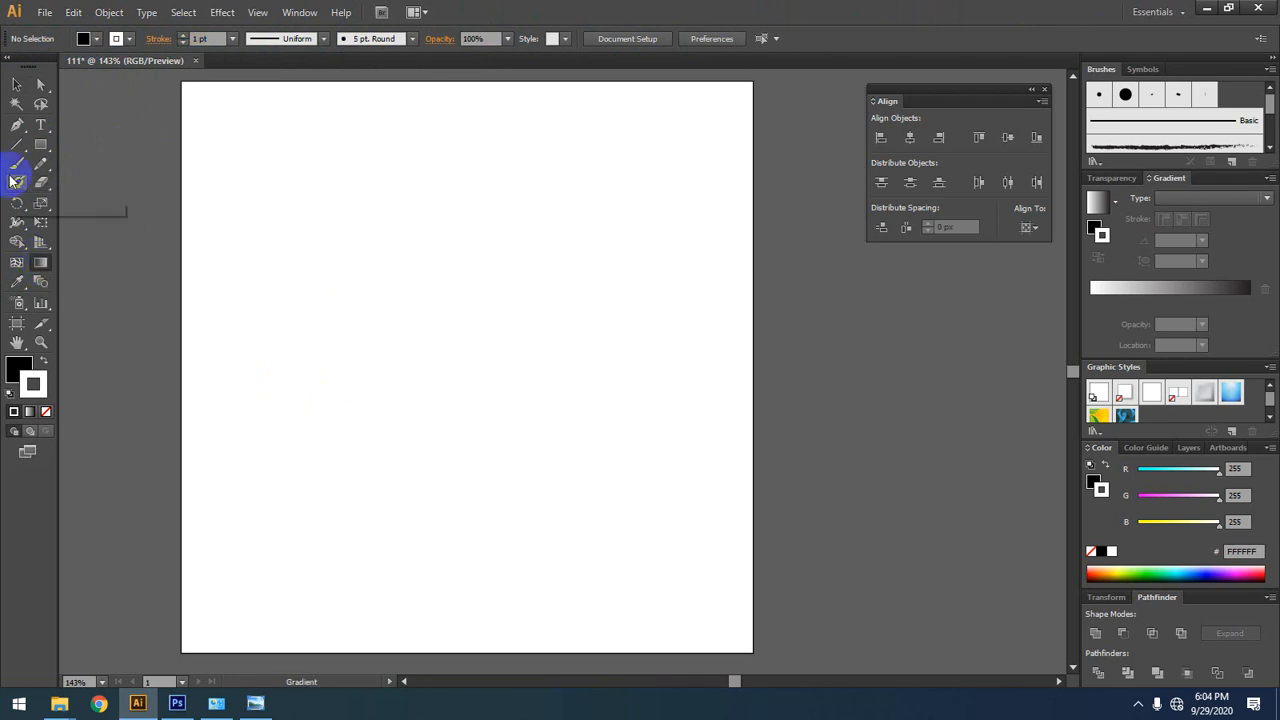
left_click(17, 125)
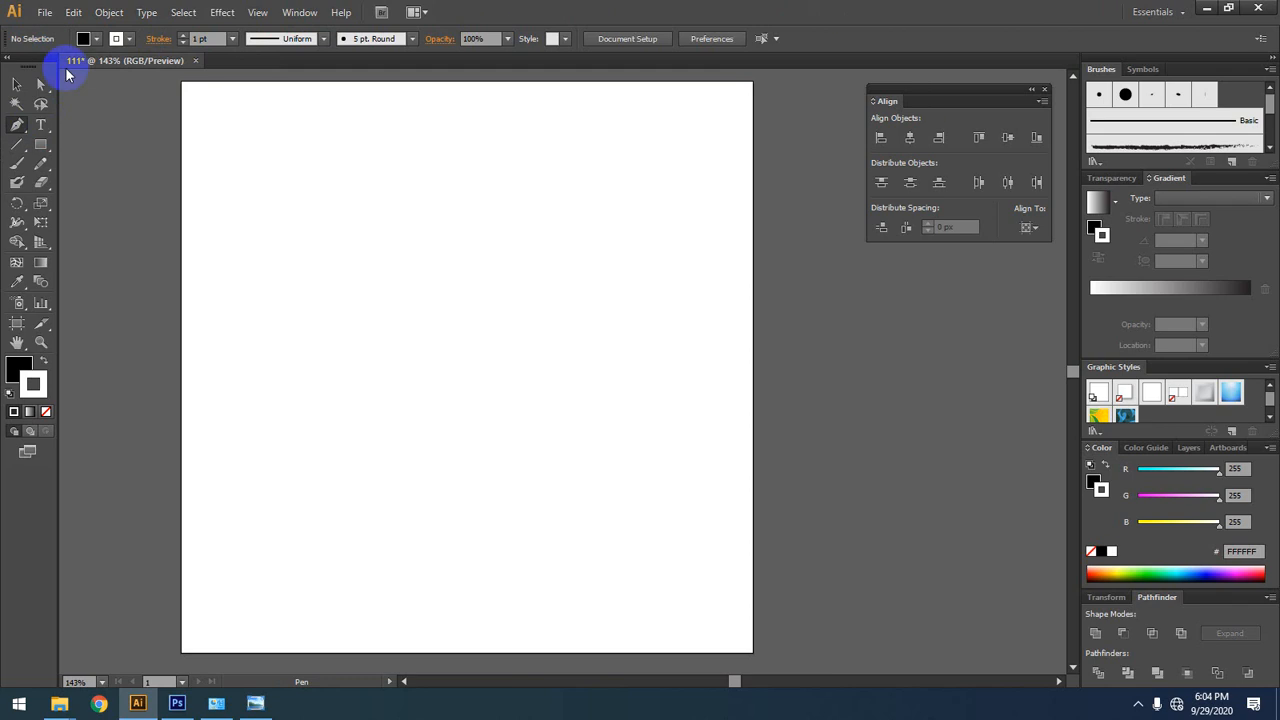
left_click(17, 84)
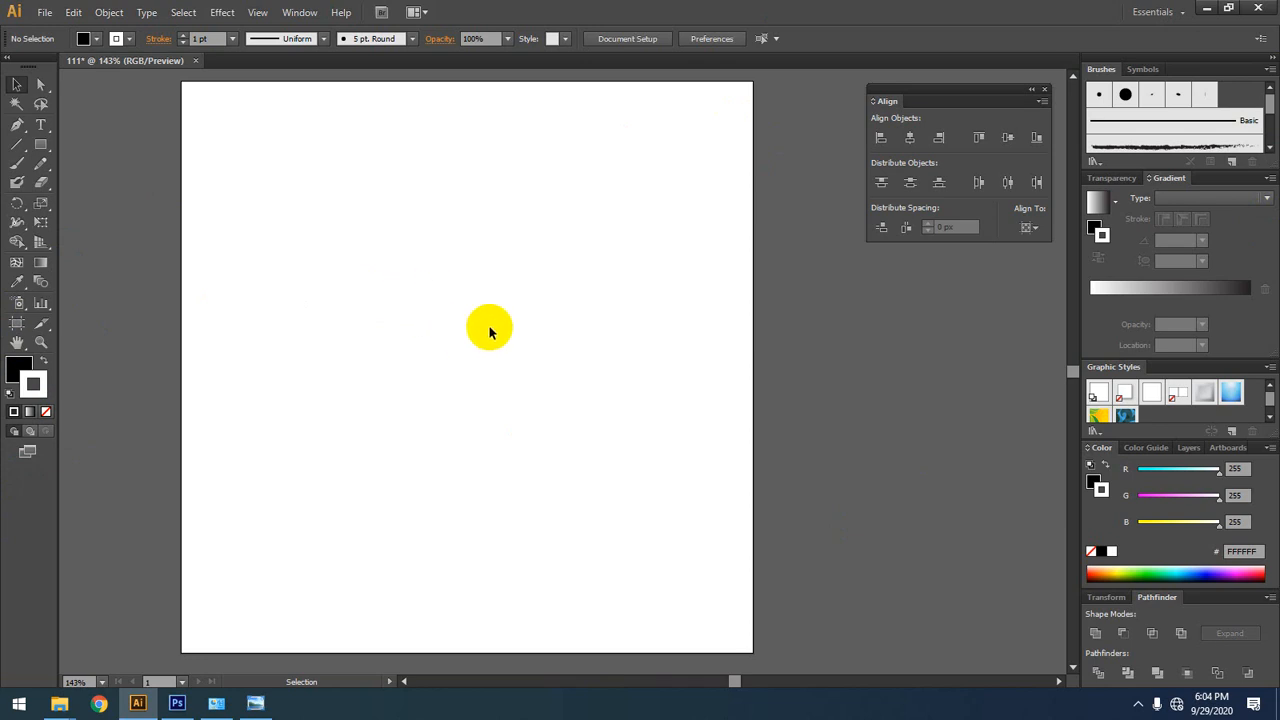
Step: Draw a black rectangle about 159 by 133 px in the upper middle of the artboard and deselect it
key("space")
left_click_drag(340, 369, 443, 351)
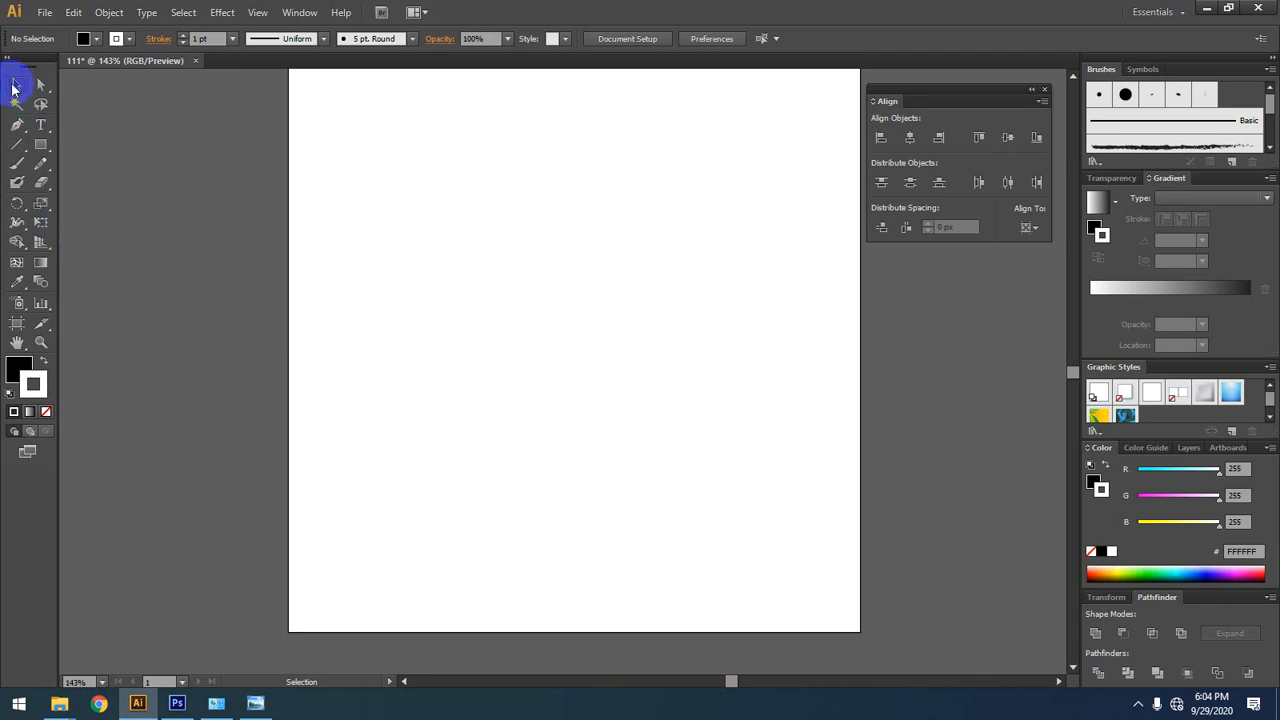
left_click_drag(41, 144, 78, 137)
left_click_drag(505, 158, 687, 310)
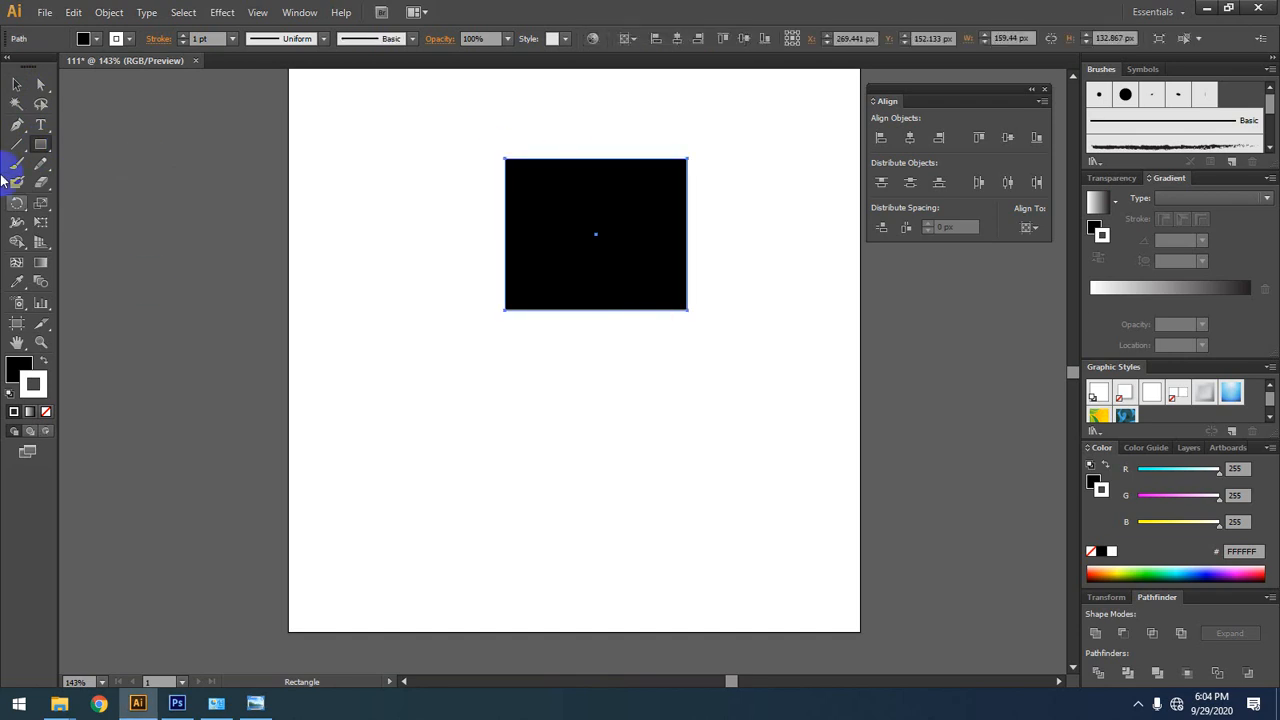
left_click(17, 84)
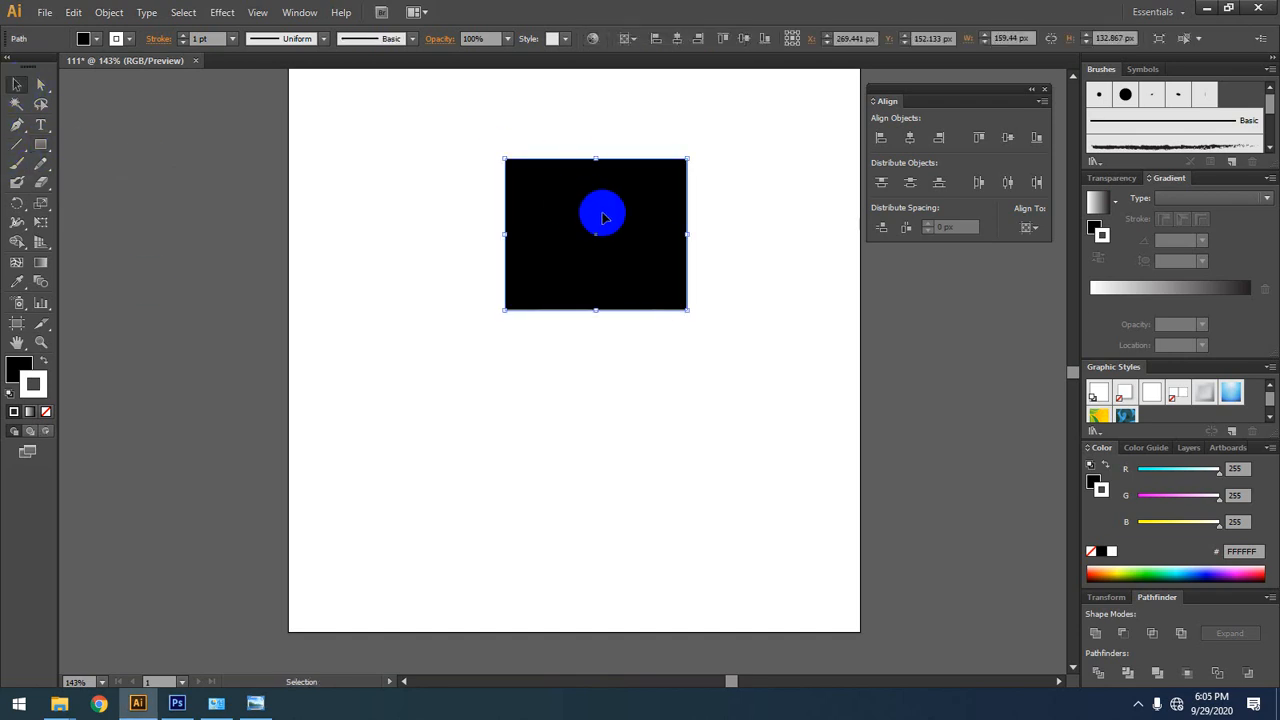
left_click_drag(503, 206, 201, 208)
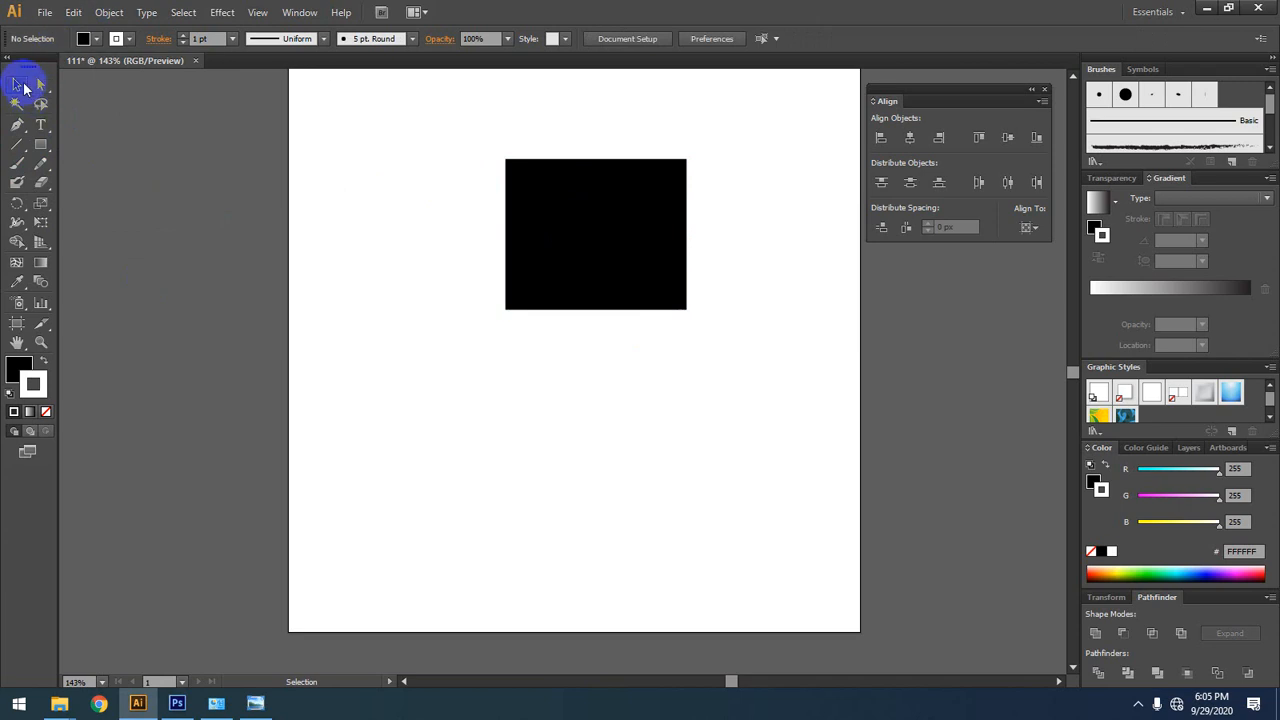
left_click_drag(447, 136, 498, 205)
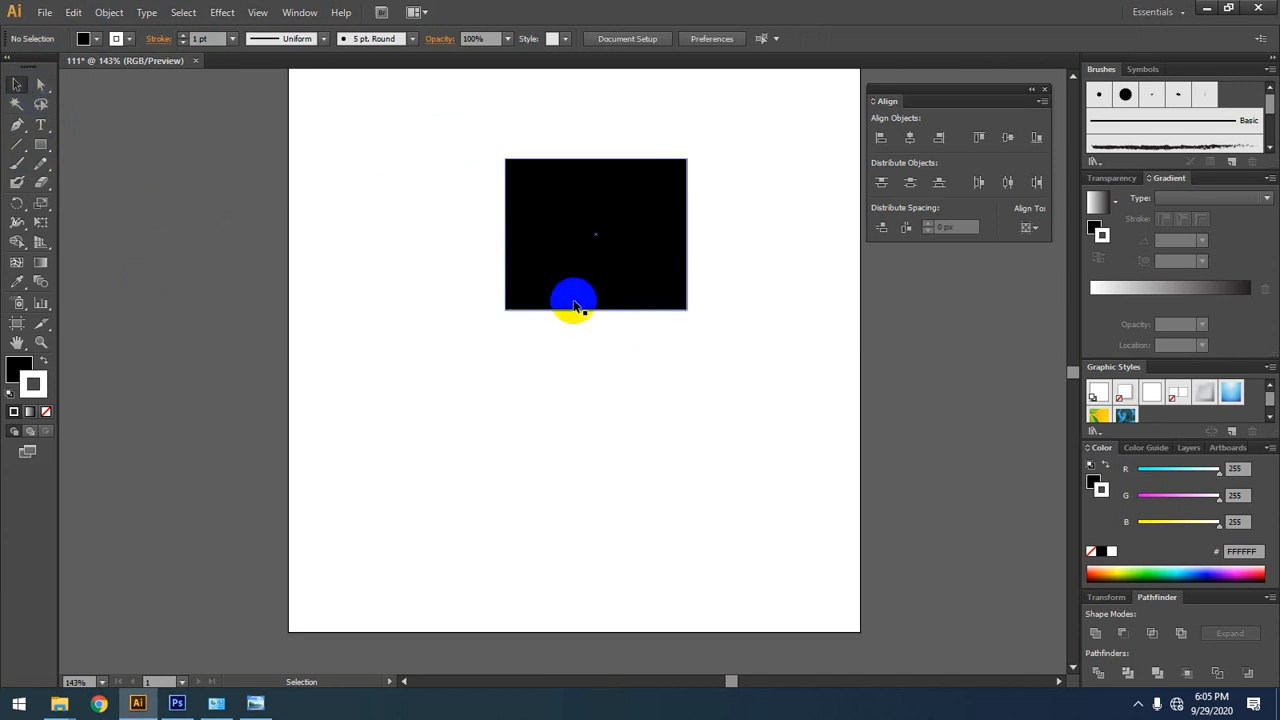
Step: Place two copies of the black rectangle, one at the artboard's lower left and one at its lower right, and deselect
left_click_drag(580, 203, 508, 487)
scroll(531, 486, "down", 2)
left_click_drag(564, 376, 619, 455)
left_click(733, 374)
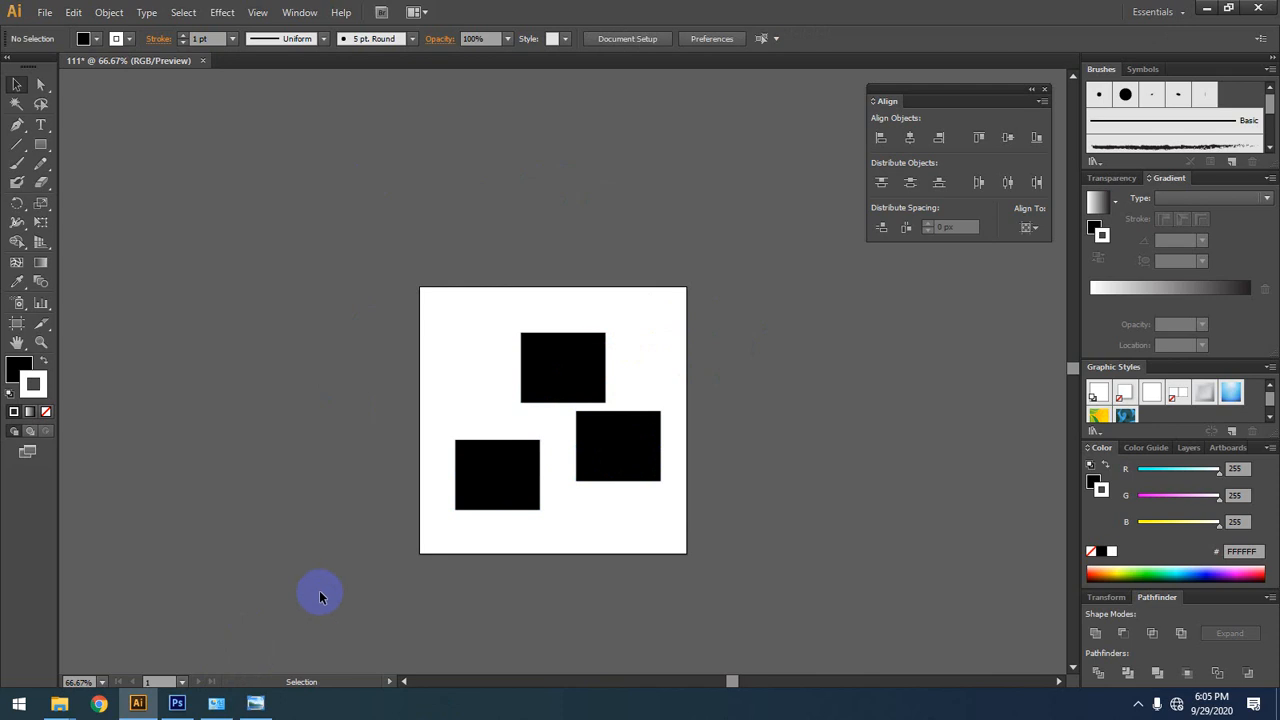
Step: Select all three black rectangles together, adding them to the selection one by one
scroll(322, 596, "down", 3)
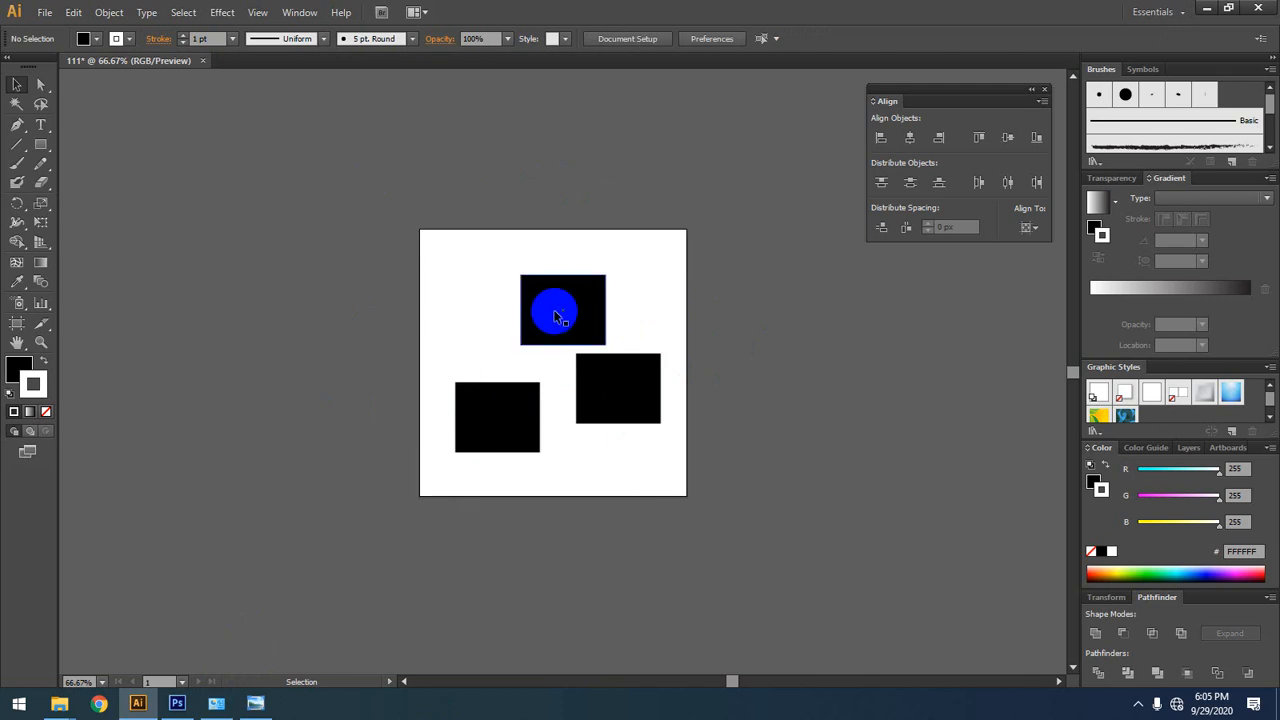
left_click(557, 317)
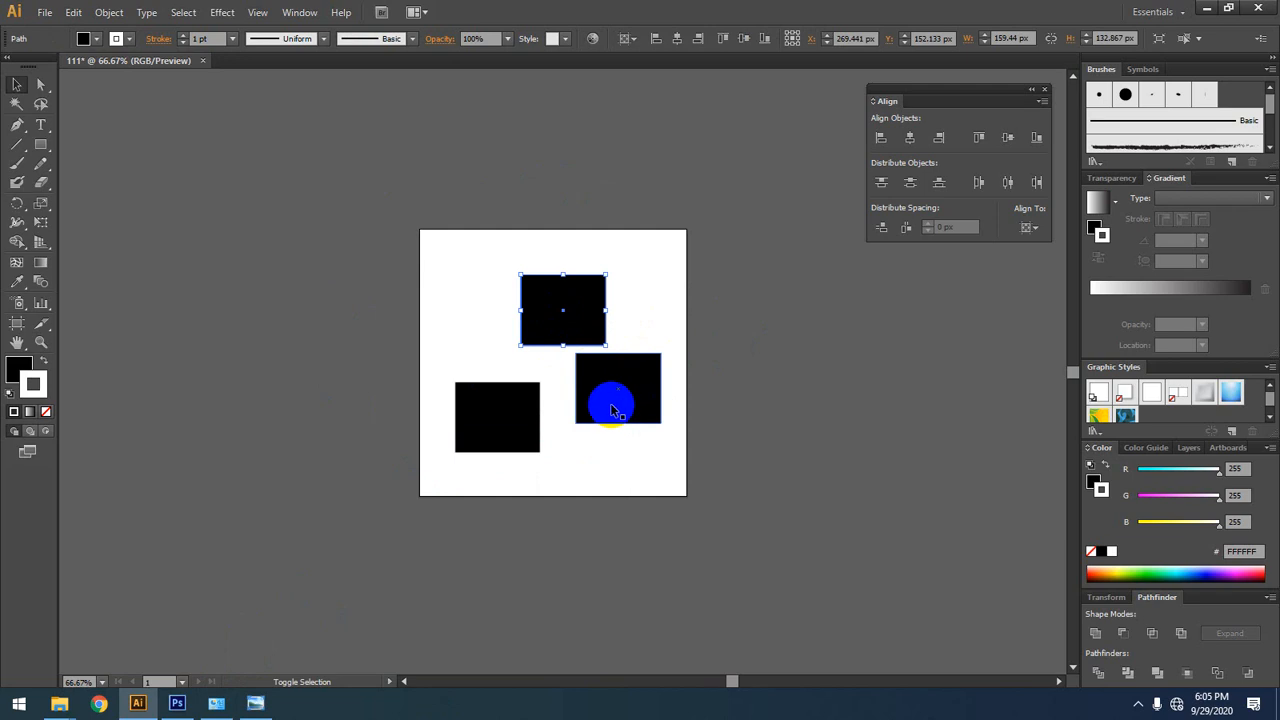
left_click(612, 408, "shift")
left_click(490, 428, "shift")
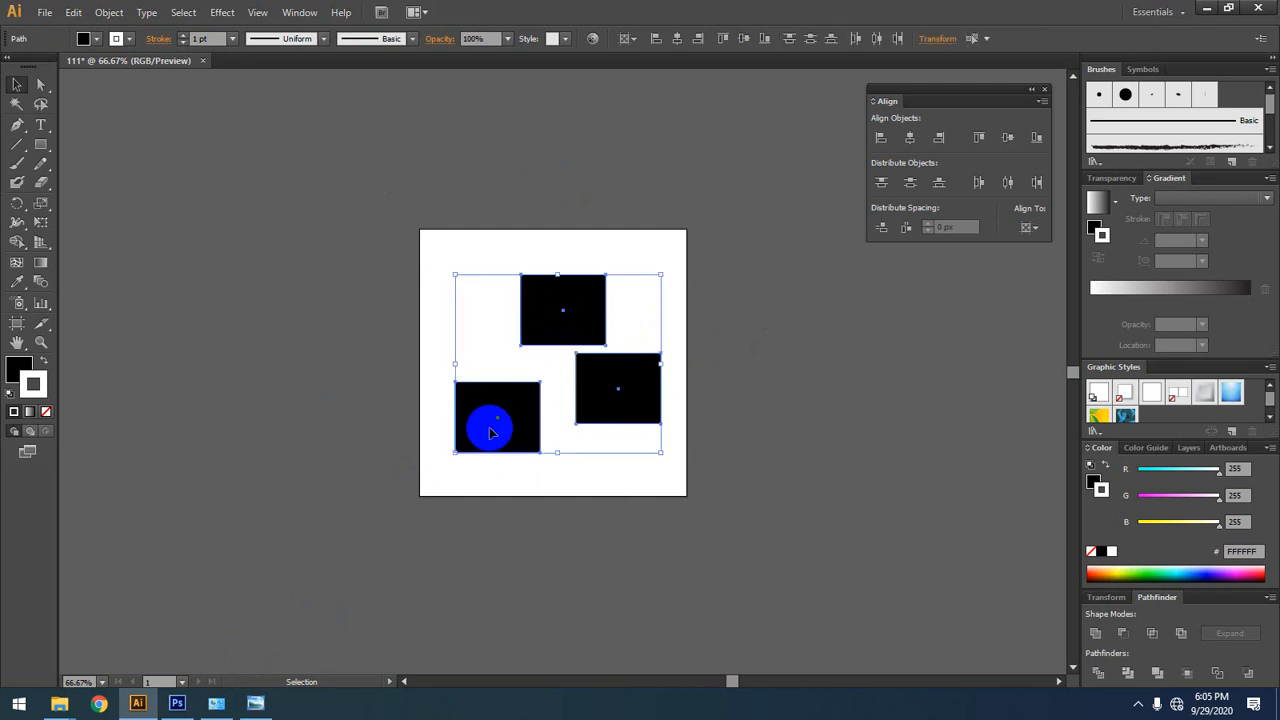
Step: Undo both rectangle copies so only the original rectangle is left, and clear the selection
key("ctrl+z")
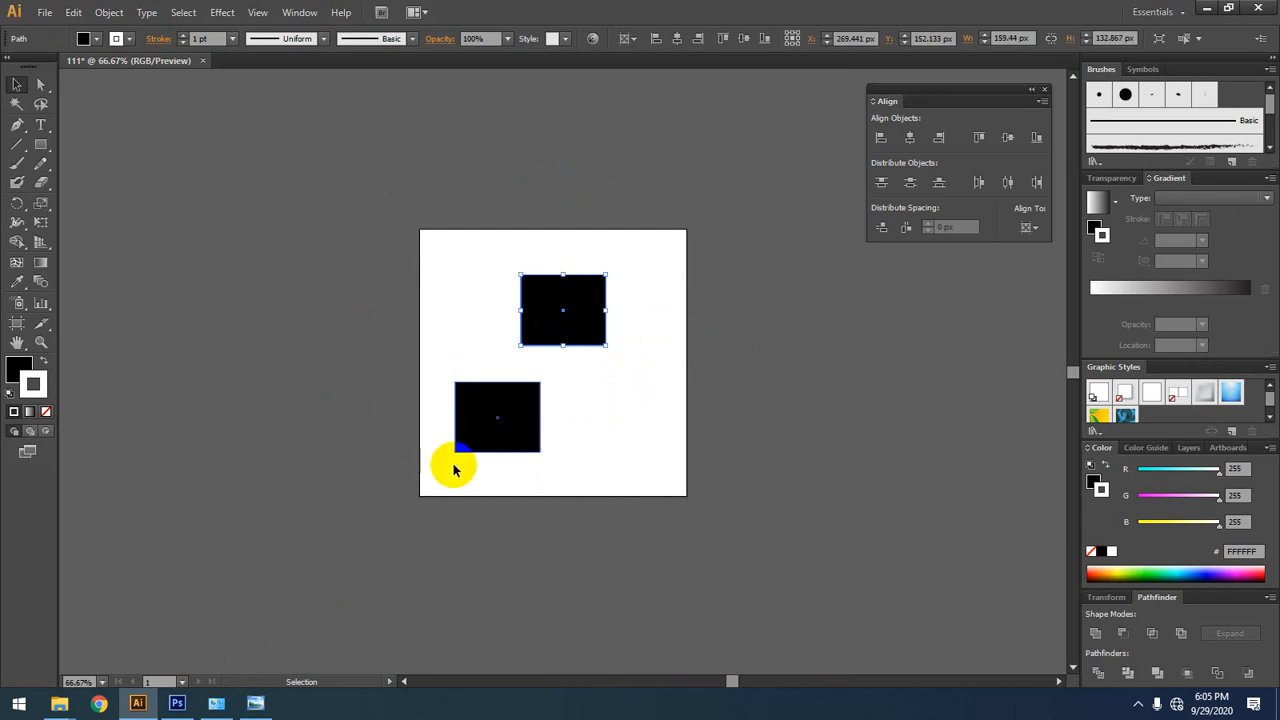
key("ctrl+z")
left_click(586, 408)
left_click_drag(620, 408, 594, 331)
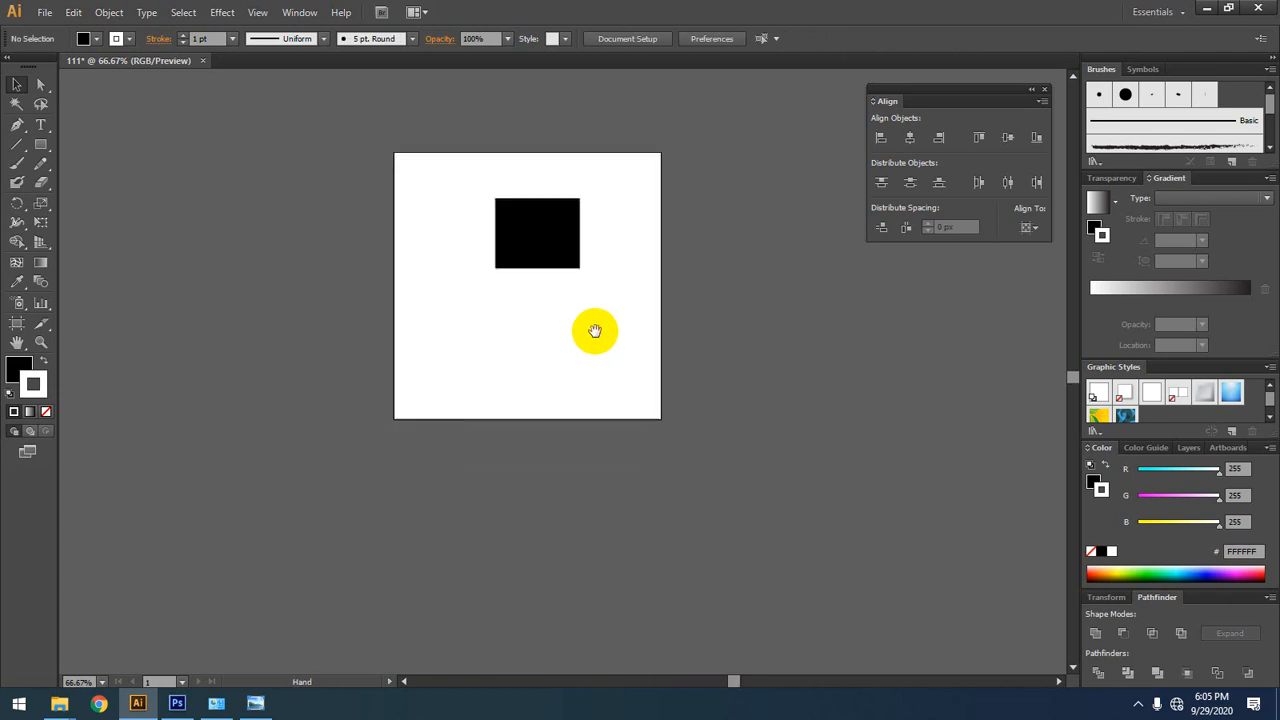
Step: Move the black rectangle slightly right to about X 282 px, Y 152 px and deselect it
scroll(518, 320, "up", 1)
mouse_move(549, 222)
left_mouse_down()
mouse_move(450, 276)
mouse_move(566, 300)
mouse_move(557, 200)
mouse_move(583, 218)
mouse_move(446, 284)
mouse_move(572, 216)
left_mouse_up()
left_click(269, 417)
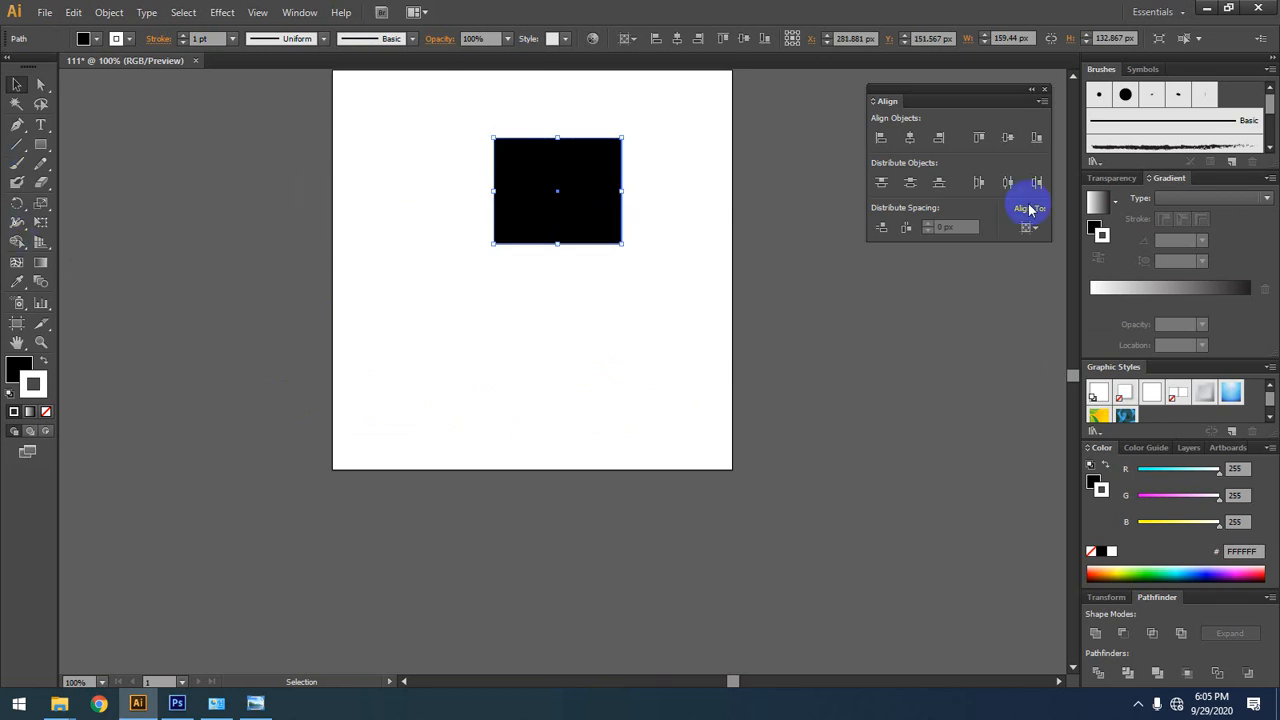
left_click_drag(552, 267, 506, 395)
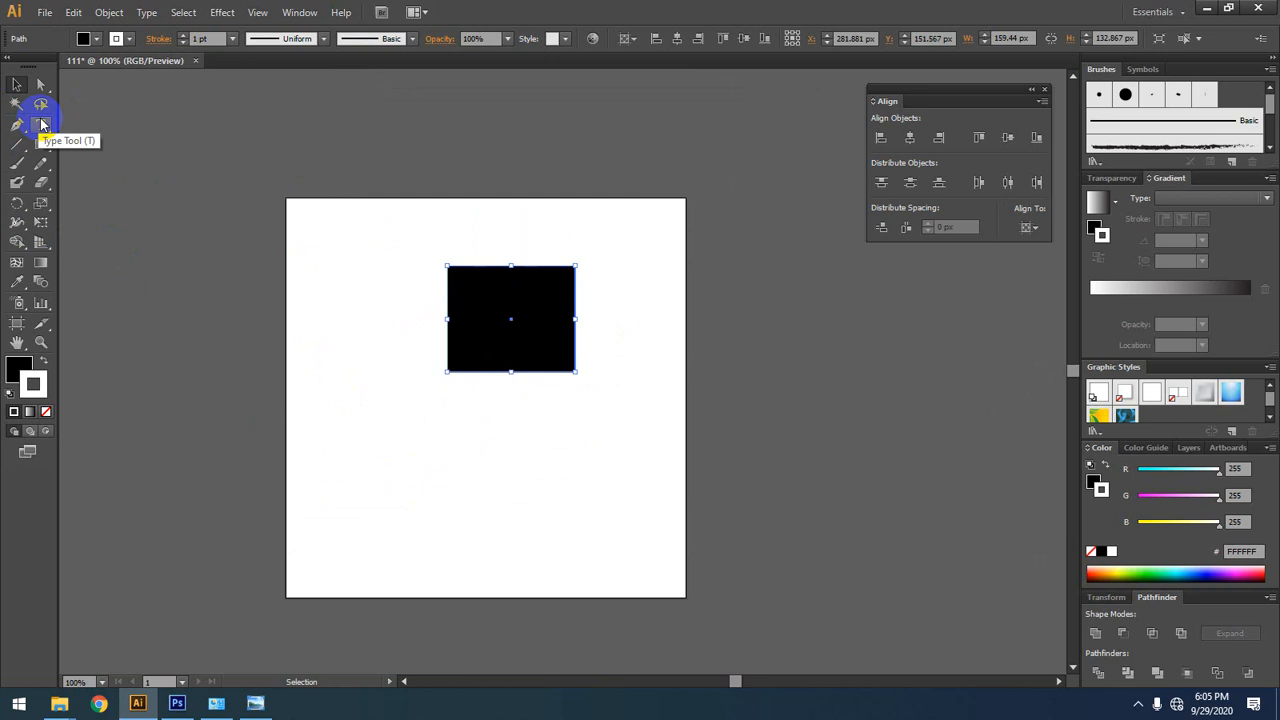
left_click(580, 217)
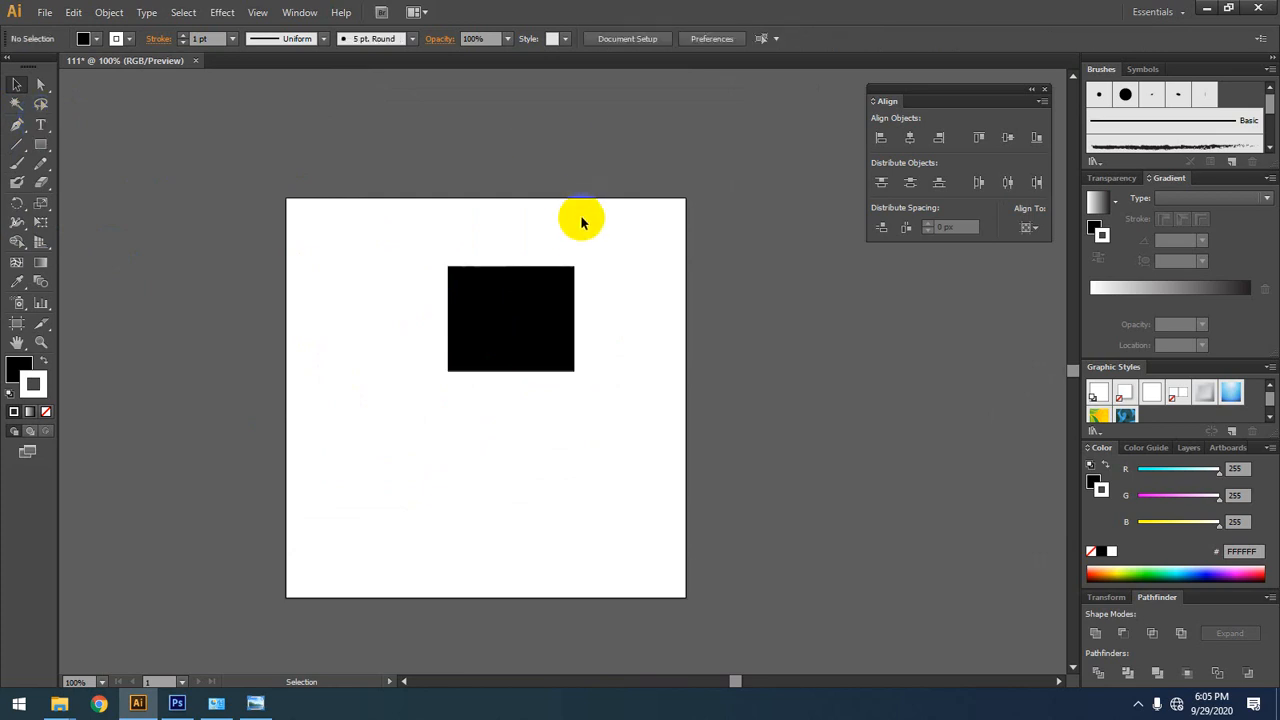
left_click_drag(580, 217, 563, 209)
Step: Practise selecting and deselecting the whole black rectangle with the Selection tool, leaving it selected
left_click(41, 84)
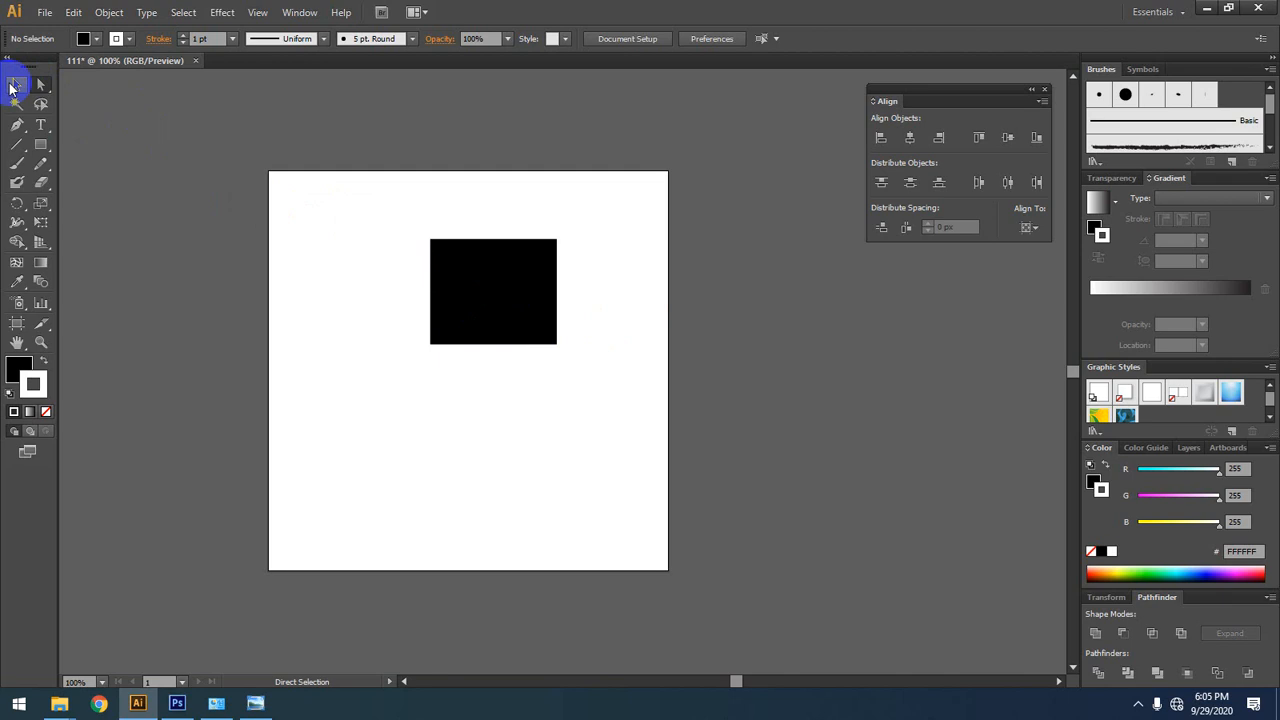
left_click(17, 84)
left_click(460, 263)
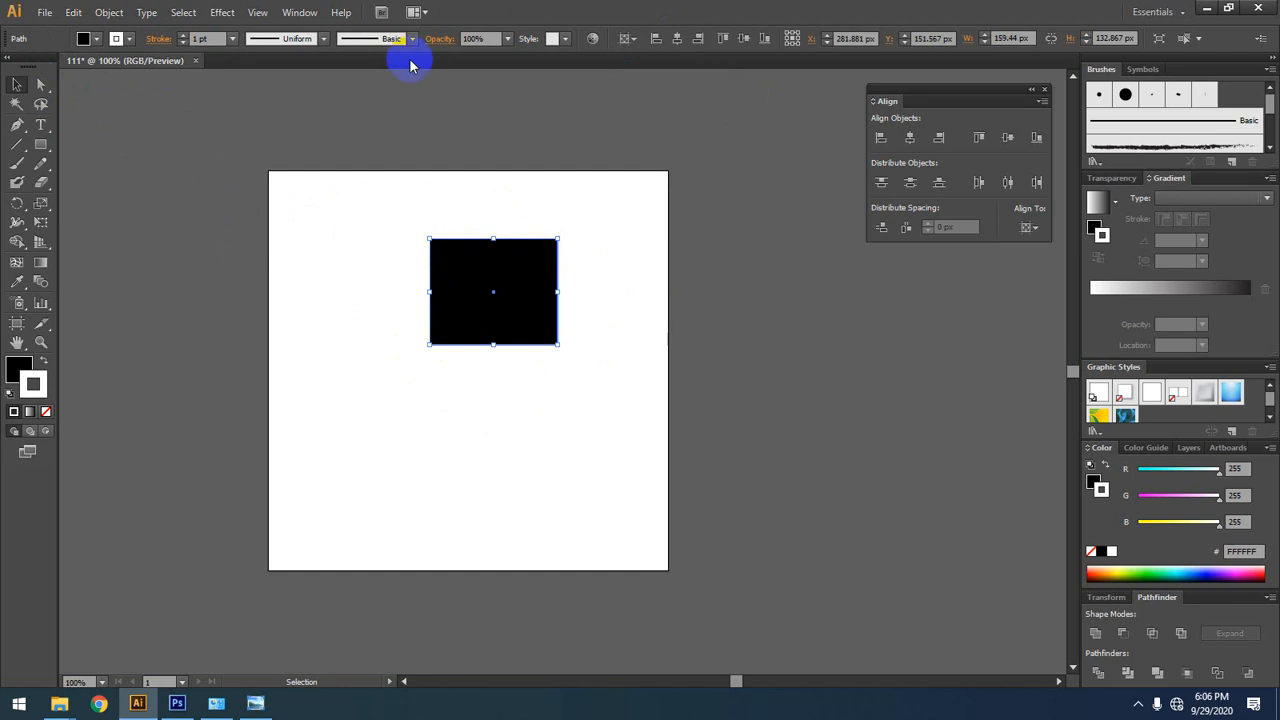
left_click(571, 217)
left_click(511, 329)
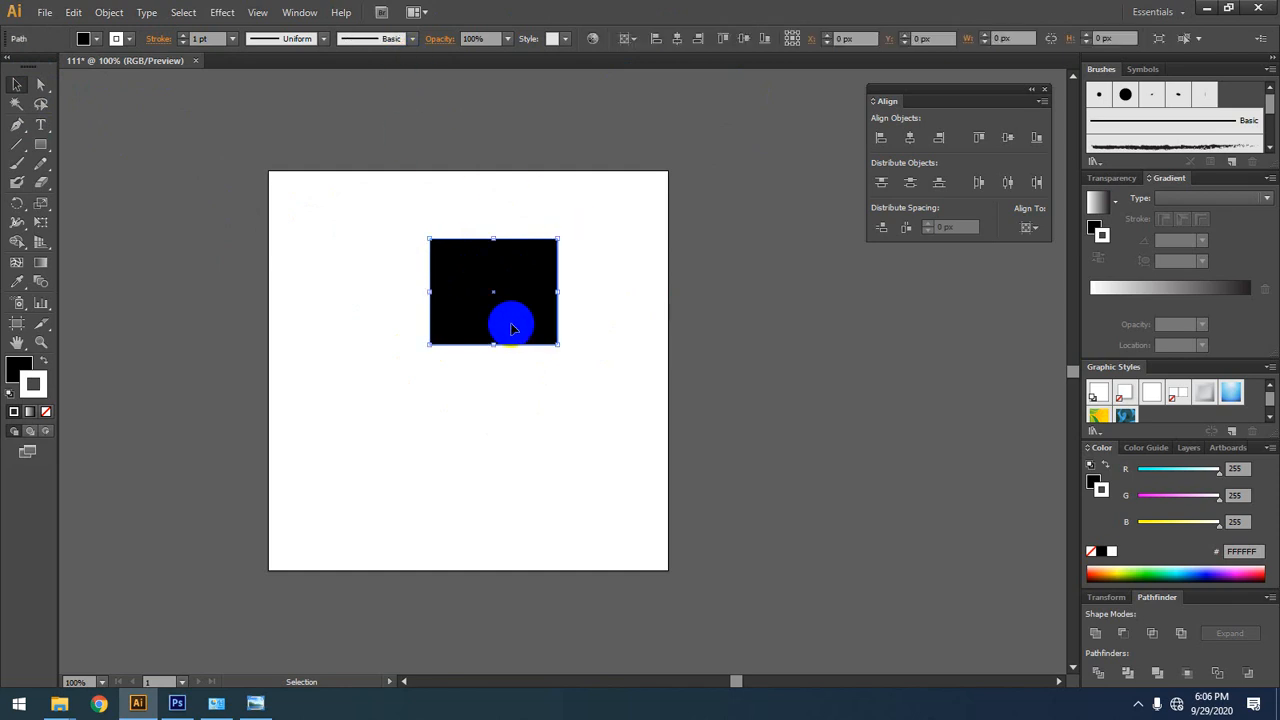
left_click(494, 287)
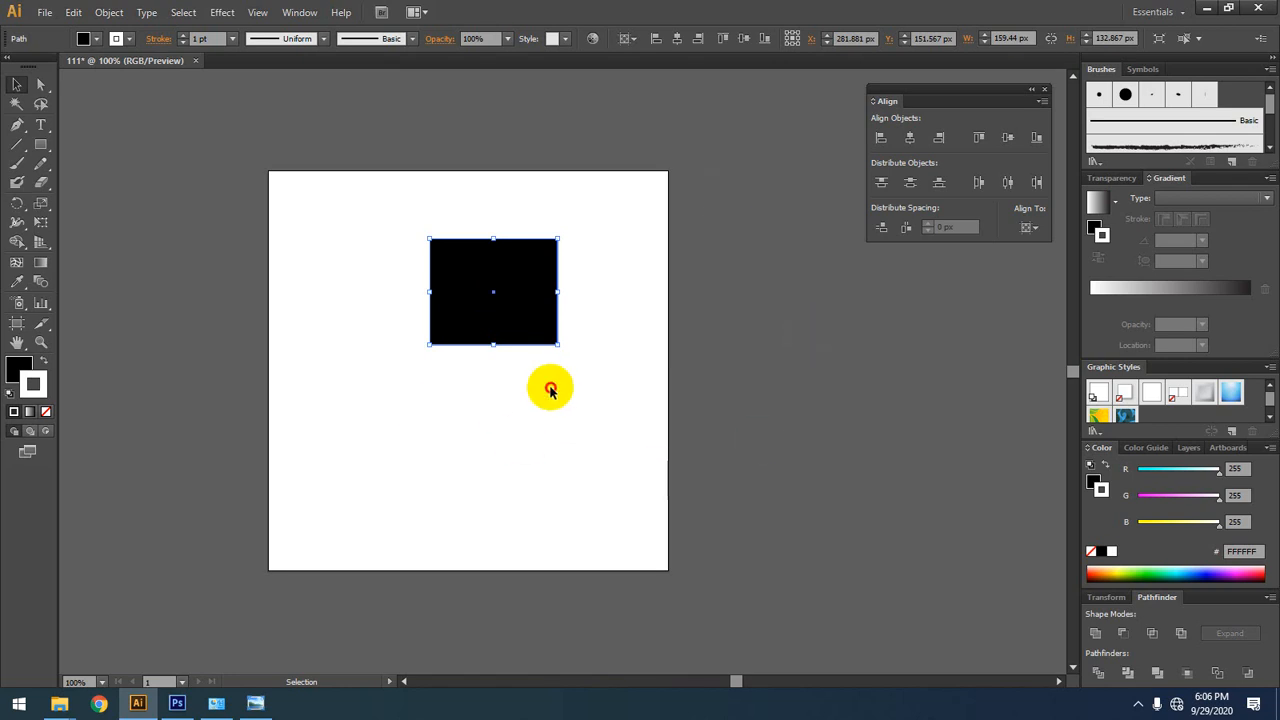
left_click(588, 262)
left_click_drag(590, 260, 358, 366)
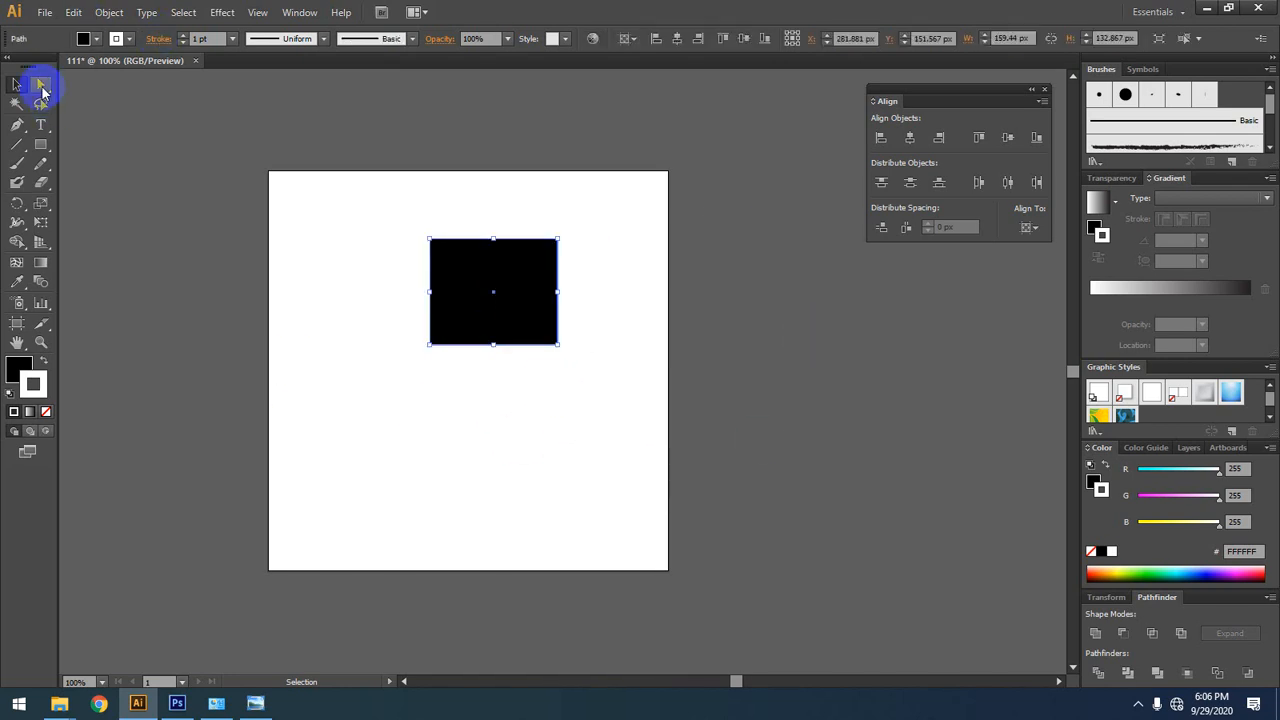
Step: With the Direct Selection tool, shift the whole rectangle slightly up and left to about X 278 px, Y 145 px
left_click(42, 90)
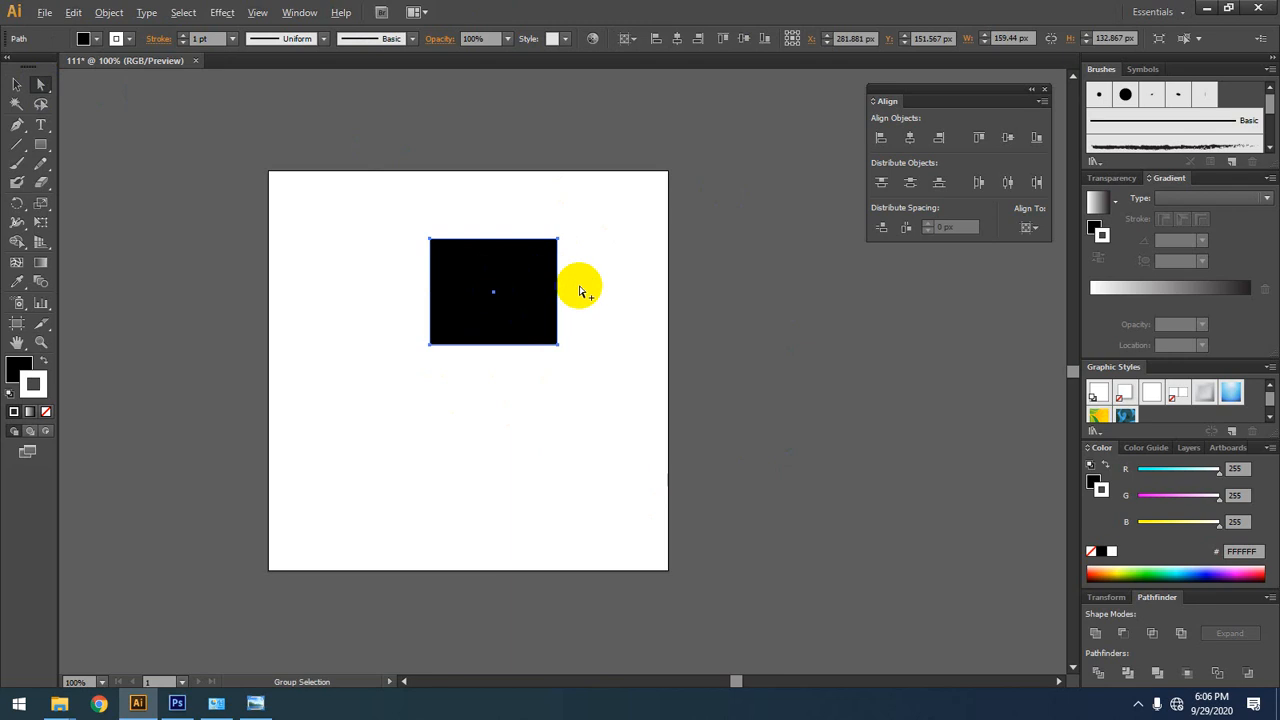
scroll(581, 284, "up", 2)
left_click(534, 195)
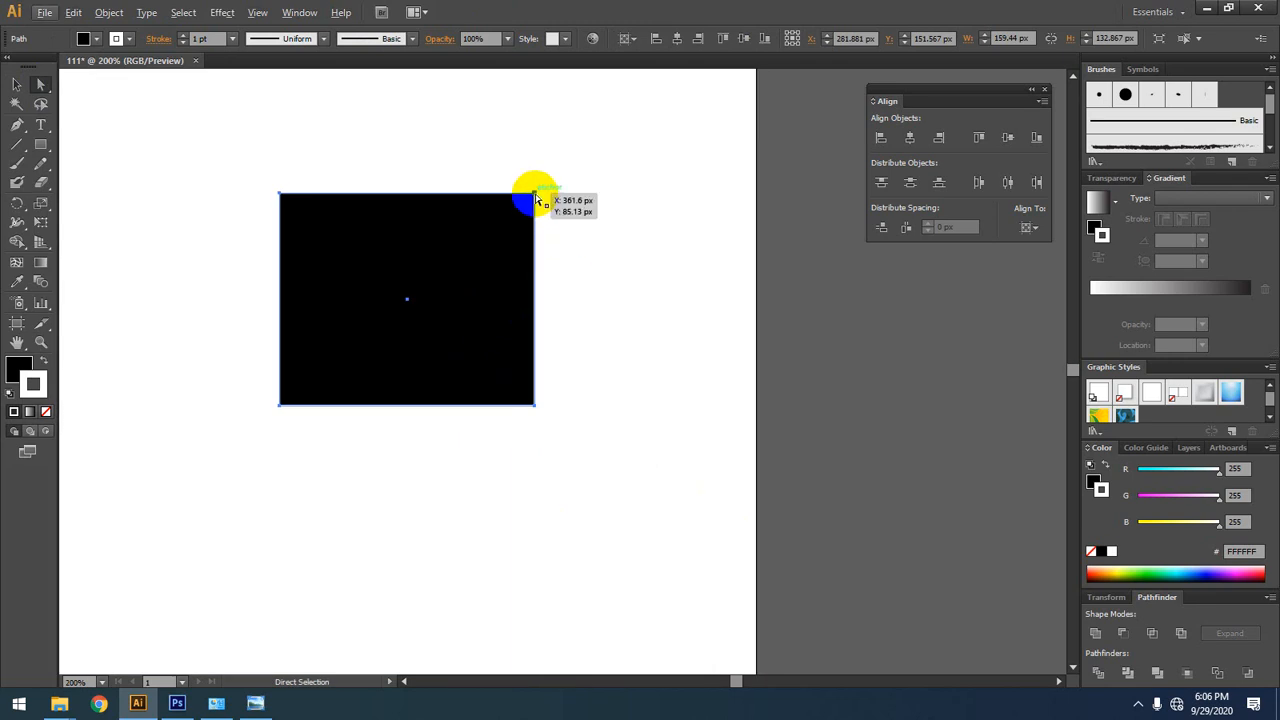
mouse_move(535, 198)
left_mouse_down()
mouse_move(629, 114)
mouse_move(523, 177)
mouse_move(530, 190)
left_mouse_up()
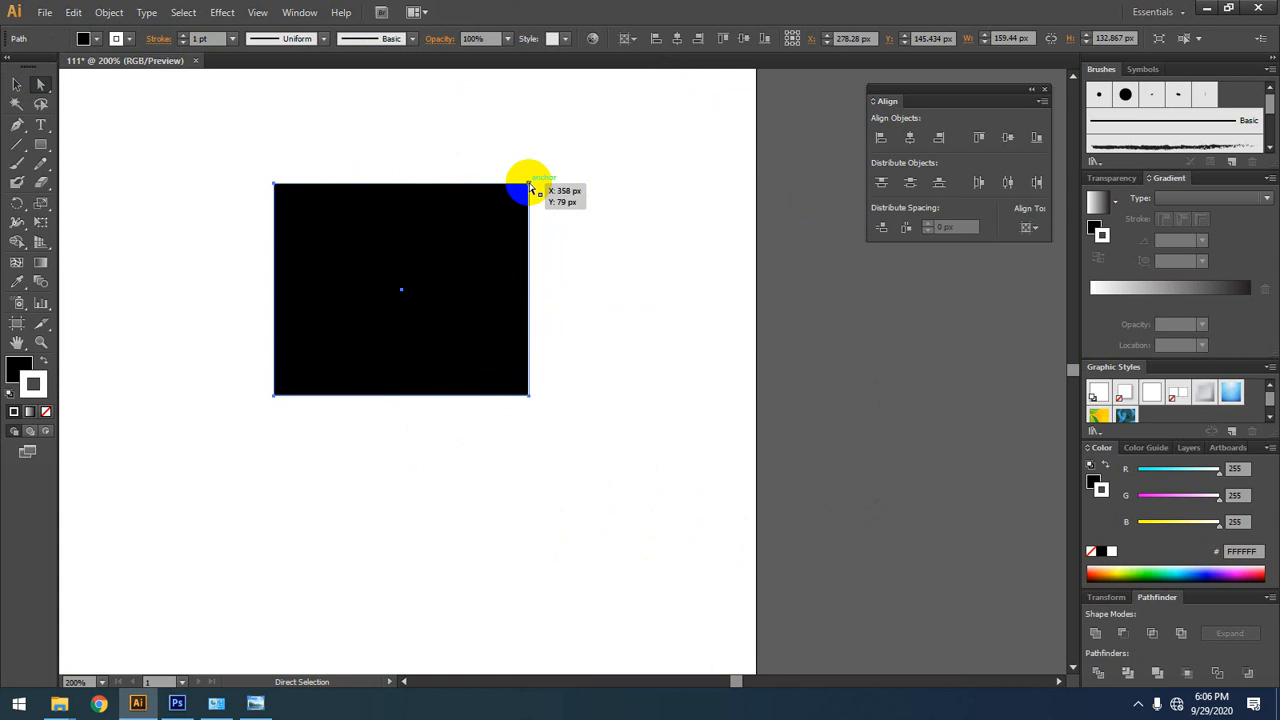
Step: Try stretching only the rectangle's upper-right anchor point to X 468 px, Y -69 px, and undo the change
left_click(530, 187)
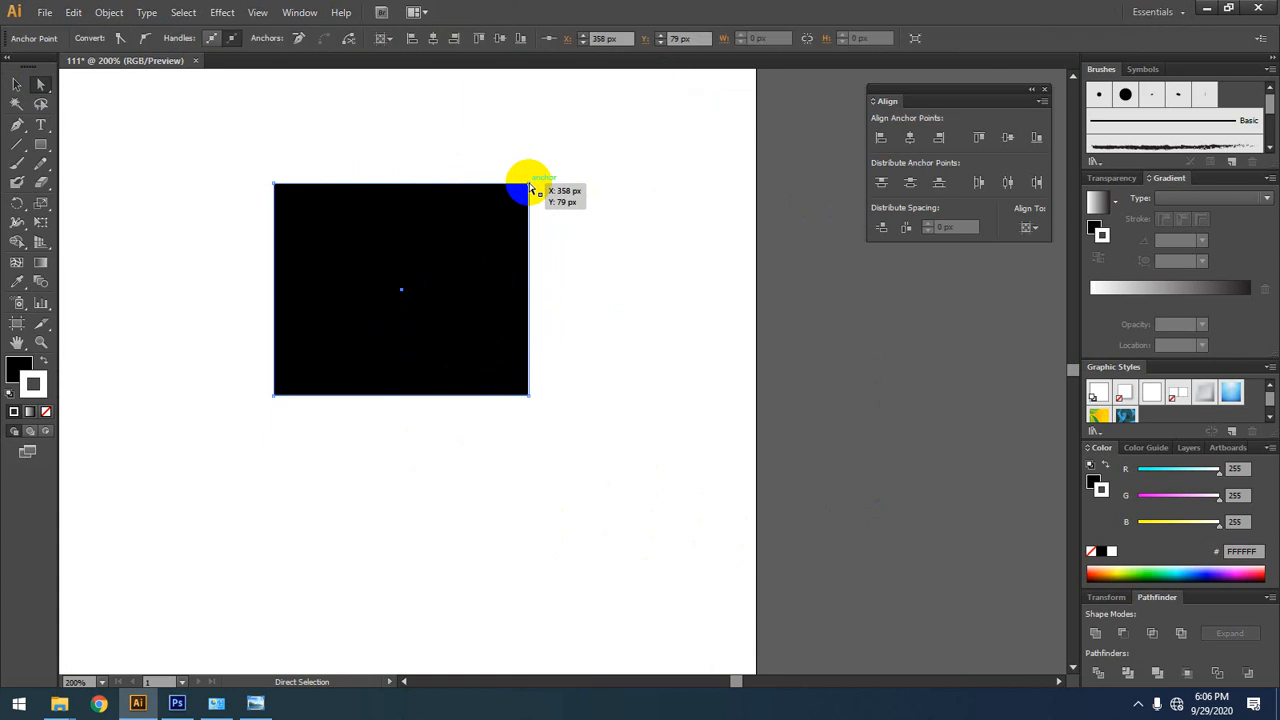
left_click_drag(529, 186, 704, 179)
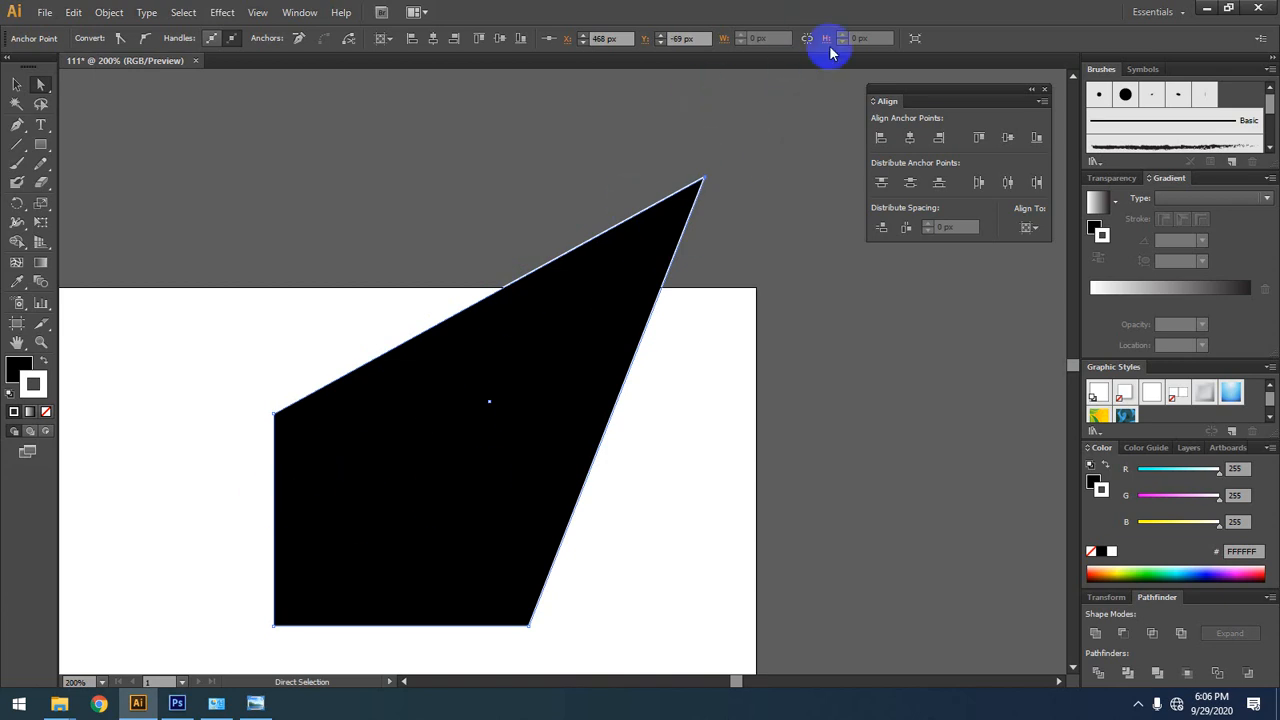
key("ctrl+z")
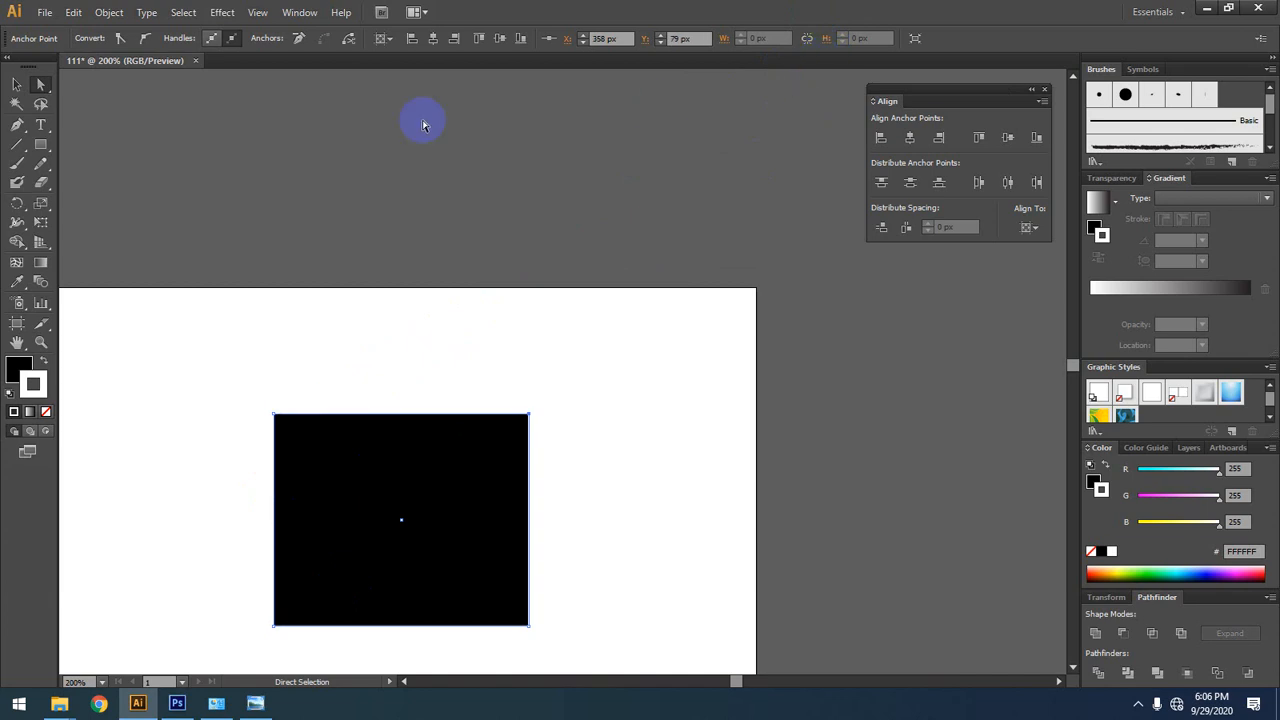
Step: Examine the anchor point at the rectangle's lower-right corner at very high magnification
scroll(438, 119, "down", 1)
scroll(438, 150, "down", 2)
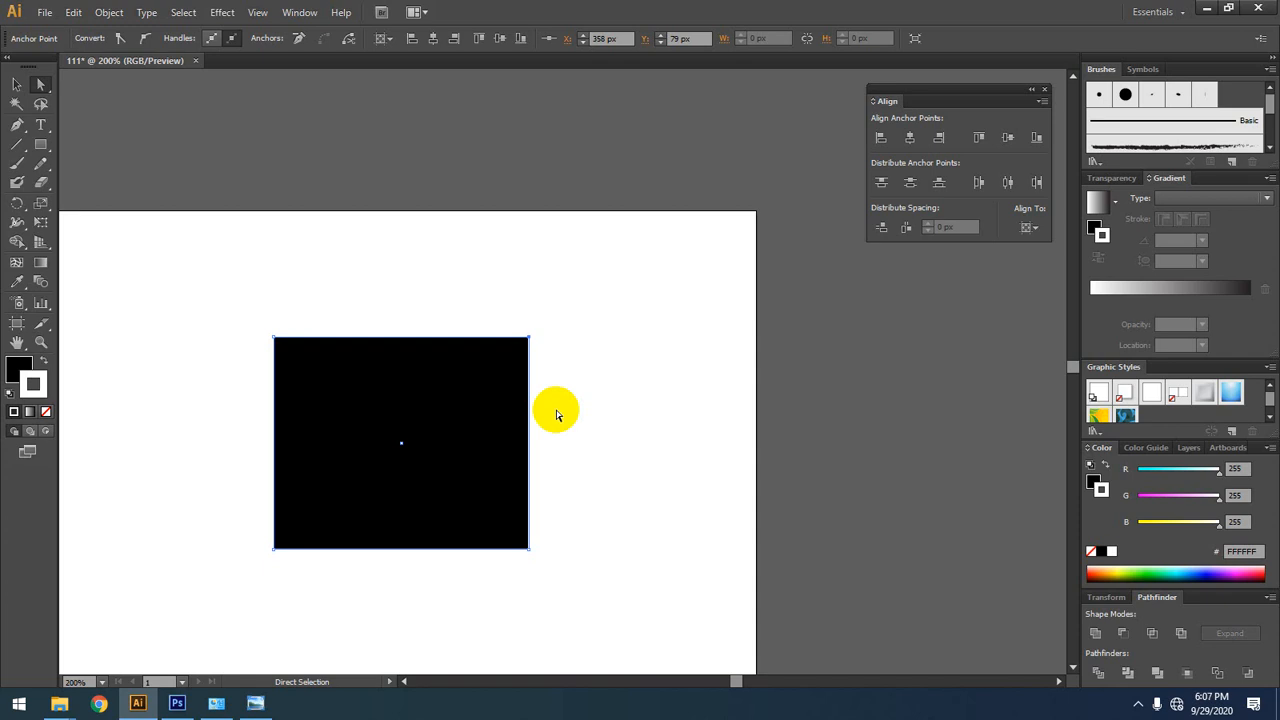
key("space")
left_click_drag(500, 377, 620, 311)
left_click(508, 371, "ctrl")
left_click(508, 371, "ctrl")
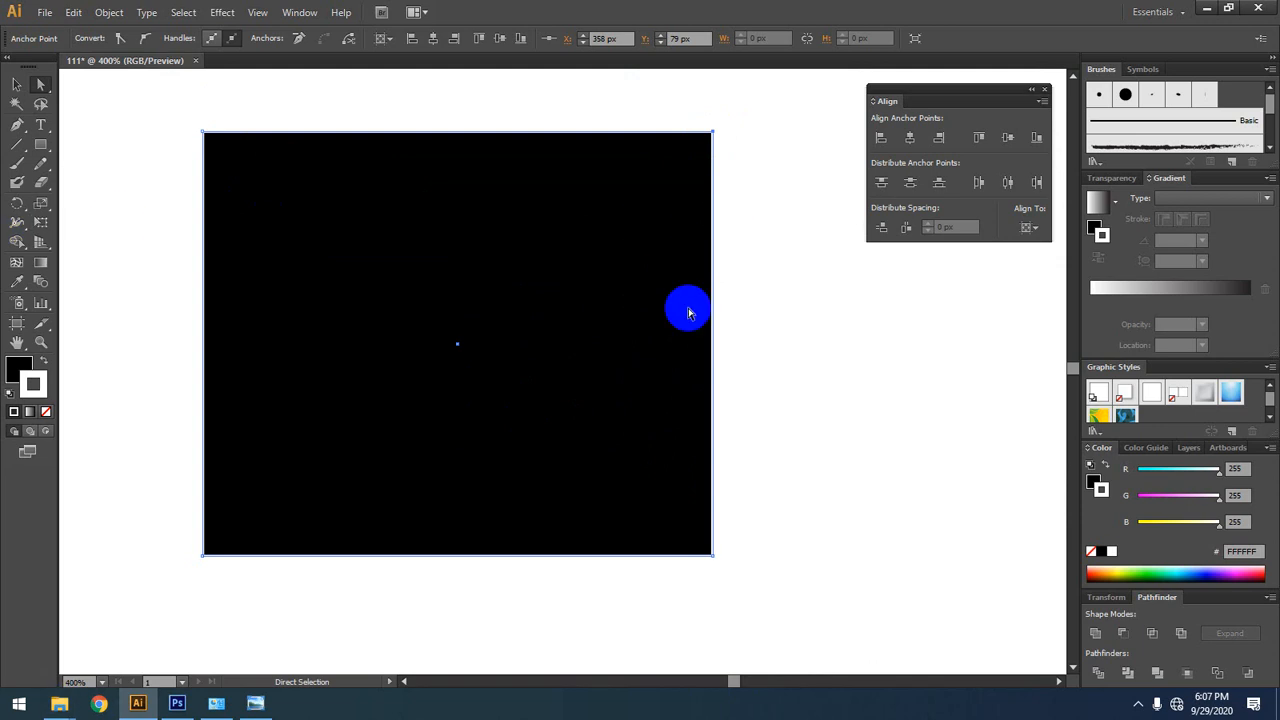
scroll(733, 594, "up", 6)
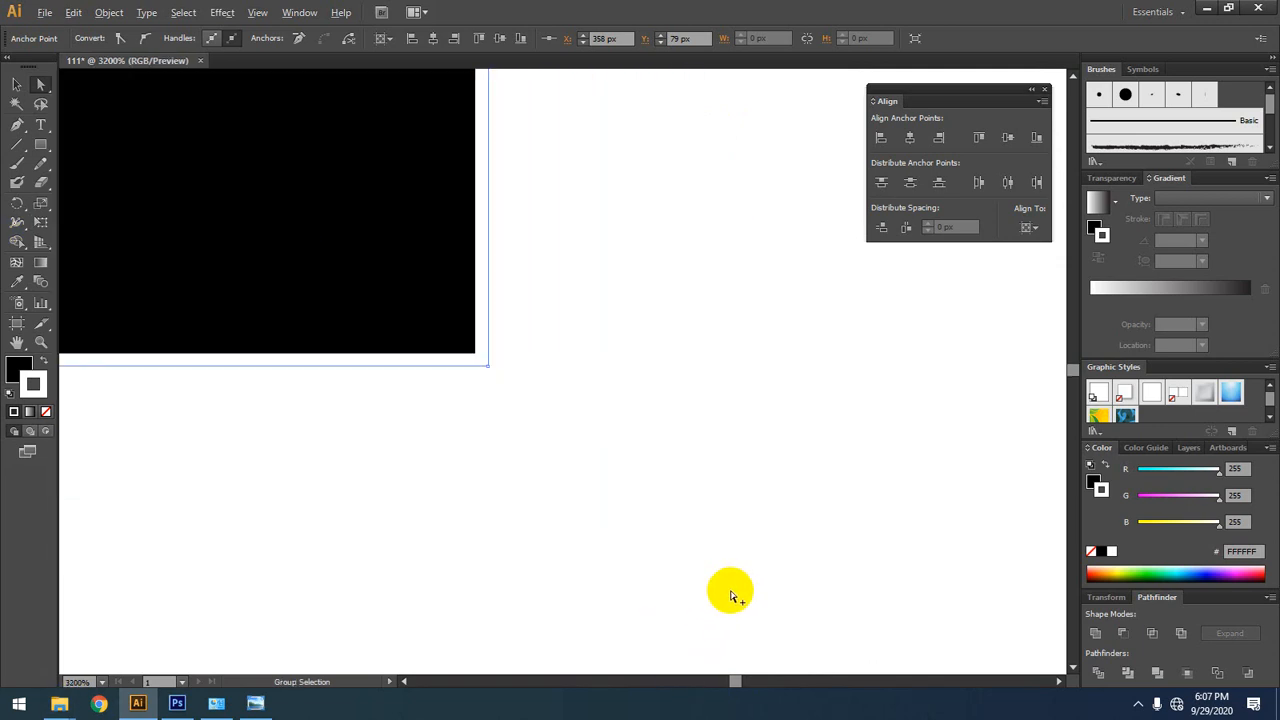
scroll(733, 594, "up", 1)
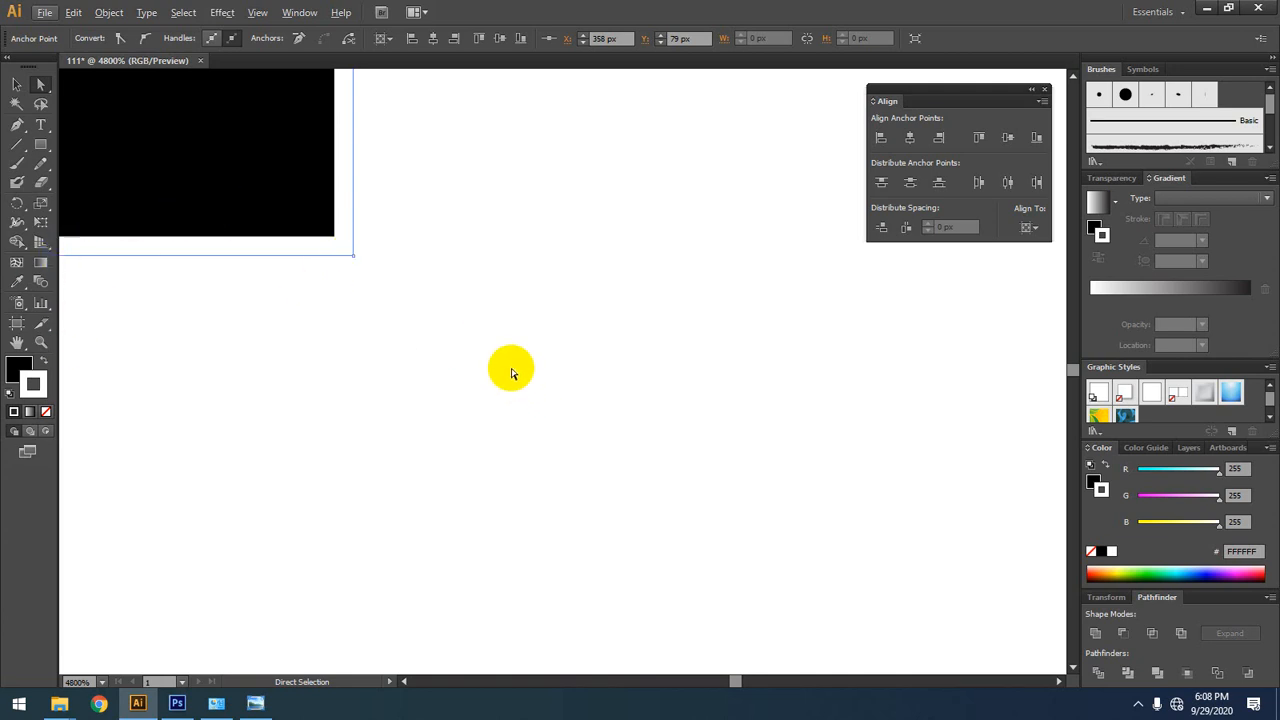
scroll(485, 325, "right", 1)
key("space")
left_click_drag(458, 264, 553, 326)
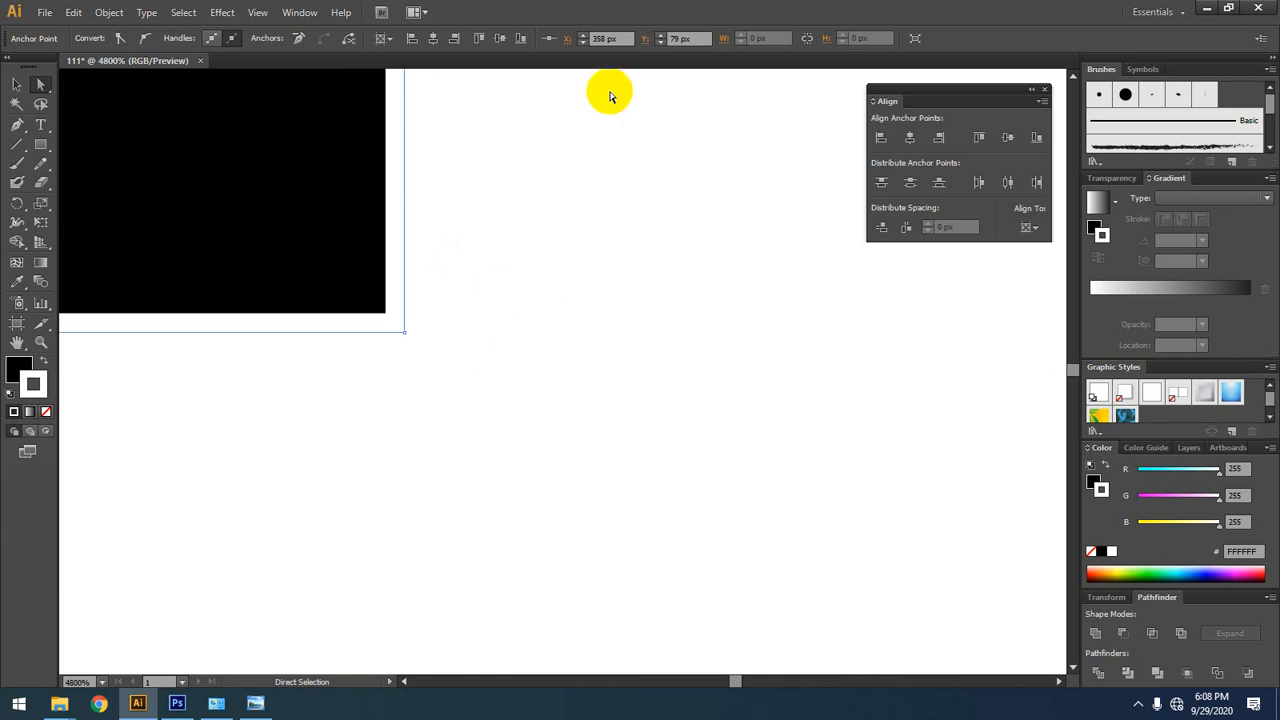
left_click_drag(476, 300, 553, 303)
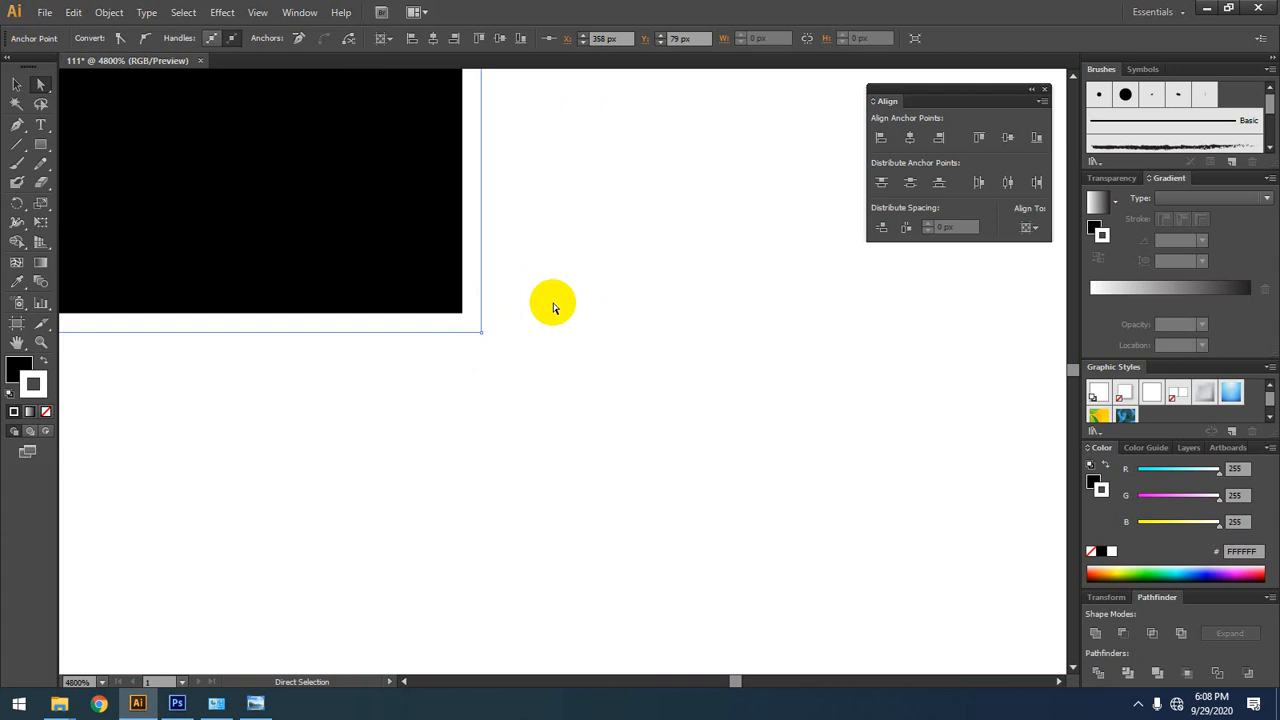
left_click_drag(607, 360, 709, 364)
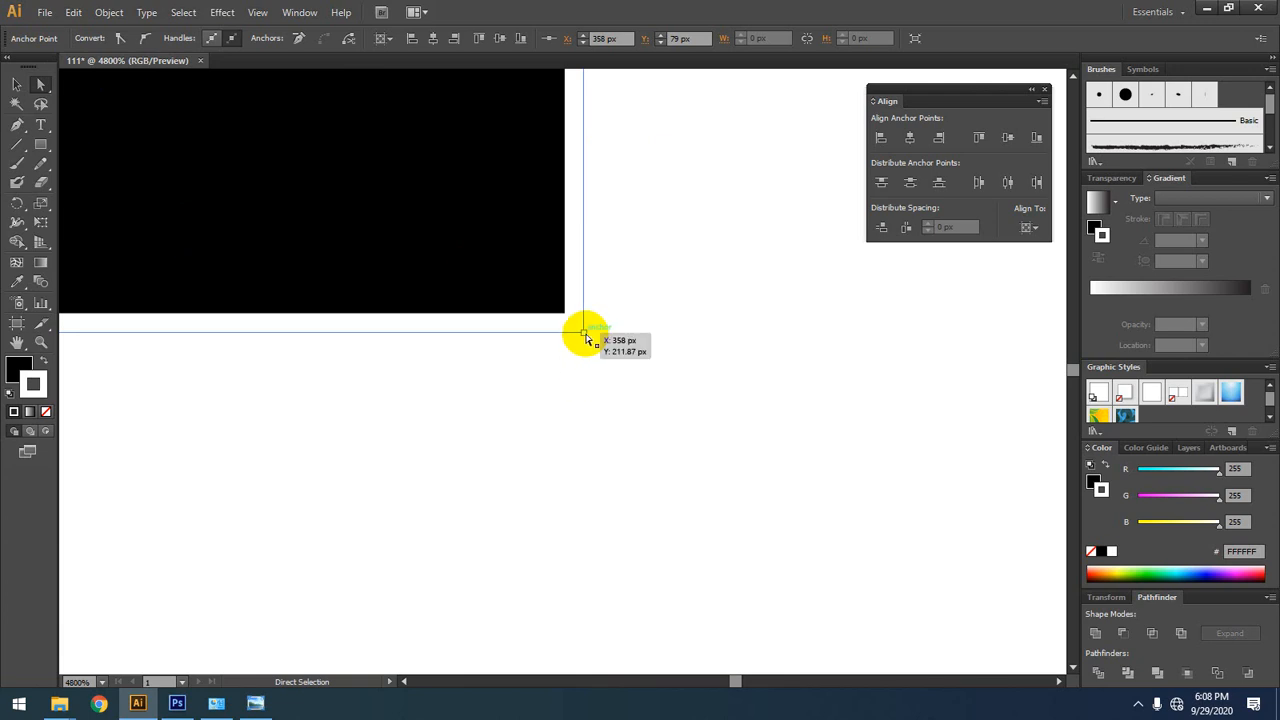
Step: Move the whole rectangle across the artboard to about X 213 px, Y 184 px with the Direct Selection tool
left_click_drag(288, 167, 549, 363)
left_click_drag(490, 135, 618, 335)
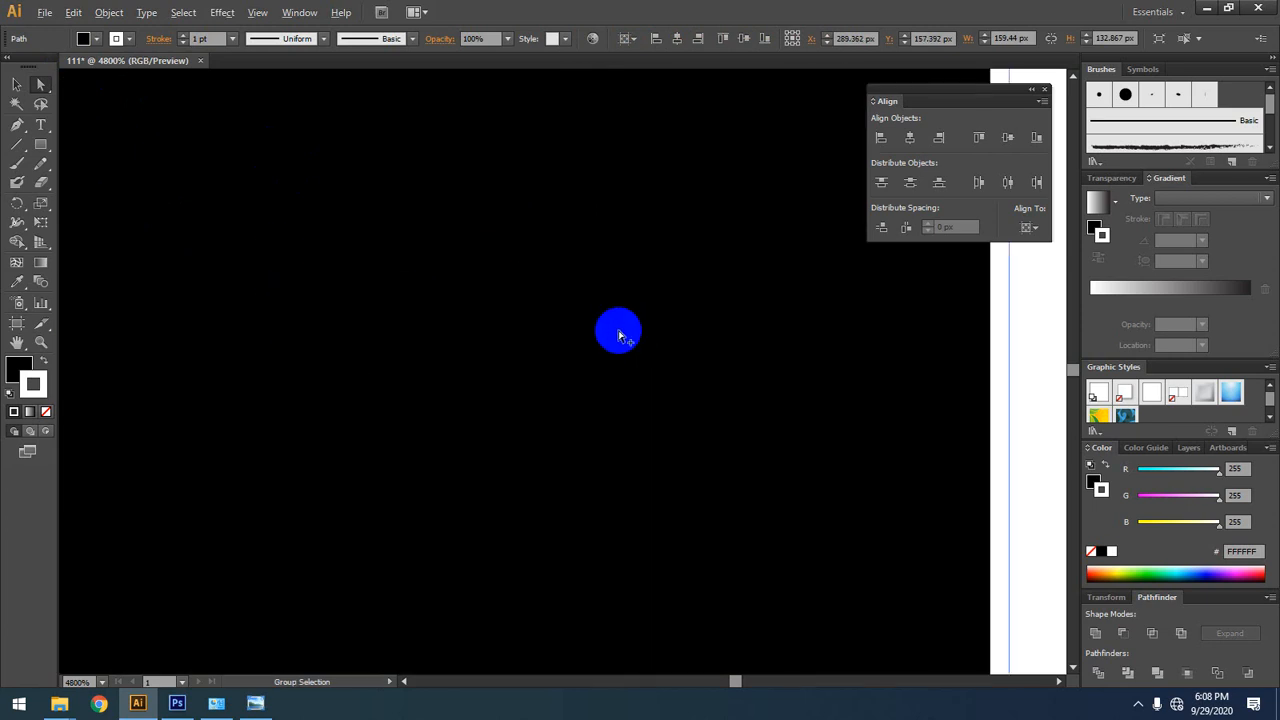
scroll(612, 332, "down", 5)
left_click_drag(519, 310, 728, 494)
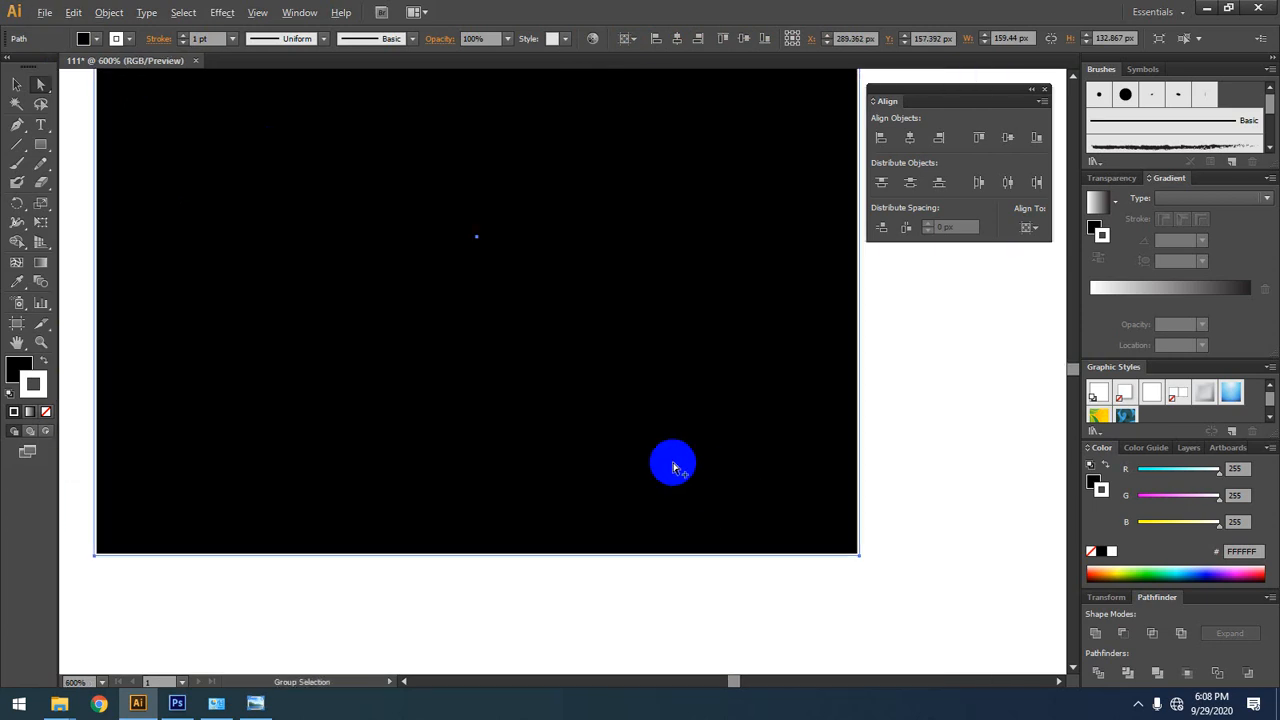
scroll(664, 460, "down", 3)
left_click_drag(646, 382, 560, 398)
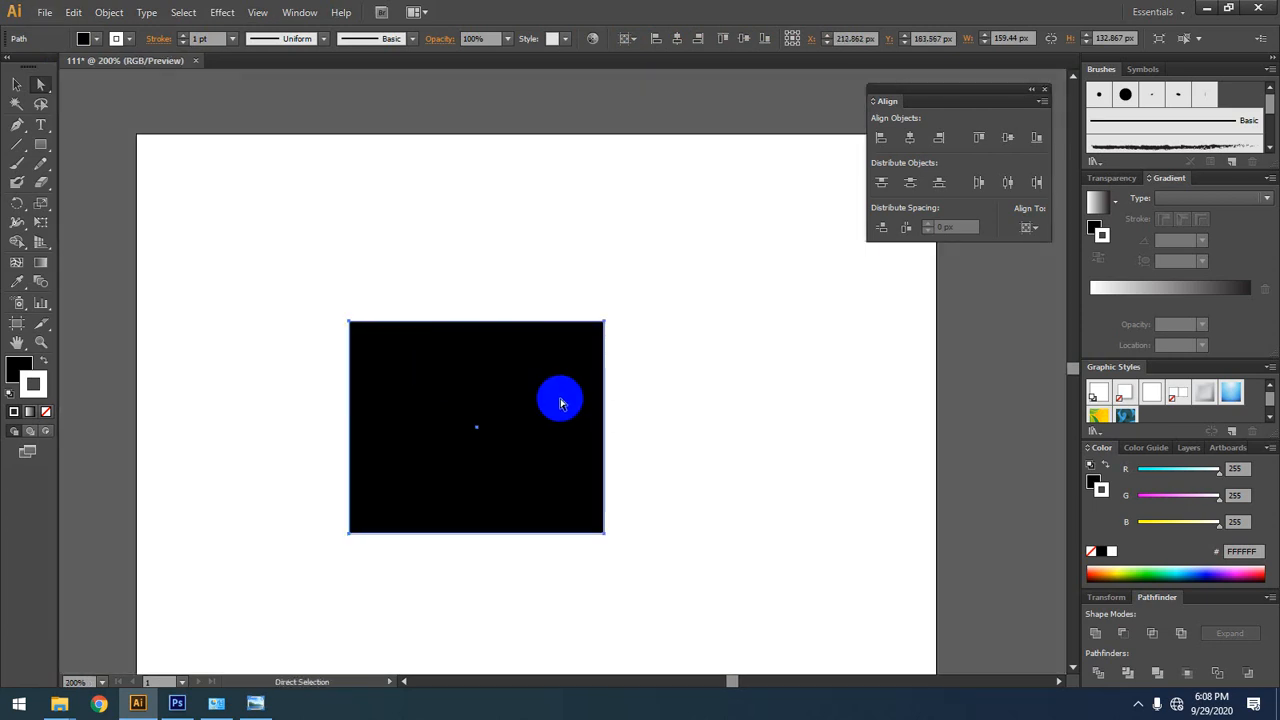
Step: Try pulling the rectangle's upper-right anchor point outward to about X 348 px, Y 46 px, and undo the stretch
scroll(572, 312, "up", 2)
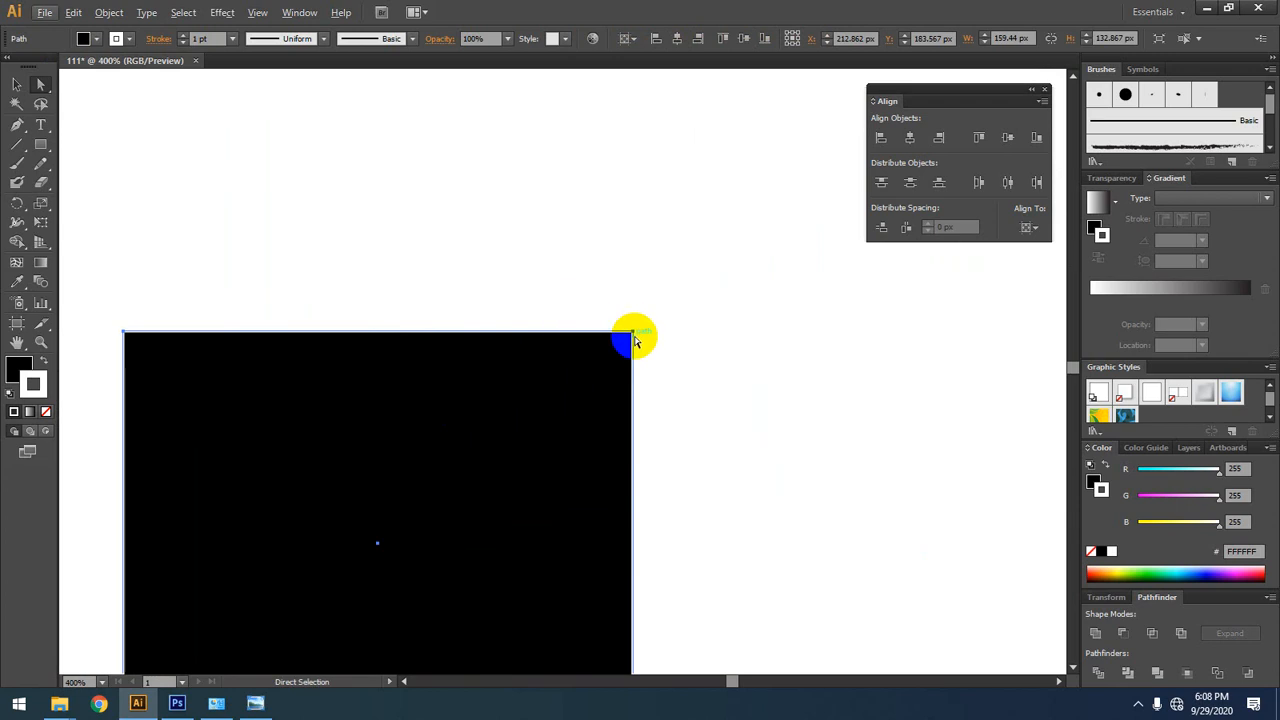
left_click_drag(630, 335, 810, 103)
left_click(722, 244)
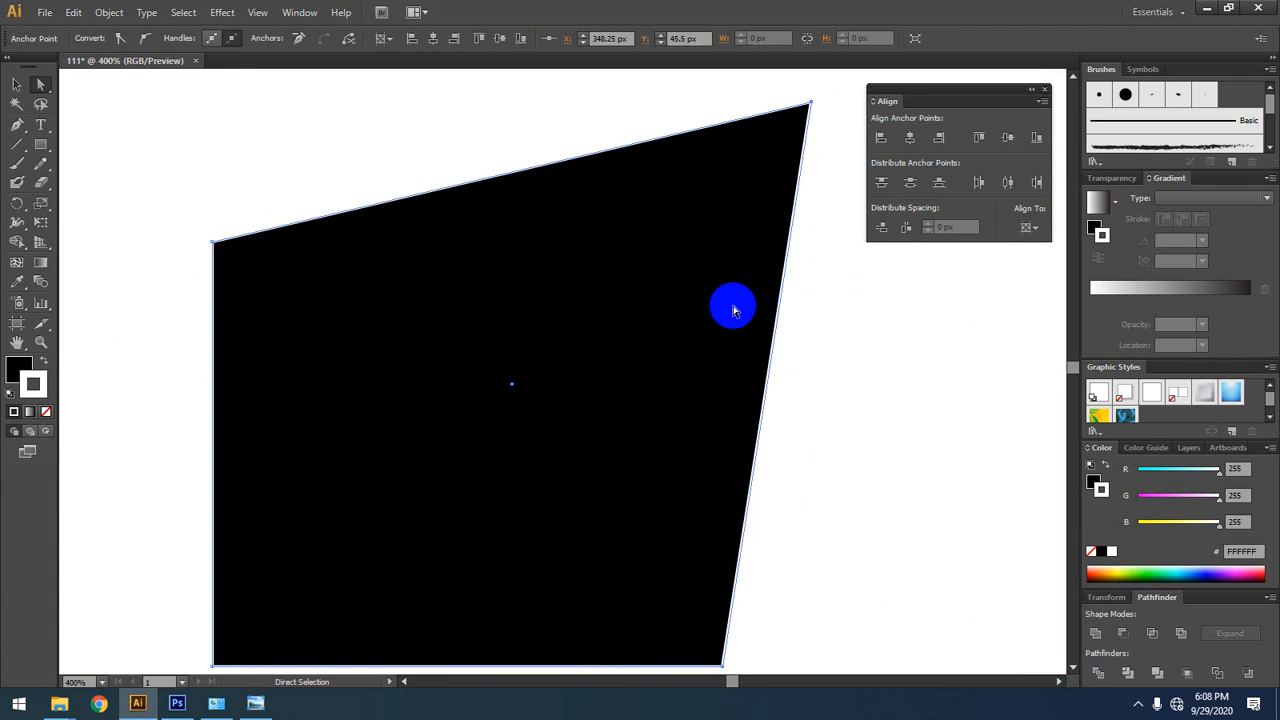
key("ctrl+z")
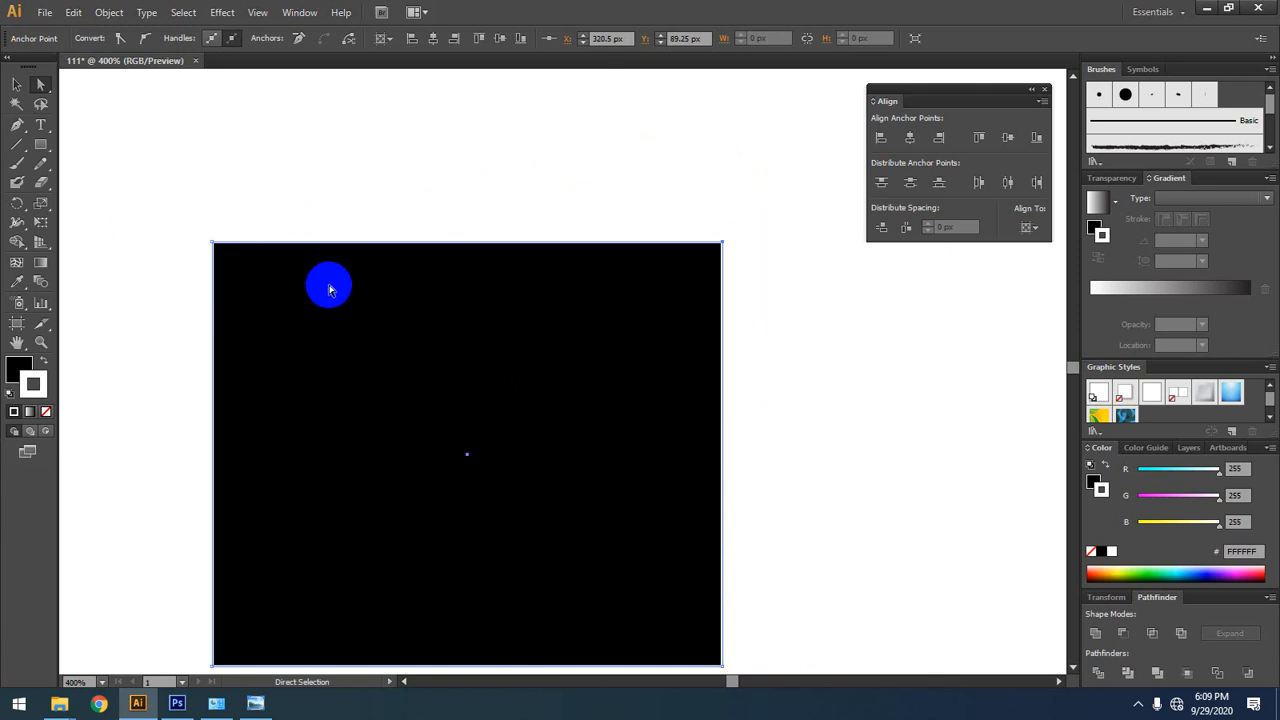
scroll(330, 290, "down", 1)
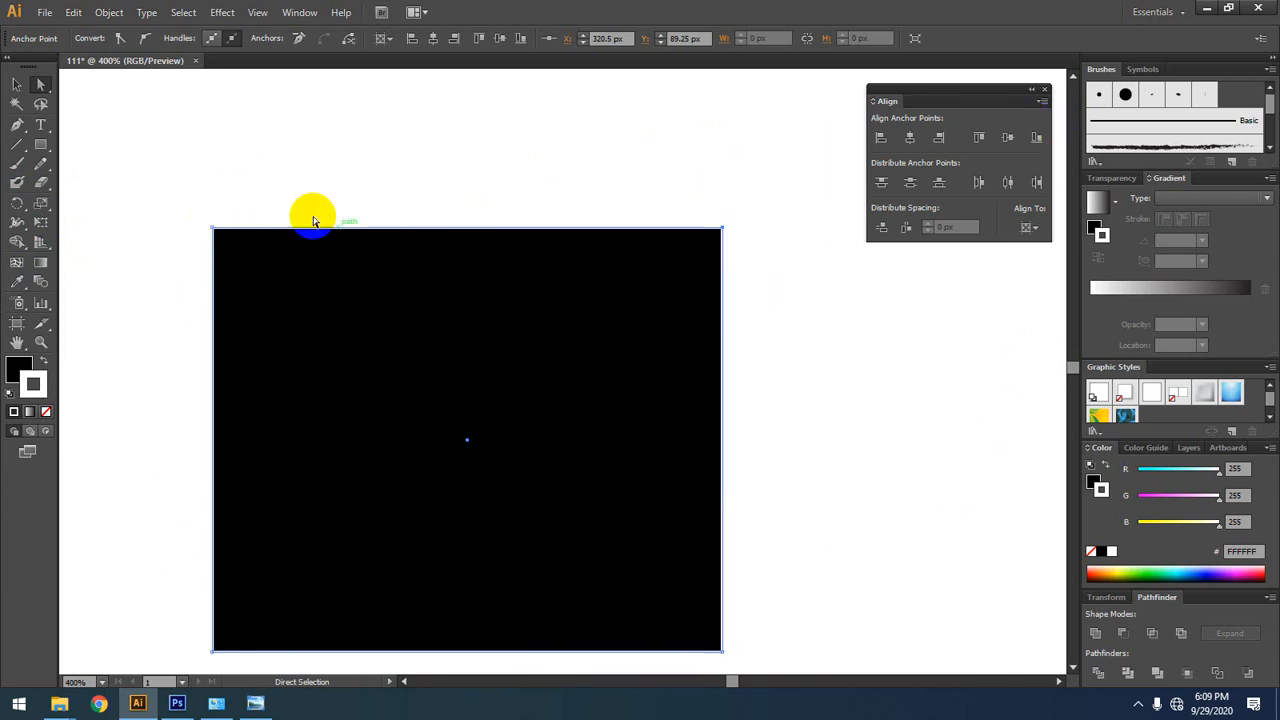
left_click(218, 233)
left_click(663, 265)
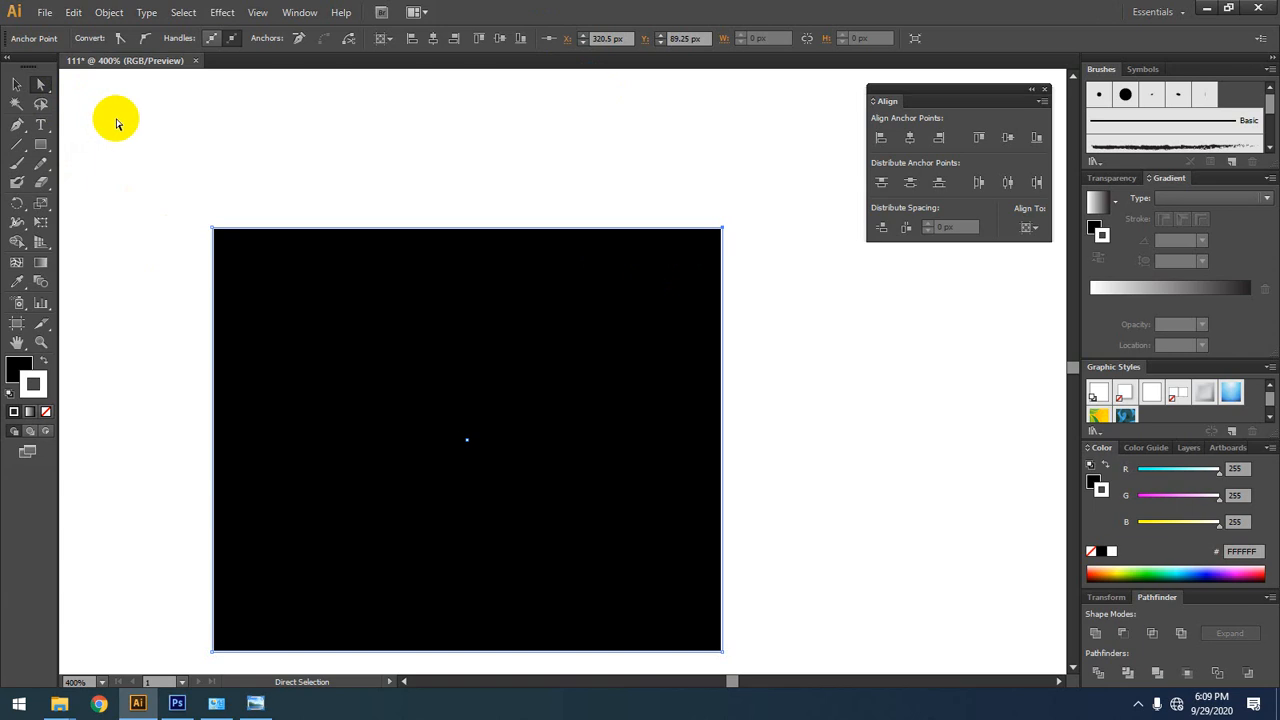
Step: Try deleting the rectangle's upper-right anchor point, and undo the deletion
key("Delete")
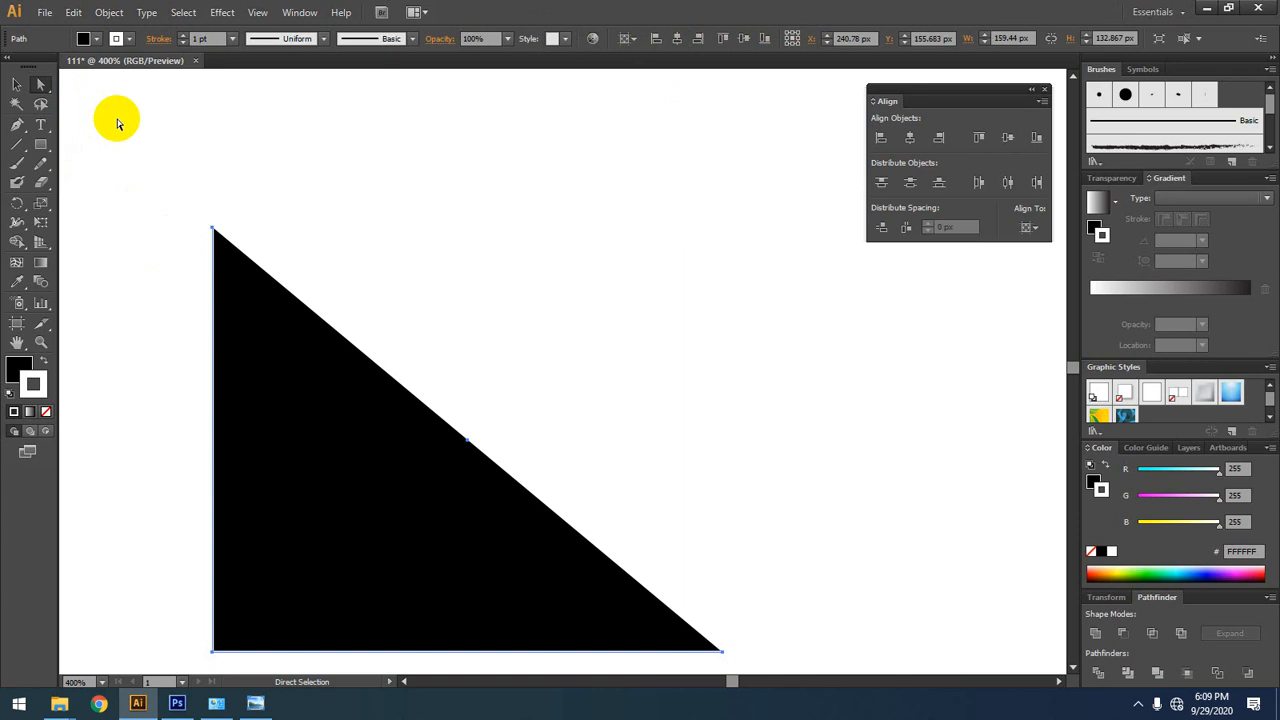
key("ctrl+z")
key("ctrl+z")
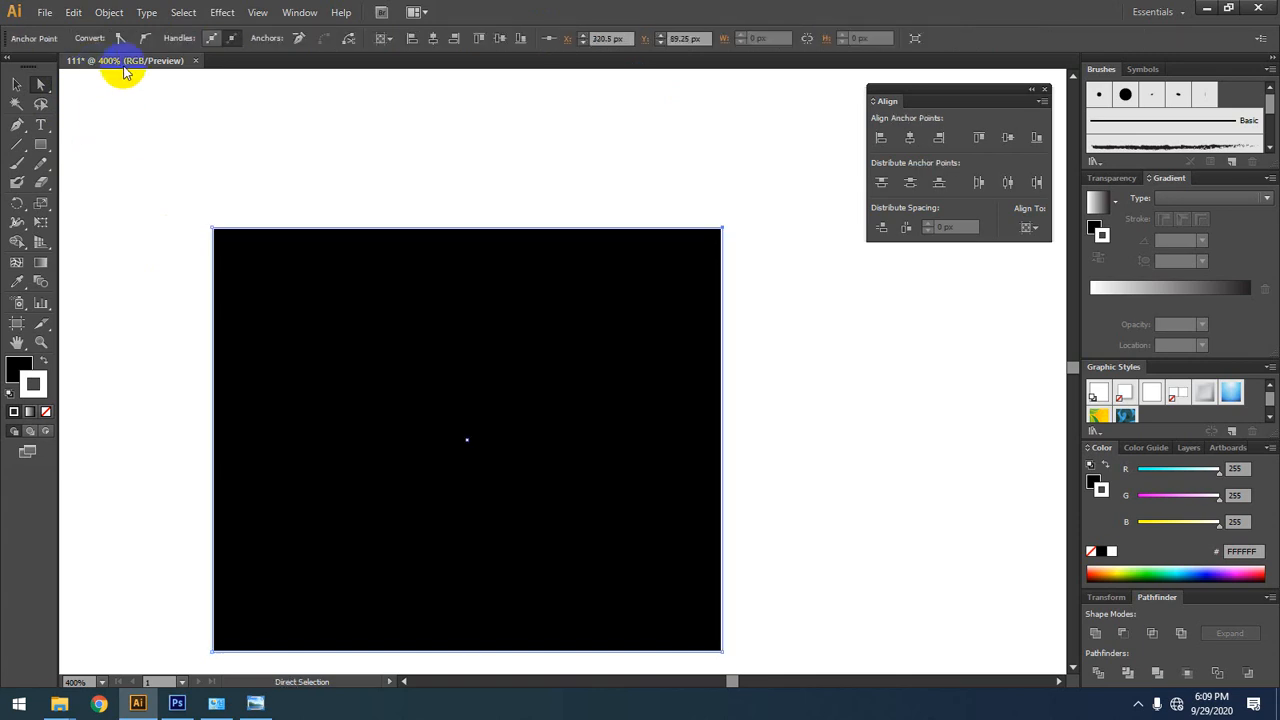
Step: Duplicate the black rectangle with the Selection tool so three are spread out, including ones at about X 360, Y 242 px and X 163, Y 308 px
left_click(16, 86)
left_click(343, 143)
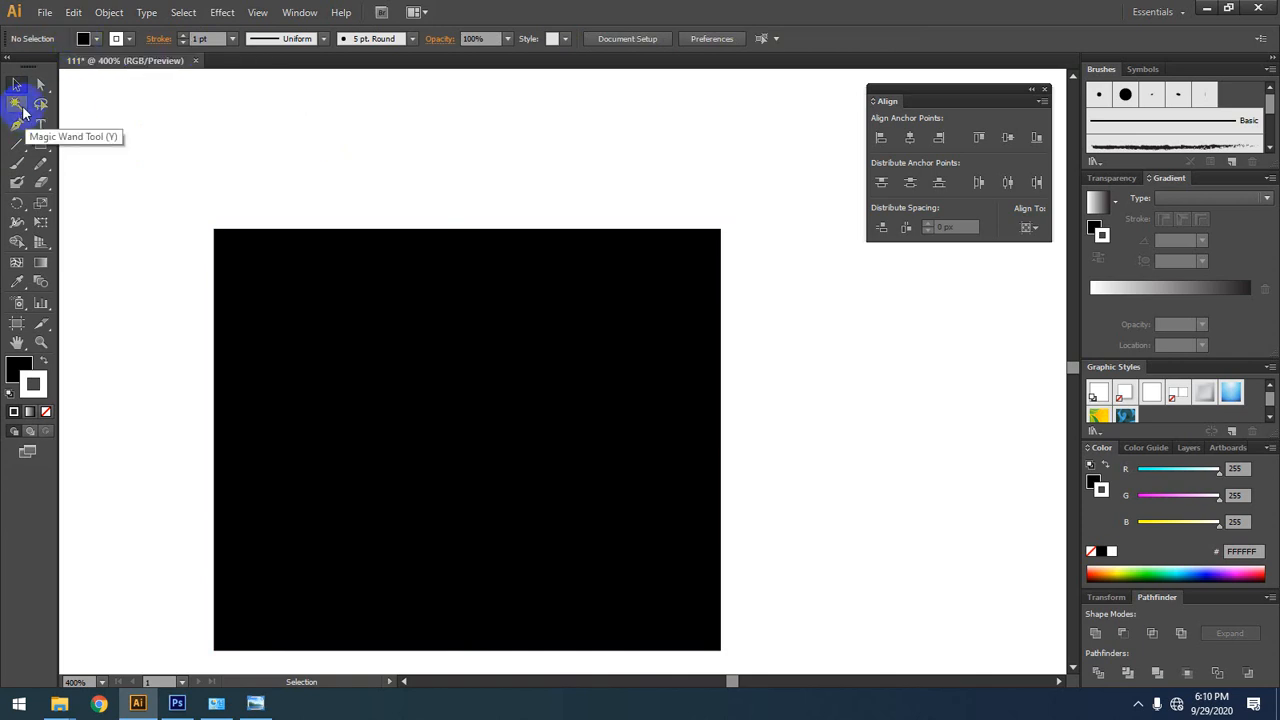
left_click_drag(409, 189, 400, 160)
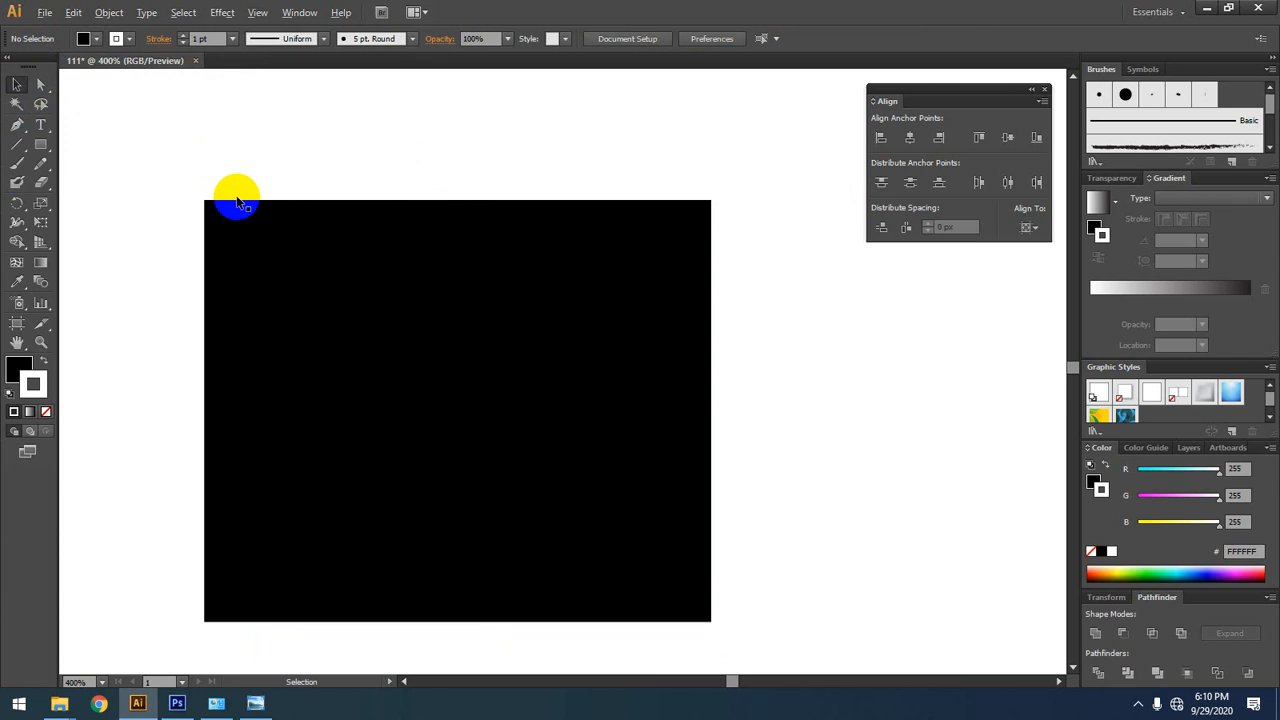
scroll(275, 266, "down", 3)
left_click_drag(350, 307, 481, 393)
left_click_drag(265, 243, 268, 512)
left_click_drag(393, 276, 467, 217)
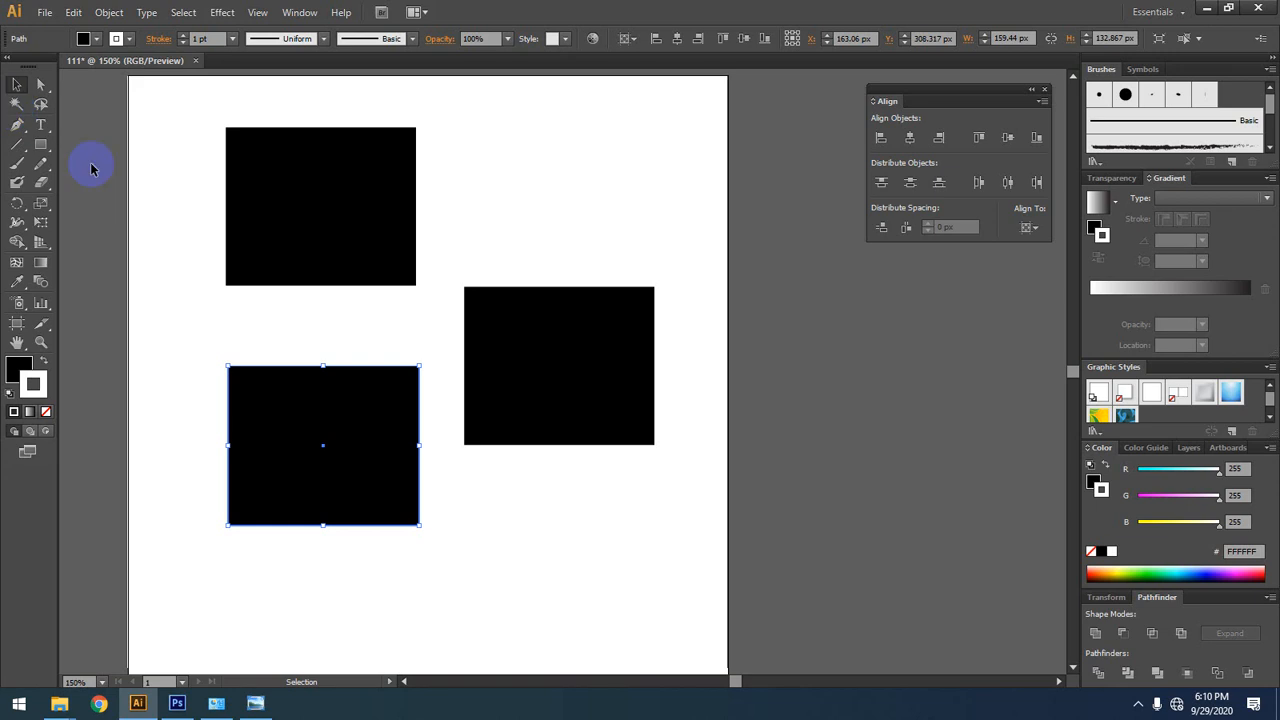
Step: Give the rightmost rectangle a green fill (00D02D) and a black stroke by swapping its stroke and fill colours
left_click(600, 288)
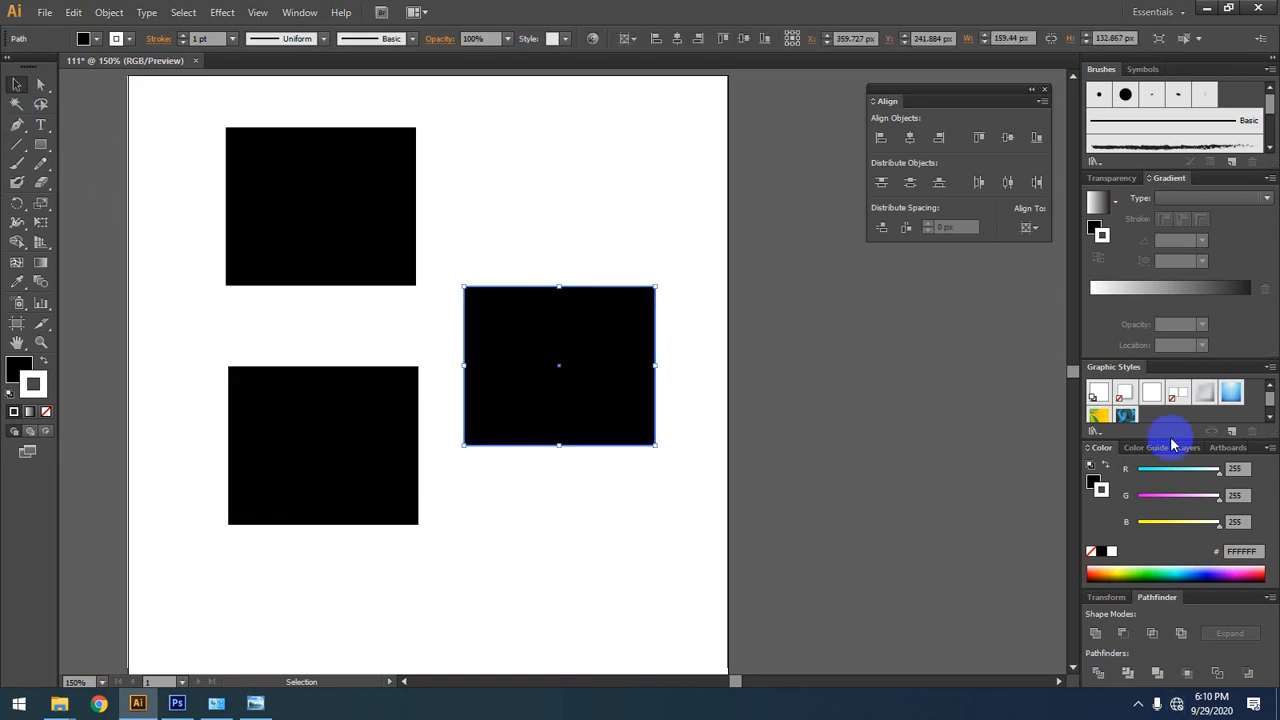
left_click(1150, 574)
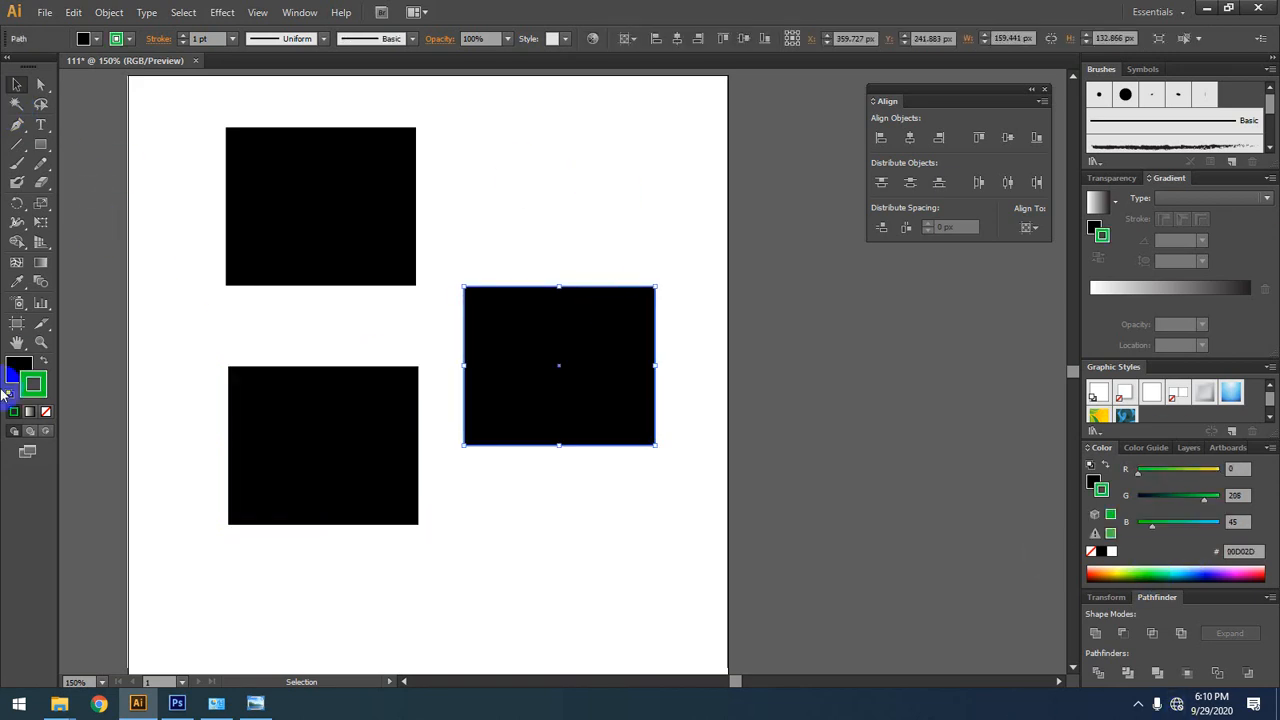
left_click(43, 361)
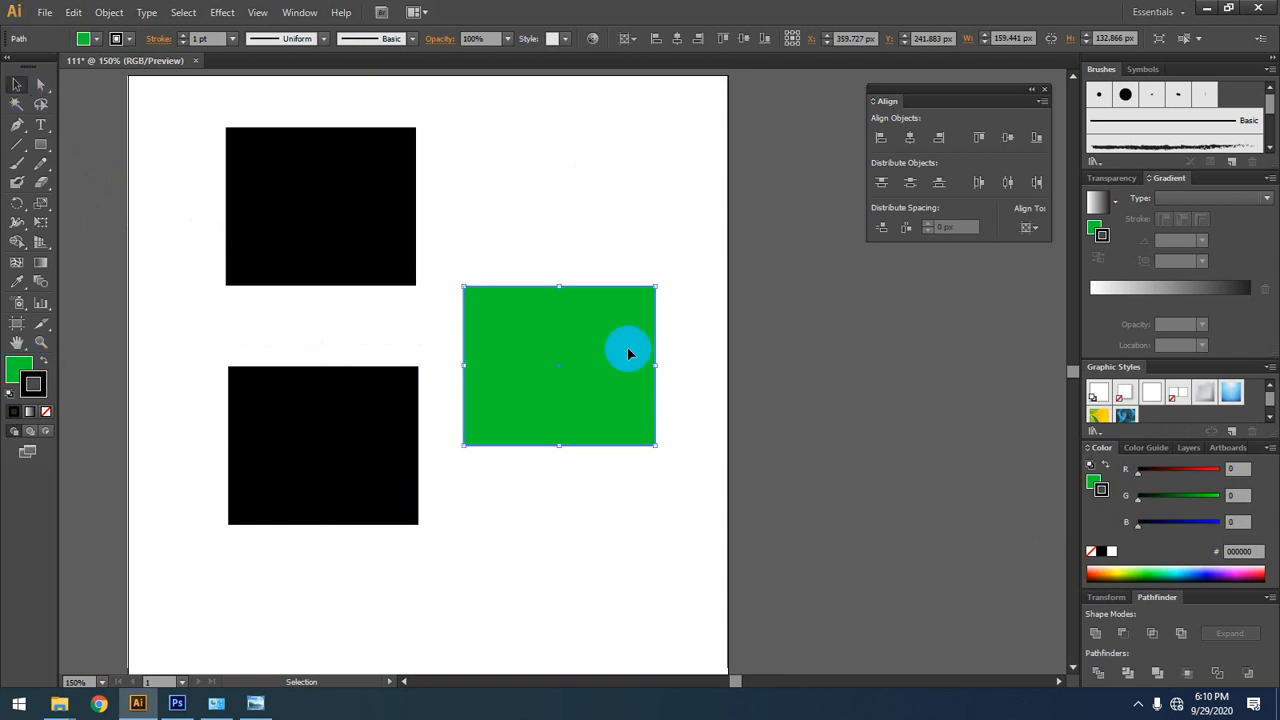
Step: Remove the stroke from all three rectangles, and deselect them
left_click_drag(626, 220, 244, 460)
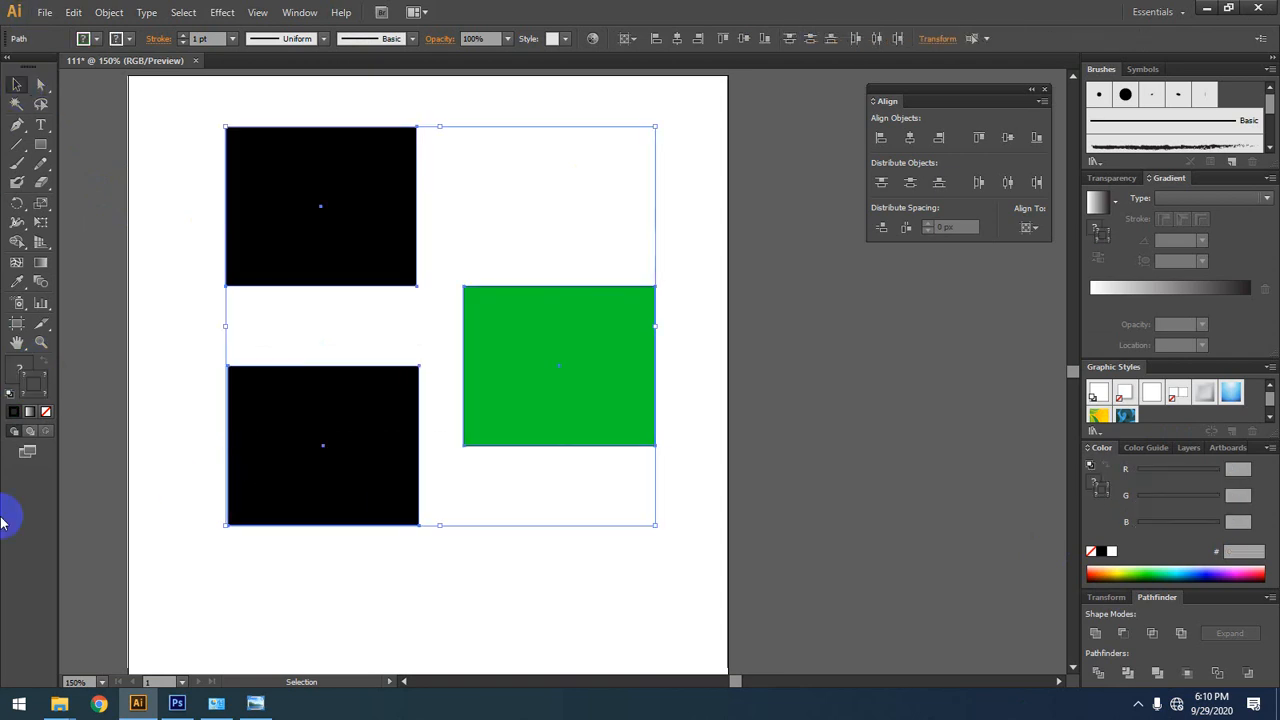
left_click(43, 392)
left_click(46, 411)
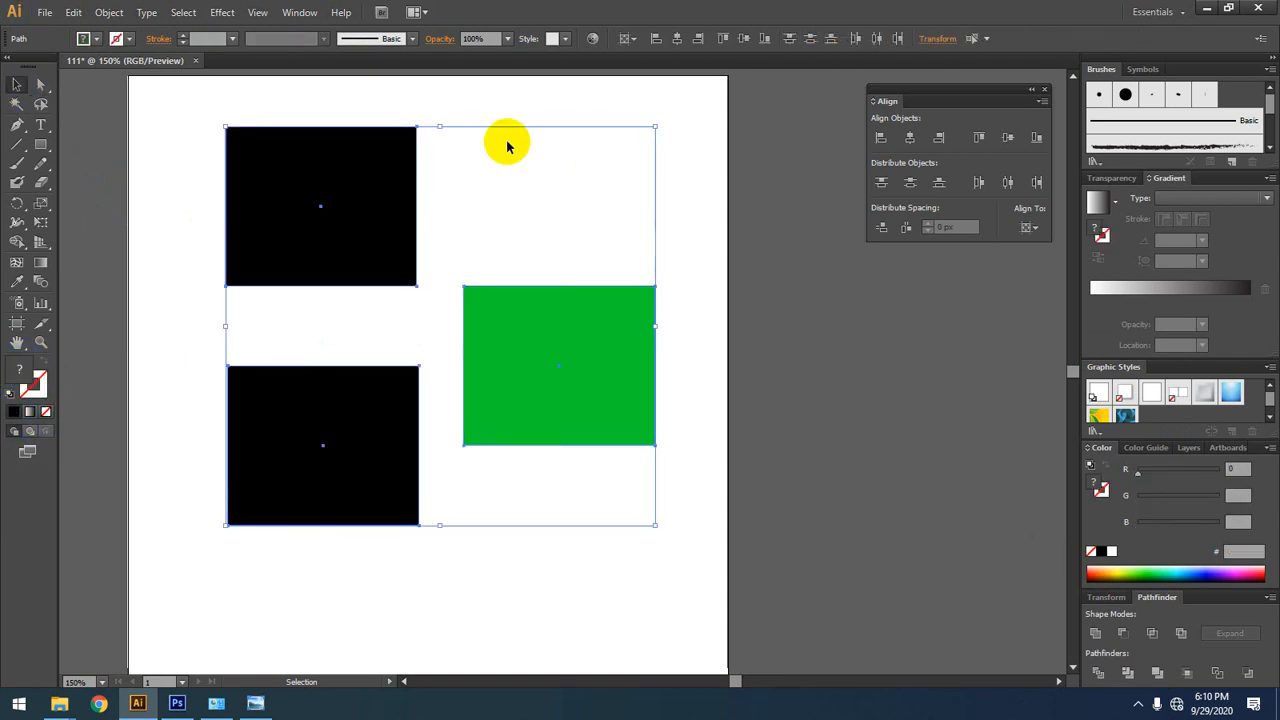
left_click(625, 146)
Step: Duplicate the green rectangle above the original at about X 372 px, Y 76 px
left_click_drag(565, 398, 579, 198)
left_click_drag(666, 266, 646, 354)
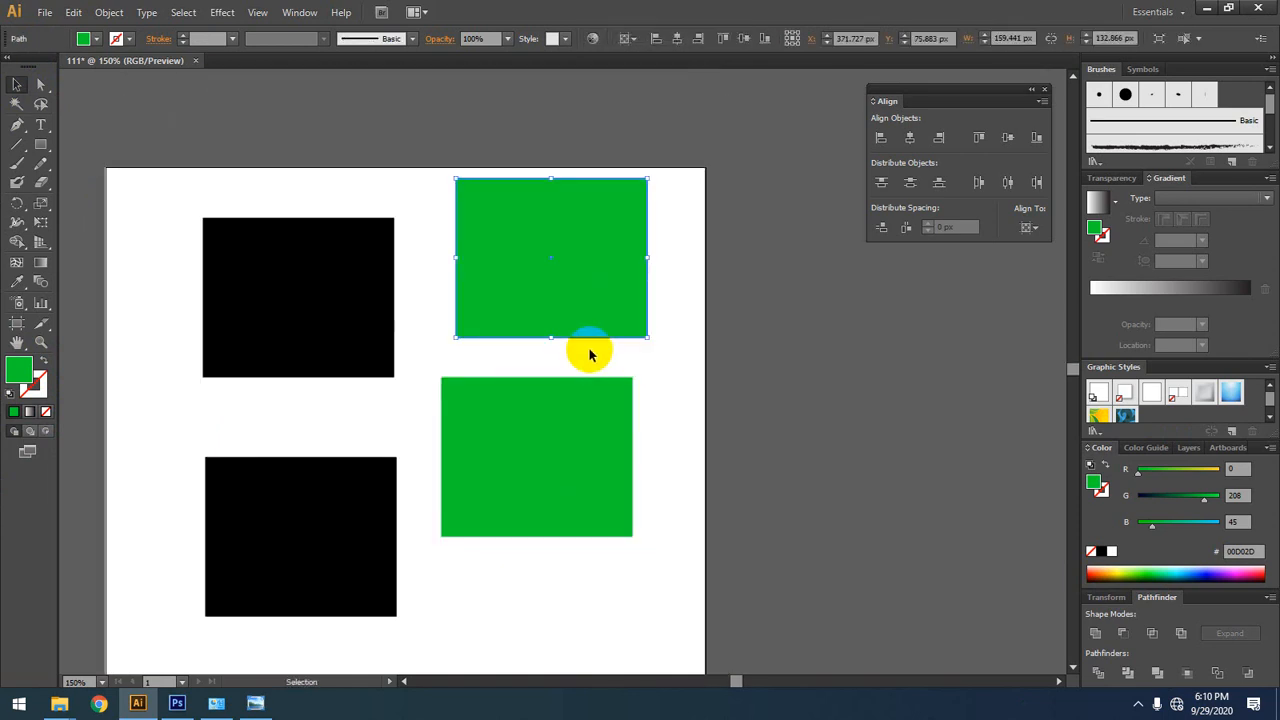
left_click_drag(586, 316, 614, 230)
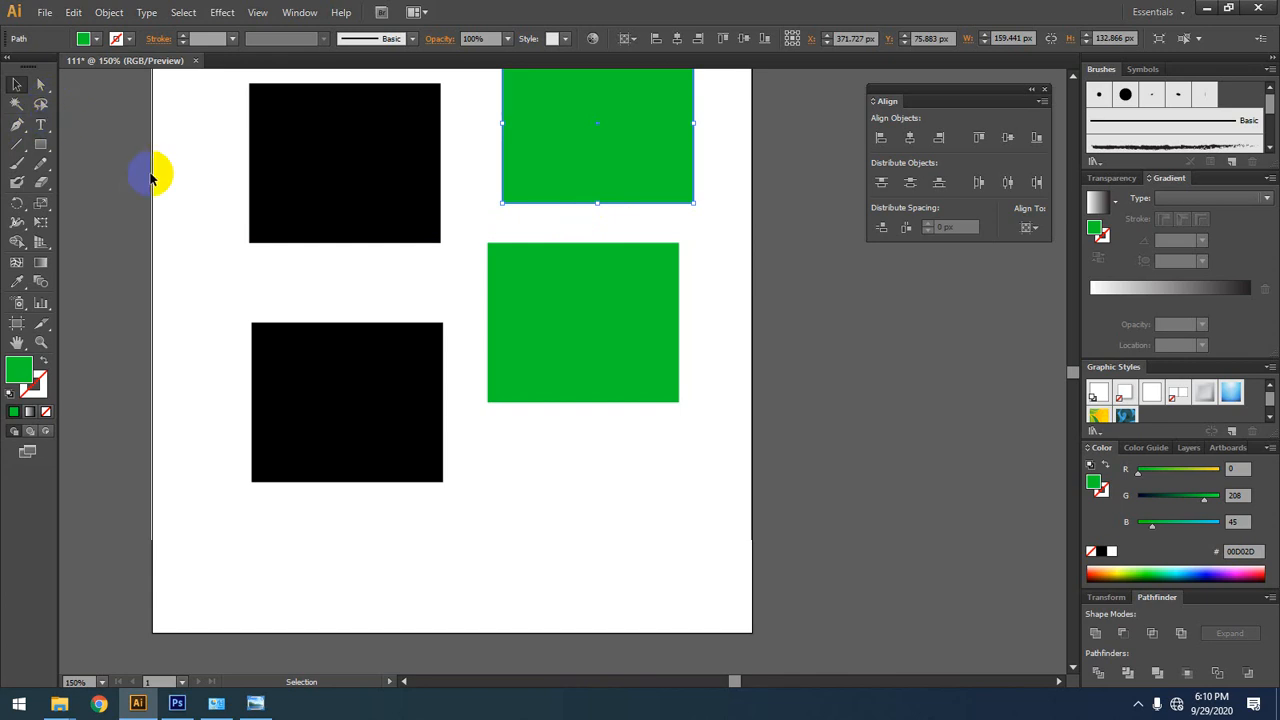
Step: Select both black rectangles by colour with the Magic Wand tool, and switch the selection to both green rectangles
left_click_drag(181, 175, 149, 233)
left_click(122, 220)
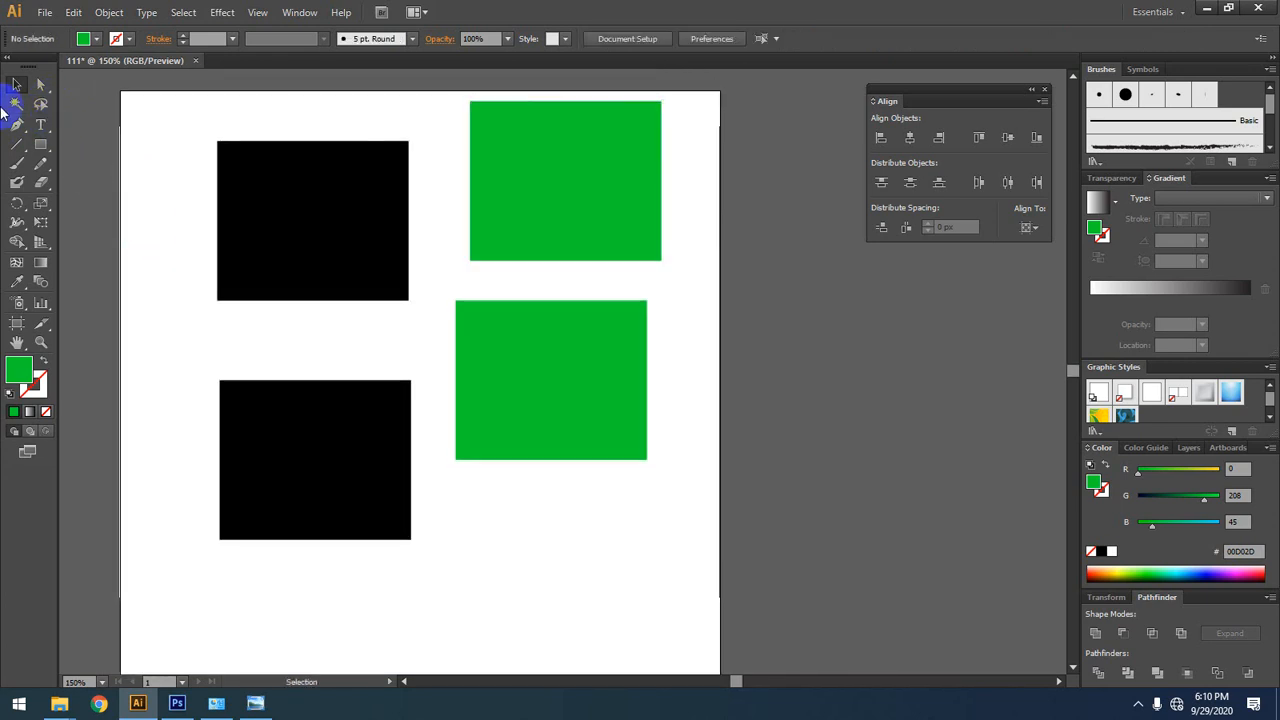
left_click(14, 106)
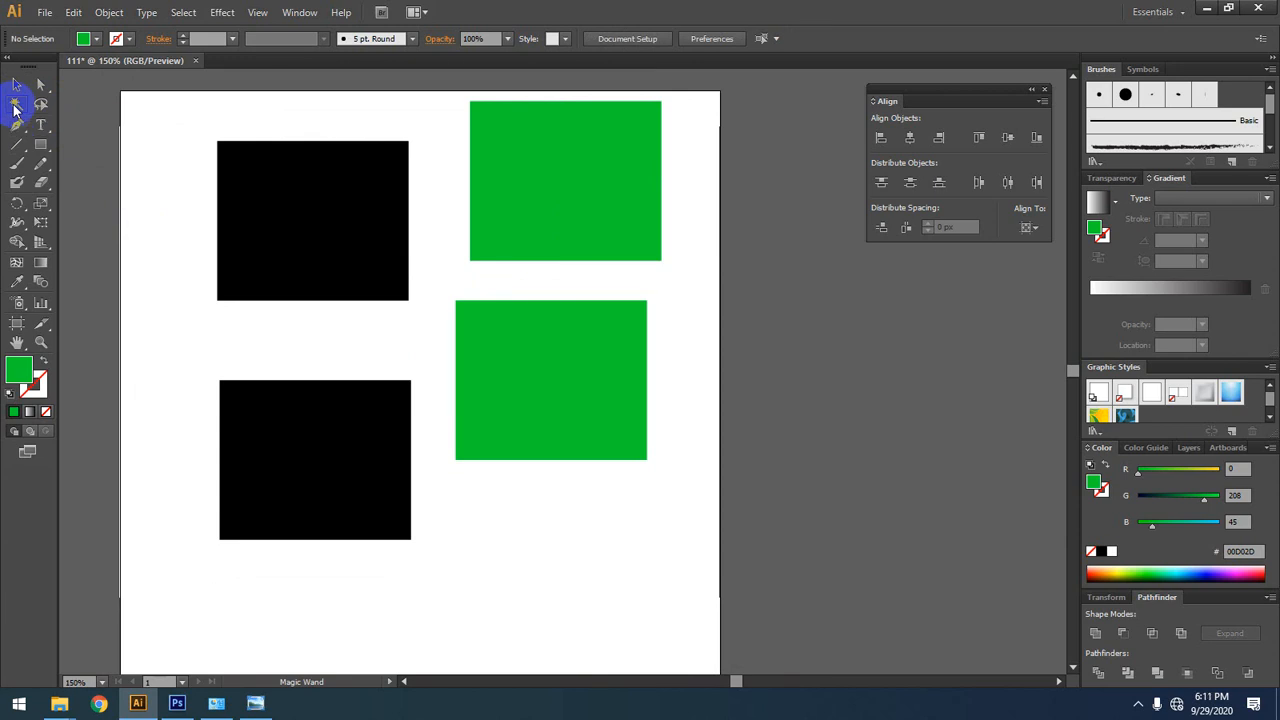
left_click(262, 206)
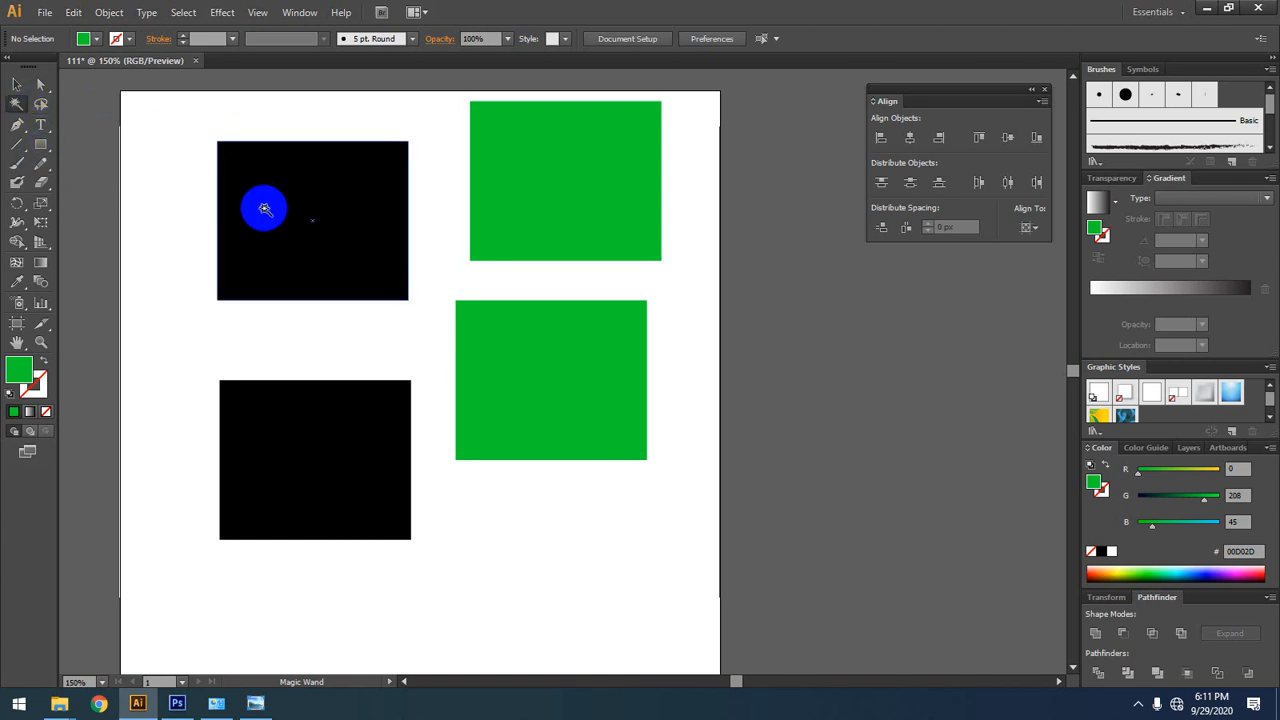
left_click(264, 208)
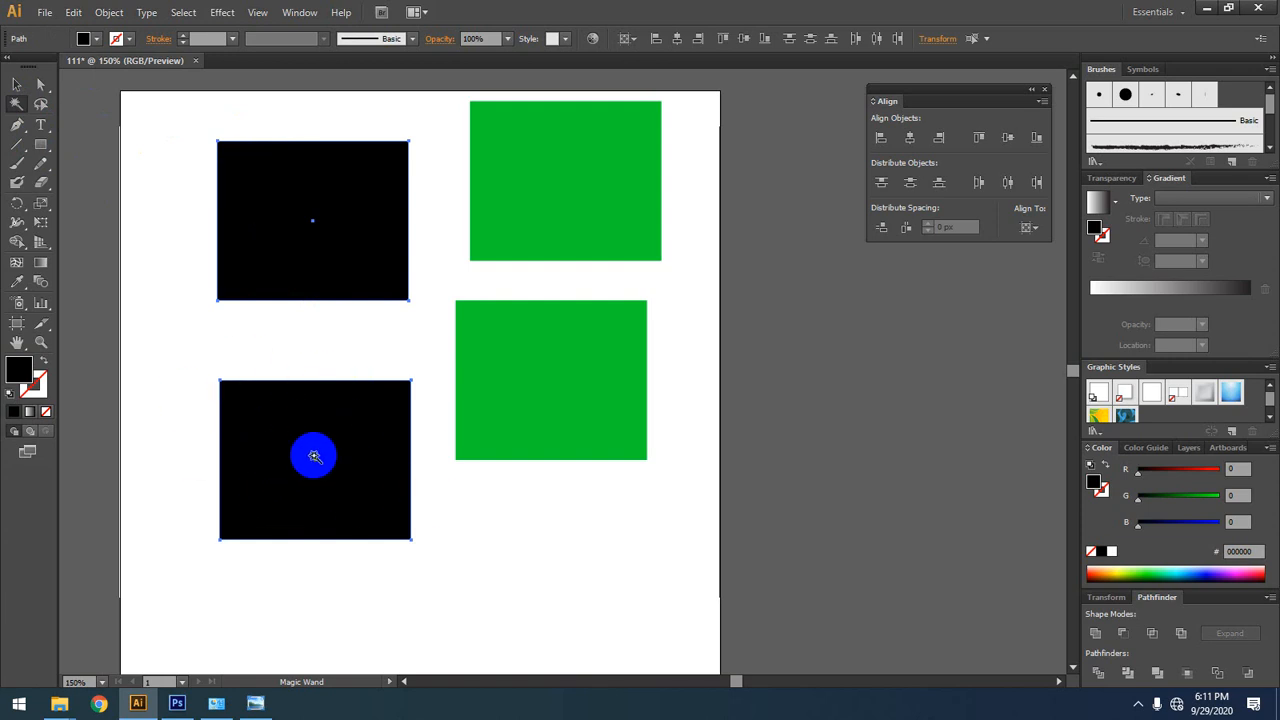
left_click(543, 152)
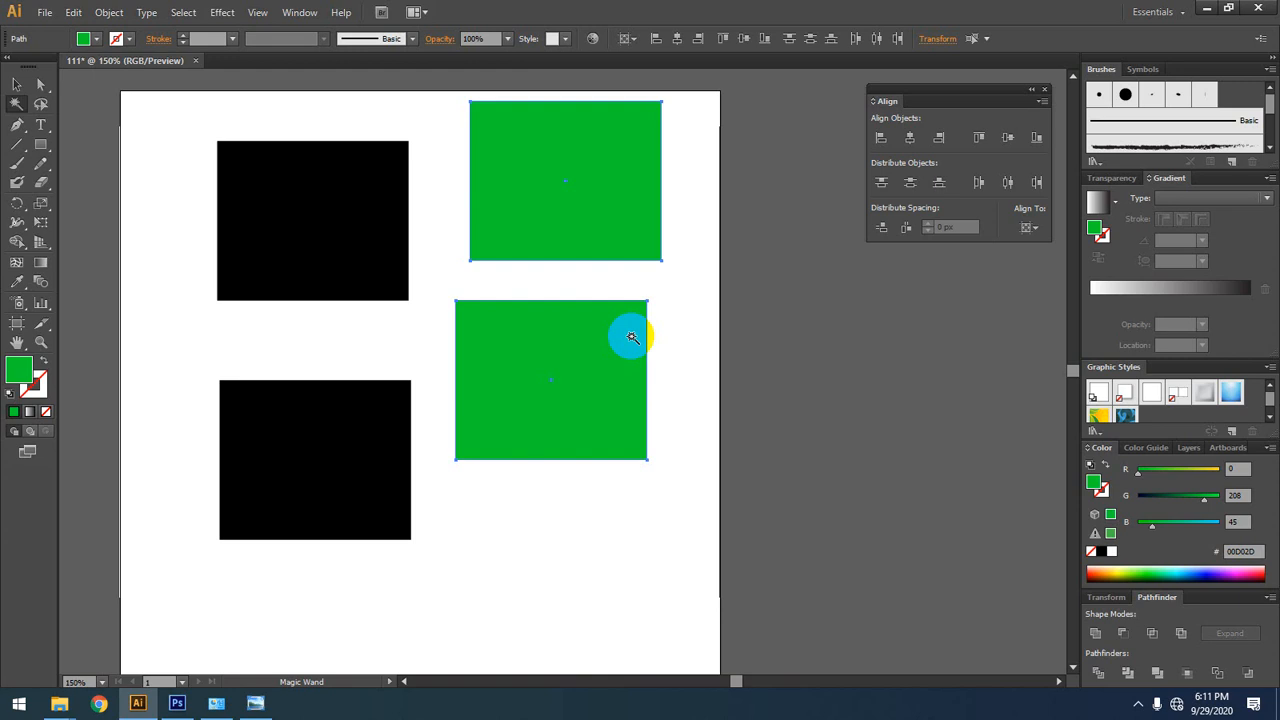
left_click(39, 92)
left_click(38, 108)
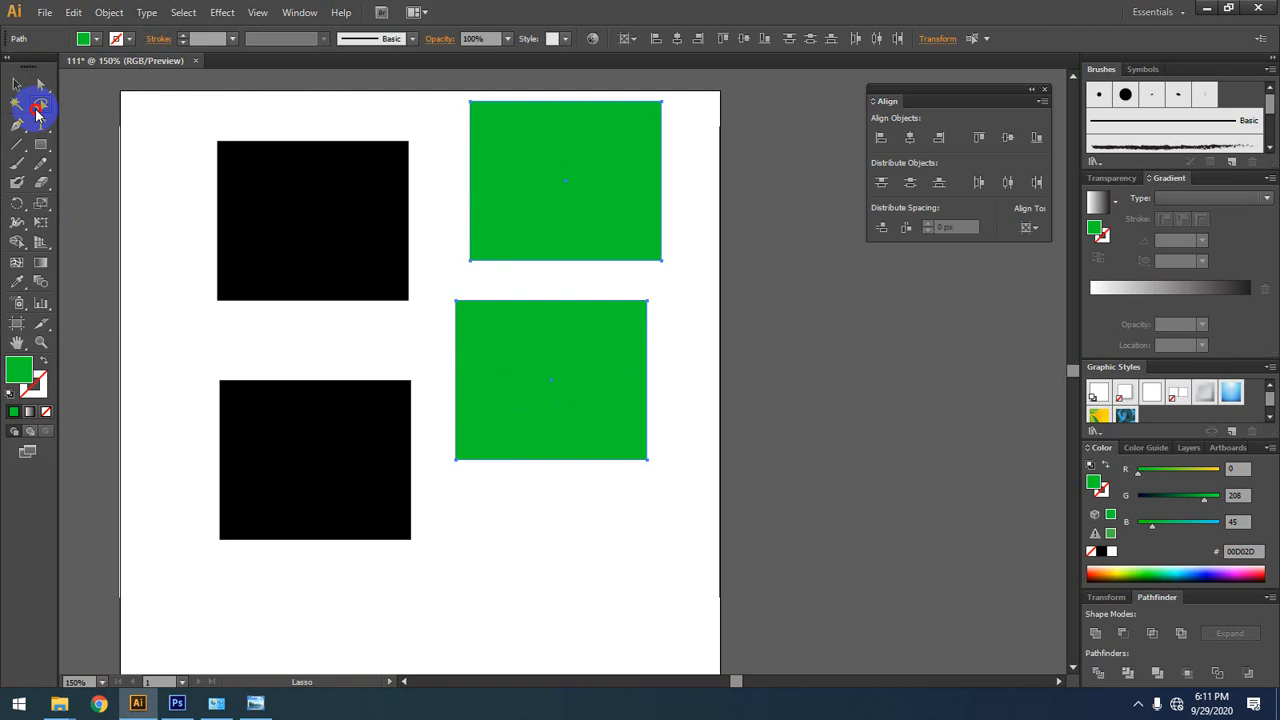
left_click(19, 104)
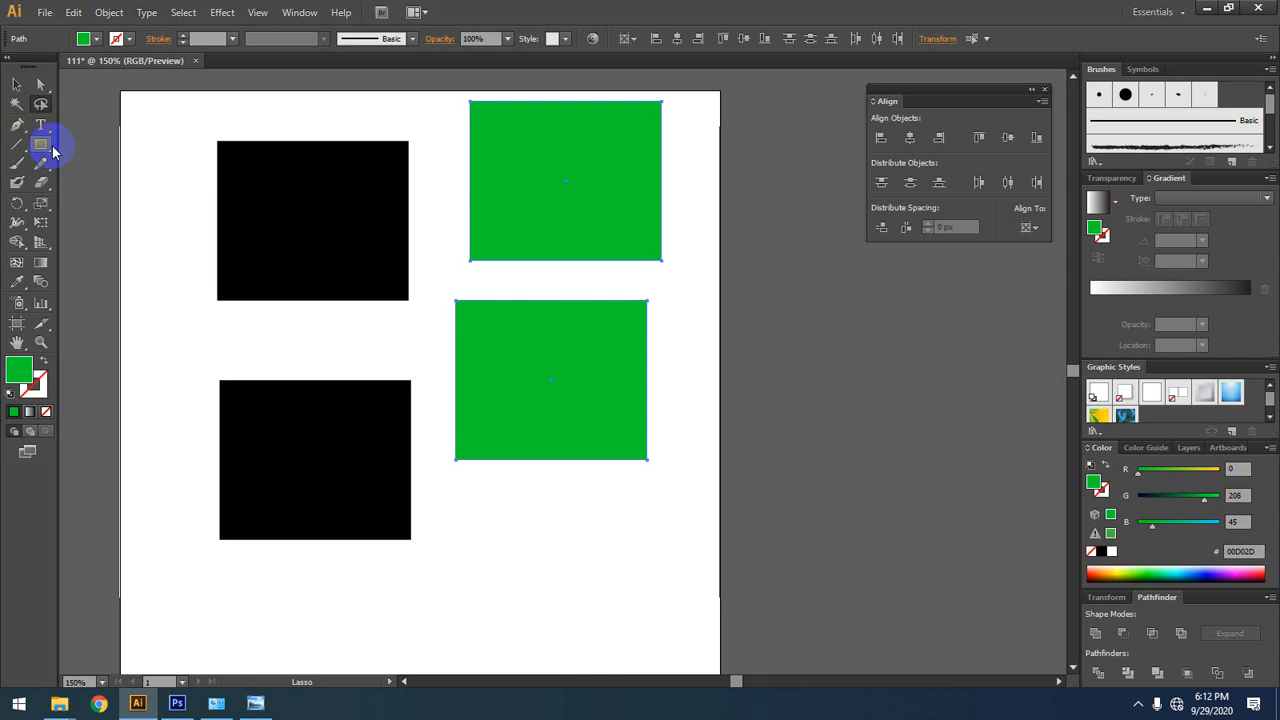
Step: Delete all four rectangles from the artboard
left_click(17, 84)
left_click_drag(708, 186, 310, 514)
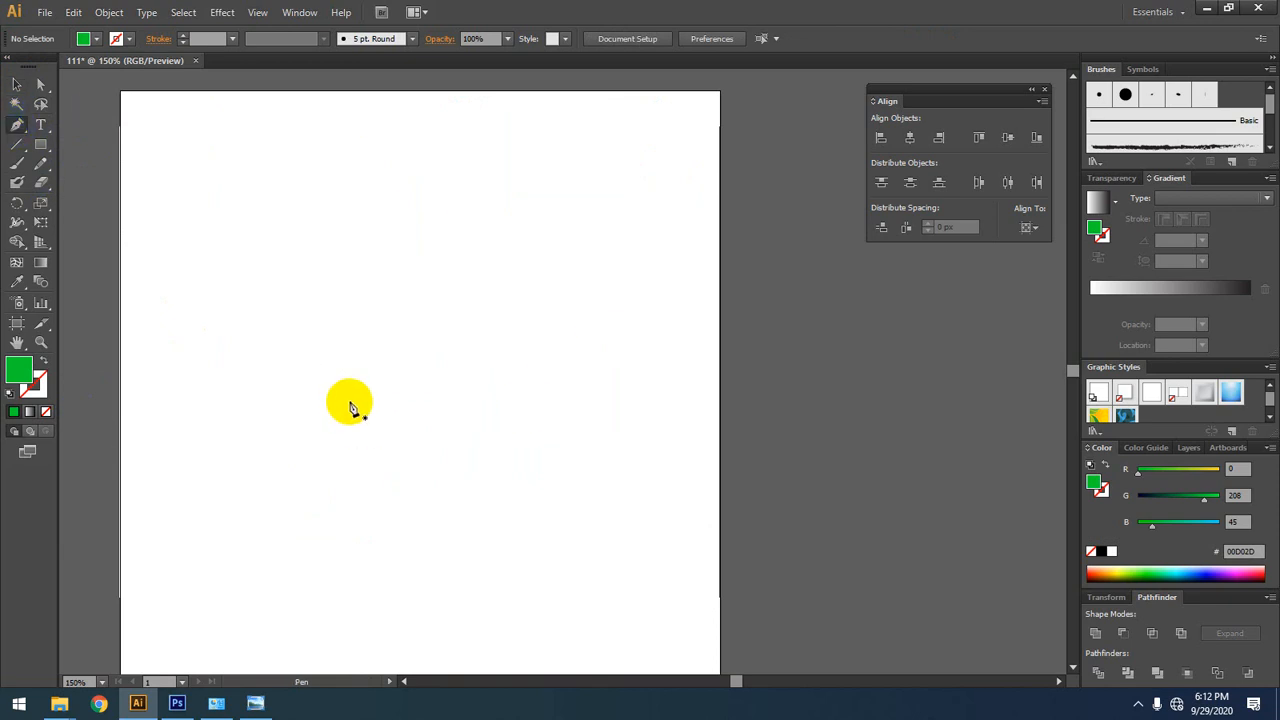
left_click(13, 127)
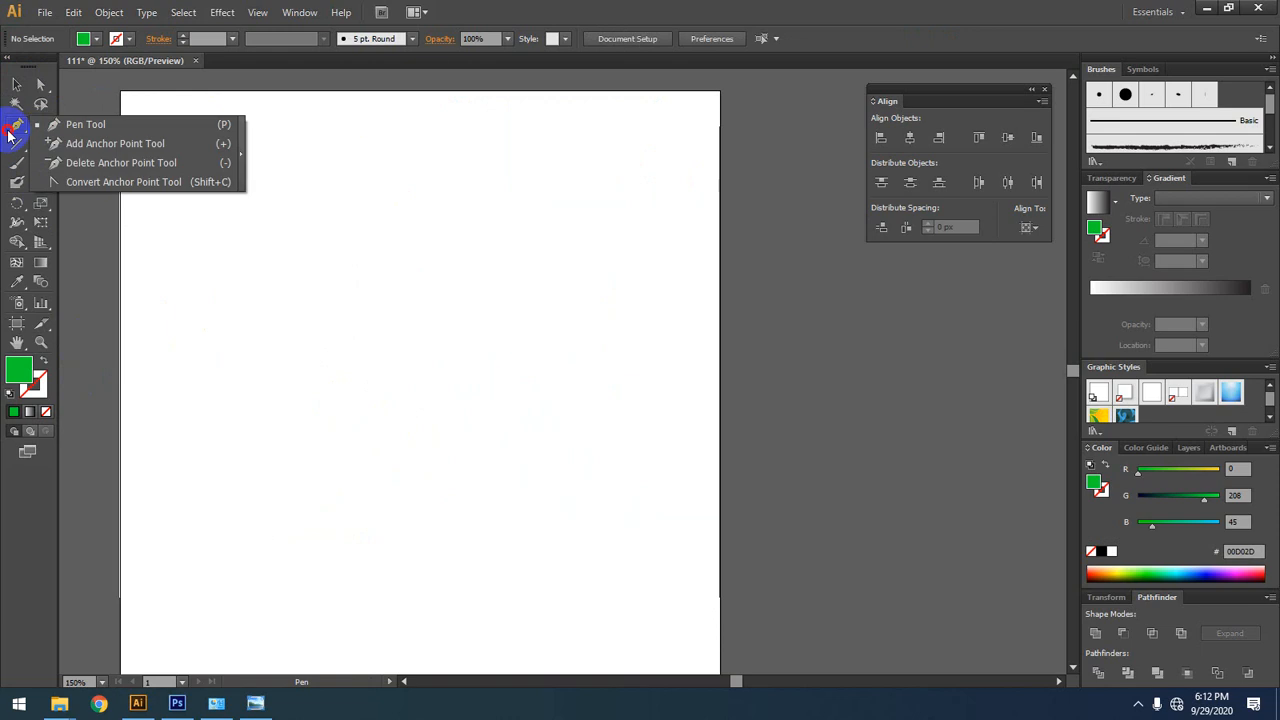
Step: Add two separate 12 pt Myriad Pro point texts, "xjdfnksjfksj" and "ddjnvxv s", with the Type tool
left_click(41, 125)
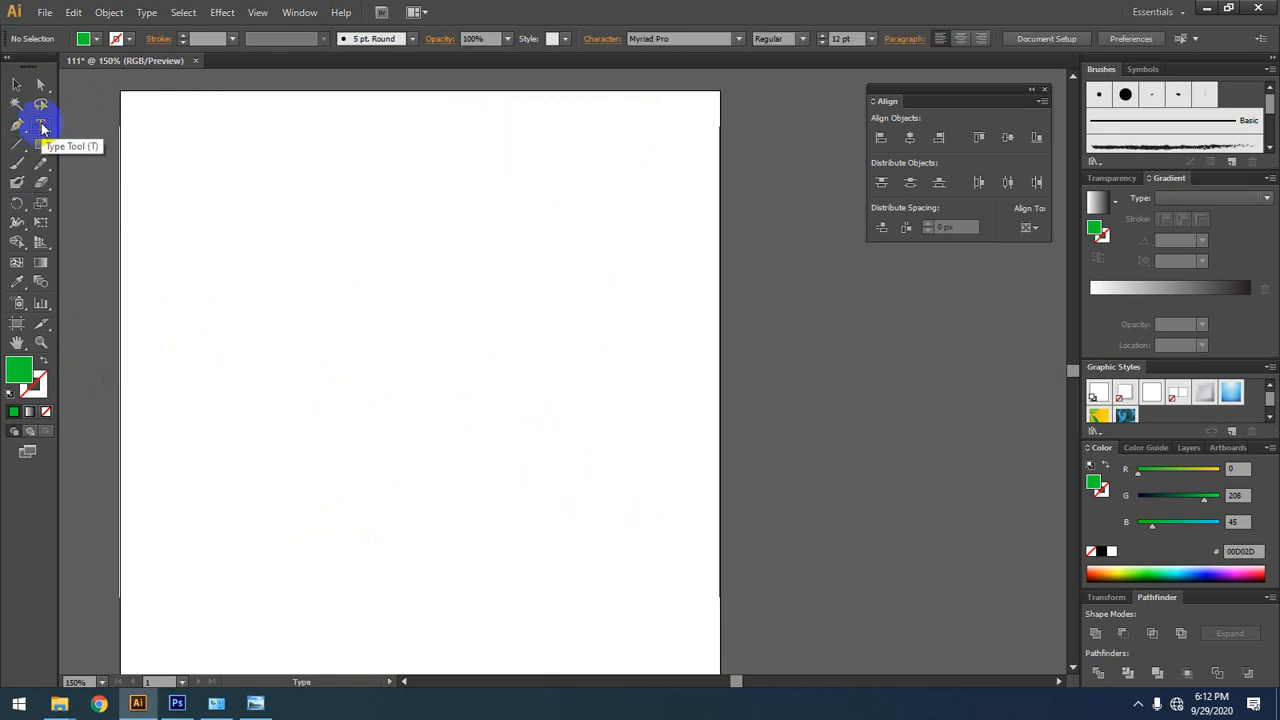
left_click(321, 268)
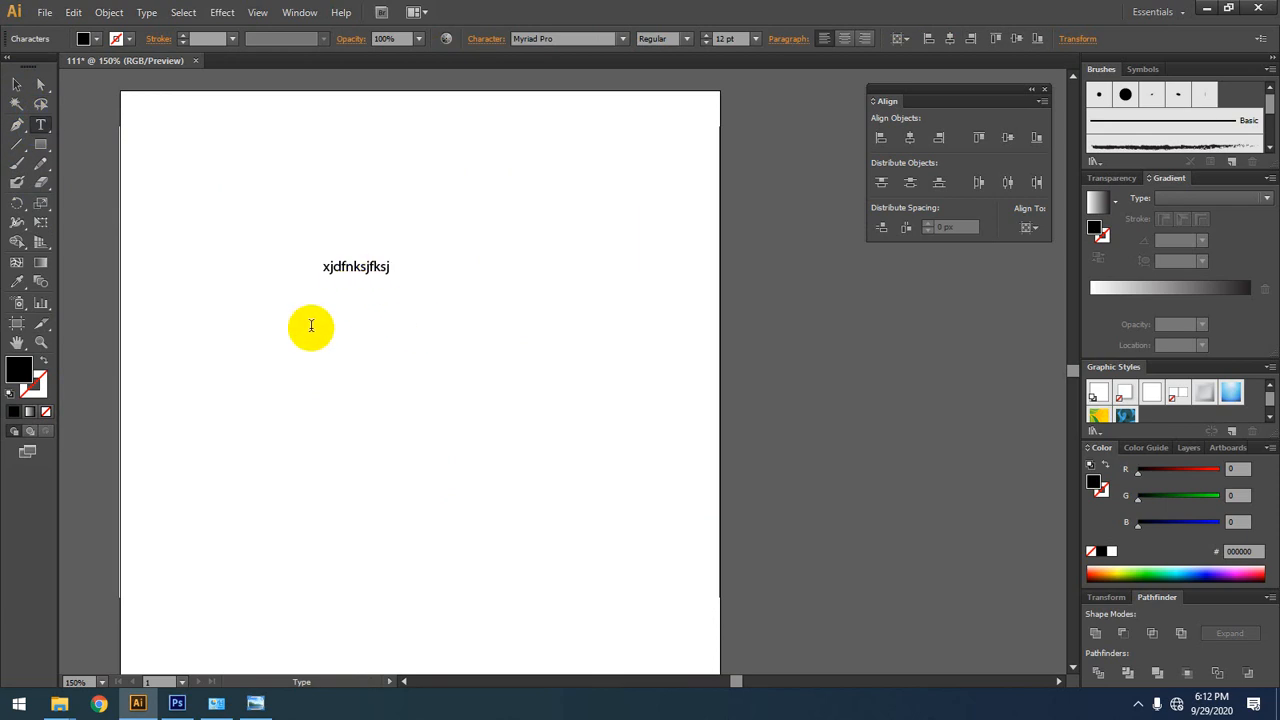
left_click(42, 87)
left_click(41, 124)
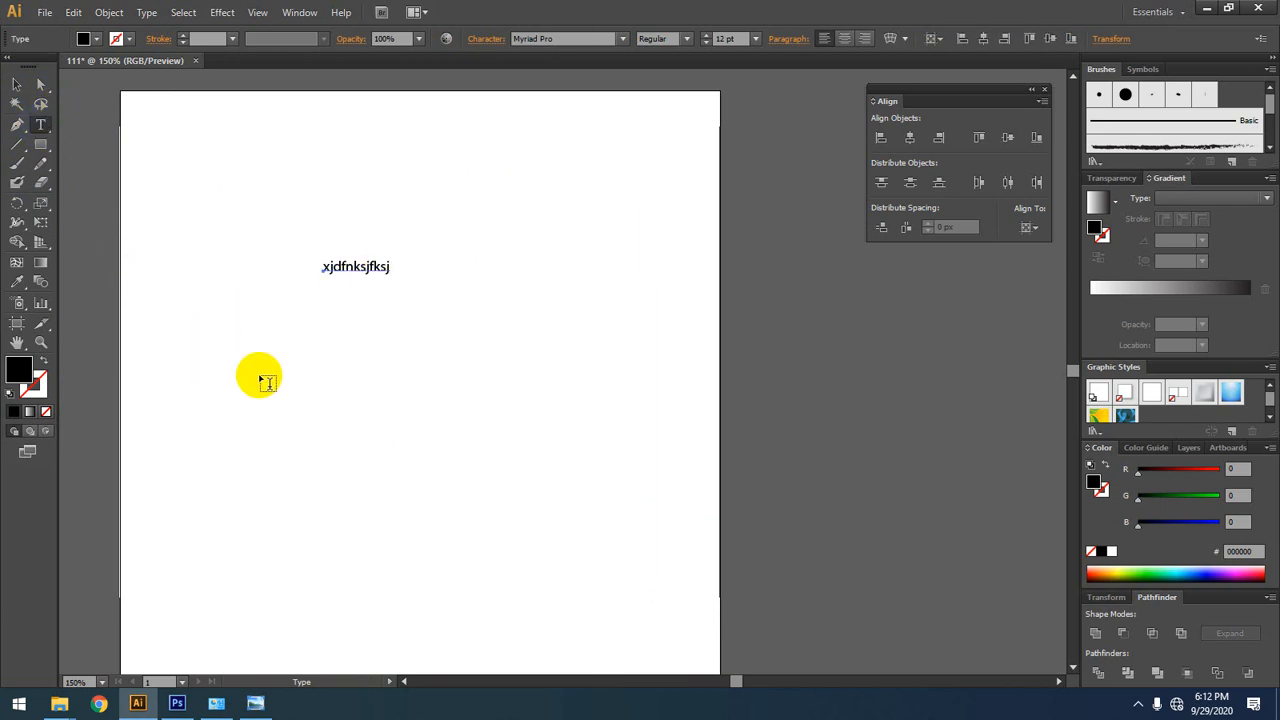
left_click(196, 346)
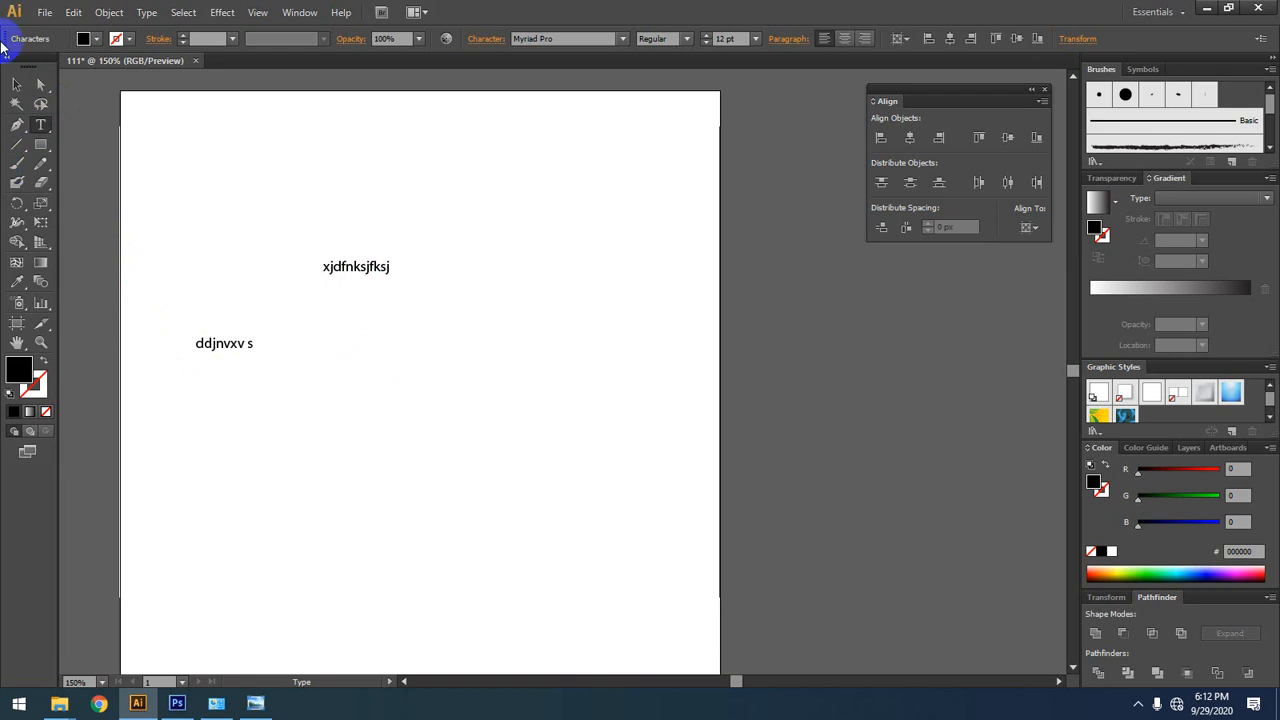
left_click(42, 126)
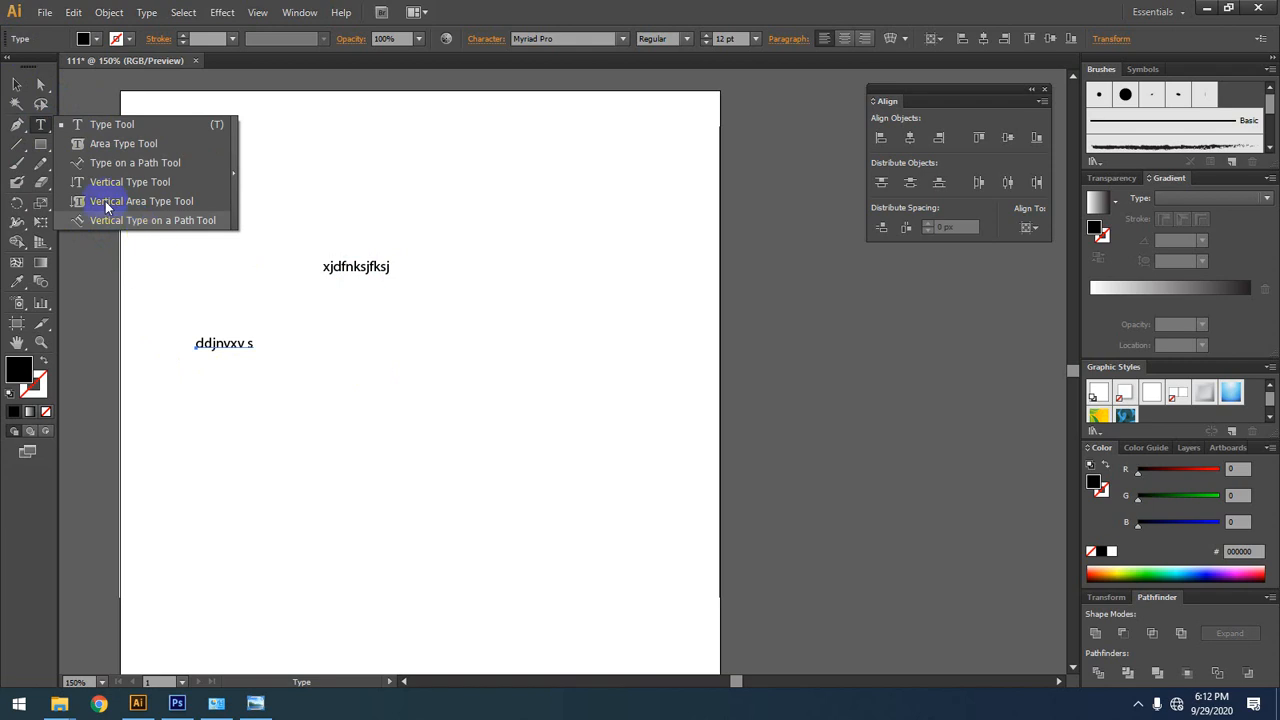
left_click(43, 126)
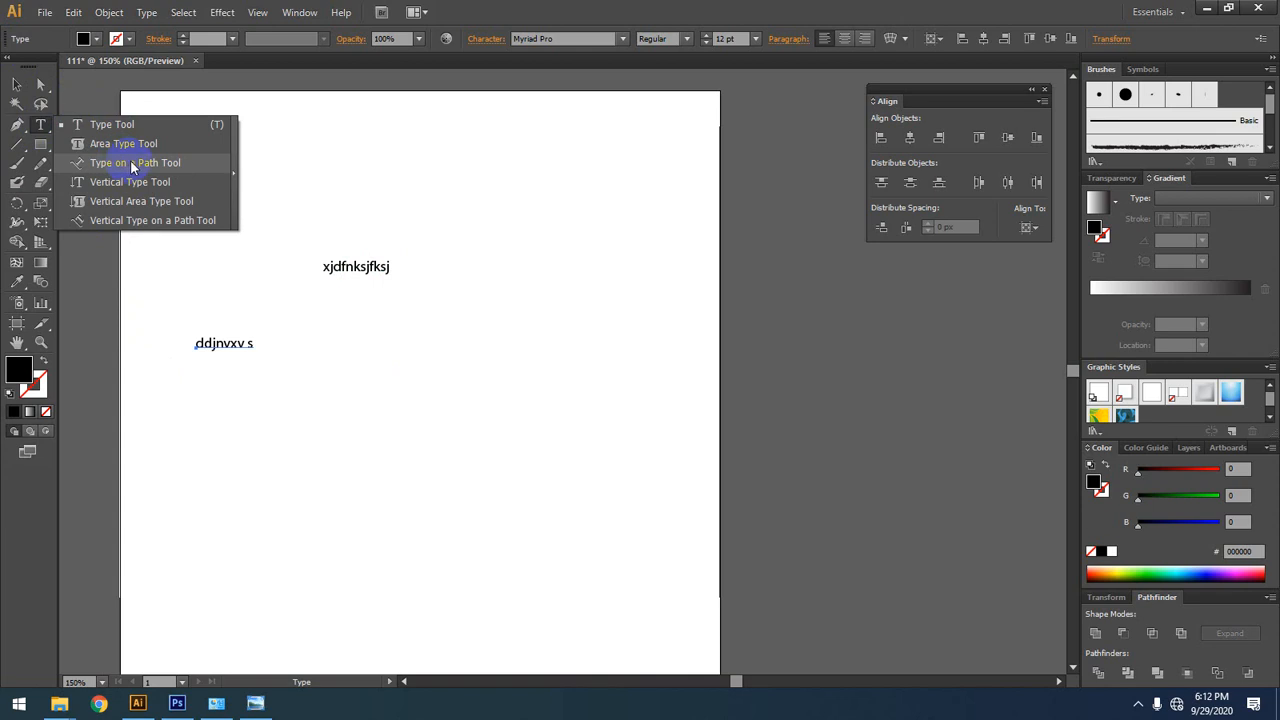
left_click(28, 126)
Step: Draw an empty text frame over the two sample texts, and delete all text objects from the artboard
left_click_drag(453, 222, 118, 400)
left_click(17, 85)
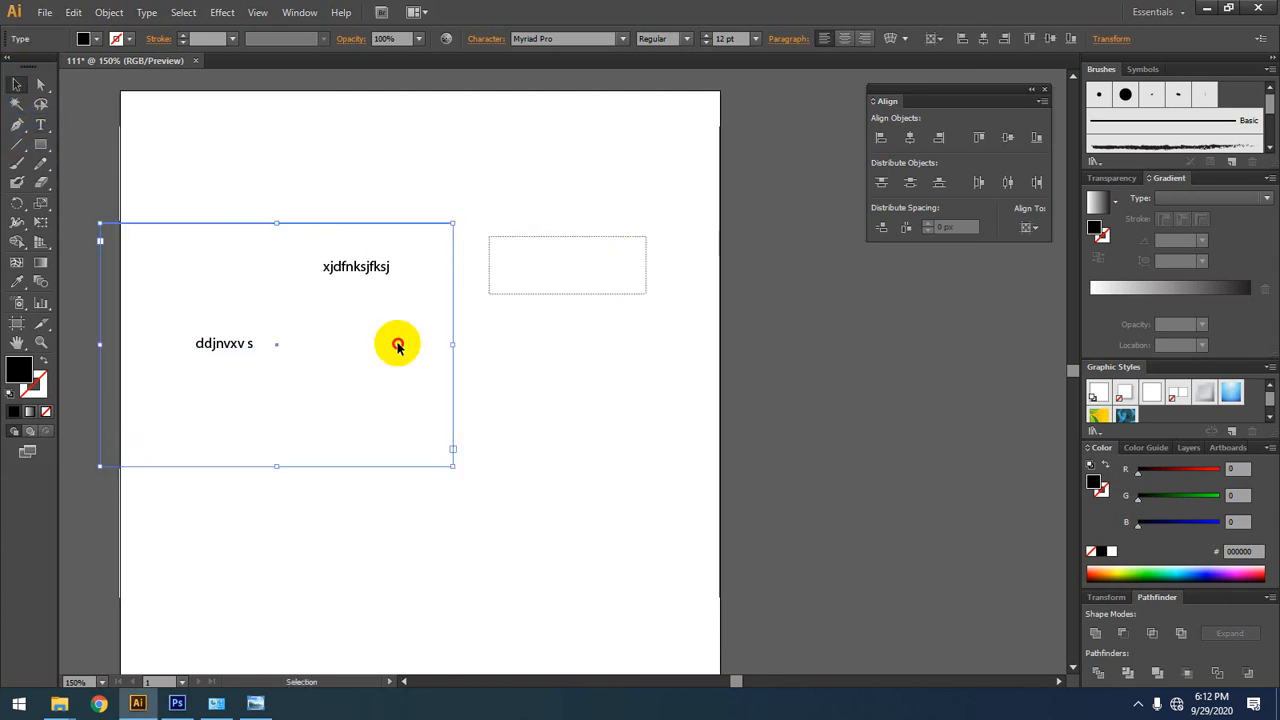
key("Delete")
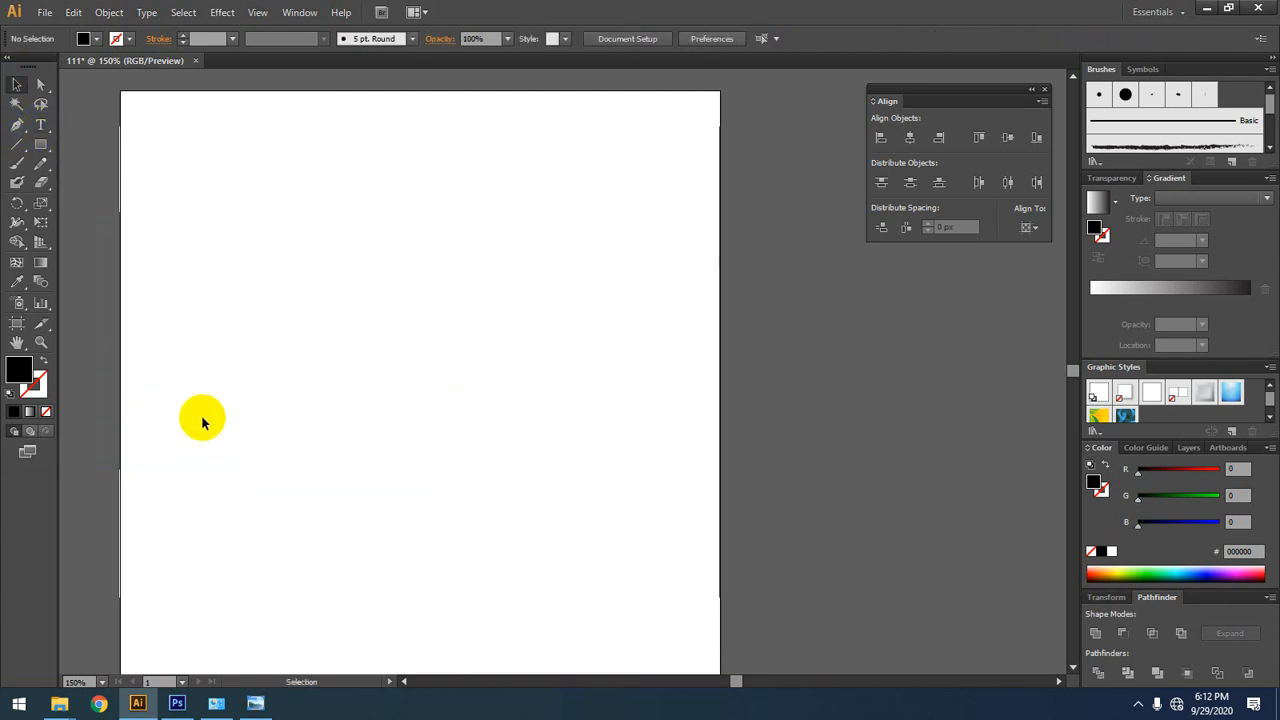
Step: Draw a horizontal line and a vertical line about 225 px long below it with the Line Segment tool
left_click(17, 144)
left_click_drag(212, 220, 553, 220)
mouse_move(346, 245)
left_mouse_down()
mouse_move(343, 329)
mouse_move(300, 505)
left_mouse_up()
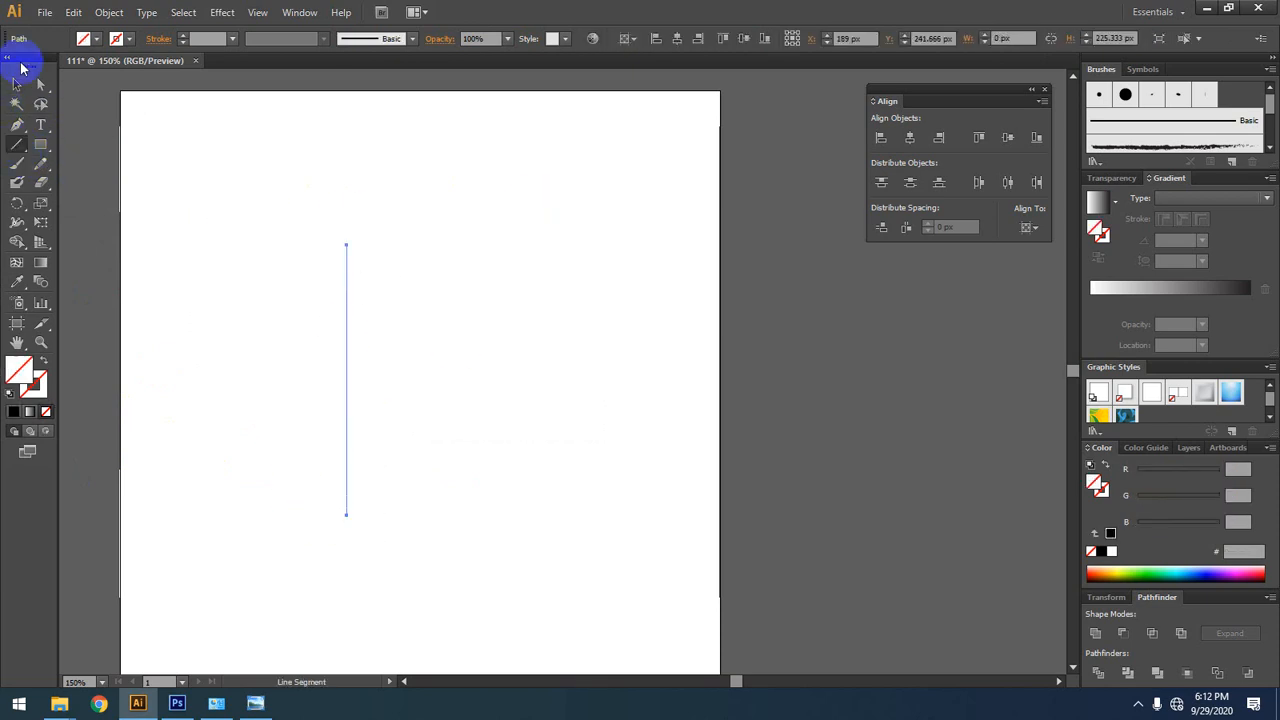
Step: Select both drawn lines together and delete them from the artboard
left_click(14, 87)
left_click_drag(474, 146, 171, 449)
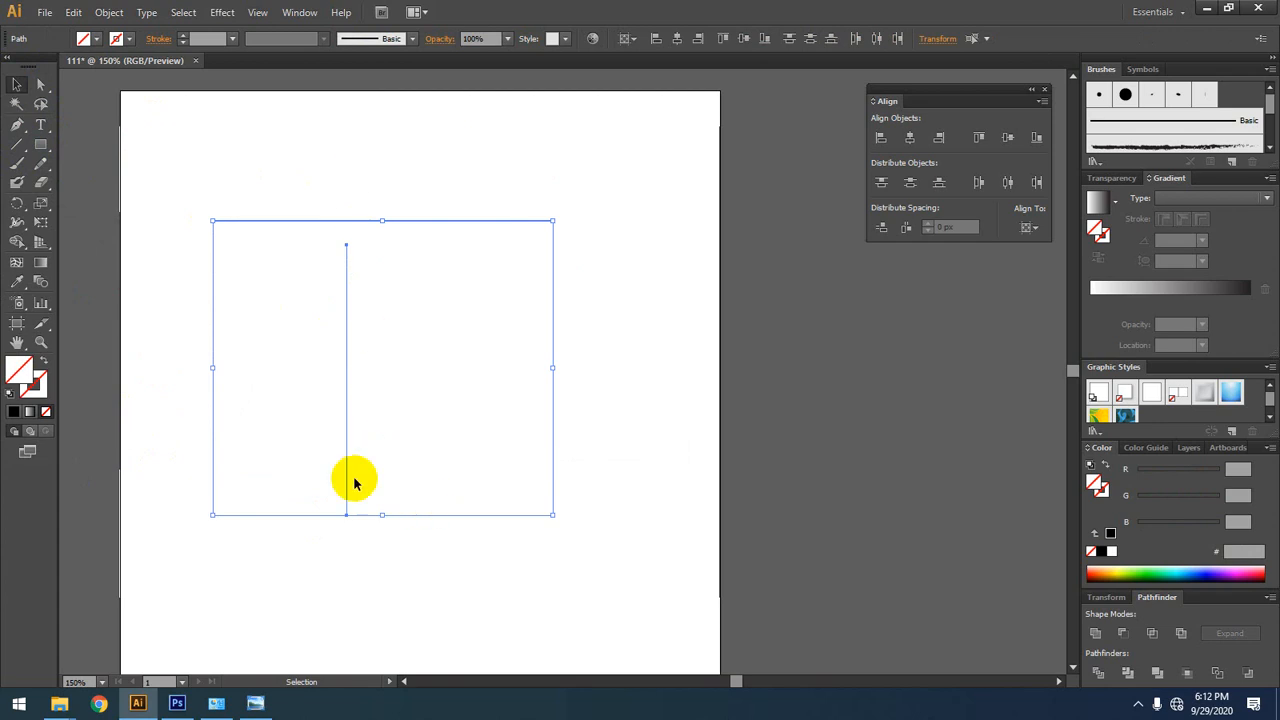
left_click(625, 483)
left_click_drag(544, 187, 163, 540)
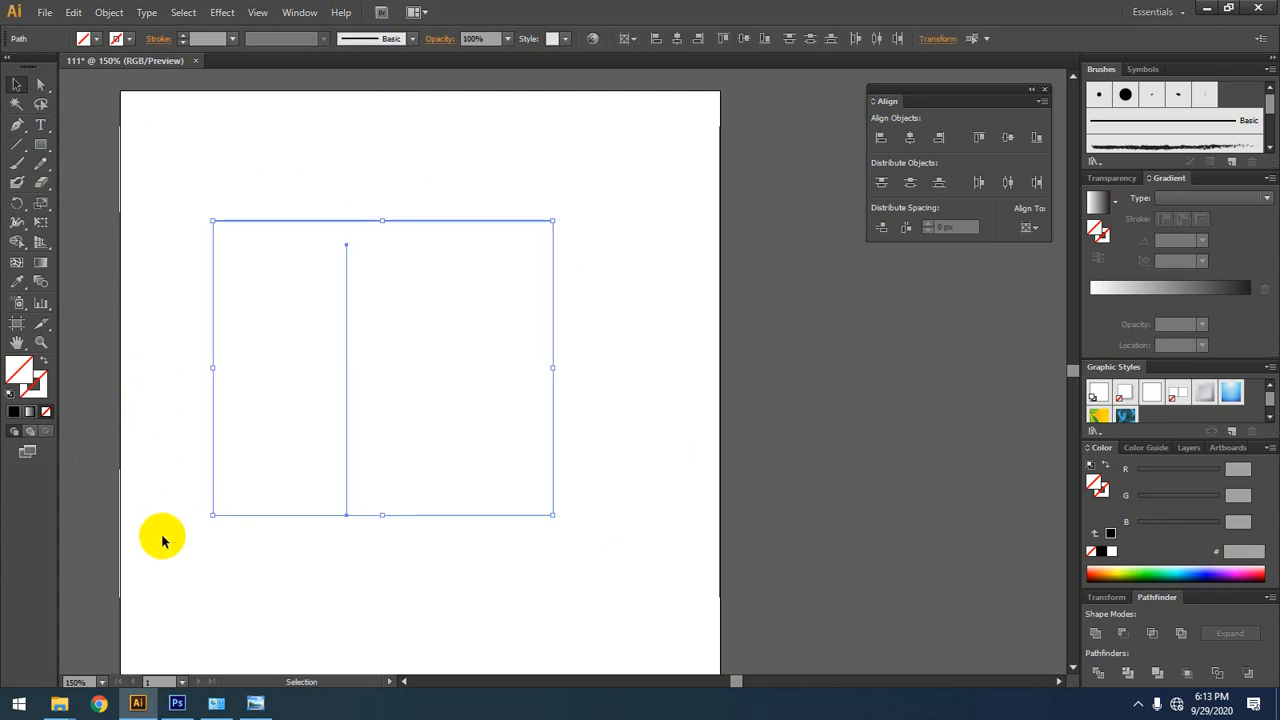
key("Delete")
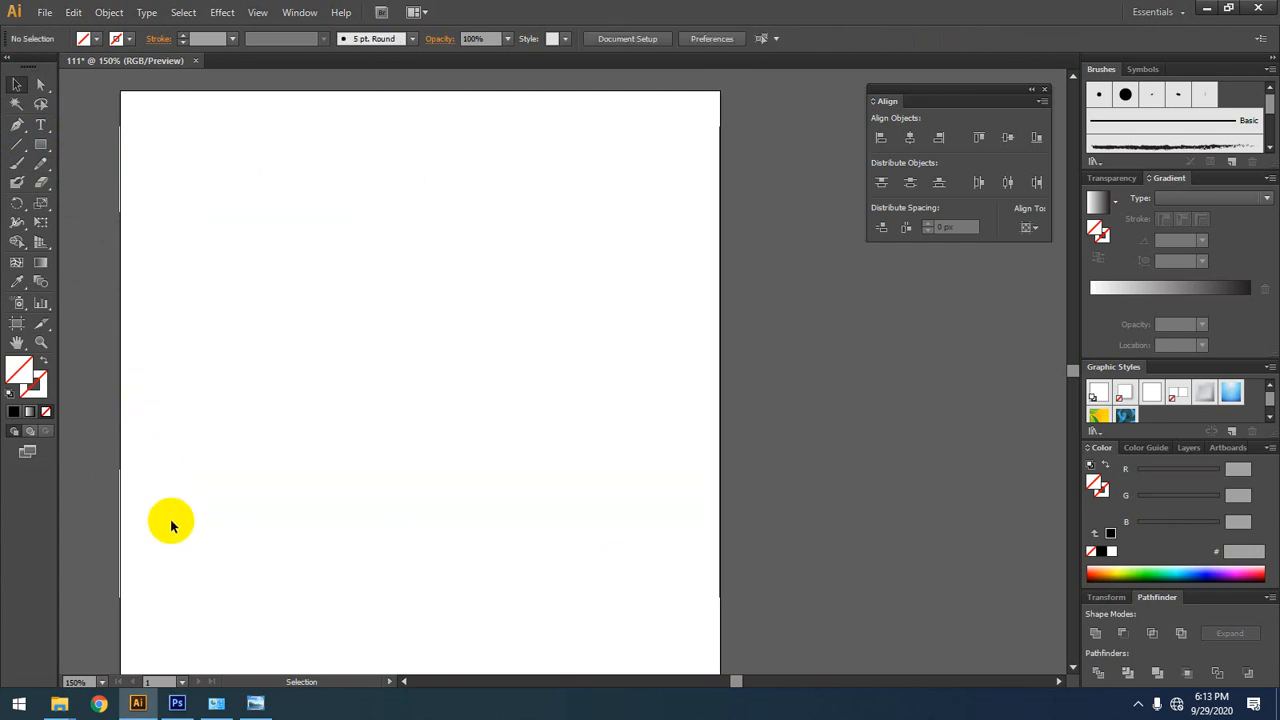
Step: Draw a rectangle about 263 by 163 px with the Rectangle tool in the artboard's upper half, and fill it with black
left_click(41, 145)
left_click_drag(45, 152, 90, 150)
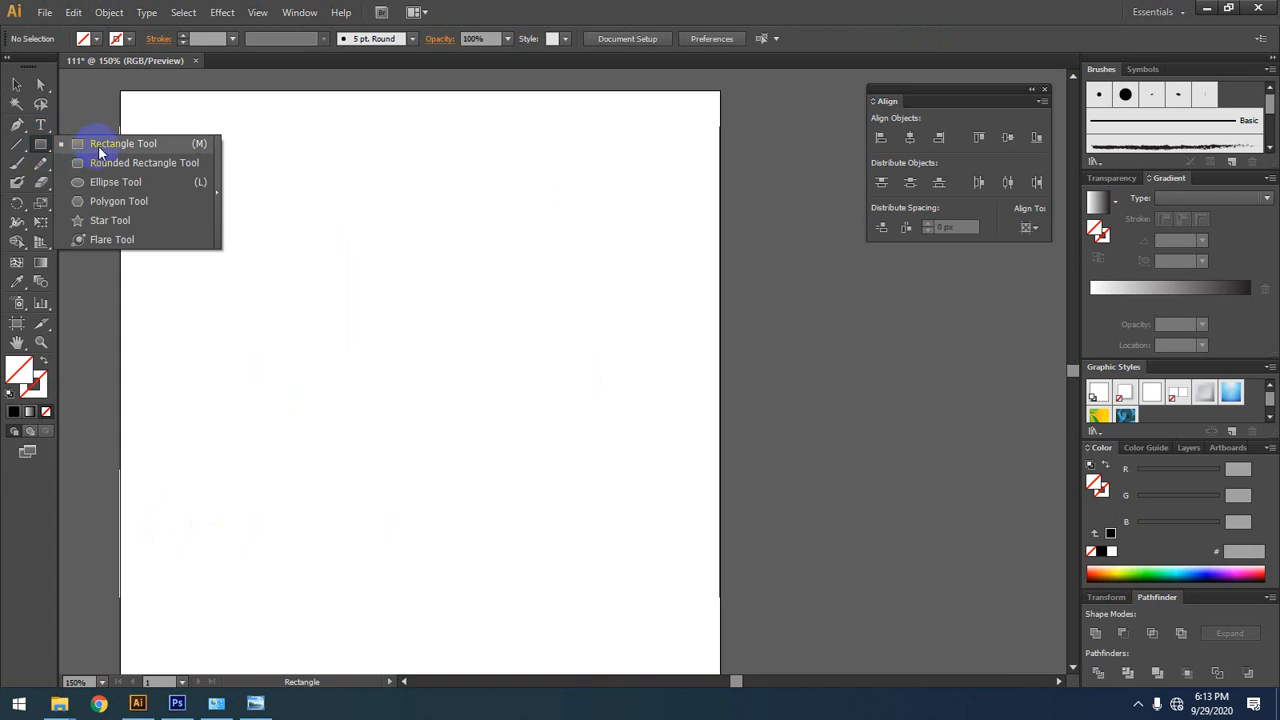
mouse_move(98, 145)
left_mouse_down()
mouse_move(94, 134)
mouse_move(112, 149)
left_mouse_up()
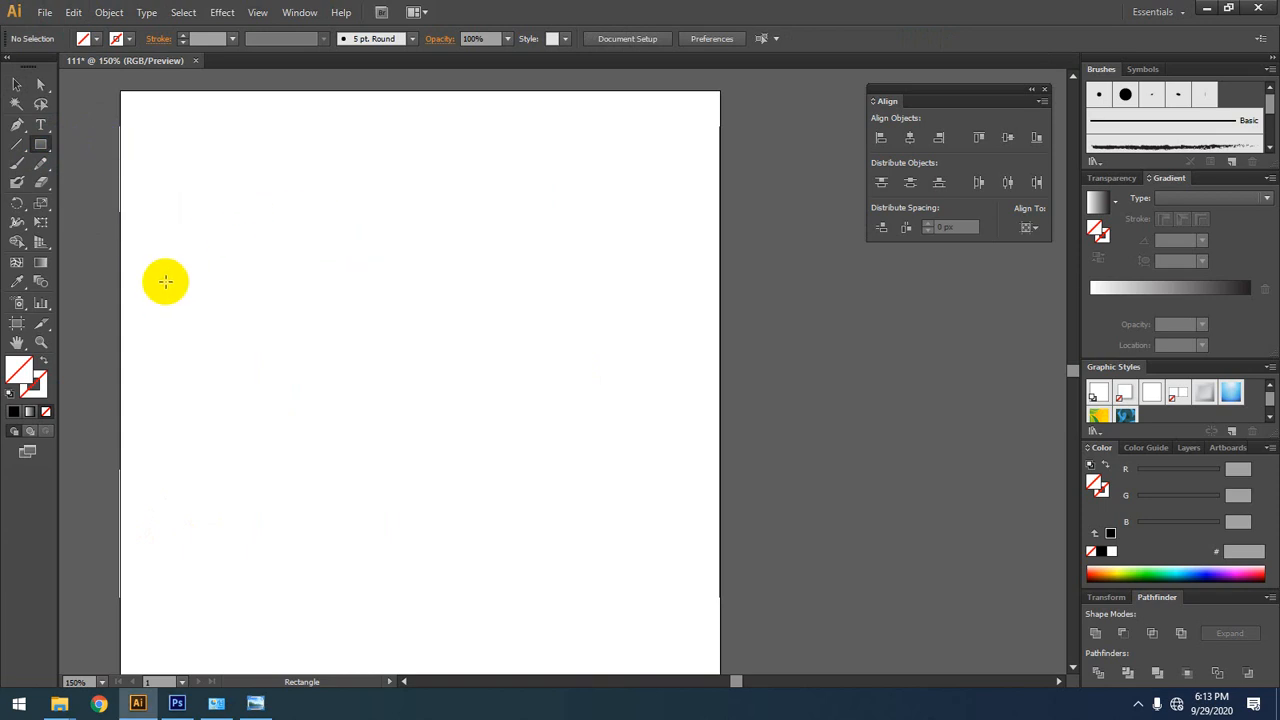
left_click_drag(282, 164, 598, 360)
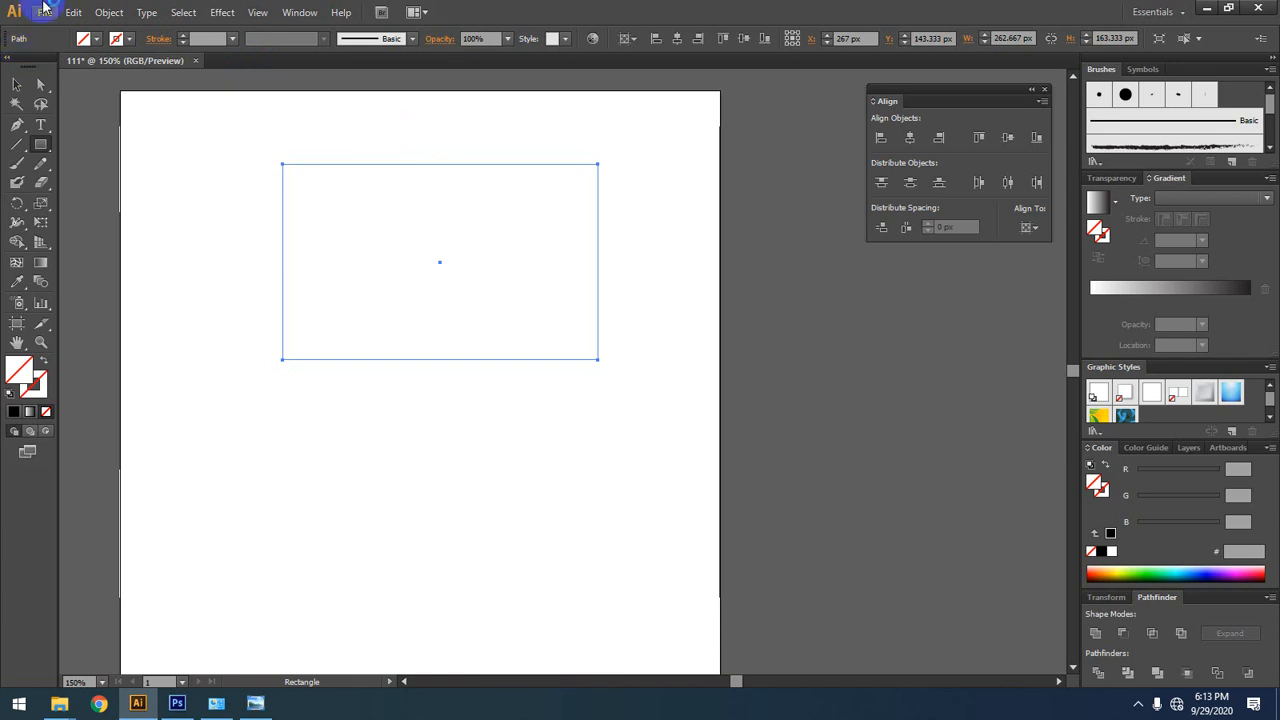
left_click(17, 84)
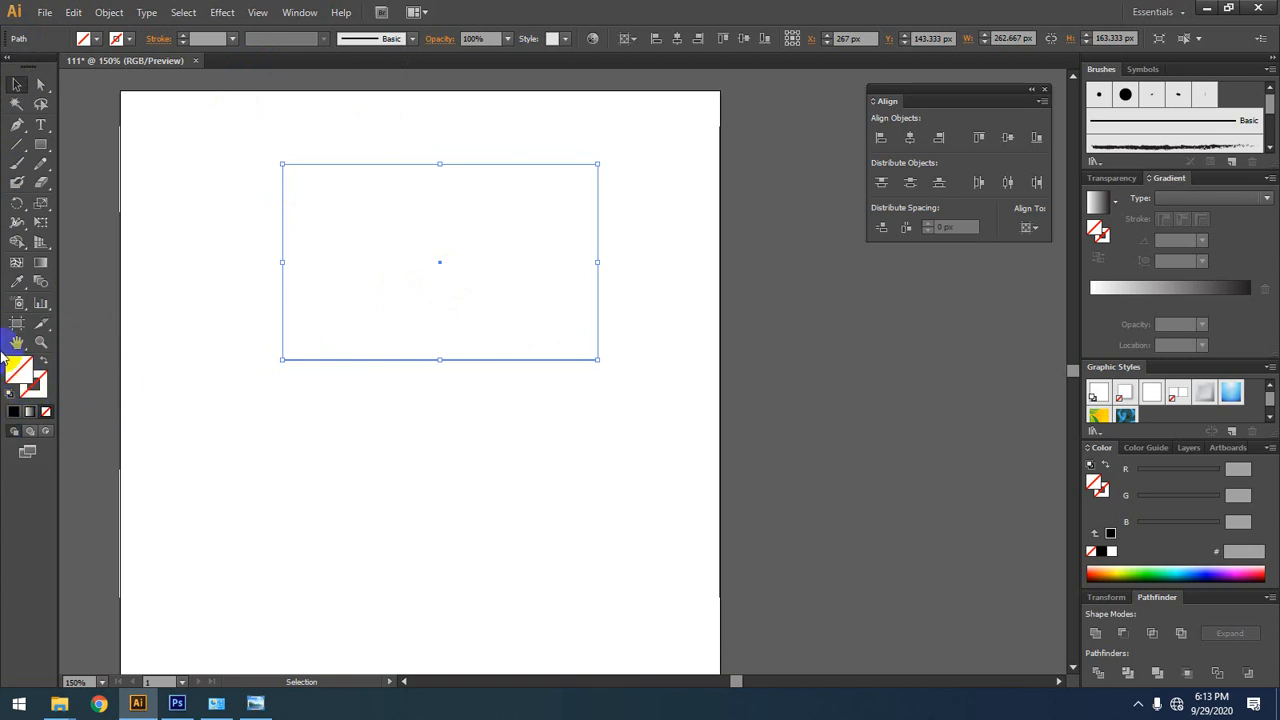
left_click(13, 411)
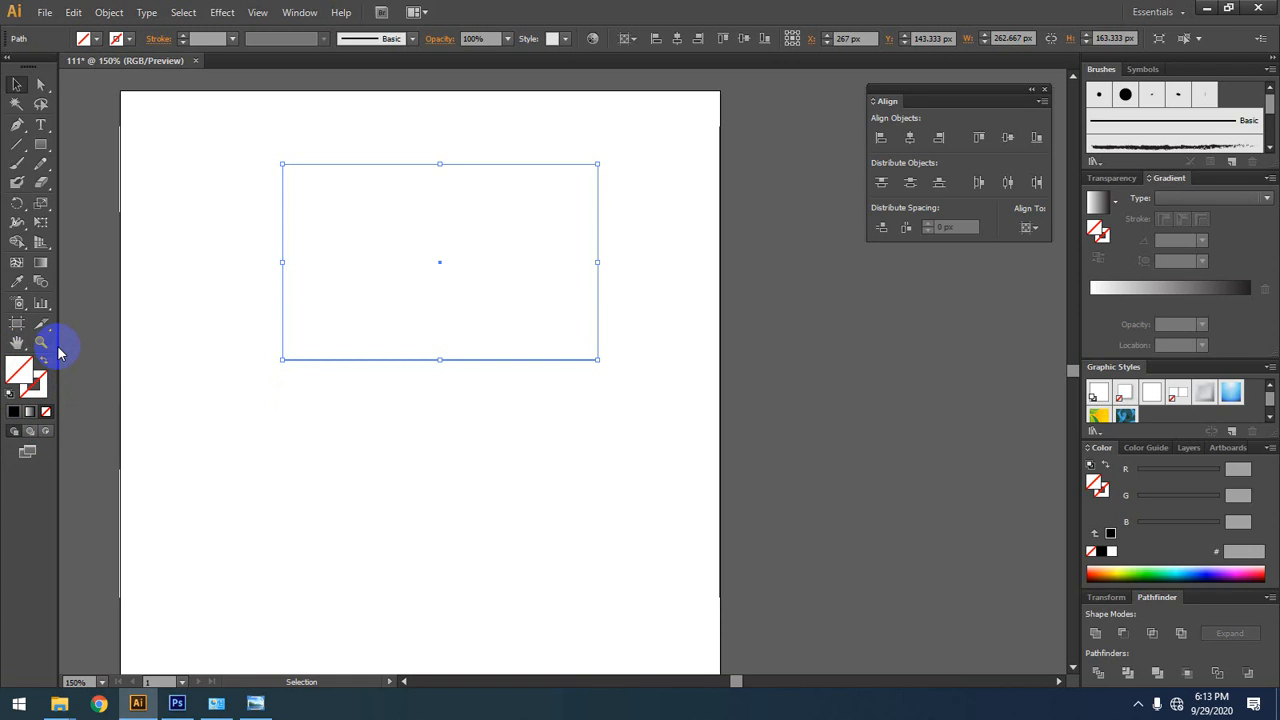
left_click(36, 384)
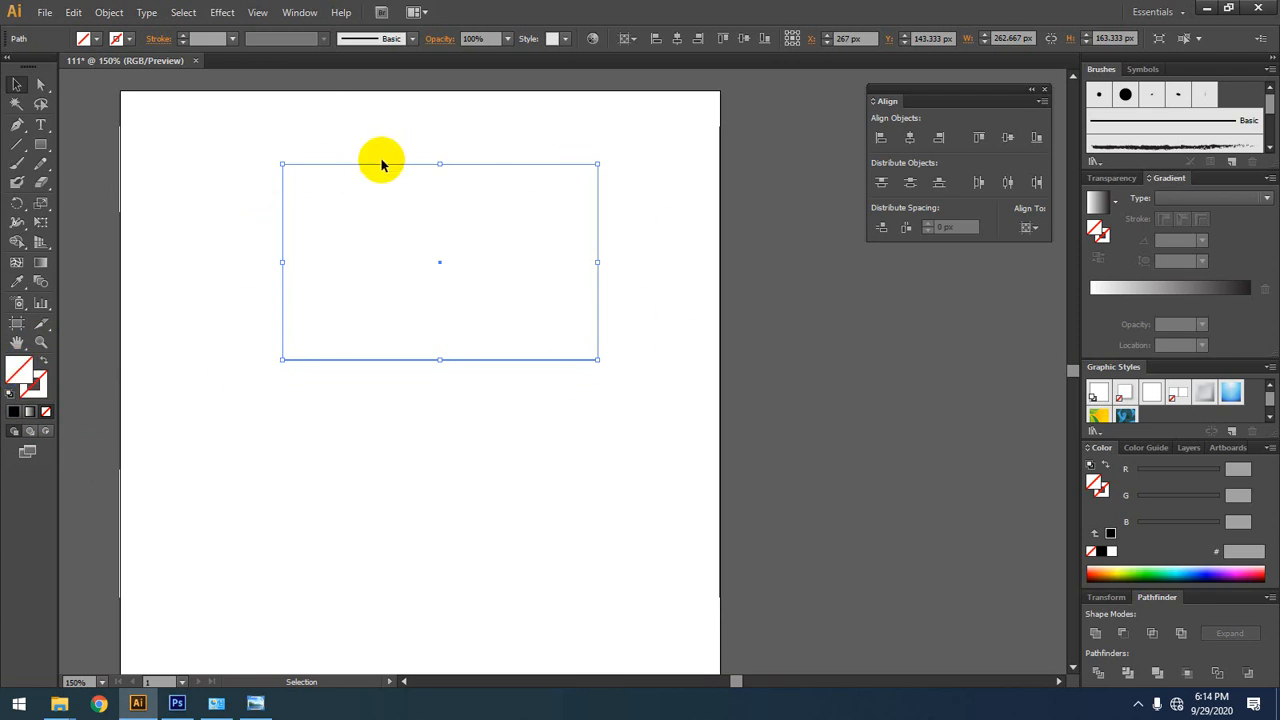
left_click(13, 412)
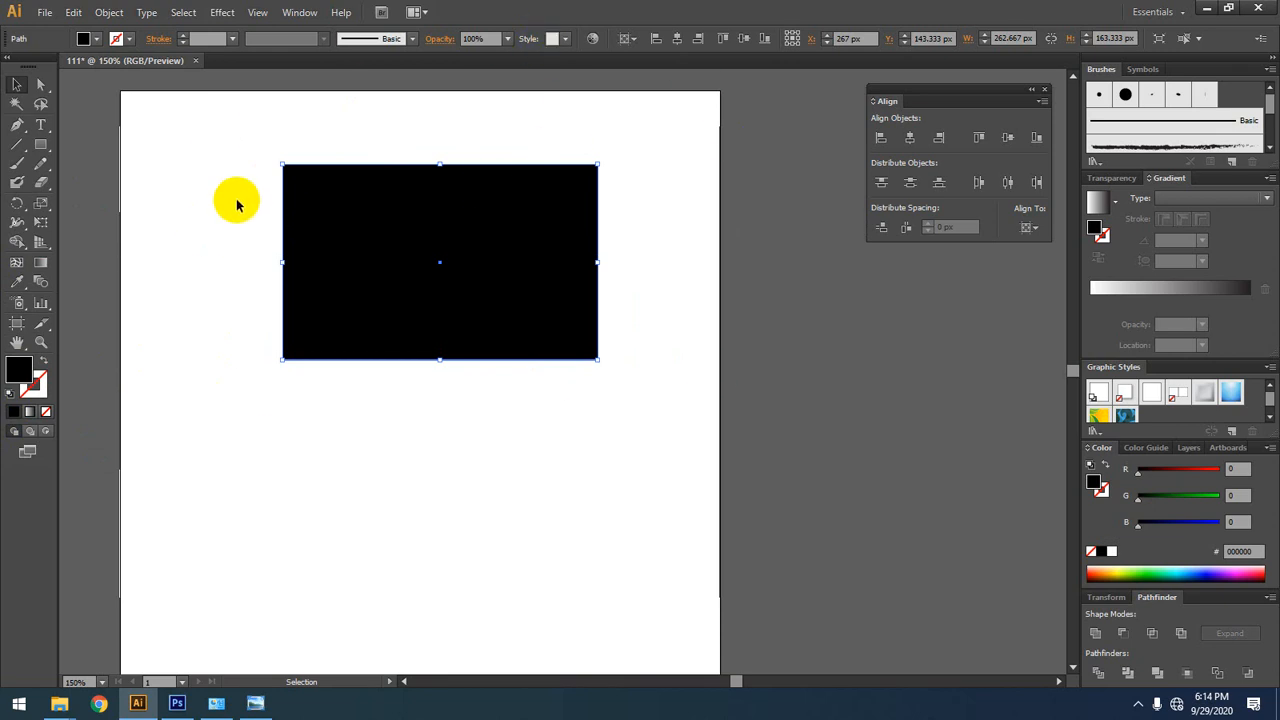
Step: Give the black rectangle a teal stroke, colour 00B991, picked from the colour spectrum, and inspect its edge up close
left_click(40, 390)
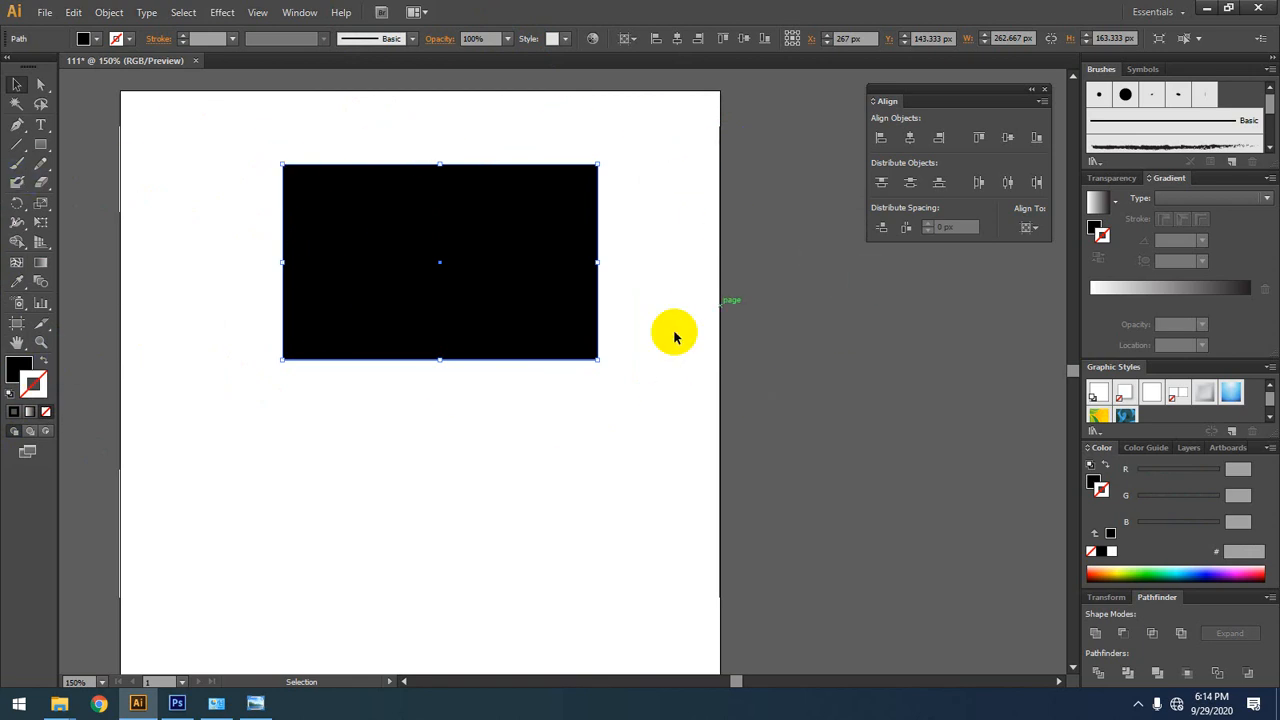
left_click(50, 84)
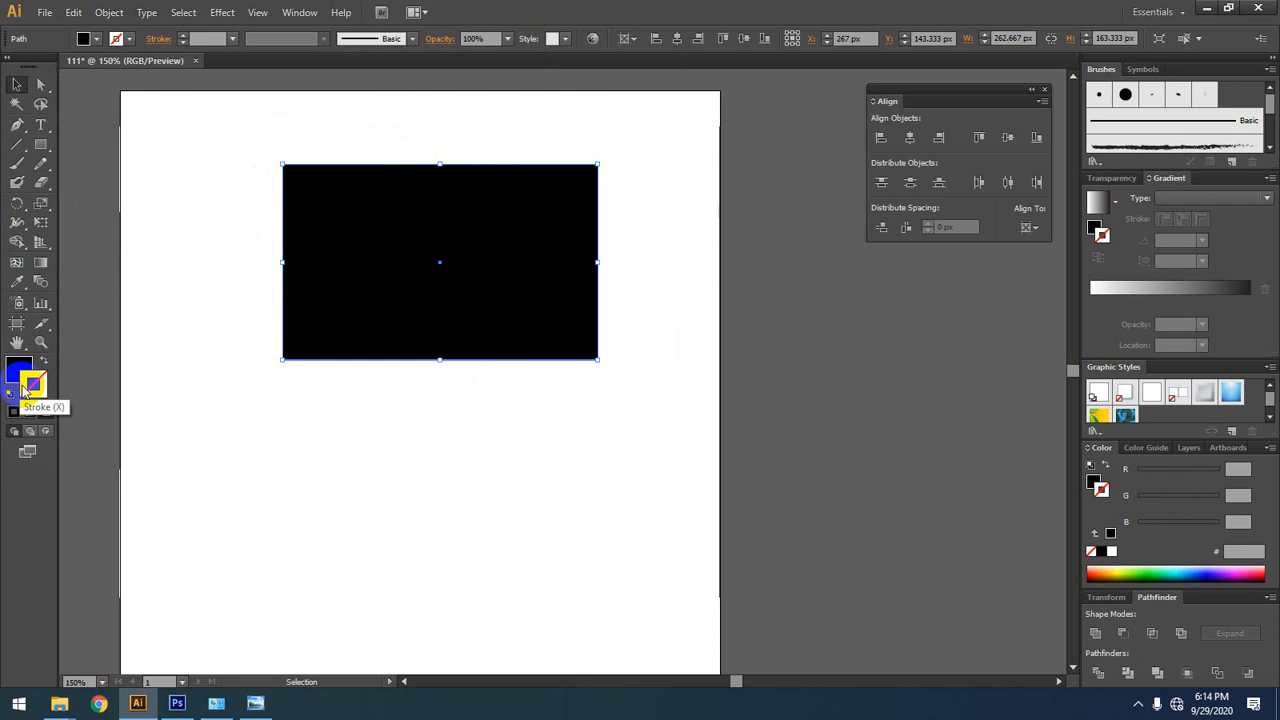
left_click(1166, 572)
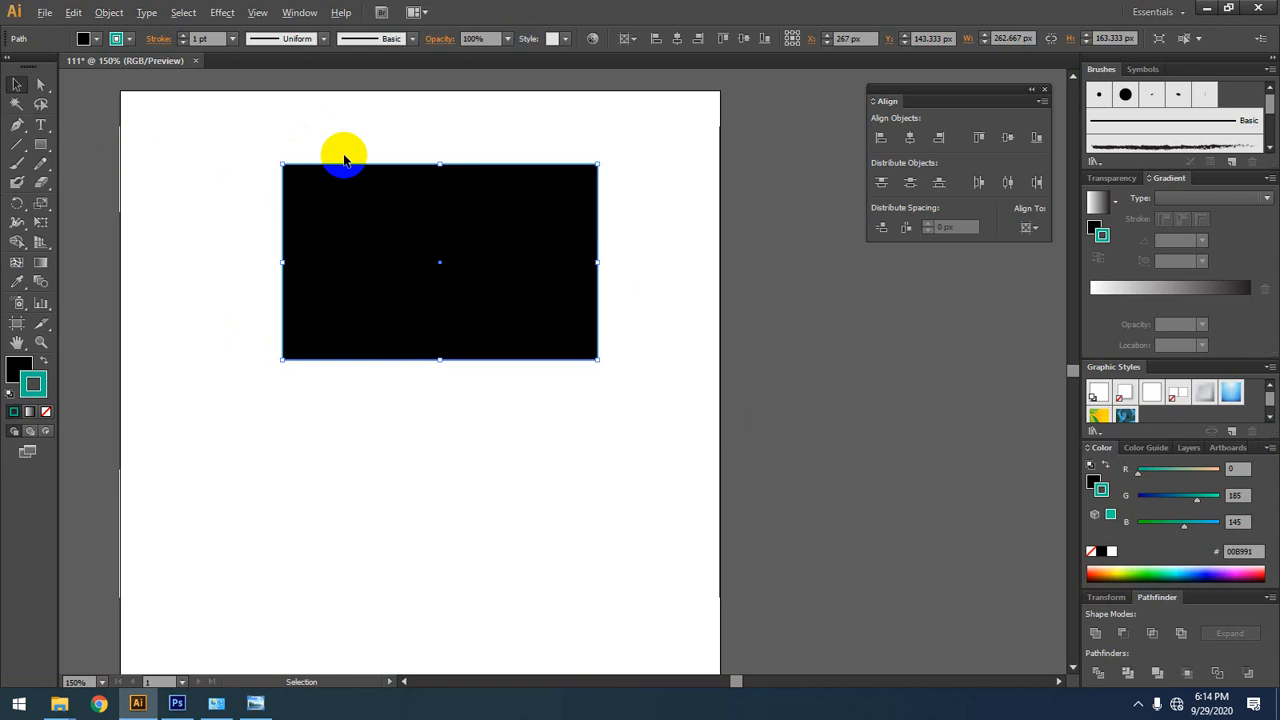
scroll(319, 138, "up", 5)
scroll(345, 288, "up", 2)
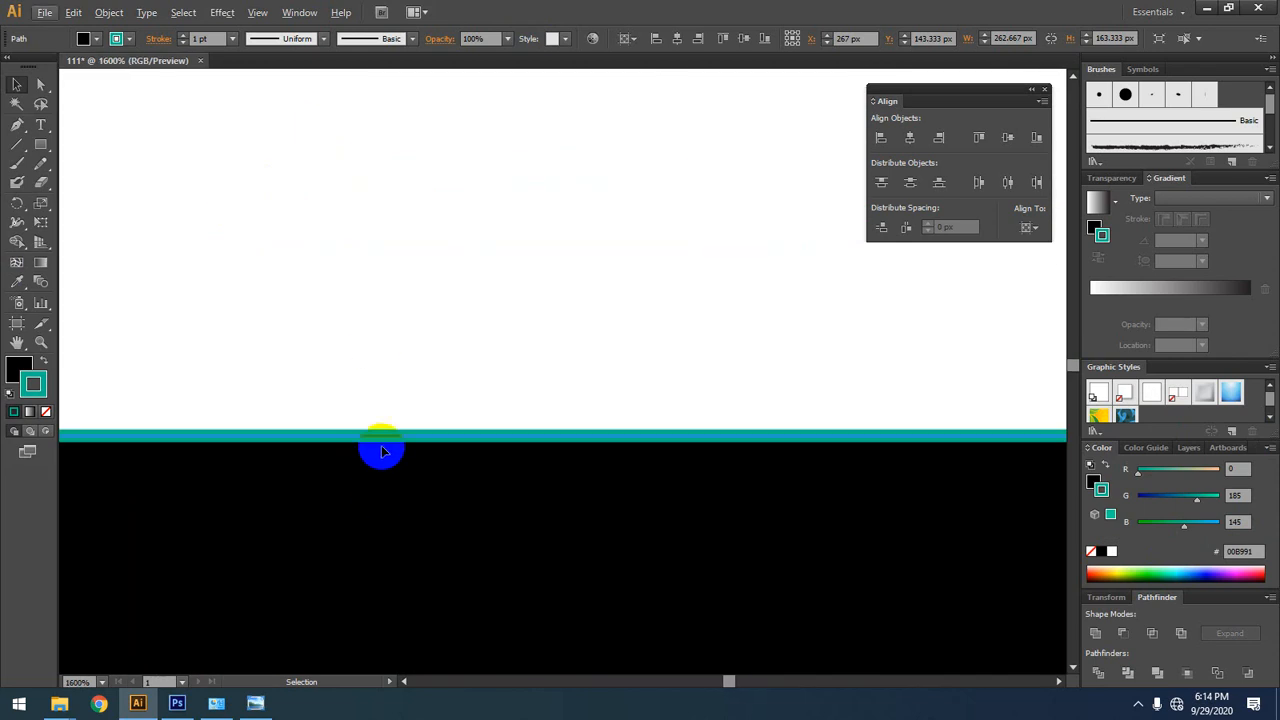
scroll(385, 438, "down", 8)
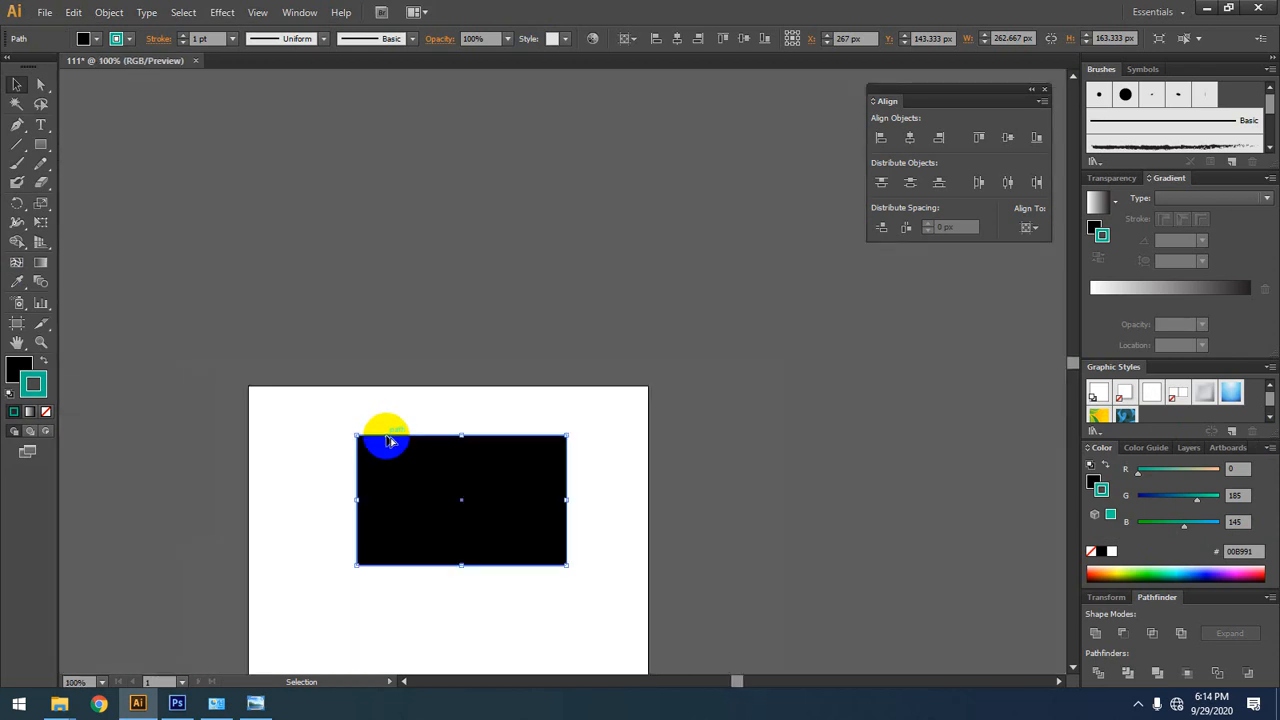
left_click_drag(534, 477, 505, 383)
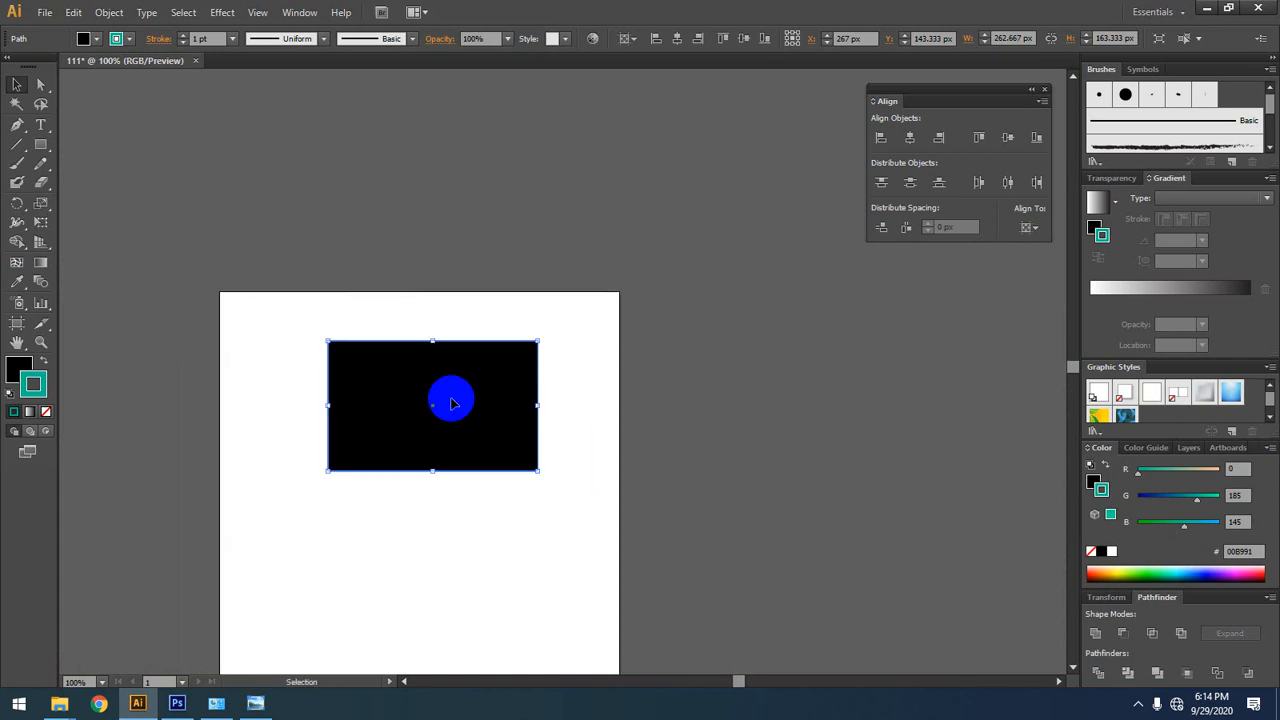
scroll(370, 345, "down", 2)
scroll(354, 303, "up", 2)
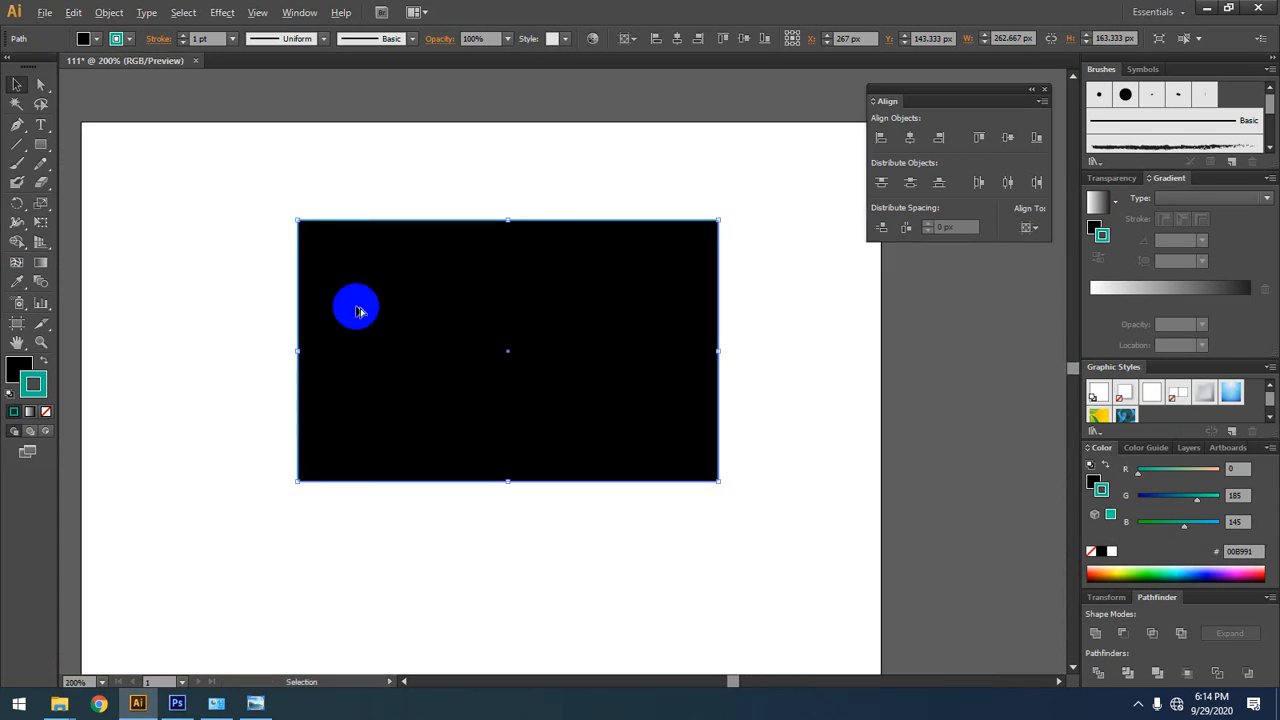
Step: Set the weight of the rectangle's teal stroke to 5 pt
left_click(18, 376)
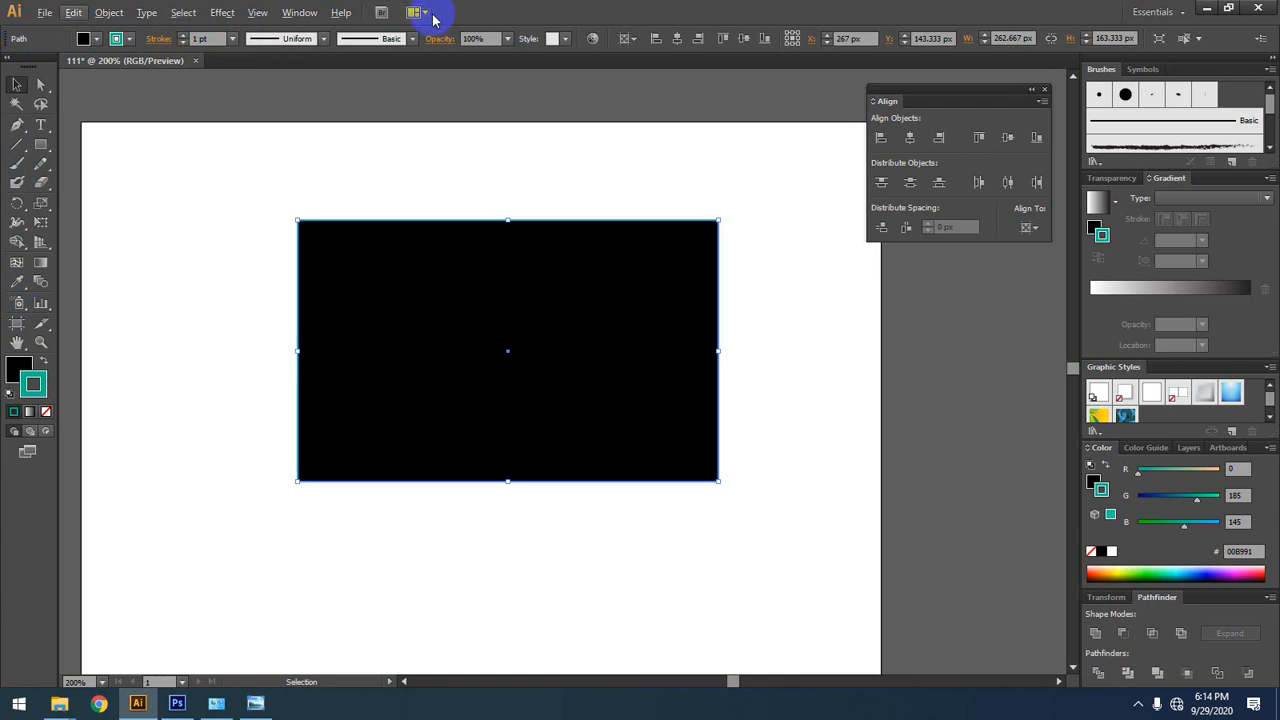
left_click(17, 368)
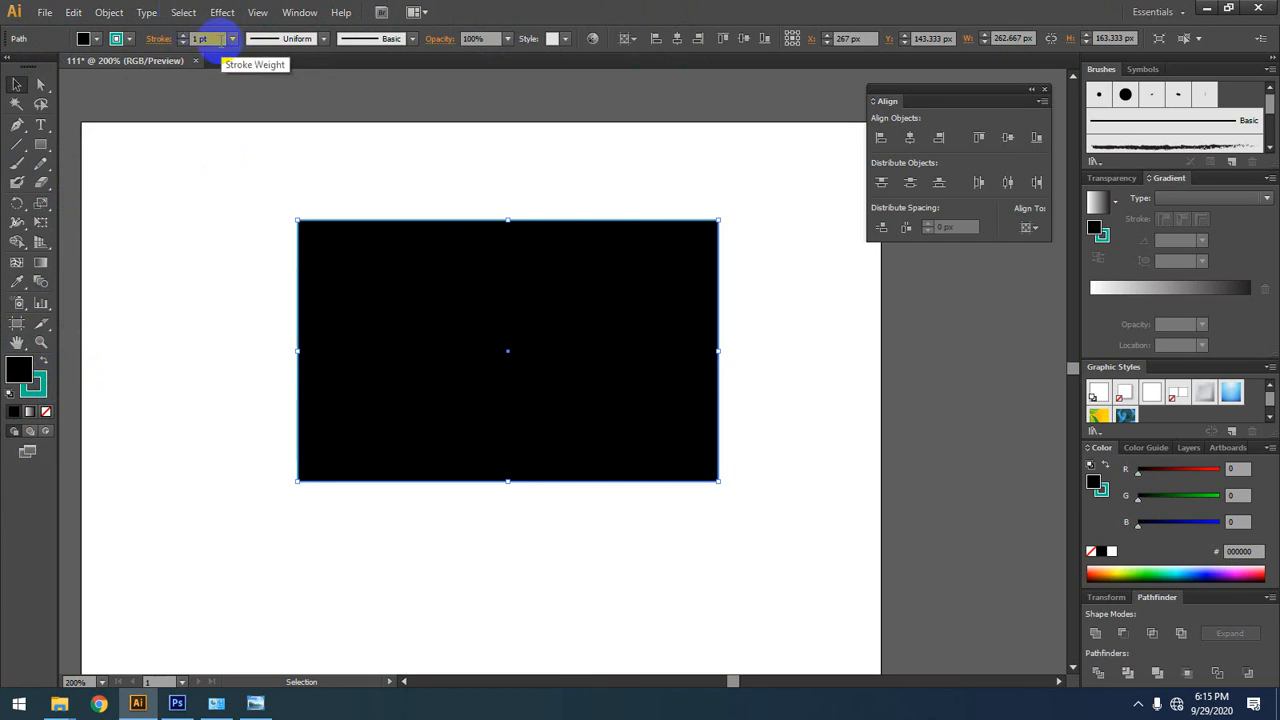
left_click(36, 386)
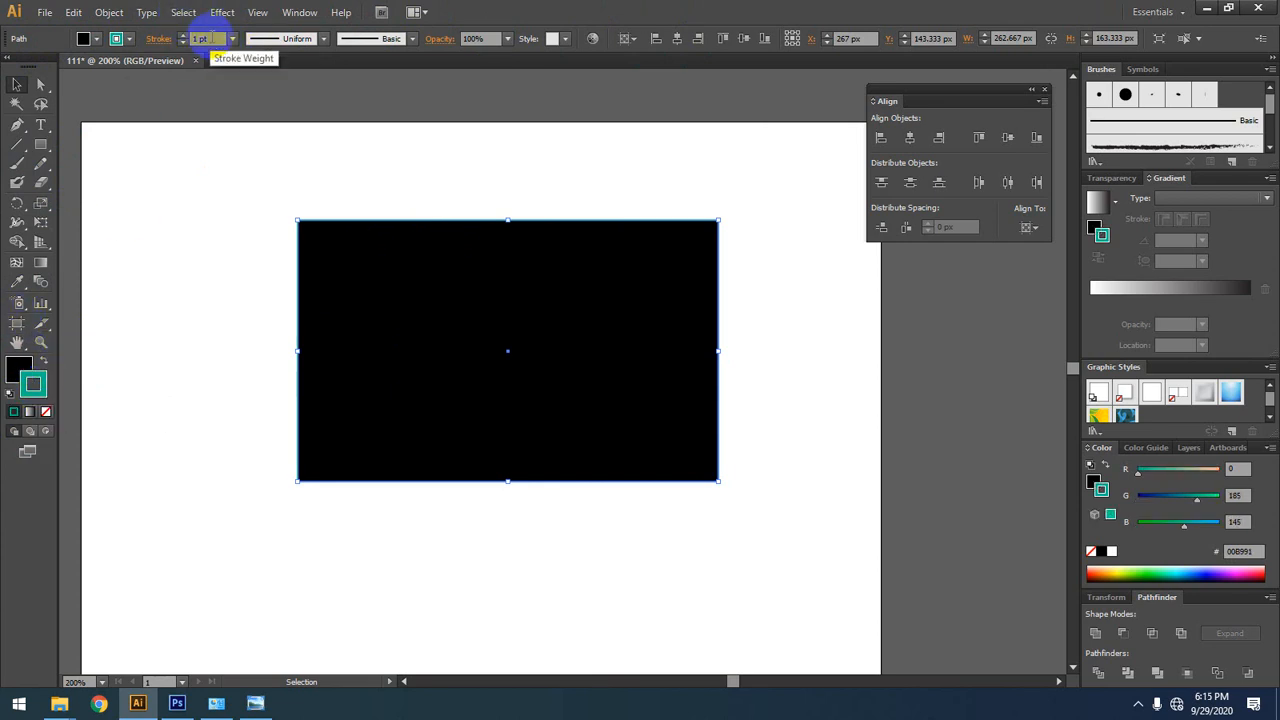
type("5")
key("Return")
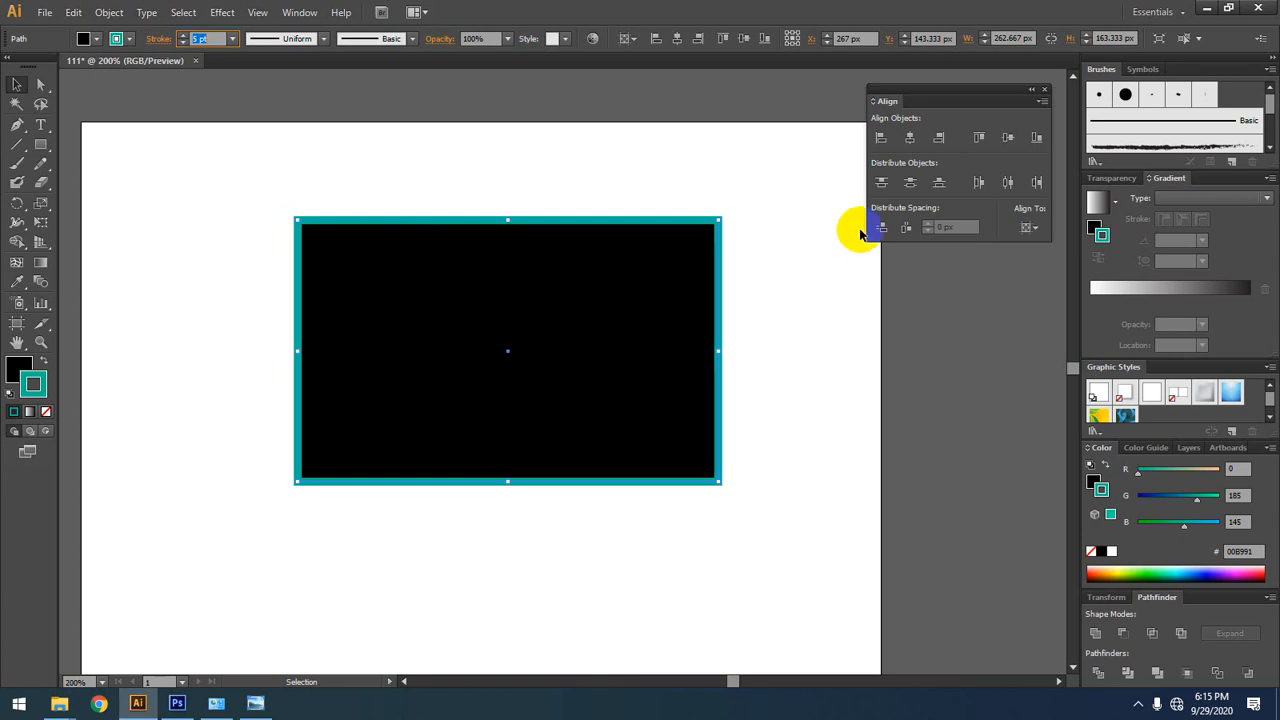
Step: Delete the teal-outlined rectangle, set the stroke to none and make the black fill the active colour
key("Delete")
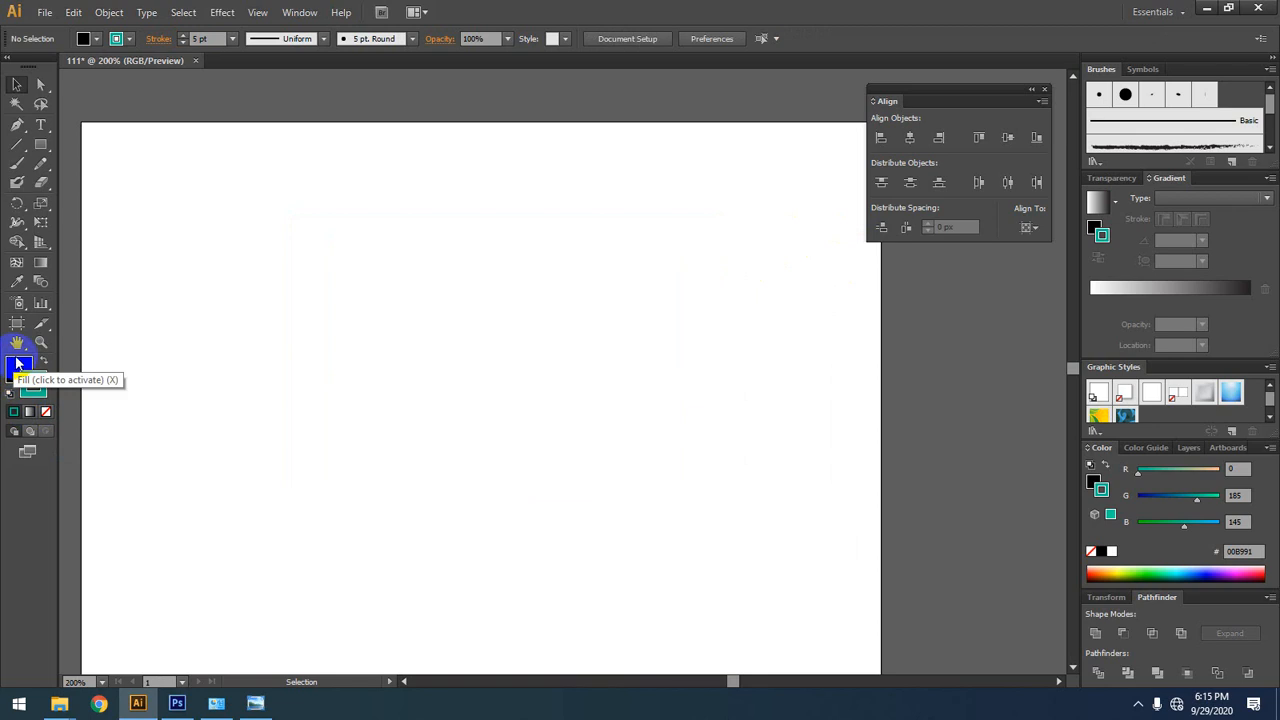
left_click(46, 412)
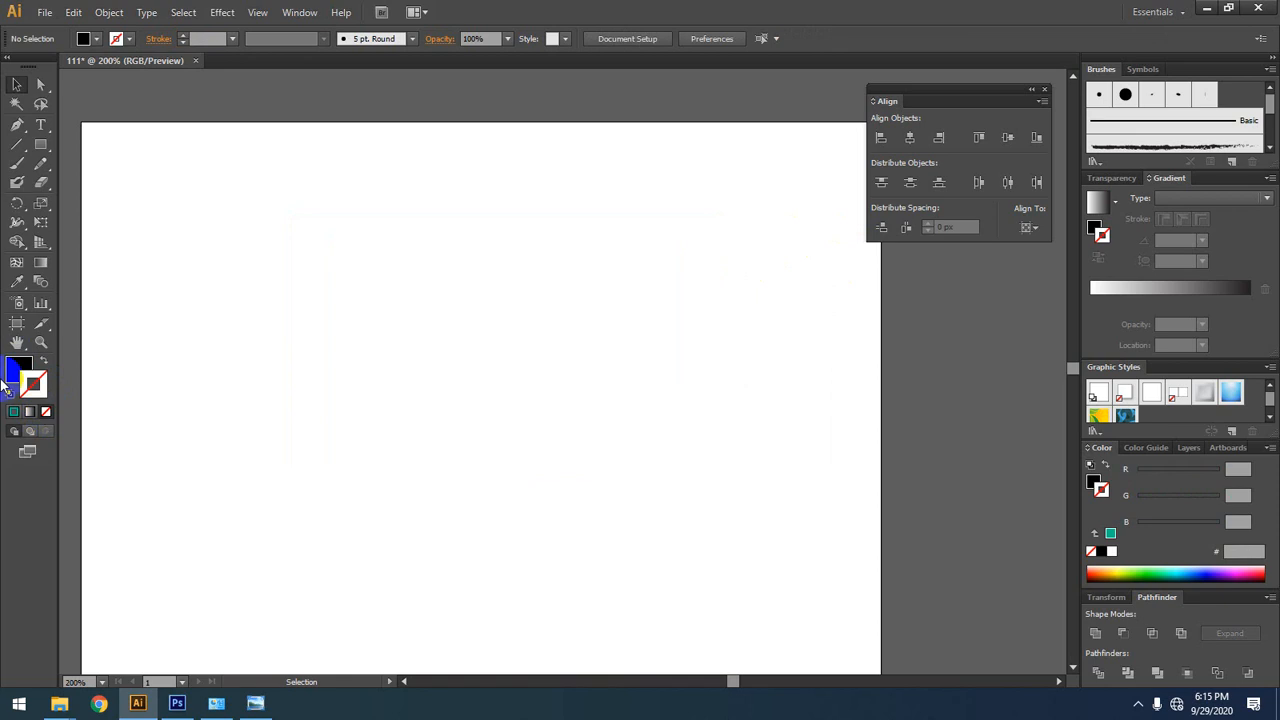
left_click(12, 374)
Step: Draw a black rectangle about 264 by 171 px without a stroke, and delete it from the artboard
left_click(41, 144)
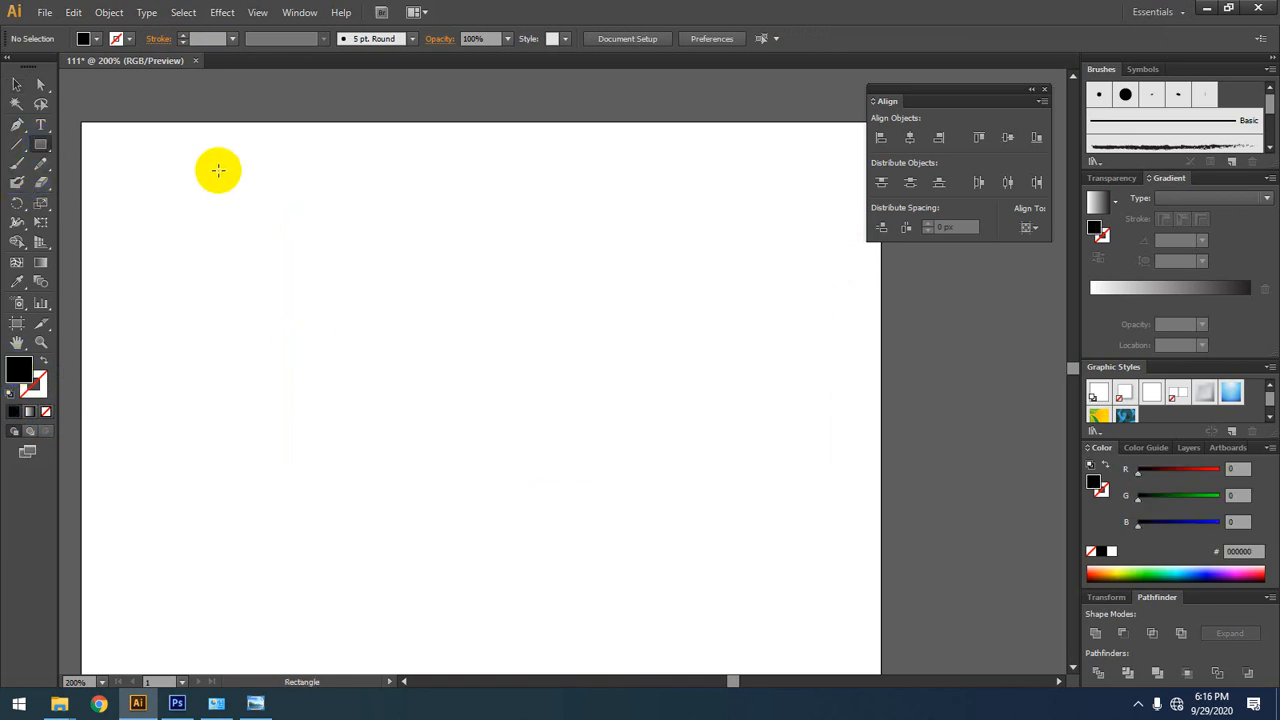
left_click_drag(218, 171, 641, 444)
left_click(17, 84)
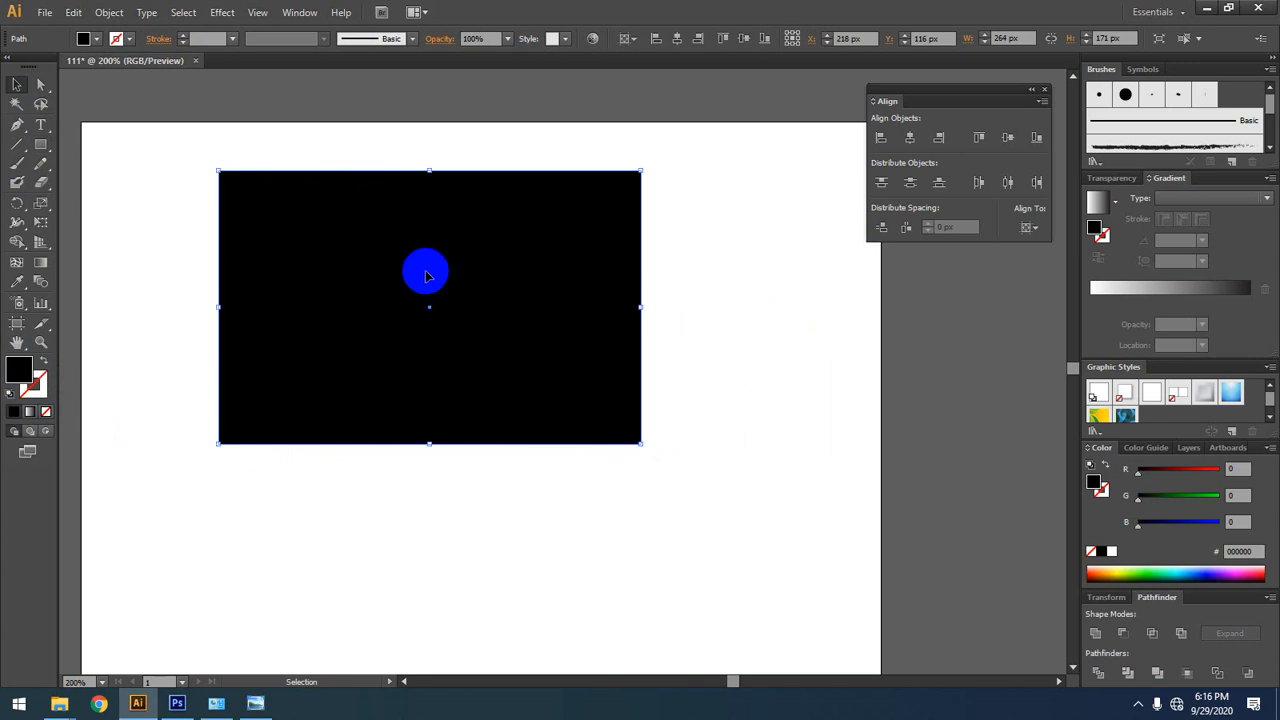
left_click_drag(40, 144, 141, 170)
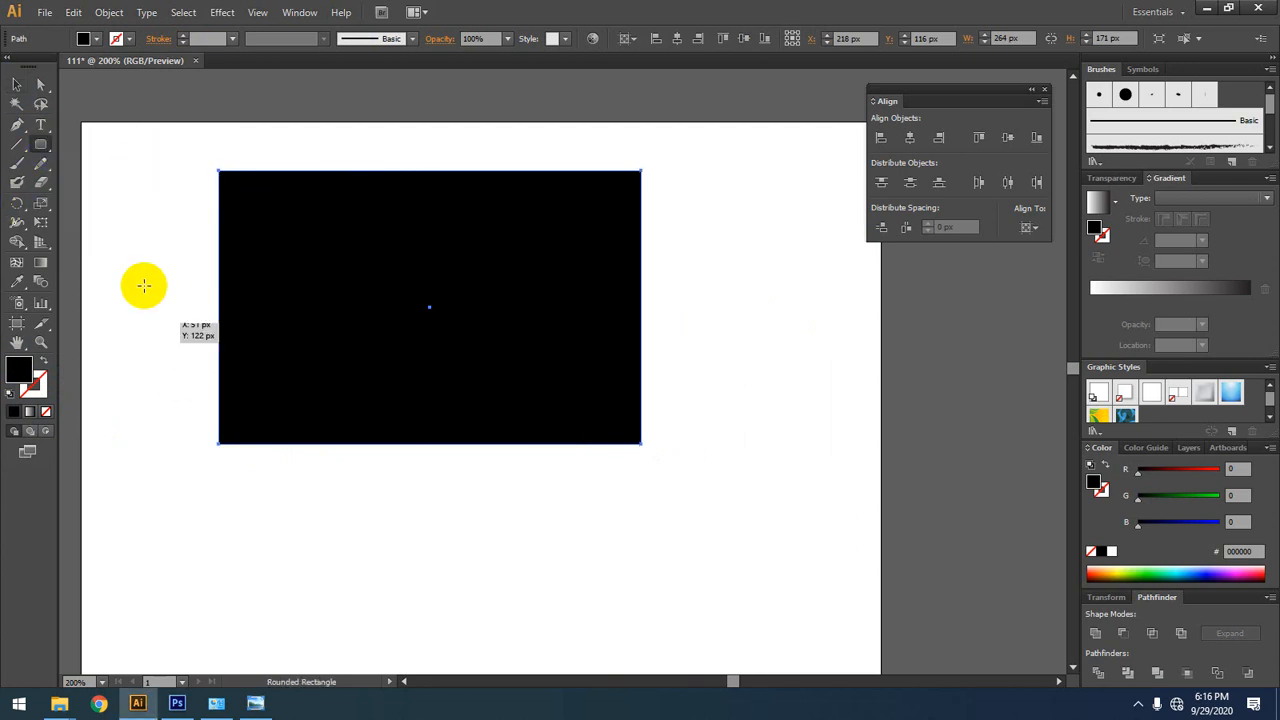
left_click(12, 90)
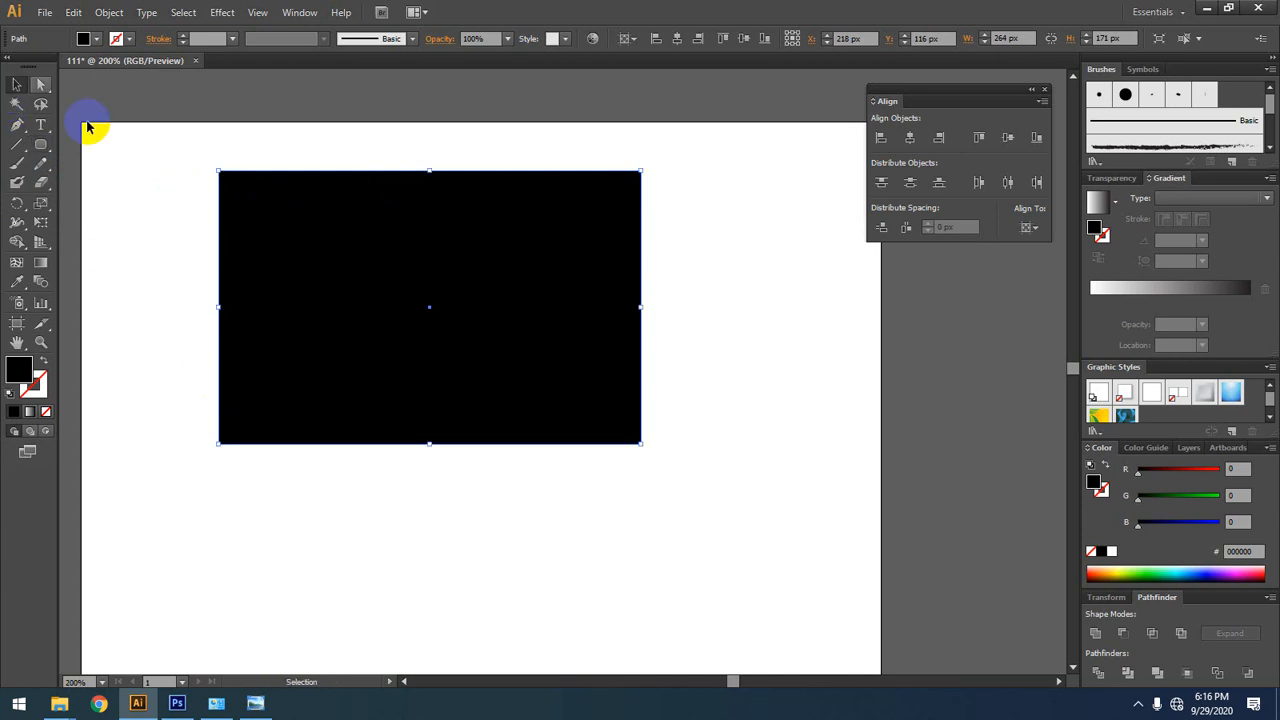
left_click(351, 290)
key("Delete")
Step: Draw a black rounded rectangle about 291 by 163 px with the Rounded Rectangle tool, and delete it
left_click(40, 144)
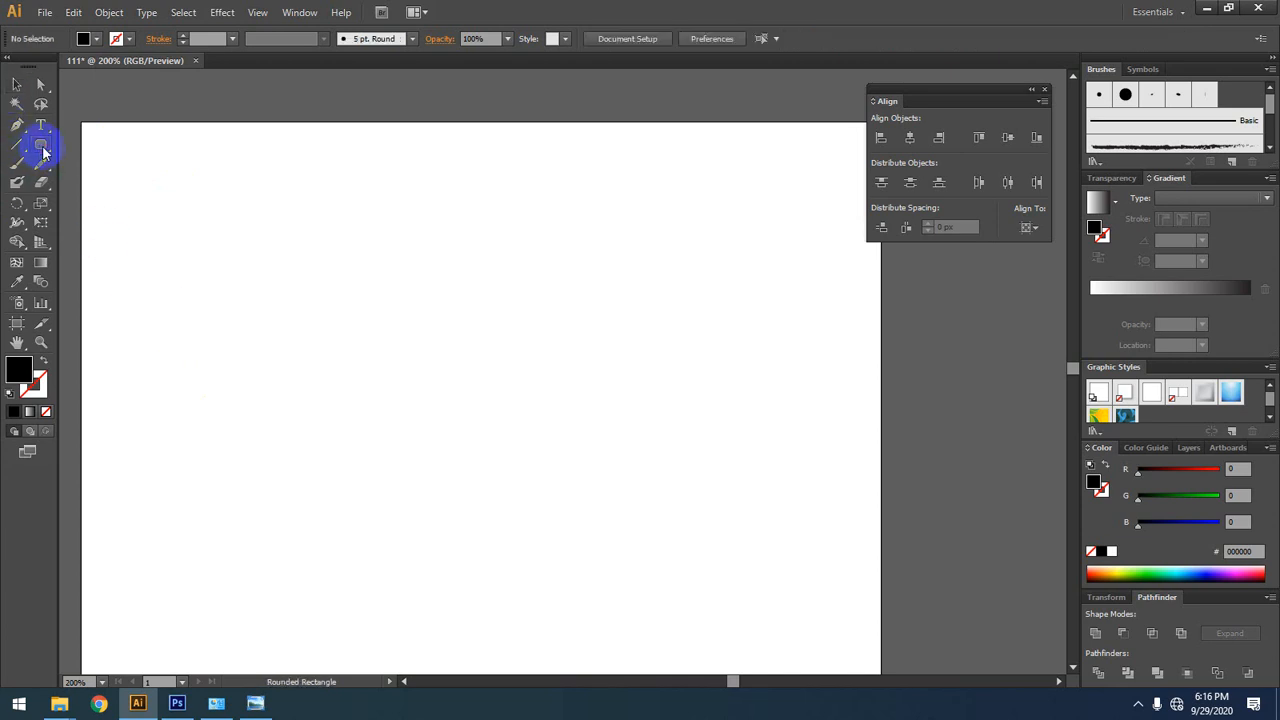
left_click_drag(236, 216, 698, 472)
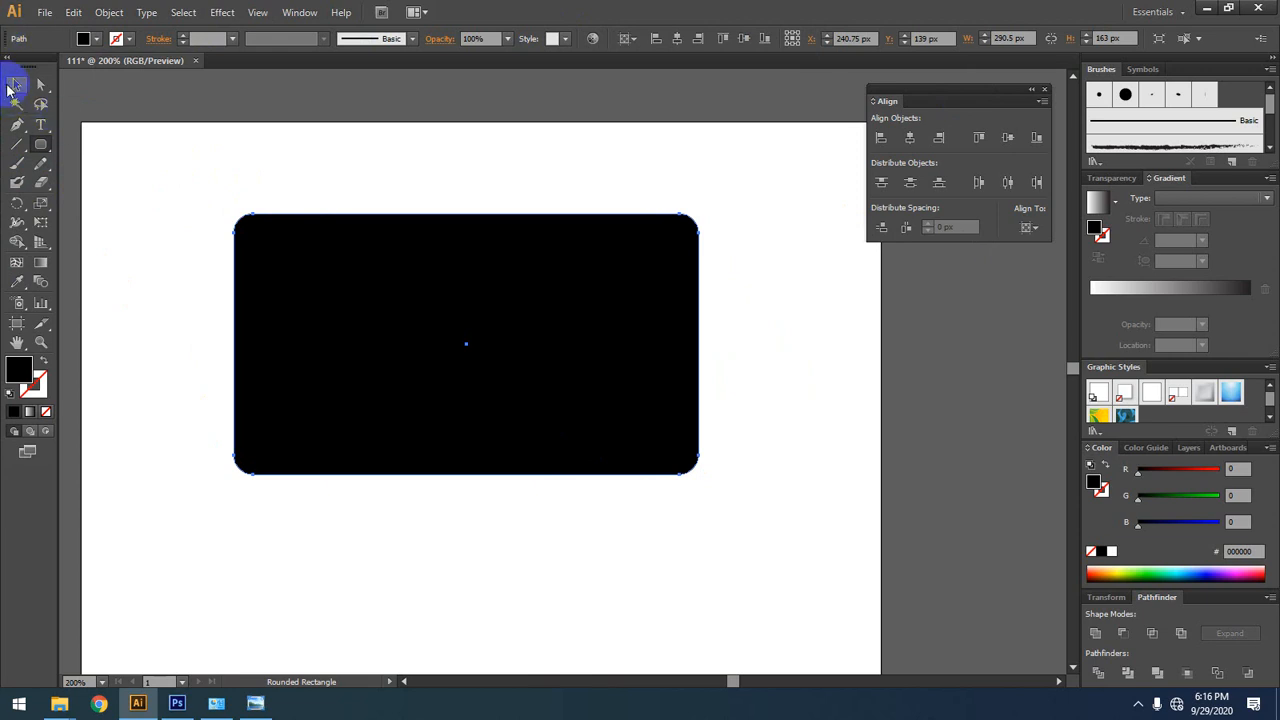
left_click(16, 86)
key("Delete")
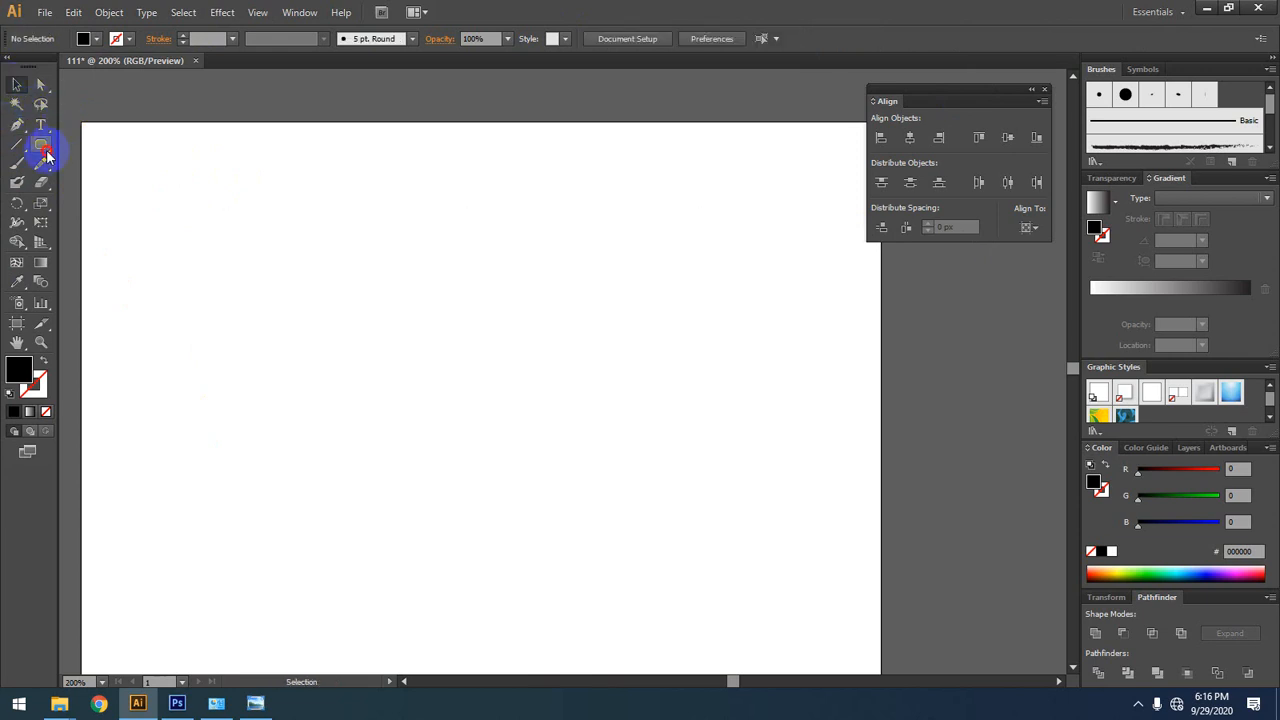
Step: Draw a black circle about 193 px in diameter with the Ellipse tool, and delete it from the artboard
left_click_drag(45, 155, 115, 190)
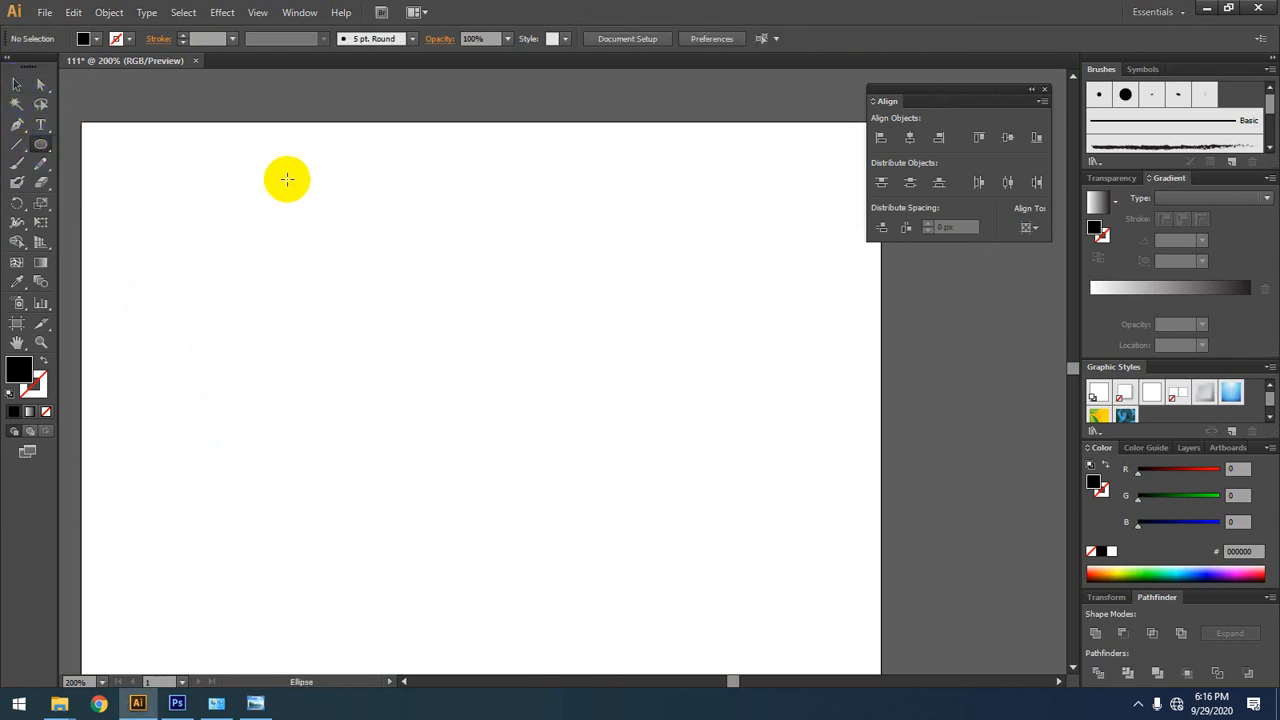
left_click_drag(287, 179, 600, 453)
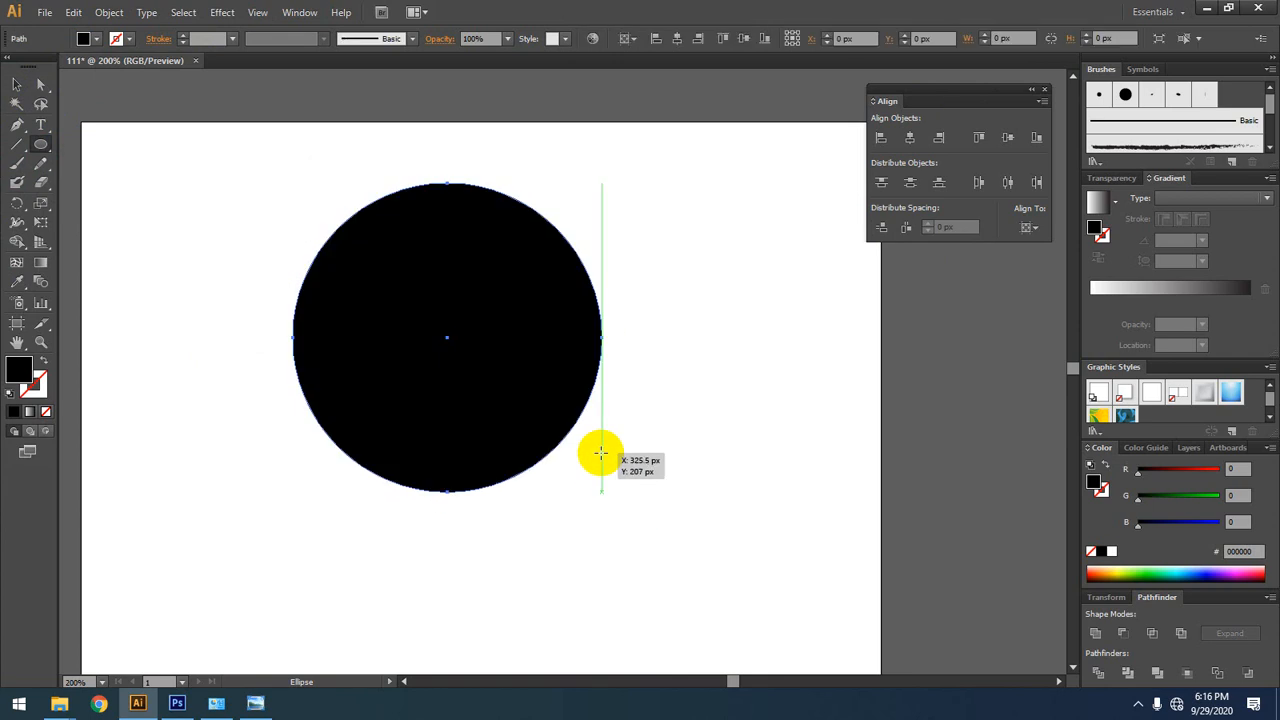
left_click(17, 87)
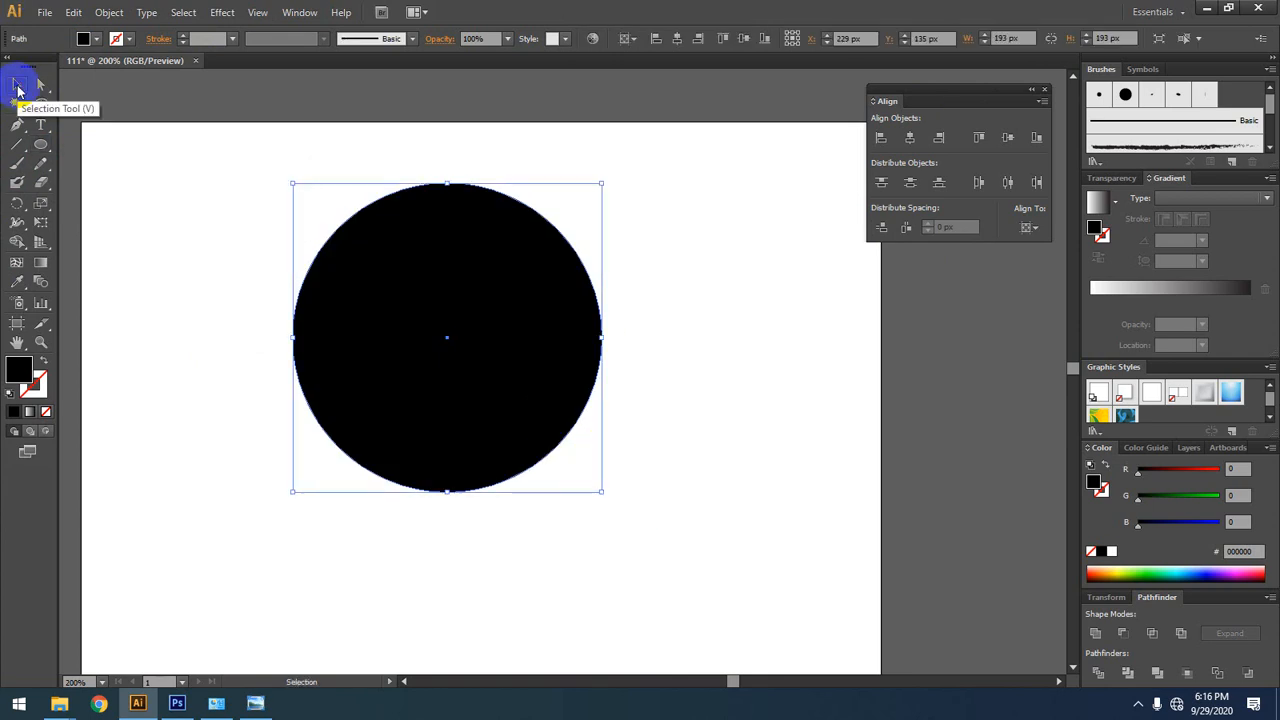
left_click_drag(685, 257, 194, 527)
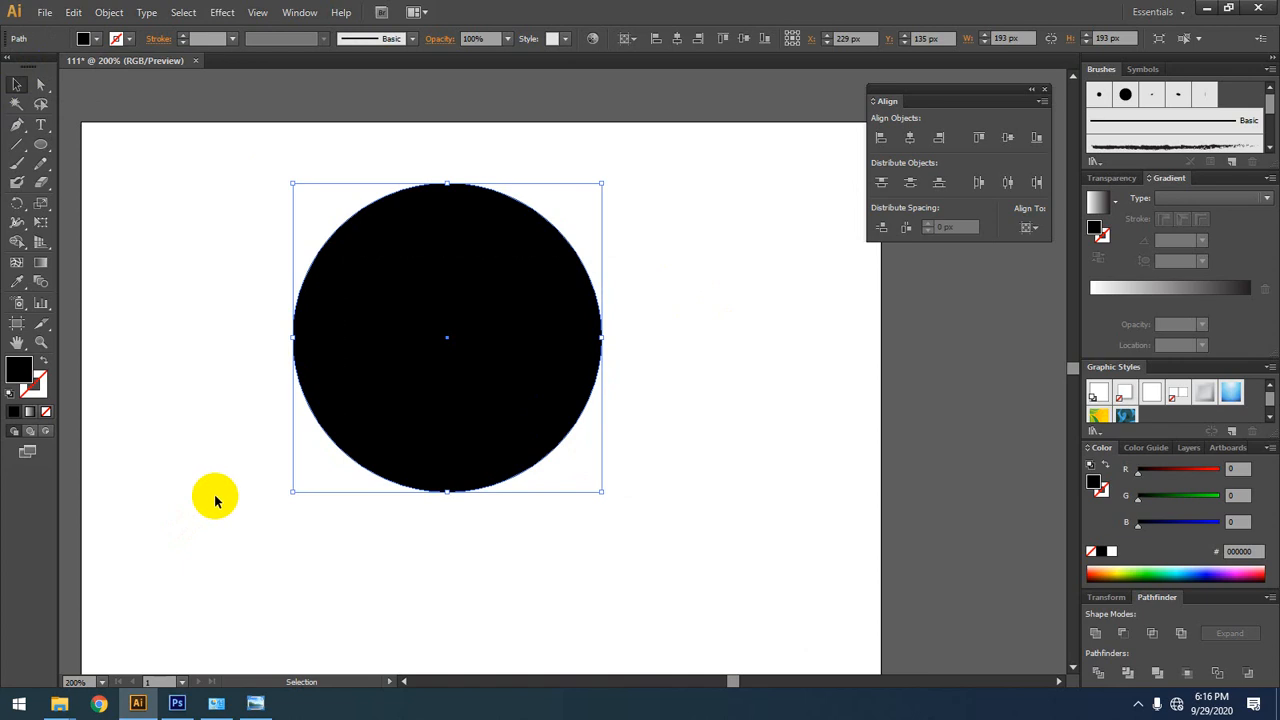
key("Delete")
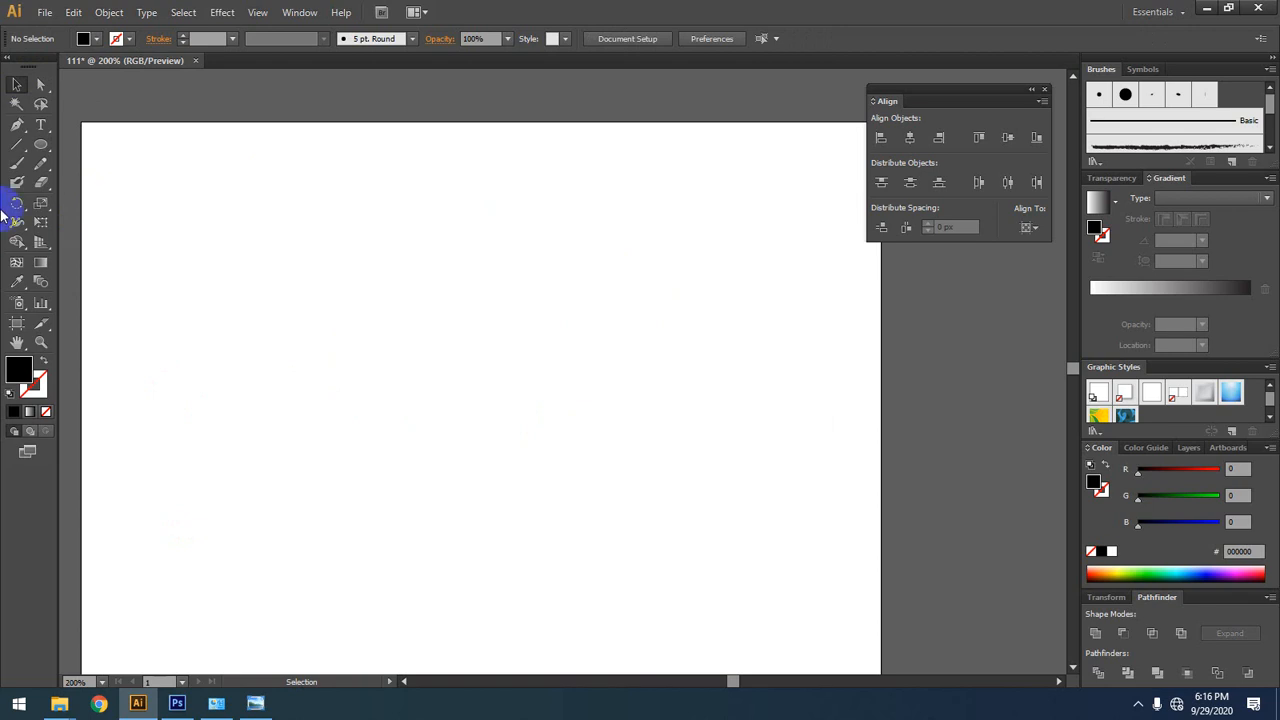
Step: Draw a black circle about 193 px in diameter and a narrow upright ellipse about 63 by 250 px to its left
left_click(41, 145)
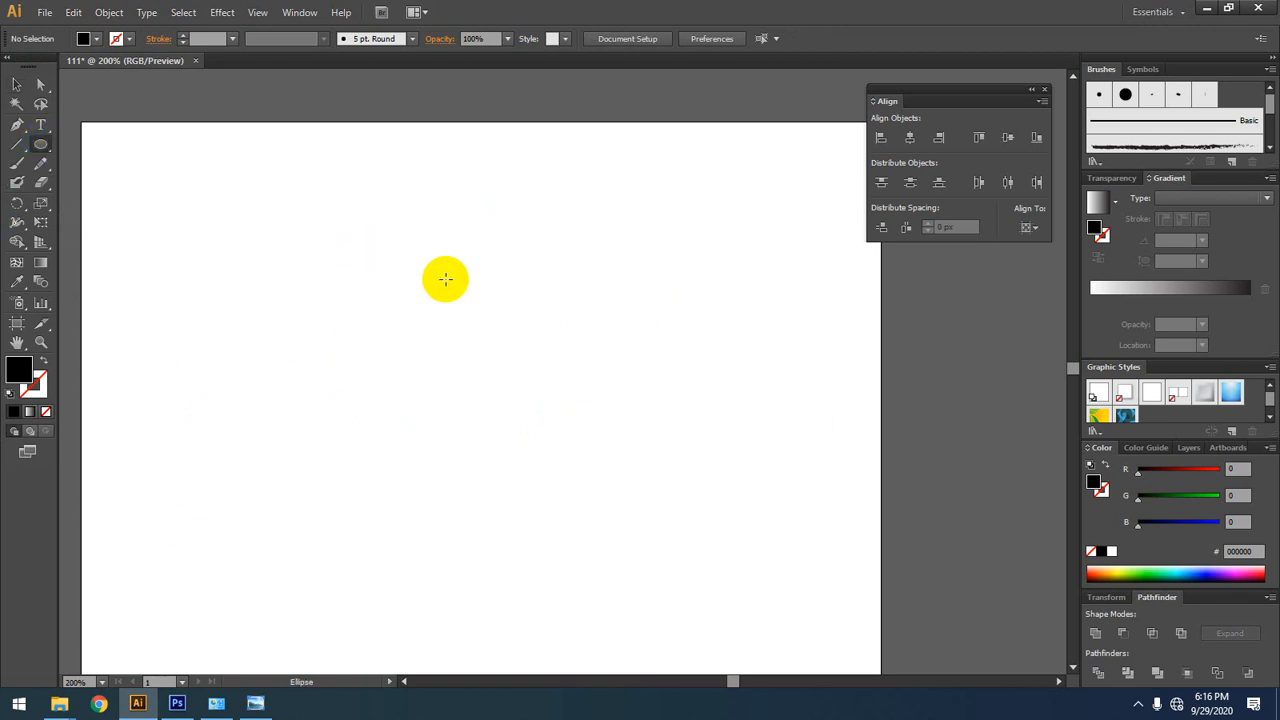
left_click_drag(323, 200, 628, 503)
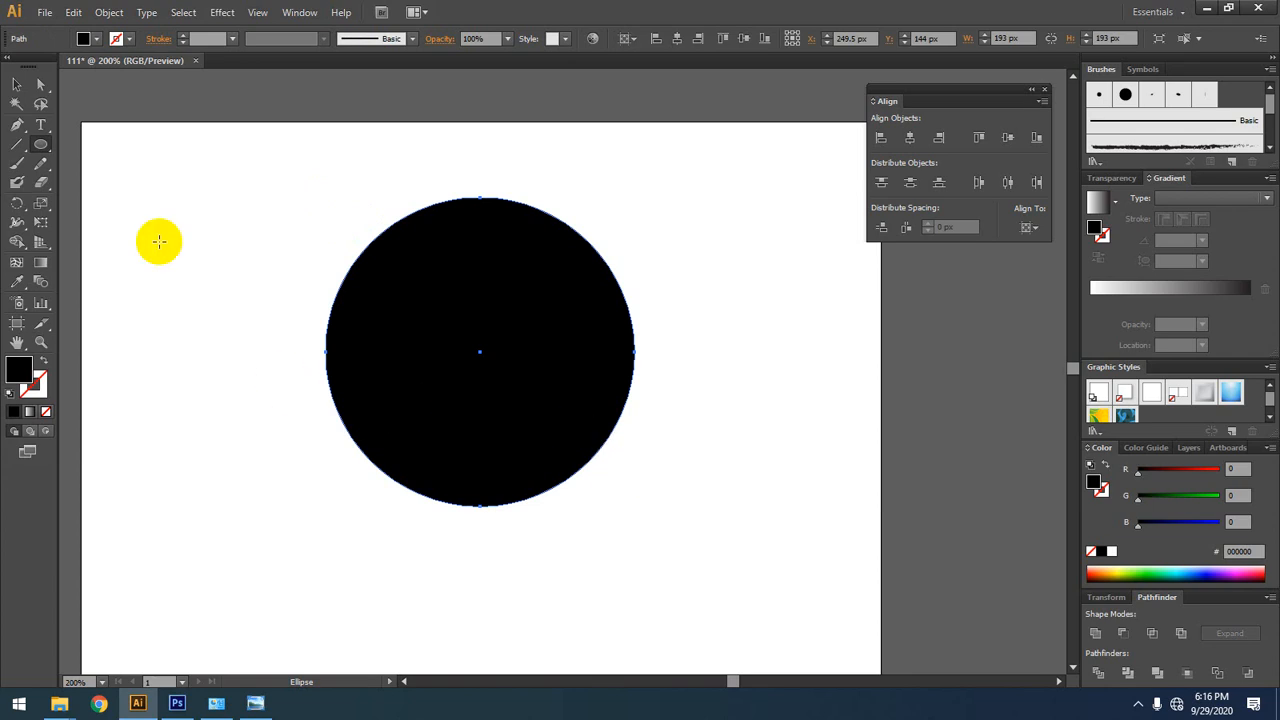
left_click_drag(137, 150, 235, 538)
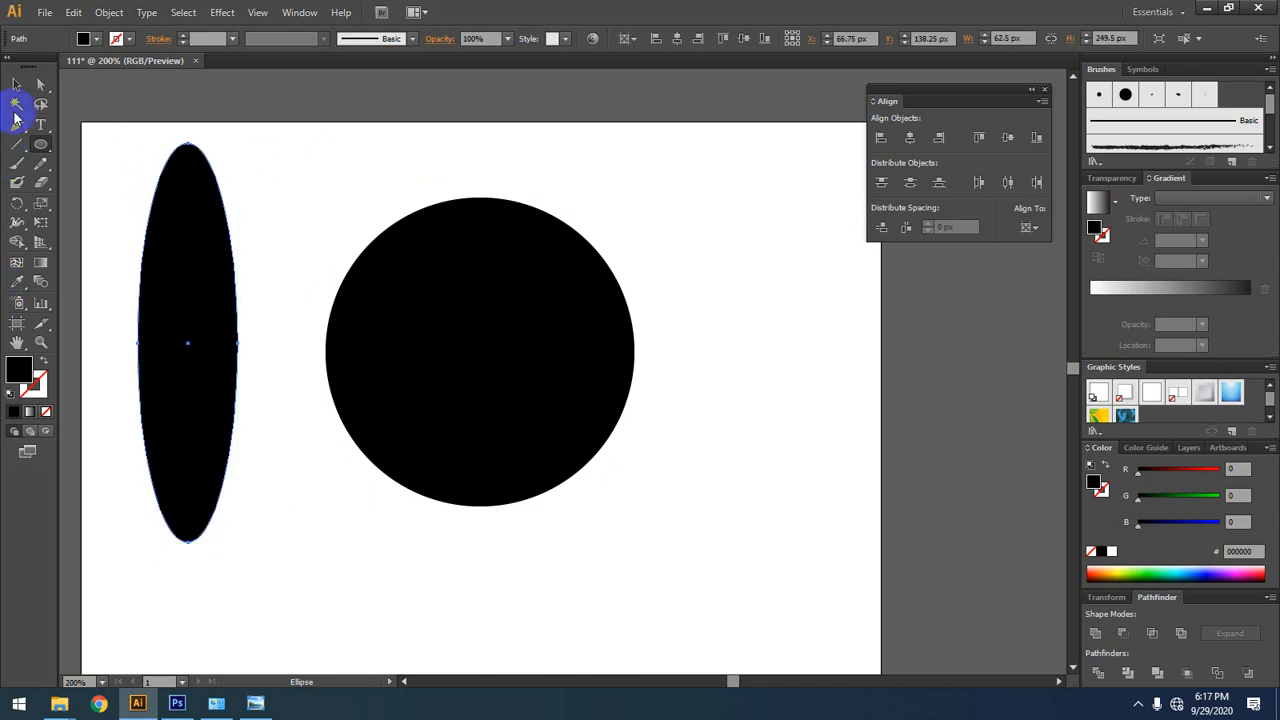
Step: Select the black circle and the narrow ellipse together and delete both from the artboard
left_click(15, 87)
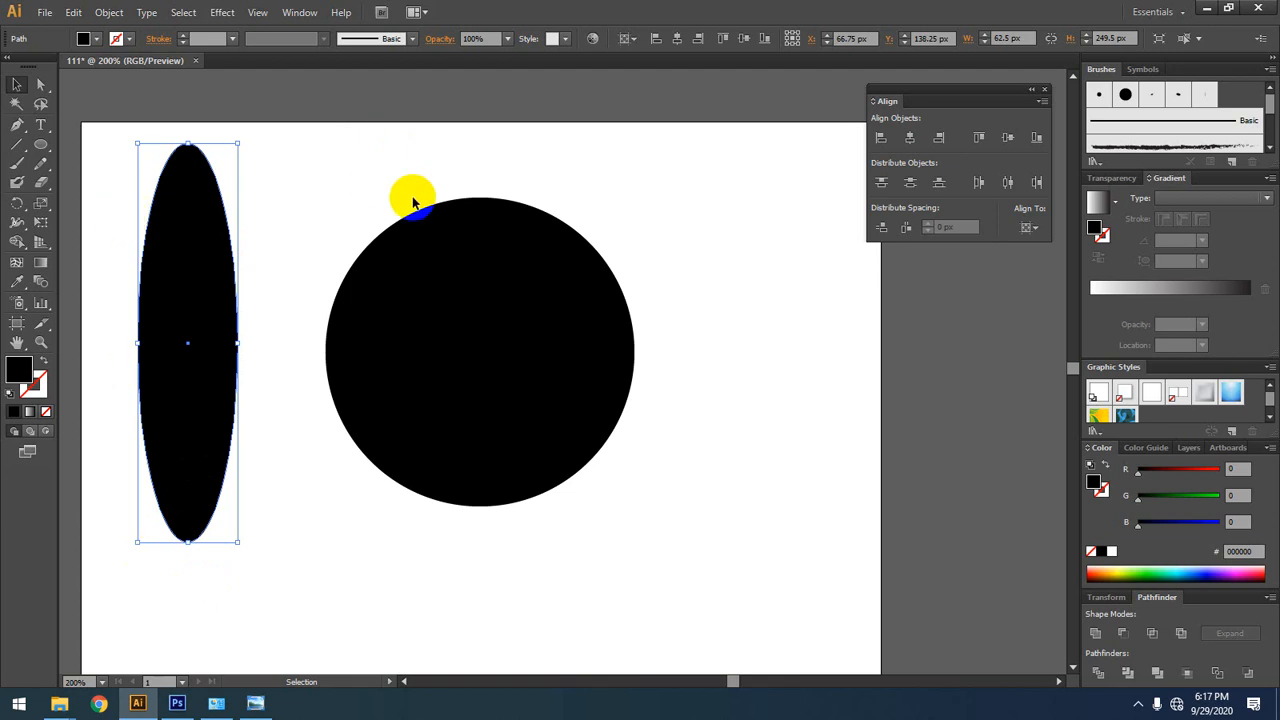
left_click(543, 411)
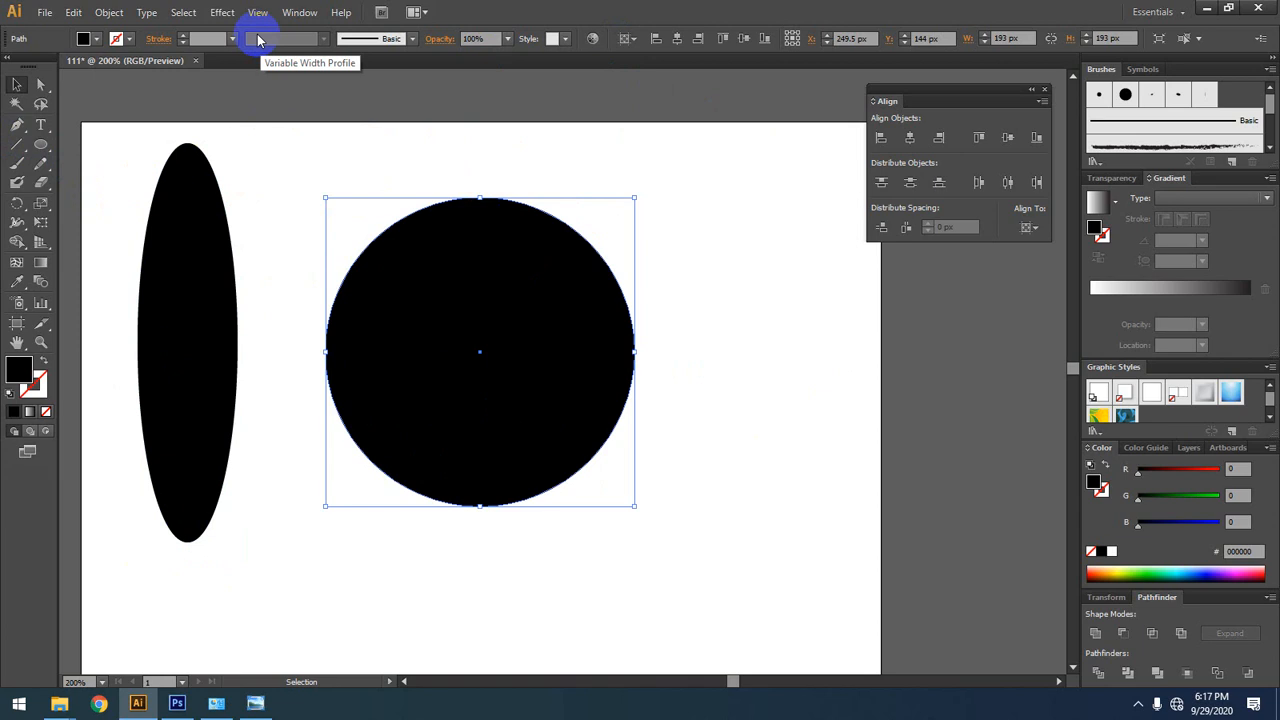
left_click_drag(700, 246, 40, 437)
key("Delete")
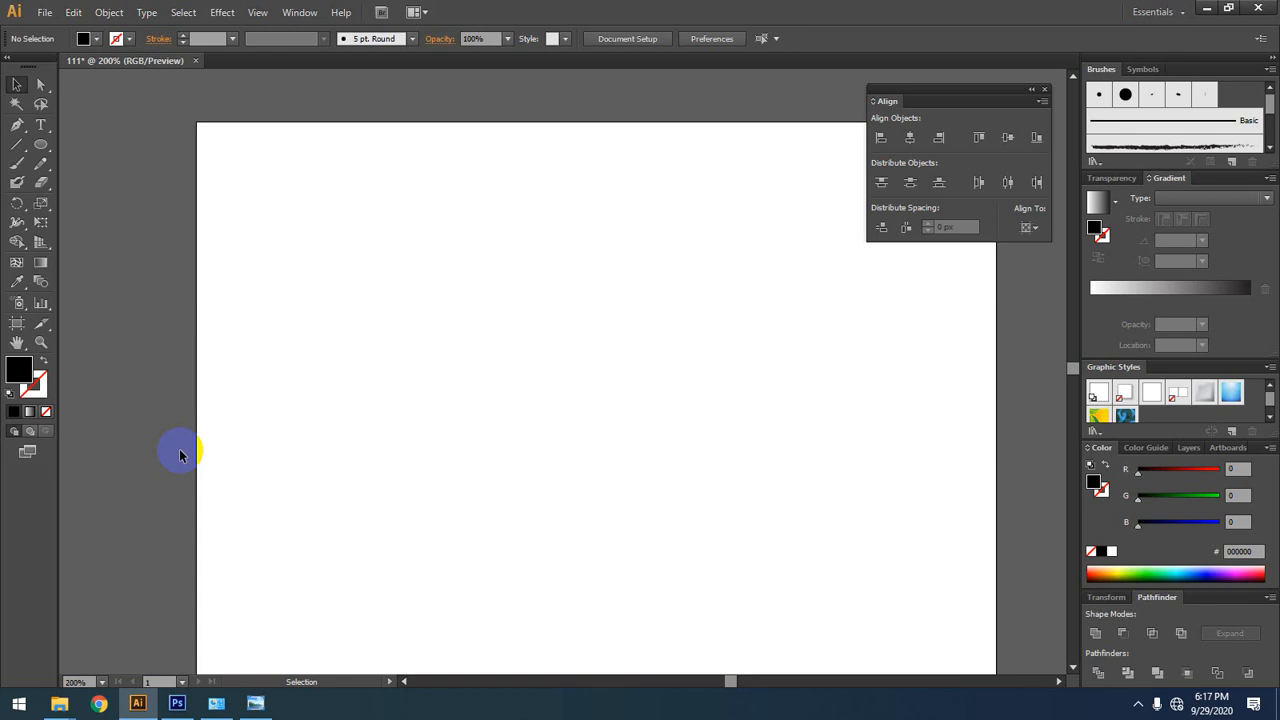
Step: Draw a black ellipse about 167 by 193 px with the Ellipse tool, and delete it from the artboard
left_click(41, 144)
left_click_drag(384, 196, 651, 501)
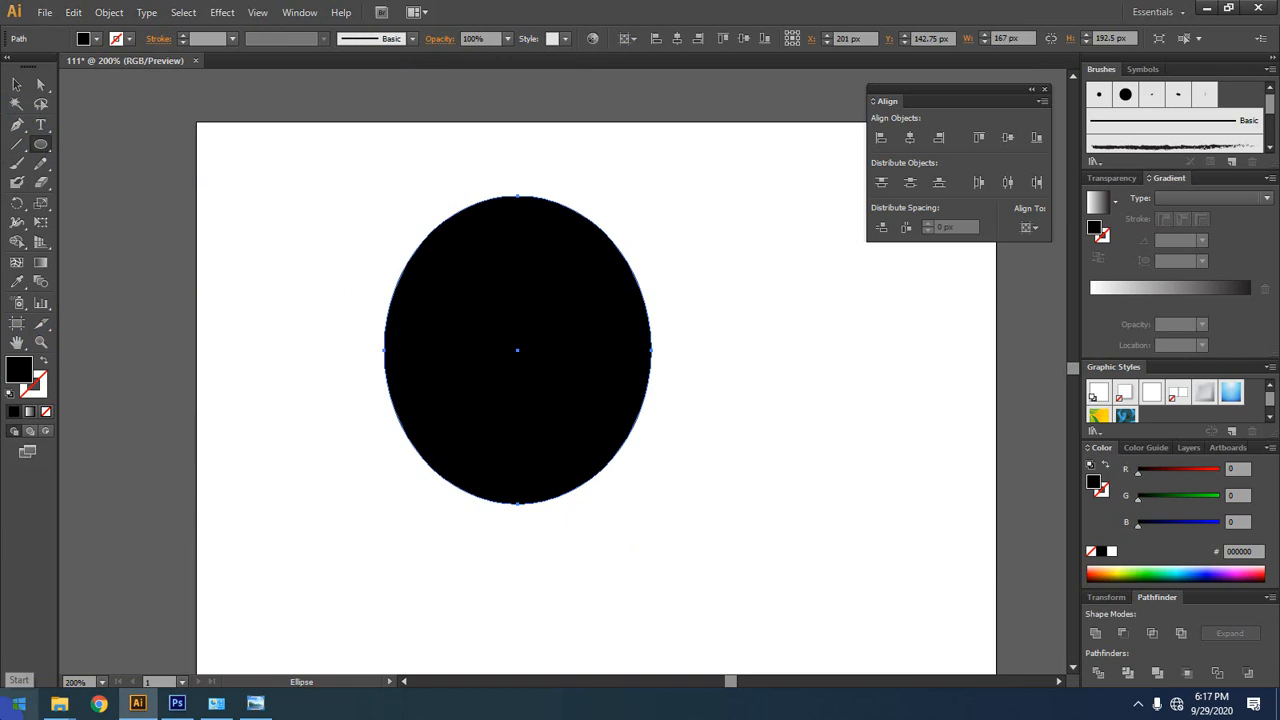
left_click(17, 84)
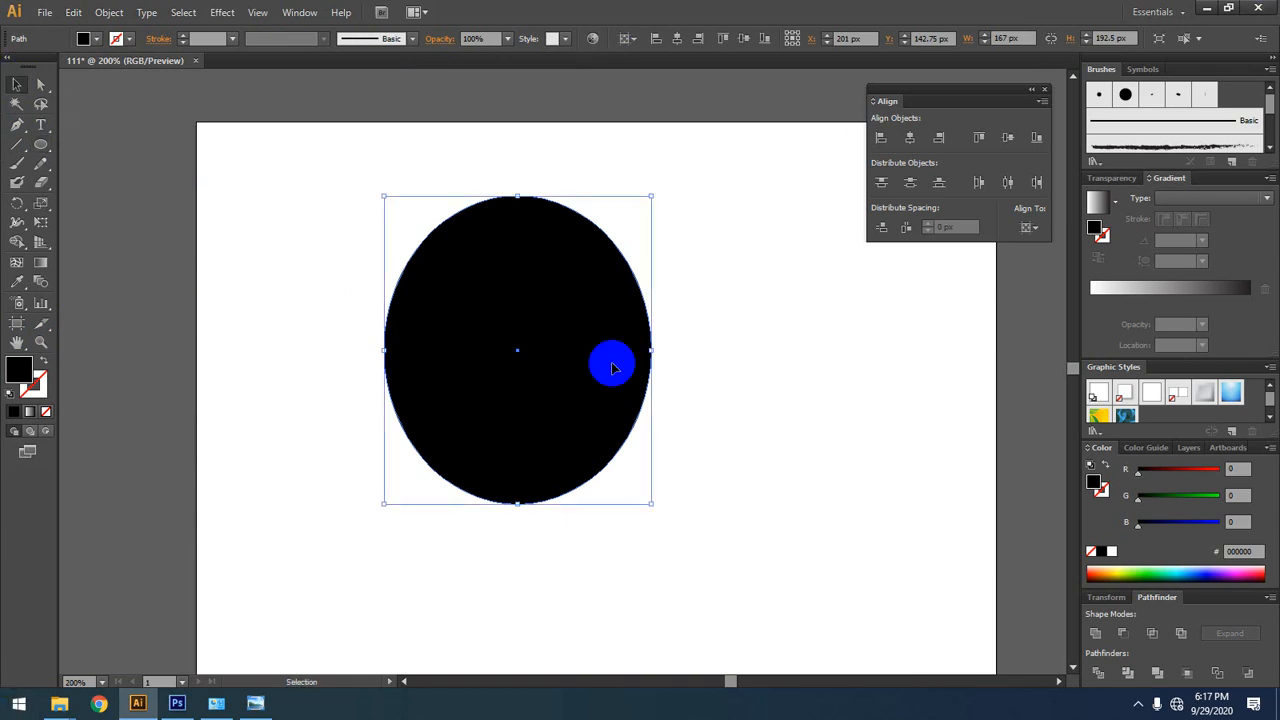
key("Delete")
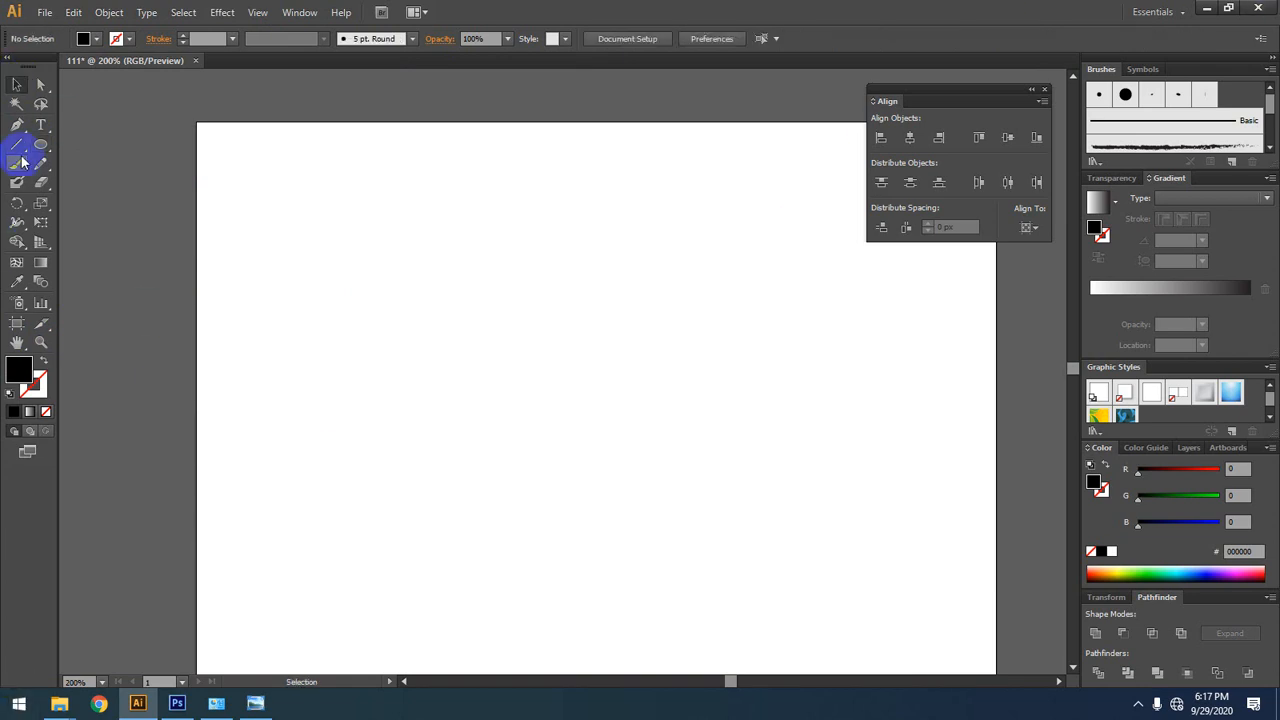
Step: Draw a large black hexagon around the middle of the visible artboard with the Polygon tool, and delete it
left_click_drag(41, 144, 102, 202)
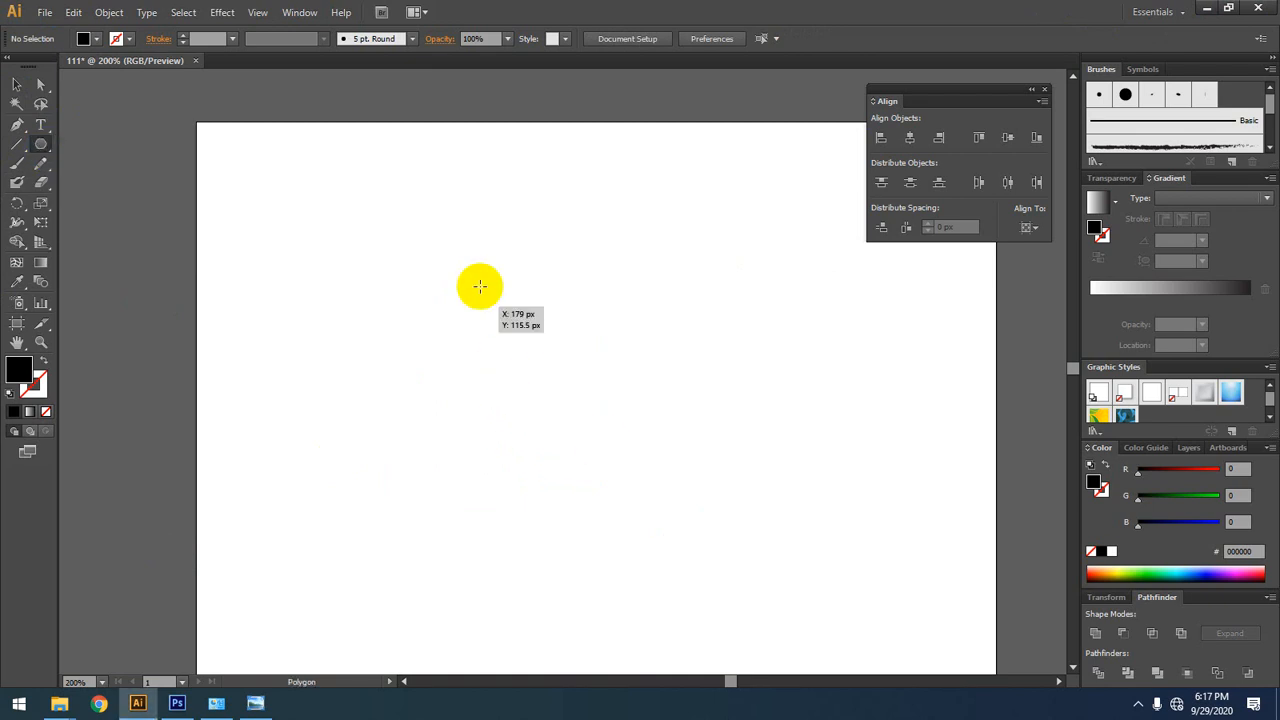
left_click_drag(485, 262, 580, 417)
left_click(17, 84)
left_click_drag(525, 253, 538, 401)
left_click(722, 292)
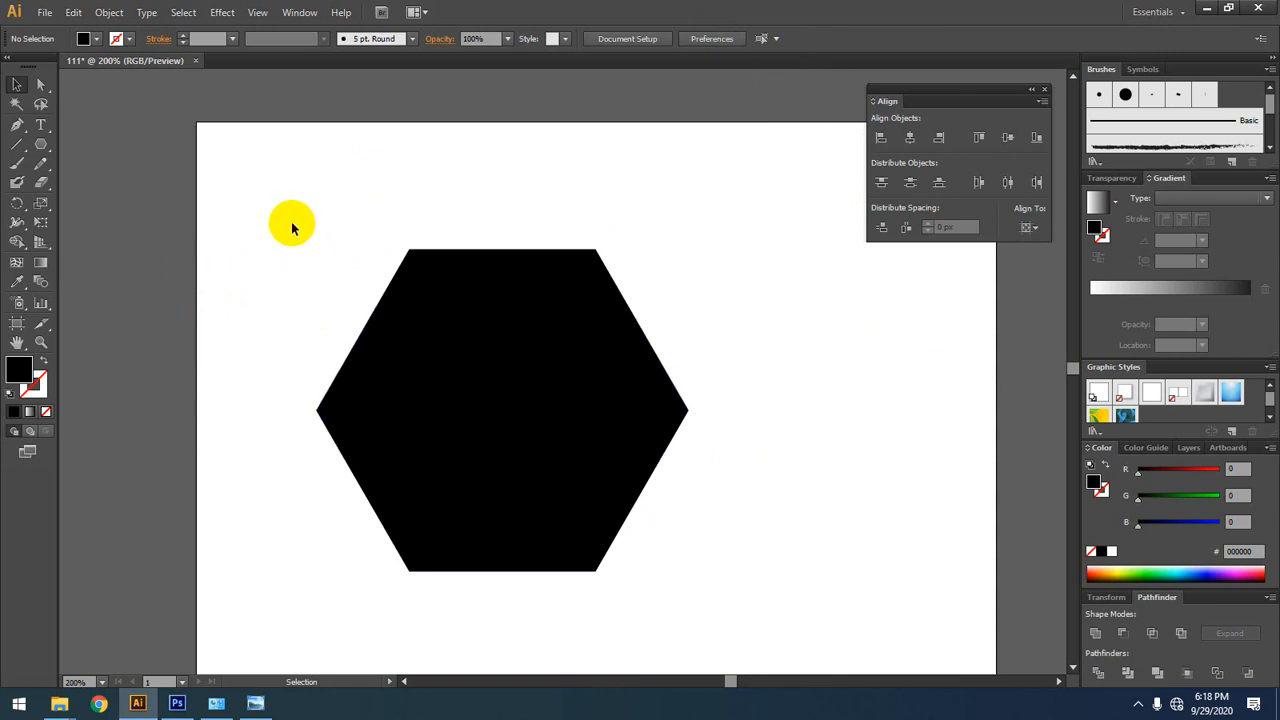
left_click(571, 271)
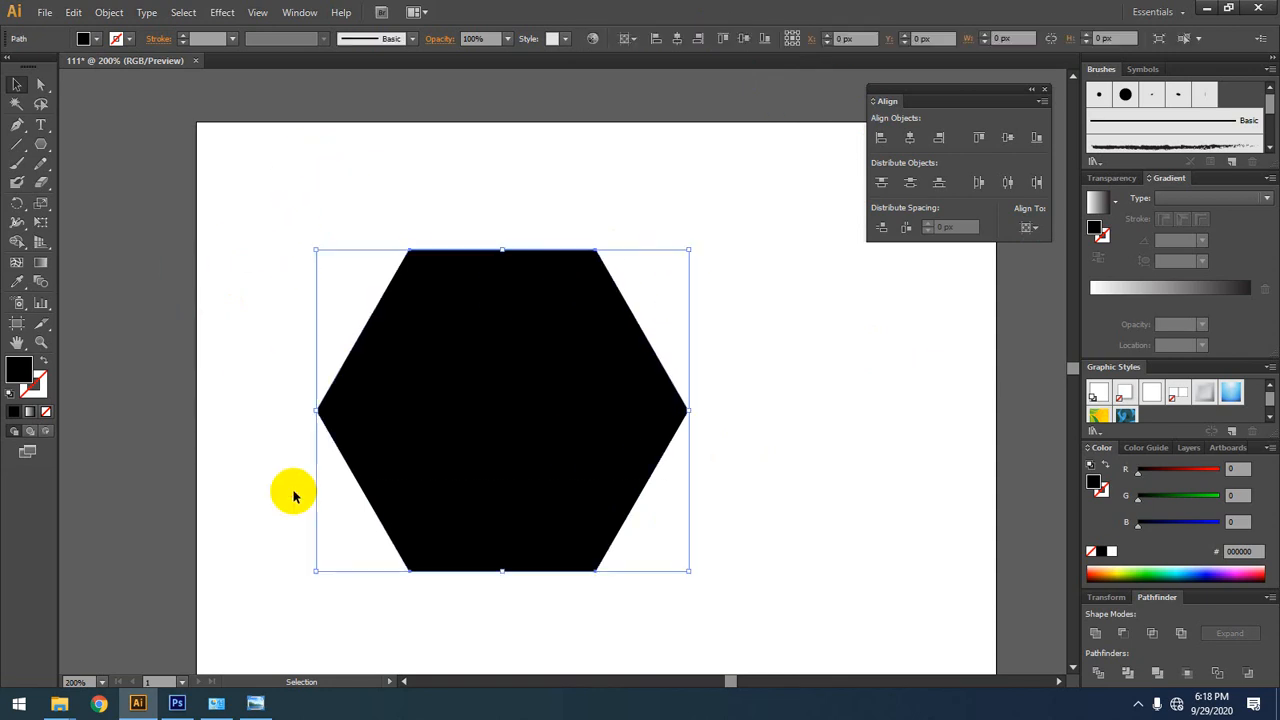
key("Delete")
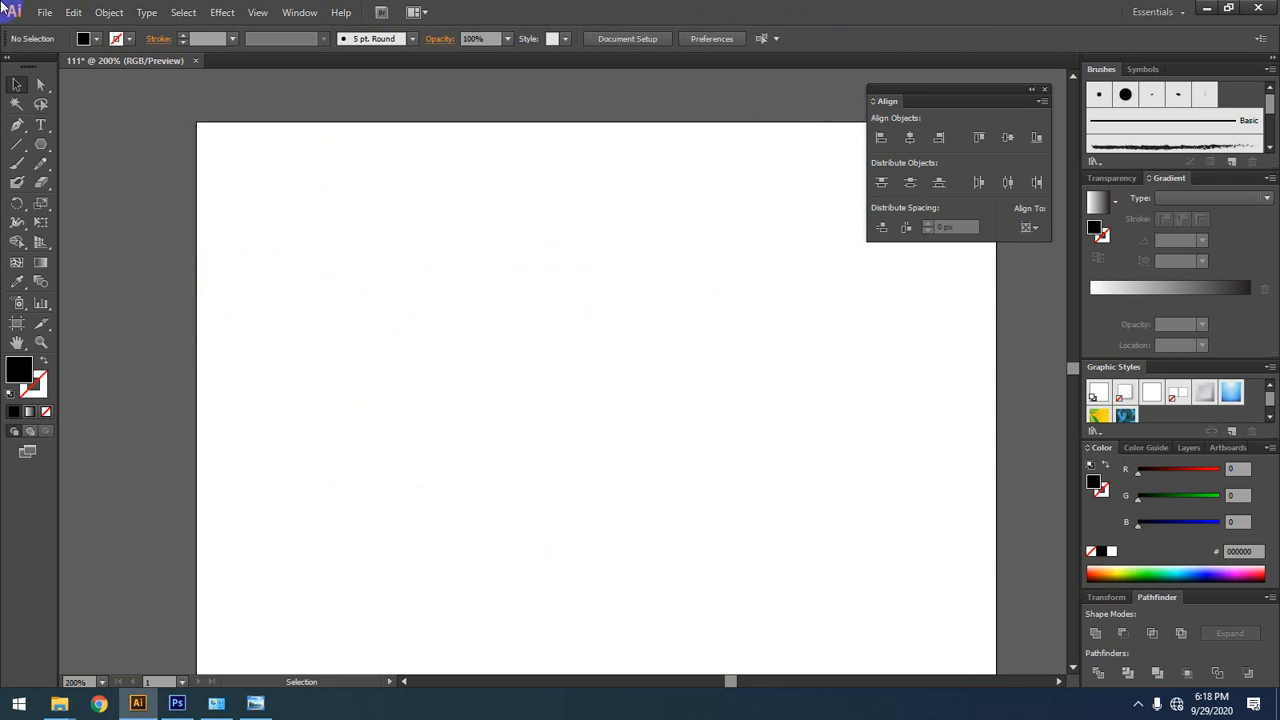
Step: Open the Polygon tool's size options for a new polygon placed on the empty artboard
left_click(27, 145)
left_click(37, 147)
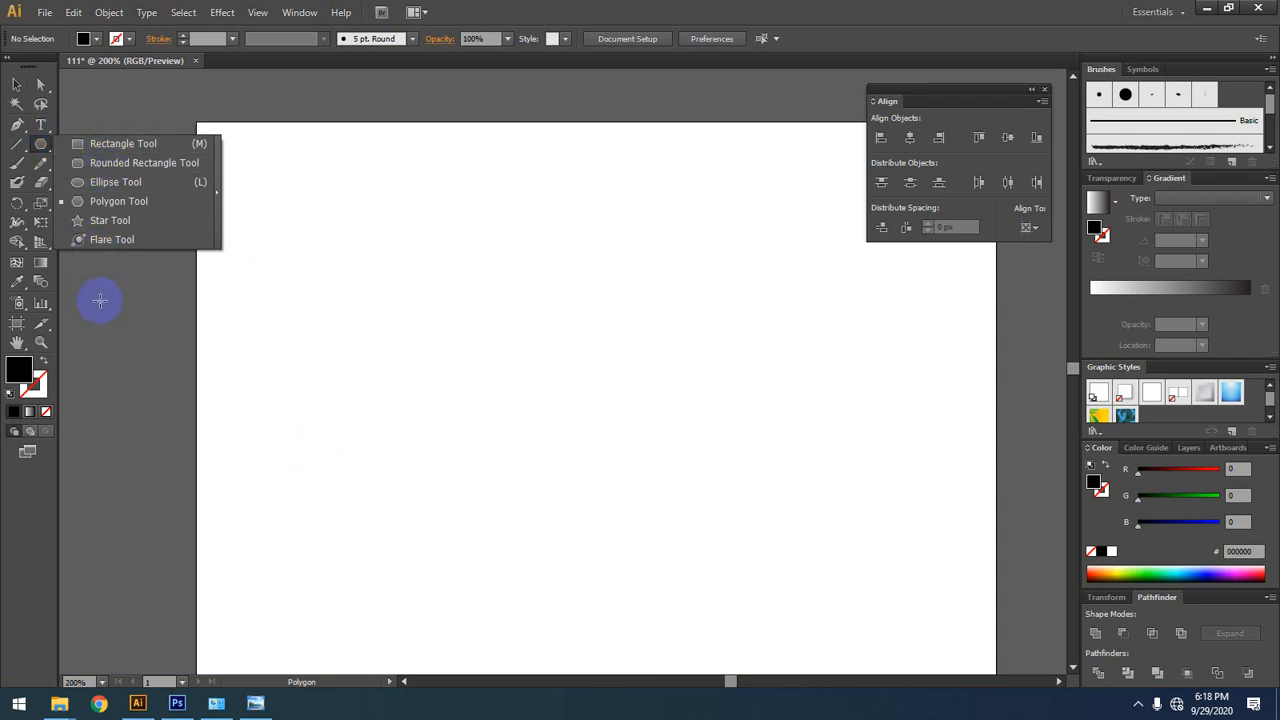
left_click(97, 207)
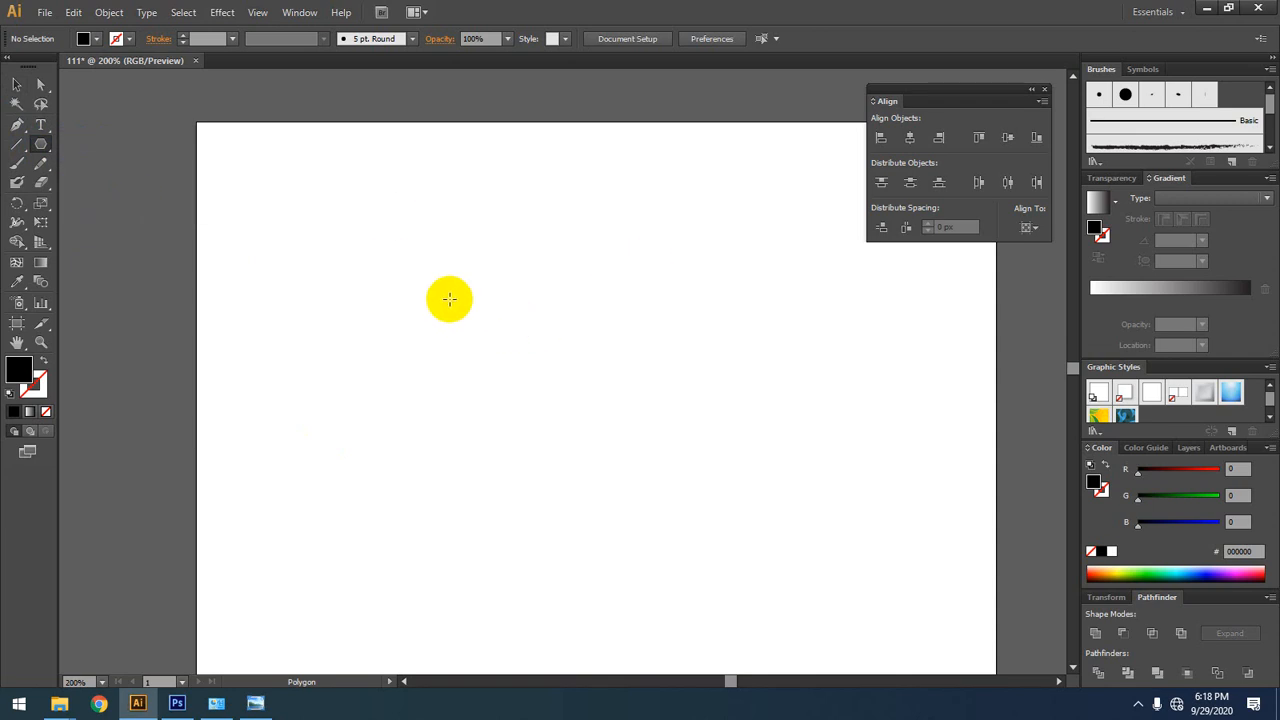
left_click(490, 330)
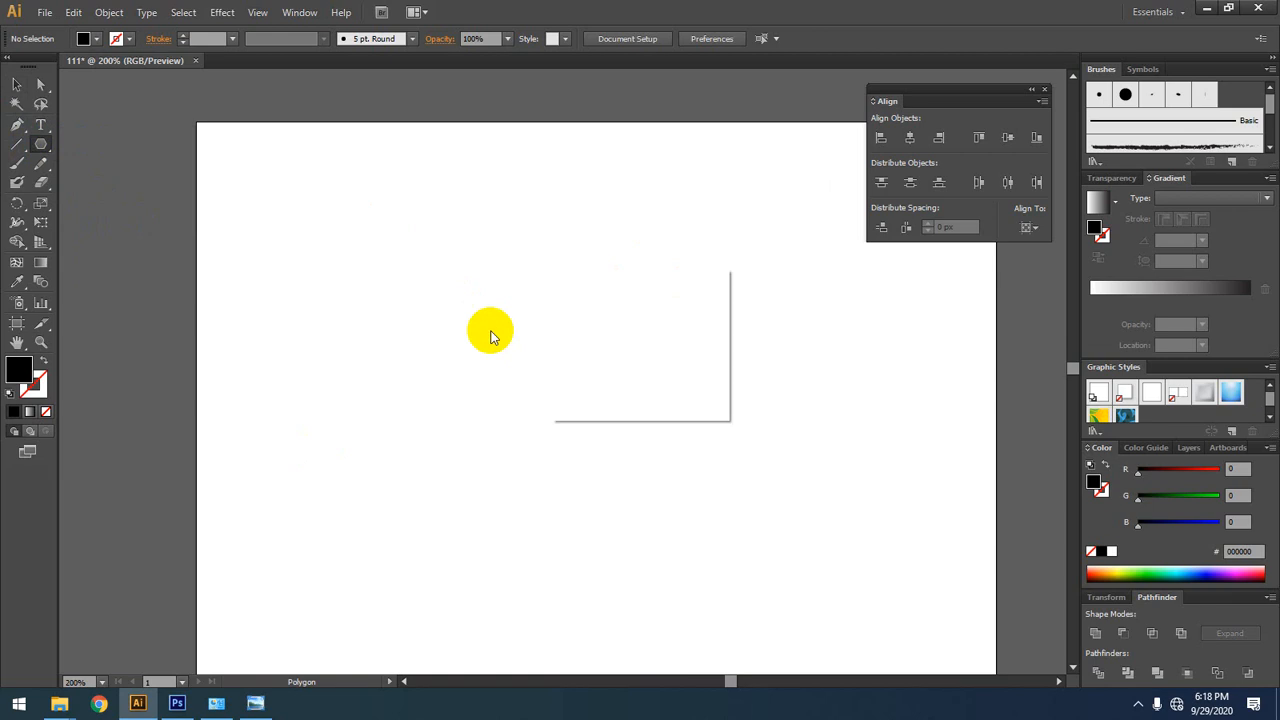
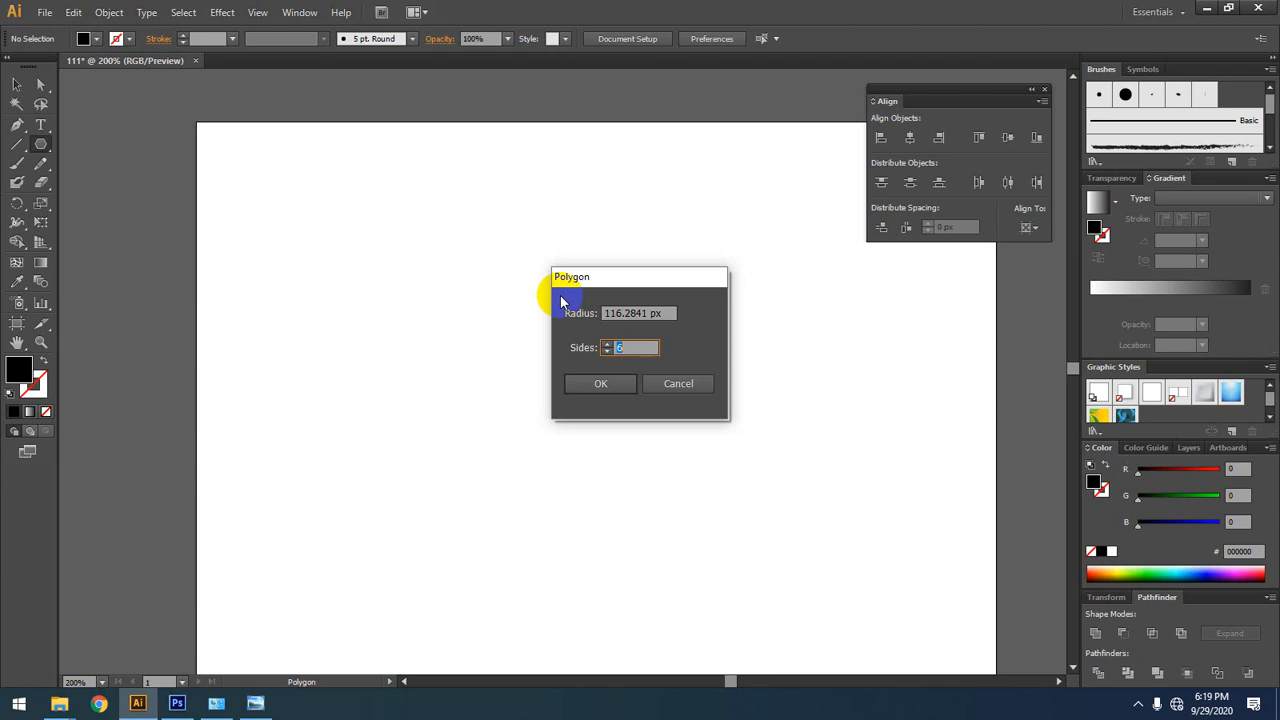
Step: Create a black triangle on the empty artboard with the Polygon tool, using a 100 px radius and 3 sides
left_click(678, 383)
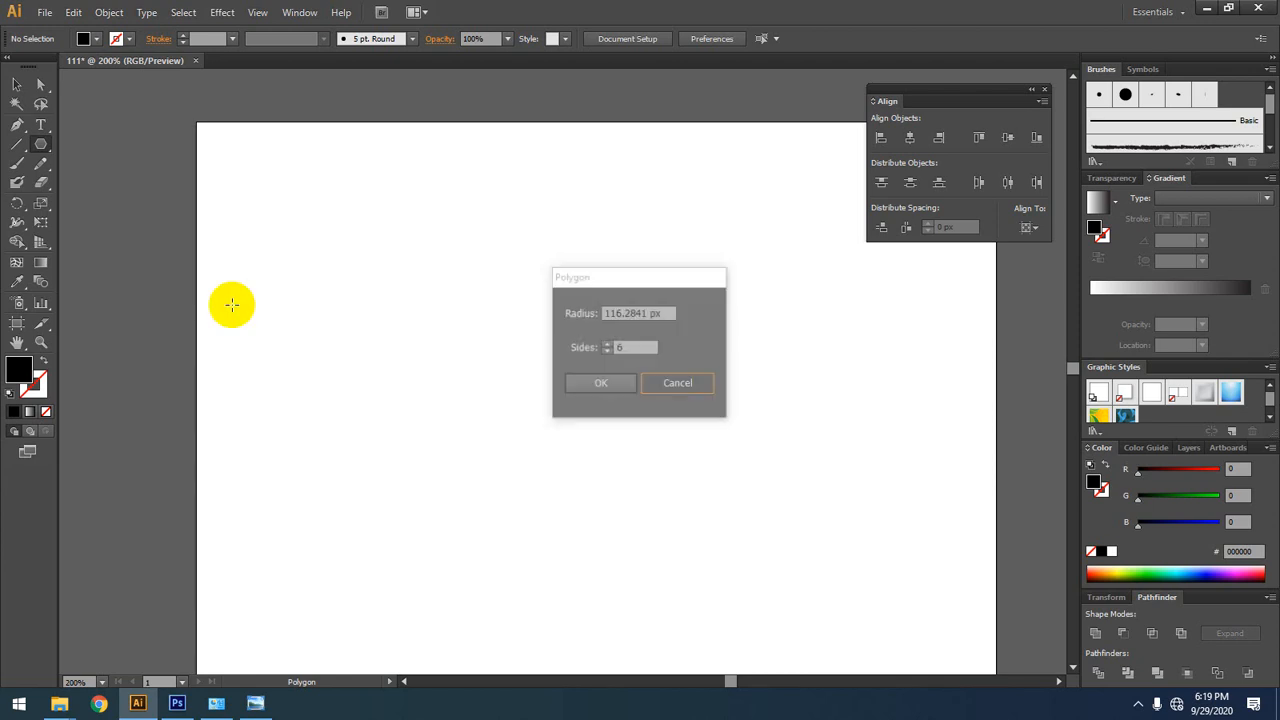
left_click(40, 143)
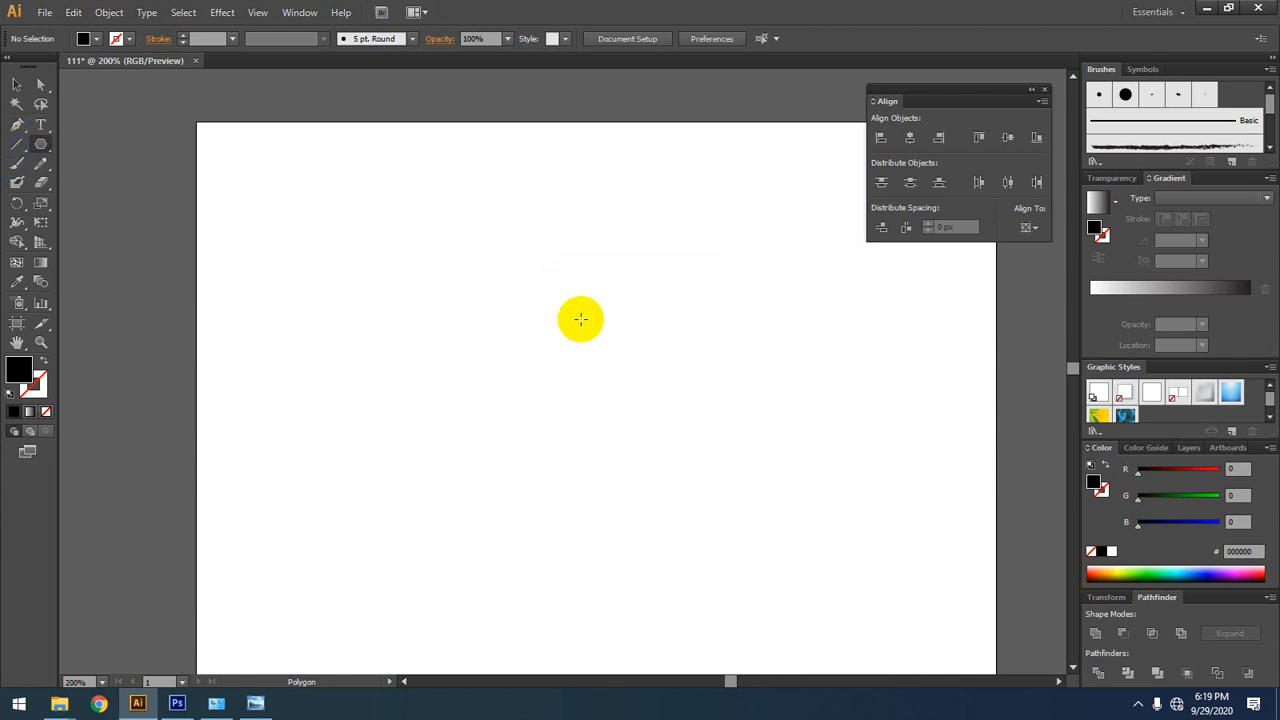
left_click(492, 303)
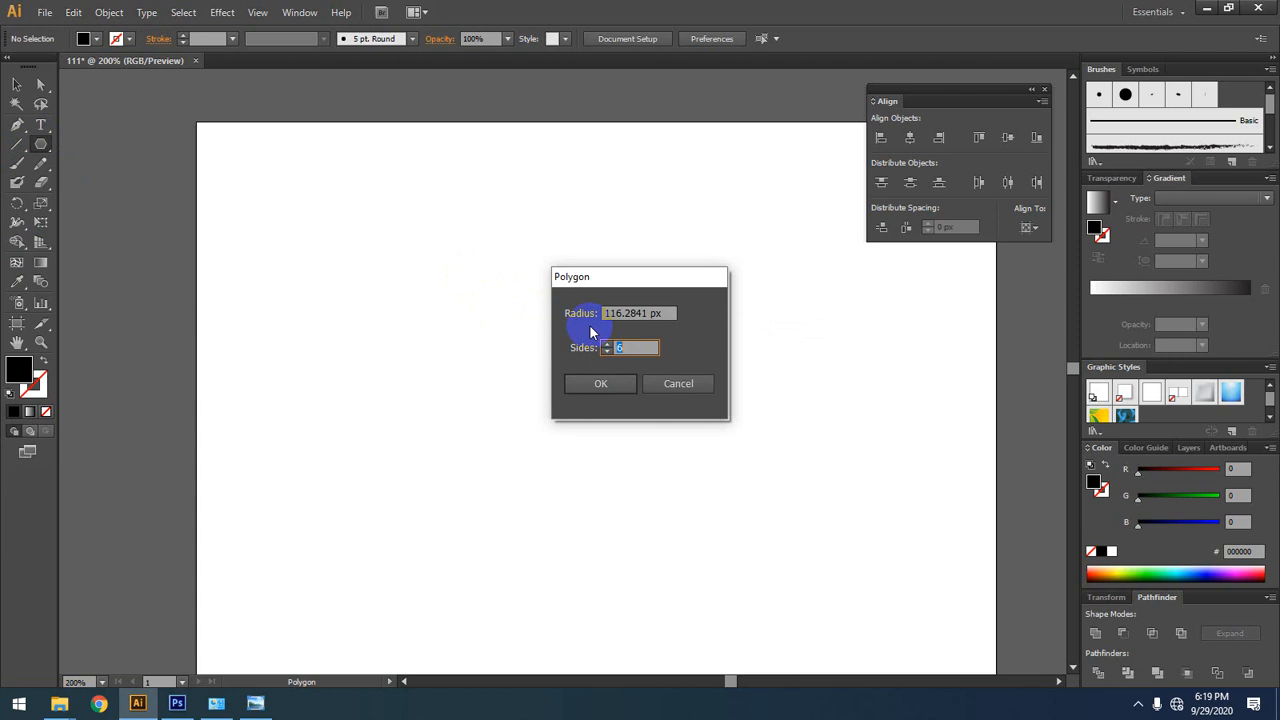
left_click(575, 354)
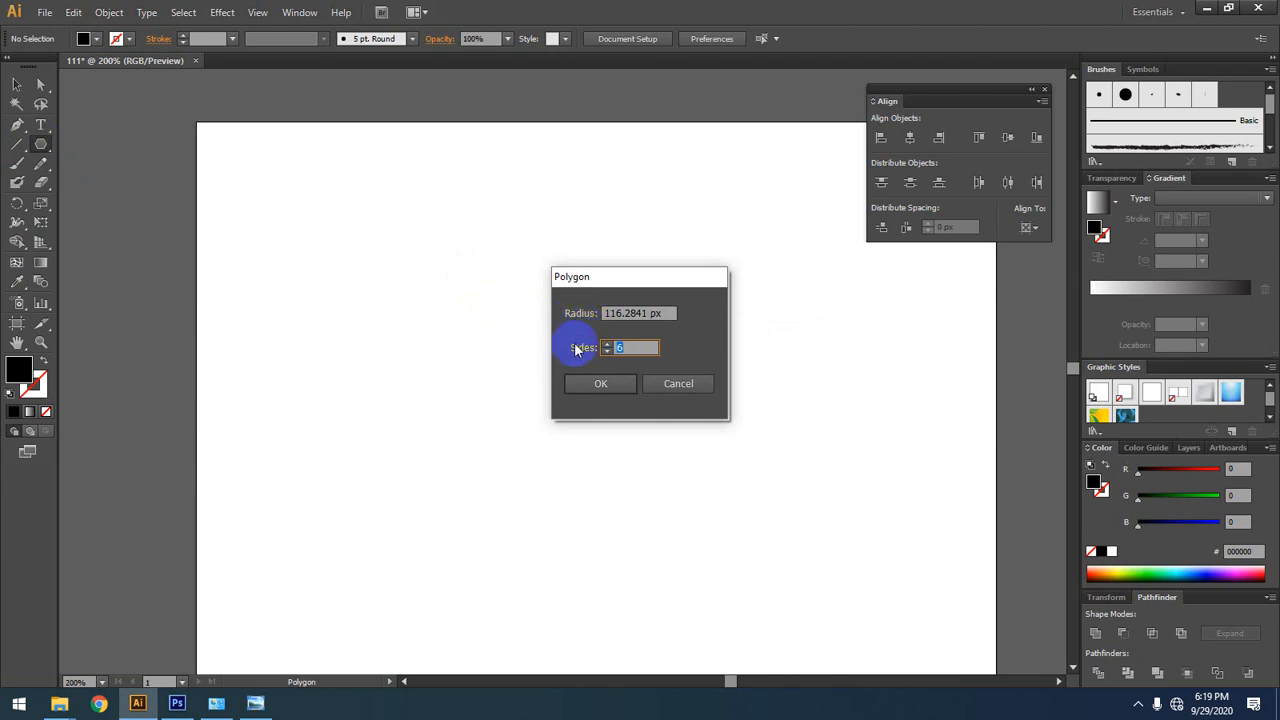
left_click(577, 316)
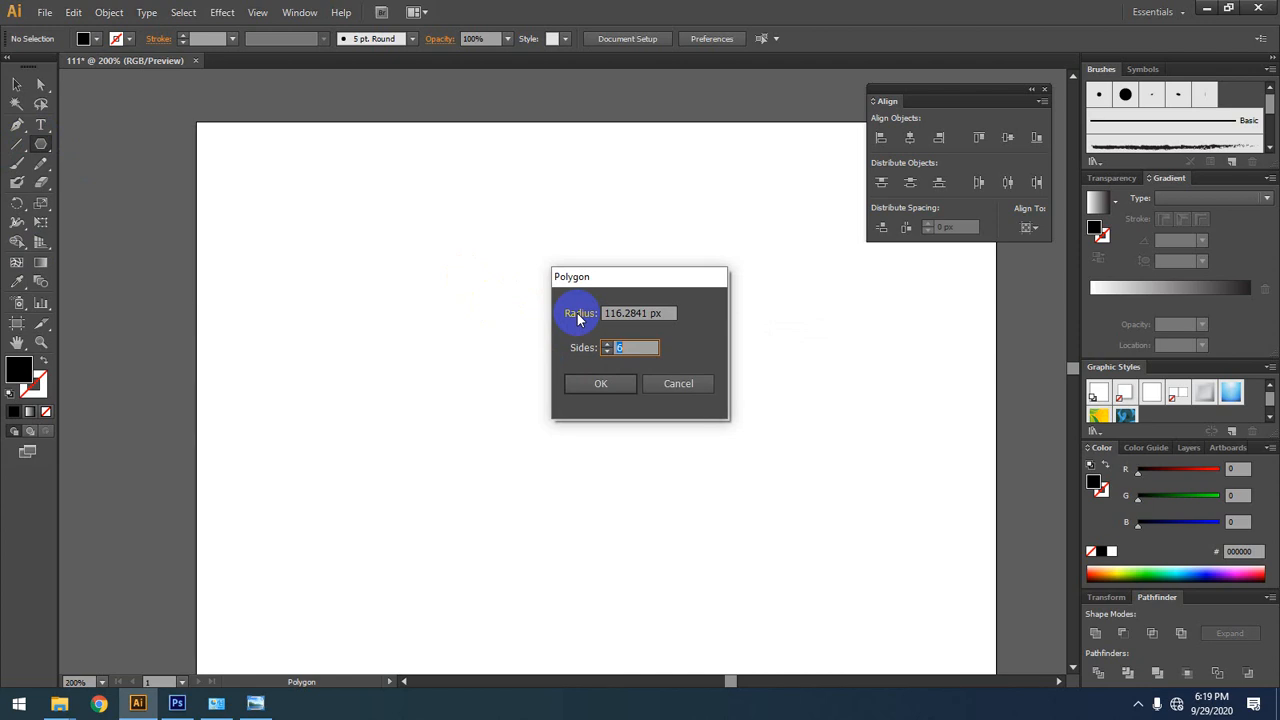
left_click(640, 313)
left_click_drag(640, 313, 582, 341)
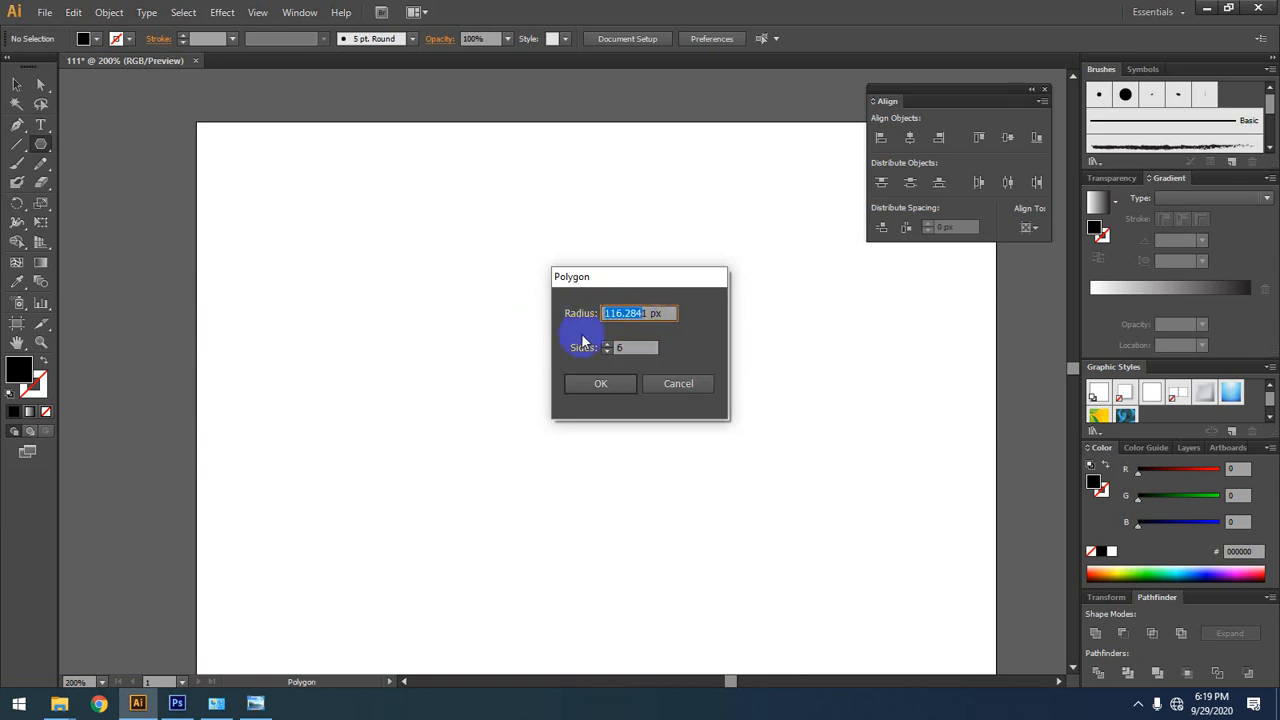
type("100")
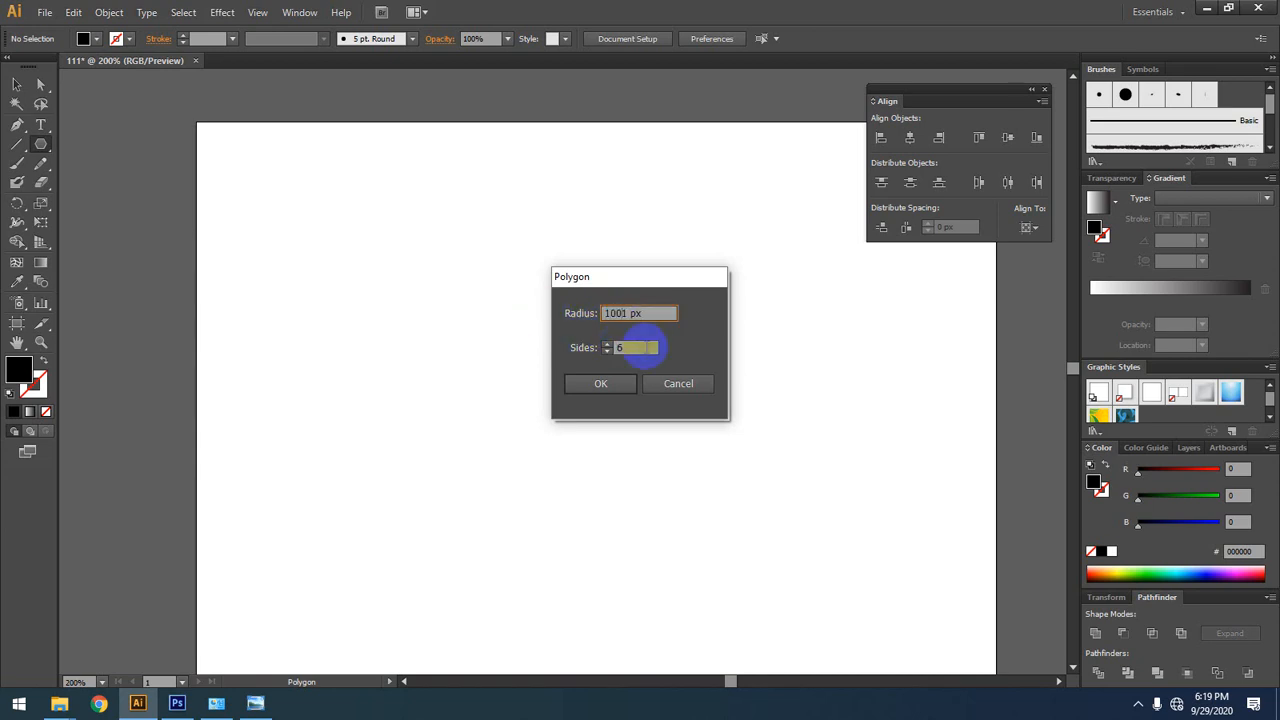
left_click(606, 351)
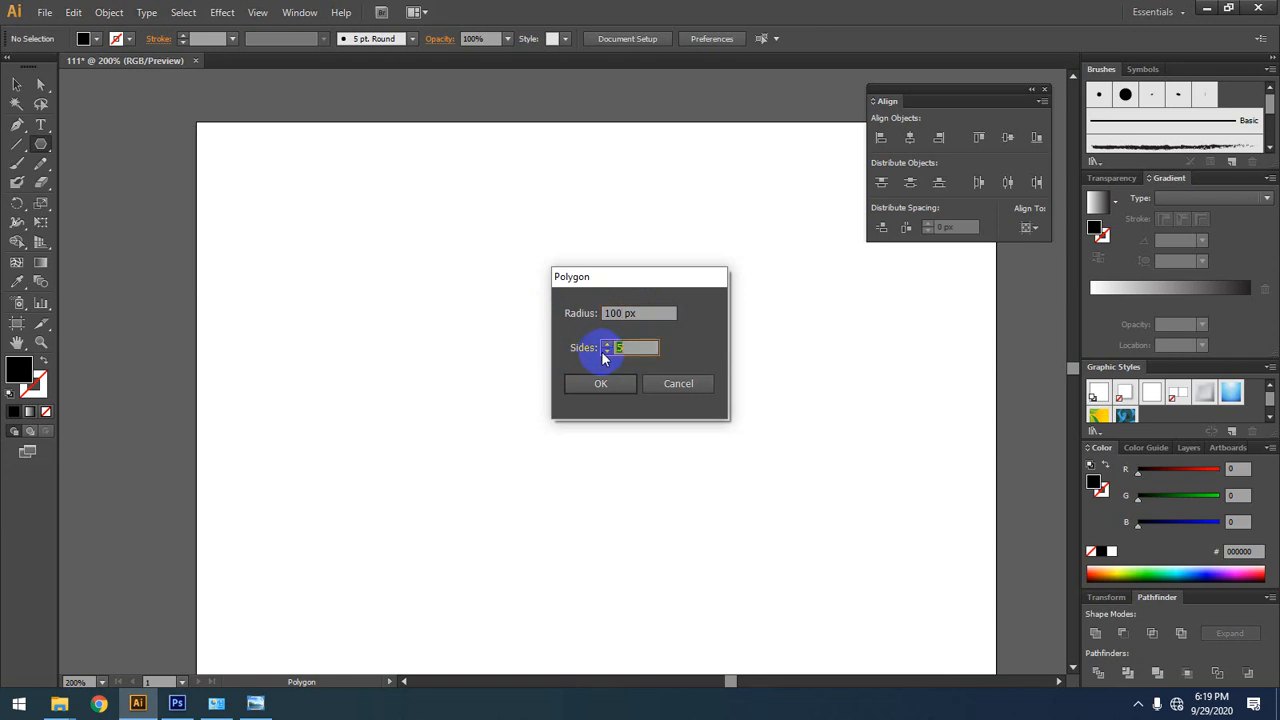
left_click(606, 351)
left_click(603, 356)
left_click(600, 383)
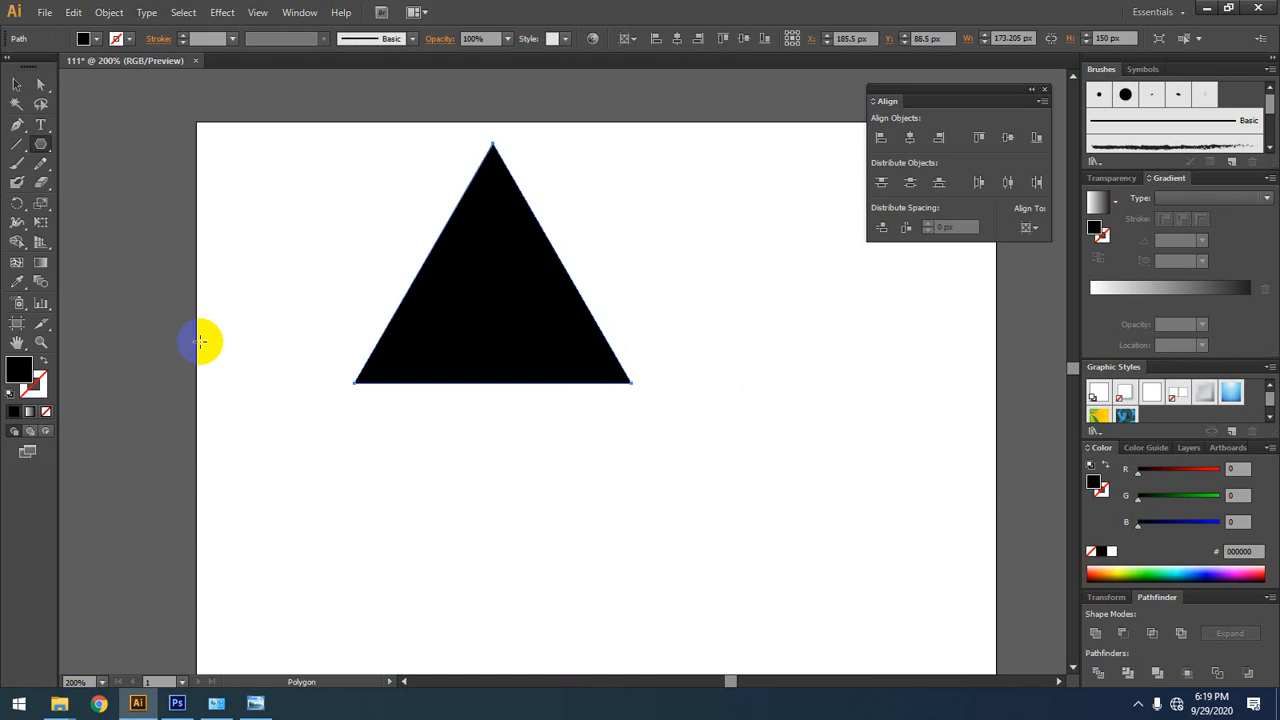
Step: Select the black triangle with the Selection tool and delete it from the artboard
left_click(16, 84)
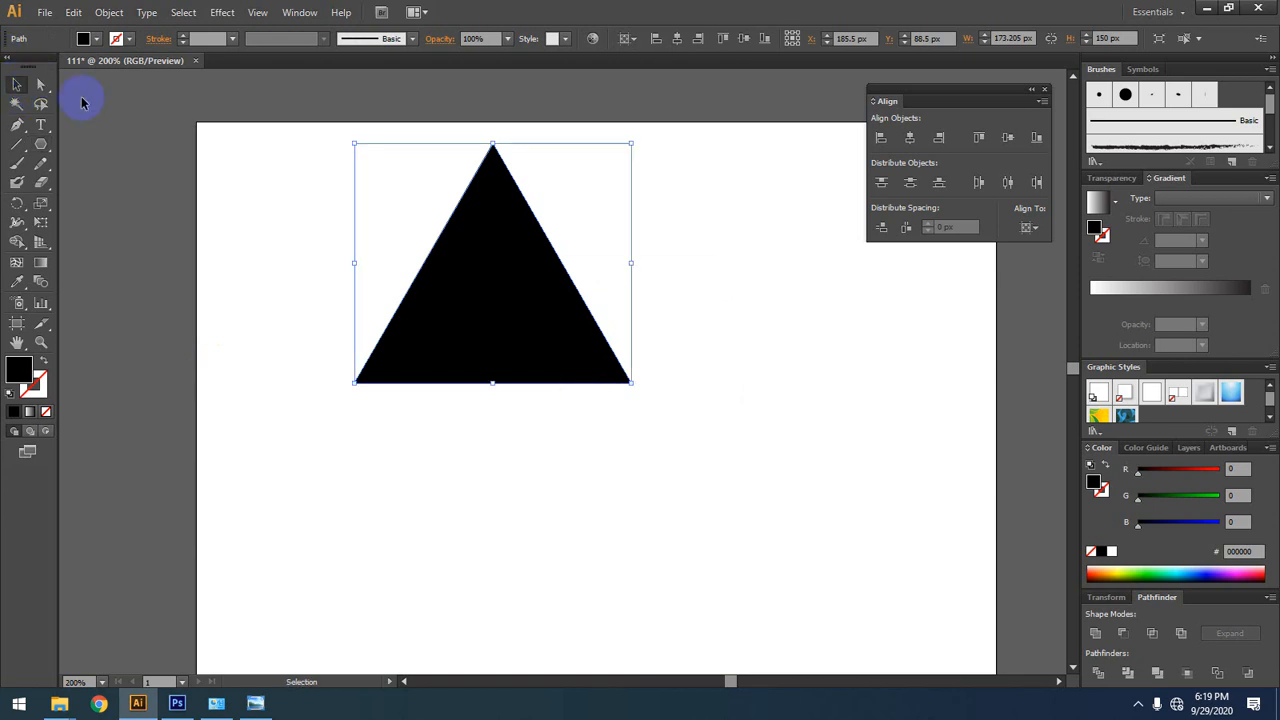
left_click(722, 229)
left_click_drag(650, 194, 300, 512)
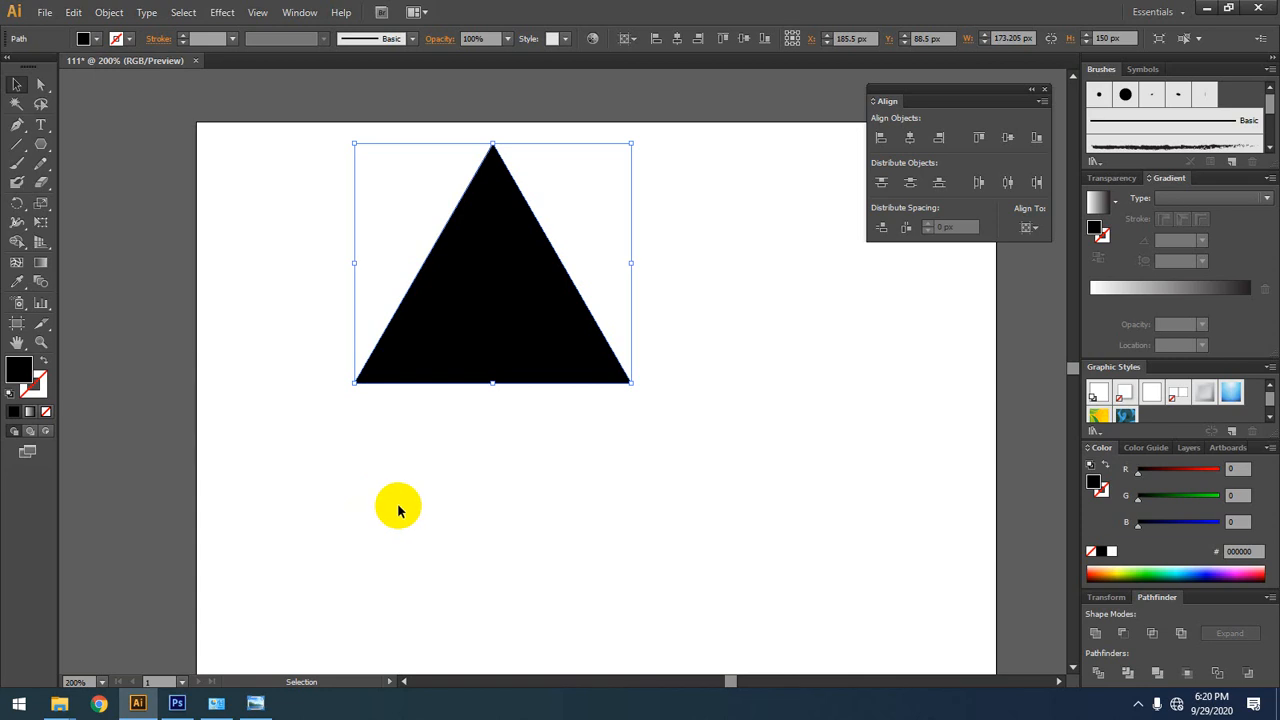
left_click_drag(743, 235, 367, 499)
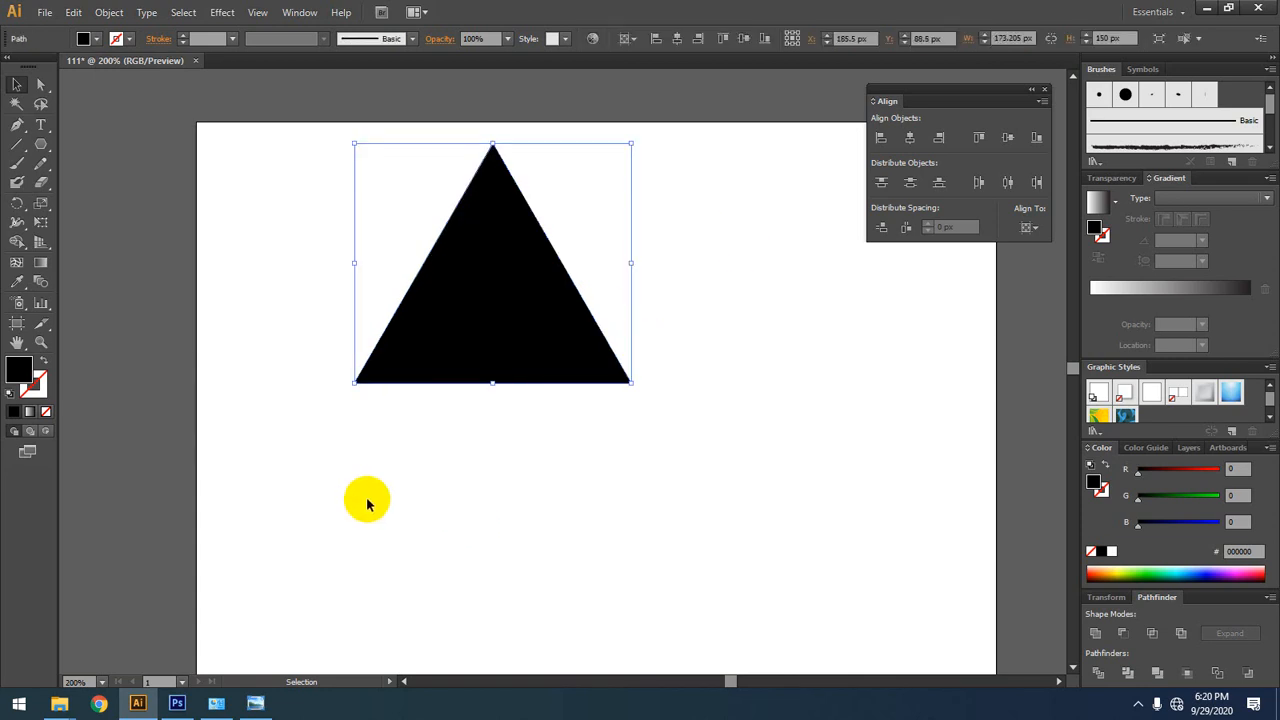
key("Delete")
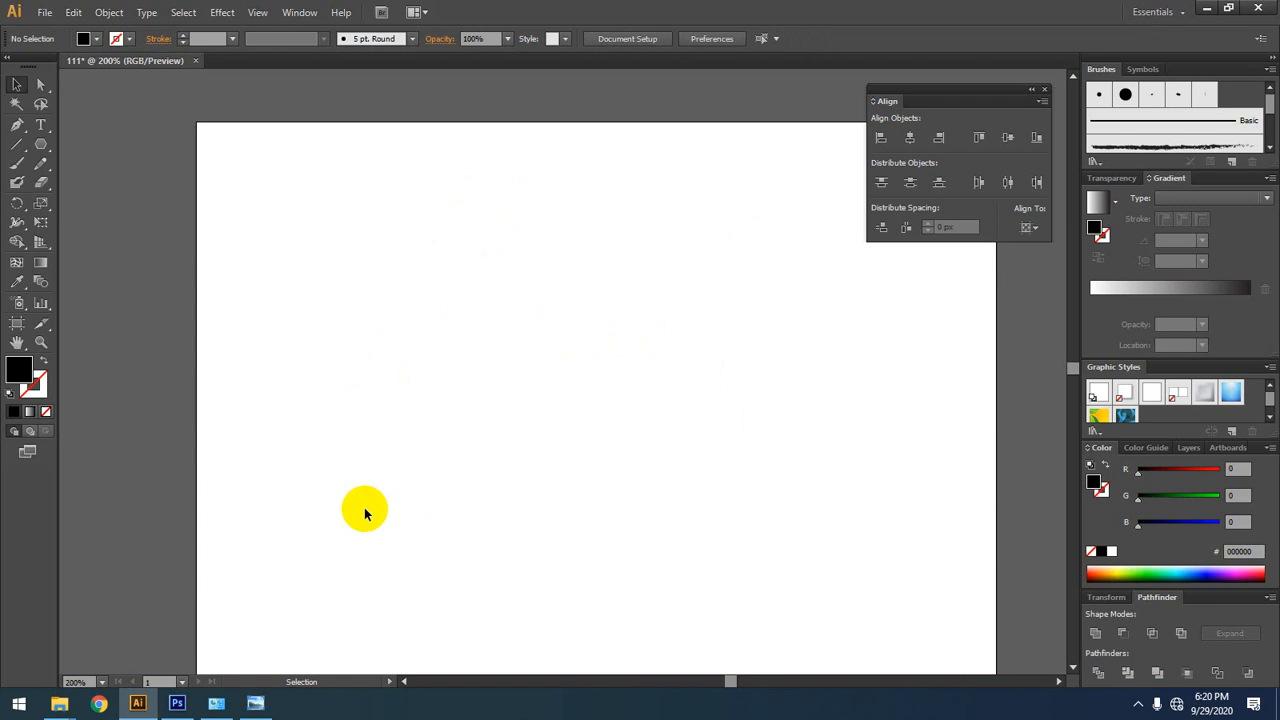
Step: Draw a black five-pointed star about 249 by 242 px with the Star tool, and delete it
left_click(41, 146)
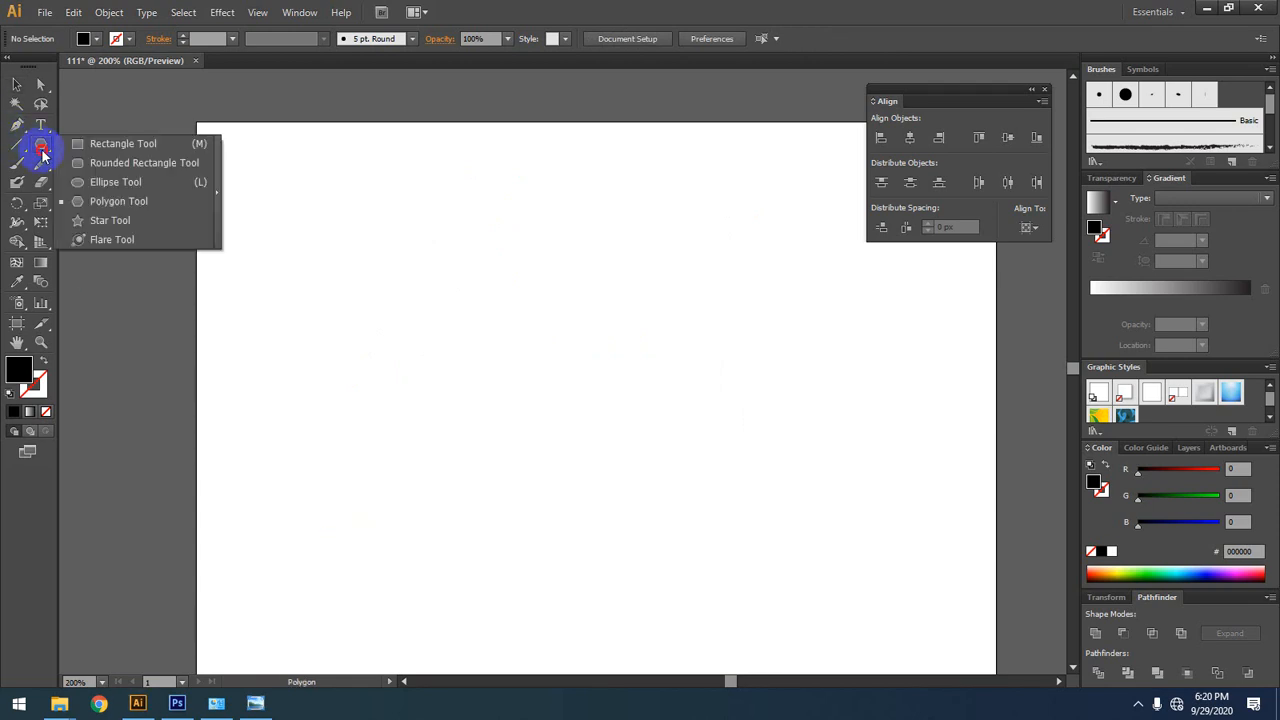
left_click(95, 221)
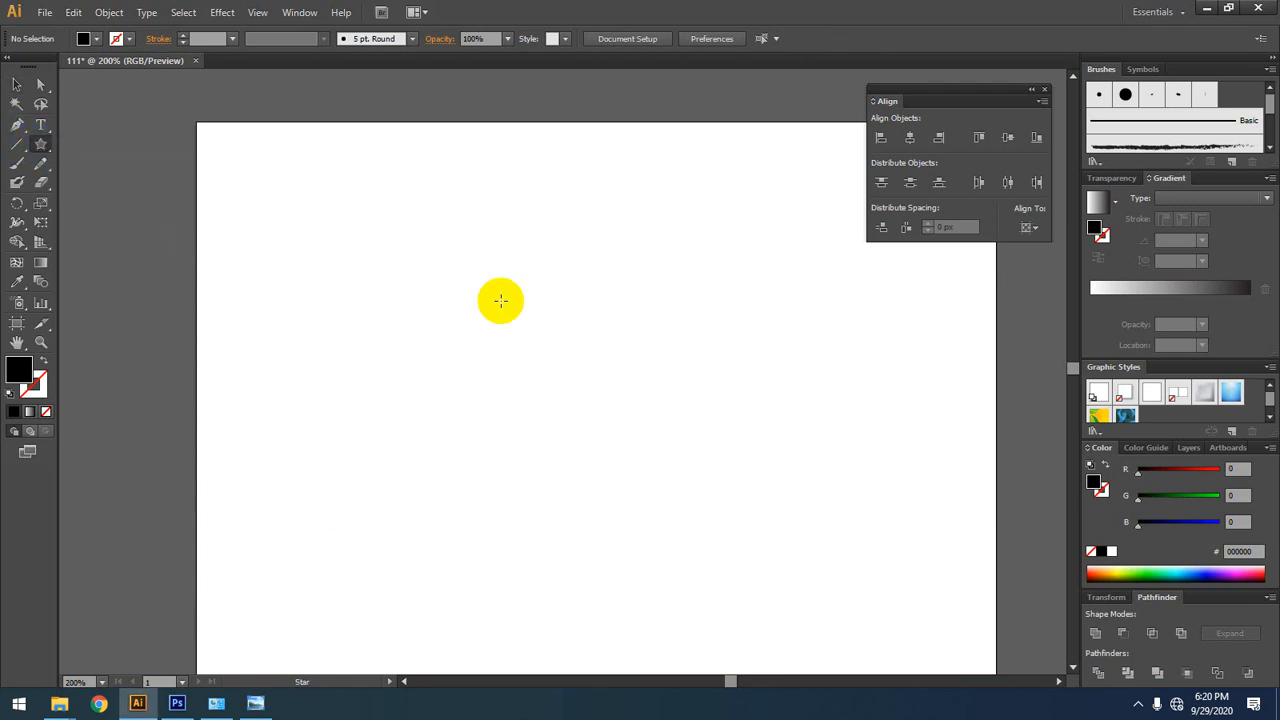
left_click_drag(410, 288, 516, 455)
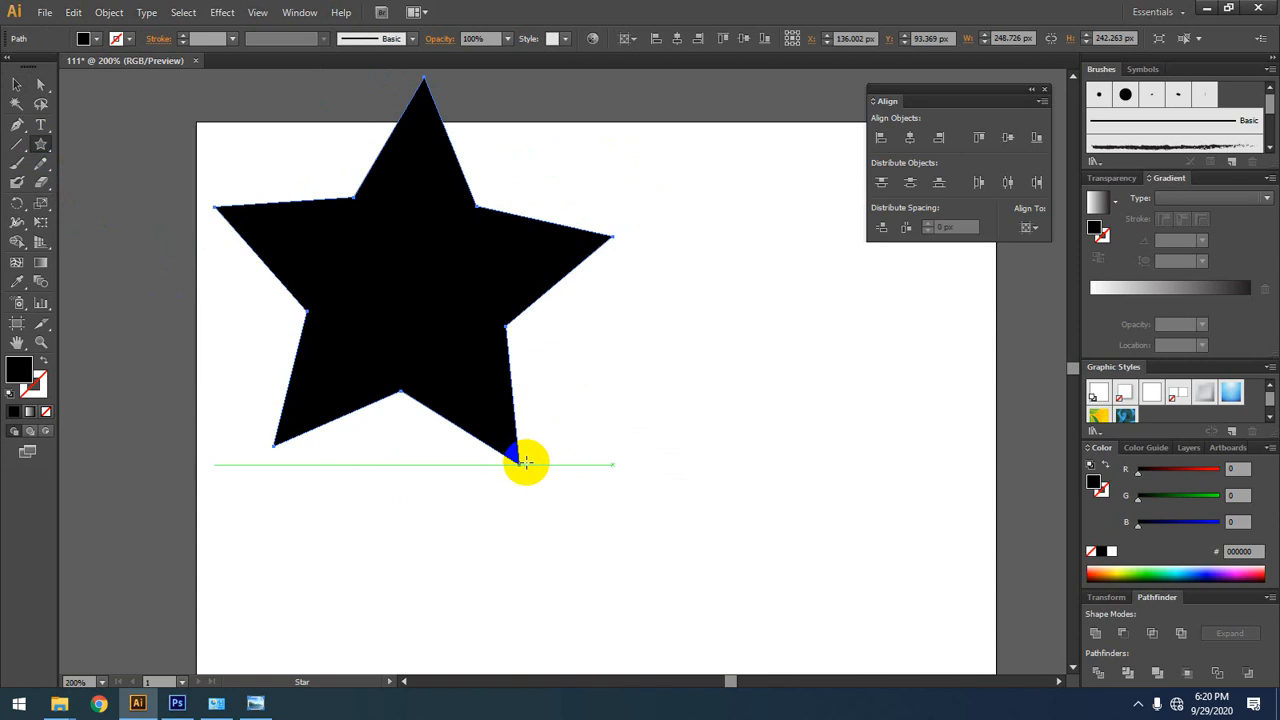
left_click(16, 85)
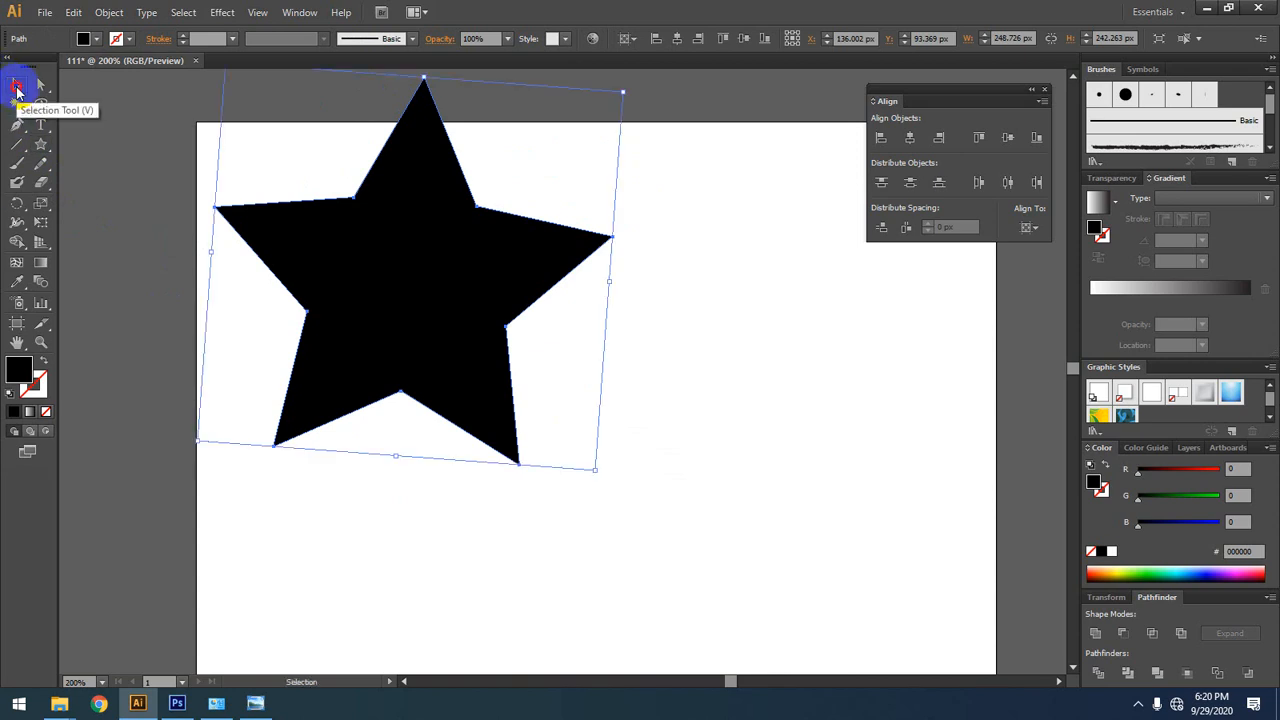
key("Delete")
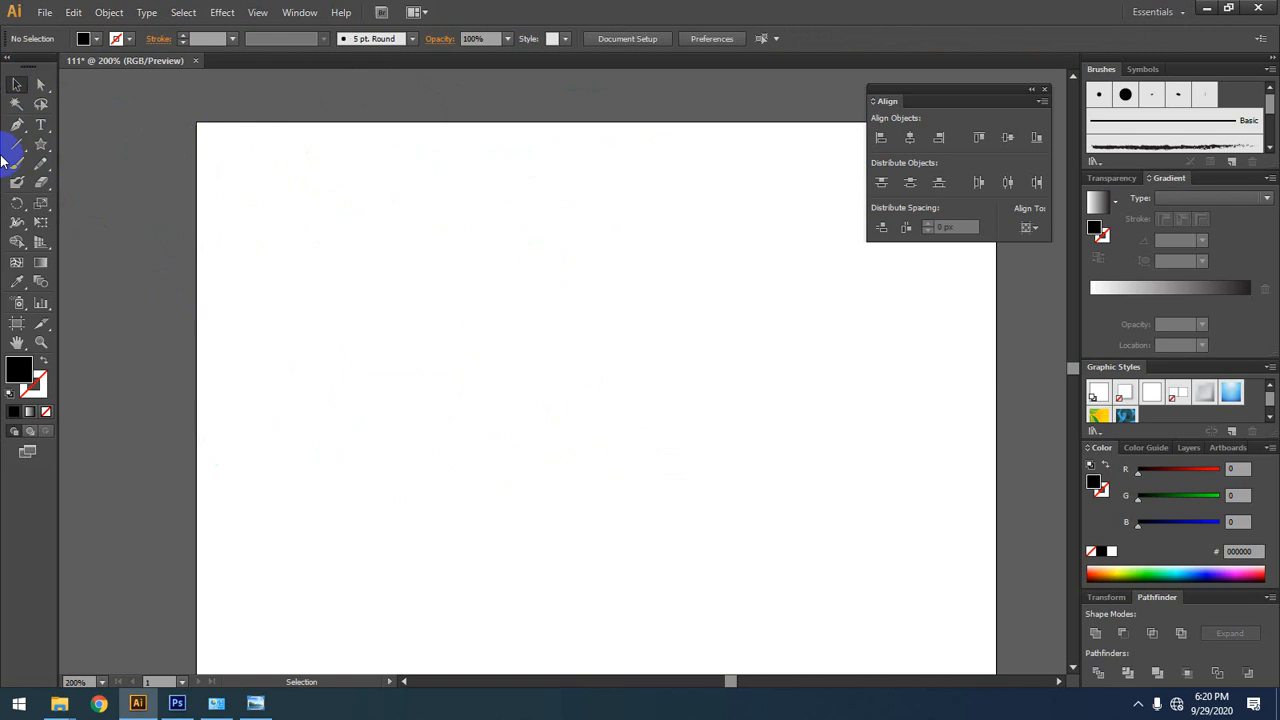
Step: Create a 3-point star with Radius 1 of 131.123 px and Radius 2 of 65.5615 px, and deselect it
left_click(35, 148)
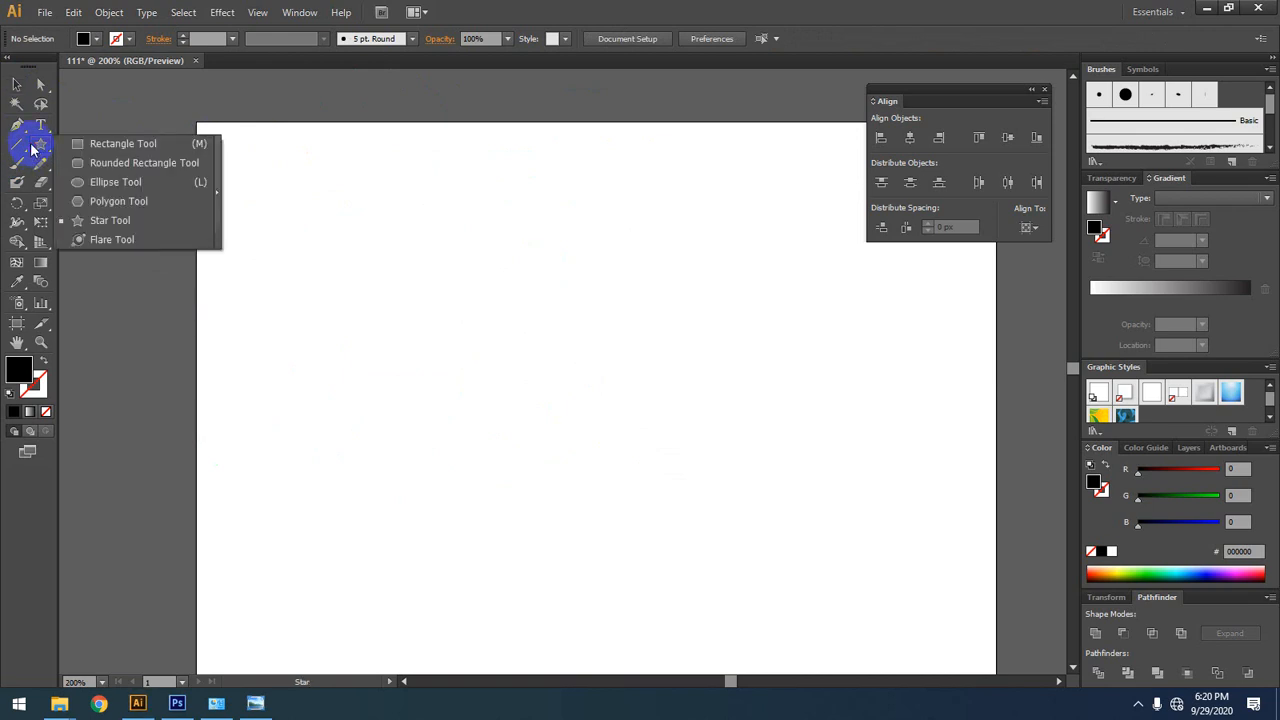
left_click_drag(35, 148, 157, 217)
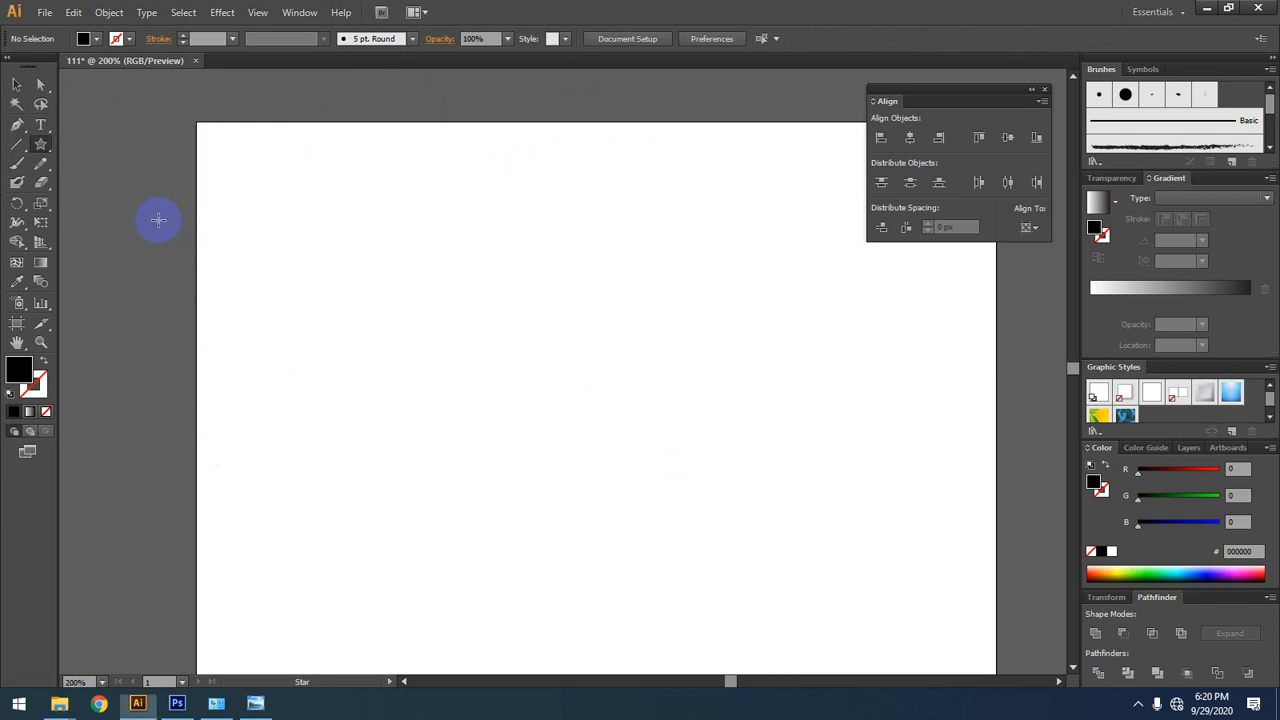
left_click(513, 330)
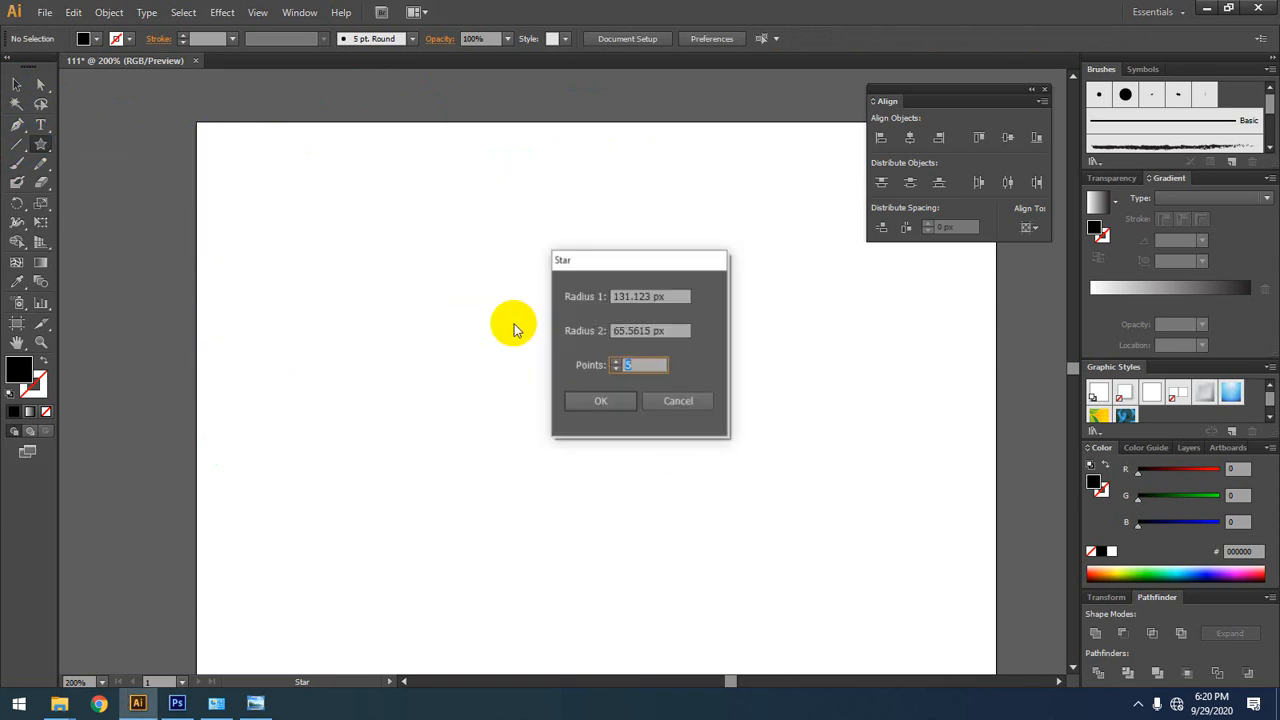
left_click(619, 369)
left_click(619, 369)
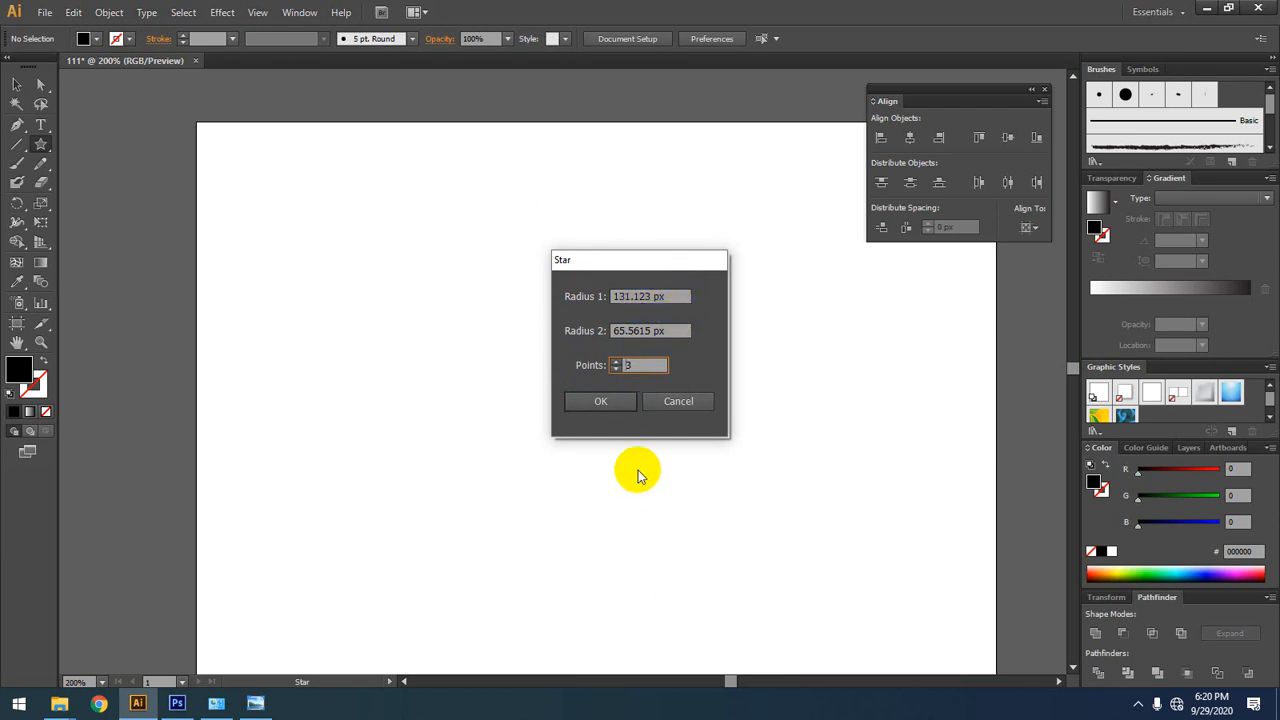
left_click(606, 404)
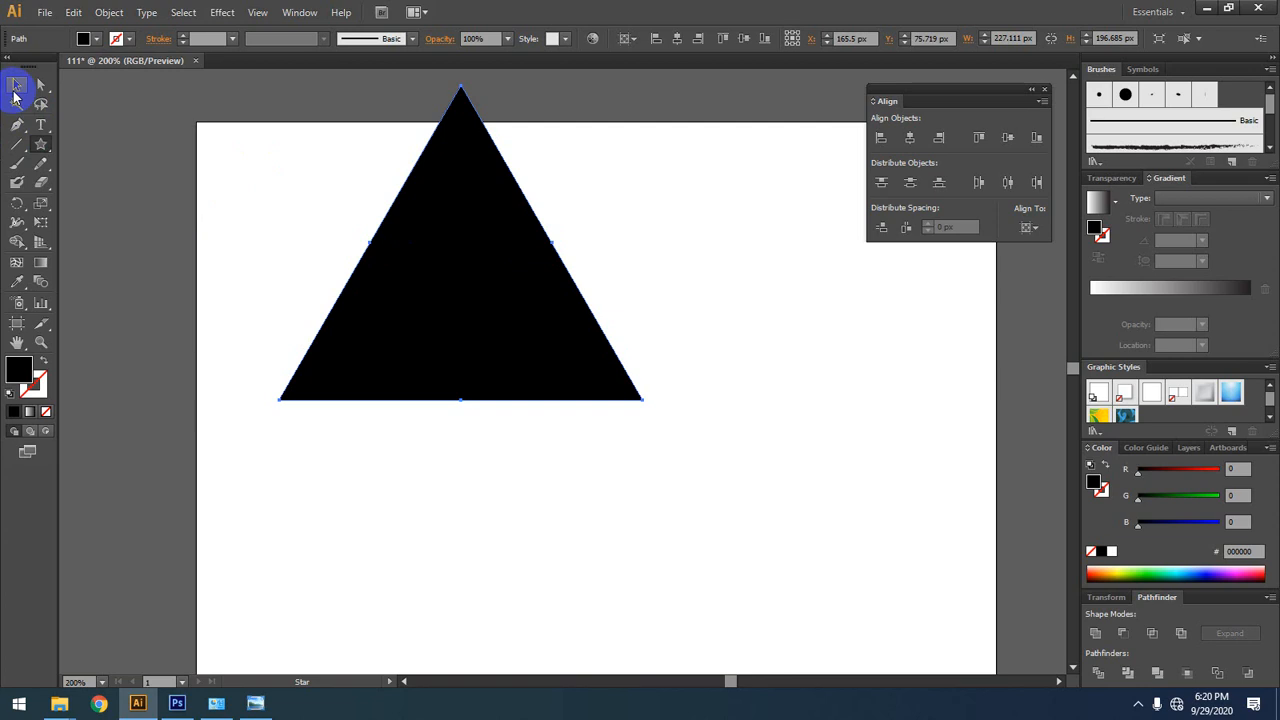
mouse_move(577, 368)
left_mouse_down()
mouse_move(409, 342)
mouse_move(414, 321)
left_mouse_up()
left_click_drag(386, 222, 376, 226)
left_click(17, 84)
left_click(194, 148)
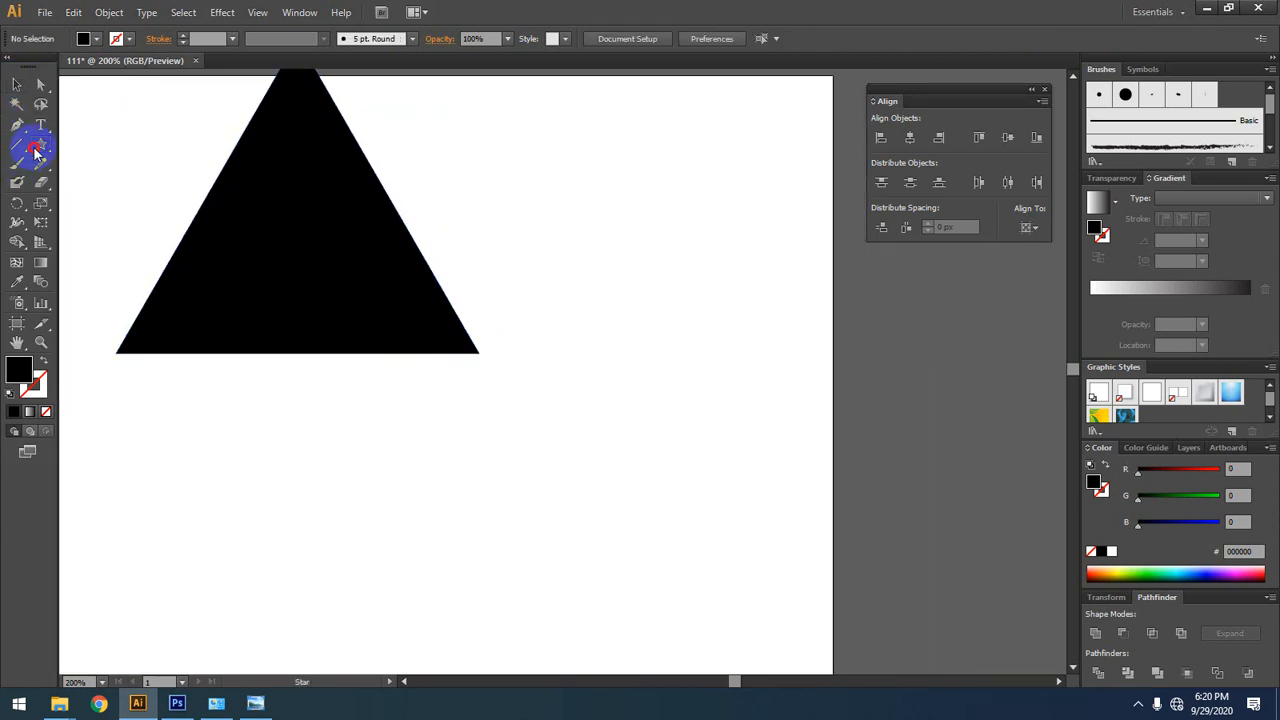
Step: Add a 3-sided polygon with a 100 px radius and move it to the right of the star-tool triangle, with their bases level
left_click_drag(41, 144, 97, 191)
left_click(584, 212)
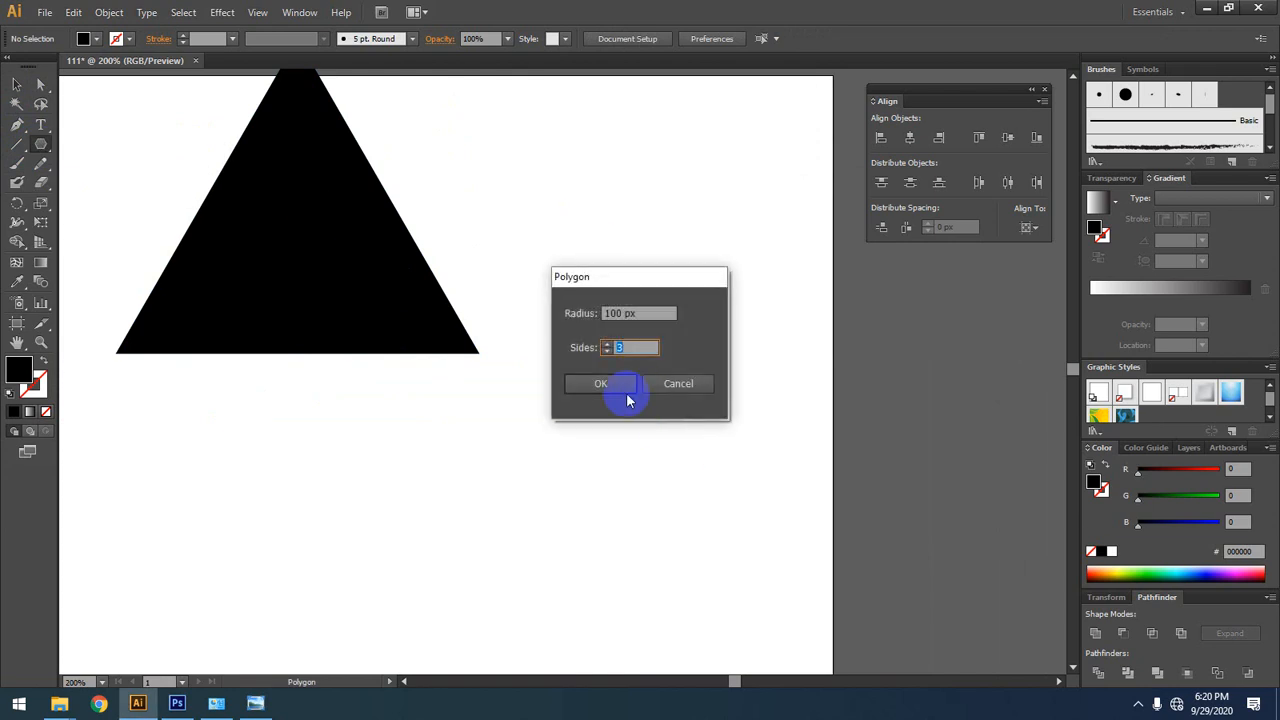
left_click(622, 388)
left_click(17, 84)
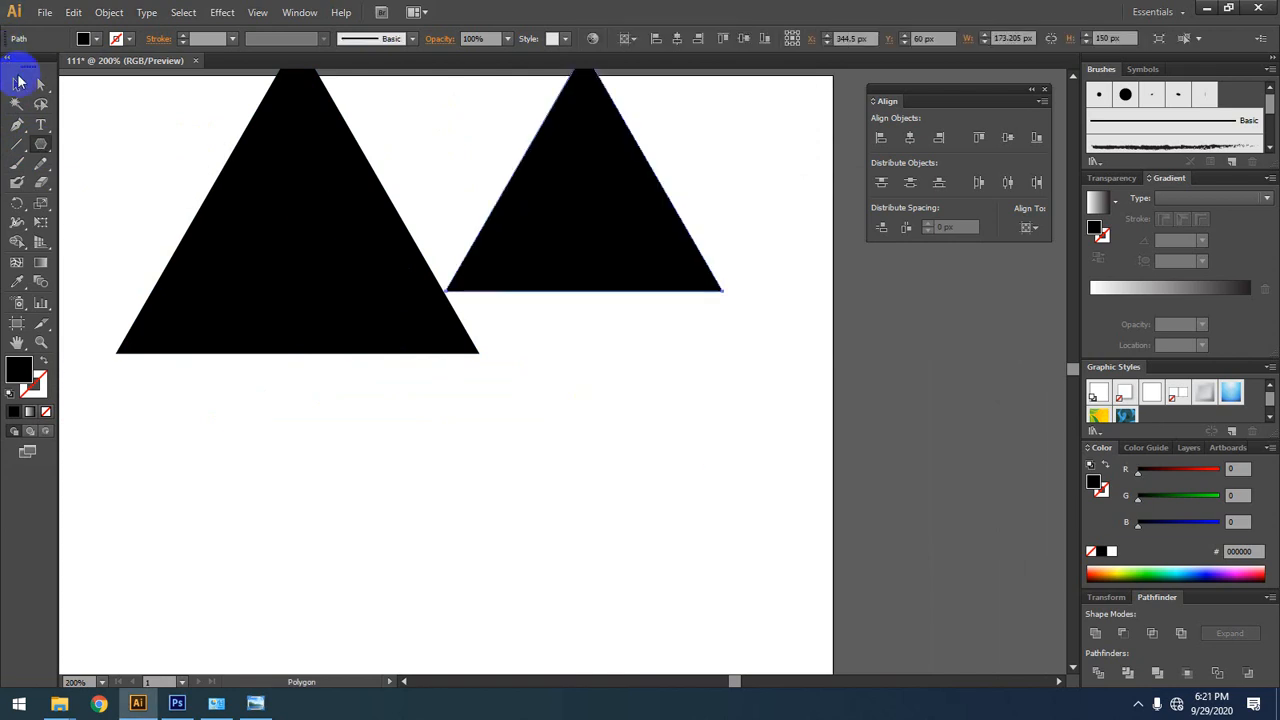
left_click_drag(625, 211, 677, 243)
key("space")
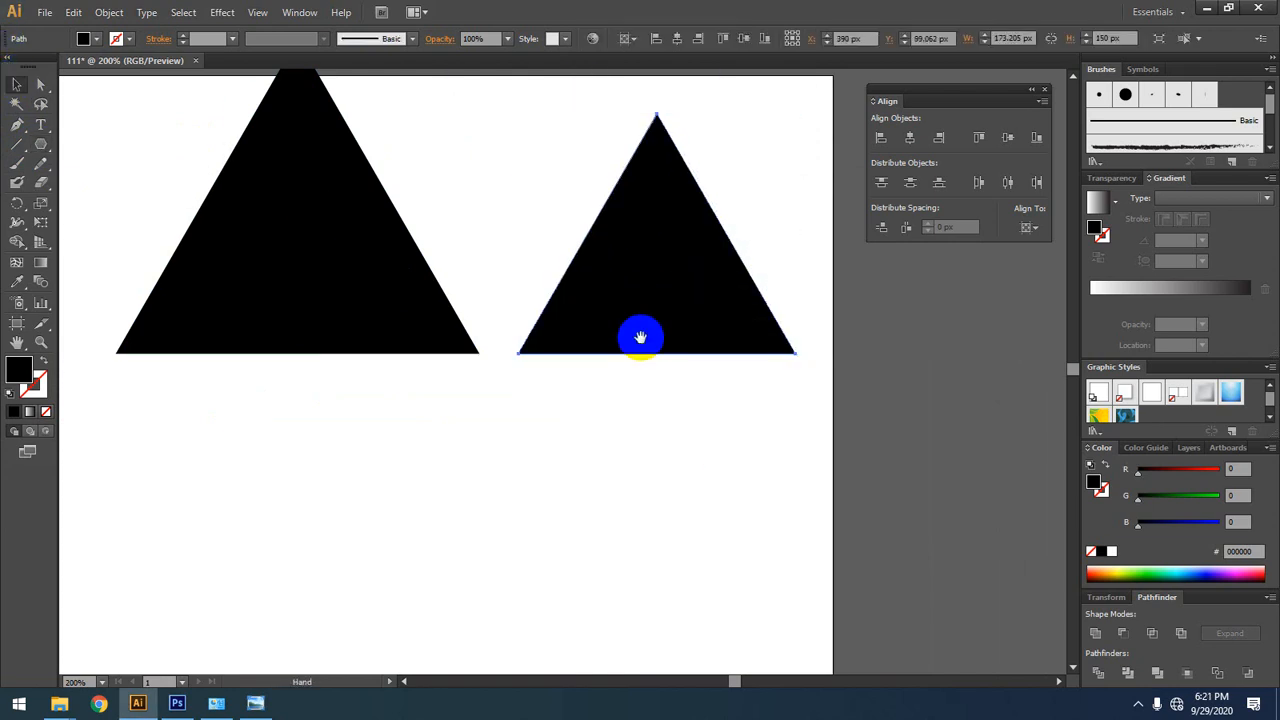
left_click_drag(635, 320, 701, 428)
Step: Select each of the two triangles in turn to compare their anchor points
left_click(477, 360)
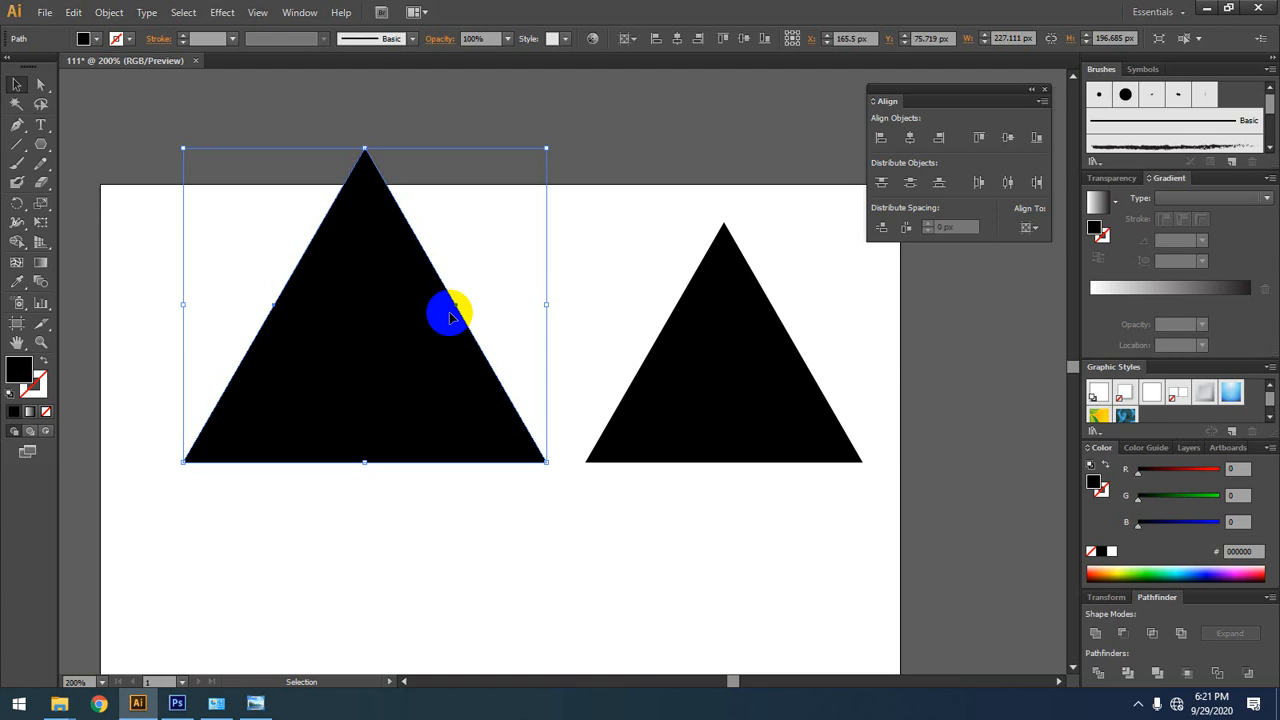
left_click(740, 352)
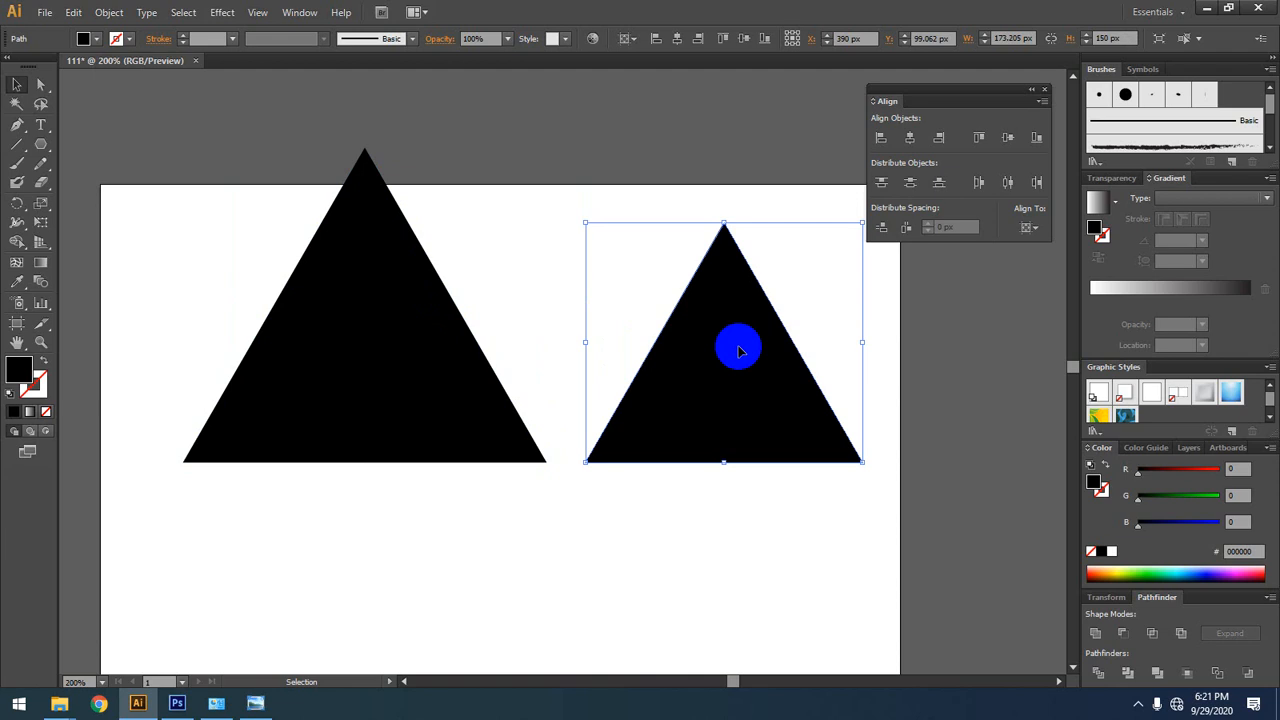
left_click(428, 314)
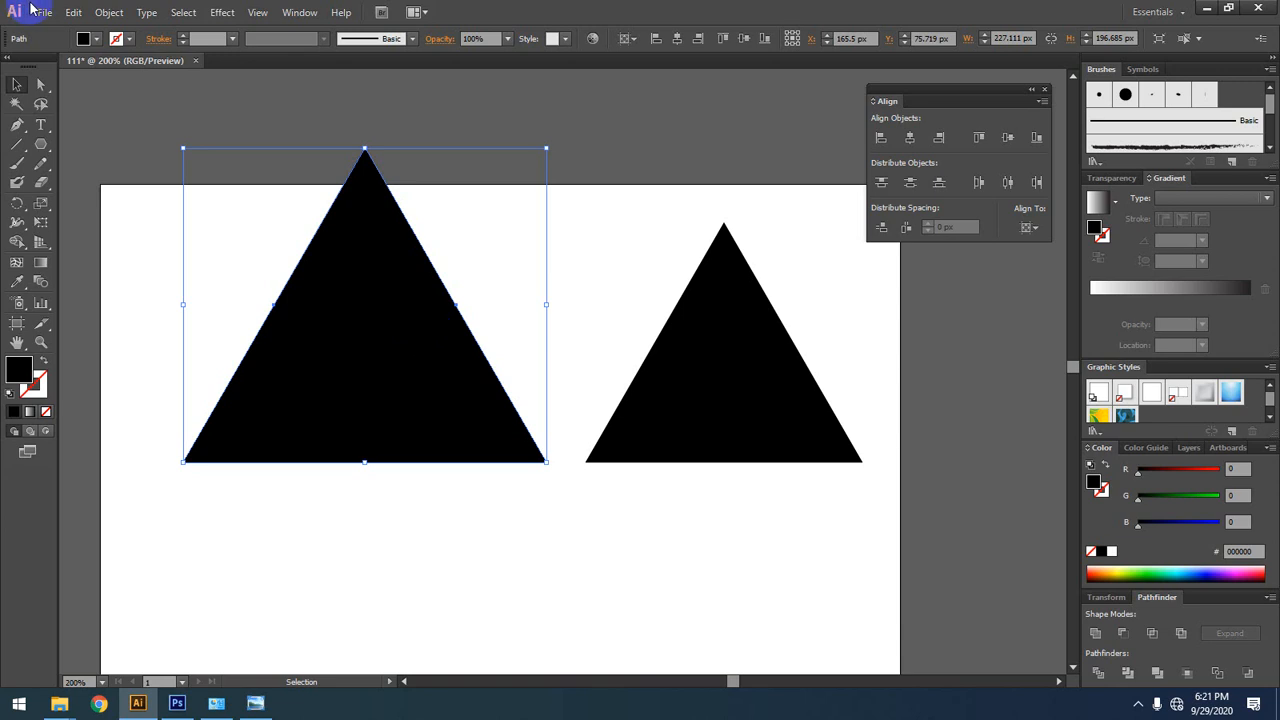
Step: Pull the middle anchor on the larger triangle's right edge outward to about X 303 px, Y 82 px with Direct Selection
left_click(41, 86)
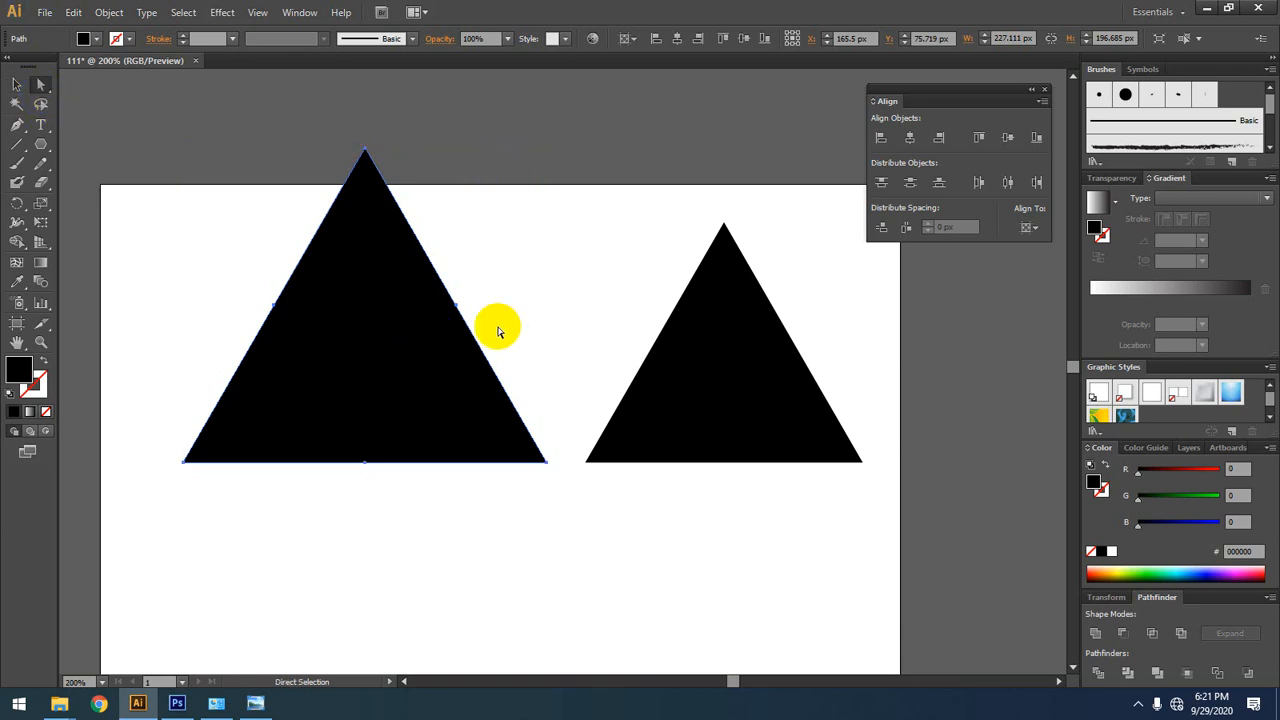
left_click(456, 300)
left_click(456, 305)
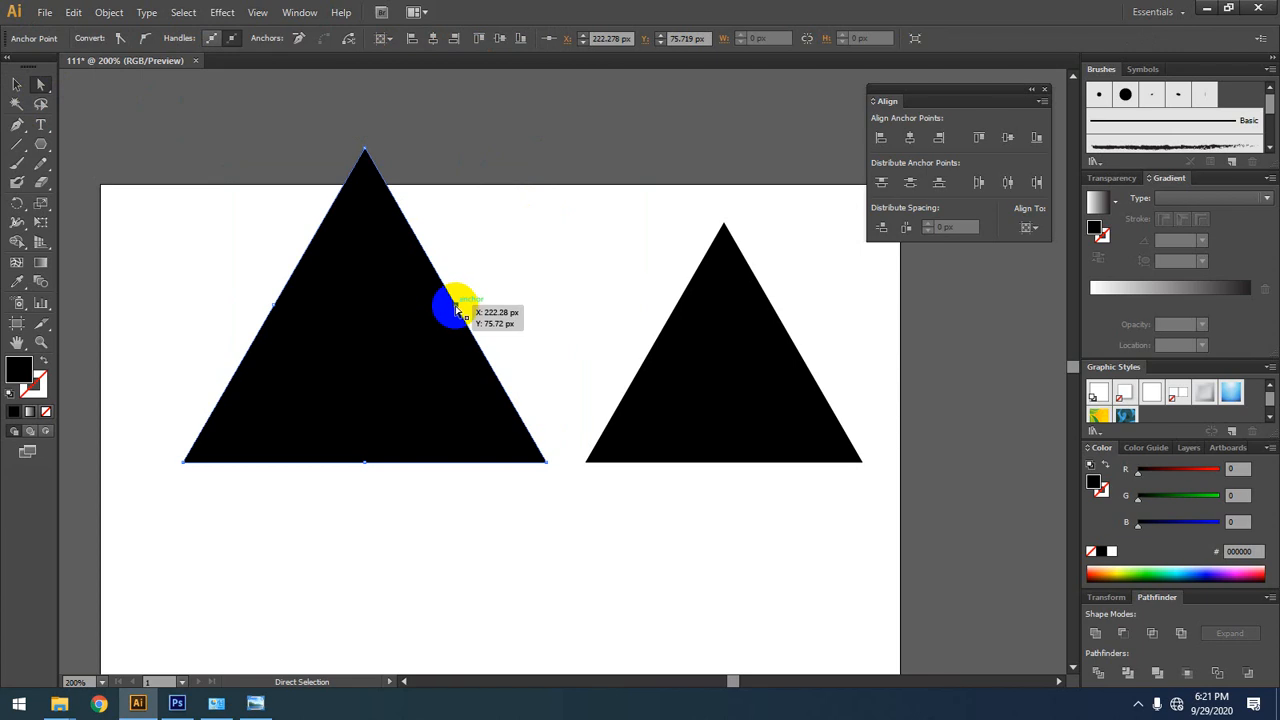
left_click_drag(455, 311, 581, 318)
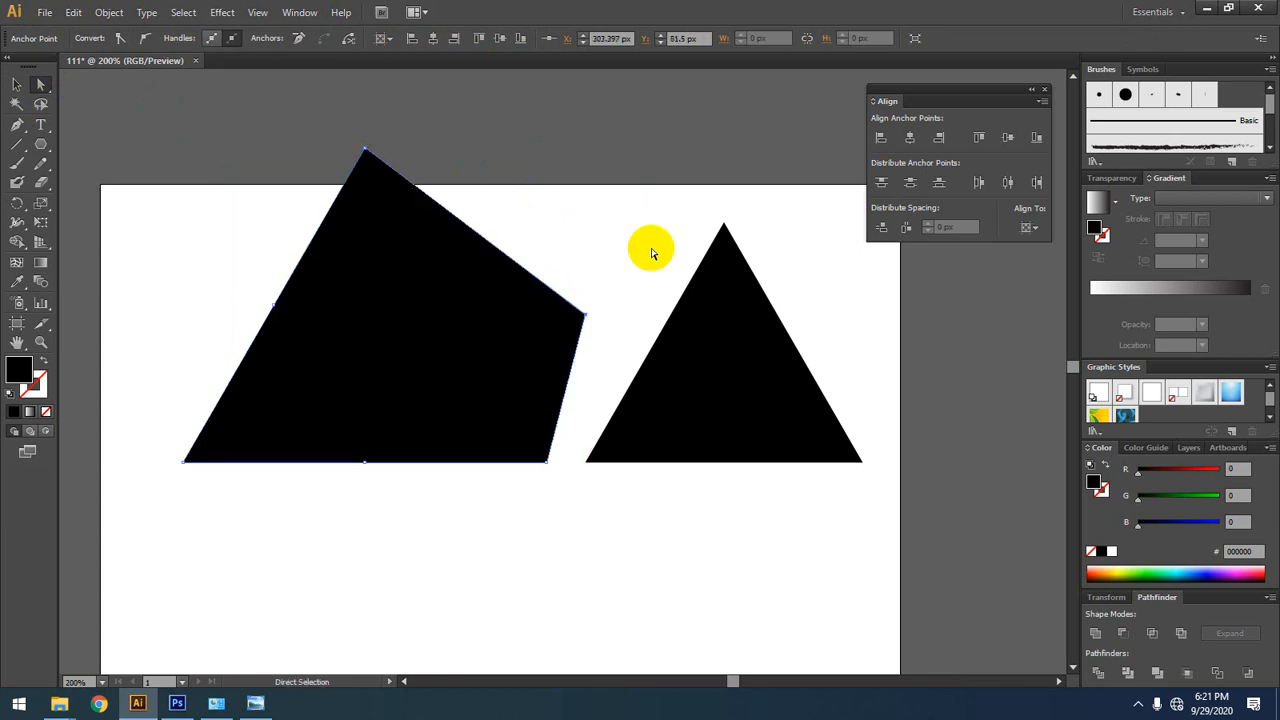
Step: Pull the middle anchor on the larger shape's left edge far outside the artboard, and undo the move
left_click_drag(271, 311, 200, 343)
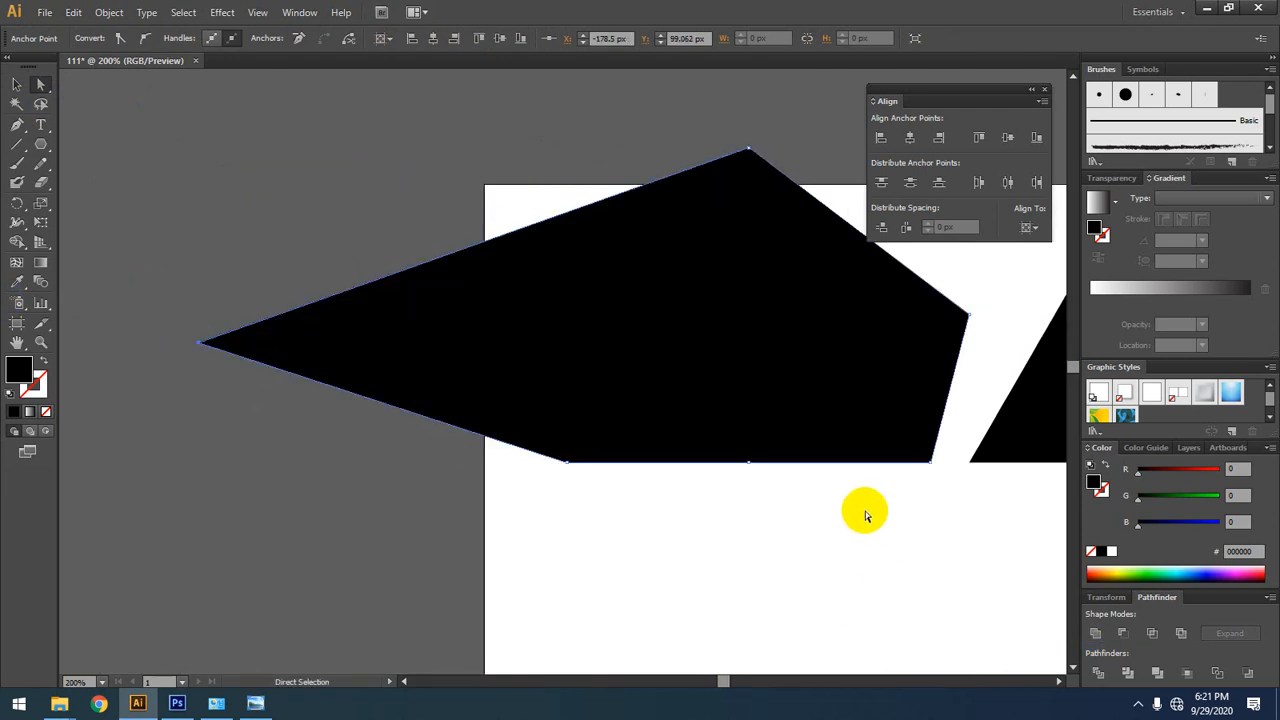
key("ctrl+z")
key("ctrl+z")
key("ctrl+z")
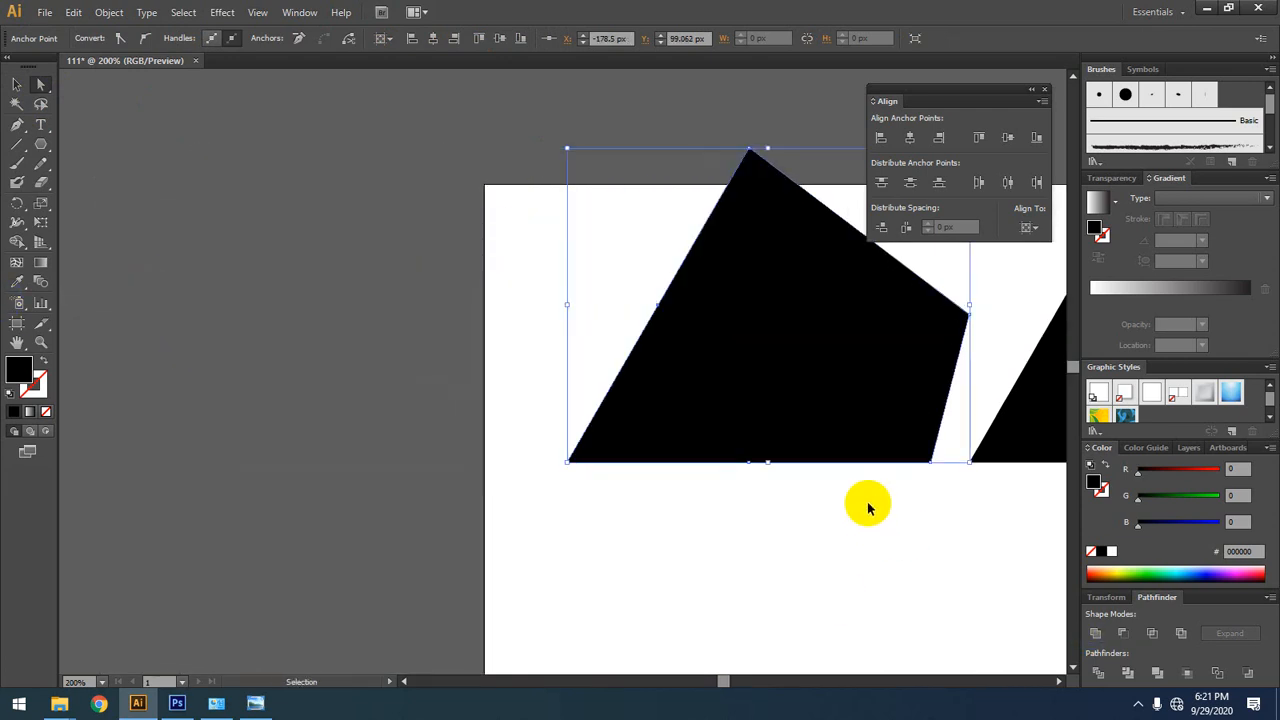
Step: Undo the remaining shape work until the artboard is empty, and switch the shape tool back to Rectangle
key("ctrl+z")
key("ctrl+z")
key("ctrl+z")
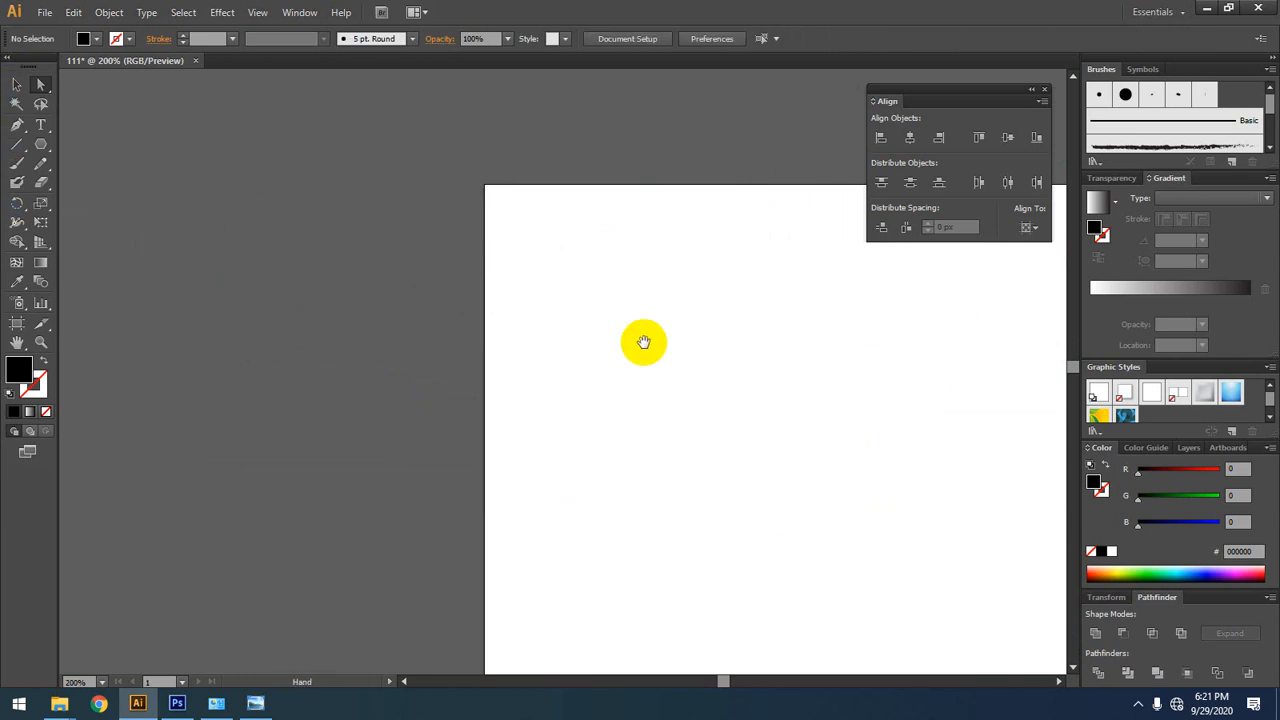
left_click_drag(643, 343, 84, 248)
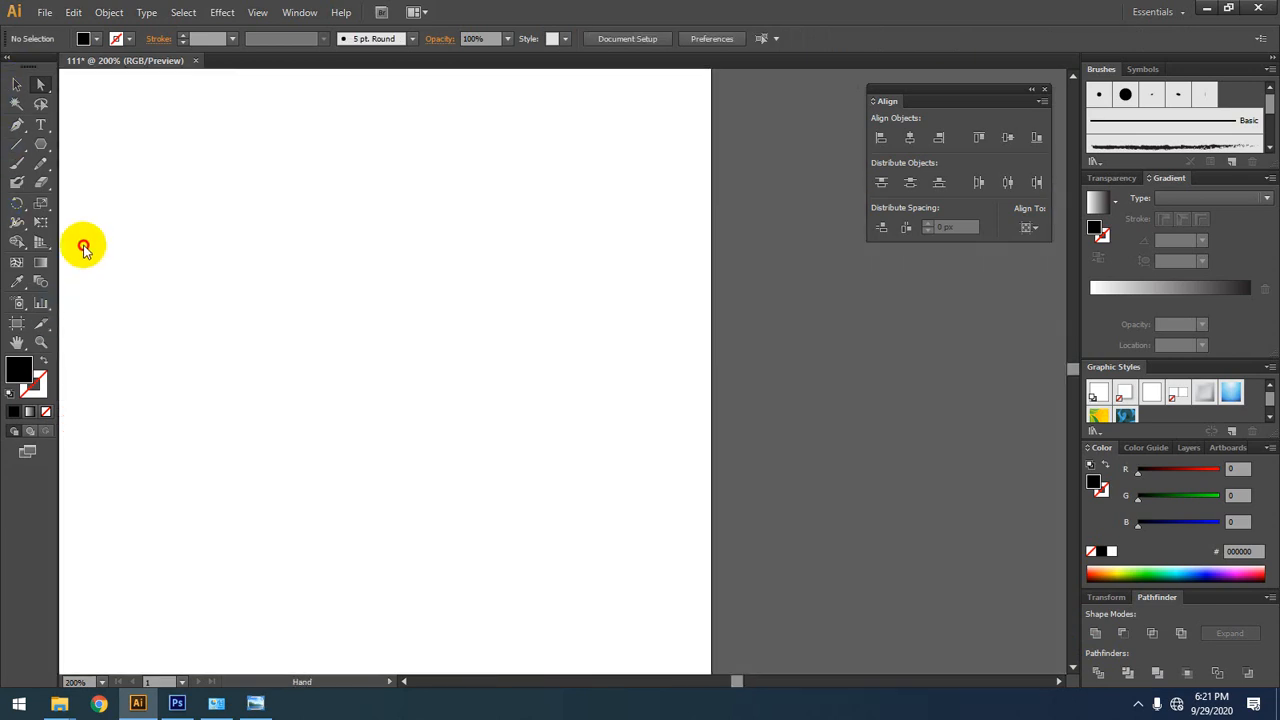
left_click(41, 144)
left_click(120, 143)
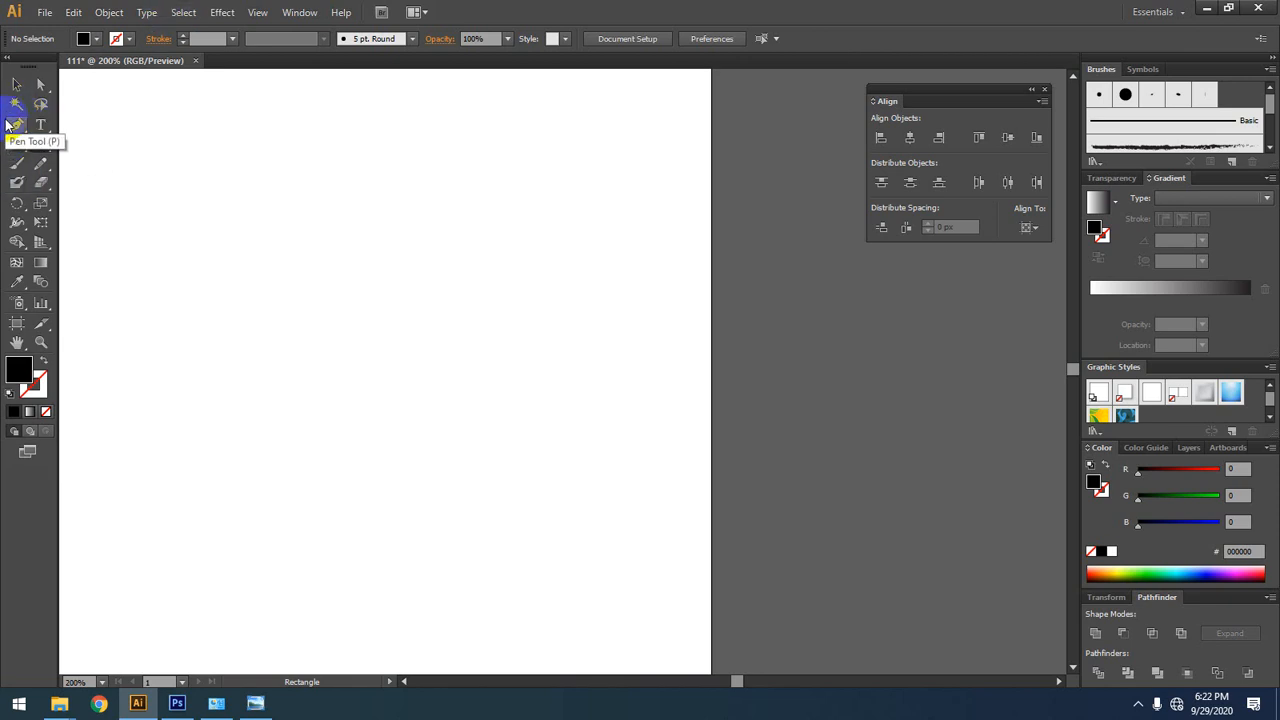
Step: Choose the Pen tool from the group of pen and anchor point tools
left_click(11, 129)
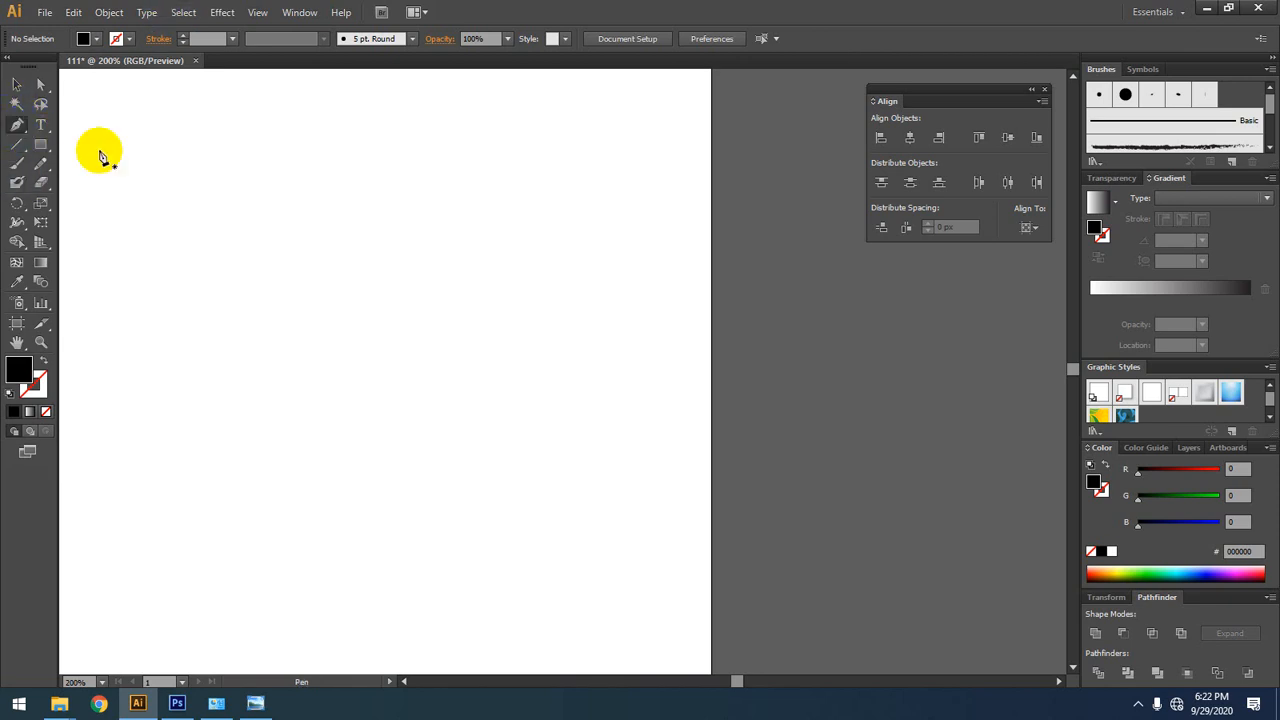
left_click(20, 131)
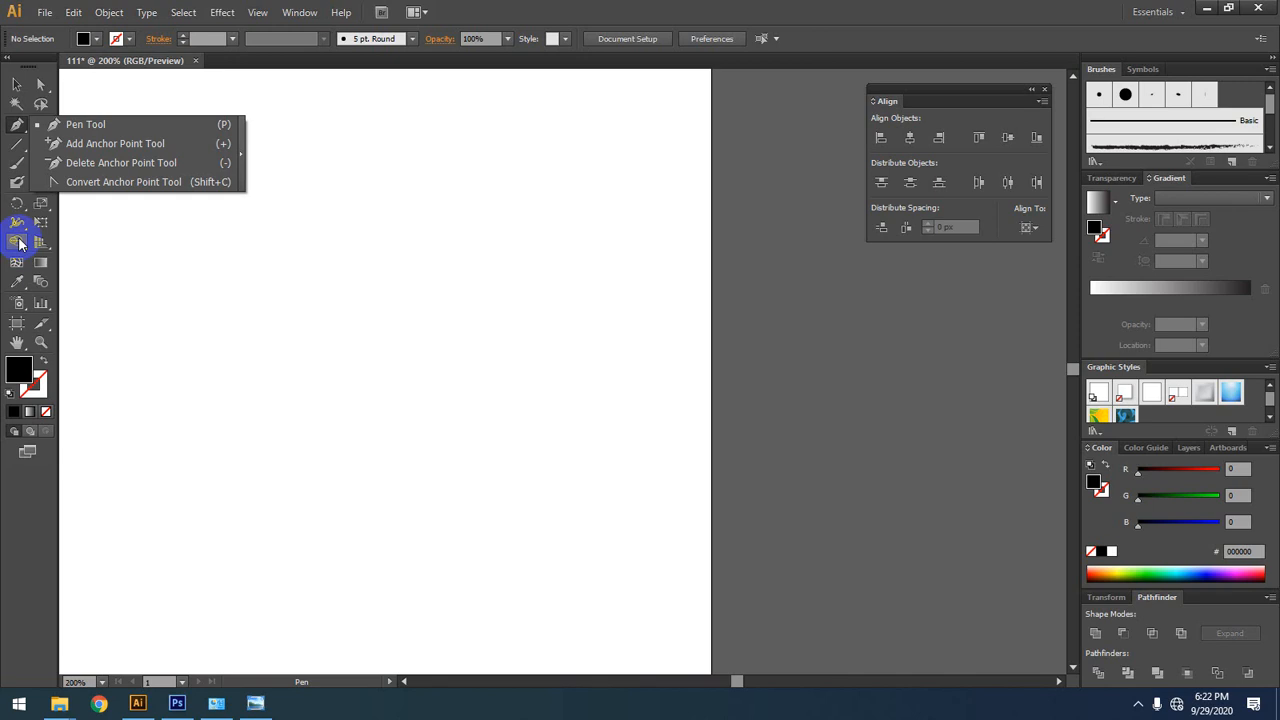
left_click(65, 125)
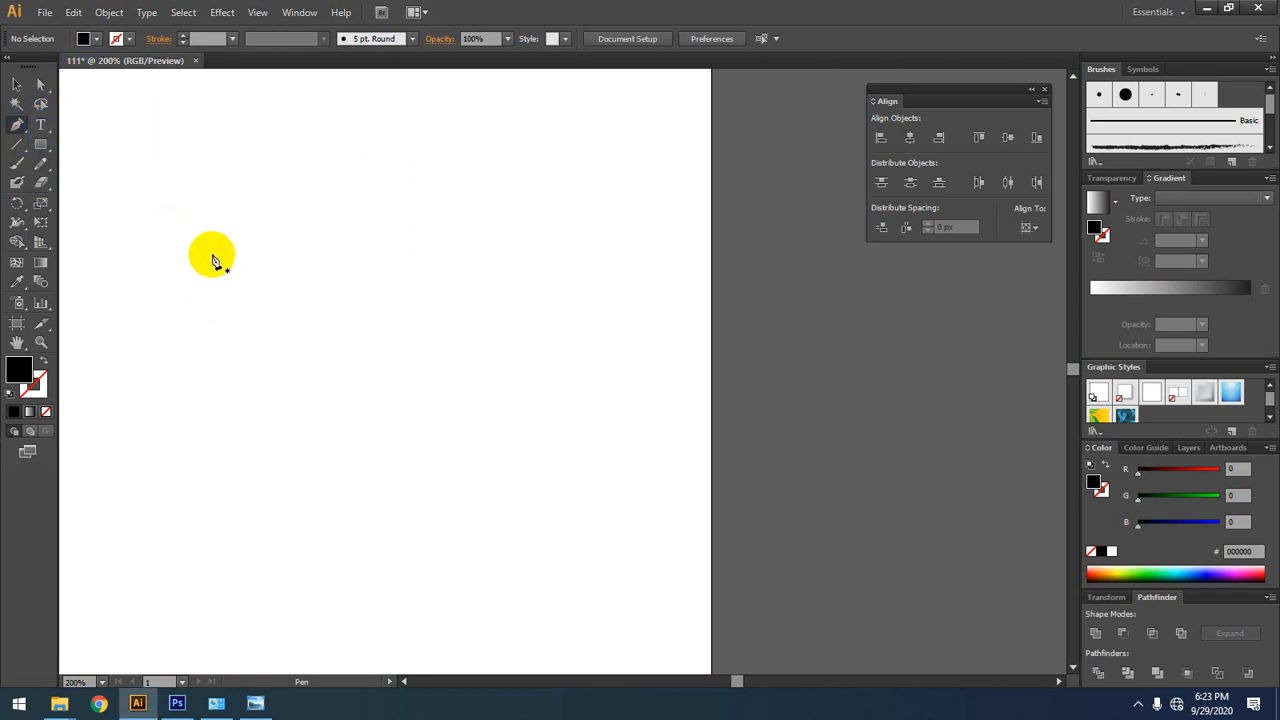
key("ctrl+space")
left_click_drag(212, 255, 405, 330)
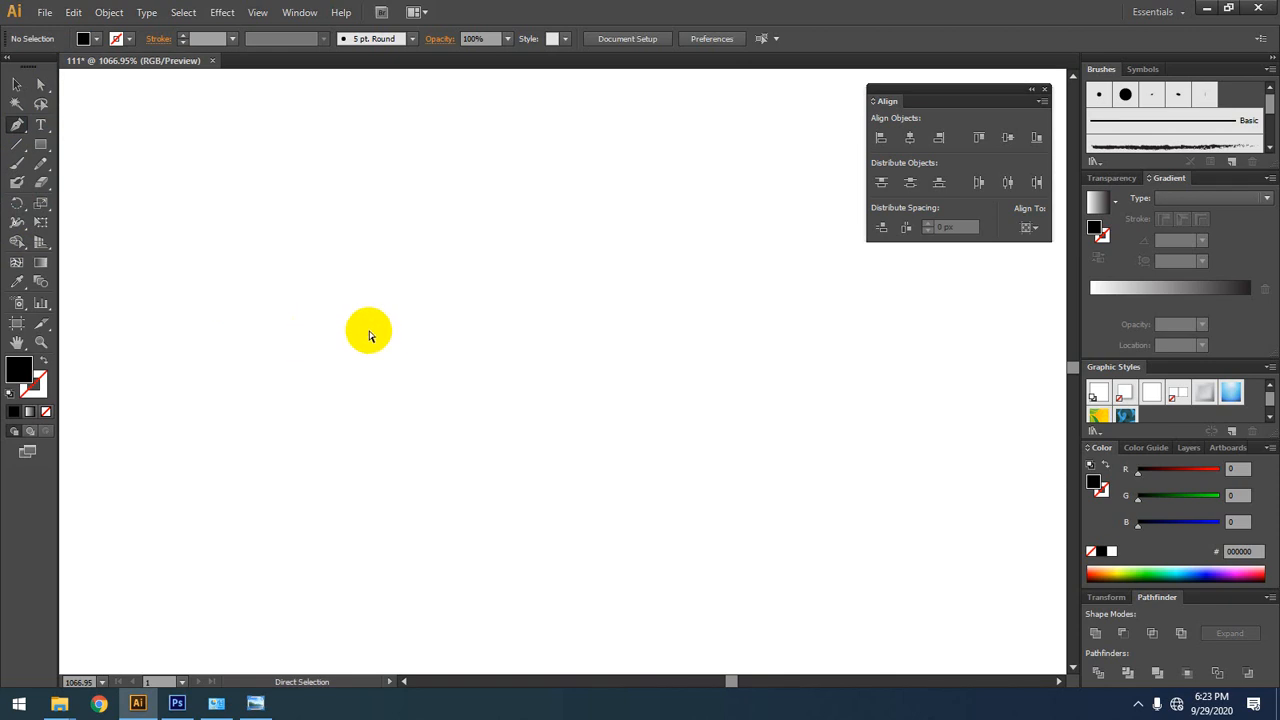
key("alt+space")
left_click(382, 331)
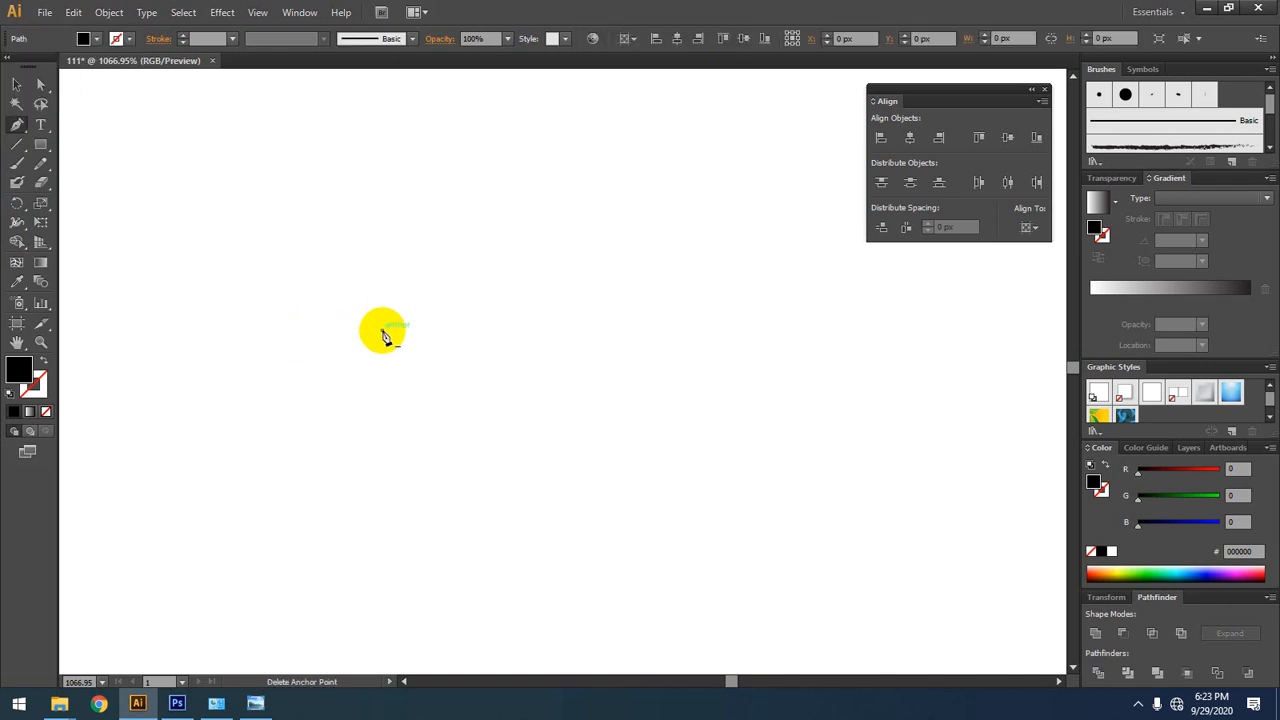
scroll(382, 331, "down", 8)
scroll(382, 331, "up", 2)
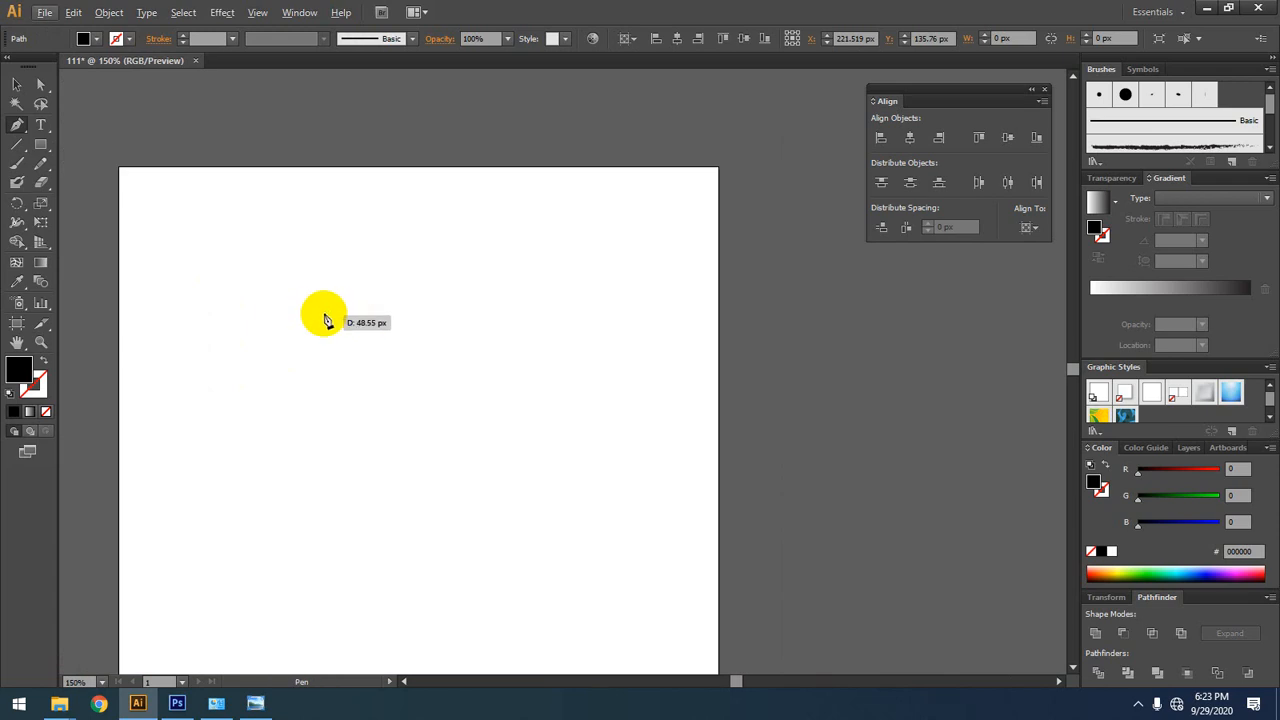
left_click(333, 311, "ctrl")
scroll(219, 368, "up", 1)
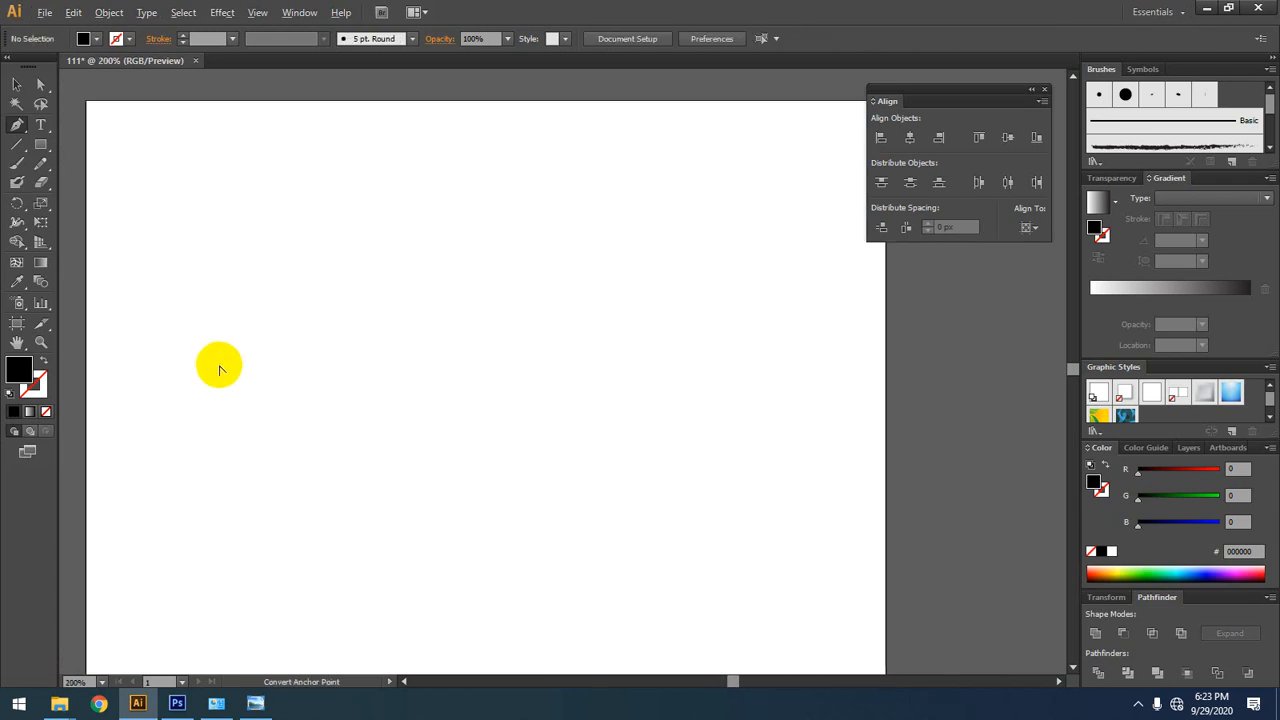
Step: Draw an open straight-sided Pen path from about X 51, Y 179.5 px through X 361.5, Y 36.5 px to X 349.5, Y 299.5 px
key("space")
left_click_drag(457, 403, 459, 372)
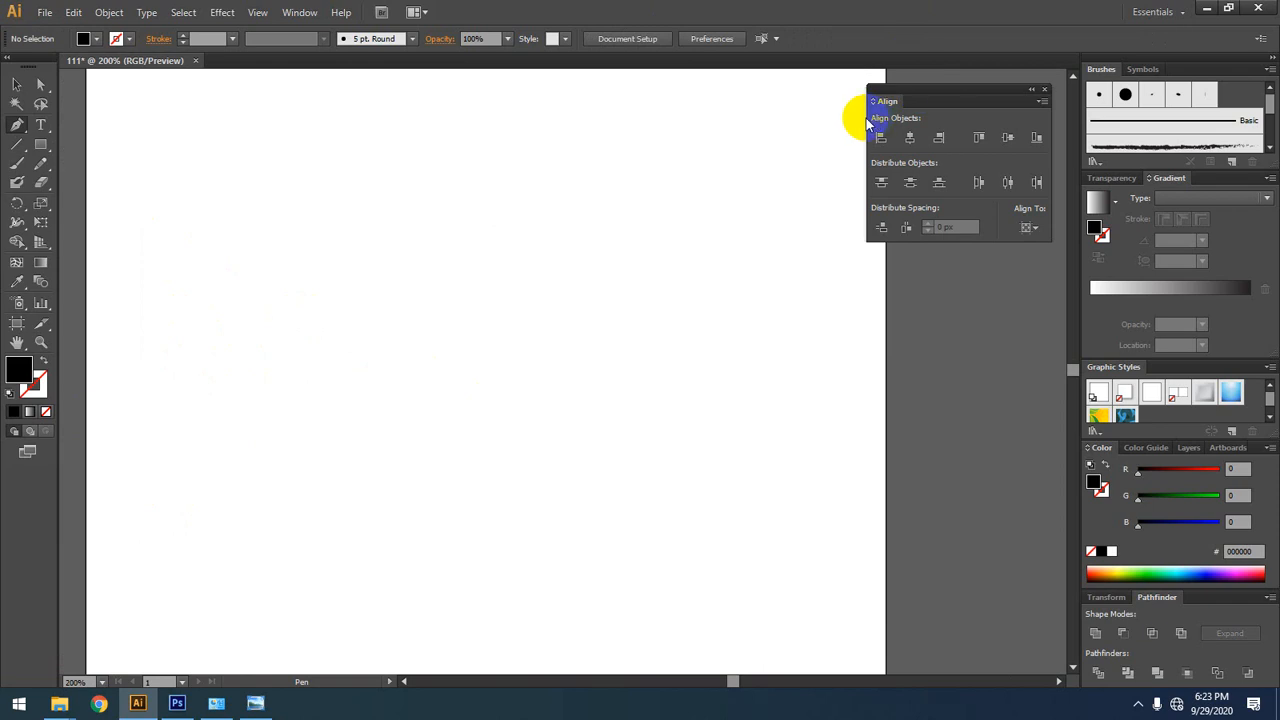
left_click(167, 350)
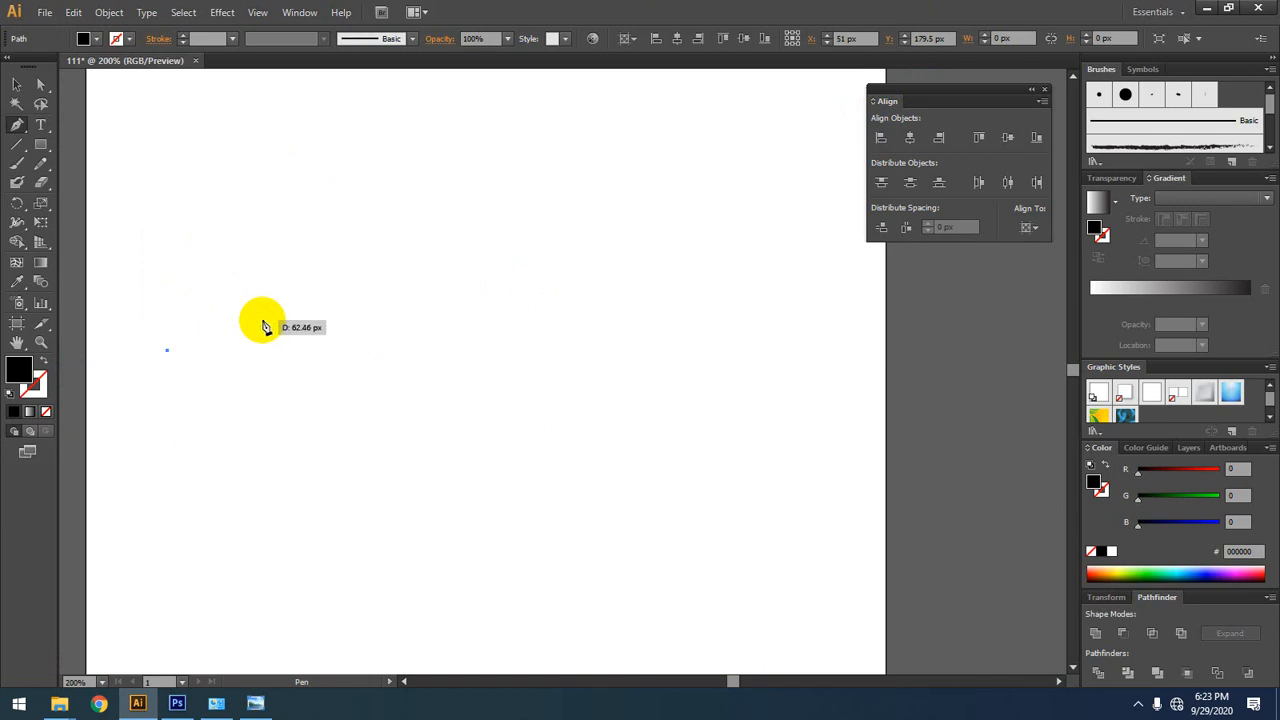
left_click(664, 123)
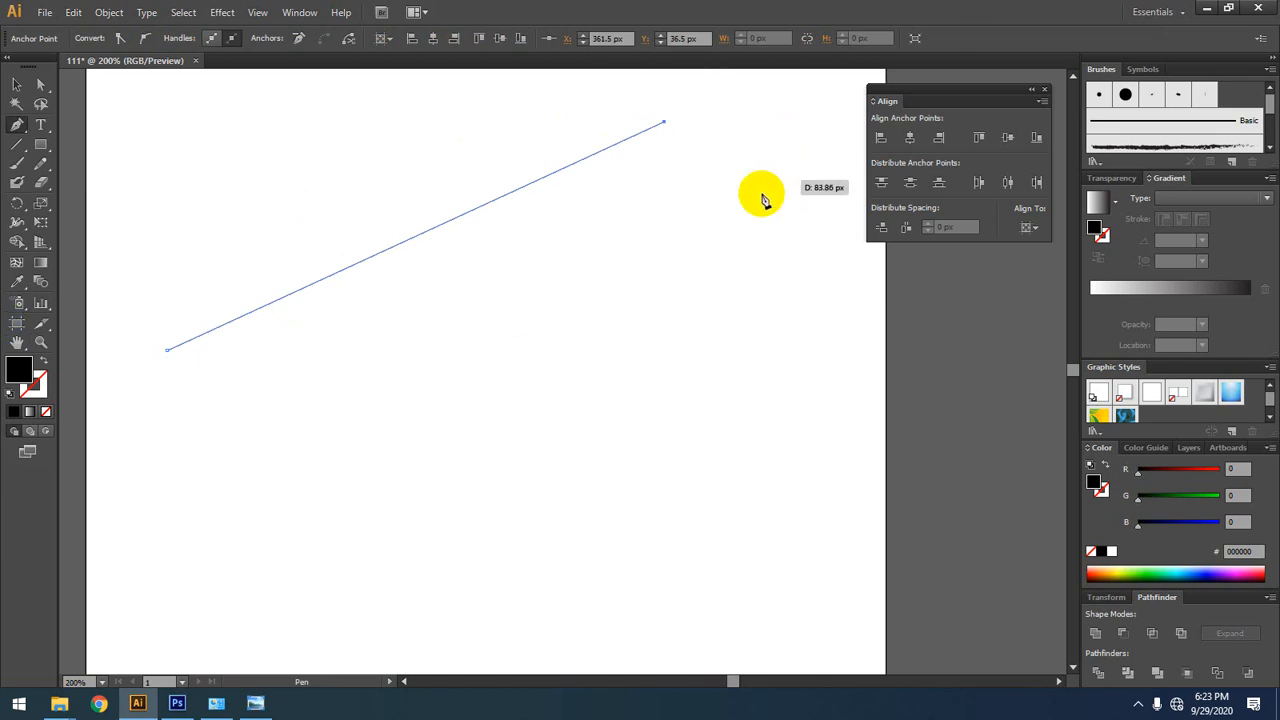
left_click(645, 535)
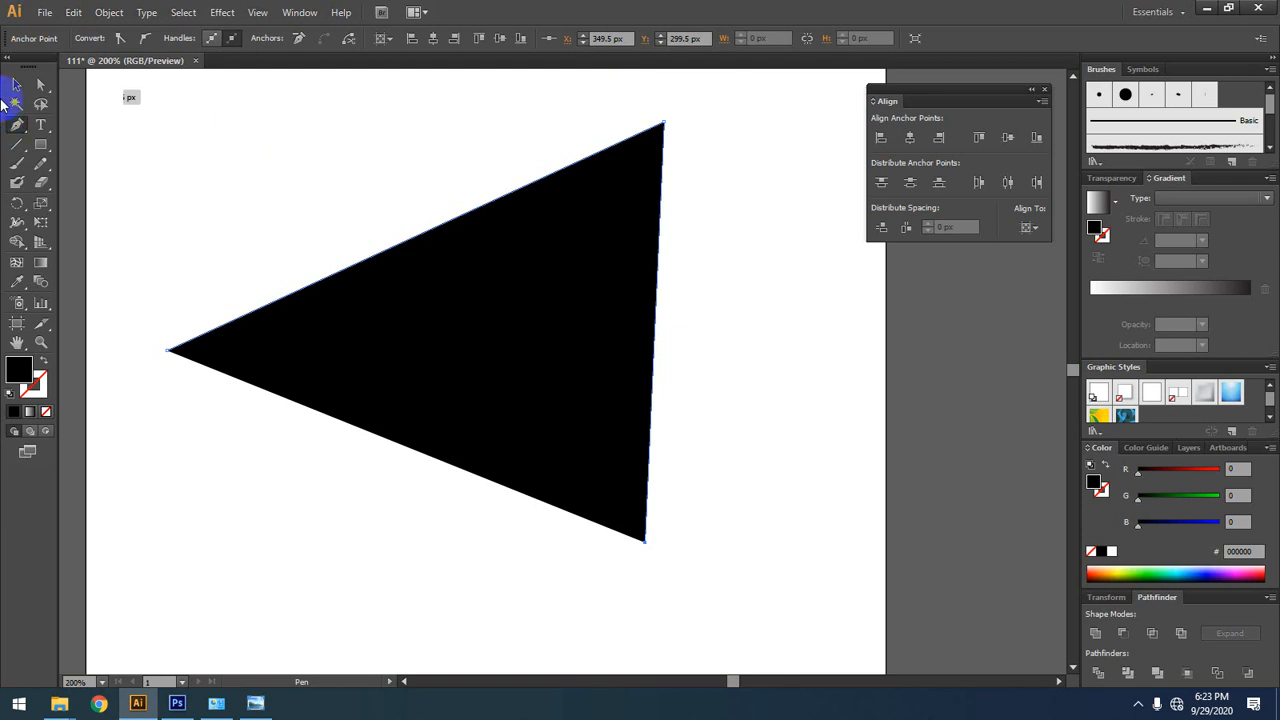
Step: Swap the path's fill and stroke back and forth, ending with no fill and a black stroke
left_click(40, 364)
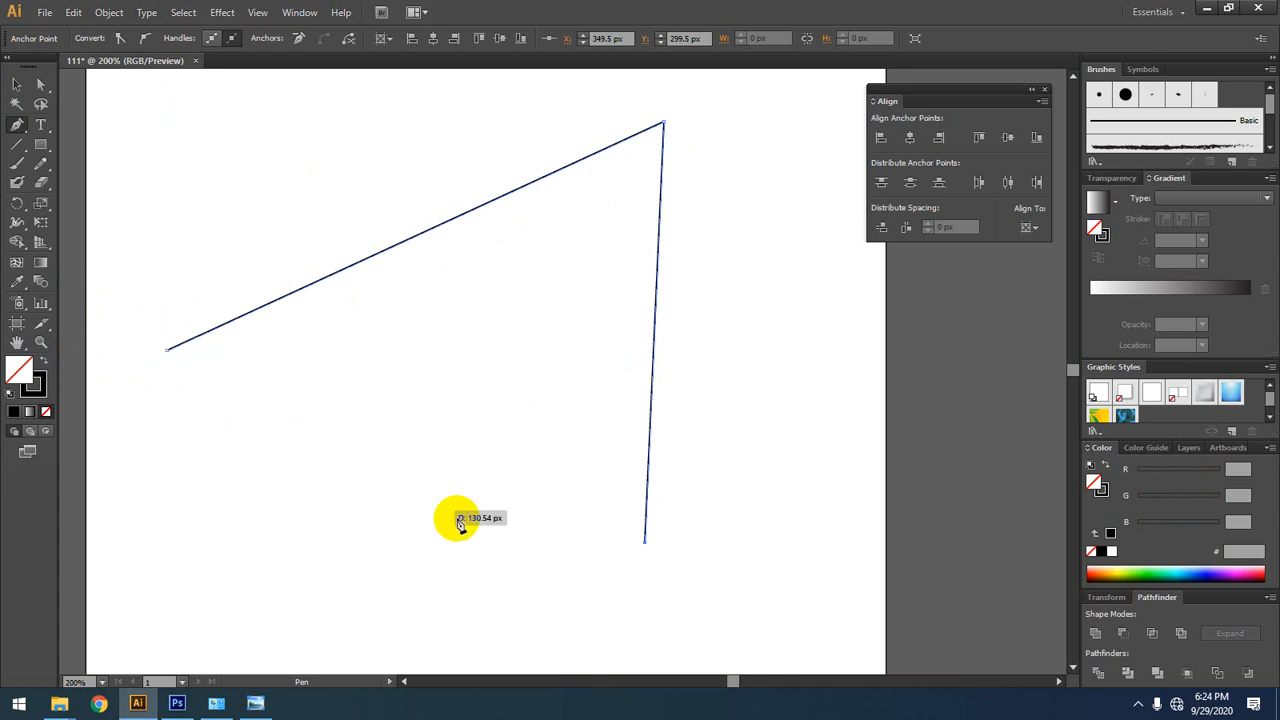
left_click(44, 363)
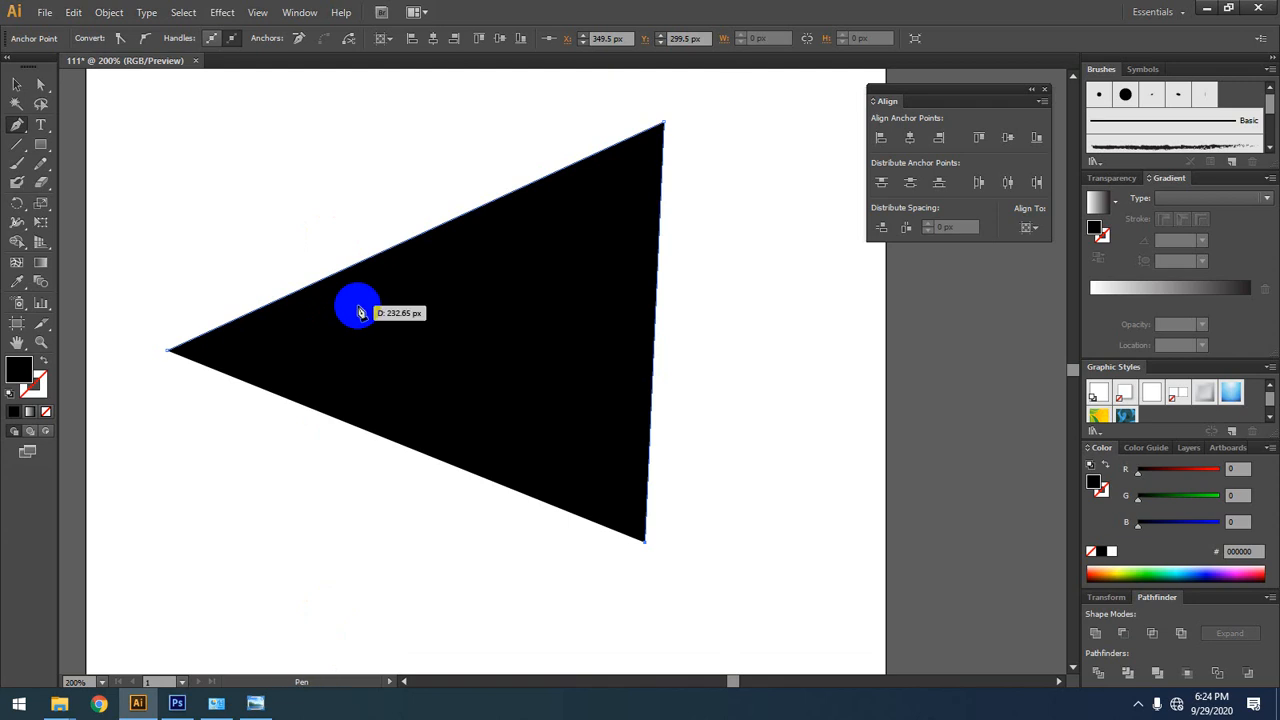
left_click(44, 360)
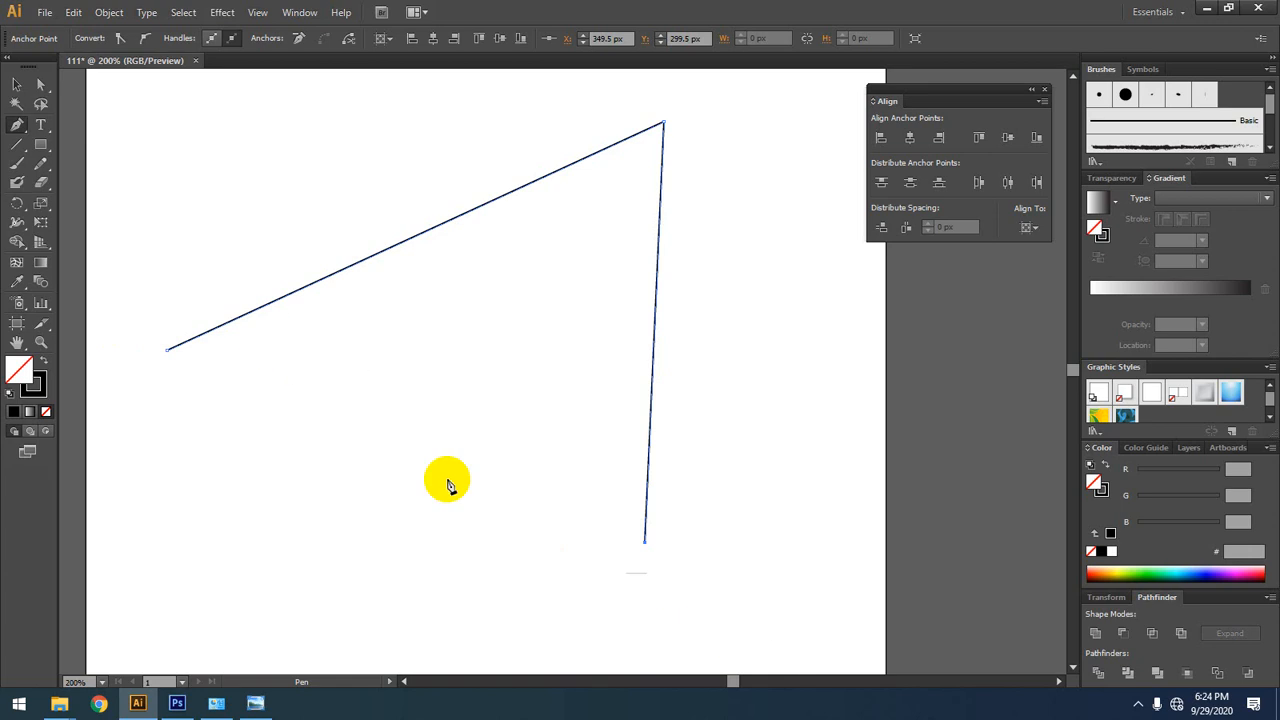
Step: Close the path into a triangle at its starting anchor, undo the closing segment, and close it again
left_click(169, 352)
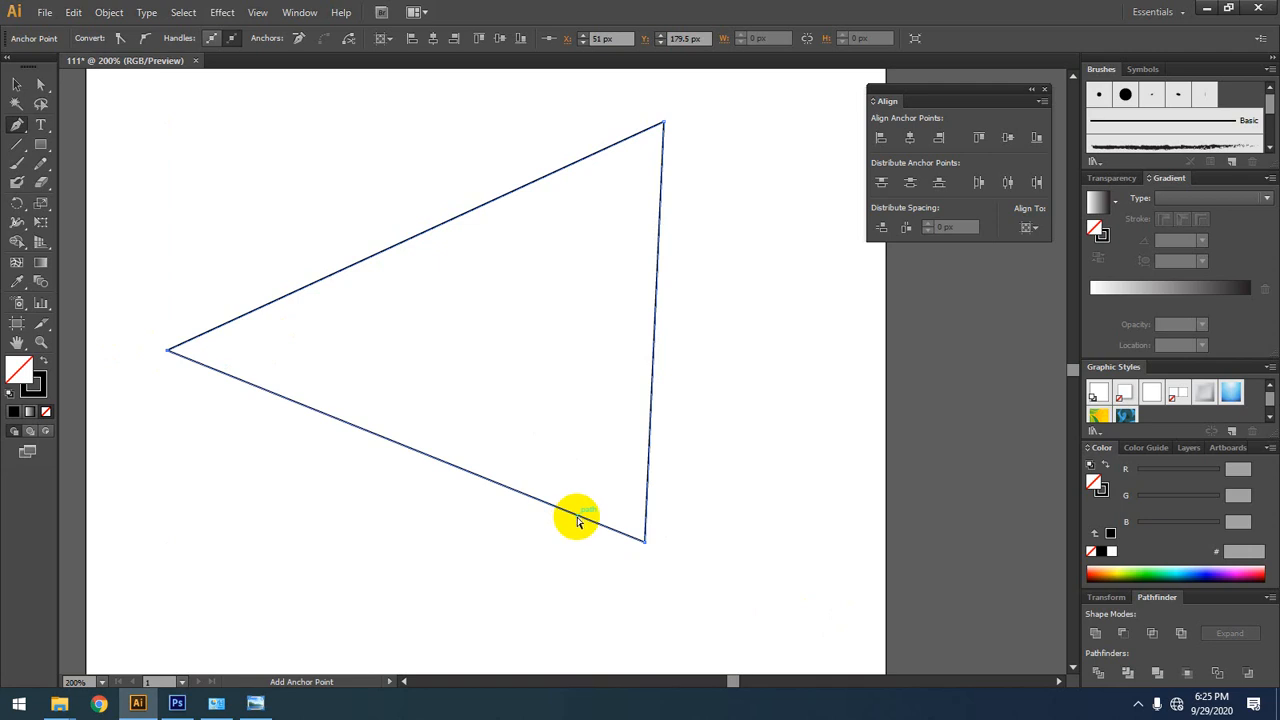
key("ctrl+z")
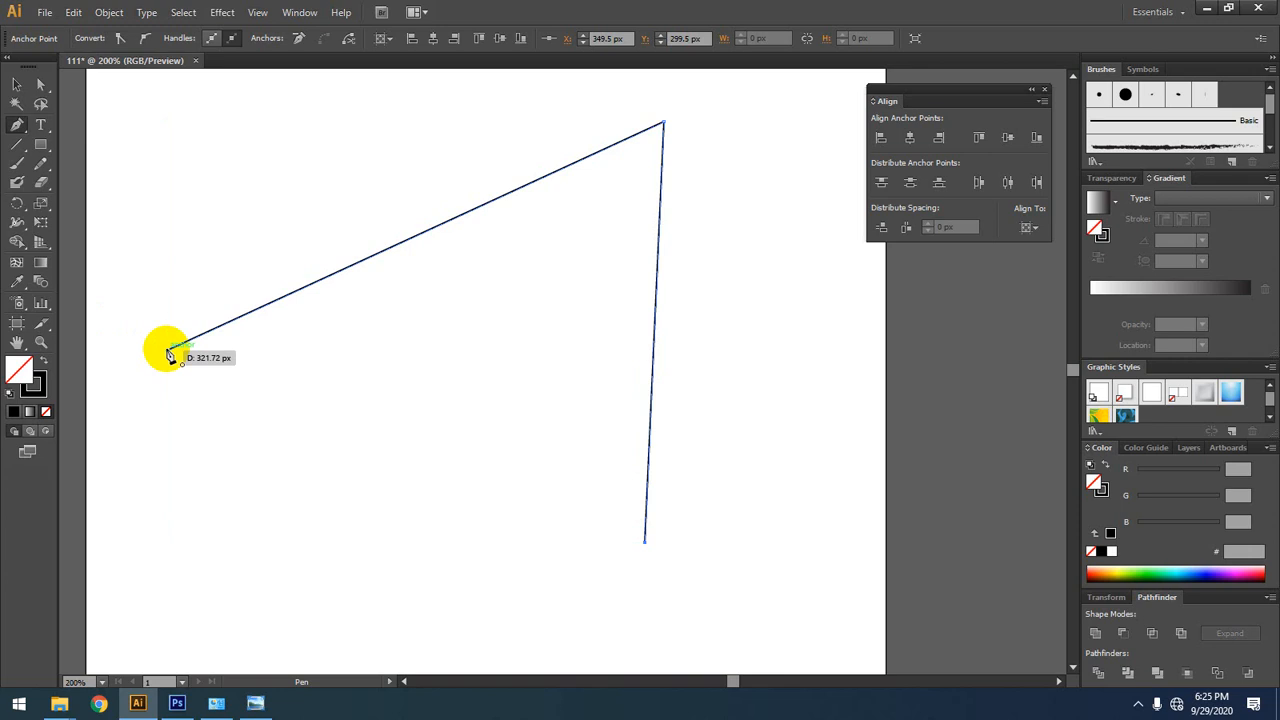
left_click(170, 352)
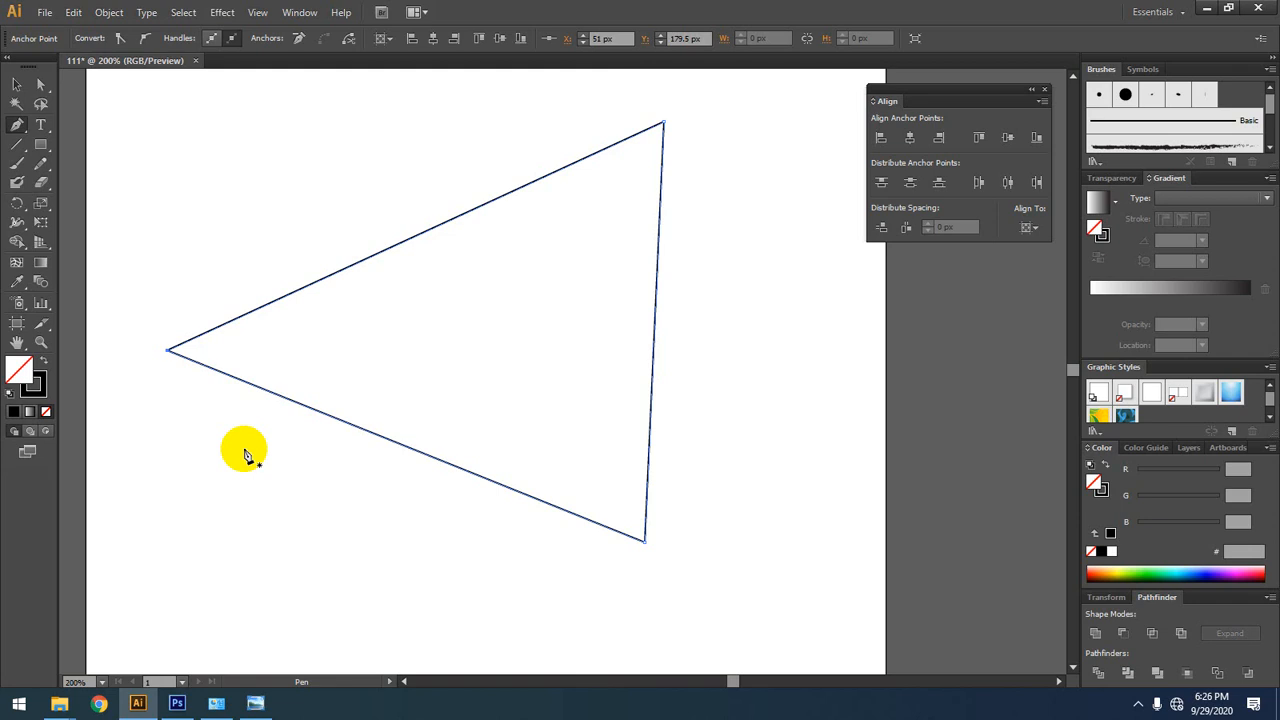
Step: Select the outlined triangle and delete it
left_click(17, 88)
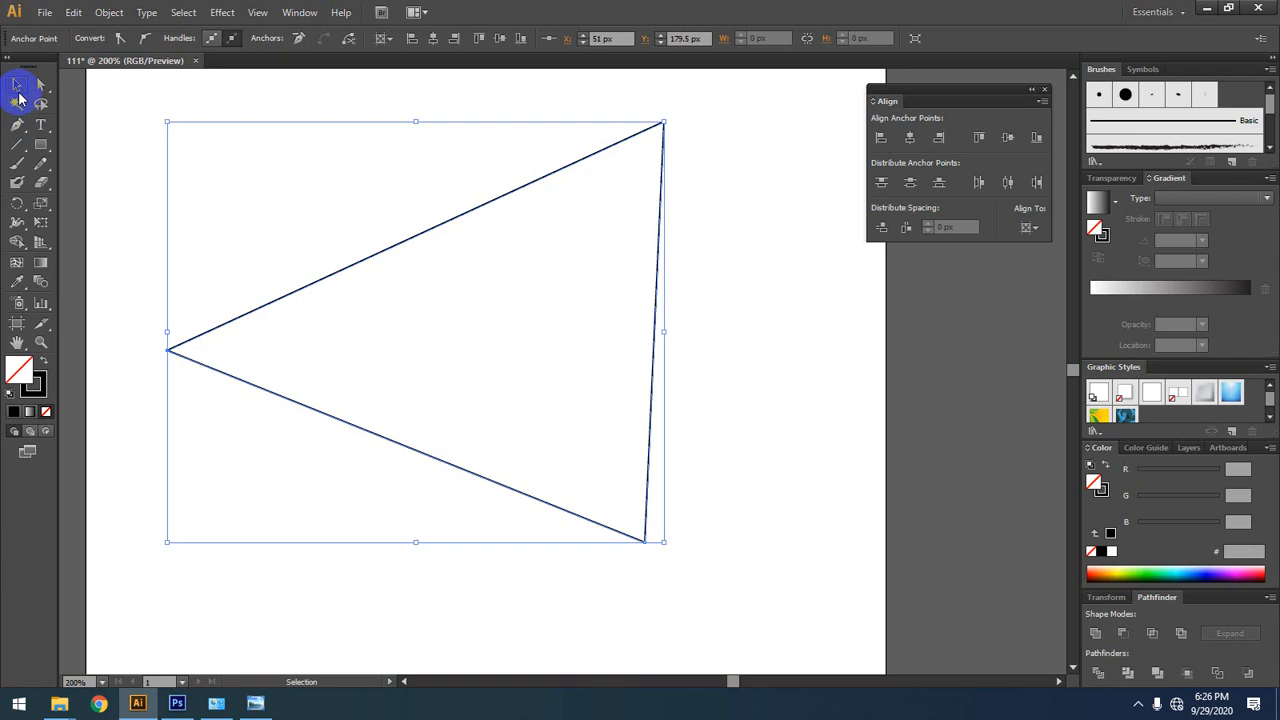
left_click(334, 422)
key("Delete")
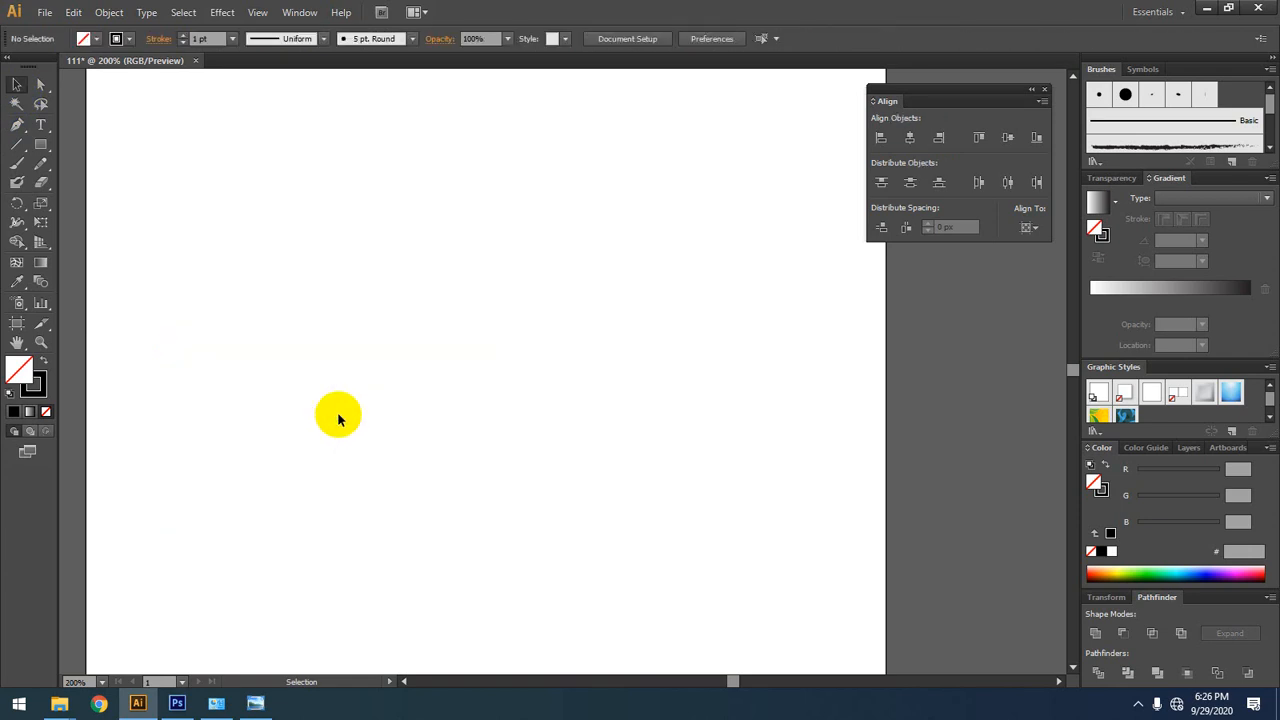
Step: Draw a Pen arch from about X 88.5, Y 162 px to X 343, Y 55 px, pulling the end anchor's handle down and outward
left_click(17, 124)
left_click(227, 322)
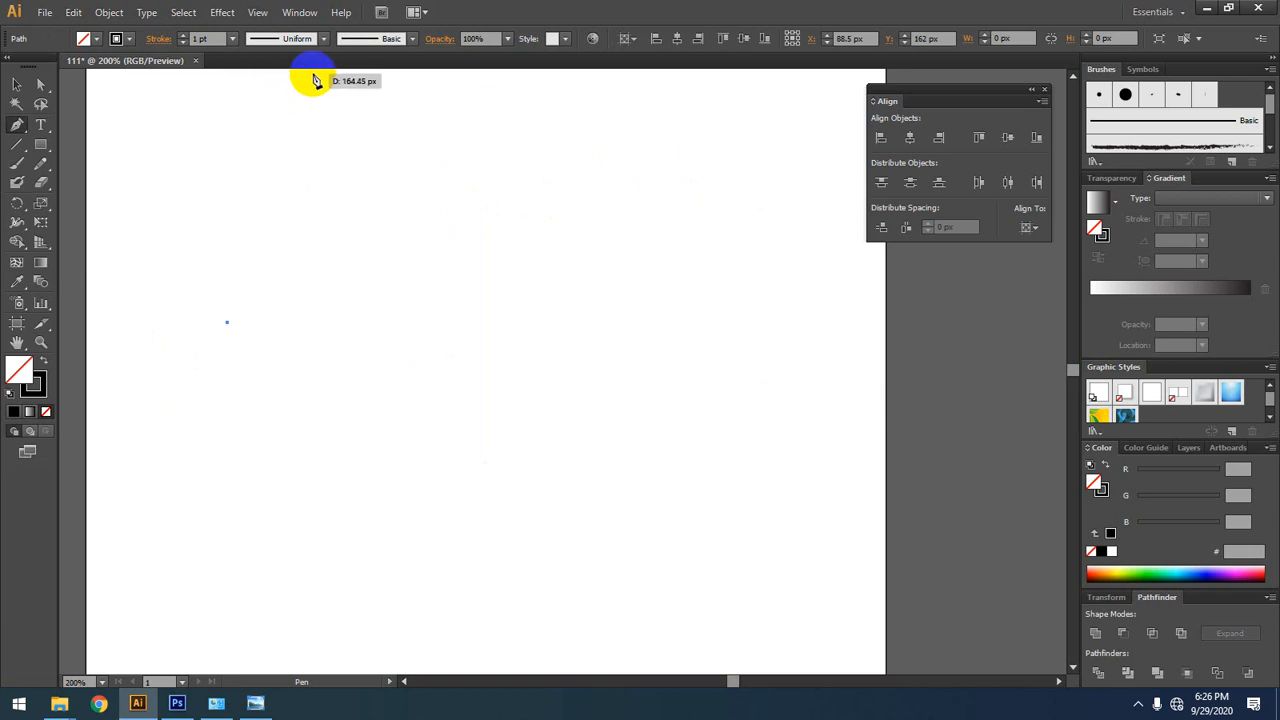
left_click(634, 152)
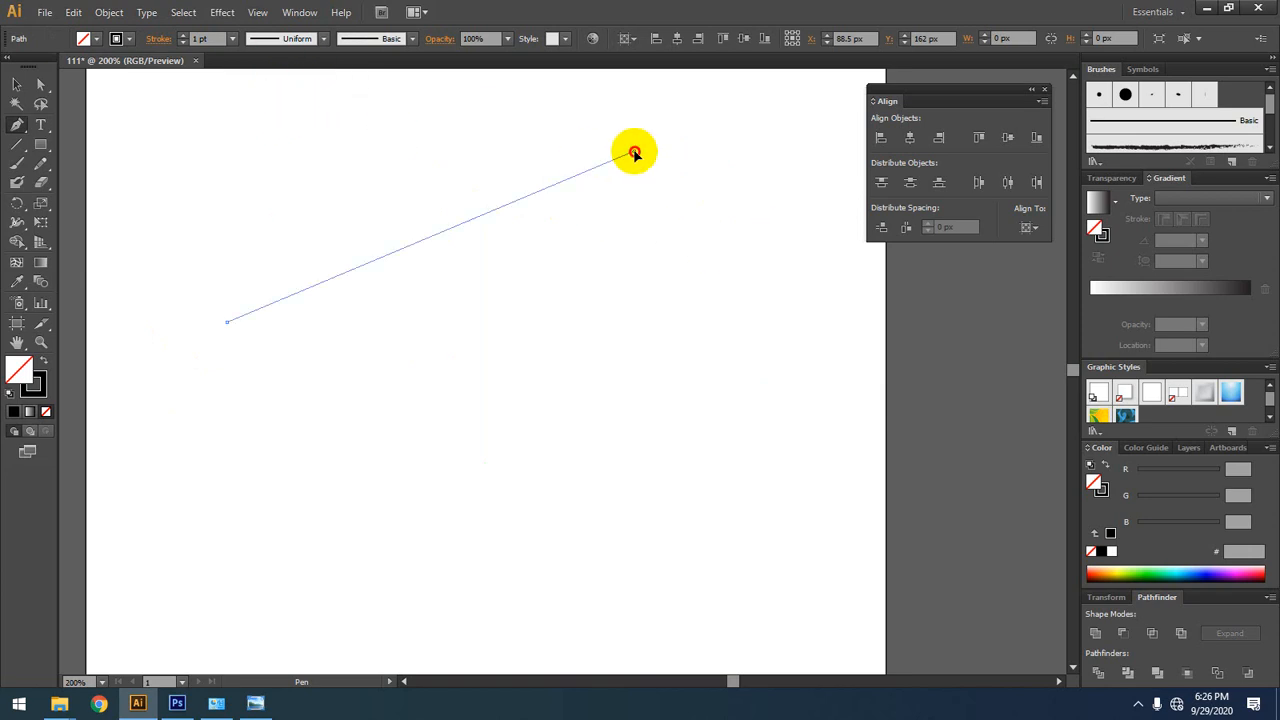
left_click_drag(634, 152, 653, 158)
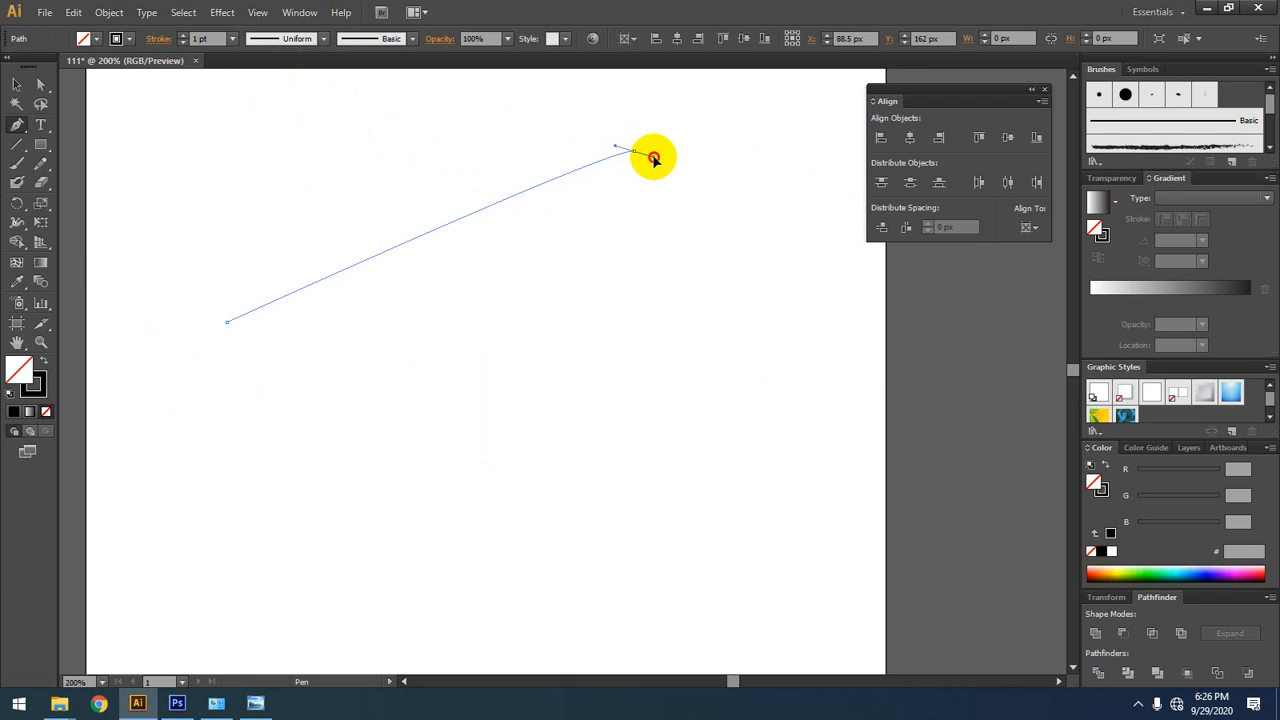
left_click_drag(653, 158, 633, 427)
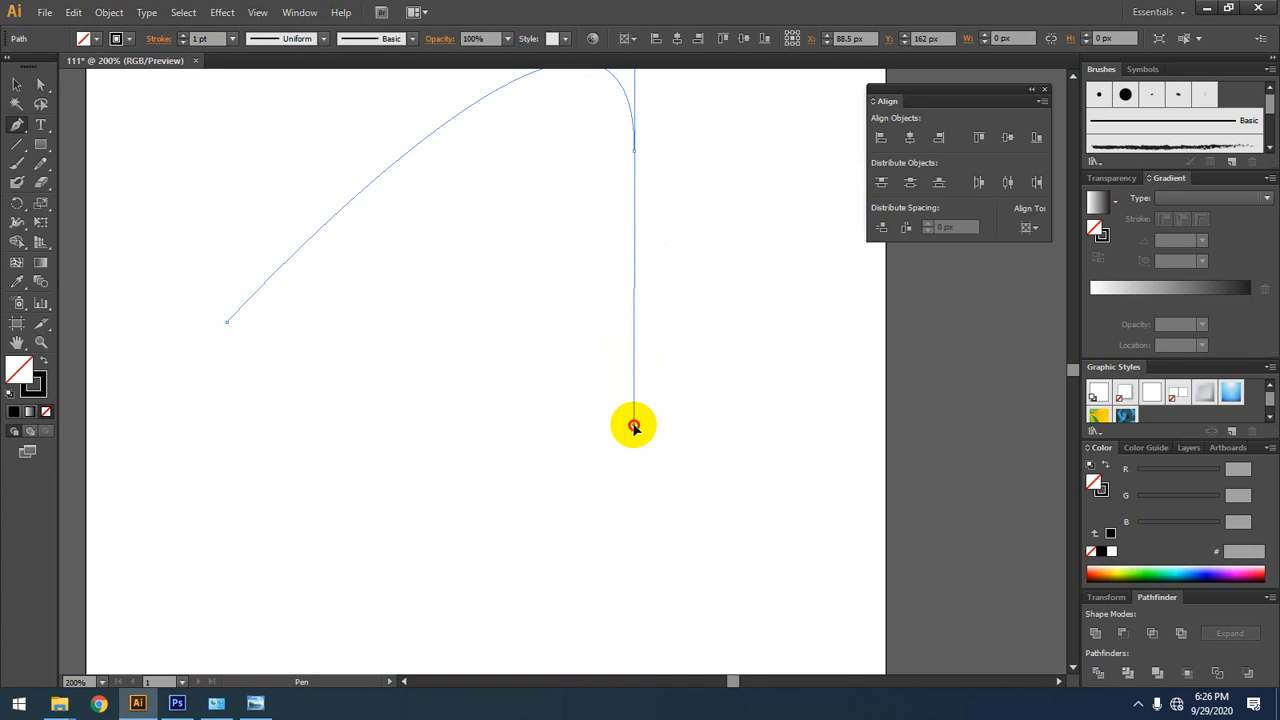
left_click_drag(633, 426, 872, 396)
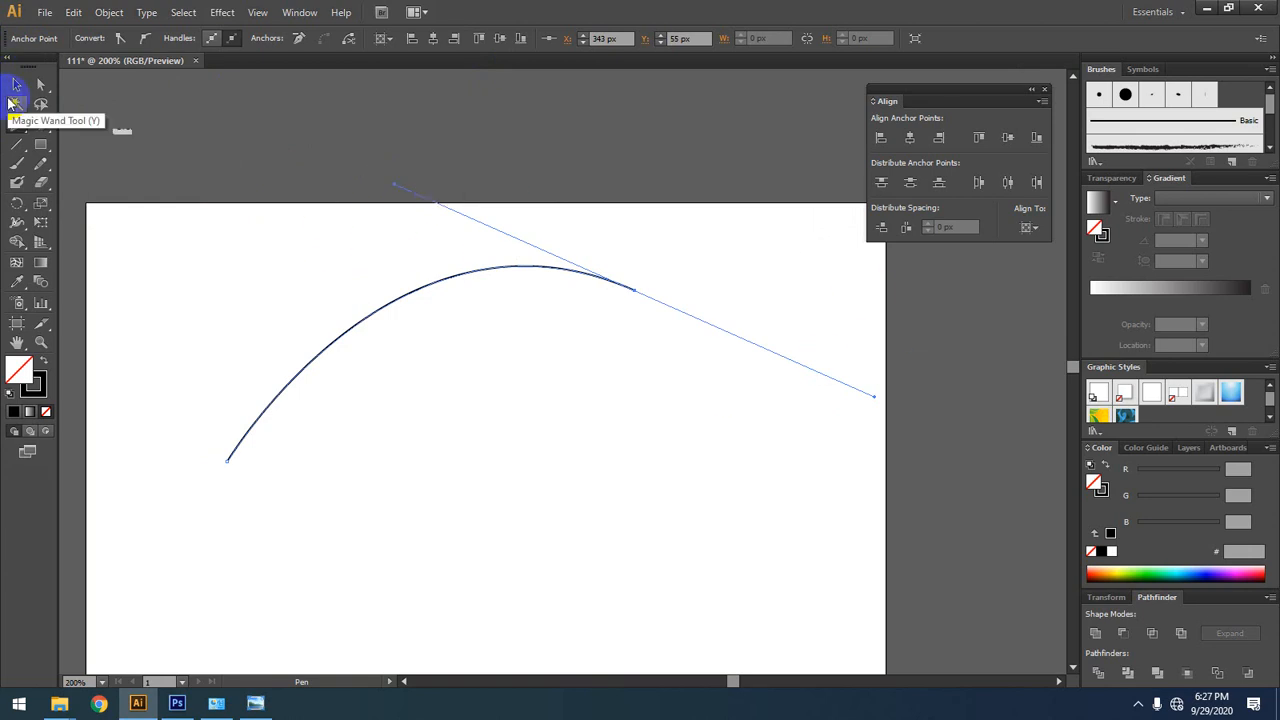
Step: Lengthen the end anchor's incoming handle up and away beyond the artboard, and undo the change
key("p")
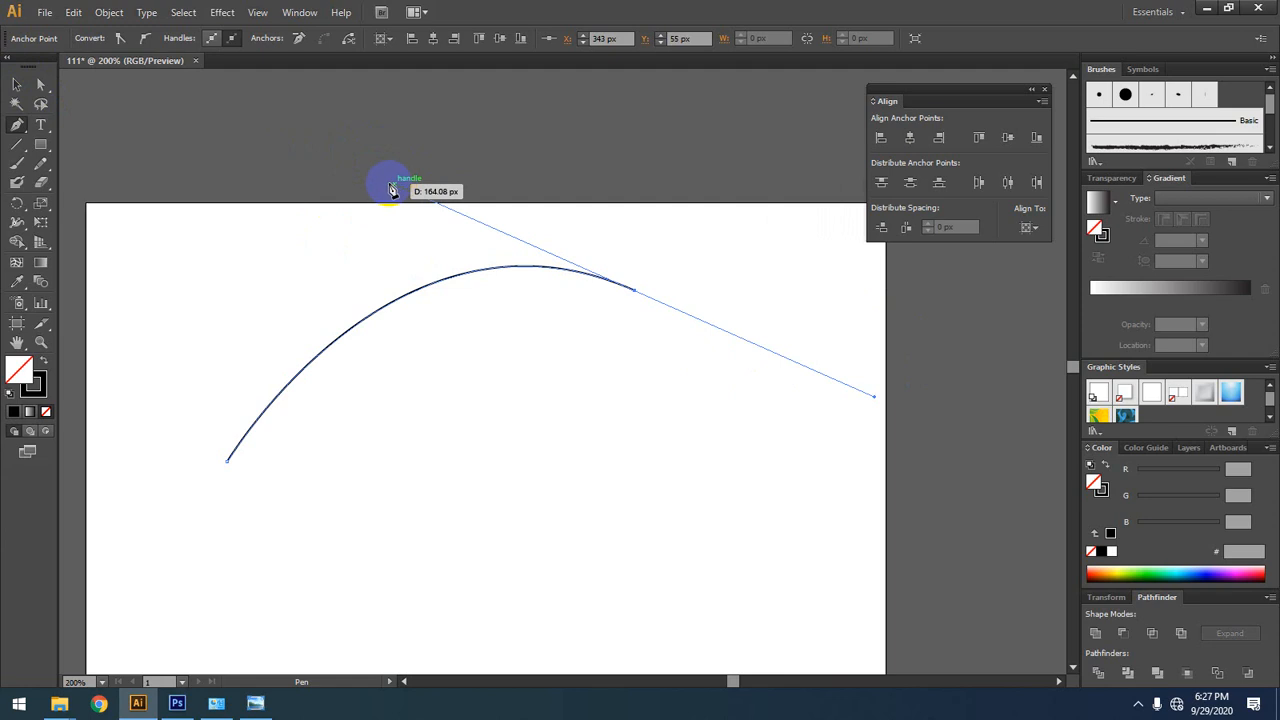
key("alt")
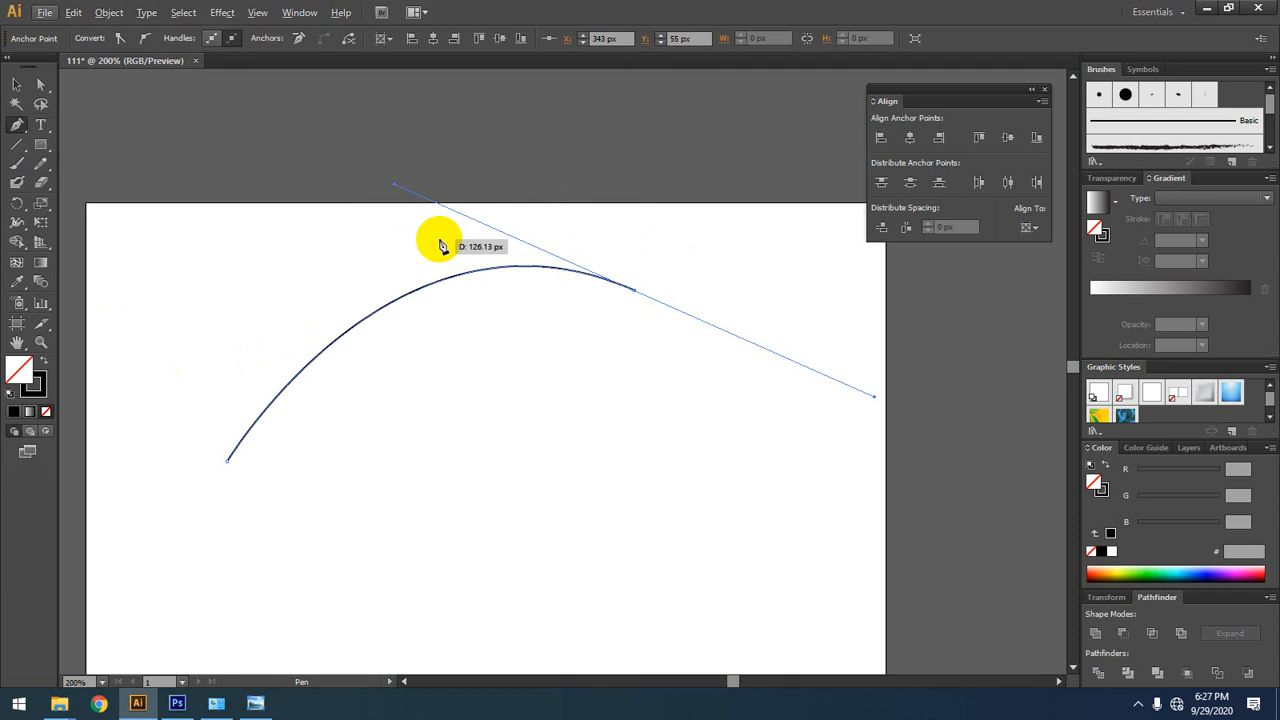
key("alt")
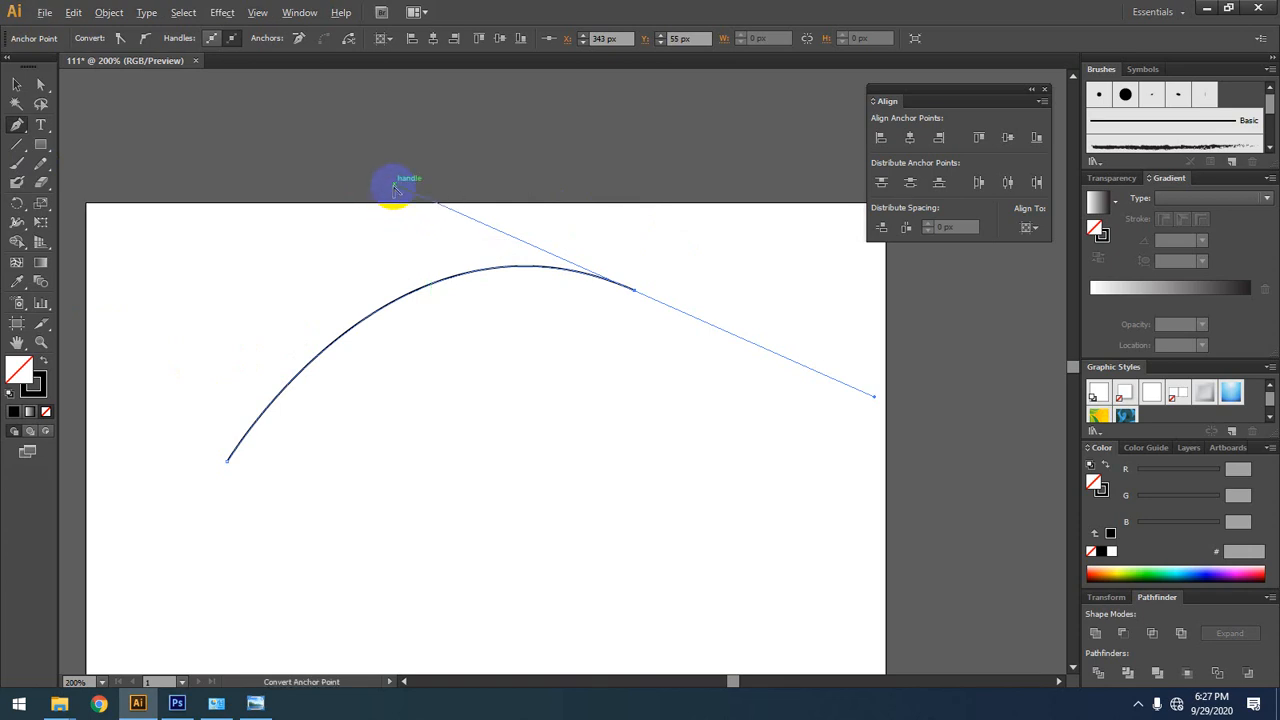
left_click_drag(394, 186, 304, 138)
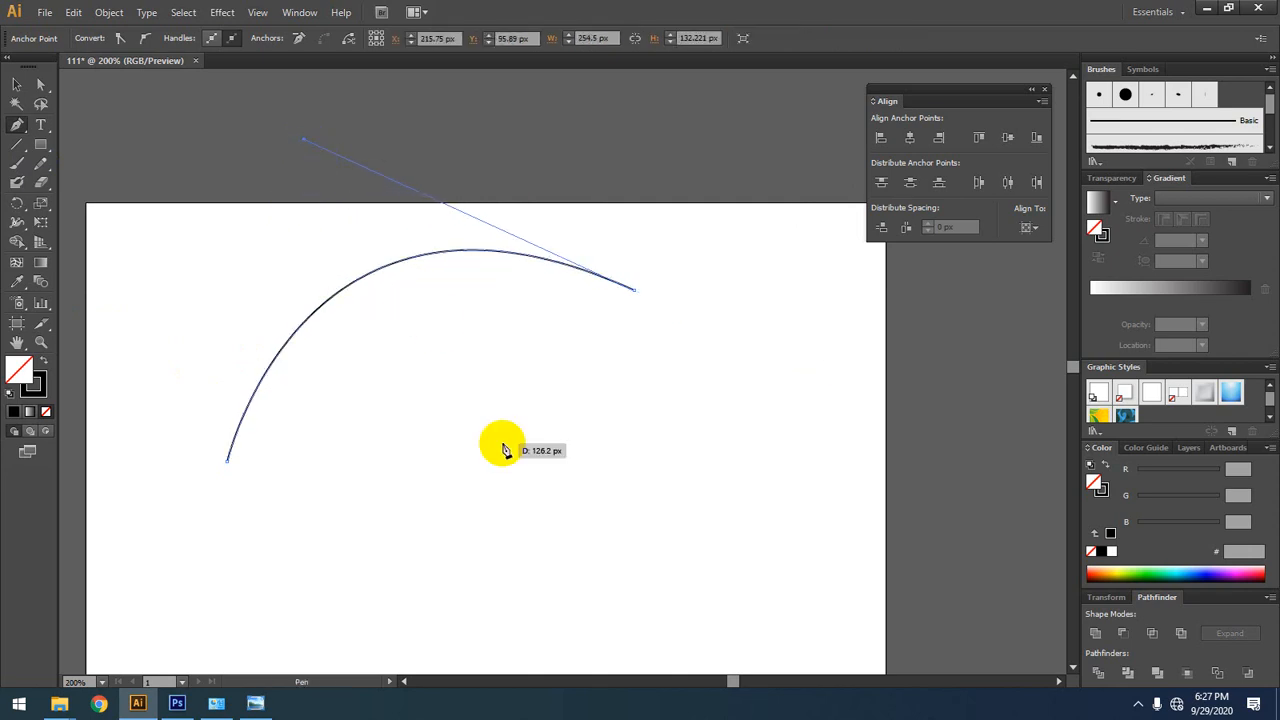
left_click(432, 201, "ctrl")
key("ctrl+z")
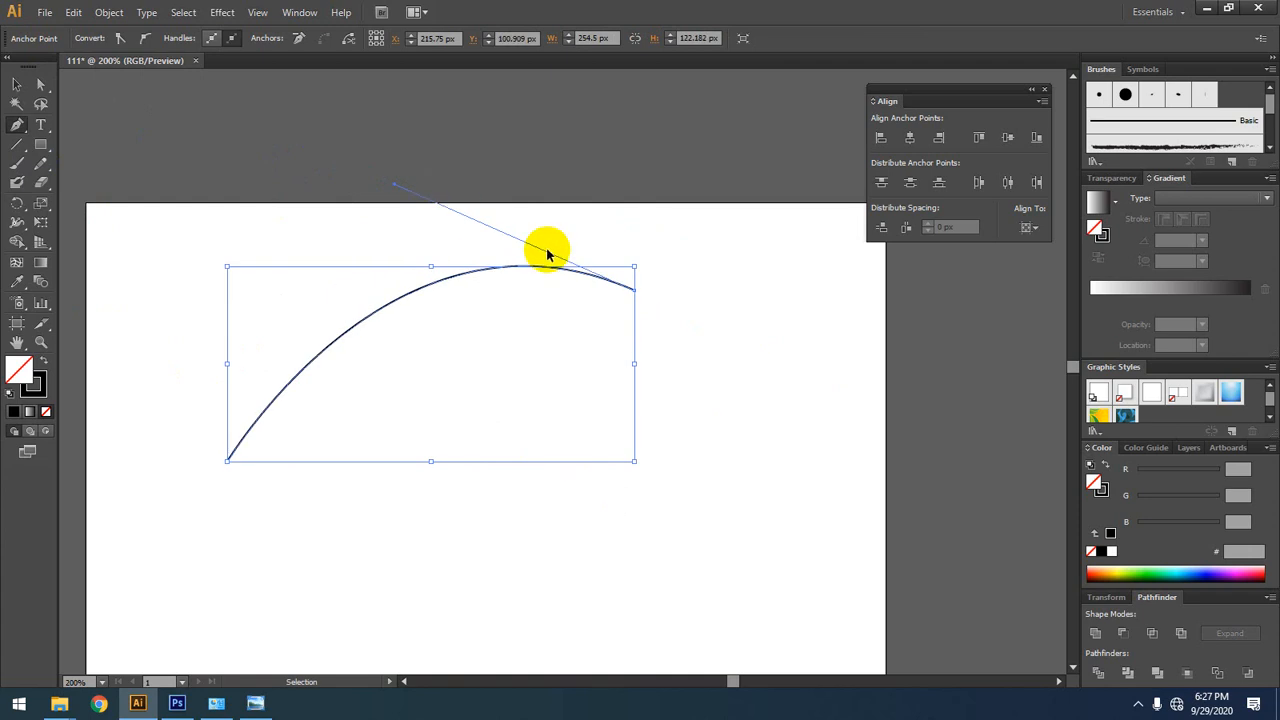
key("ctrl+z")
key("ctrl+shift+z")
key("ctrl+shift+z")
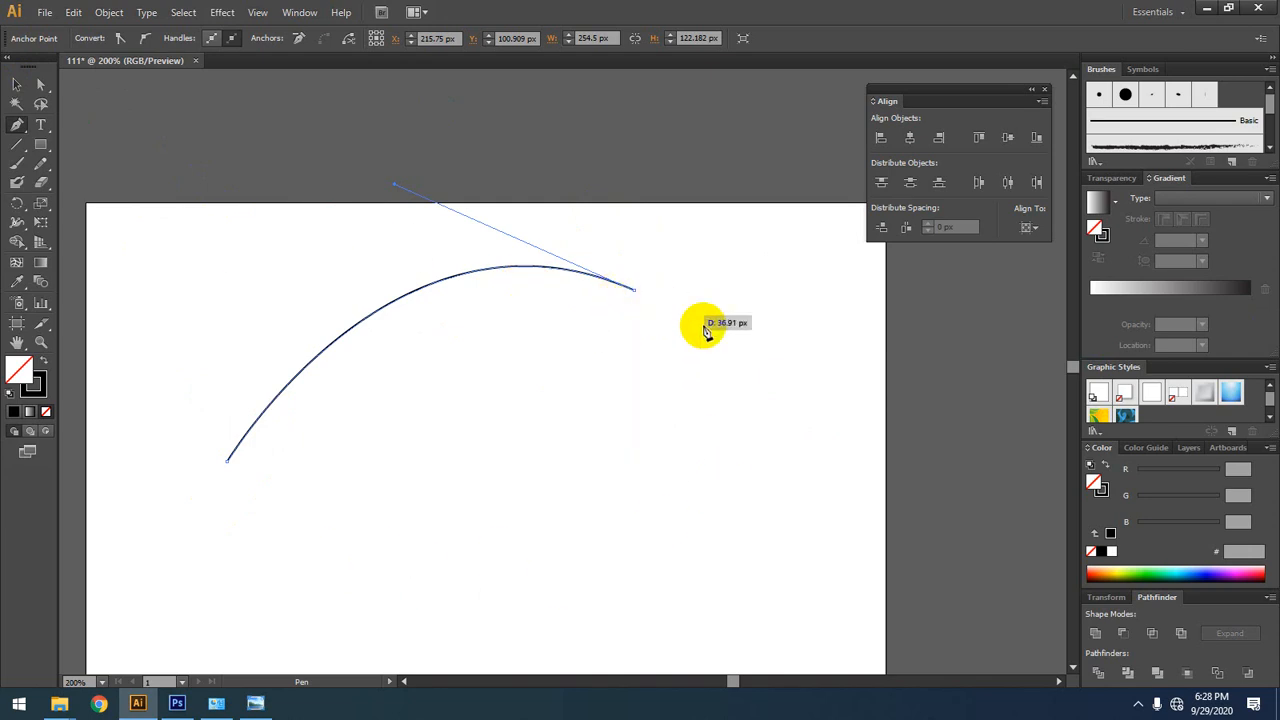
Step: Remove the end anchor's outgoing handle and add a straight segment to about X 193.5, Y 179 px
left_click(637, 292)
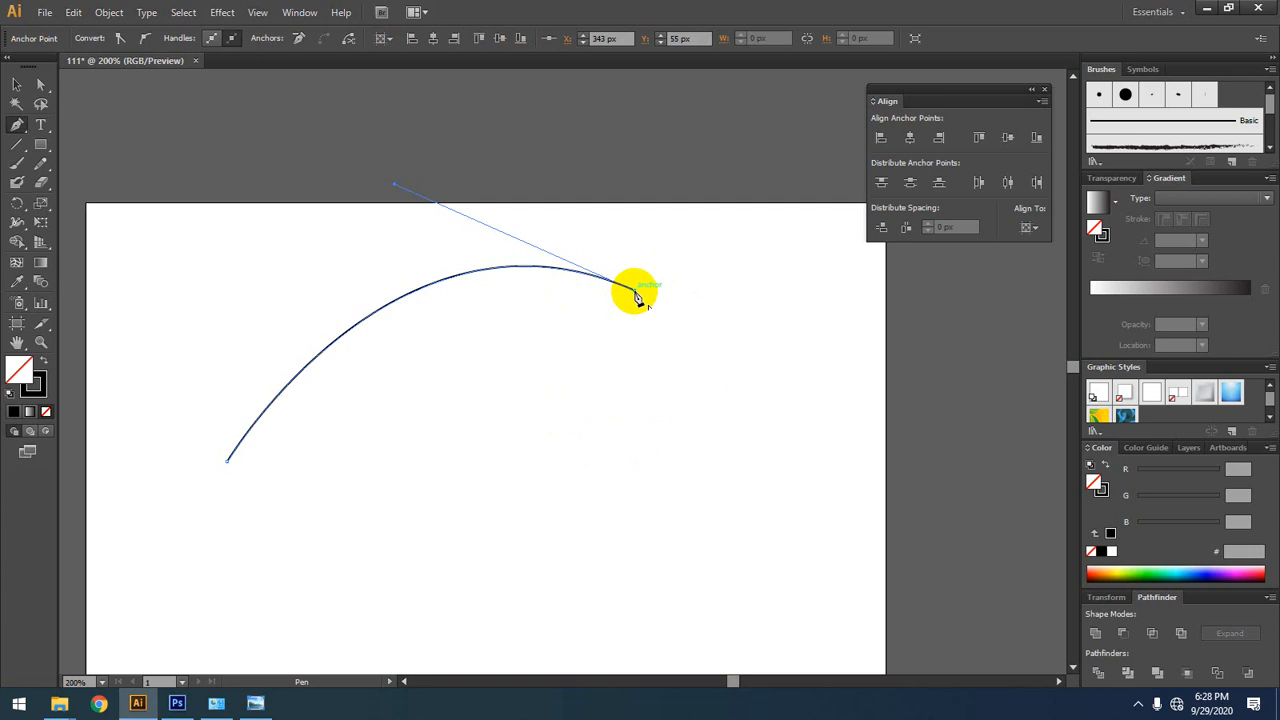
left_click(395, 489)
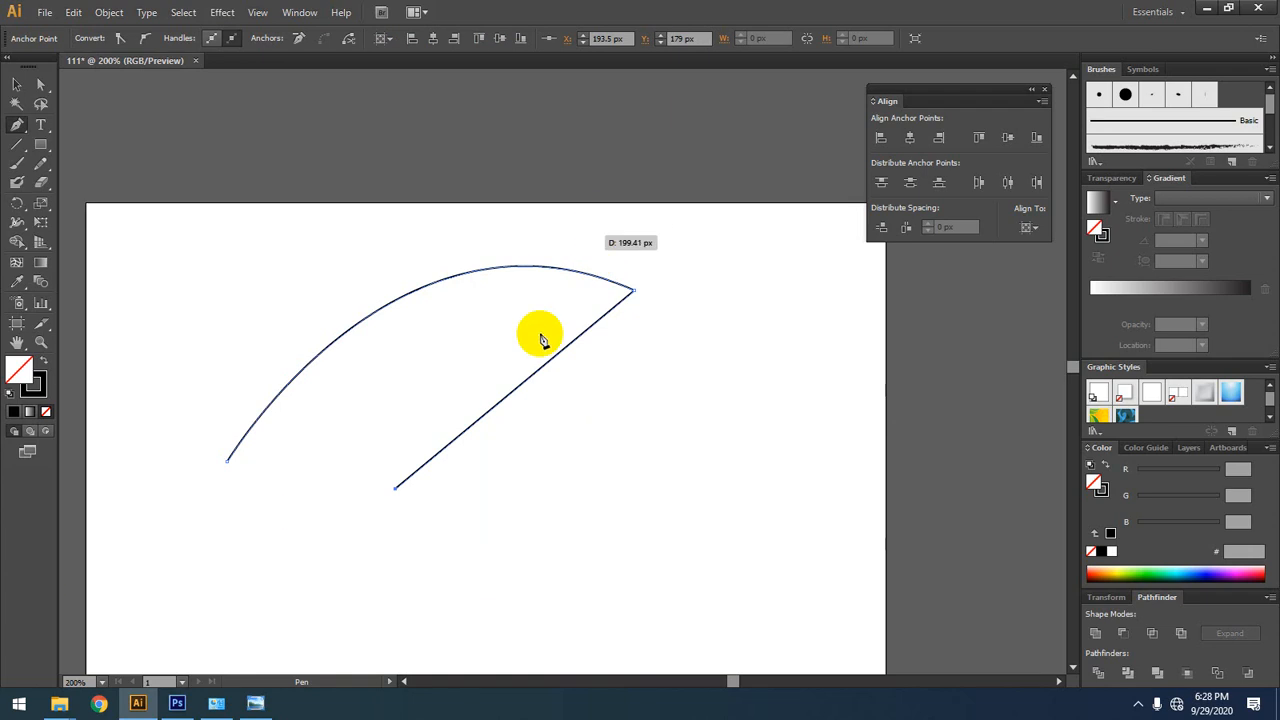
Step: Undo the straight segment, pull the end anchor's handle out again, and close the path through a curved segment to about X 205, Y 197 px
key("ctrl")
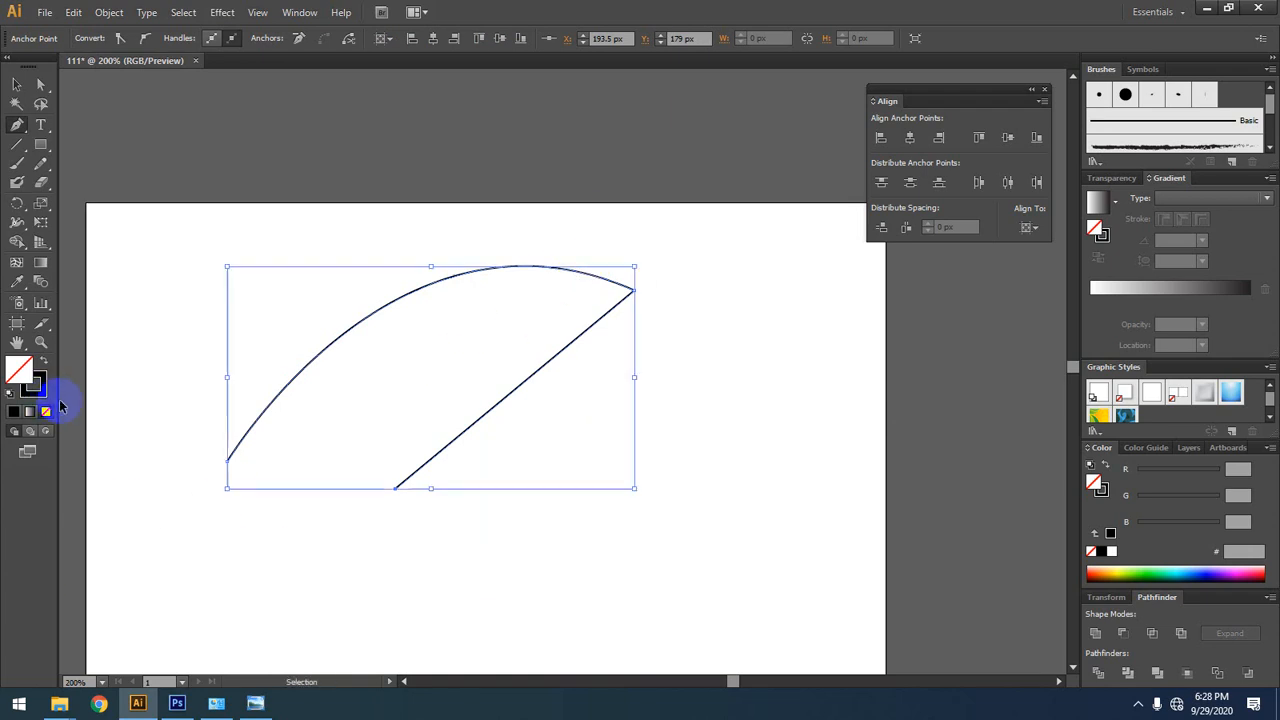
key("ctrl+z")
left_click(634, 293)
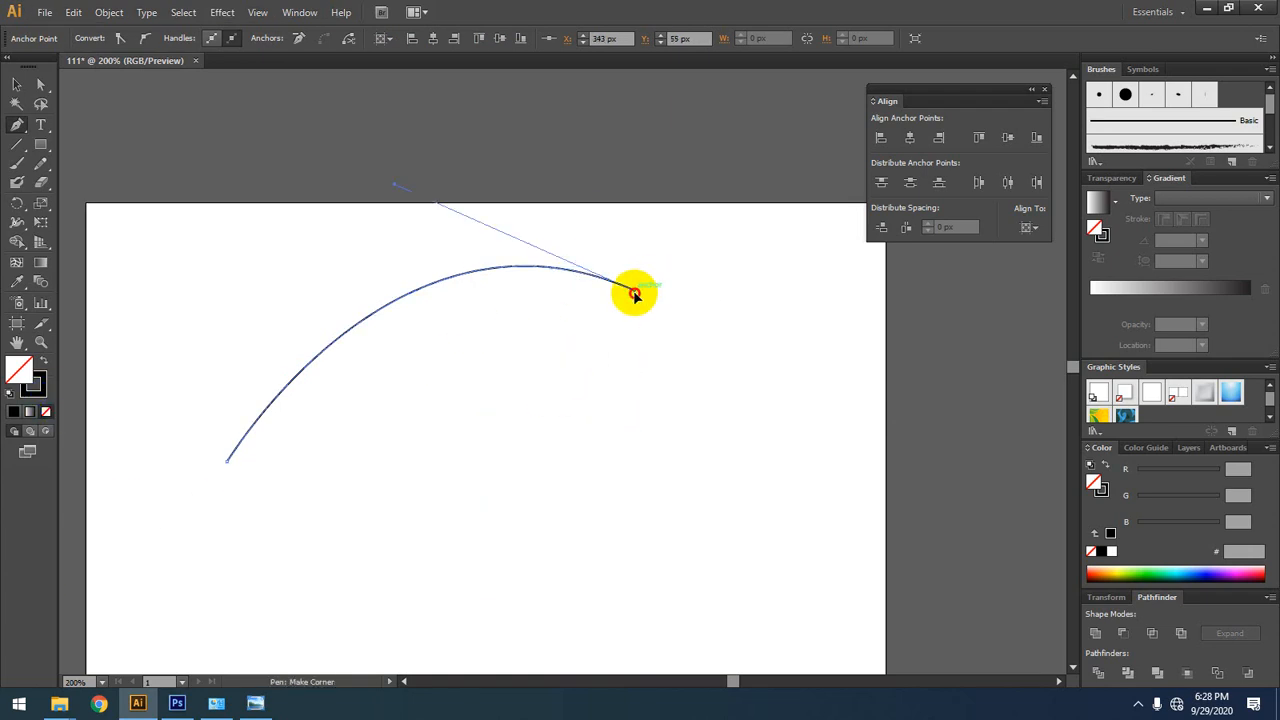
left_click_drag(634, 293, 849, 387)
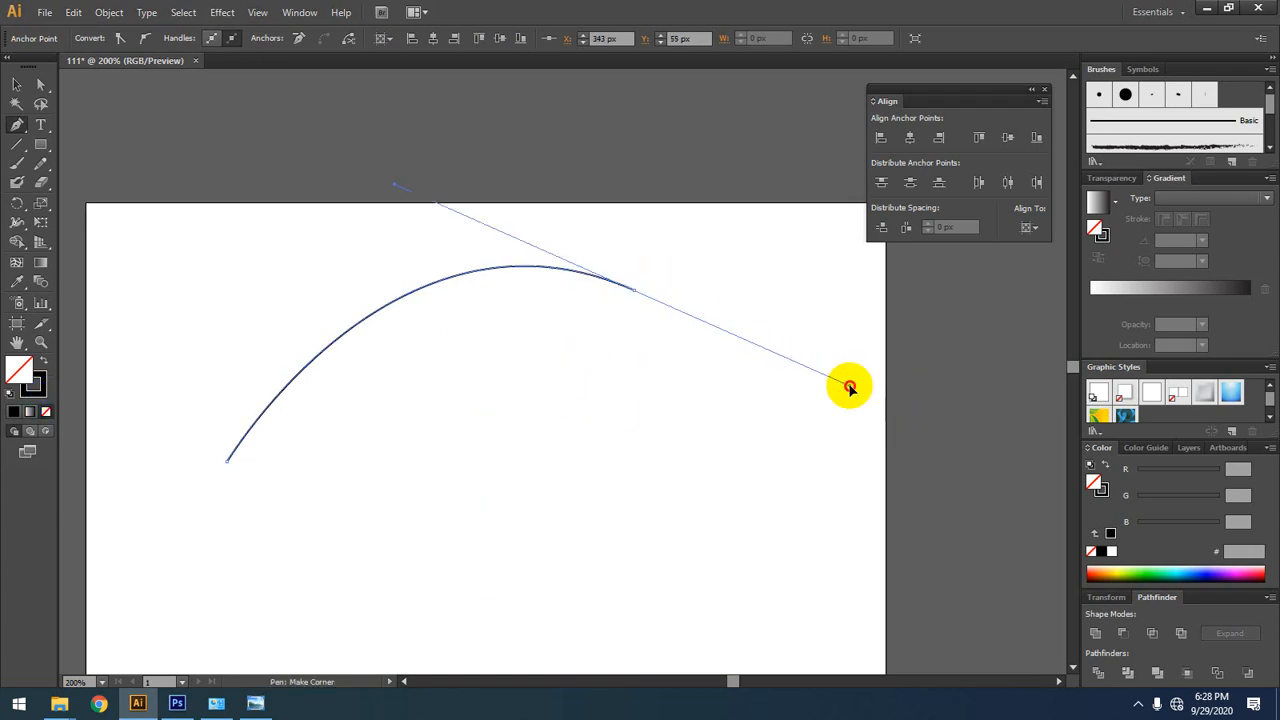
left_click(415, 517)
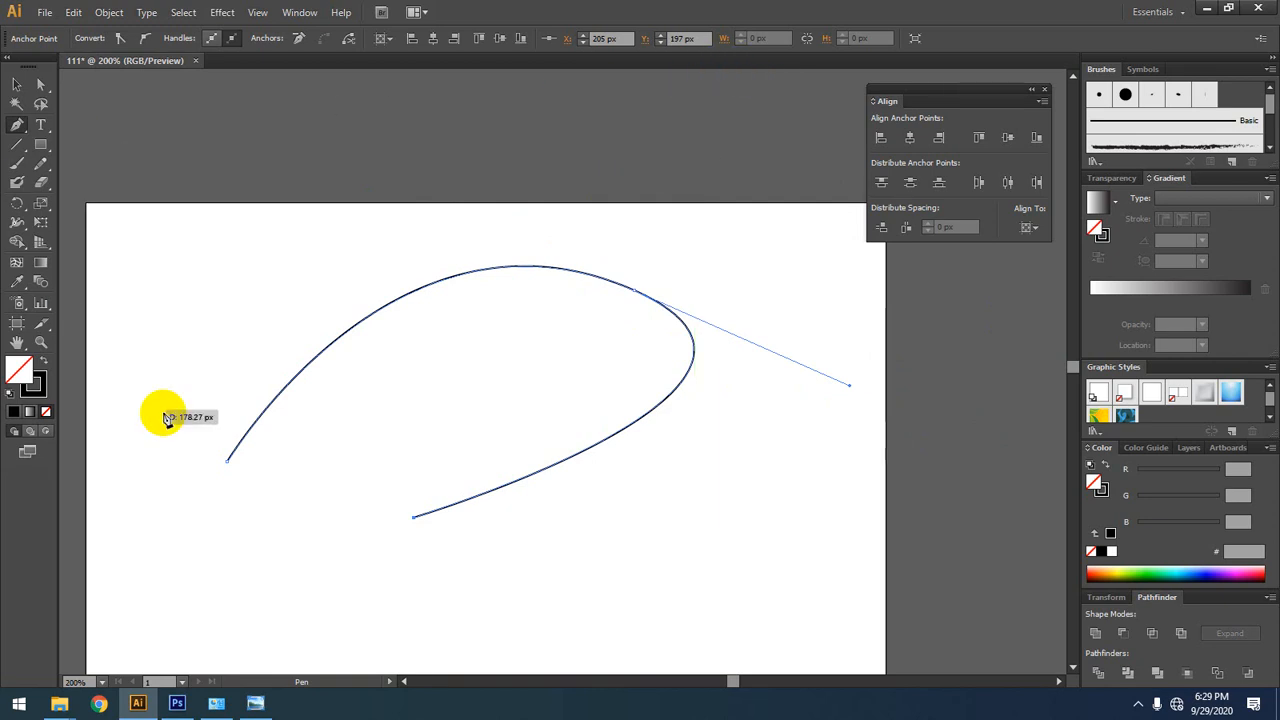
left_click(229, 466)
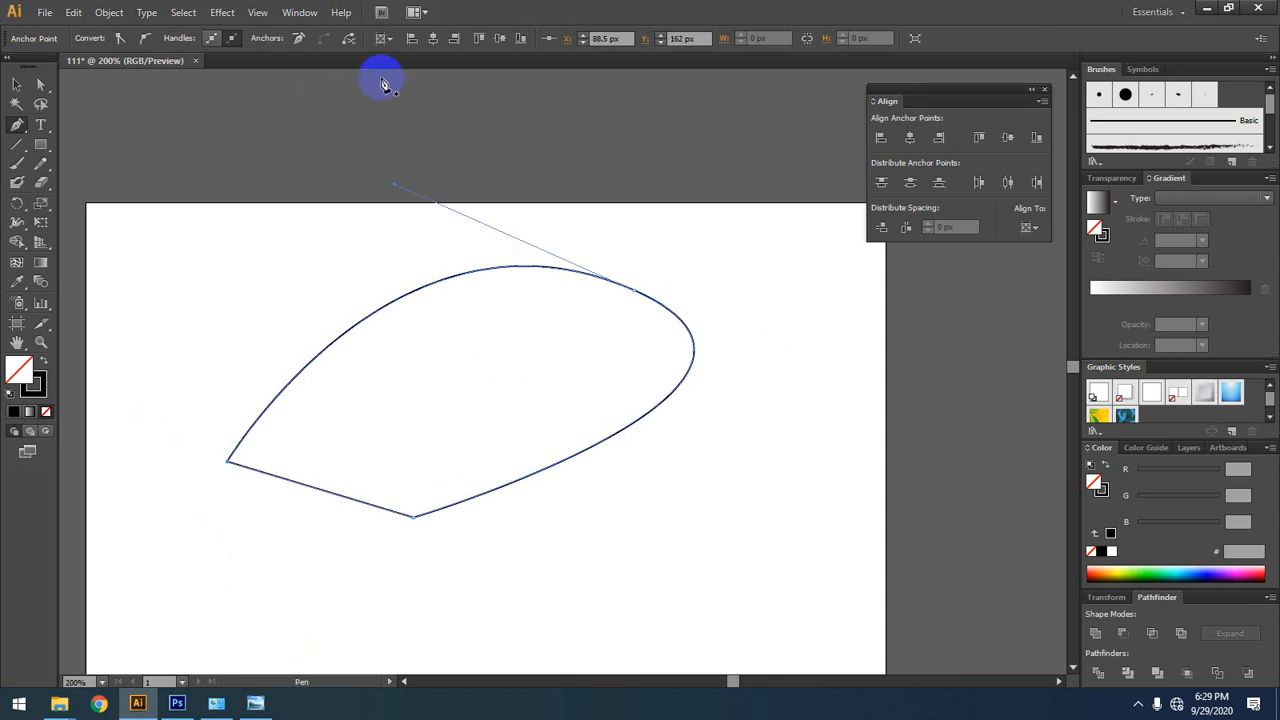
Step: Select the whole closed leaf-shaped path and delete it
left_click(16, 84)
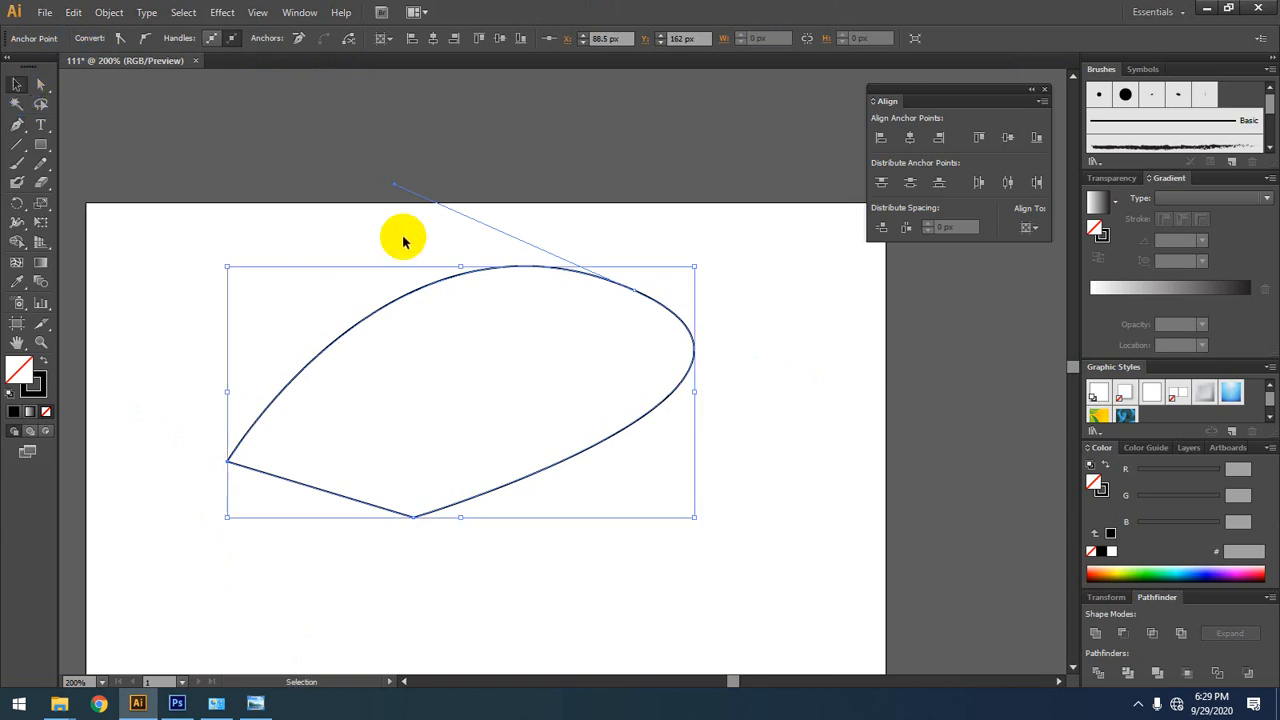
left_click_drag(726, 226, 470, 360)
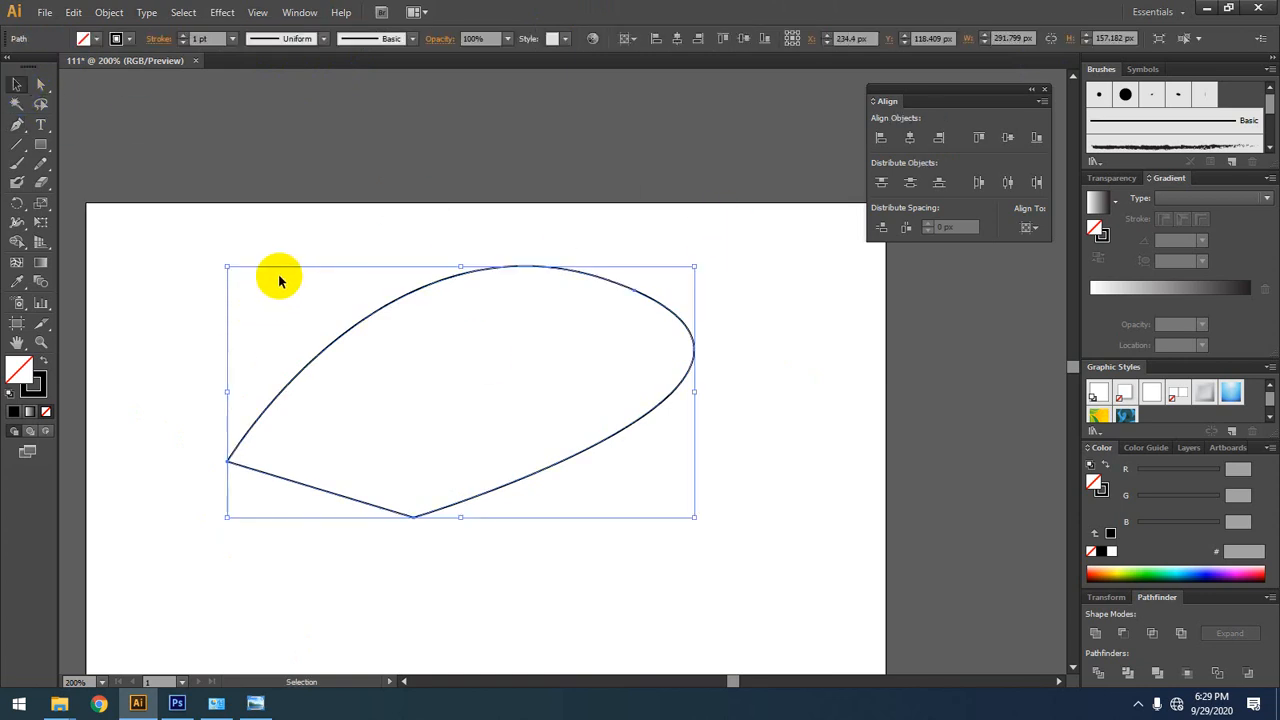
key("Delete")
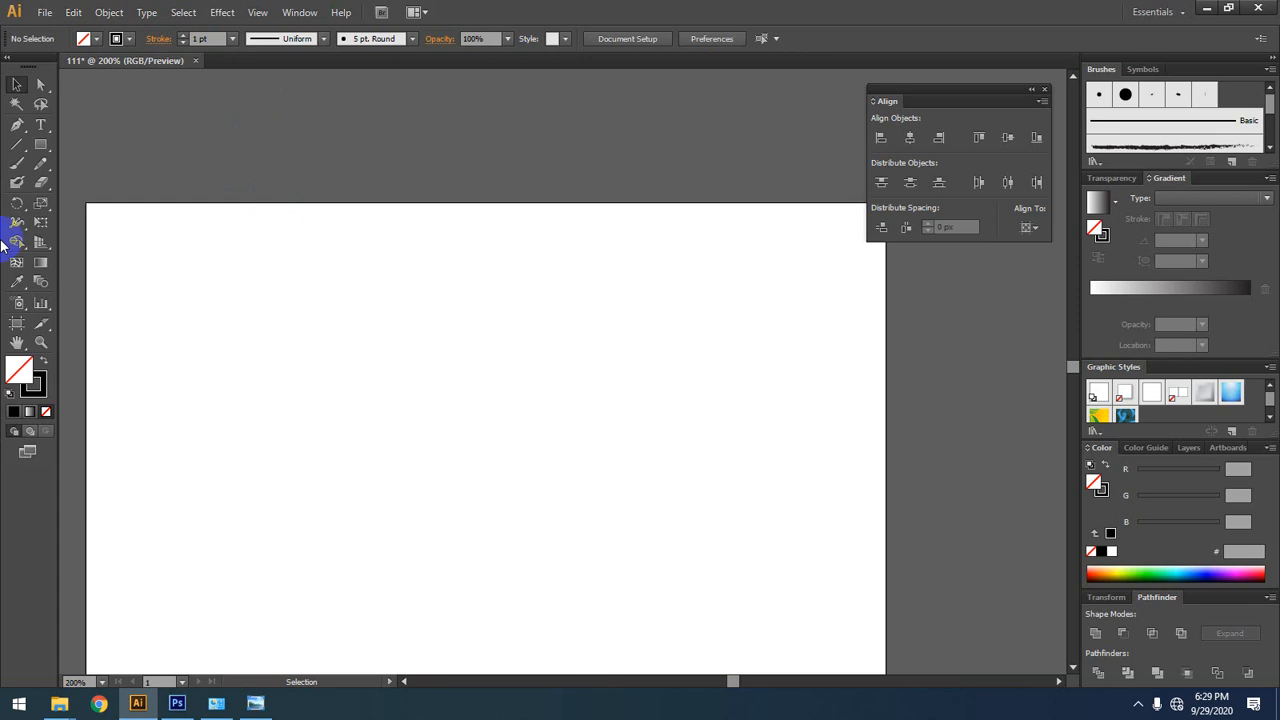
Step: Paint a large looping stroke and an open V-shaped stroke beside it with the Paintbrush, using the 5 pt. Round brush
left_click(16, 164)
mouse_move(177, 346)
left_mouse_down()
mouse_move(335, 276)
mouse_move(472, 310)
mouse_move(424, 455)
mouse_move(203, 436)
mouse_move(257, 361)
mouse_move(320, 357)
mouse_move(302, 400)
mouse_move(269, 383)
mouse_move(357, 318)
mouse_move(415, 377)
left_mouse_up()
mouse_move(638, 287)
left_mouse_down()
mouse_move(603, 323)
mouse_move(757, 362)
left_mouse_up()
left_click_drag(372, 325, 358, 333)
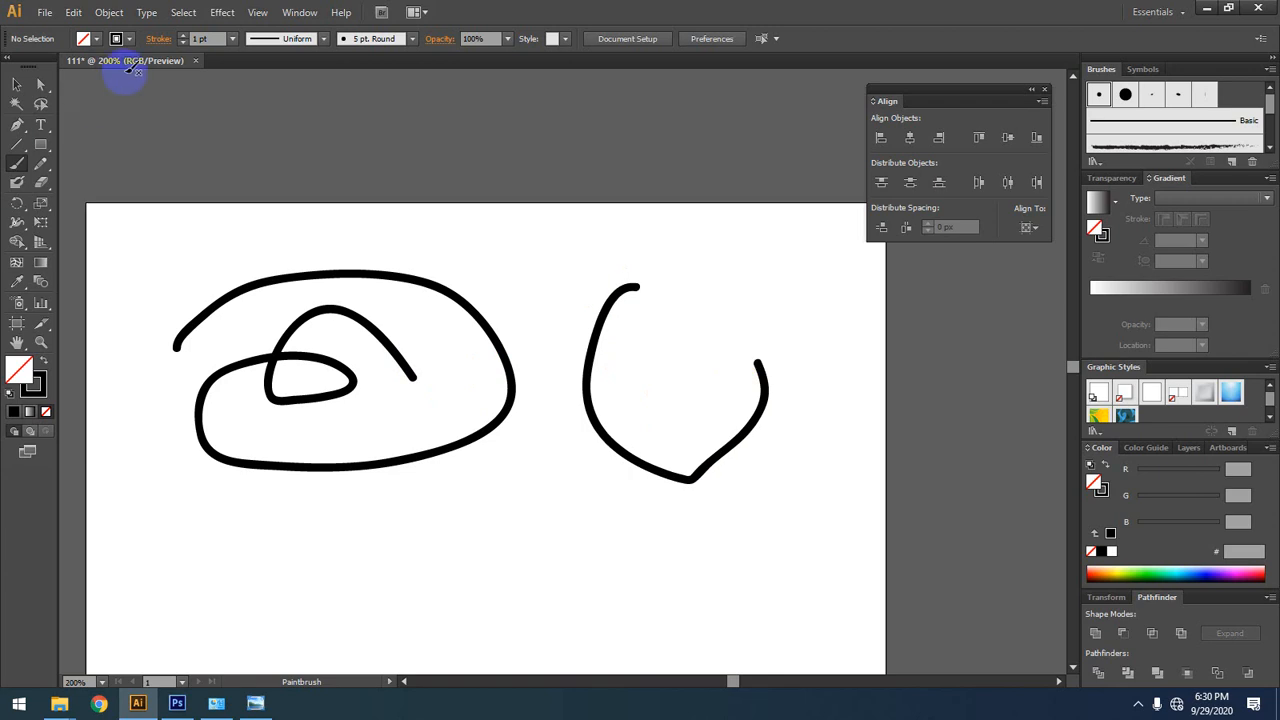
Step: Paint another slanting, hooked stroke above the large loop with the Paintbrush
left_click(203, 38)
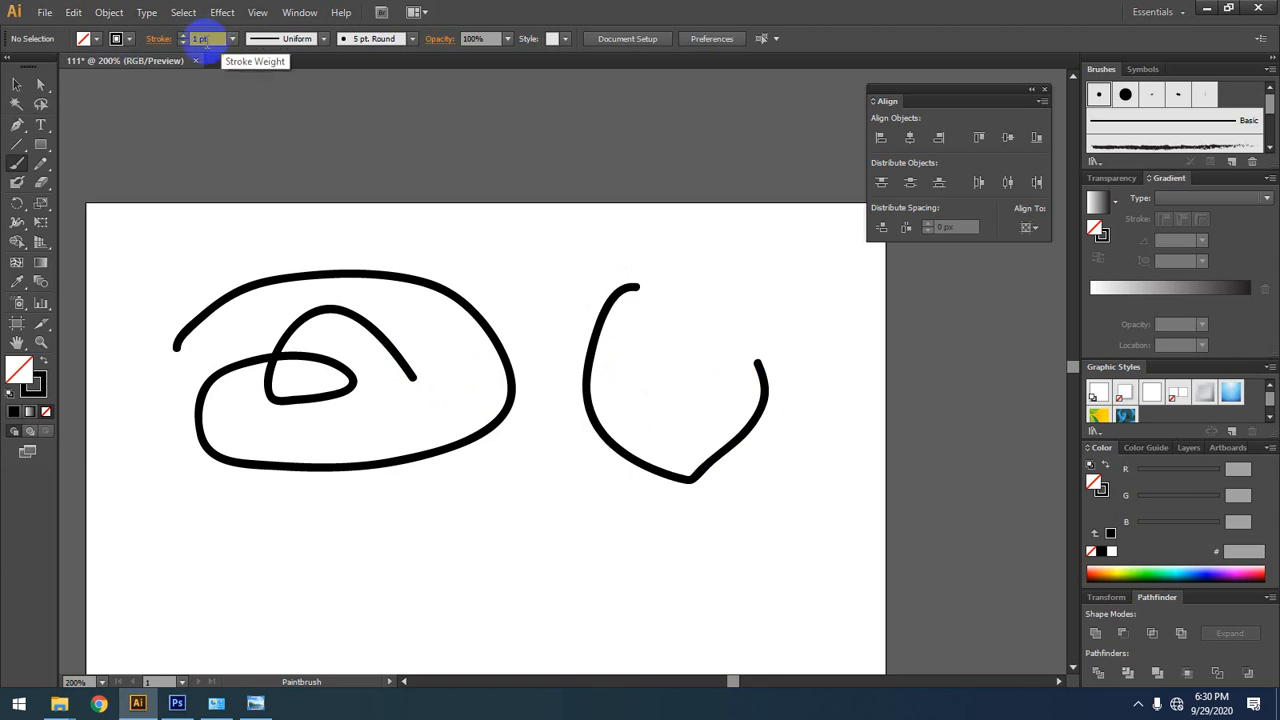
left_click(97, 40)
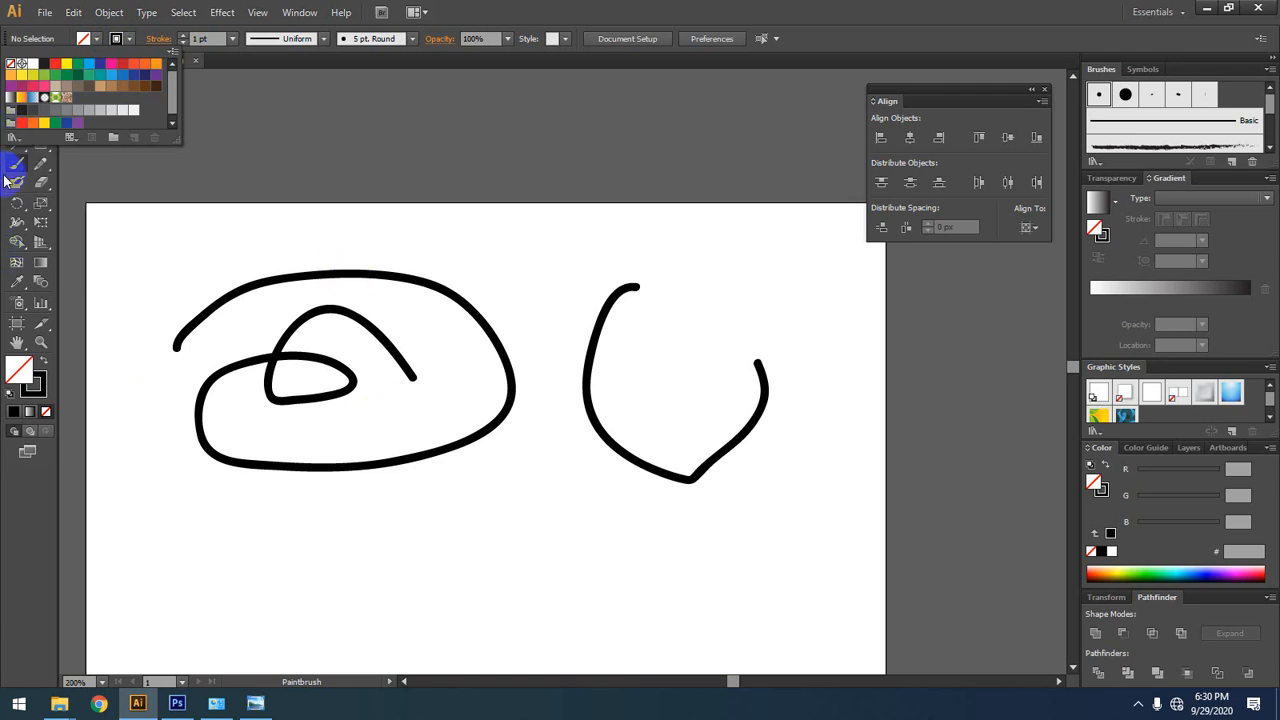
left_click(357, 242)
mouse_move(360, 241)
left_mouse_down()
mouse_move(551, 263)
mouse_move(542, 282)
left_mouse_up()
Step: Draw a rectangle about 142.5 by 63 px across the artboard's upper edge
left_click(41, 144)
left_click_drag(456, 118, 684, 217)
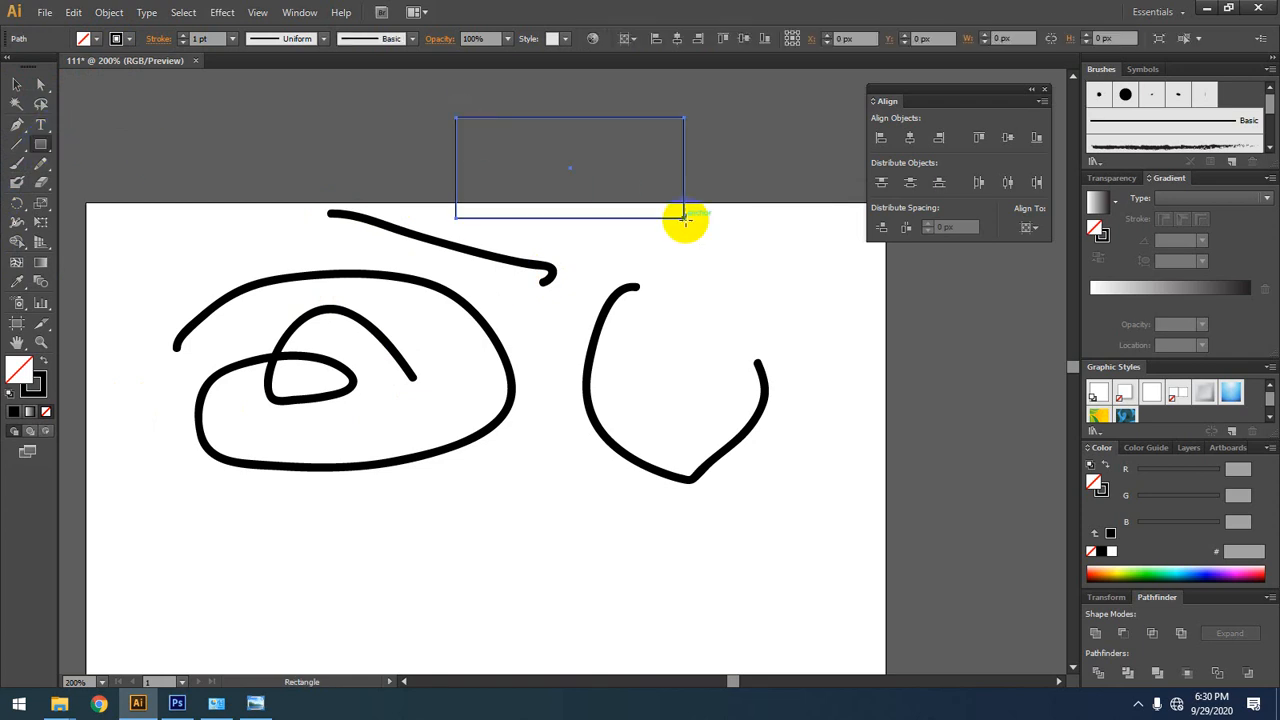
left_click(16, 88)
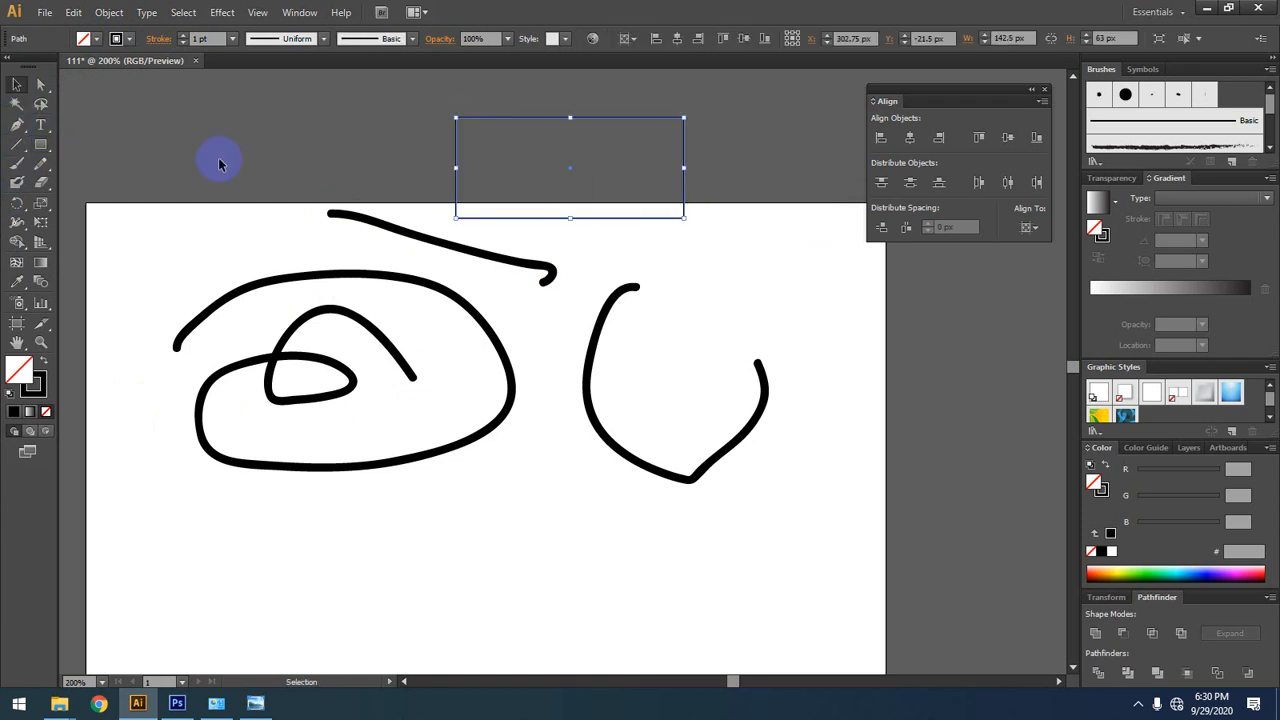
Step: Examine the upper hooked brush stroke's path and bounding box up close beside the rectangle
key("space")
left_click_drag(683, 166, 664, 203)
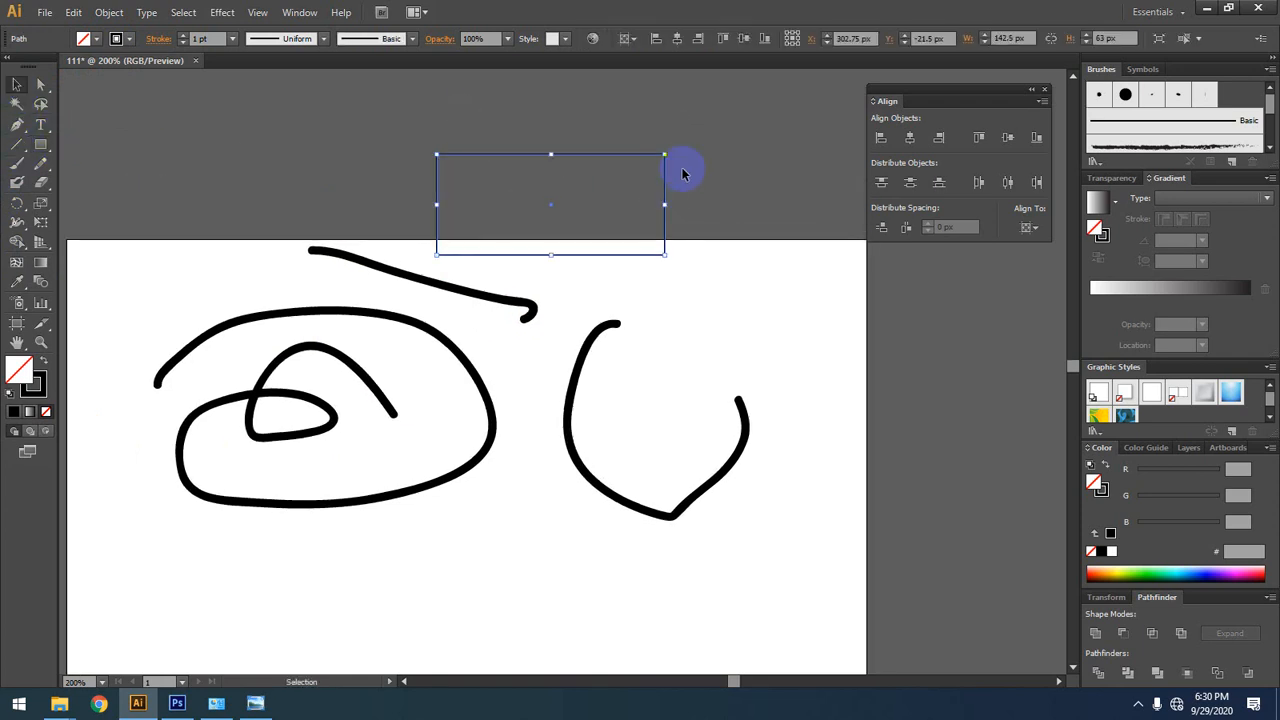
scroll(666, 150, "up", 2)
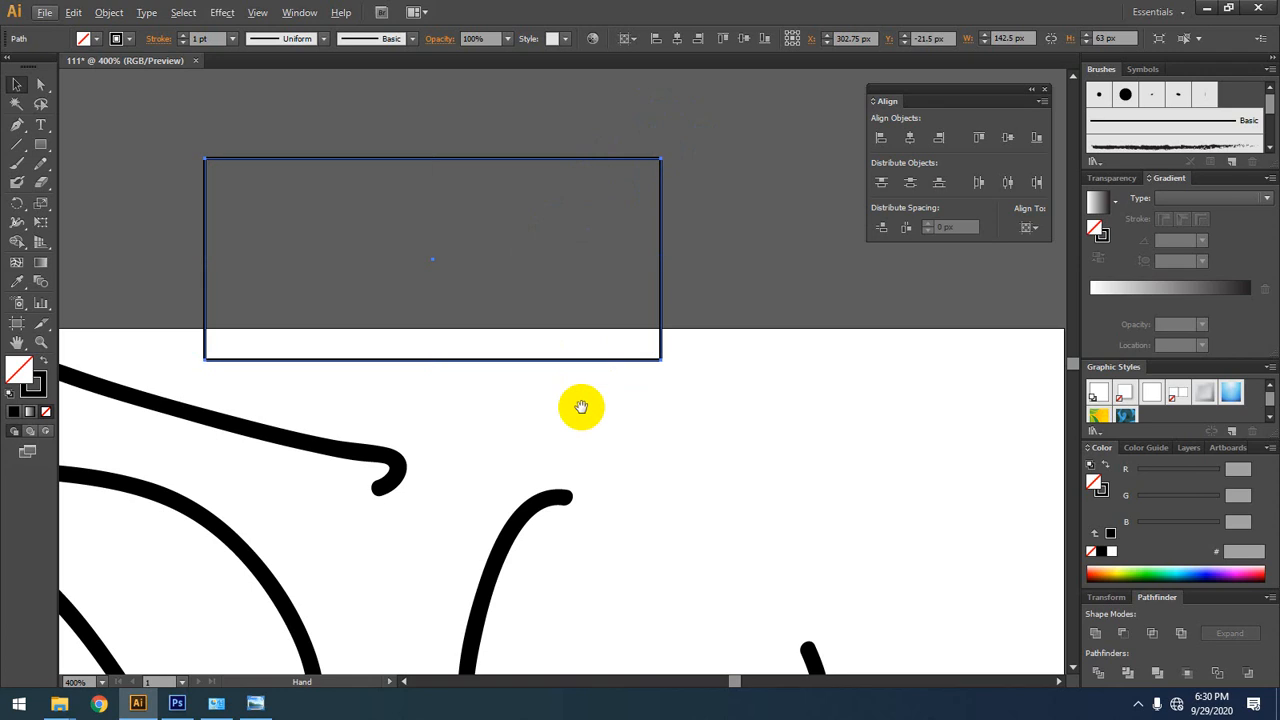
left_click_drag(580, 403, 651, 286)
left_click(446, 335)
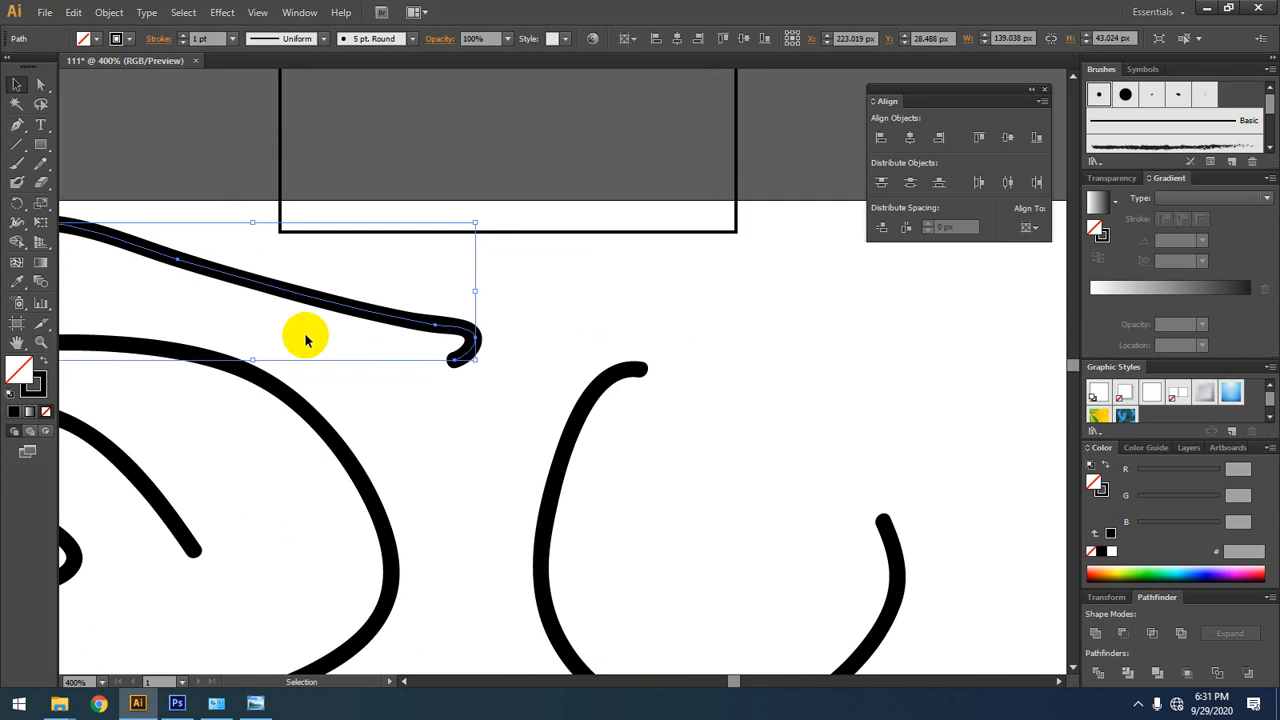
left_click(666, 263)
mouse_move(751, 280)
left_mouse_down()
mouse_move(770, 390)
mouse_move(791, 411)
left_mouse_up()
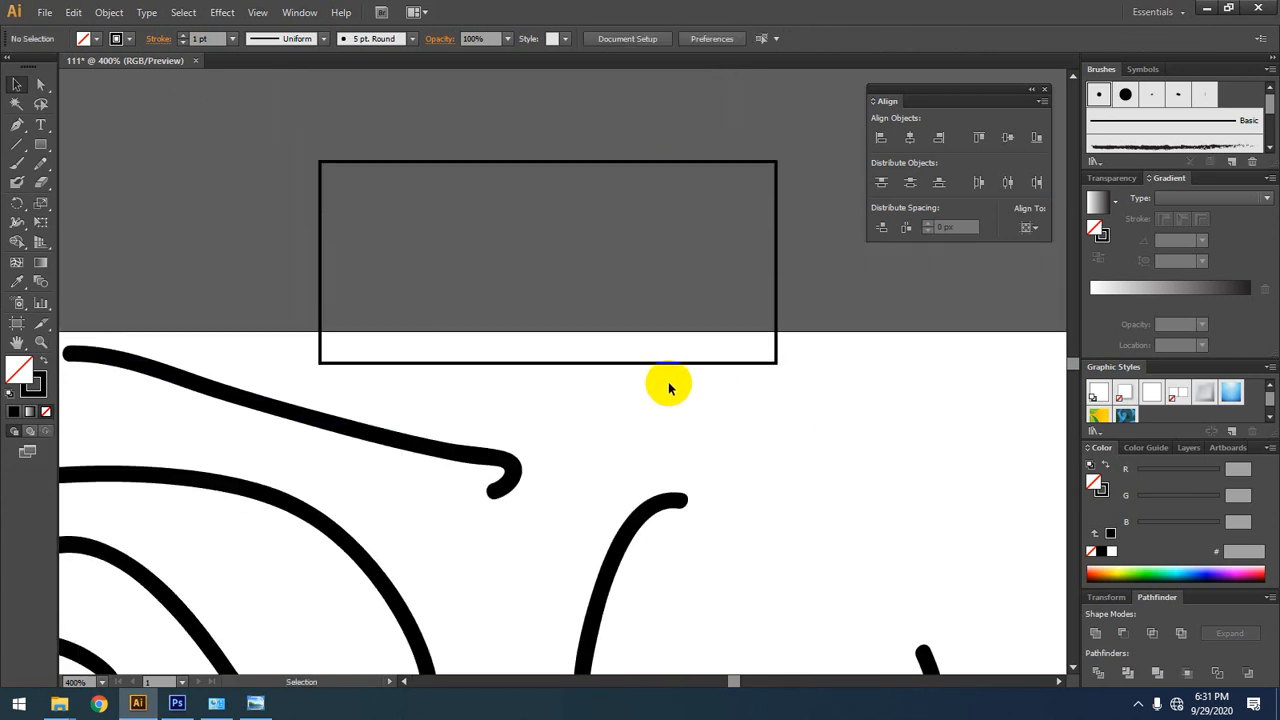
Step: Flatten the rectangle to about 1.75 px high by raising its lower edge almost to the upper edge
left_click(666, 363)
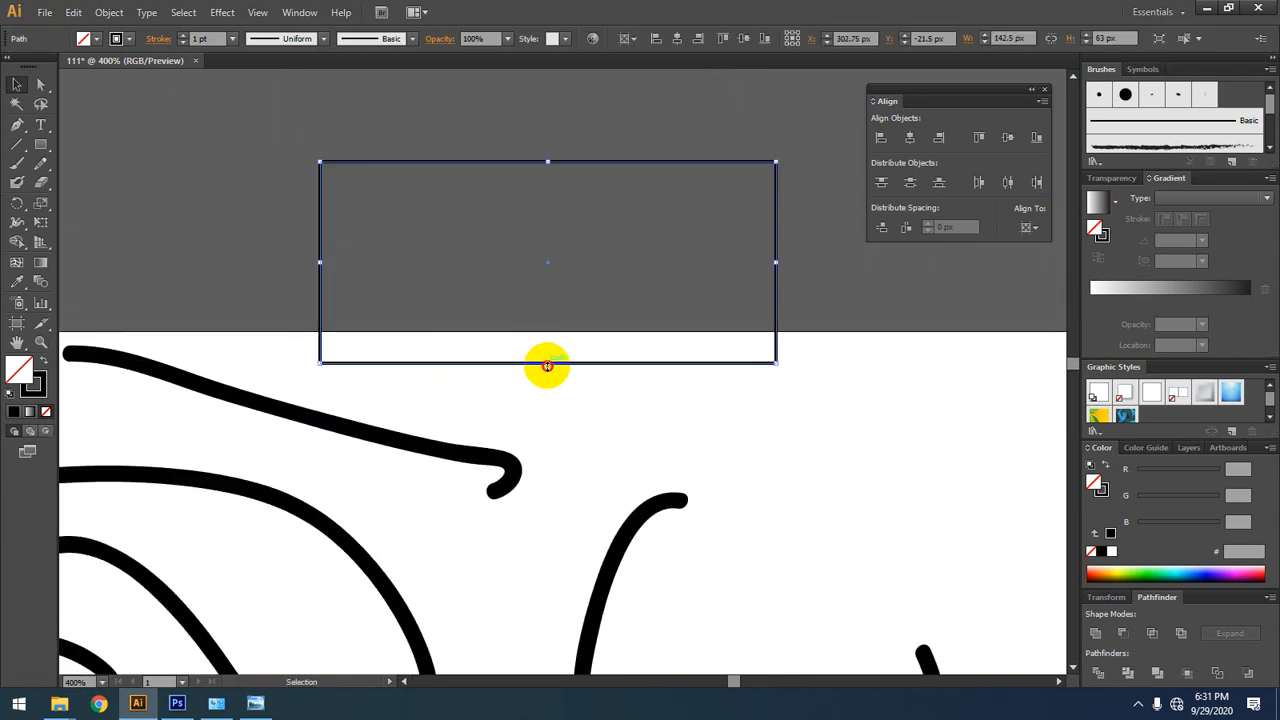
left_click_drag(547, 364, 583, 284)
left_click(578, 204)
scroll(581, 198, "up", 3)
left_click(565, 263)
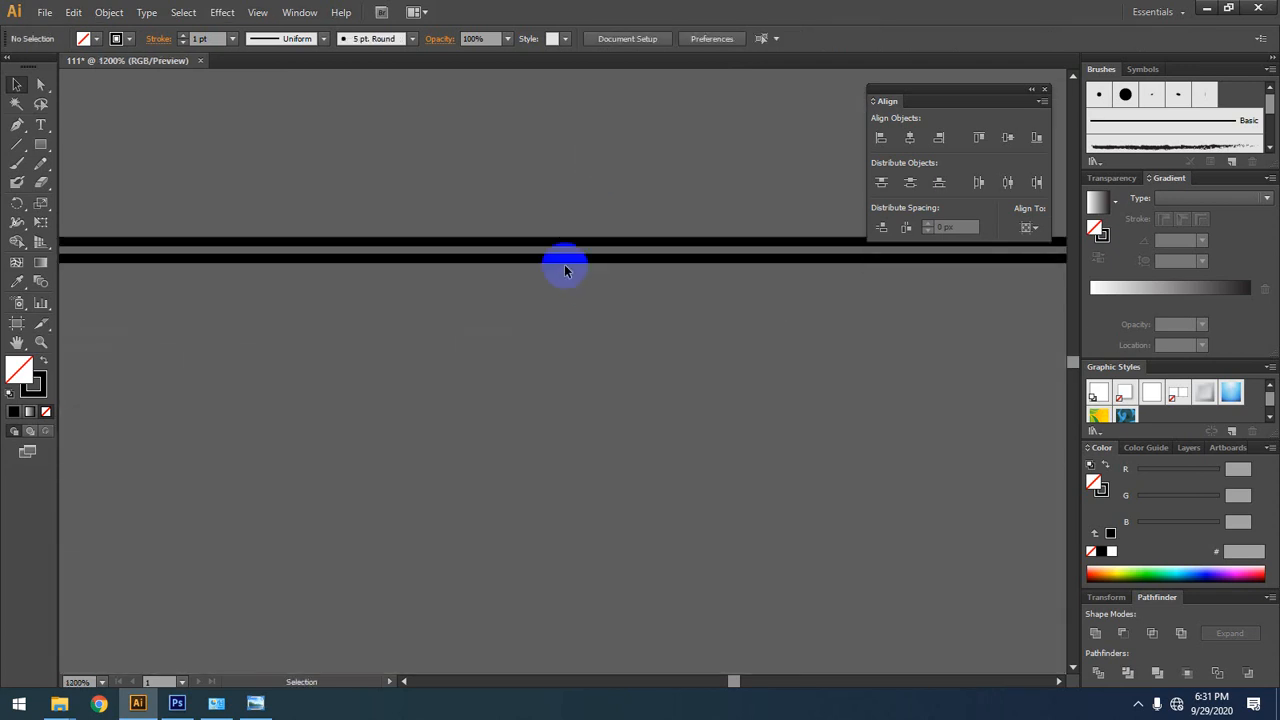
Step: Set the flattened rectangle's stroke weight to 5 pt, and reduce it to 3 pt
left_click(203, 38)
type("5")
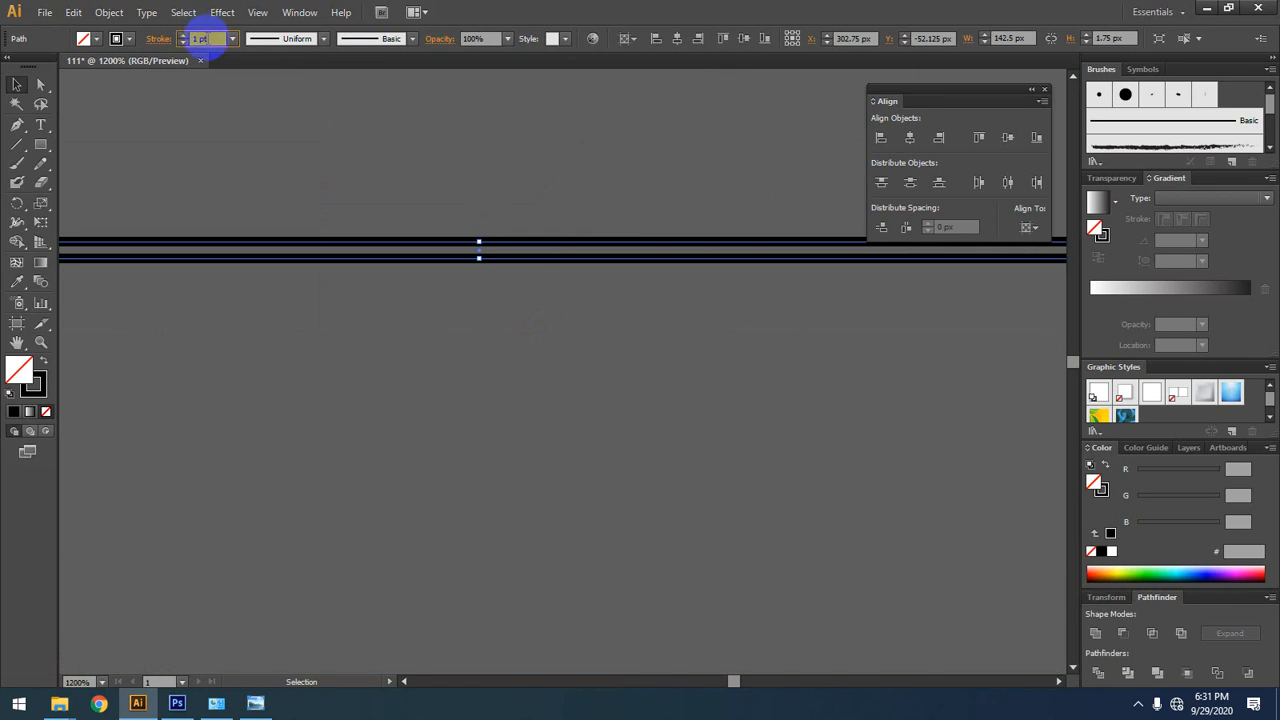
key("Return")
type("3")
key("Return")
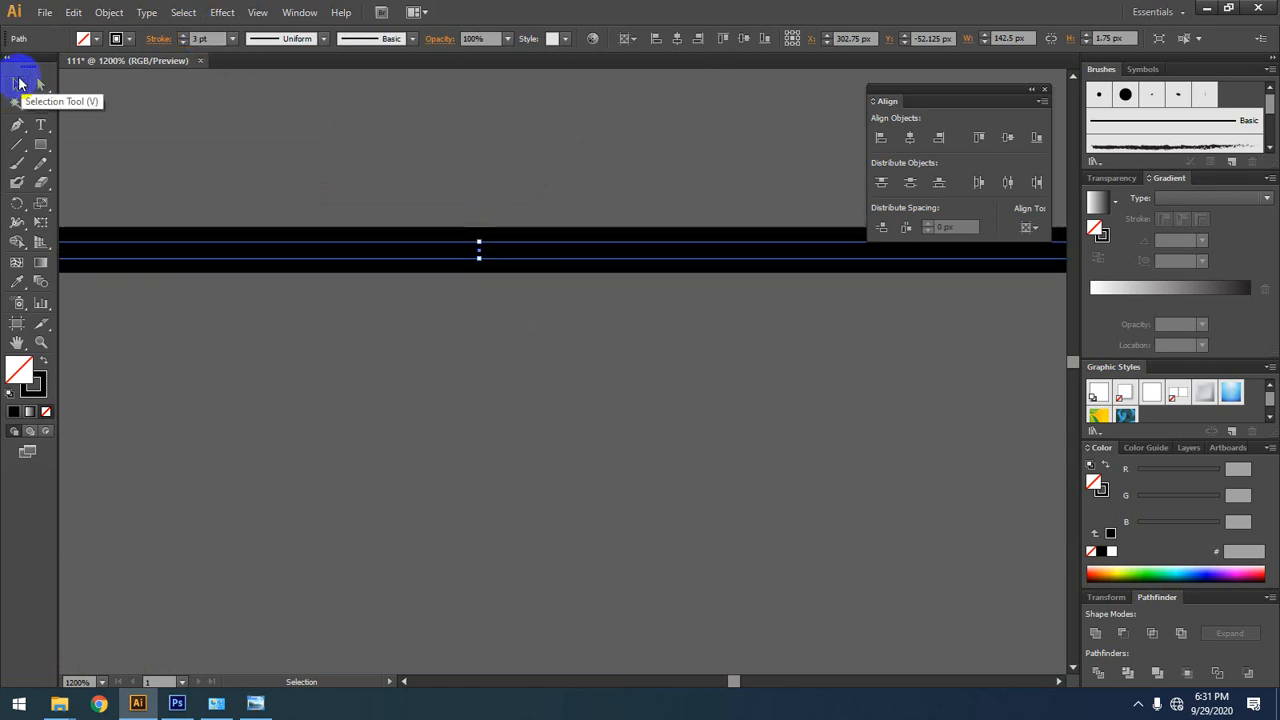
Step: Undo the stroke weight changes and the flattening of the rectangle
left_click(589, 443)
scroll(586, 441, "down", 2)
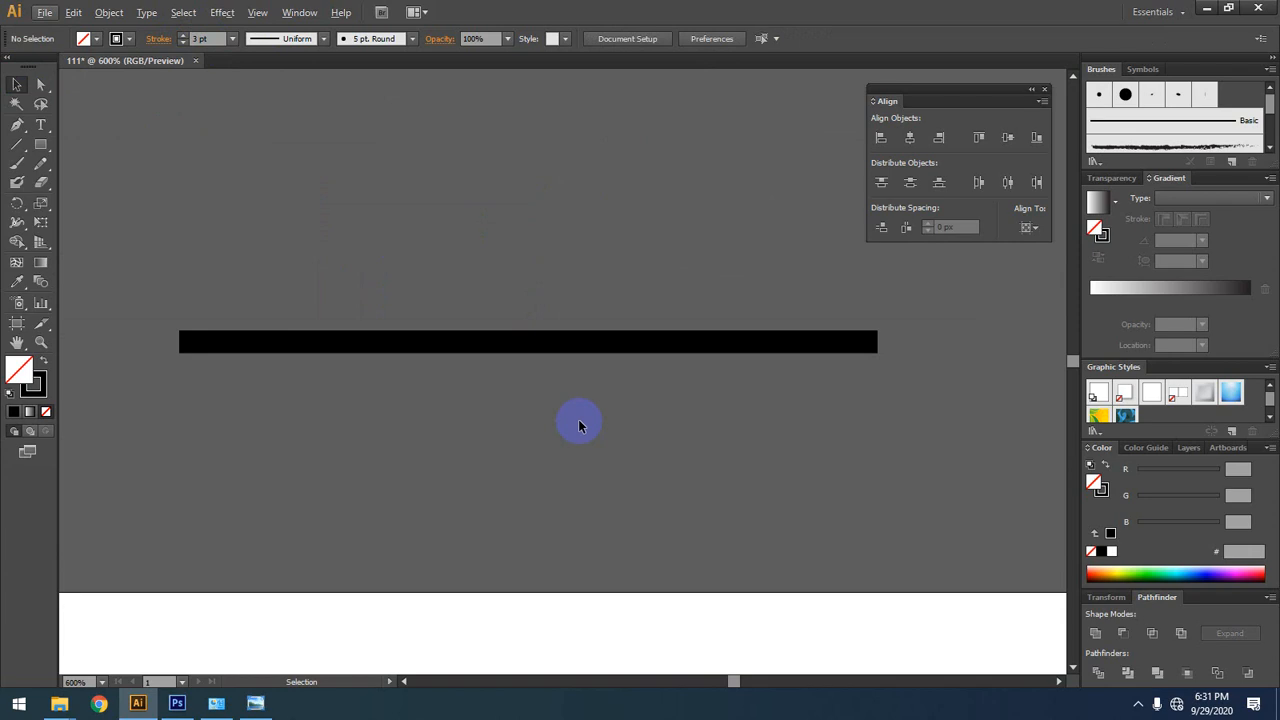
key("ctrl+z")
key("ctrl+z")
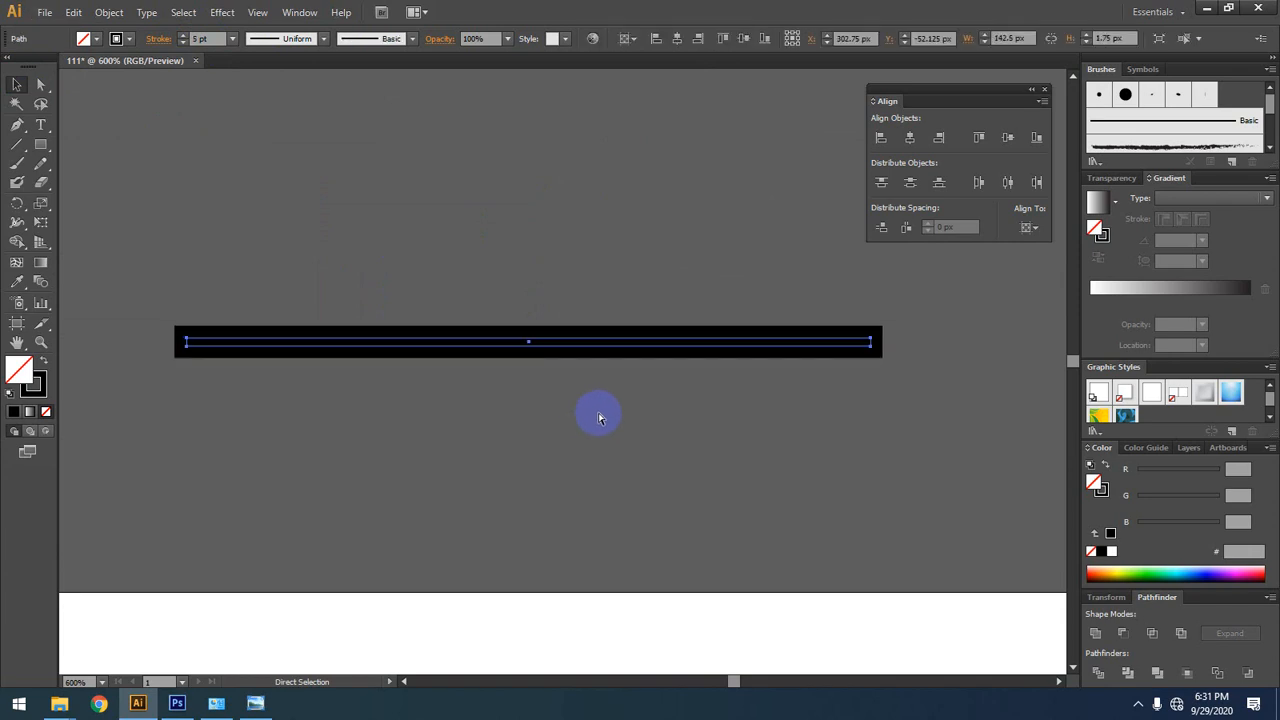
key("ctrl+shift+z")
key("ctrl+z")
key("ctrl+z")
key("ctrl+z")
key("ctrl+z")
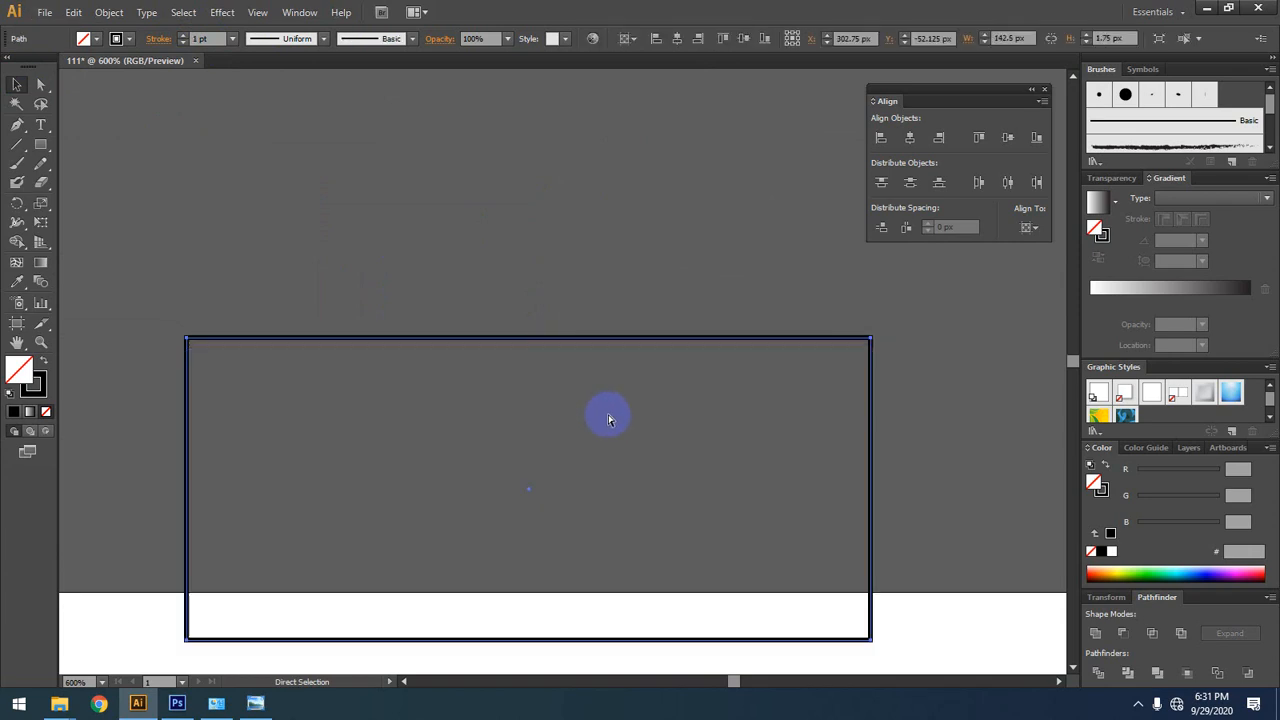
scroll(514, 326, "down", 1)
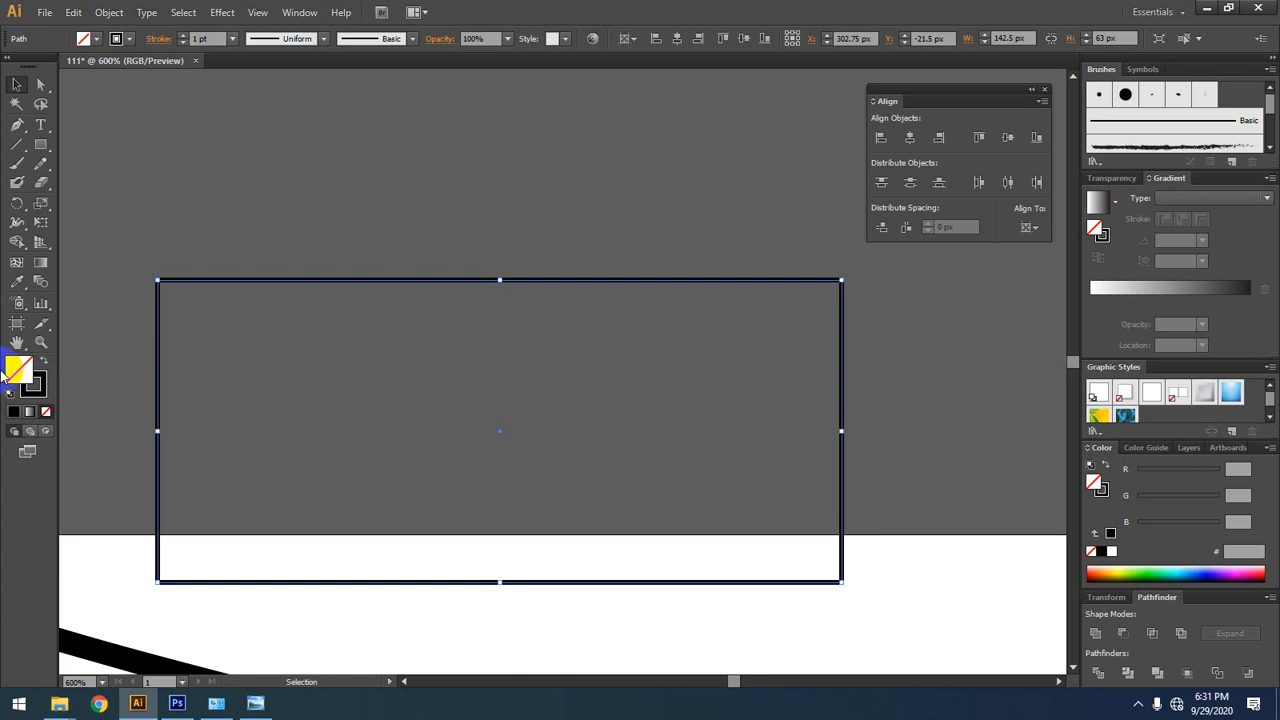
Step: Give the selected rectangle a bright green fill, hex 17FF5C, from the color spectrum
left_click(15, 370)
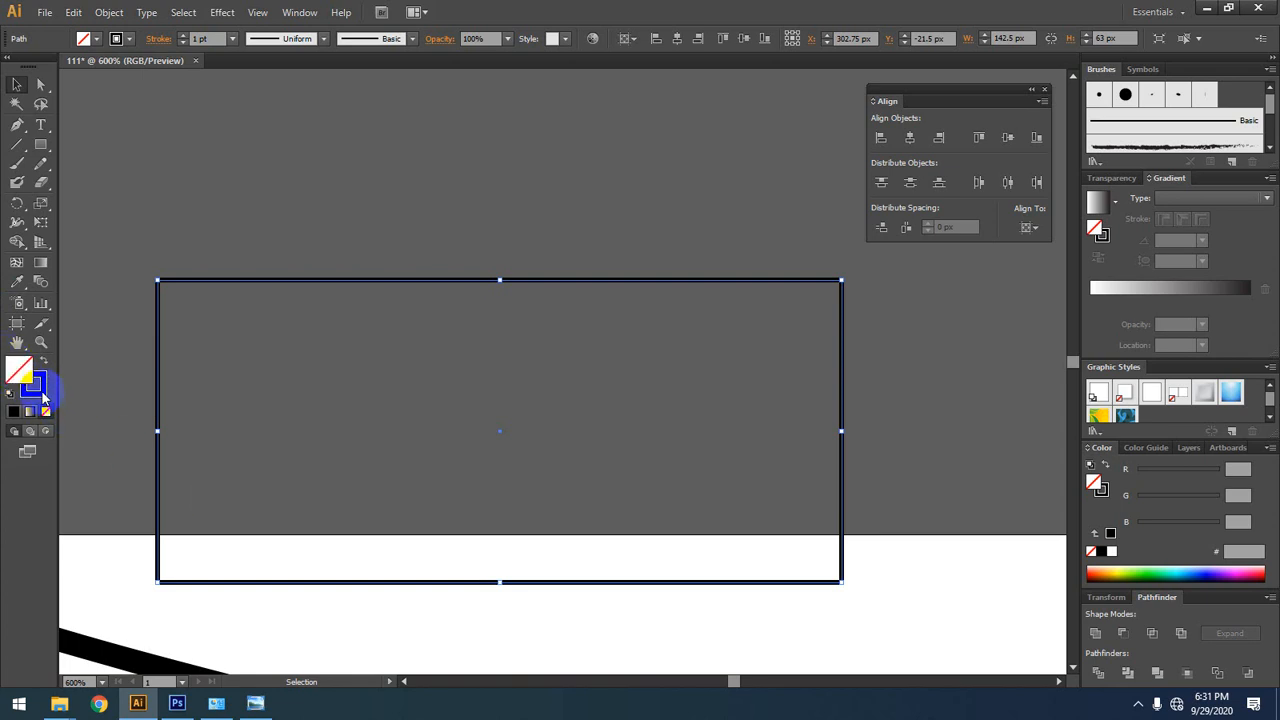
left_click(38, 390)
left_click(14, 369)
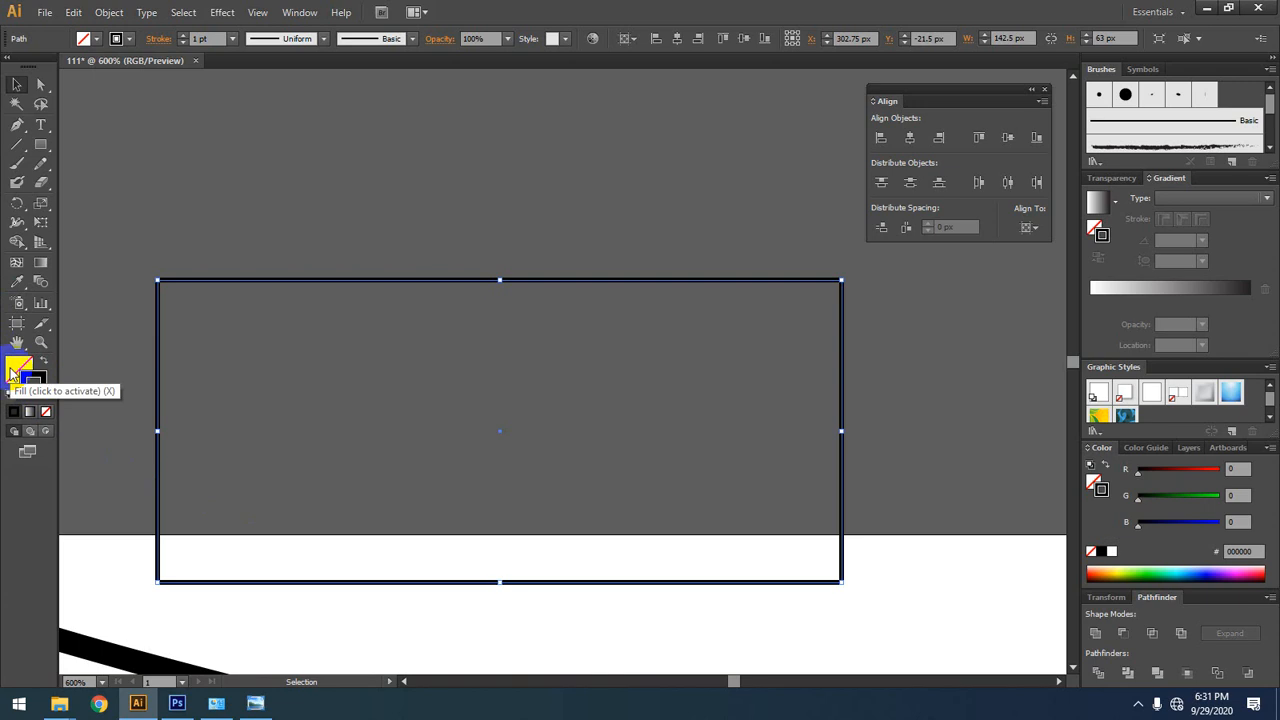
left_click(12, 370)
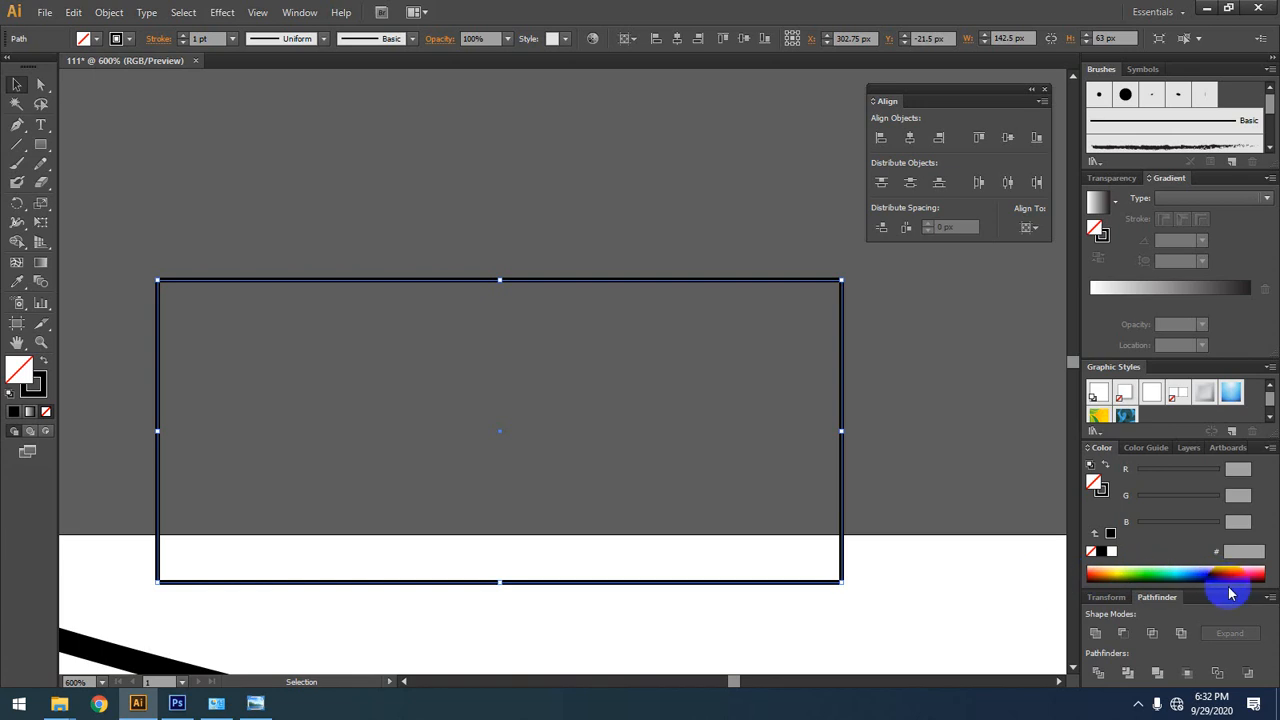
left_click(1160, 567)
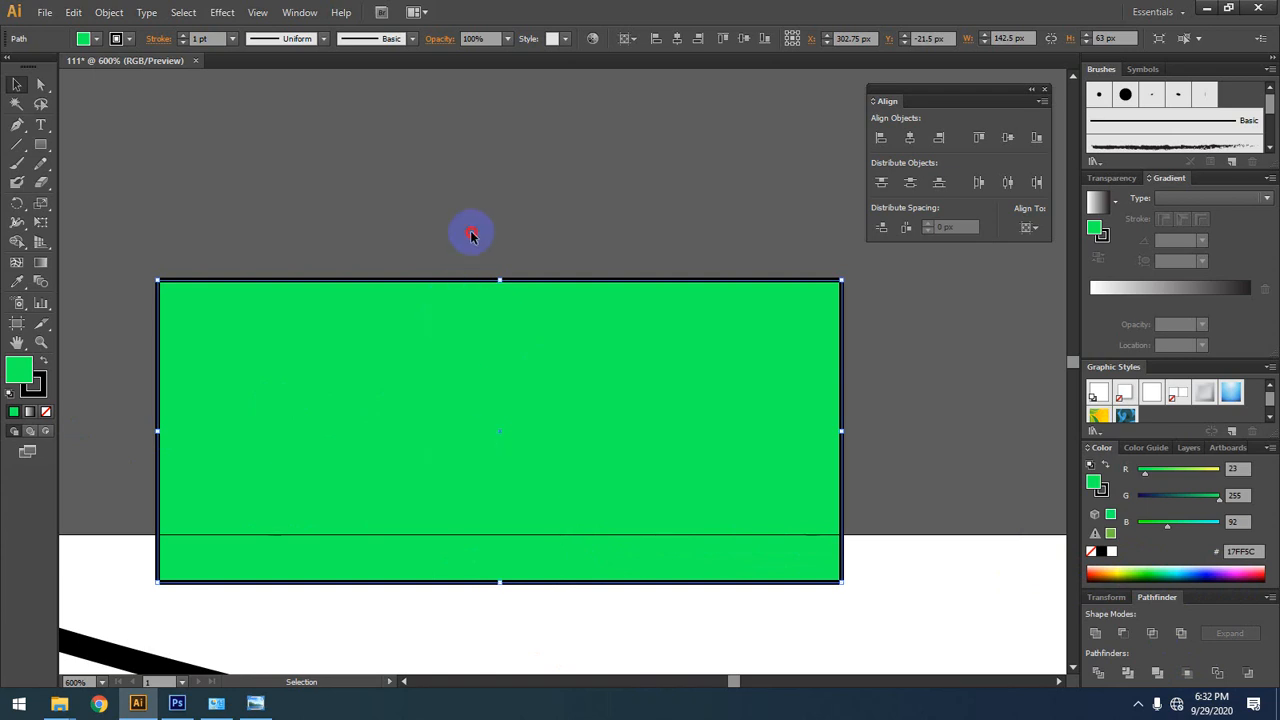
Step: Select the green rectangle and delete it
left_click_drag(553, 229, 427, 625)
key("Delete")
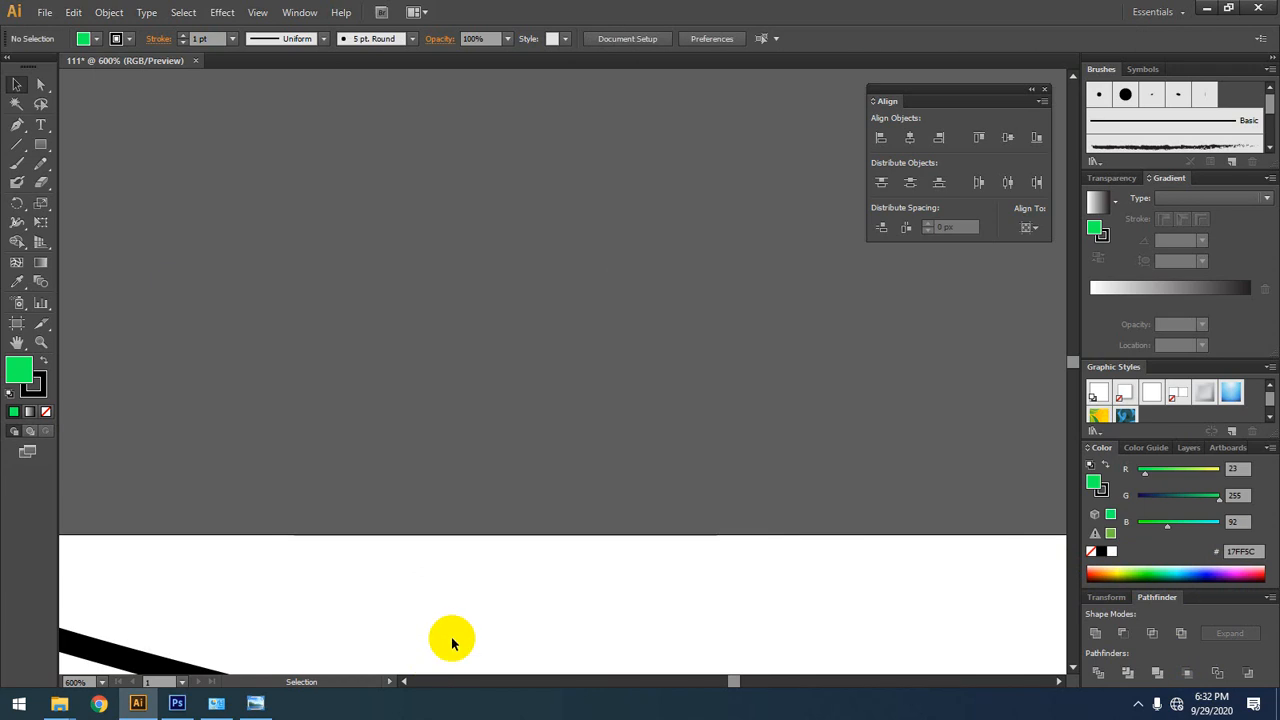
Step: Sample white from the empty artboard with the Eyedropper and activate the Paintbrush tool
scroll(416, 405, "down", 2)
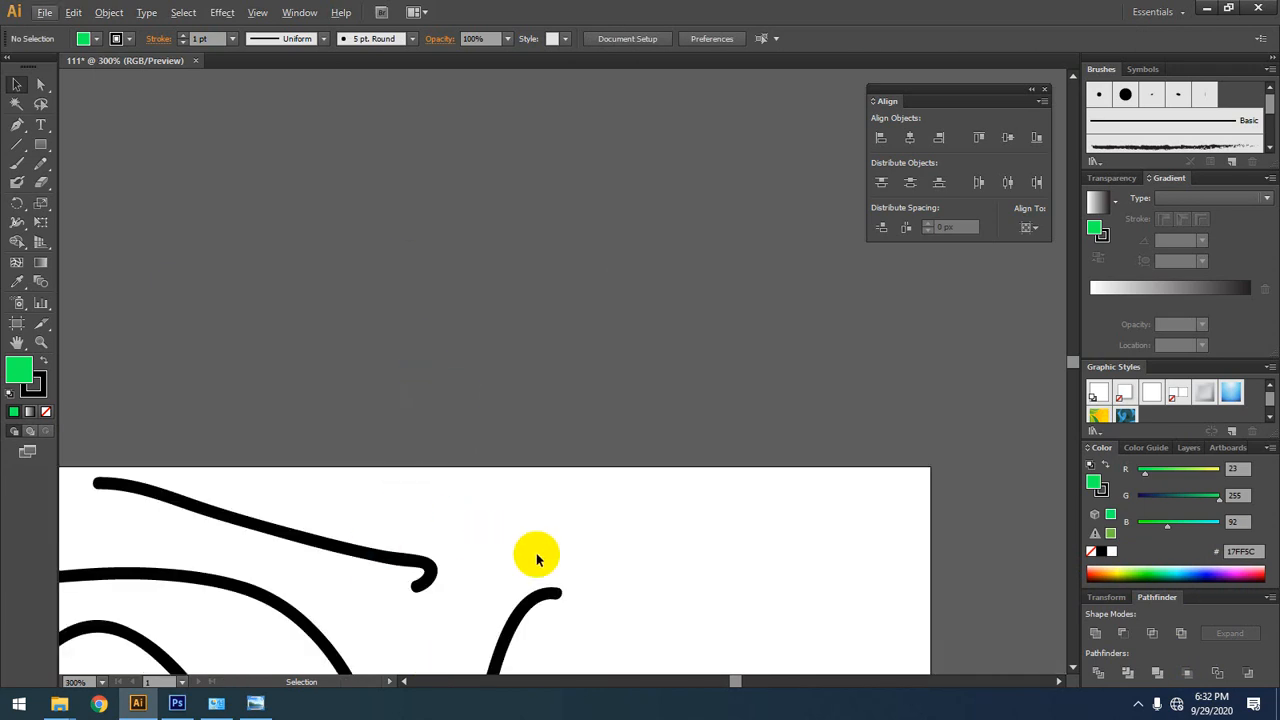
key("space")
left_click_drag(560, 541, 413, 368)
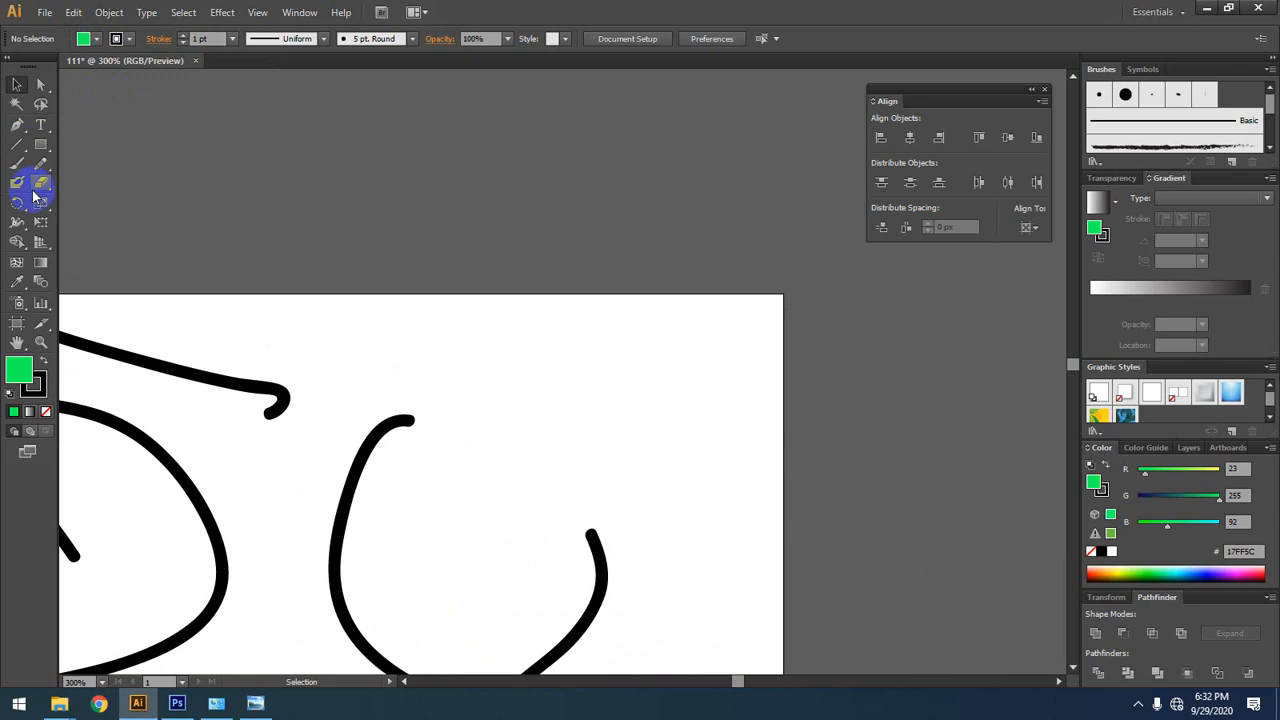
left_click(14, 289)
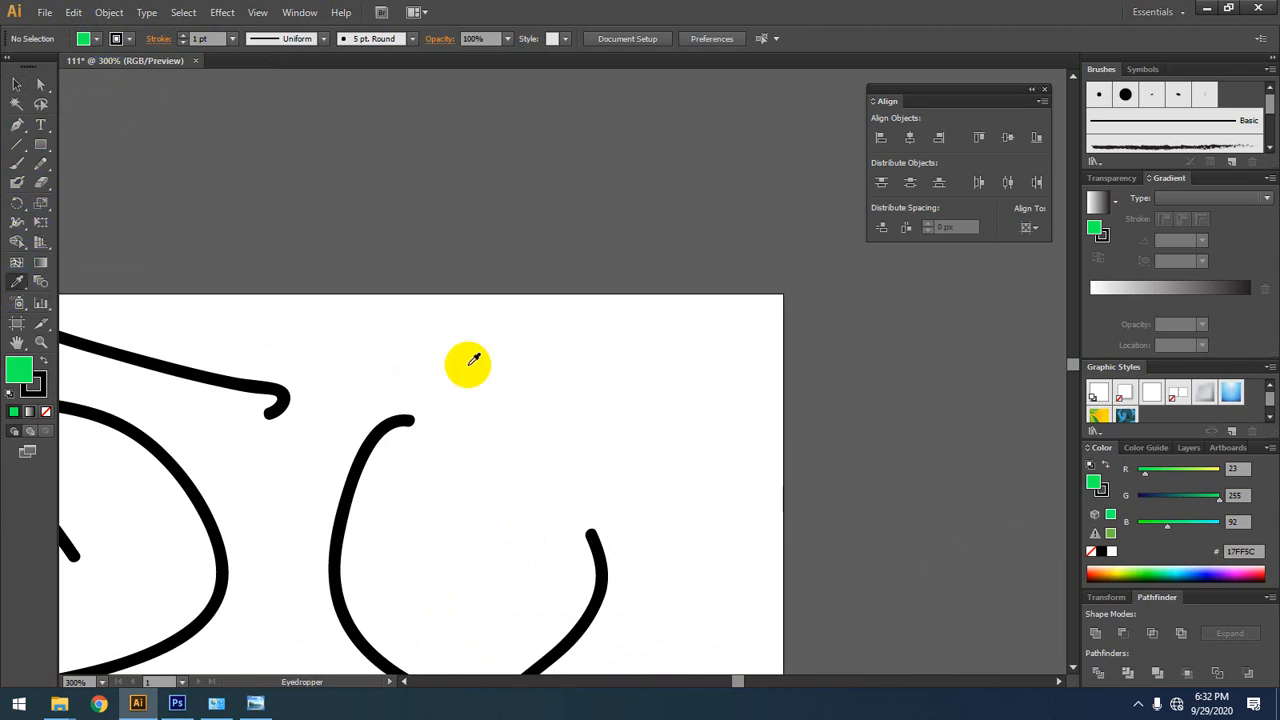
left_click(614, 369)
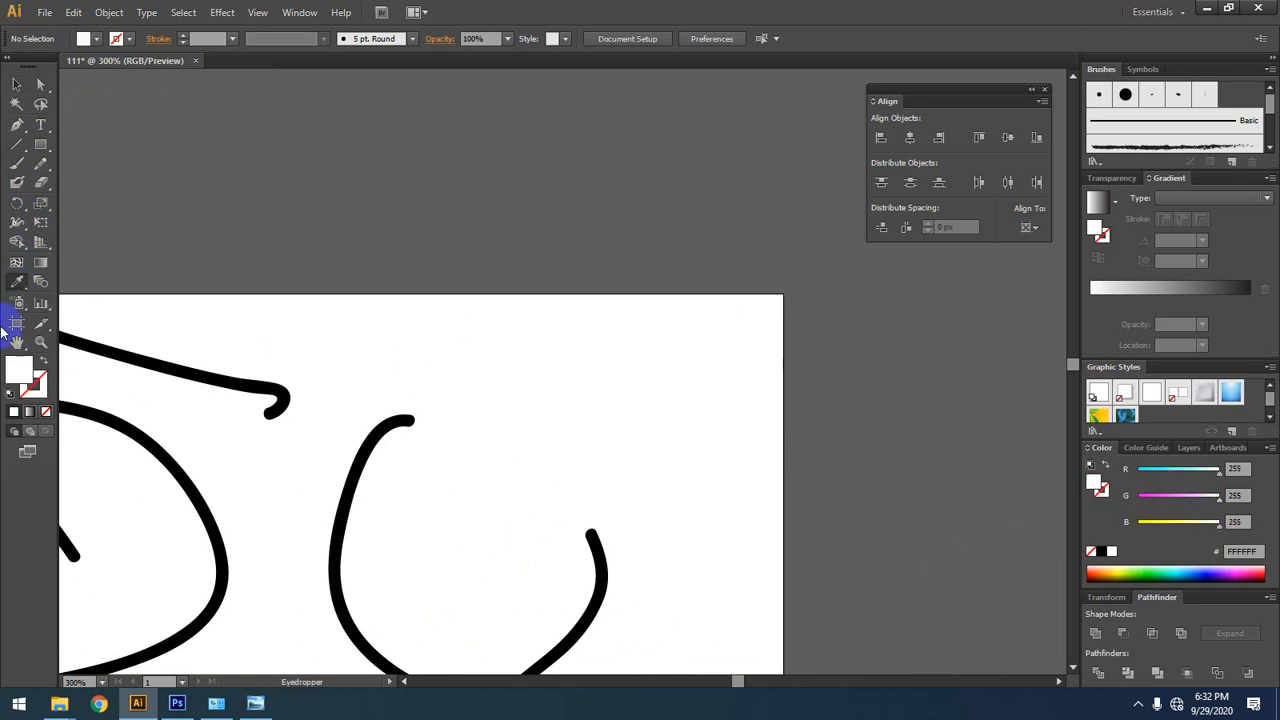
left_click(17, 163)
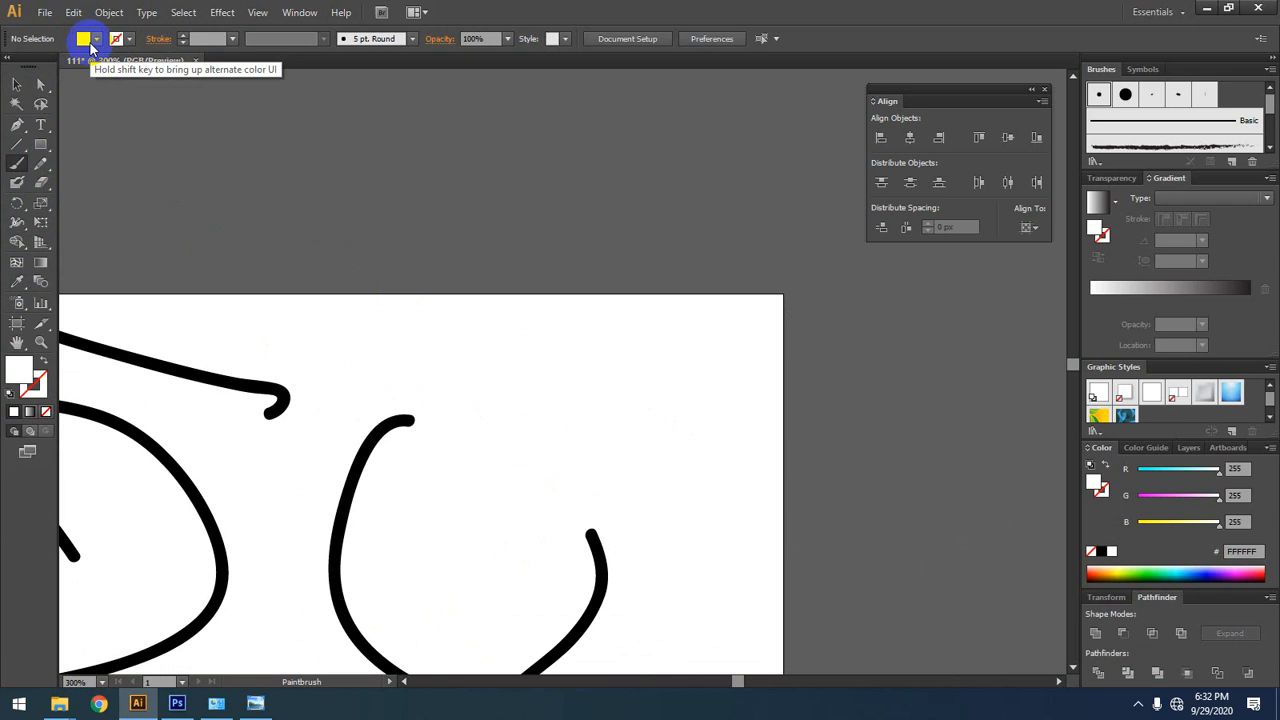
Step: Choose the CMYK Red swatch and paint a closed leaf-shaped loop on the artboard and a dense scribble above it with the Paintbrush
left_click(128, 39)
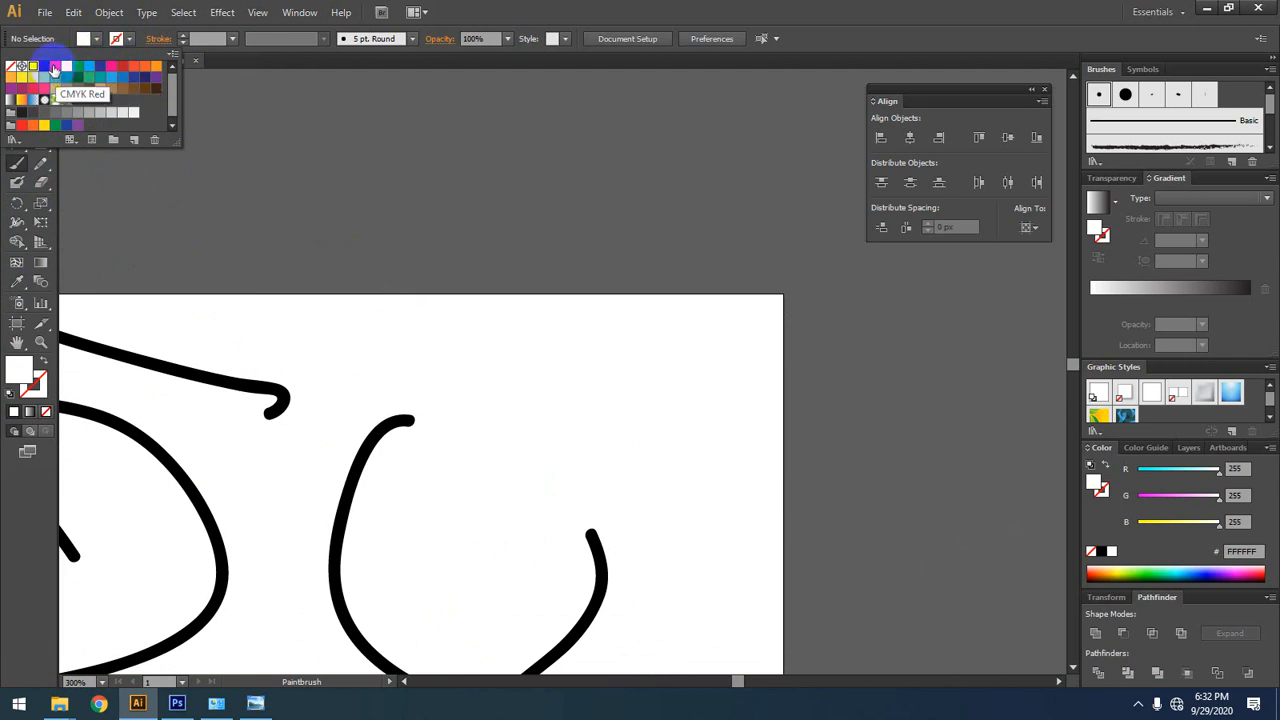
left_click(54, 68)
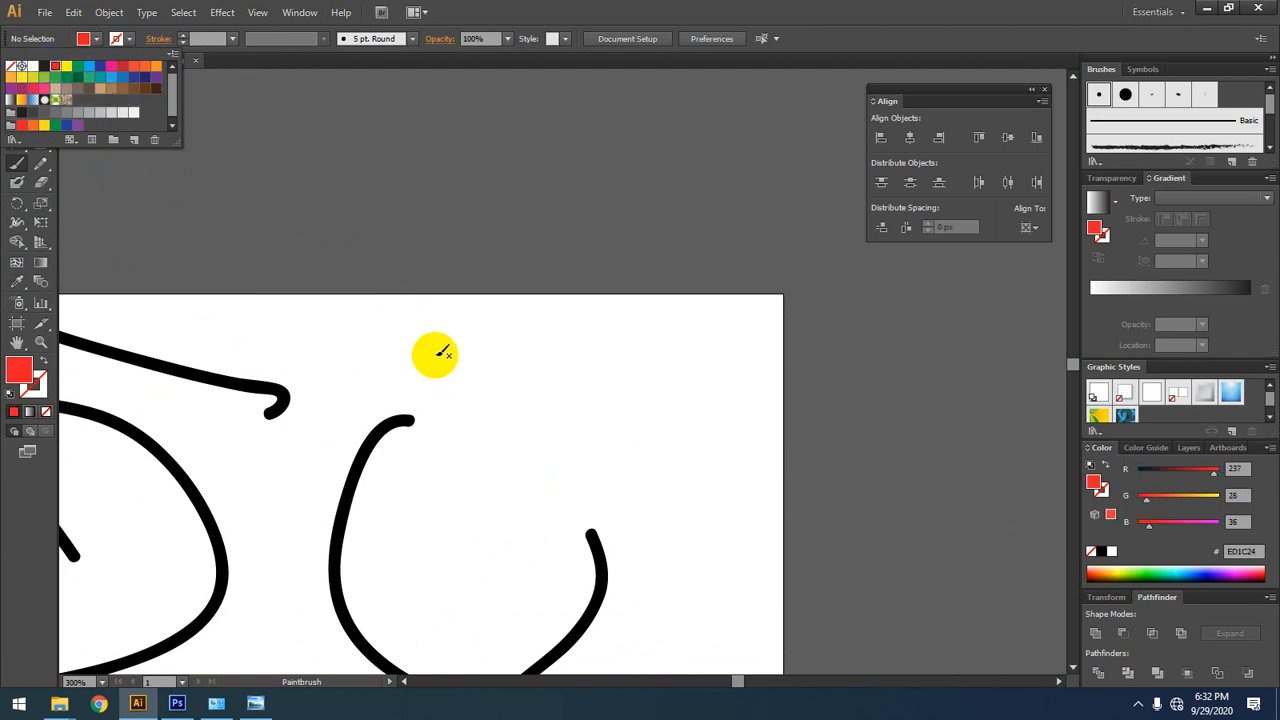
left_click(668, 322)
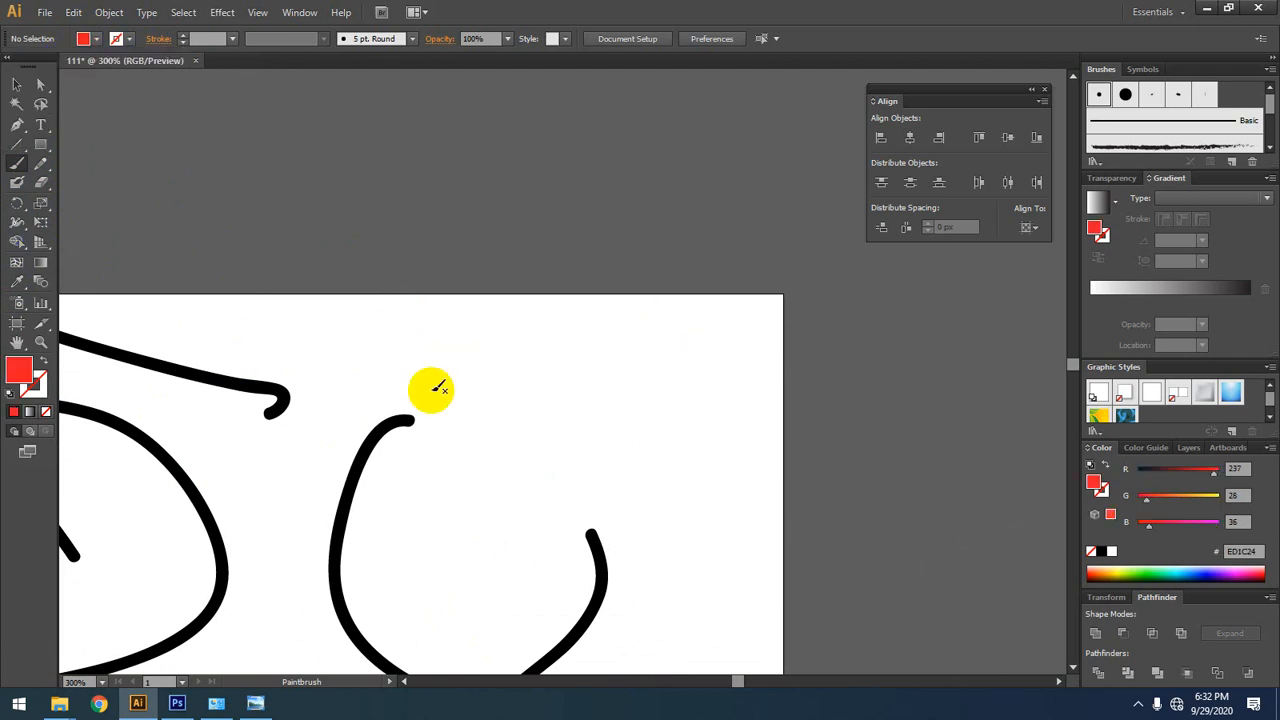
mouse_move(479, 386)
left_mouse_down()
mouse_move(734, 346)
mouse_move(754, 386)
mouse_move(597, 451)
mouse_move(475, 398)
left_mouse_up()
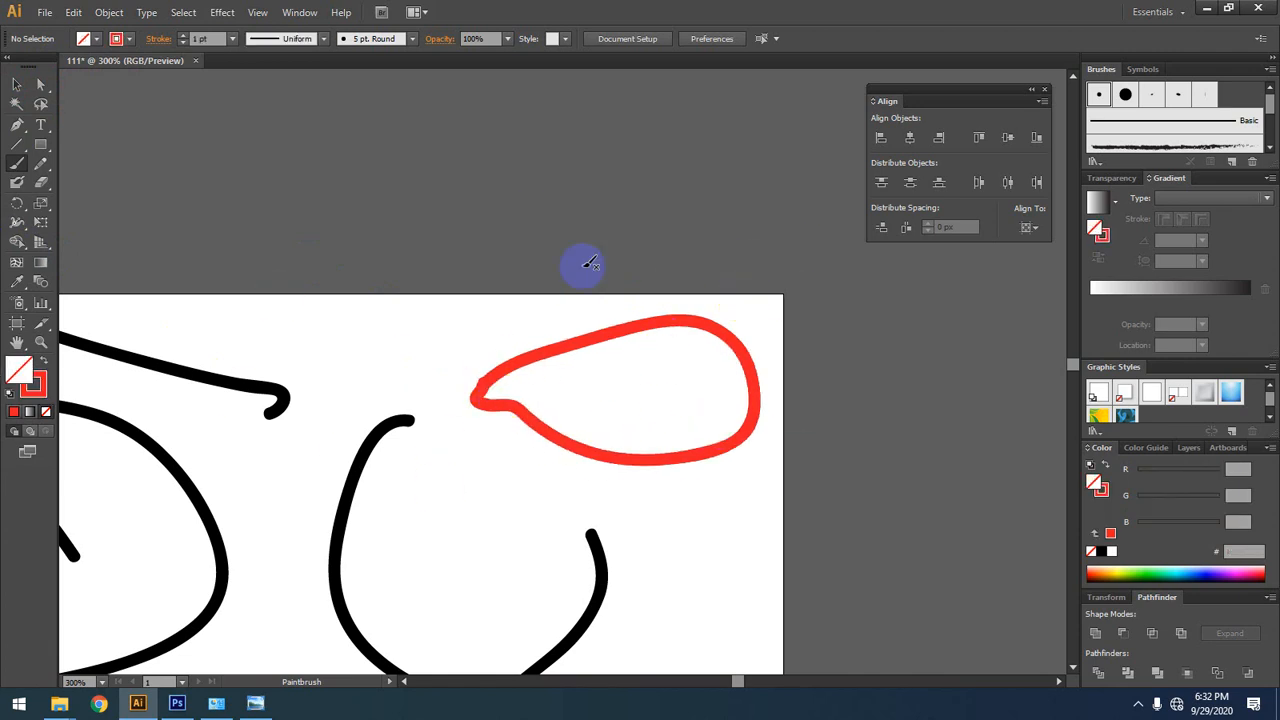
mouse_move(350, 104)
left_mouse_down()
mouse_move(515, 187)
mouse_move(229, 274)
mouse_move(148, 178)
mouse_move(274, 141)
mouse_move(316, 154)
mouse_move(288, 128)
mouse_move(412, 213)
mouse_move(306, 275)
mouse_move(387, 233)
mouse_move(420, 187)
mouse_move(275, 256)
mouse_move(174, 197)
mouse_move(203, 167)
mouse_move(239, 164)
mouse_move(295, 200)
mouse_move(334, 150)
mouse_move(366, 147)
mouse_move(493, 255)
mouse_move(444, 162)
mouse_move(429, 204)
mouse_move(370, 136)
mouse_move(154, 127)
mouse_move(135, 210)
mouse_move(201, 89)
mouse_move(251, 255)
mouse_move(224, 204)
mouse_move(612, 169)
mouse_move(728, 45)
mouse_move(733, 183)
mouse_move(794, 203)
left_mouse_up()
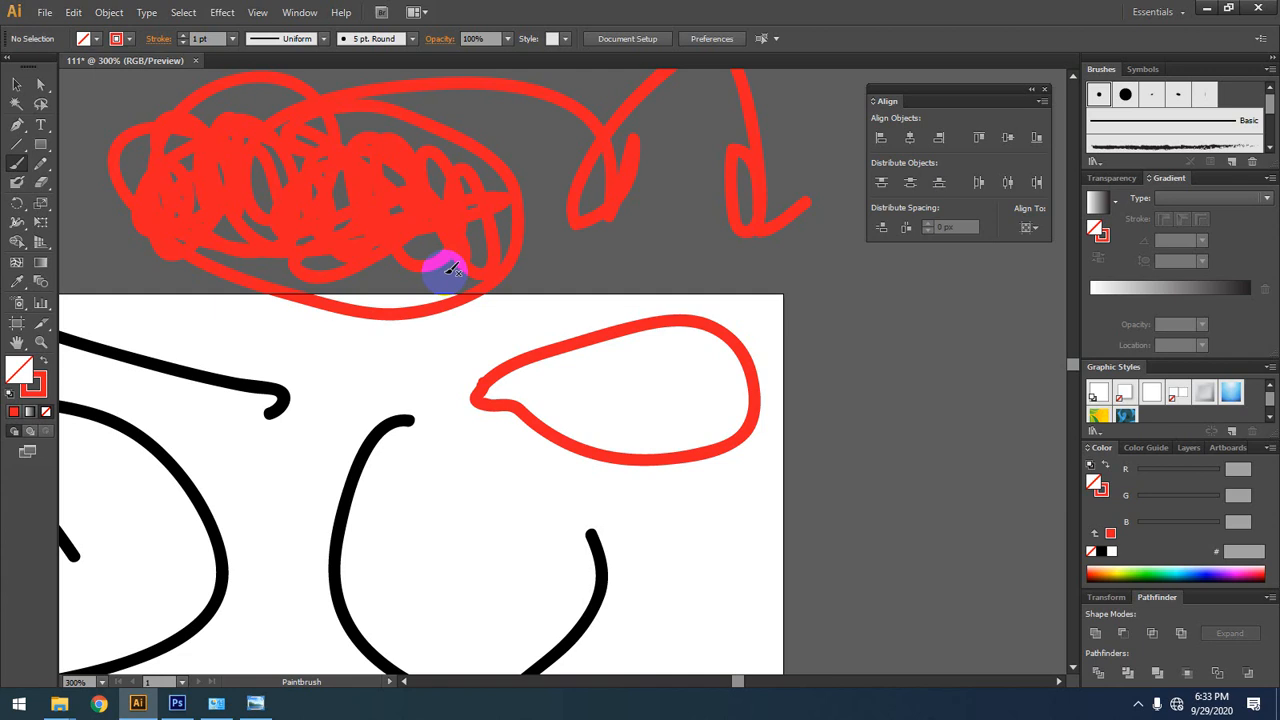
Step: Paint the outline of a house with a pitched roof and two walls in red on the empty canvas beside the artboard
scroll(297, 376, "down", 2)
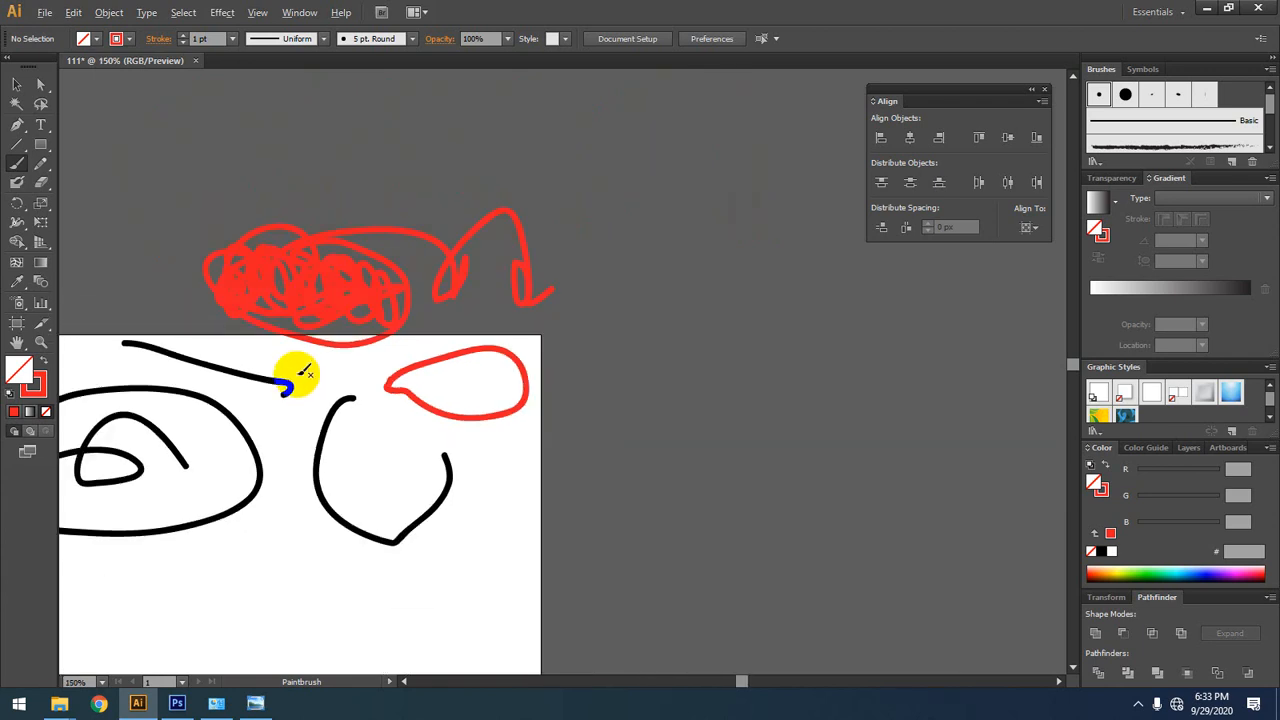
left_click_drag(668, 366, 314, 321)
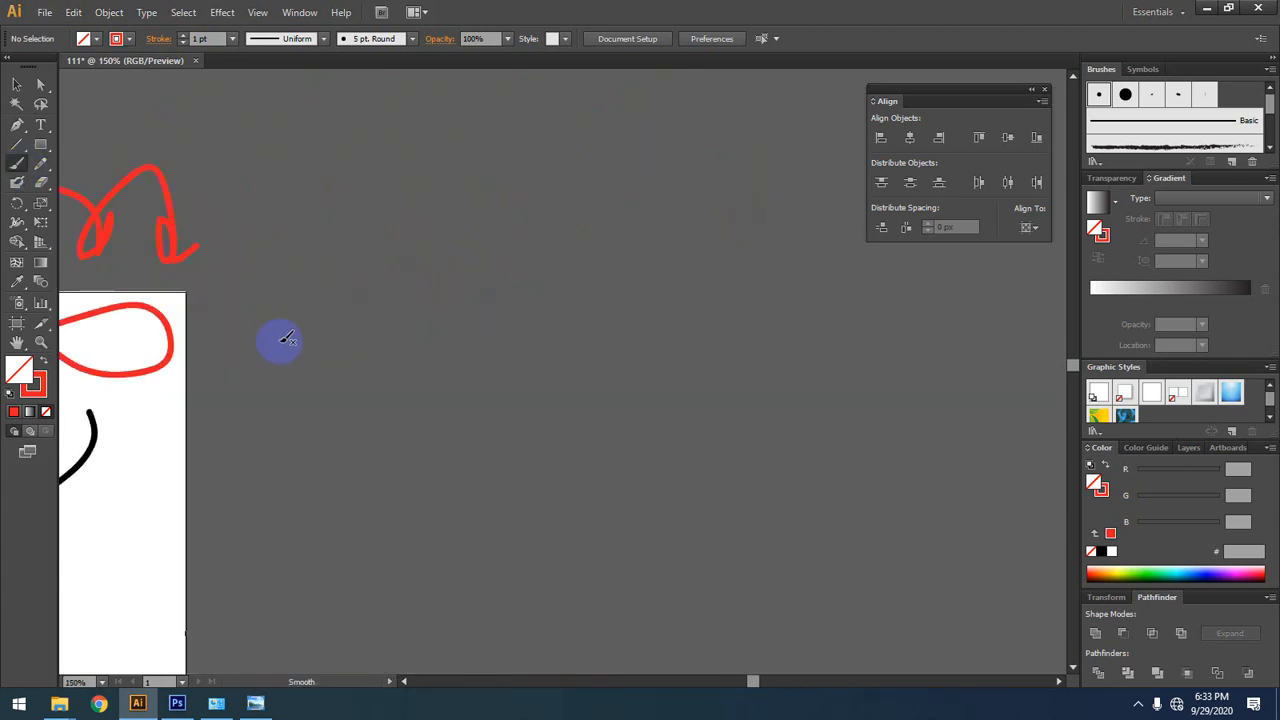
mouse_move(342, 265)
left_mouse_down()
mouse_move(430, 175)
mouse_move(351, 270)
mouse_move(272, 309)
mouse_move(346, 320)
mouse_move(452, 189)
mouse_move(429, 184)
mouse_move(555, 330)
left_mouse_up()
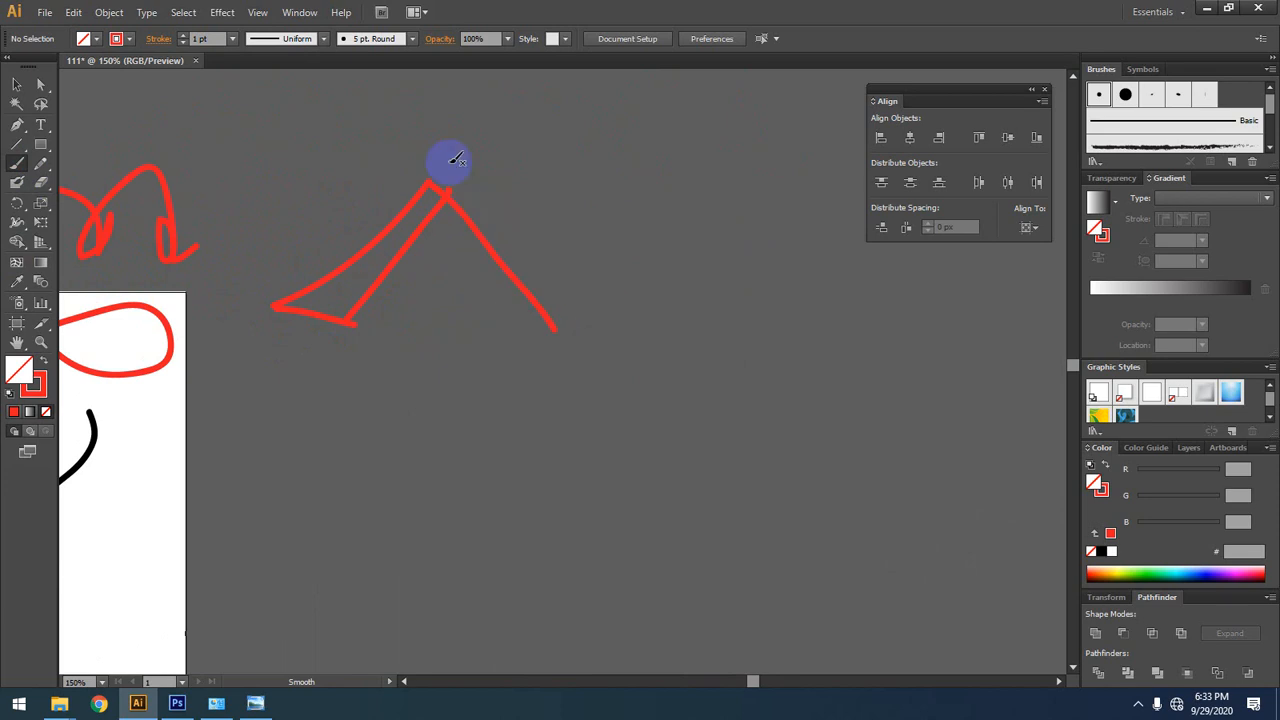
mouse_move(420, 195)
left_mouse_down()
mouse_move(440, 180)
mouse_move(717, 189)
mouse_move(902, 334)
left_mouse_up()
mouse_move(555, 328)
left_mouse_down()
mouse_move(686, 331)
mouse_move(925, 303)
left_mouse_up()
left_click_drag(563, 329, 578, 450)
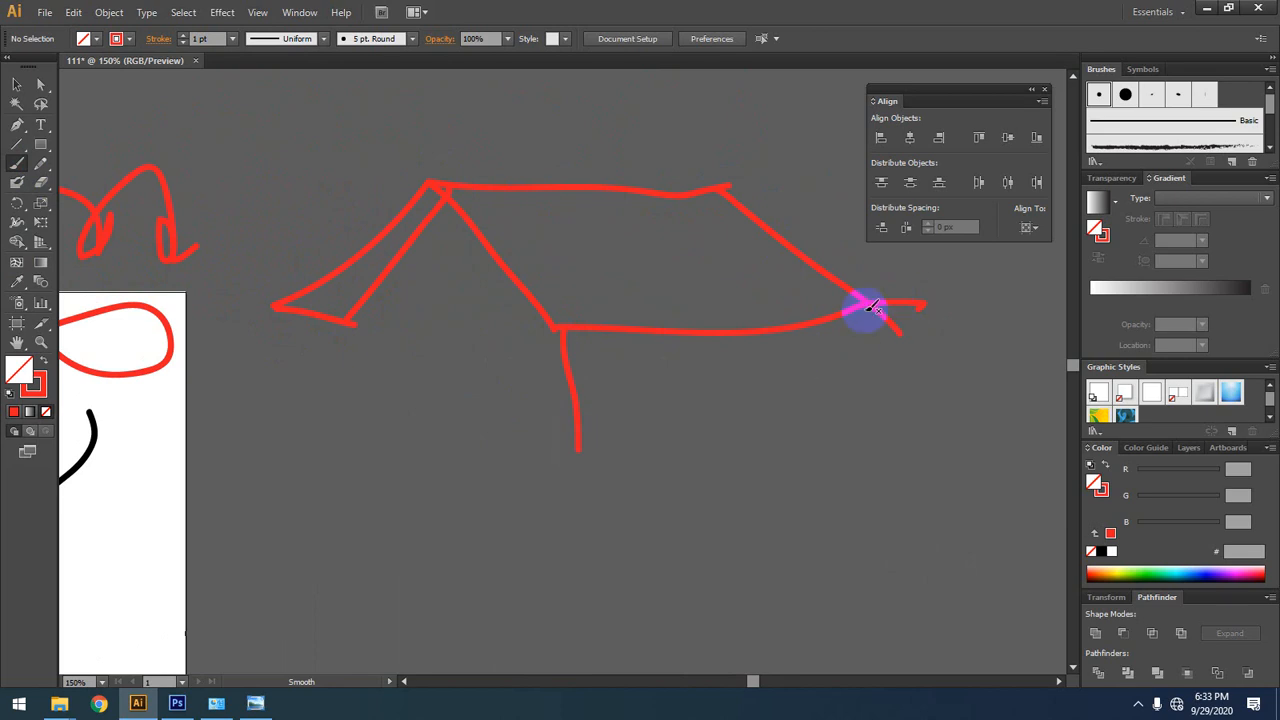
mouse_move(860, 302)
left_mouse_down()
mouse_move(863, 362)
mouse_move(580, 450)
left_mouse_up()
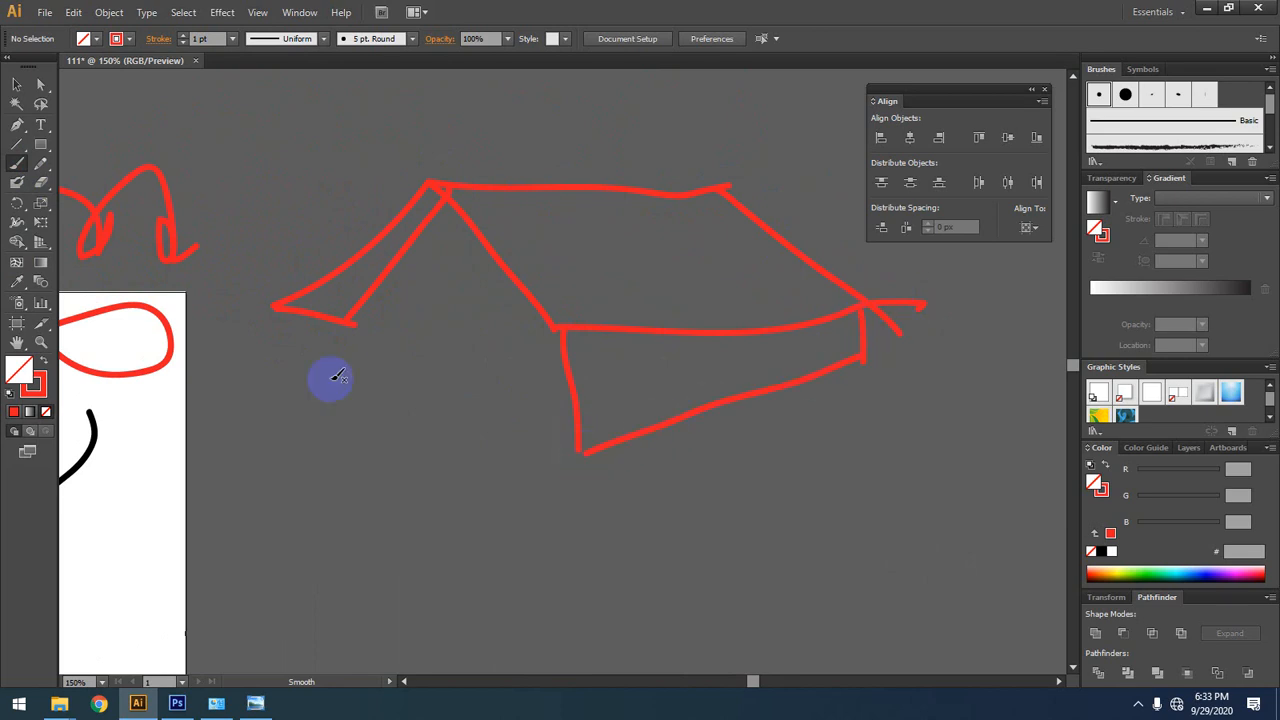
mouse_move(352, 308)
left_mouse_down()
mouse_move(357, 370)
mouse_move(571, 432)
mouse_move(563, 371)
left_mouse_up()
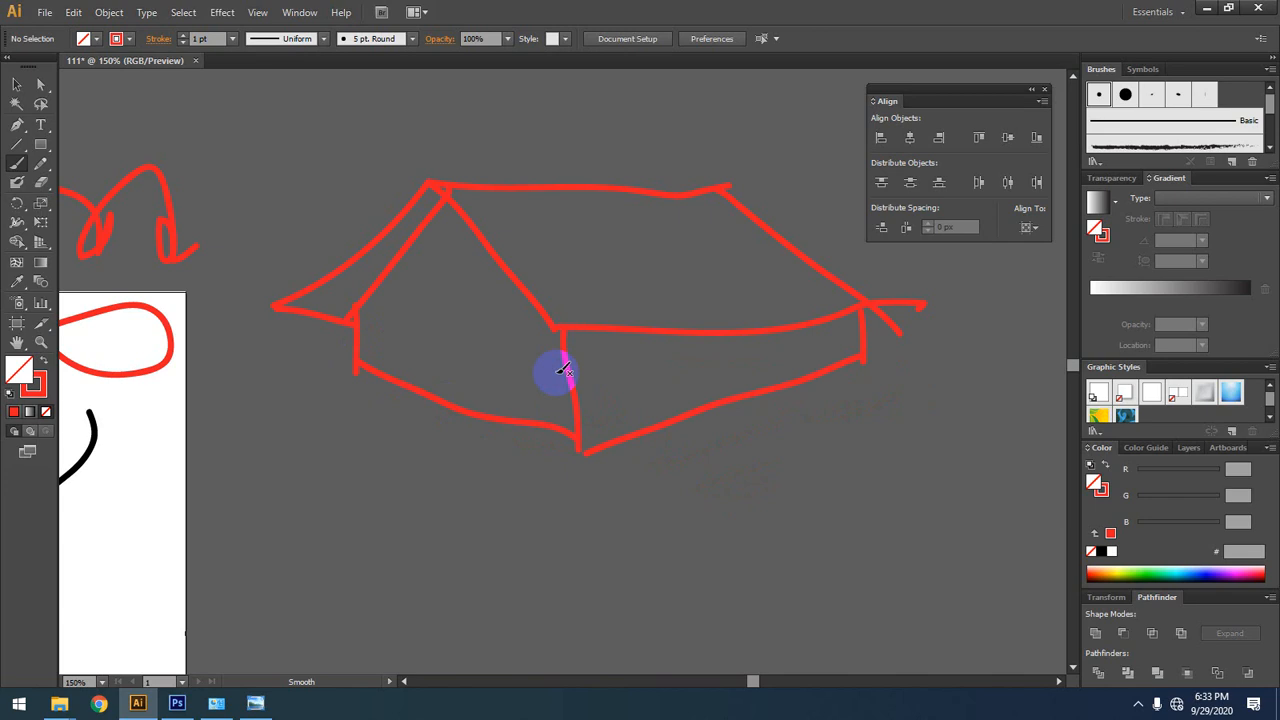
Step: Add a door and two windows to the long wall, a door to the gable wall, and a base strip along the house's bottom
left_click_drag(563, 371, 565, 378)
mouse_move(693, 424)
left_mouse_down()
mouse_move(693, 360)
mouse_move(766, 360)
mouse_move(770, 390)
left_mouse_up()
mouse_move(810, 332)
left_mouse_down()
mouse_move(830, 350)
mouse_move(812, 333)
left_mouse_up()
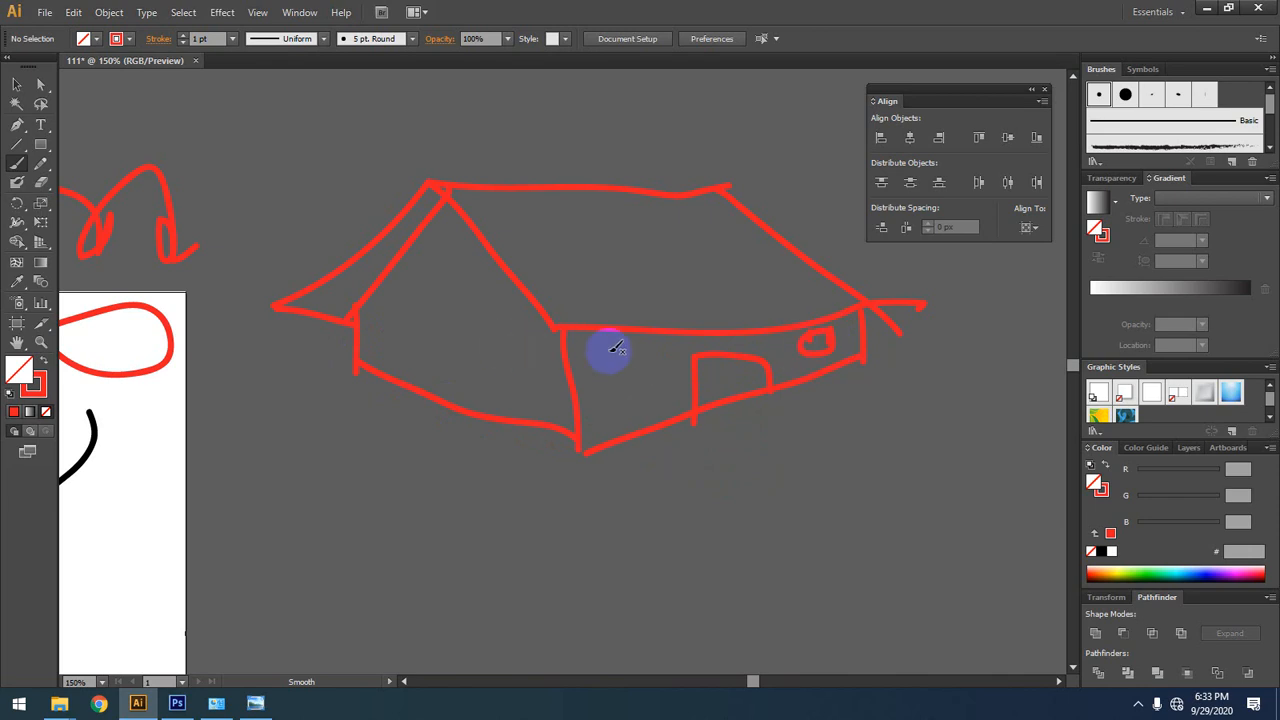
mouse_move(606, 348)
left_mouse_down()
mouse_move(620, 392)
mouse_move(658, 377)
mouse_move(612, 350)
left_mouse_up()
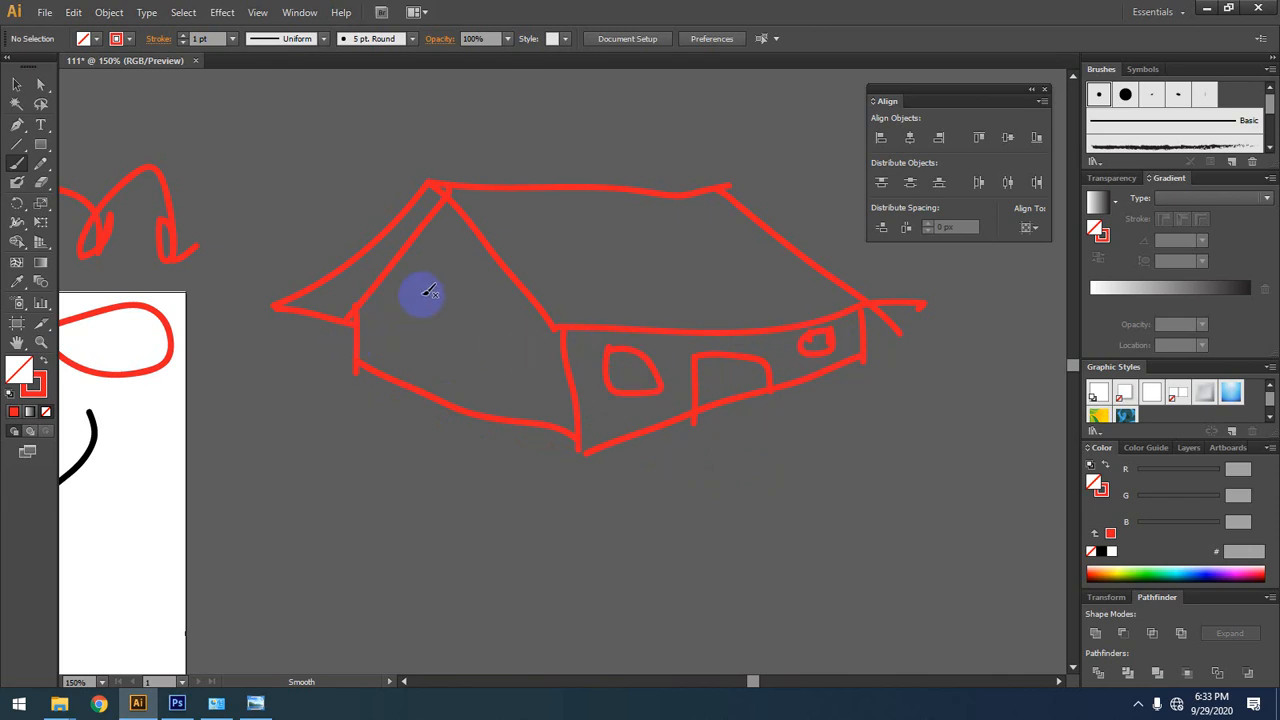
left_click_drag(421, 292, 435, 402)
mouse_move(421, 295)
left_mouse_down()
mouse_move(493, 329)
mouse_move(506, 420)
left_mouse_up()
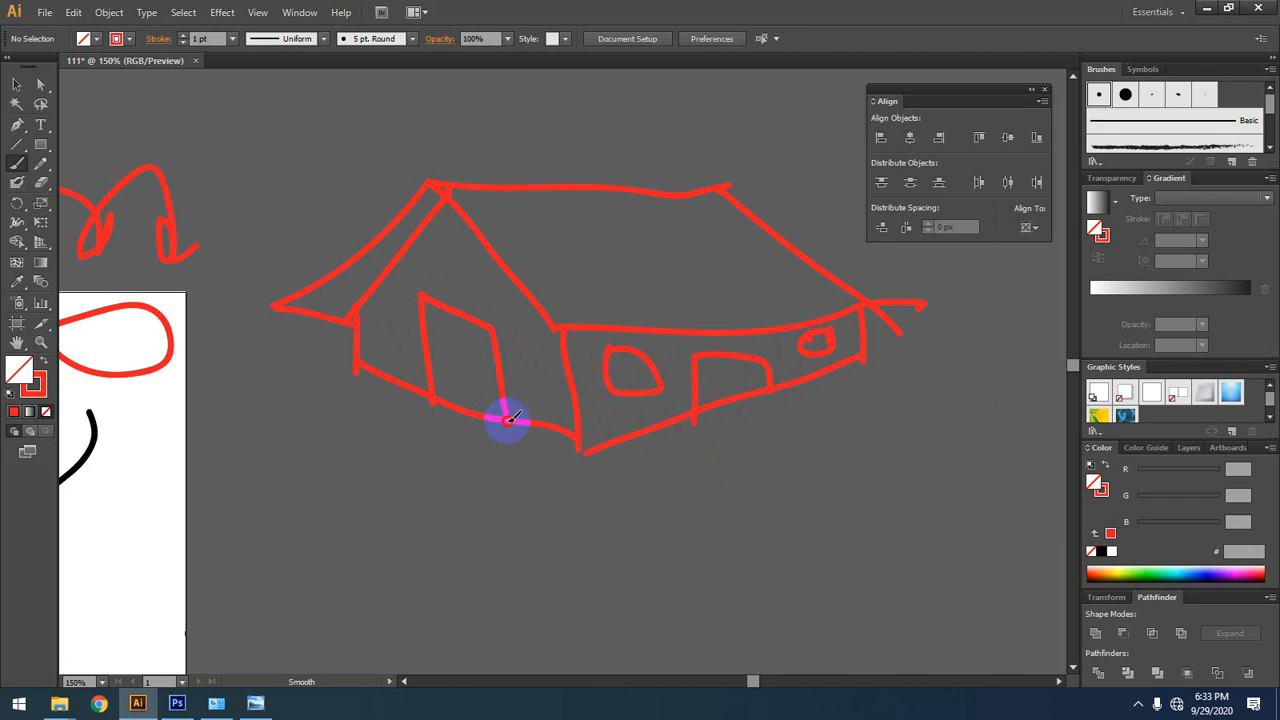
mouse_move(362, 371)
left_mouse_down()
mouse_move(300, 400)
mouse_move(543, 463)
mouse_move(579, 450)
mouse_move(577, 486)
mouse_move(780, 429)
mouse_move(877, 377)
mouse_move(860, 352)
left_mouse_up()
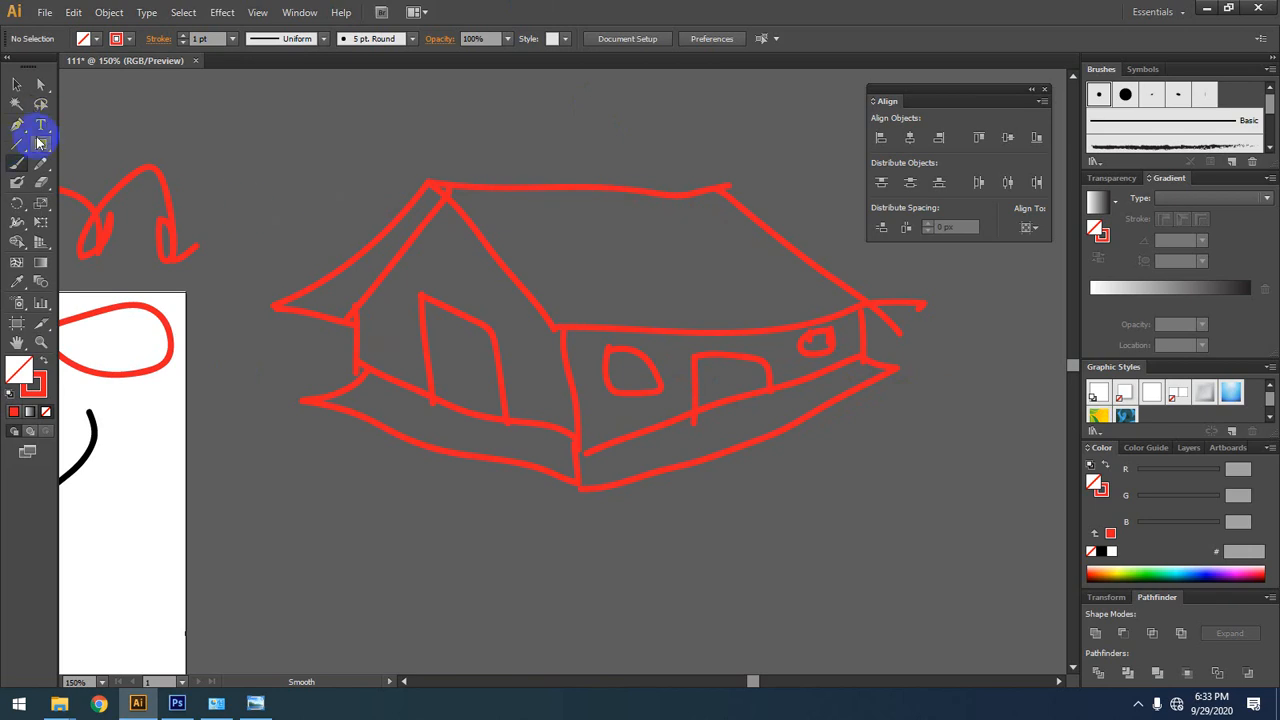
Step: Select all the brush strokes of the red house and delete them
left_click(17, 84)
key("alt+space")
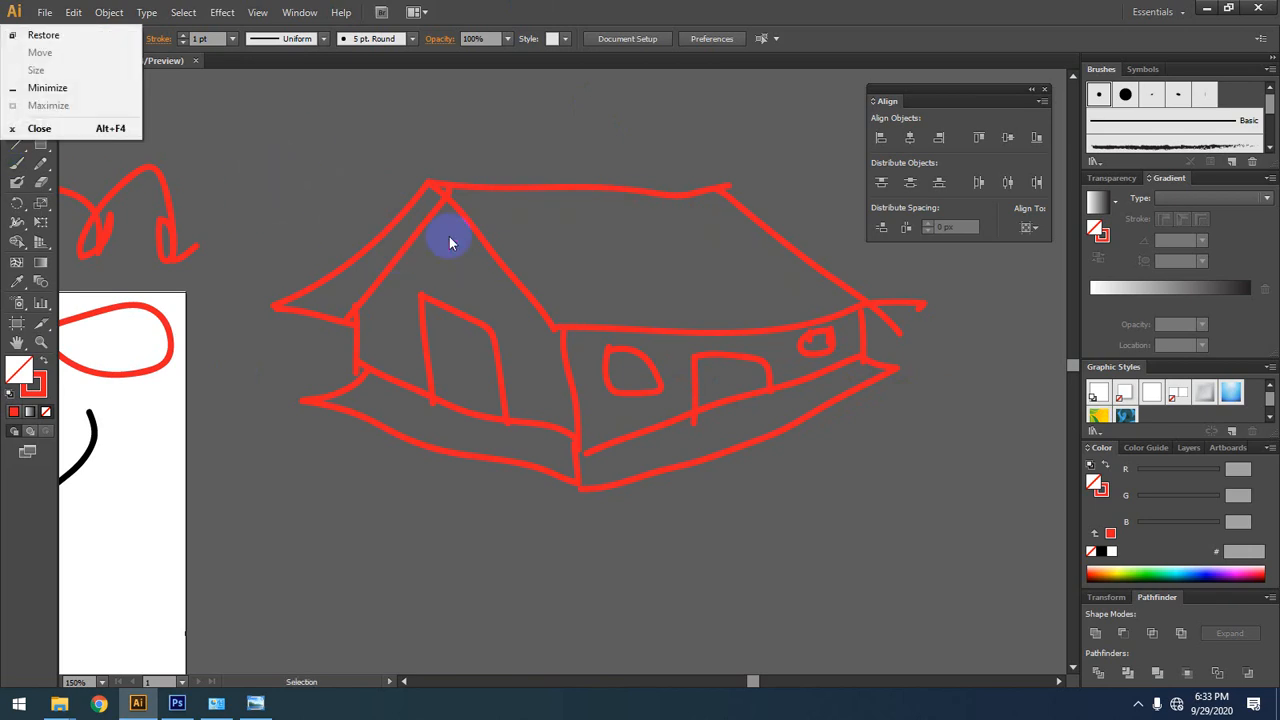
left_click(533, 138)
key("space")
left_click_drag(699, 535, 951, 575)
key("Delete")
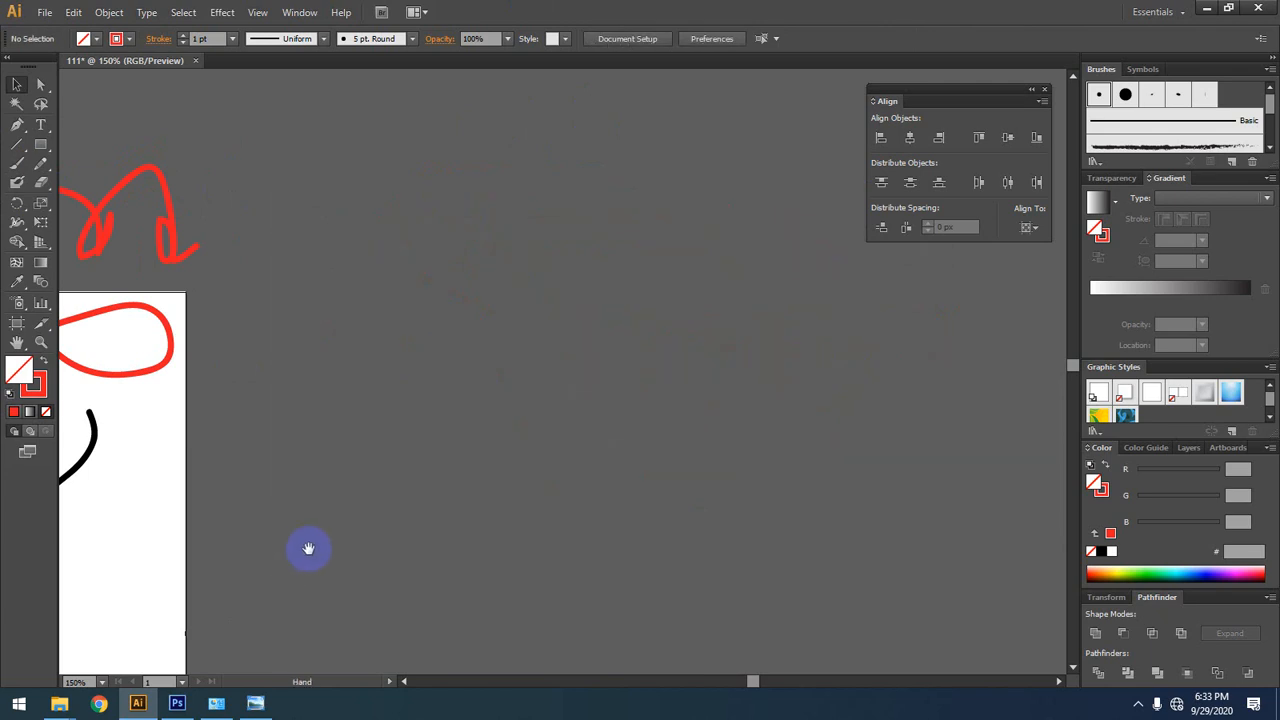
Step: Select the remaining red and black brush strokes on and above the artboard and delete them
left_click_drag(308, 548, 909, 400)
scroll(674, 389, "down", 2)
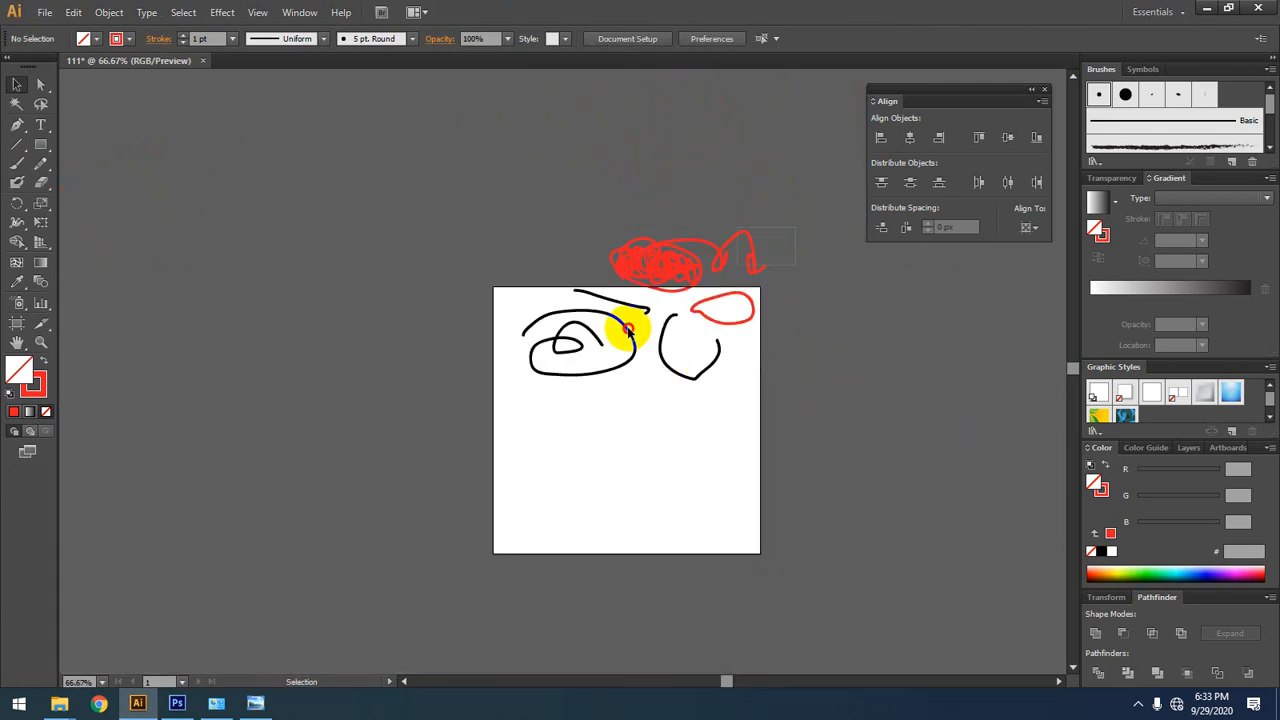
left_click_drag(766, 226, 266, 477)
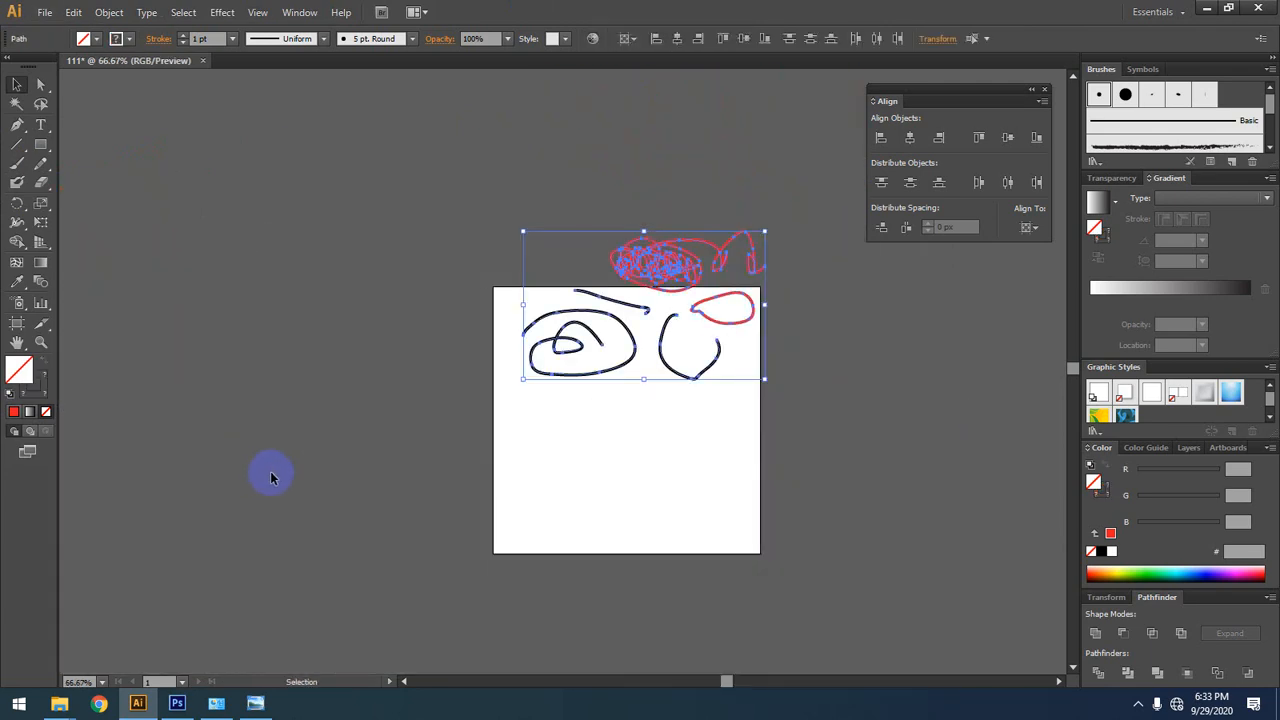
key("Delete")
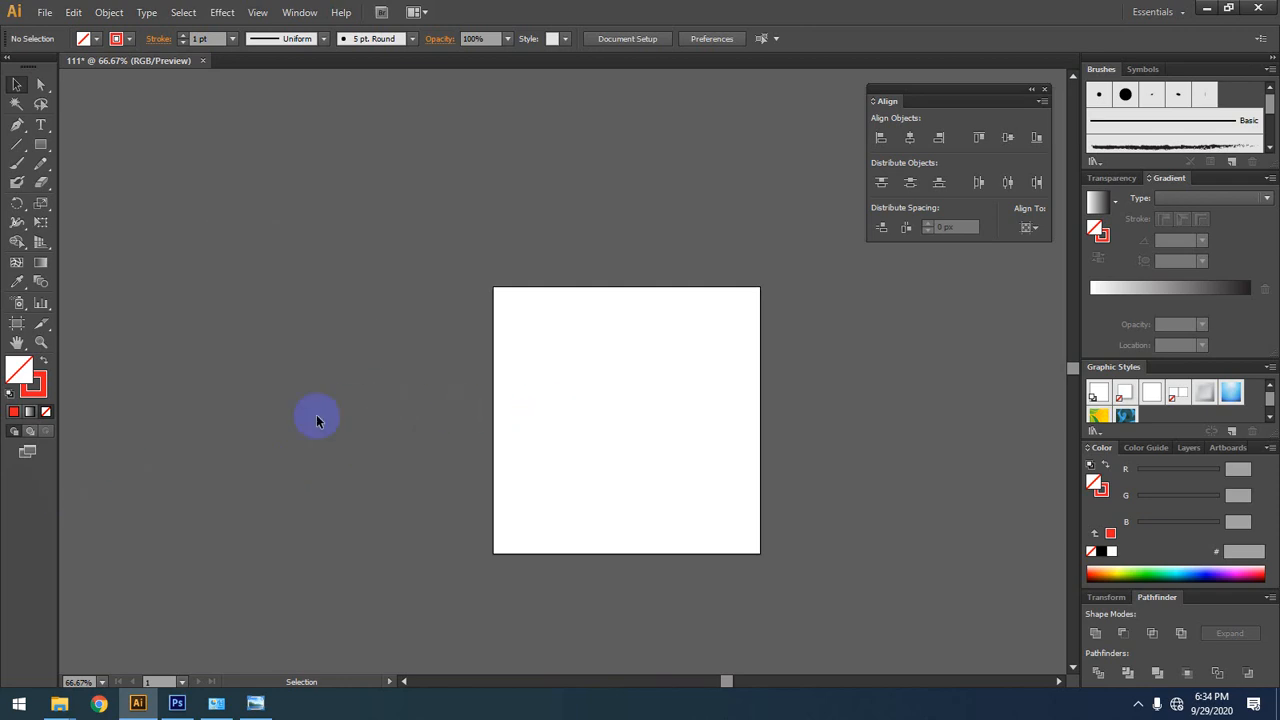
Step: Draw three freehand paths on the artboard with the Pencil tool: a large looping curve, a hooked curve and a short line
key("space")
left_click_drag(525, 297, 449, 285)
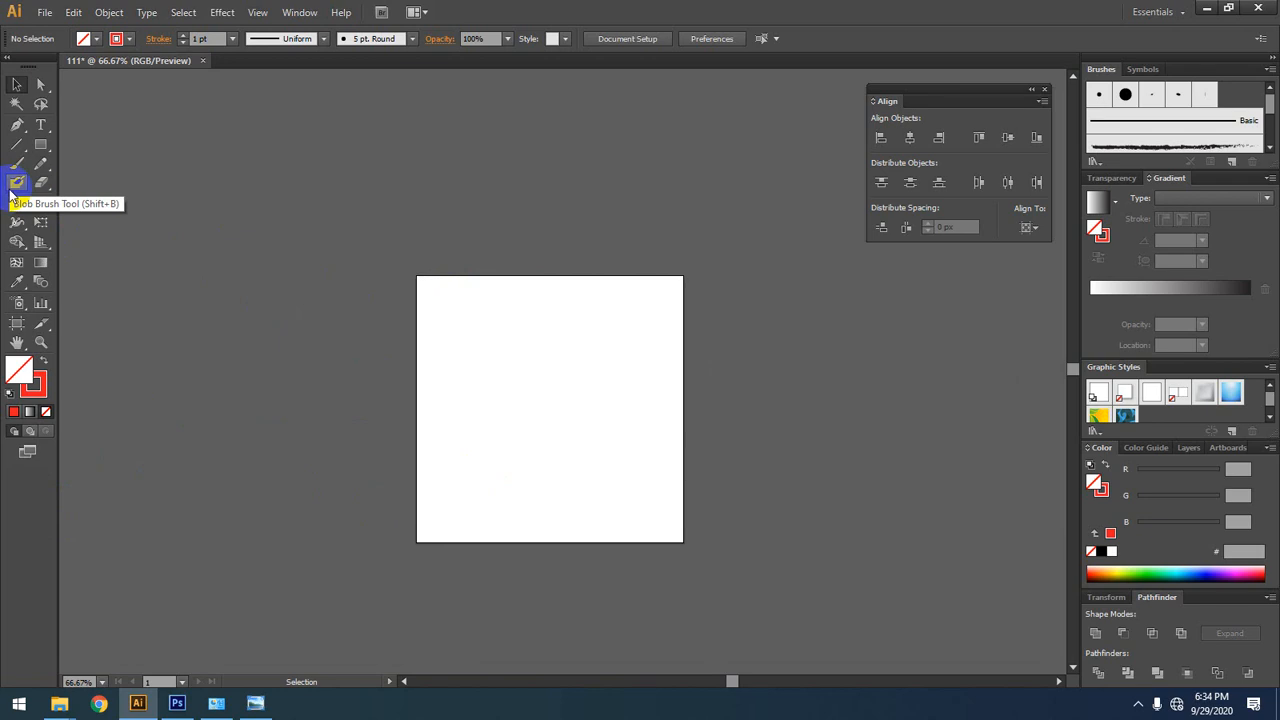
left_click(41, 163)
mouse_move(450, 364)
left_mouse_down()
mouse_move(481, 301)
mouse_move(469, 437)
mouse_move(612, 414)
left_mouse_up()
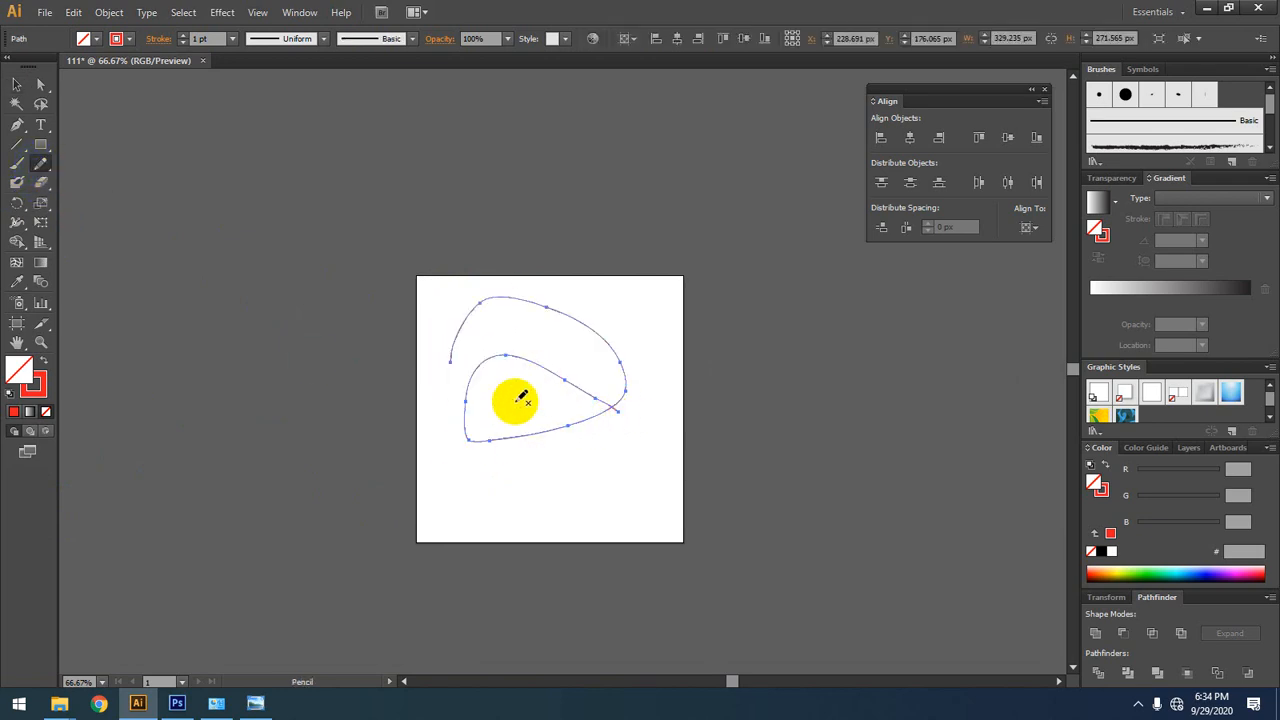
left_click_drag(521, 397, 406, 279)
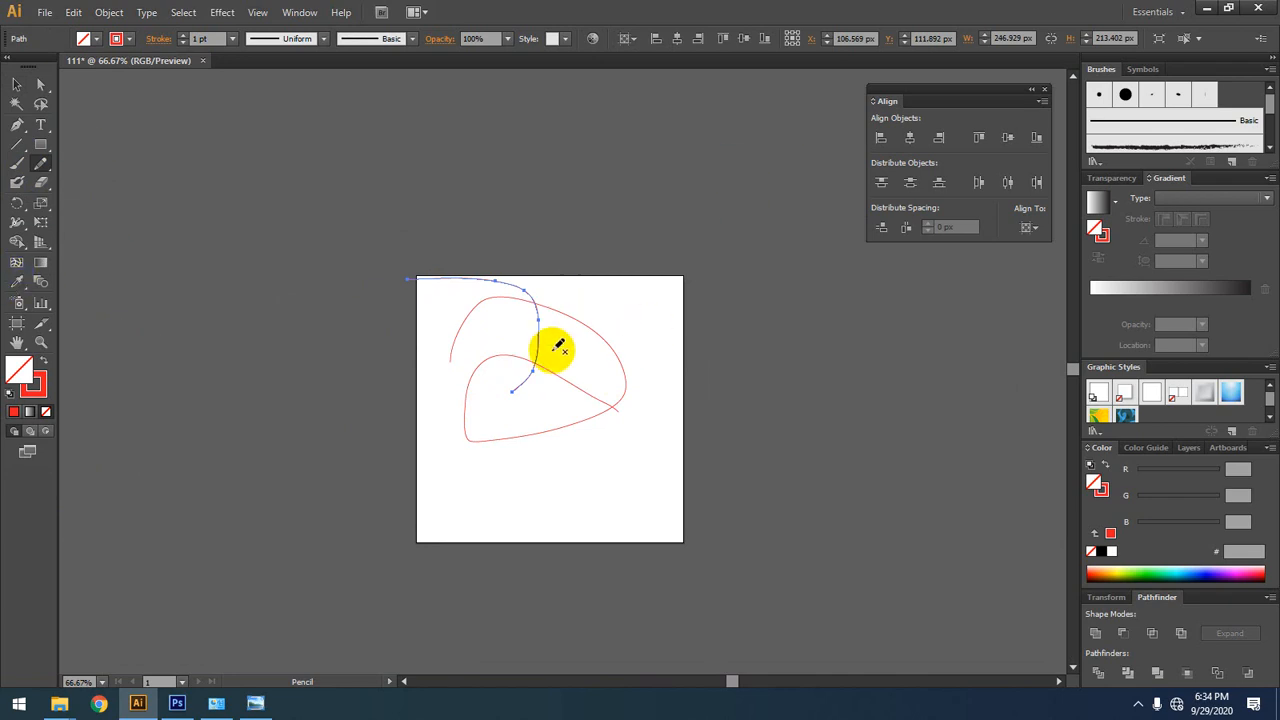
left_click_drag(551, 349, 606, 291)
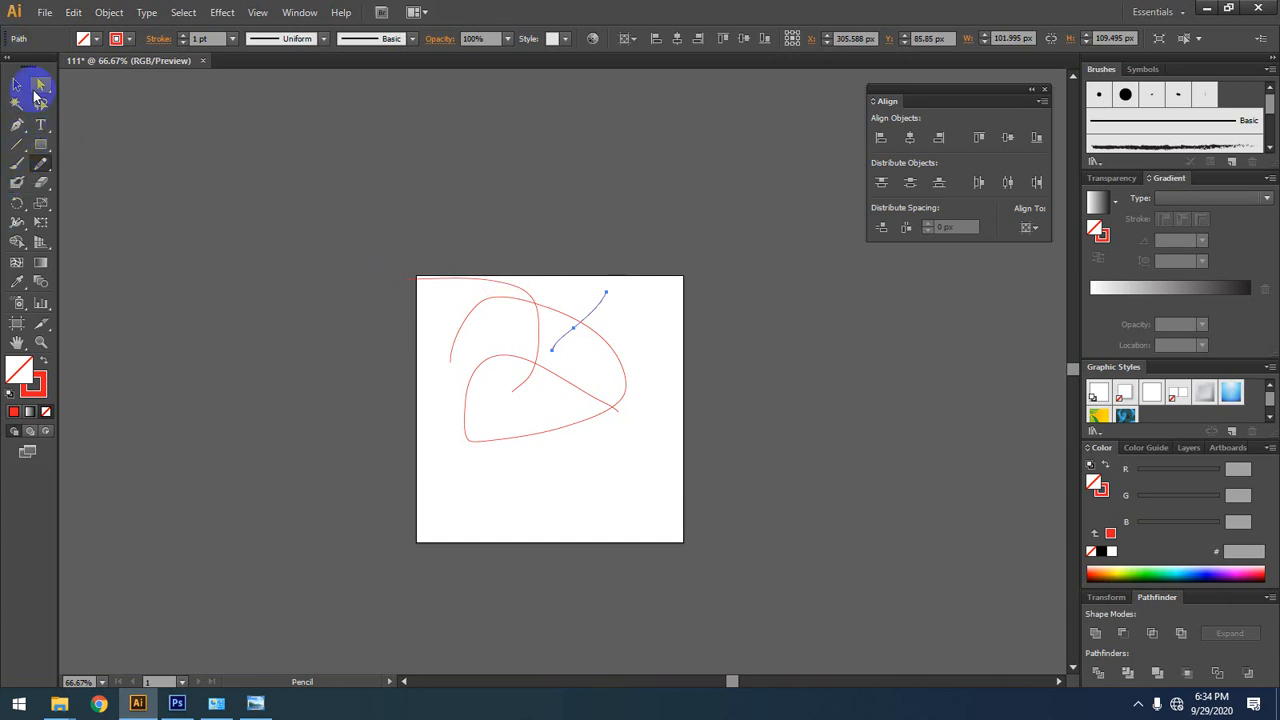
Step: Select all three pencil paths and delete them
left_click(10, 167)
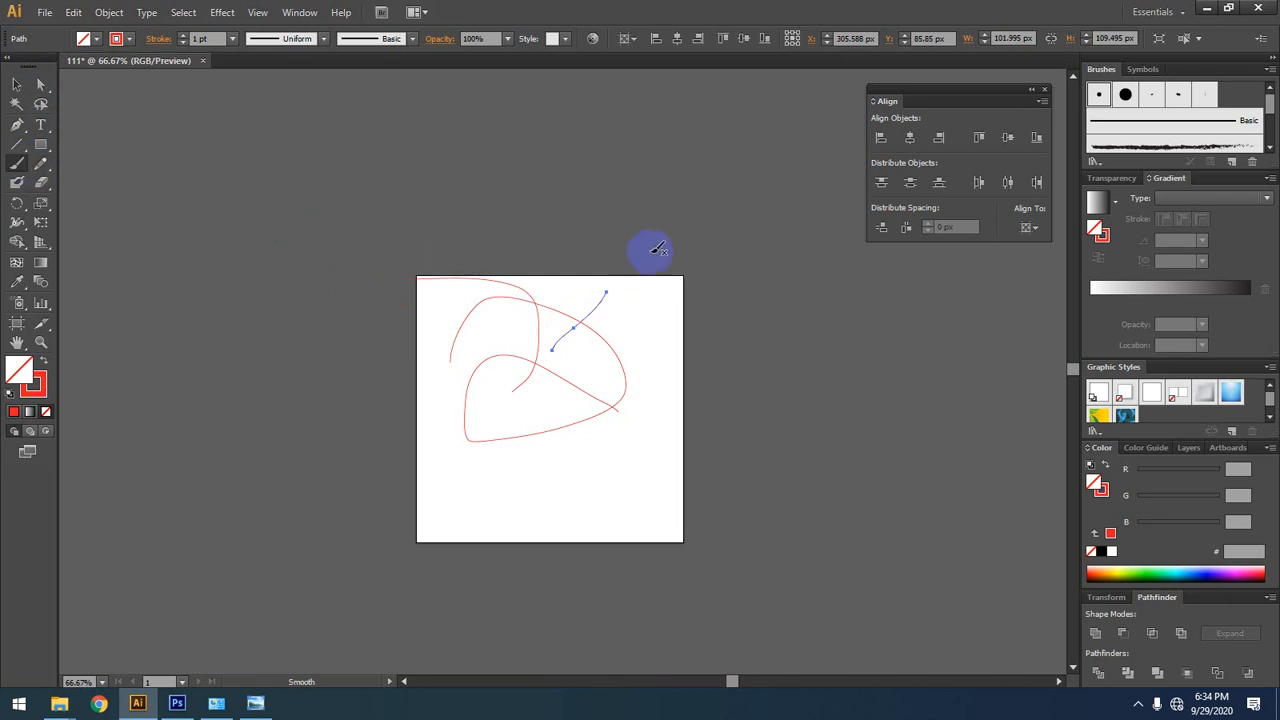
left_click(17, 84)
left_click_drag(171, 220, 700, 451)
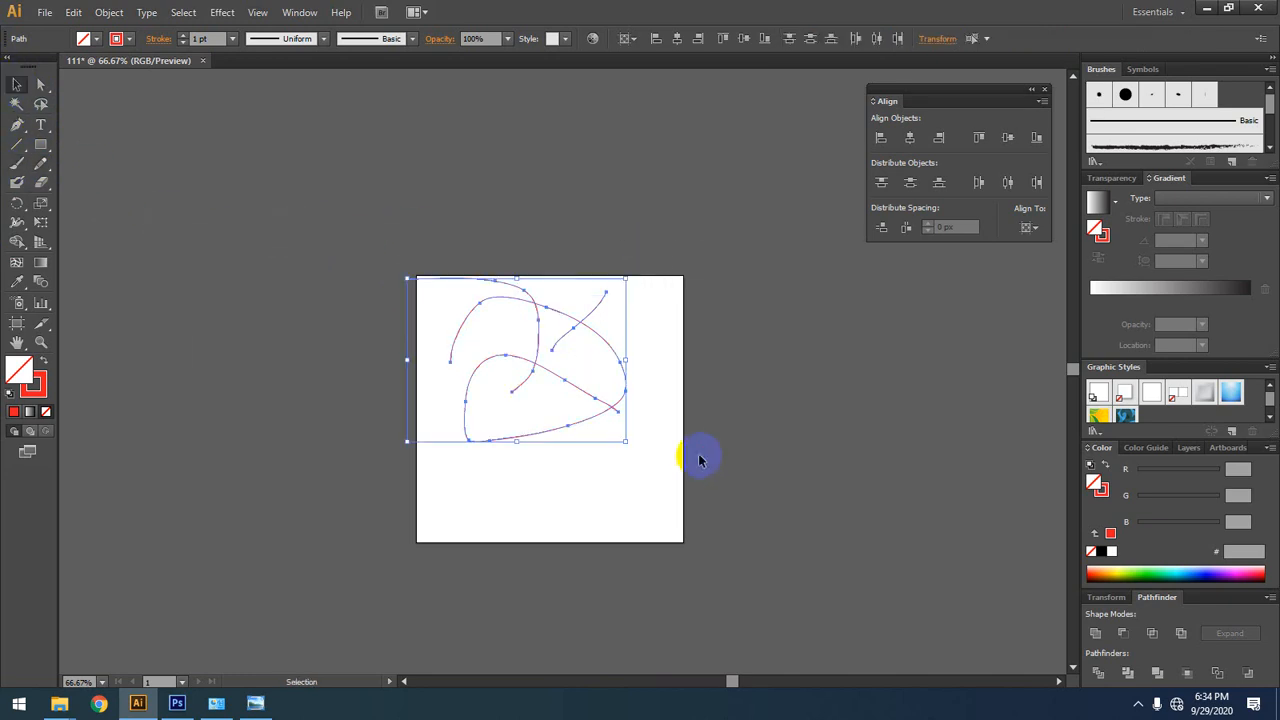
key("Delete")
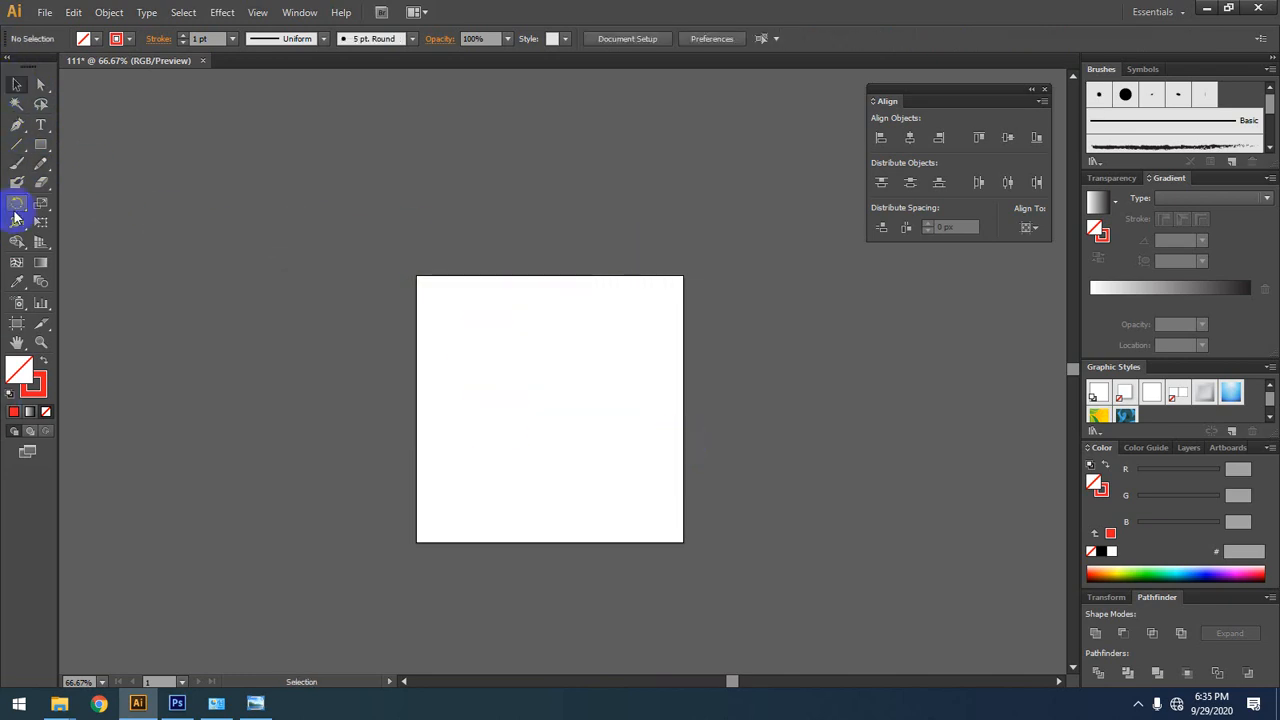
Step: Paint a large crossing loop and a short hooked stroke on the artboard with the Blob Brush tool
left_click(15, 185)
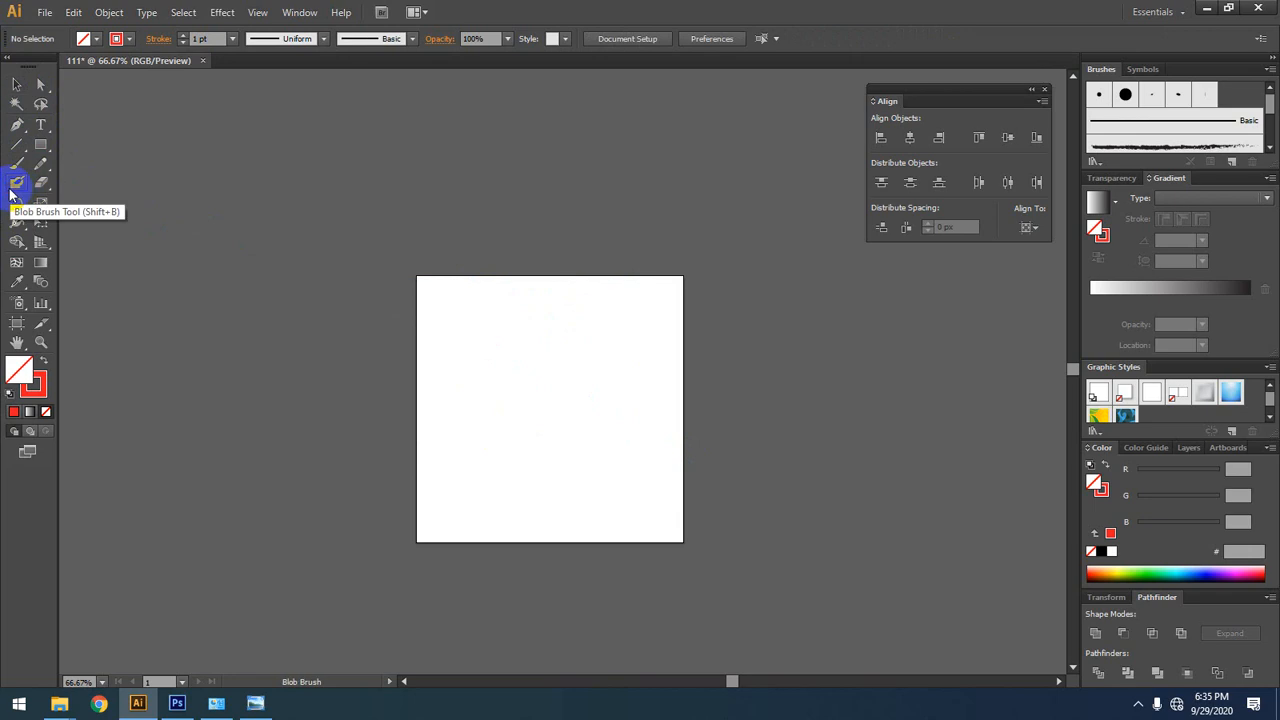
mouse_move(481, 333)
left_mouse_down()
mouse_move(565, 418)
mouse_move(562, 509)
mouse_move(459, 416)
mouse_move(605, 342)
left_mouse_up()
mouse_move(620, 352)
left_mouse_down()
mouse_move(609, 420)
mouse_move(497, 440)
left_mouse_up()
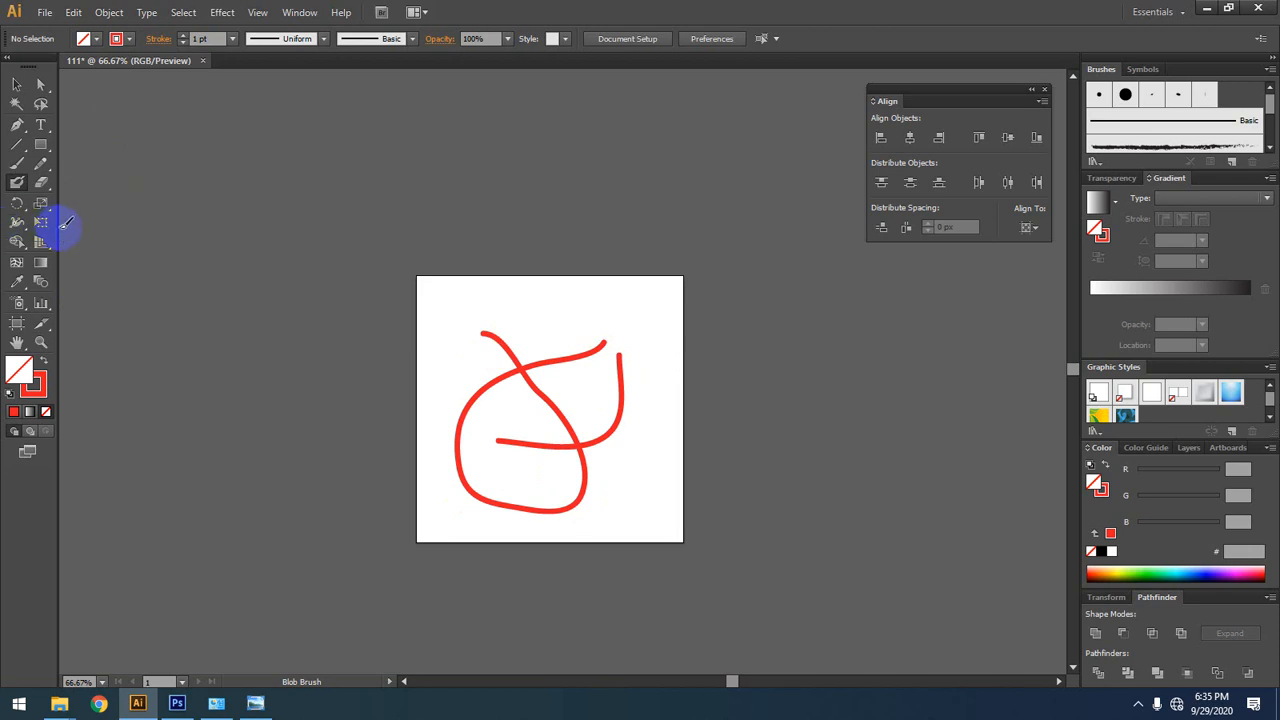
Step: Select the Blob Brush strokes on the artboard and delete them
left_click(16, 90)
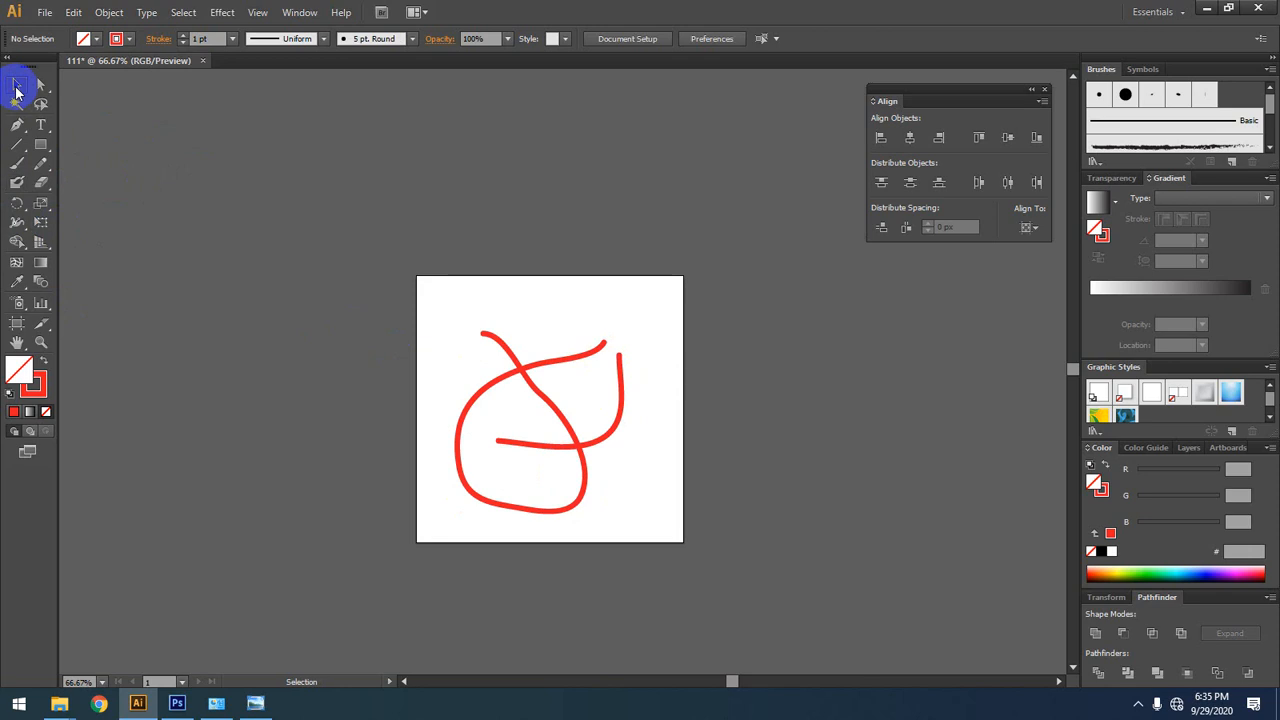
left_click_drag(671, 294, 314, 634)
key("Delete")
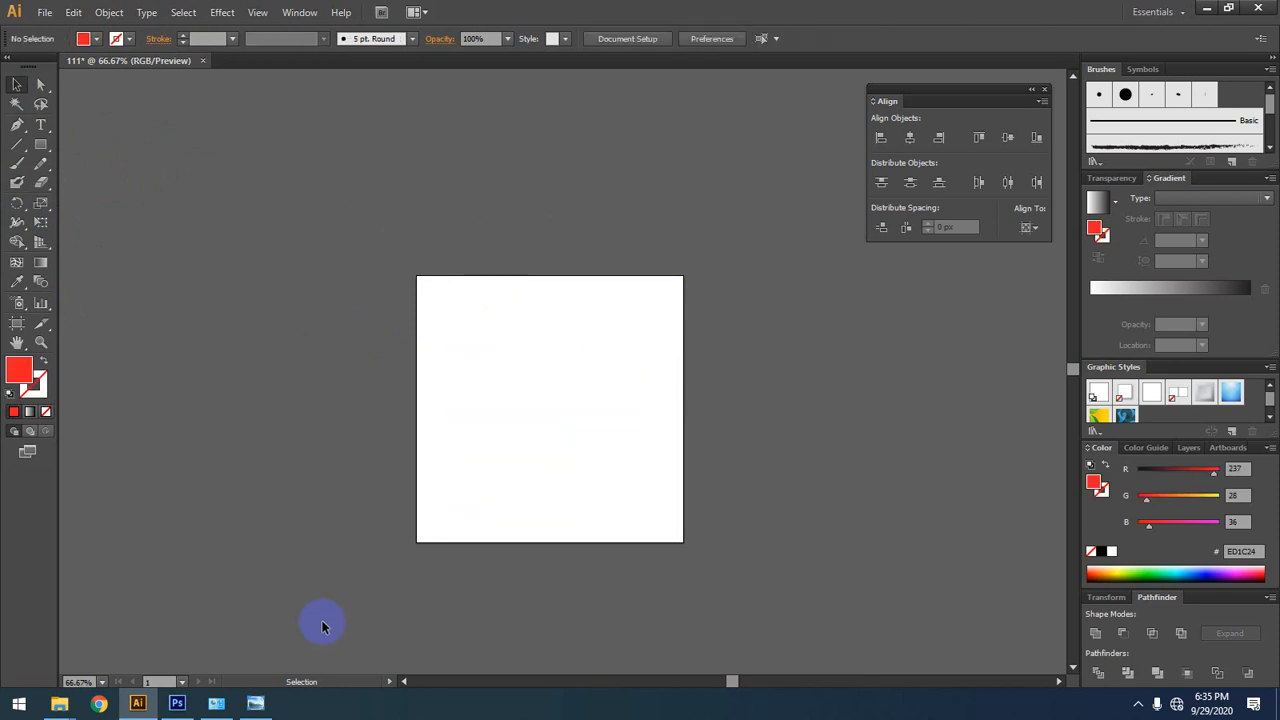
Step: Paint a short curved Blob Brush stroke near the artboard's upper left and erase most of it with the Eraser tool
left_click(17, 182)
mouse_move(433, 333)
left_mouse_down()
mouse_move(568, 386)
mouse_move(525, 356)
left_mouse_up()
left_click(41, 182)
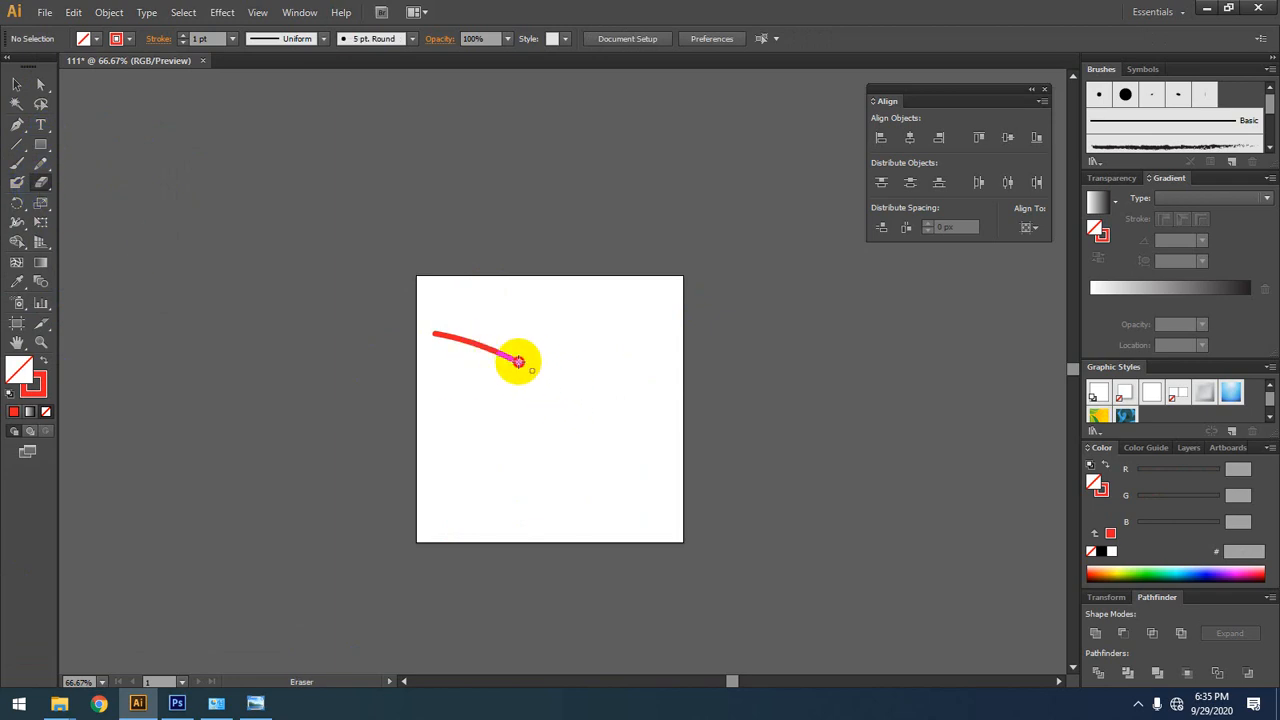
mouse_move(517, 357)
left_mouse_down()
mouse_move(449, 329)
mouse_move(466, 330)
mouse_move(468, 313)
mouse_move(540, 380)
left_mouse_up()
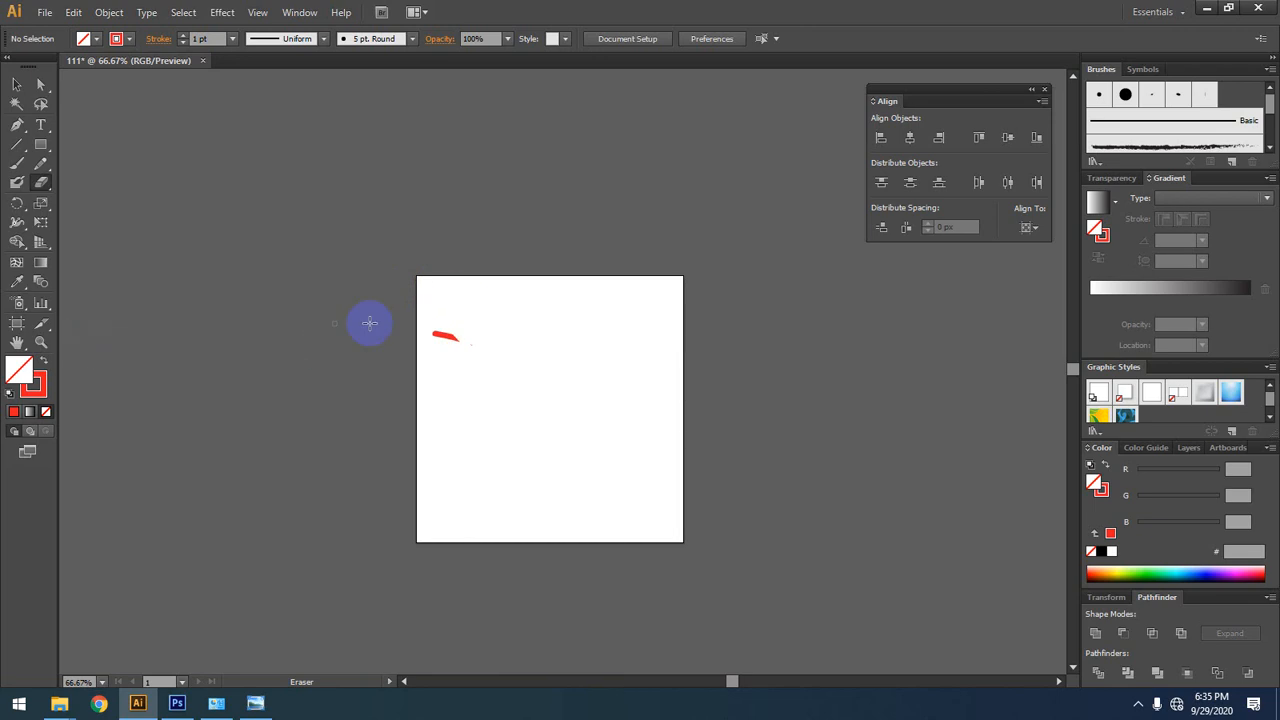
Step: Select the leftover pieces of the erased stroke and delete them
left_click(17, 84)
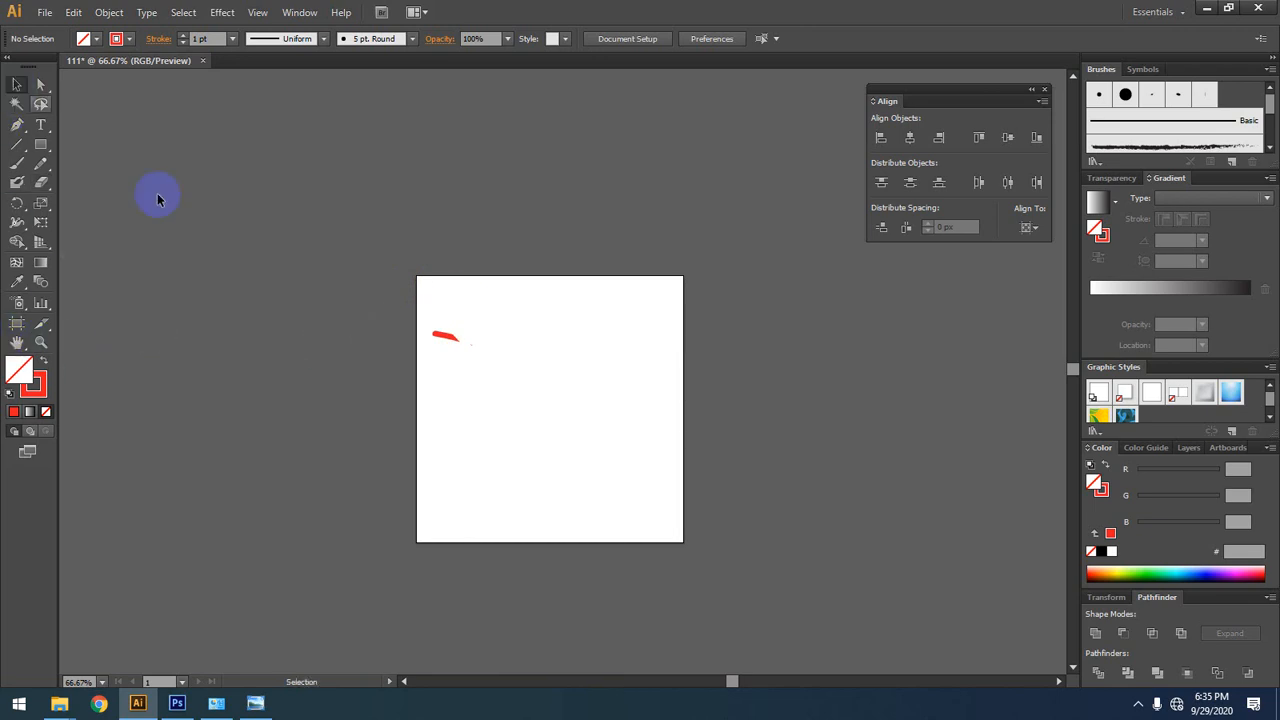
left_click_drag(540, 322, 134, 443)
key("Delete")
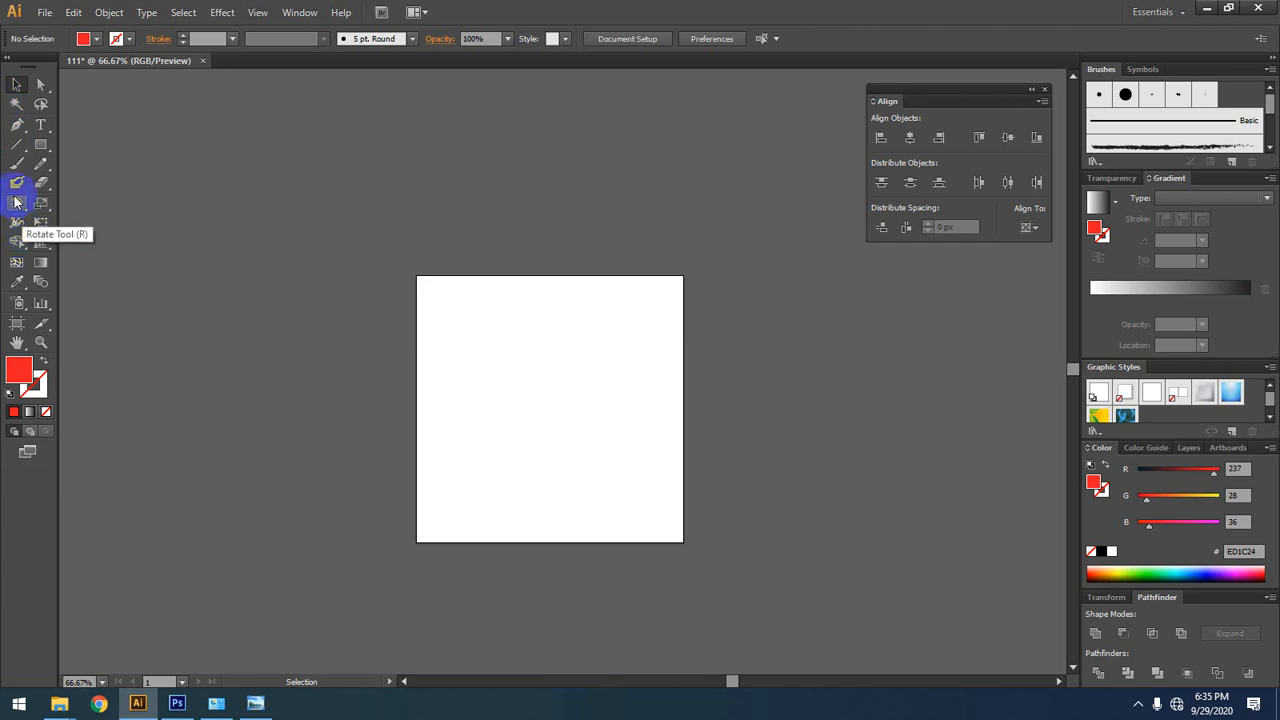
Step: Draw a red square about 240 px wide in the upper middle of the artboard and keep it selected
left_click(40, 144)
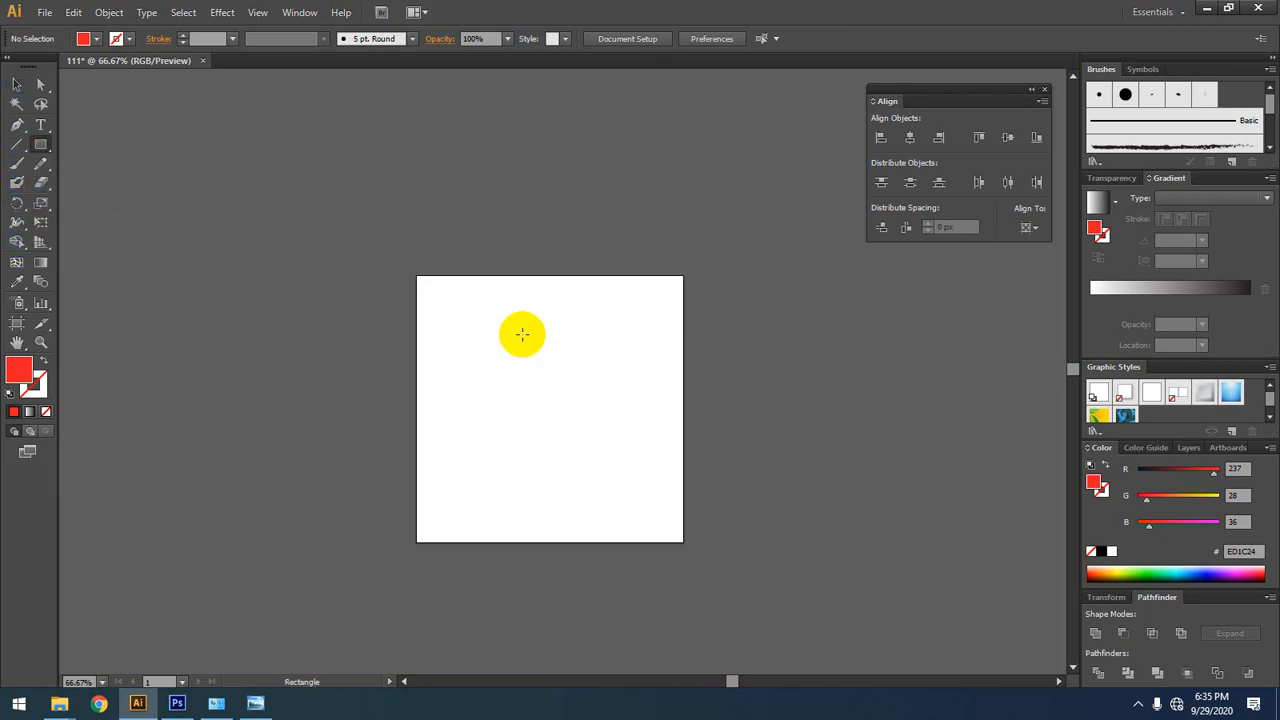
left_click_drag(512, 321, 628, 450)
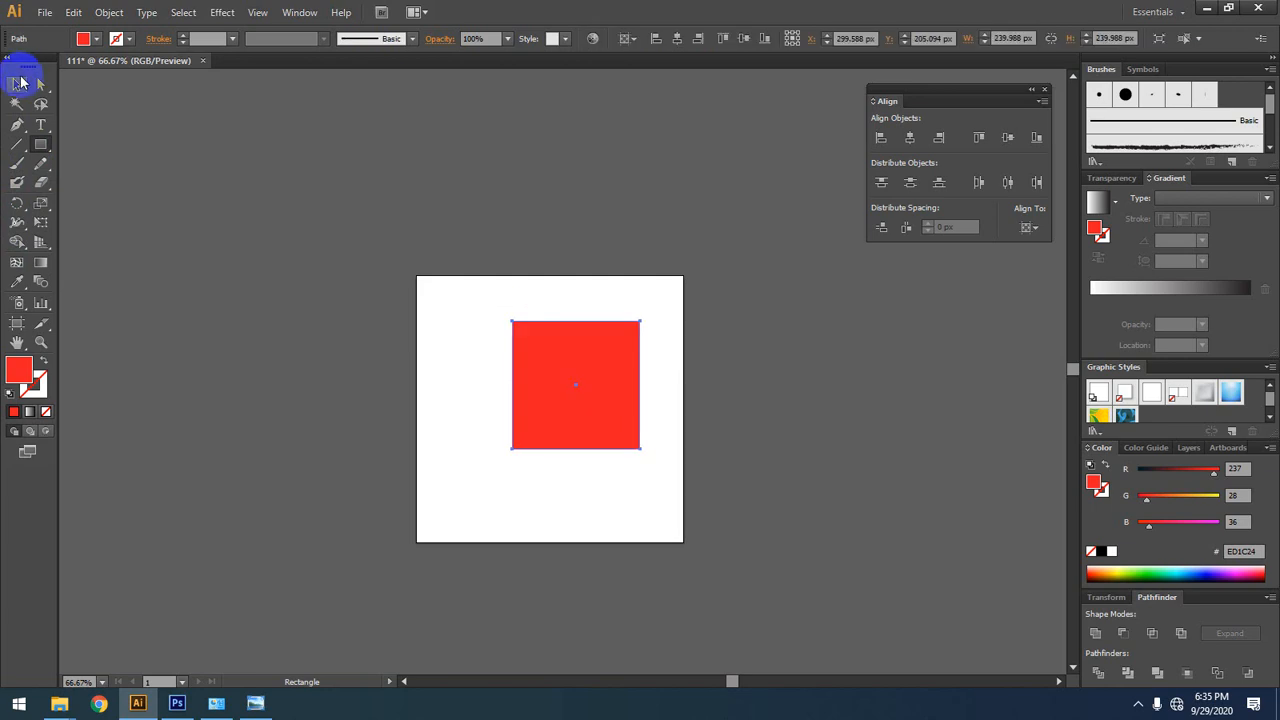
left_click(17, 84)
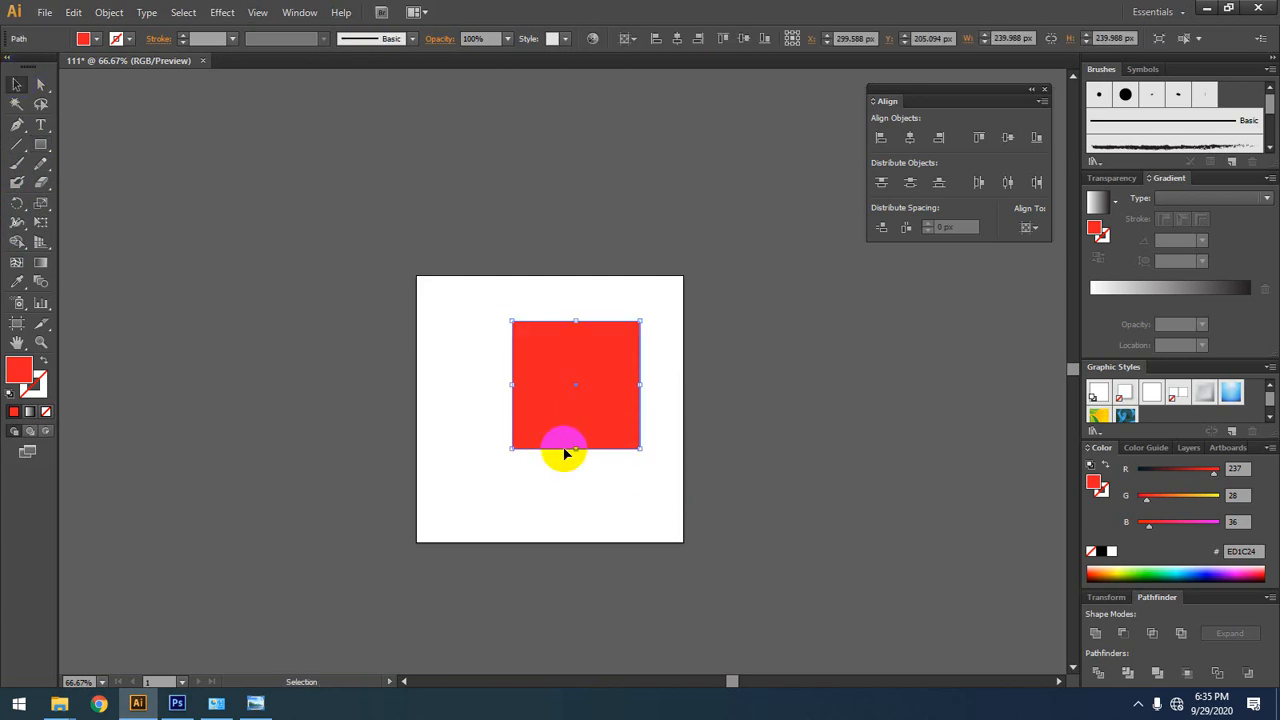
key("space")
left_click_drag(720, 517, 618, 474)
left_click(537, 396, "ctrl")
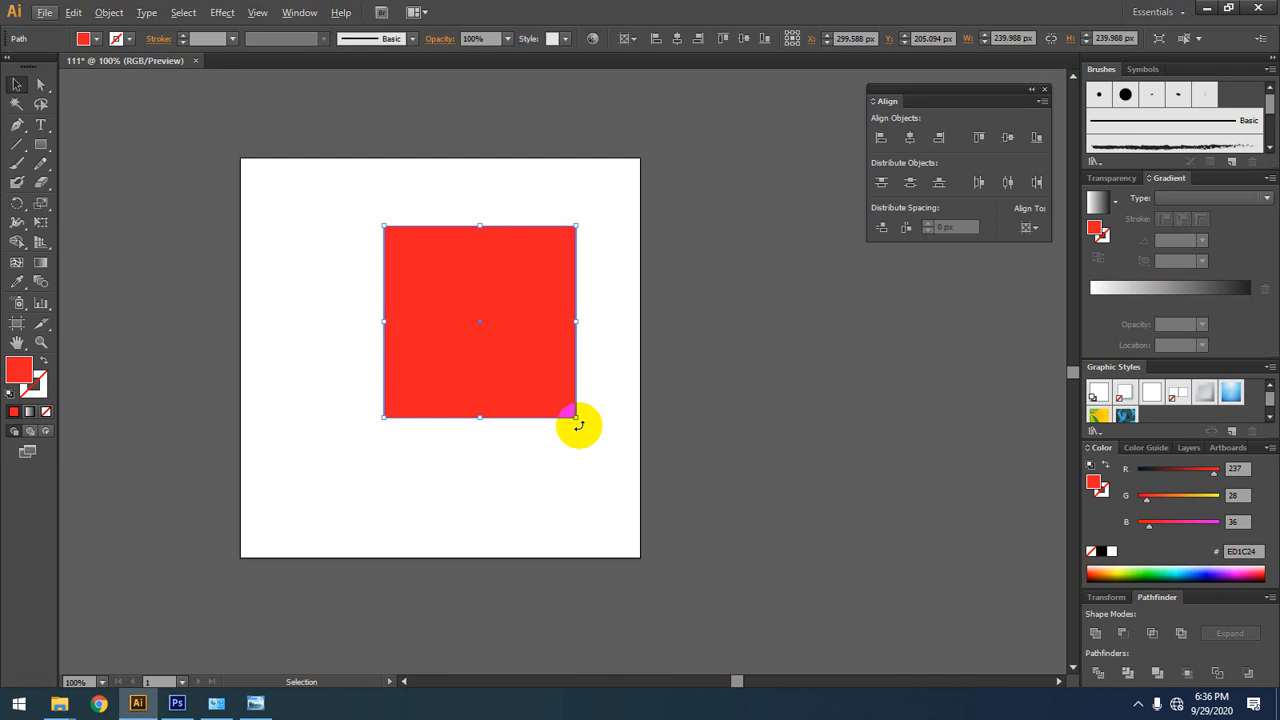
Step: Try rotating the red square counterclockwise about its centre by its corner, and undo the rotation
mouse_move(580, 423)
left_mouse_down()
mouse_move(643, 408)
mouse_move(650, 285)
mouse_move(600, 329)
mouse_move(633, 305)
mouse_move(632, 280)
mouse_move(604, 337)
left_mouse_up()
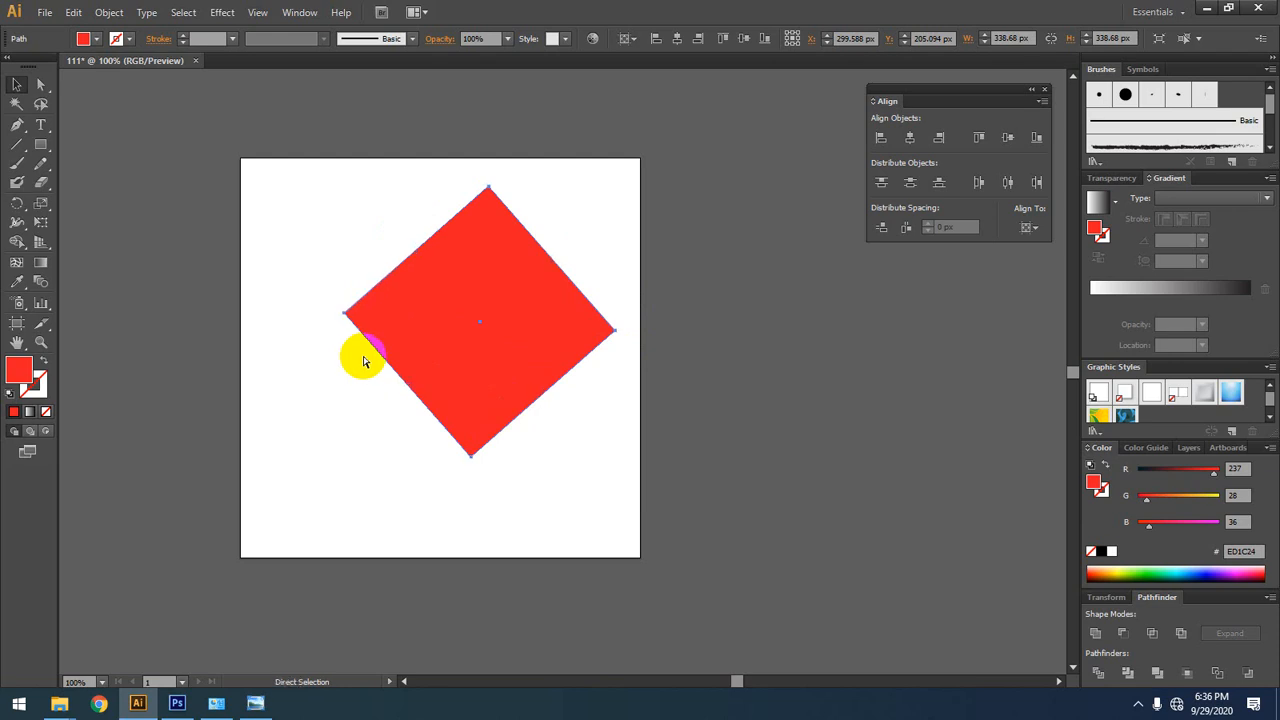
key("ctrl+z")
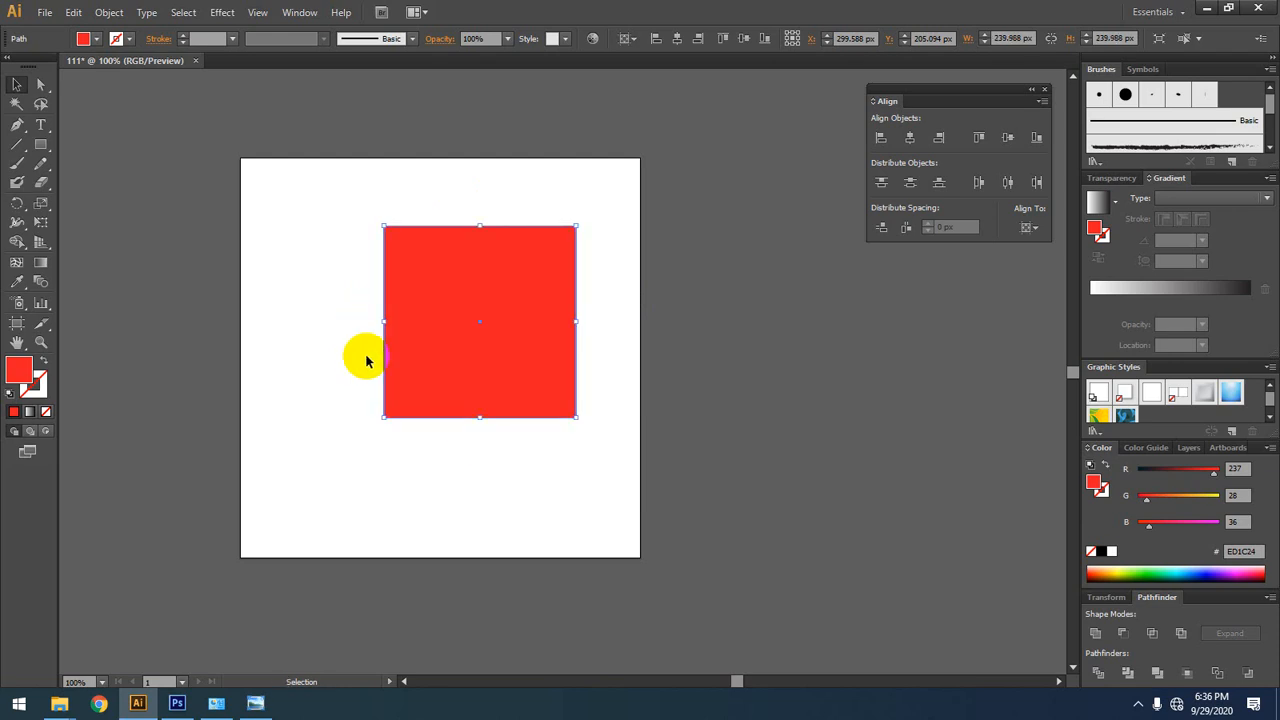
left_click(396, 358)
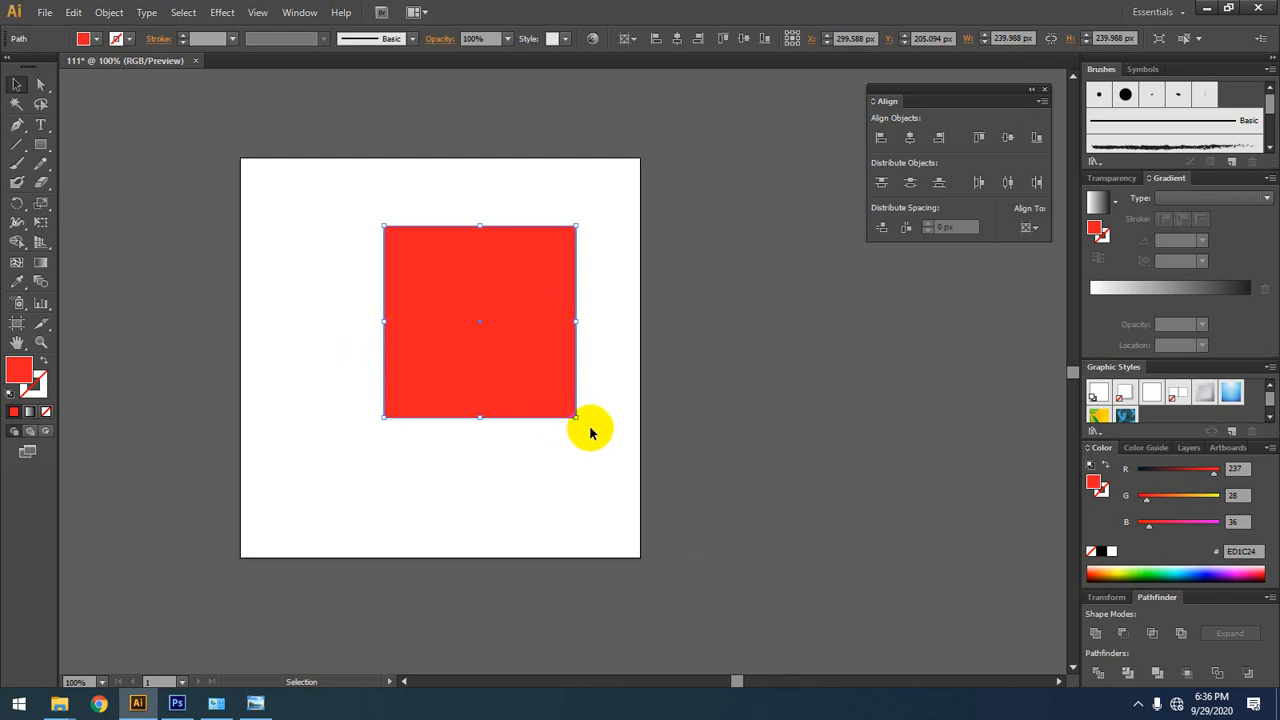
Step: Rotate the upright red square counterclockwise into a diamond once more and undo that rotation
left_click_drag(582, 424, 597, 349)
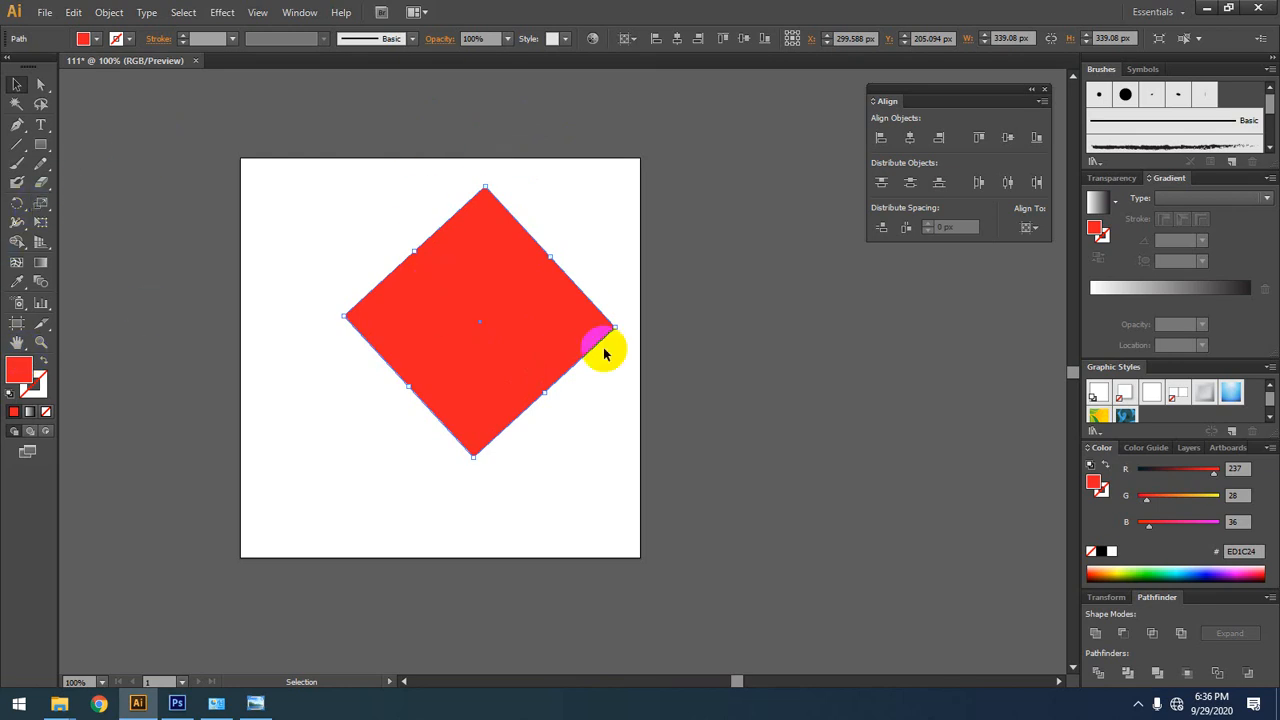
key("ctrl")
key("ctrl+z")
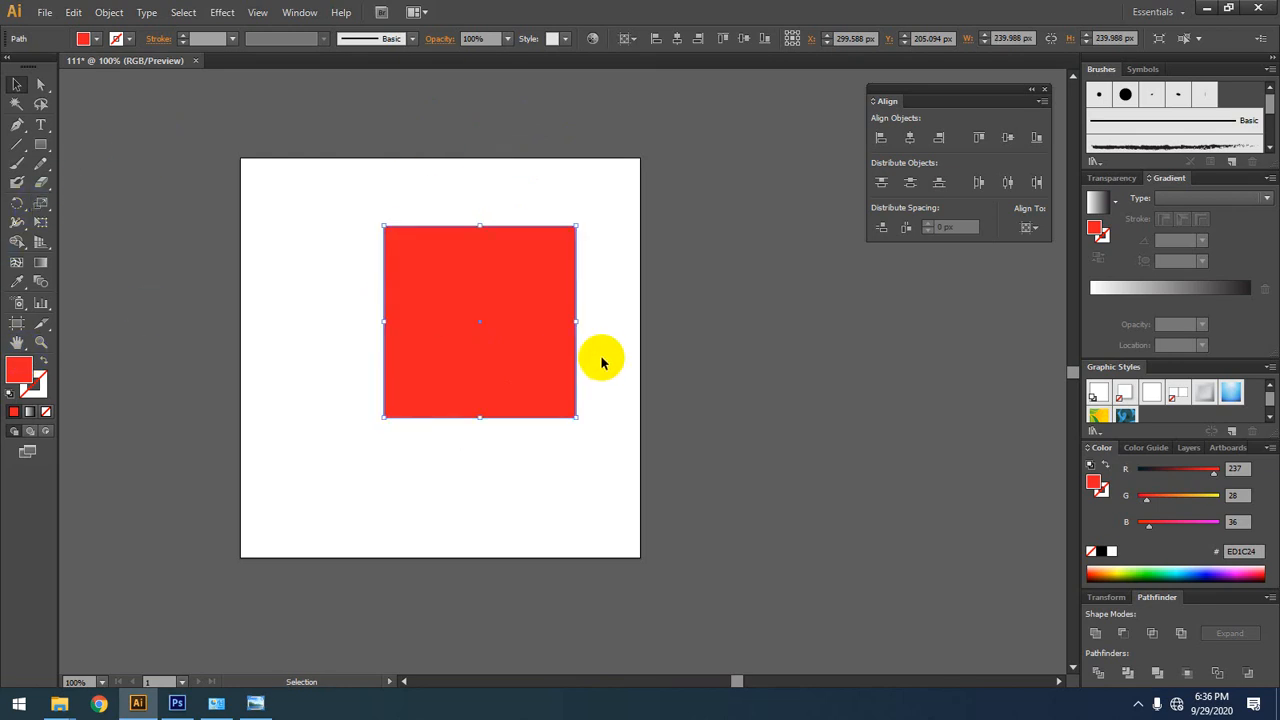
key("ctrl")
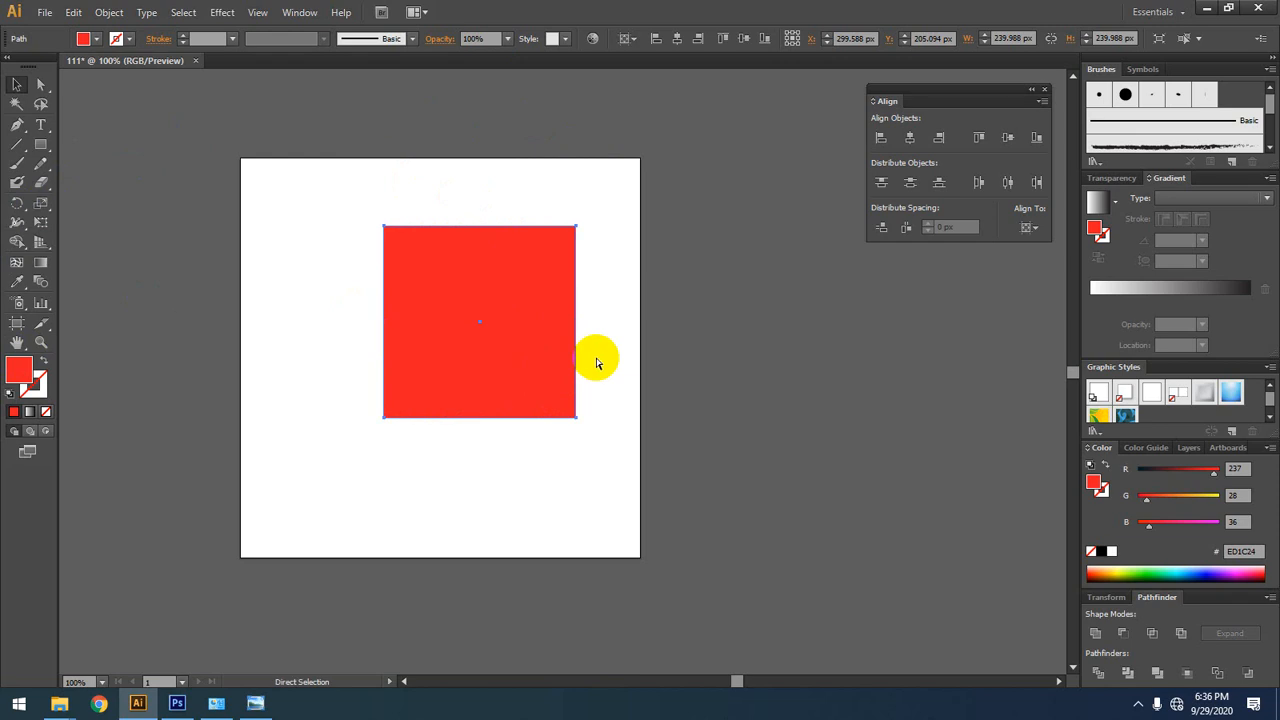
key("alt")
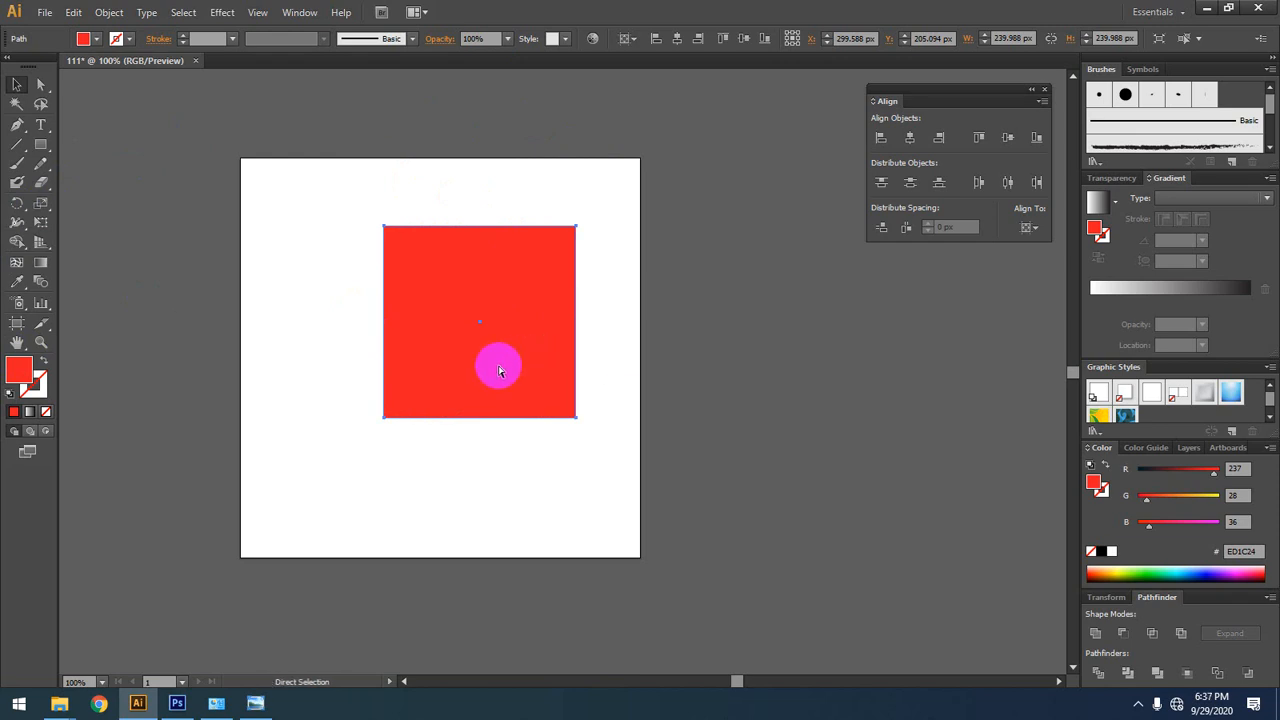
Step: Redo the square's rotation and delete the rotated square from the artboard
key("ctrl+shift+z")
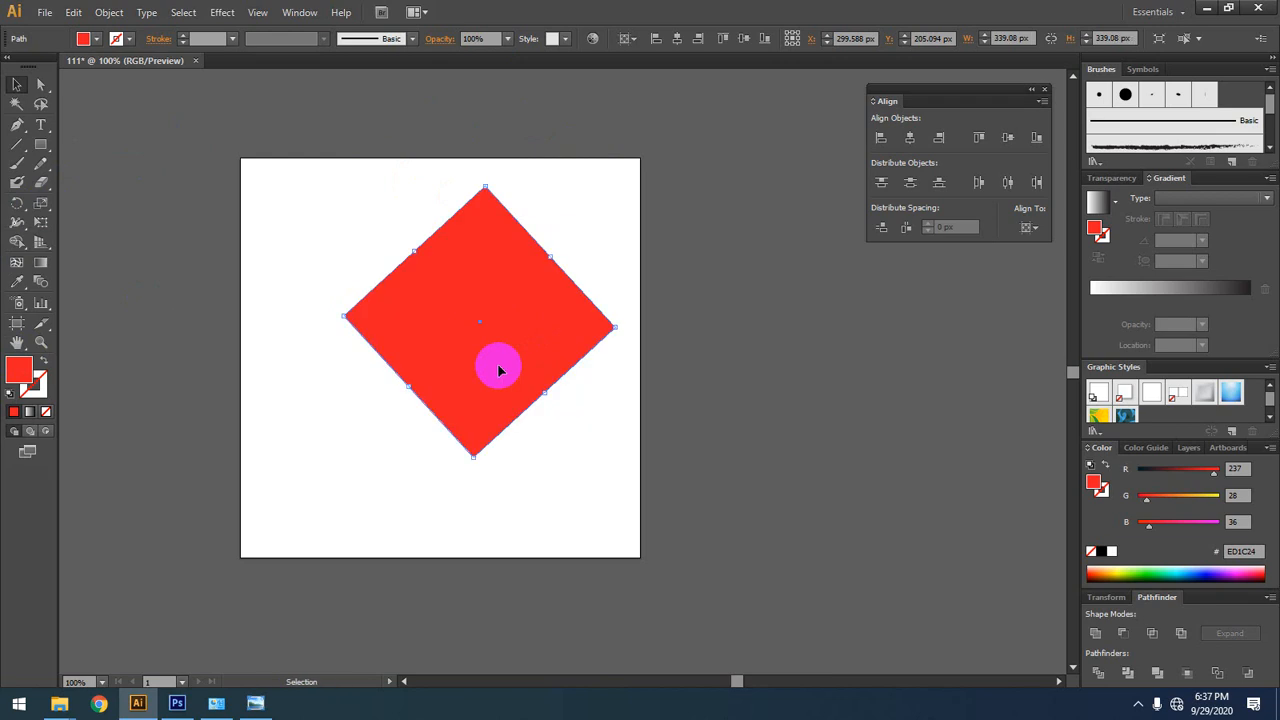
key("ctrl")
key("Delete")
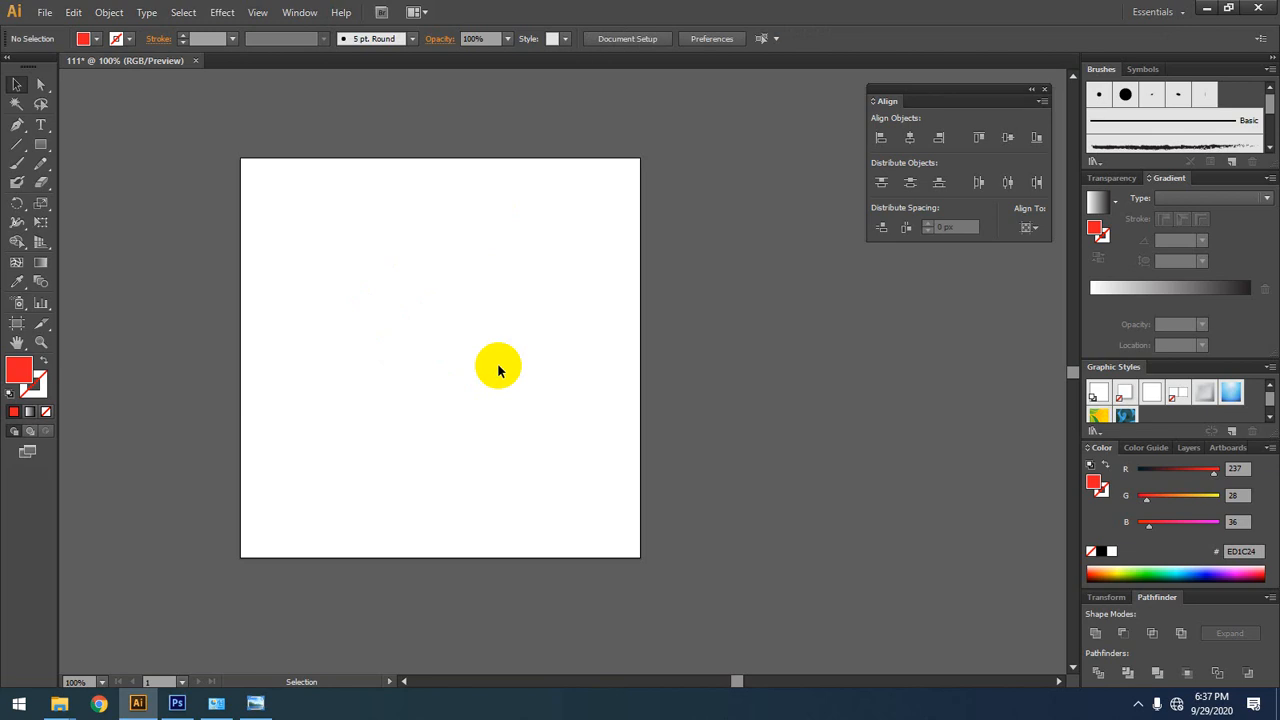
key("ctrl+shift")
key("alt")
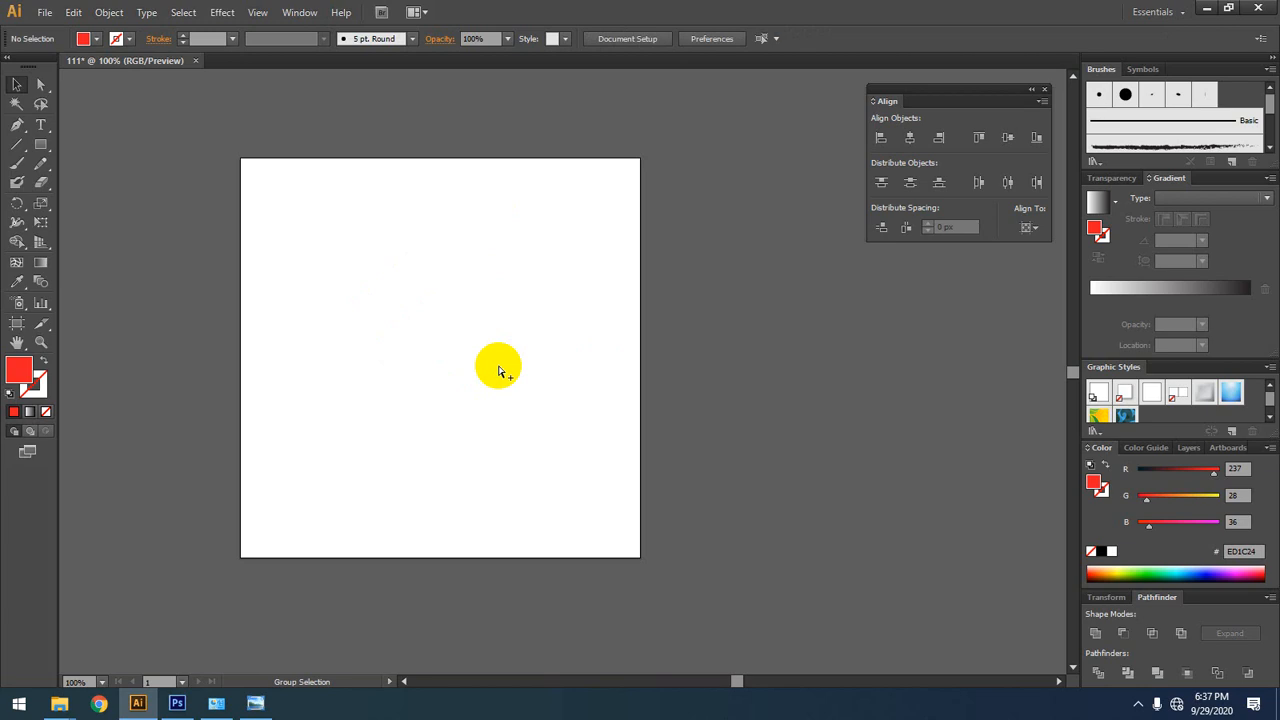
Step: Draw a red rectangle about 241 by 167 px and move it about 68 px right and 11 px up on the artboard
left_click(41, 144)
left_click_drag(295, 239, 488, 372)
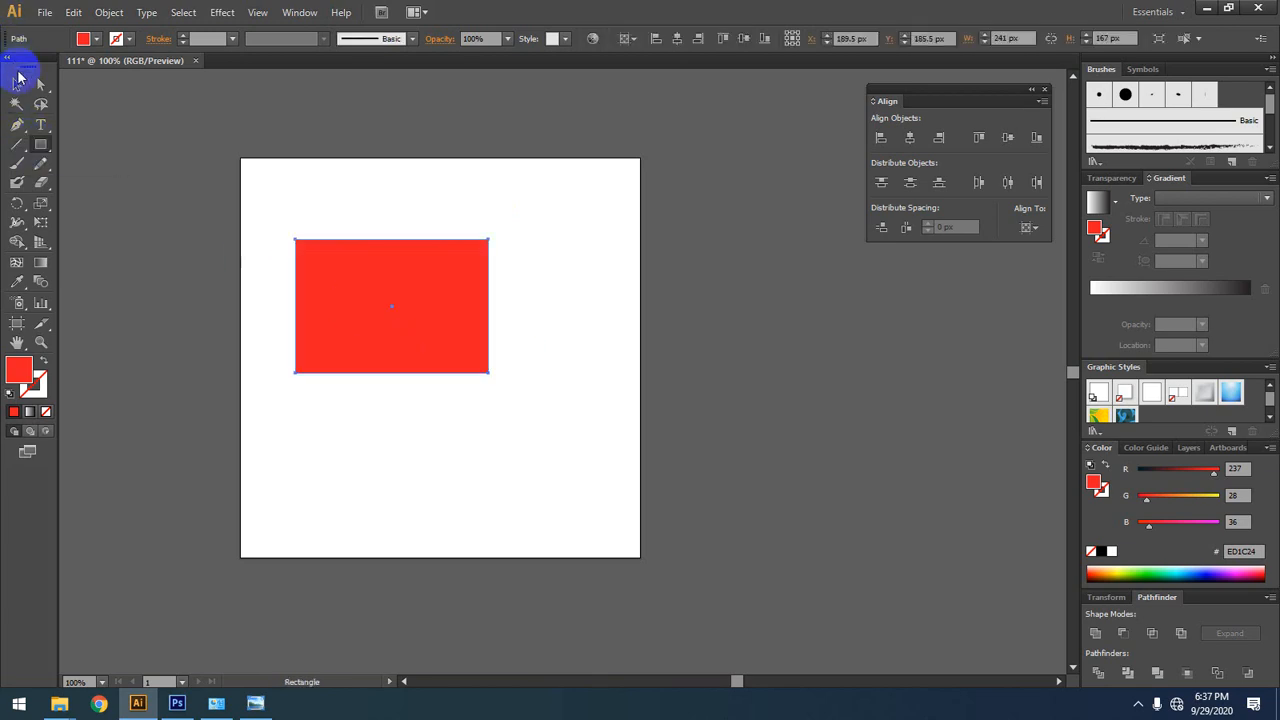
left_click(17, 85)
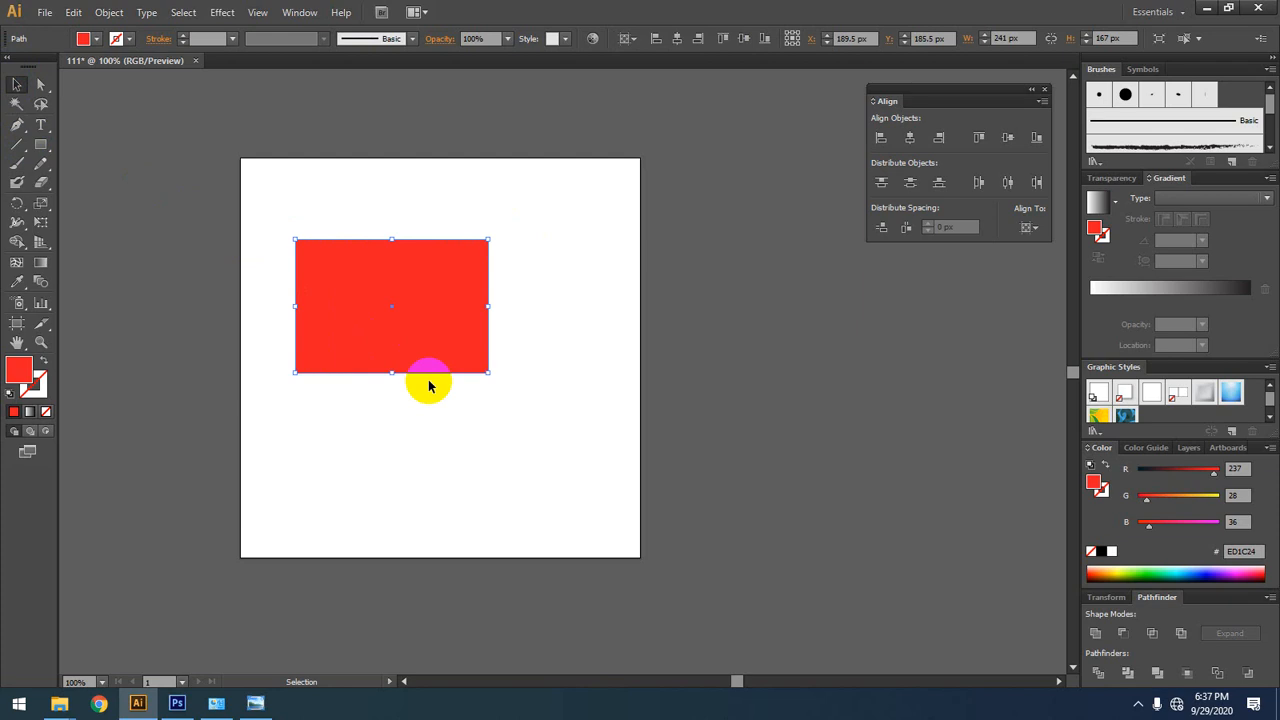
key("ctrl")
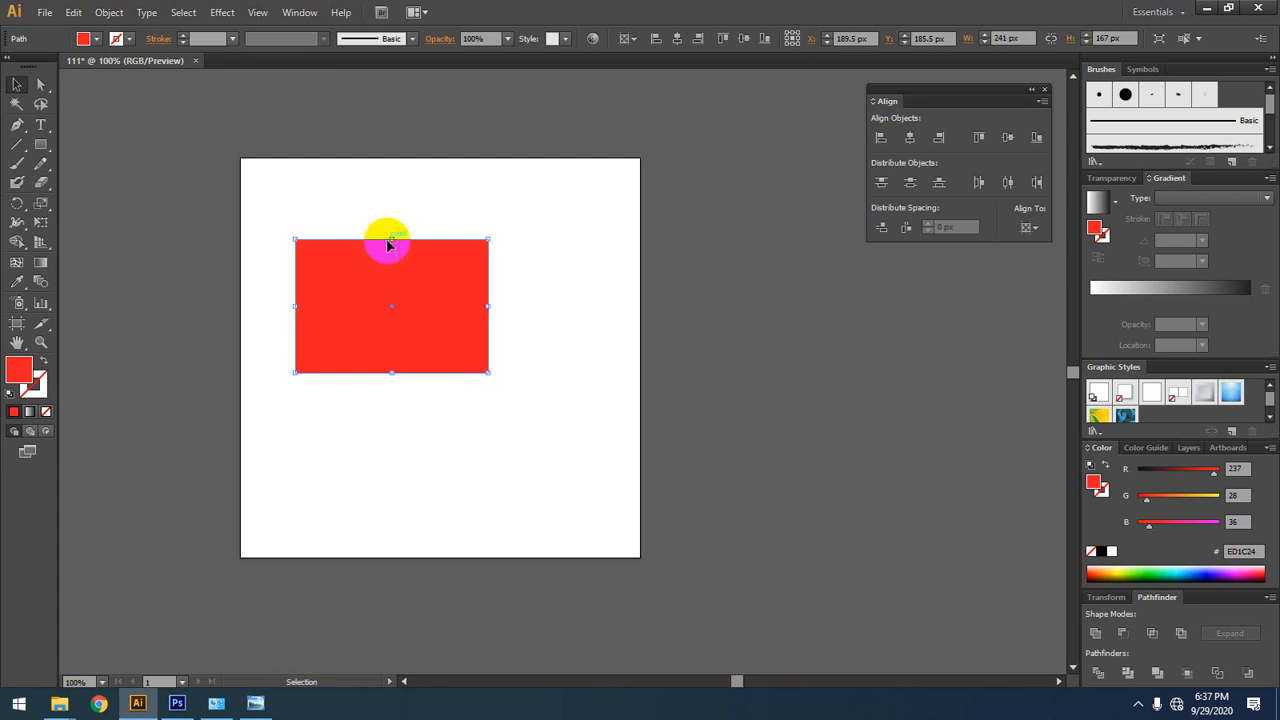
left_click_drag(477, 331, 532, 322)
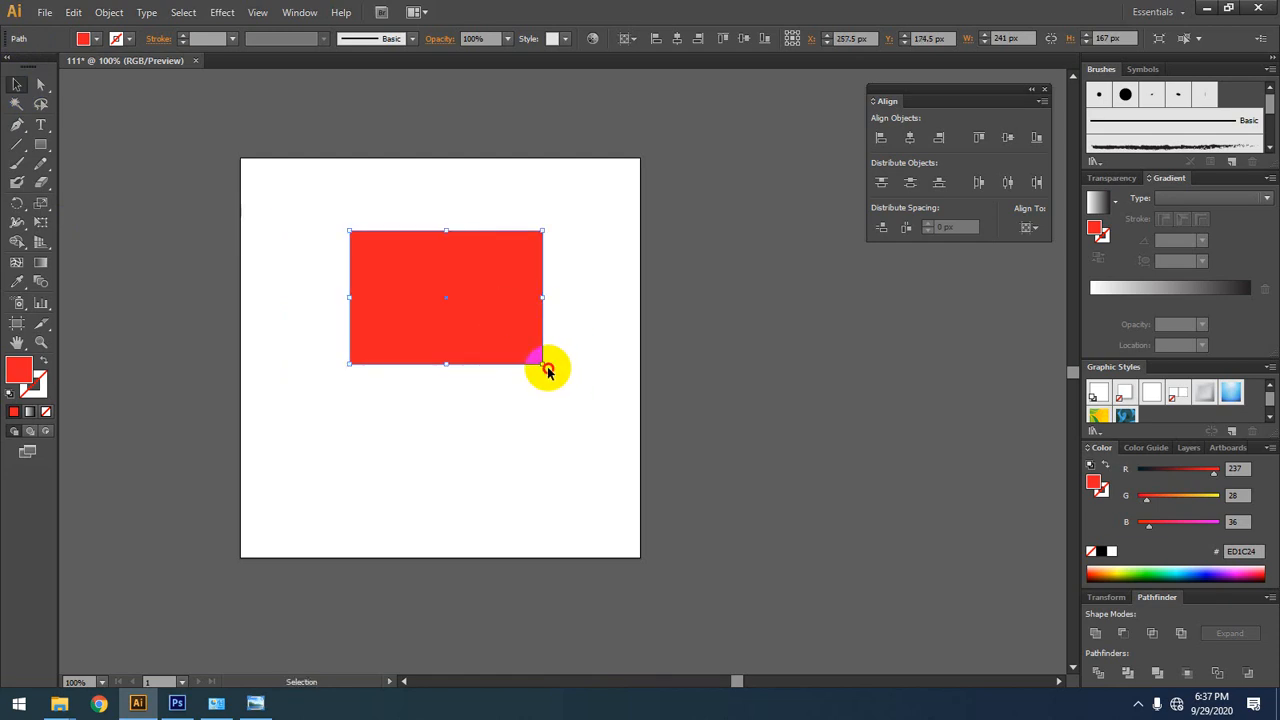
Step: Rotate the red rectangle steeply clockwise about its centre by its lower-right corner
left_click(550, 369)
left_click(531, 359)
left_click_drag(550, 369, 457, 391)
left_click(457, 294)
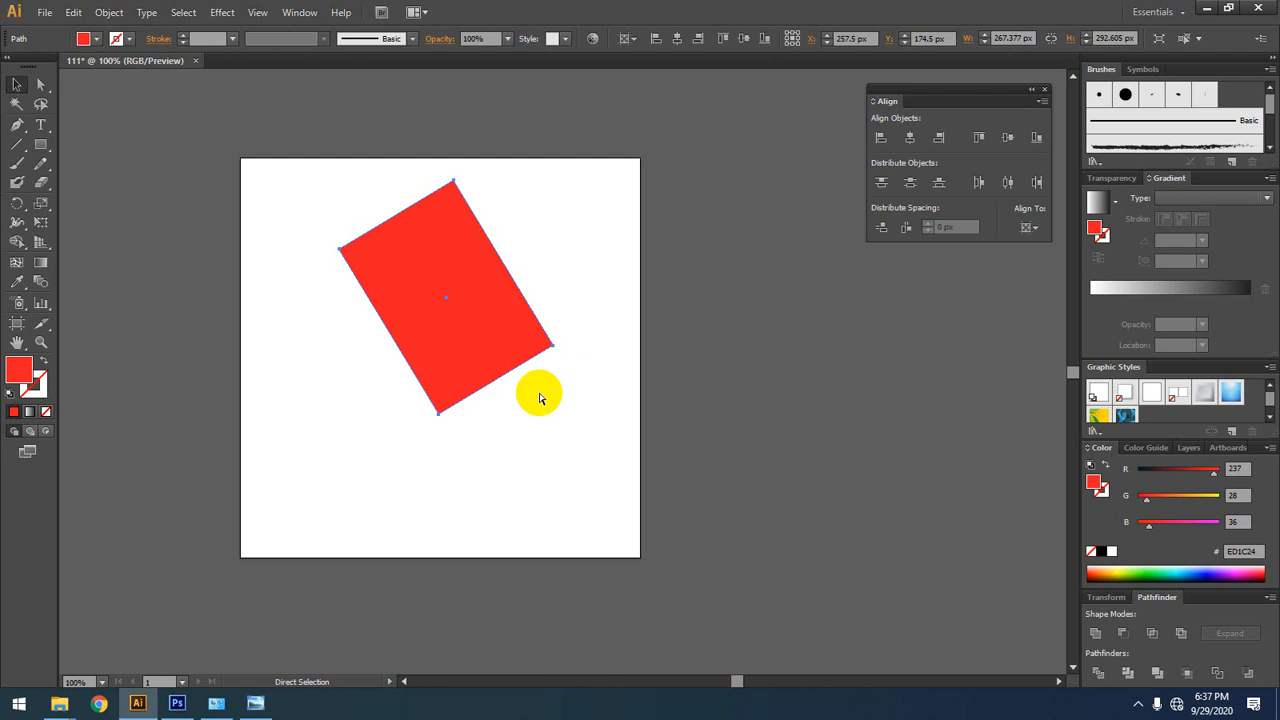
Step: Undo and redo the rectangle's rotation twice, ending with the rotation applied
key("ctrl+z")
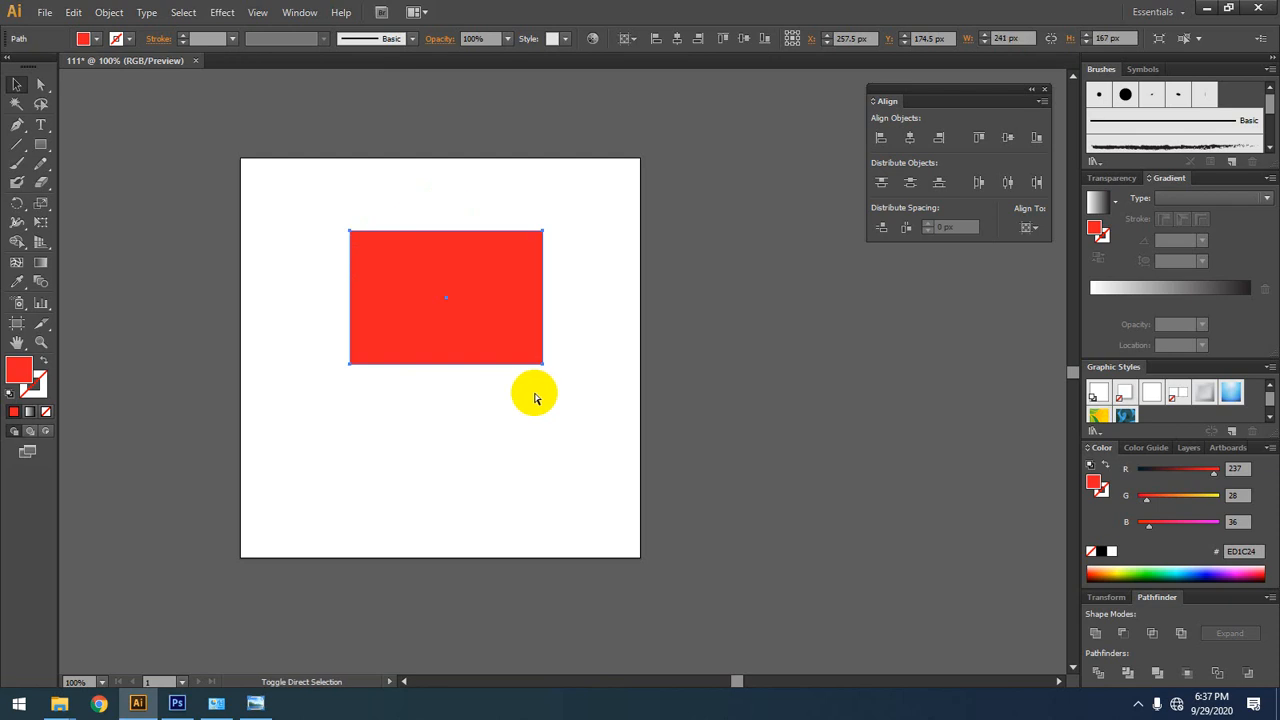
key("ctrl+shift+z")
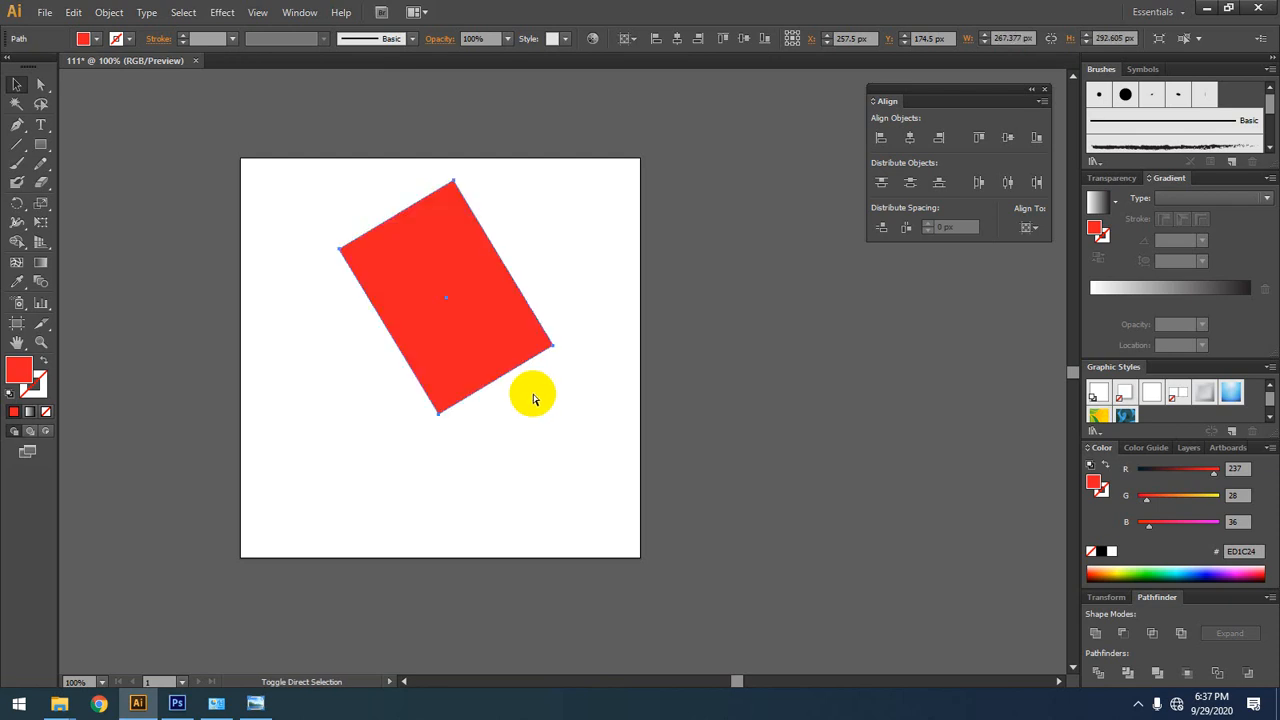
key("ctrl+z")
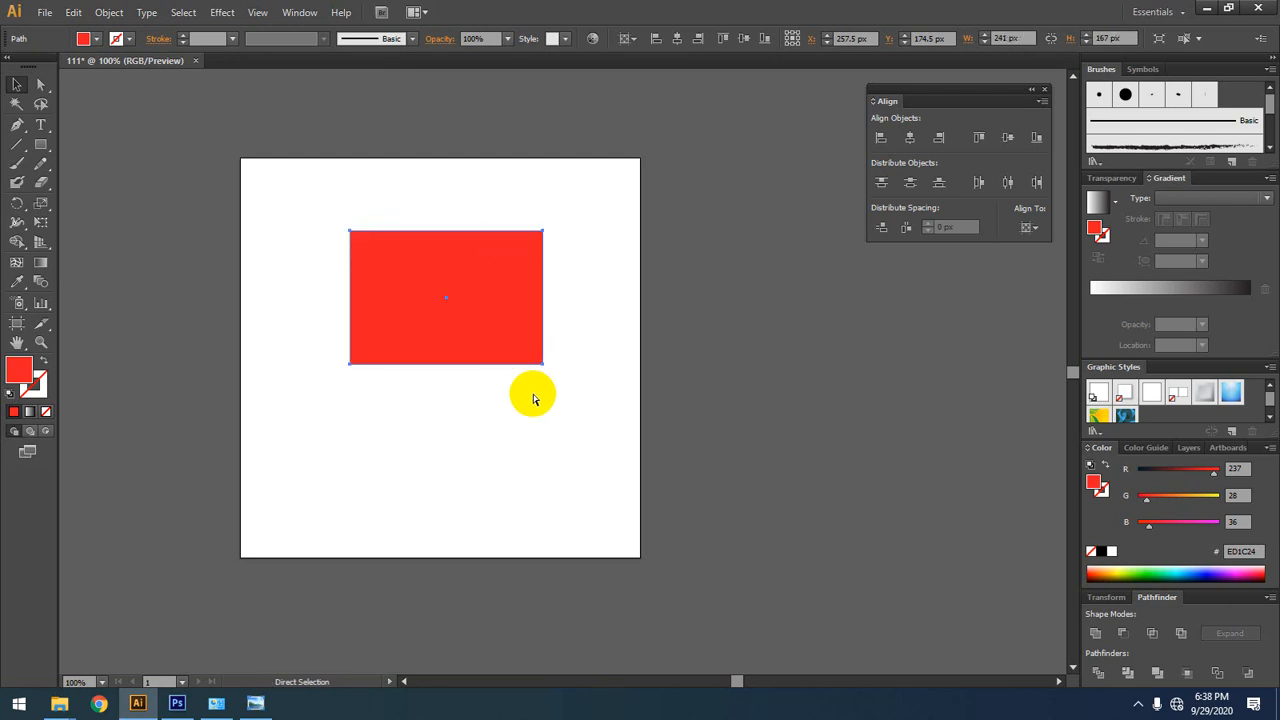
key("ctrl+shift+z")
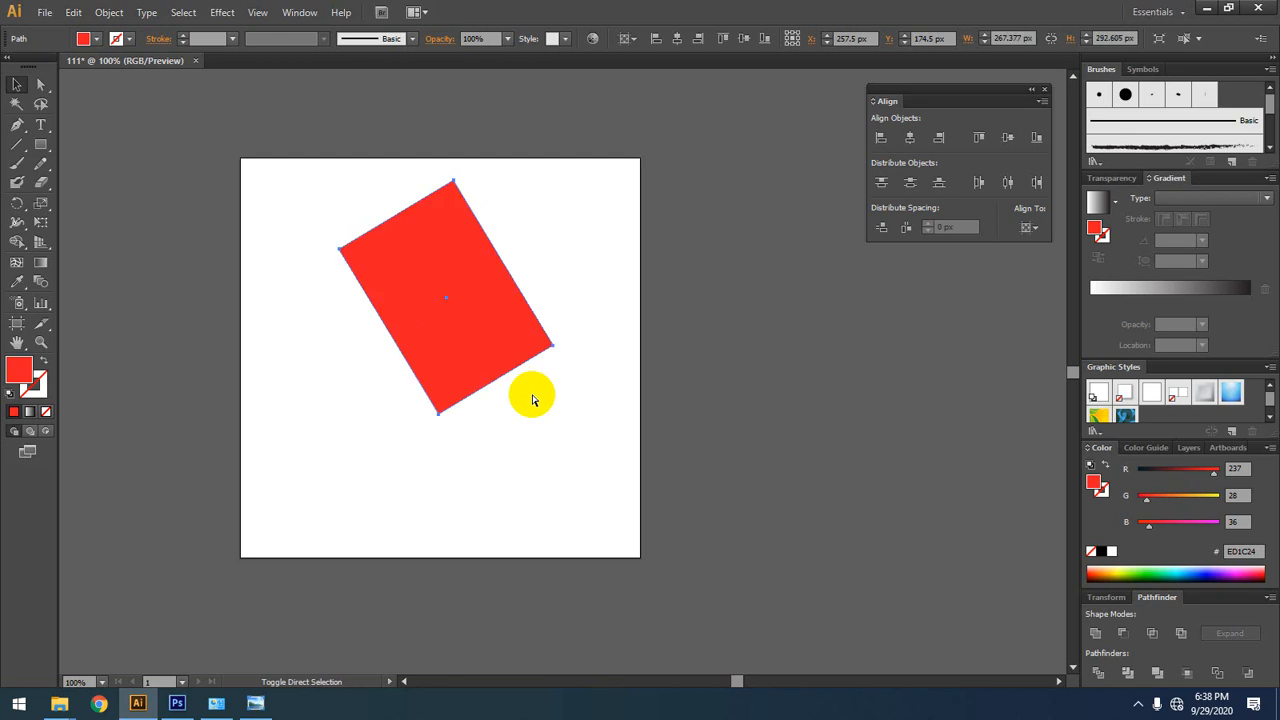
Step: Delete the rotated rectangle, and undo both the deletion and the rotation
left_click(17, 84)
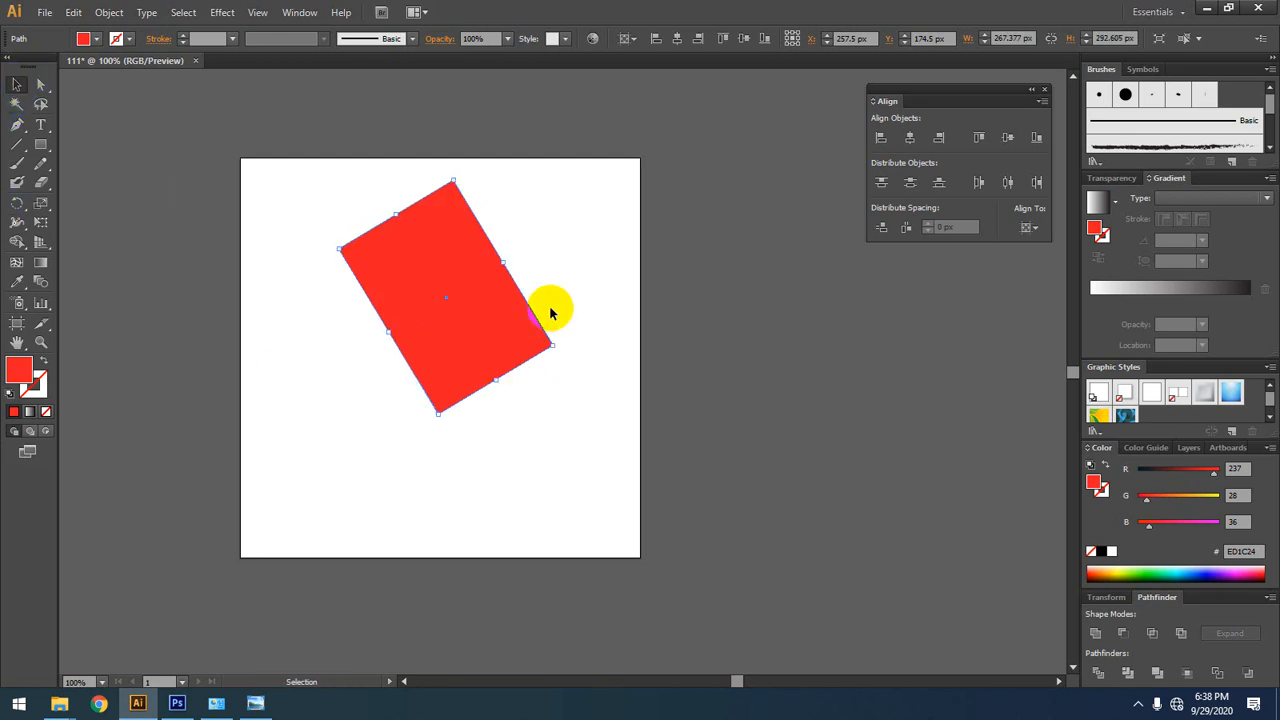
left_click(589, 278)
left_click_drag(588, 240, 69, 441)
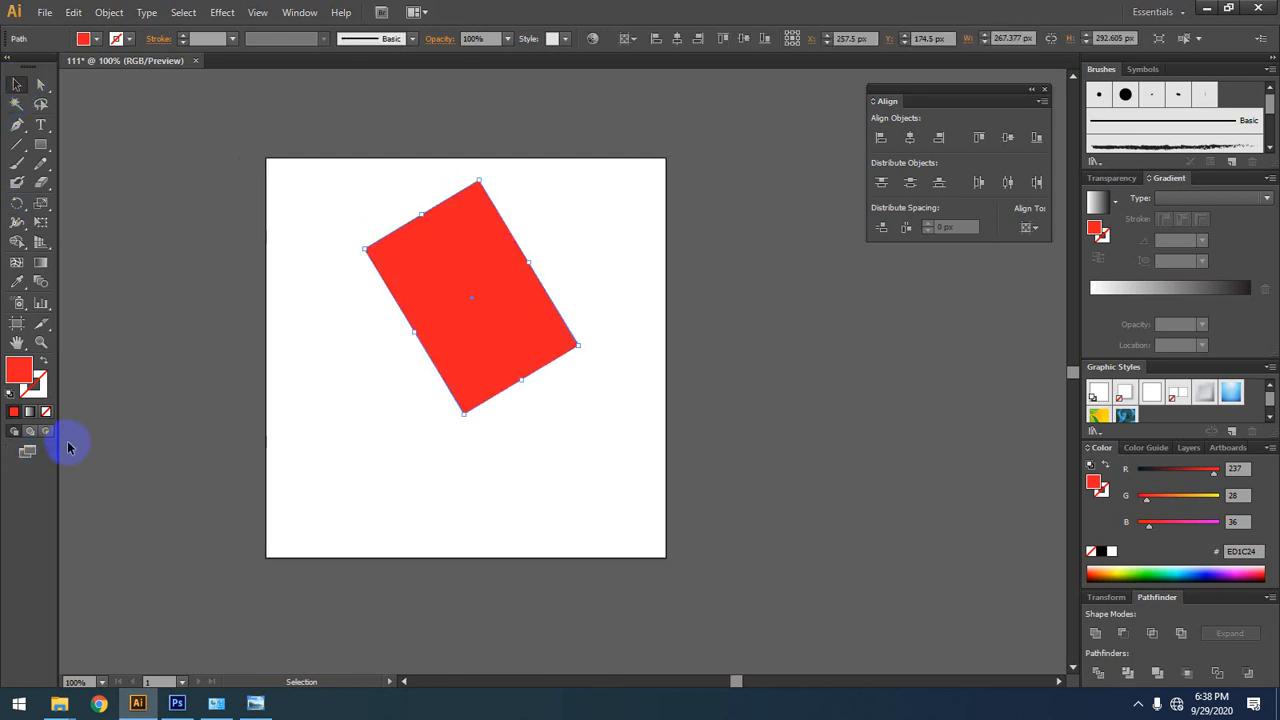
key("Delete")
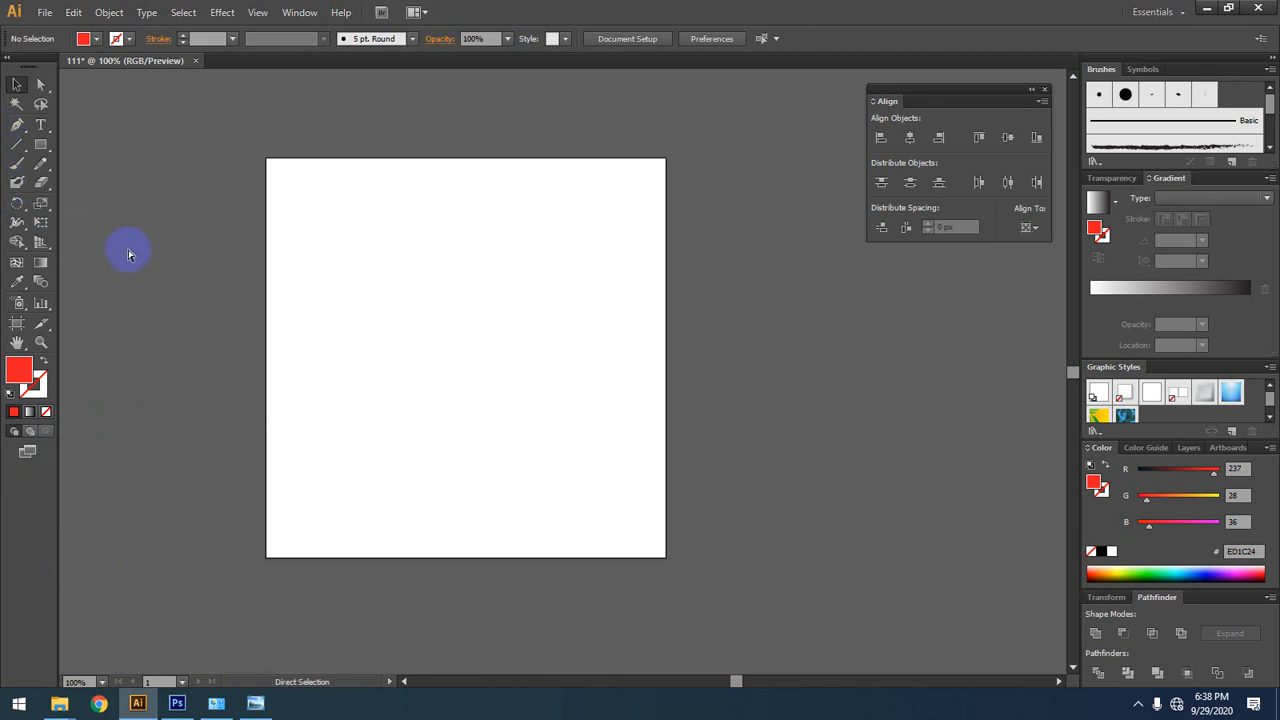
key("ctrl+z")
key("ctrl+z")
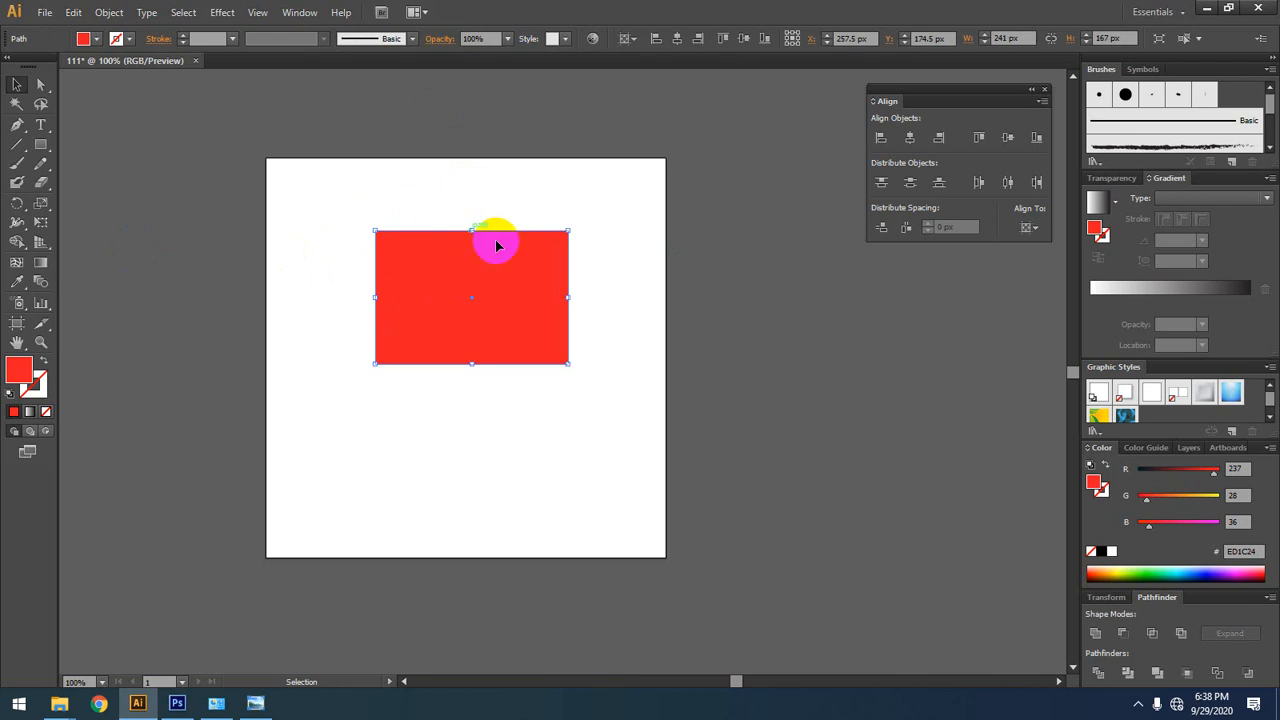
Step: Try rotating the restored rectangle counterclockwise about its centre with the Selection tool, and undo it
left_click_drag(628, 330, 200, 543)
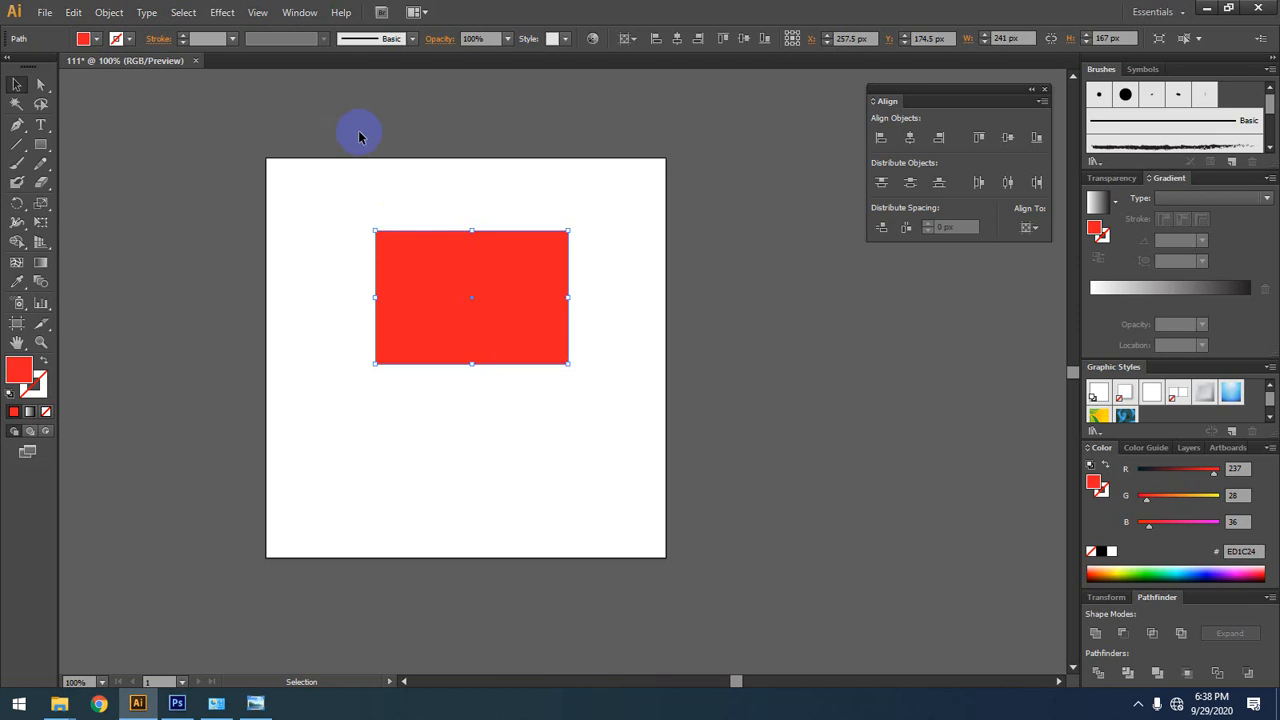
left_click_drag(587, 348, 588, 248)
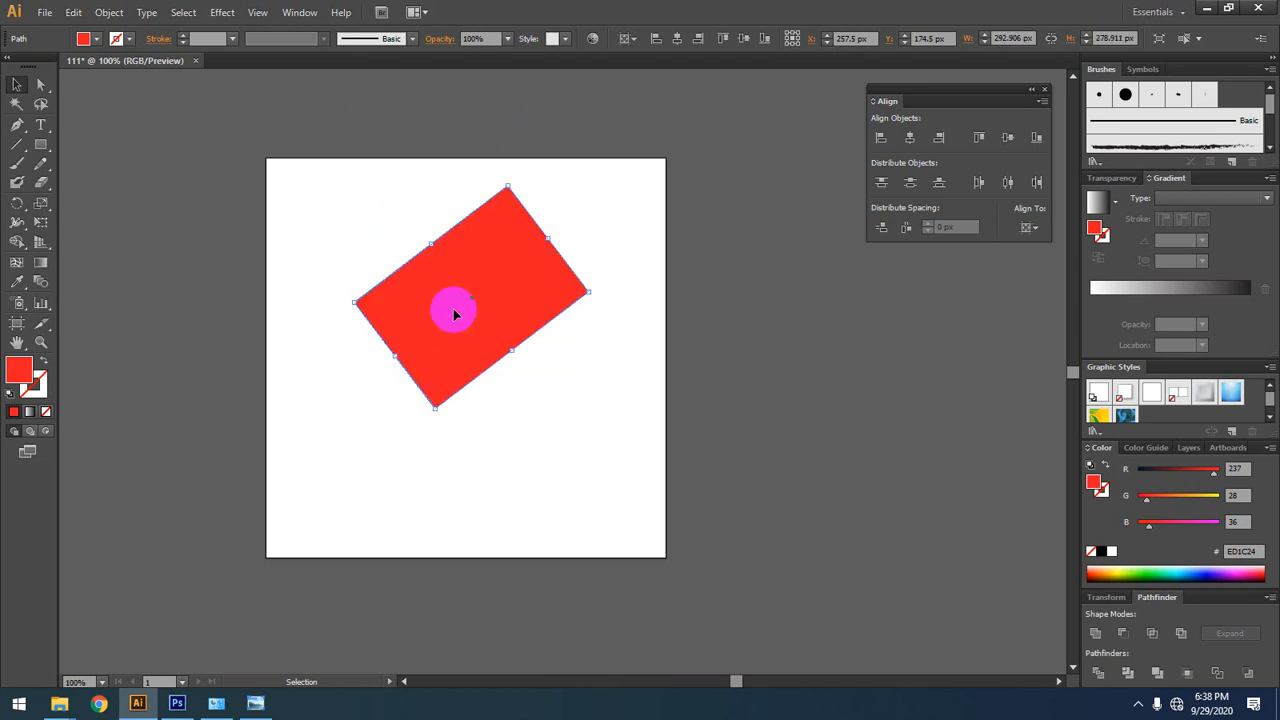
key("ctrl+z")
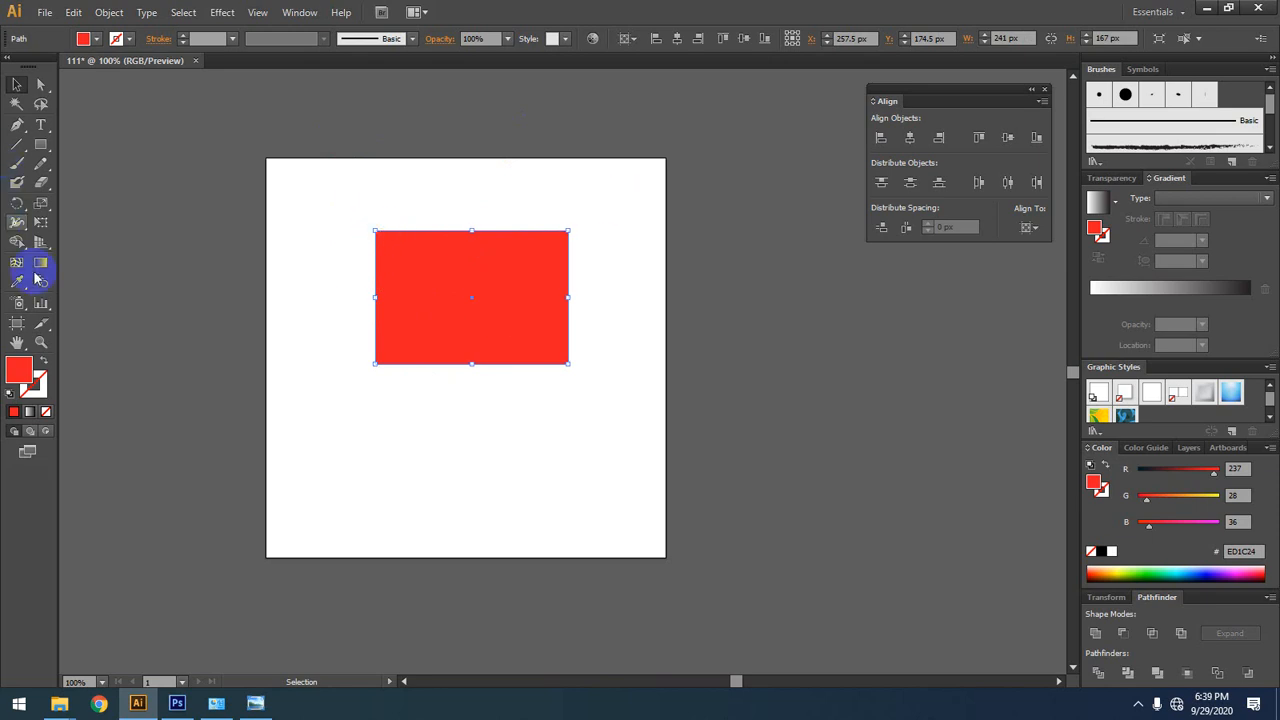
Step: Try the Rotate tool with its pivot on the rectangle's upper-left corner, and undo the rectangle's last move
left_click(17, 202)
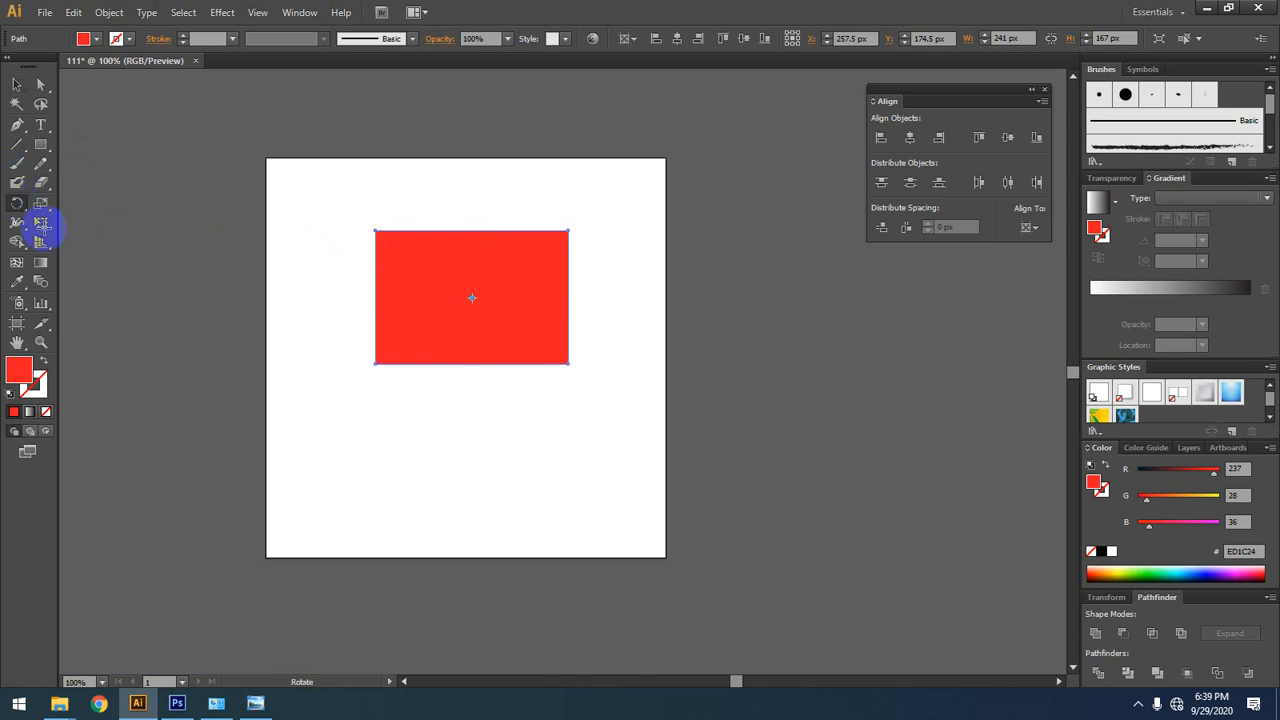
left_click(375, 231)
left_click(590, 363)
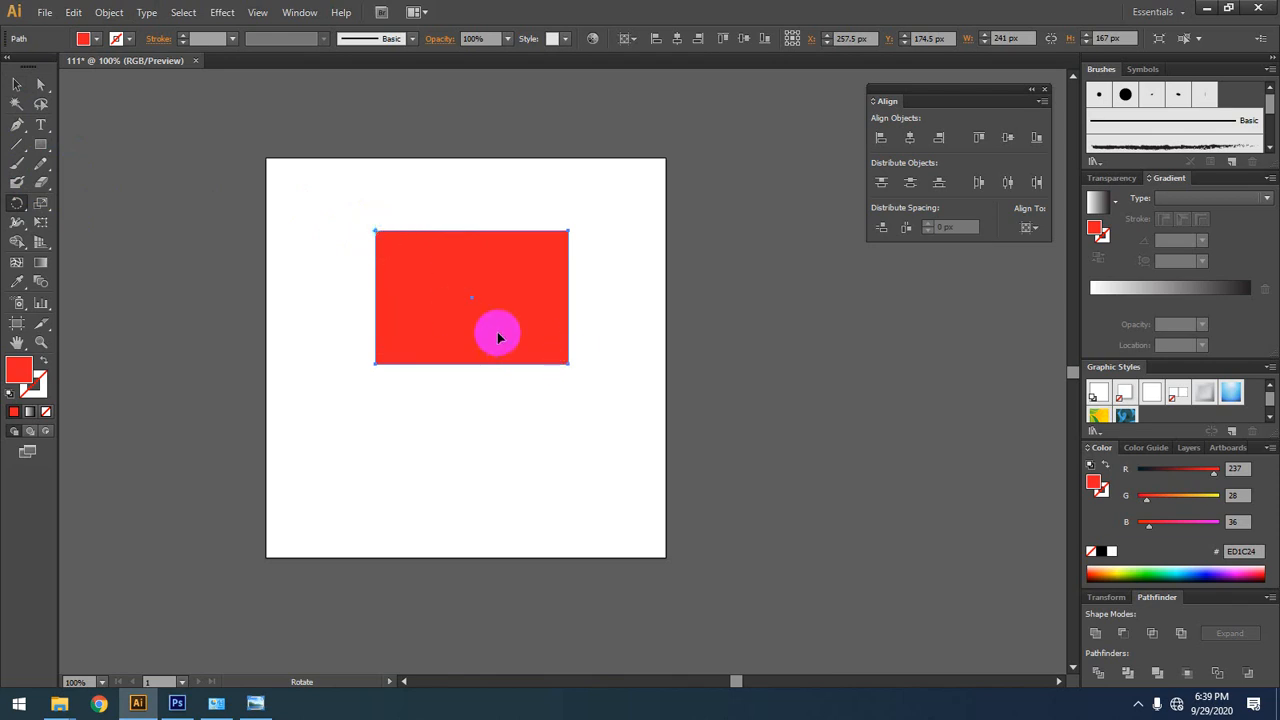
key("ctrl+z")
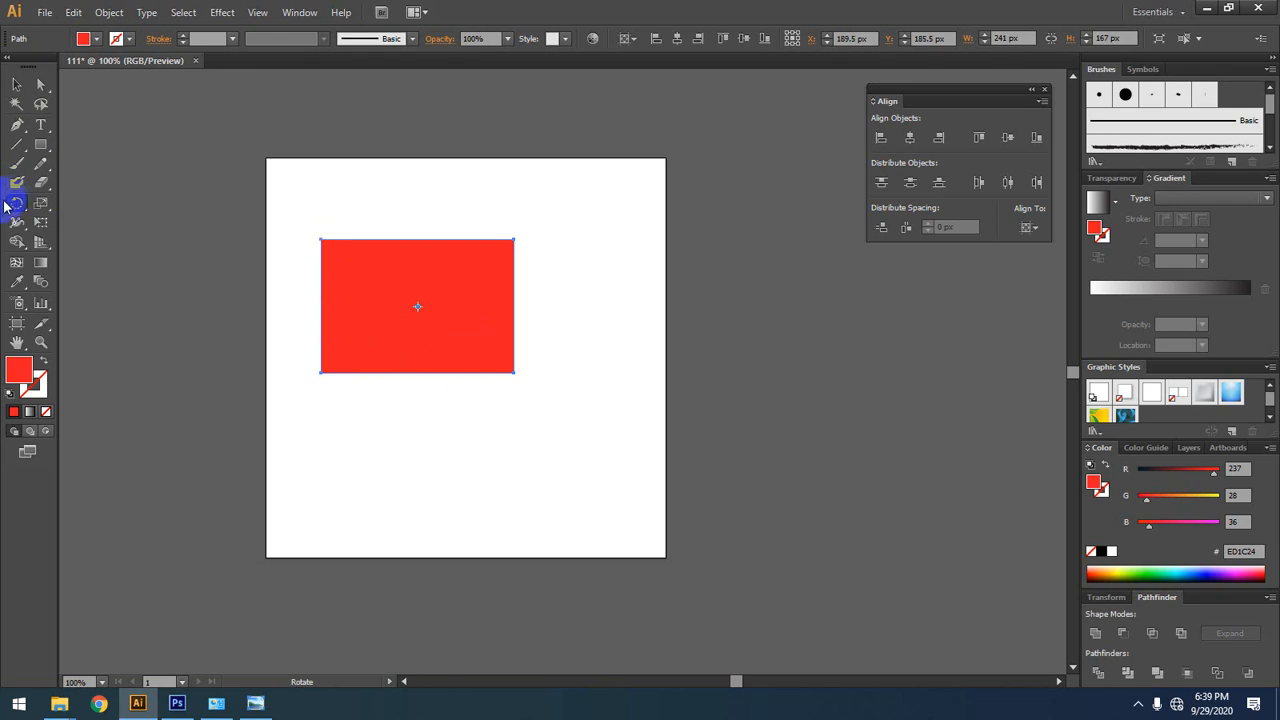
Step: Rotate the rectangle counterclockwise around its upper-left corner until its opposite corner is level with the pivot
left_click(320, 240)
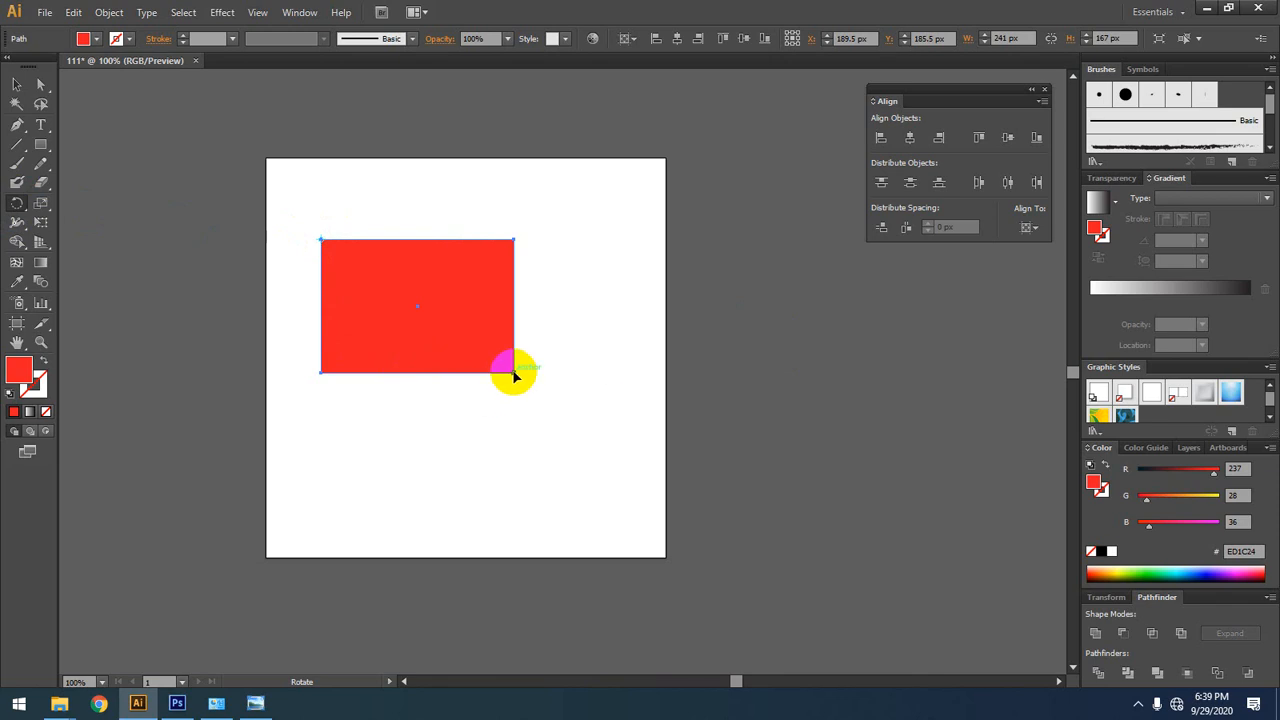
left_click_drag(514, 376, 514, 237)
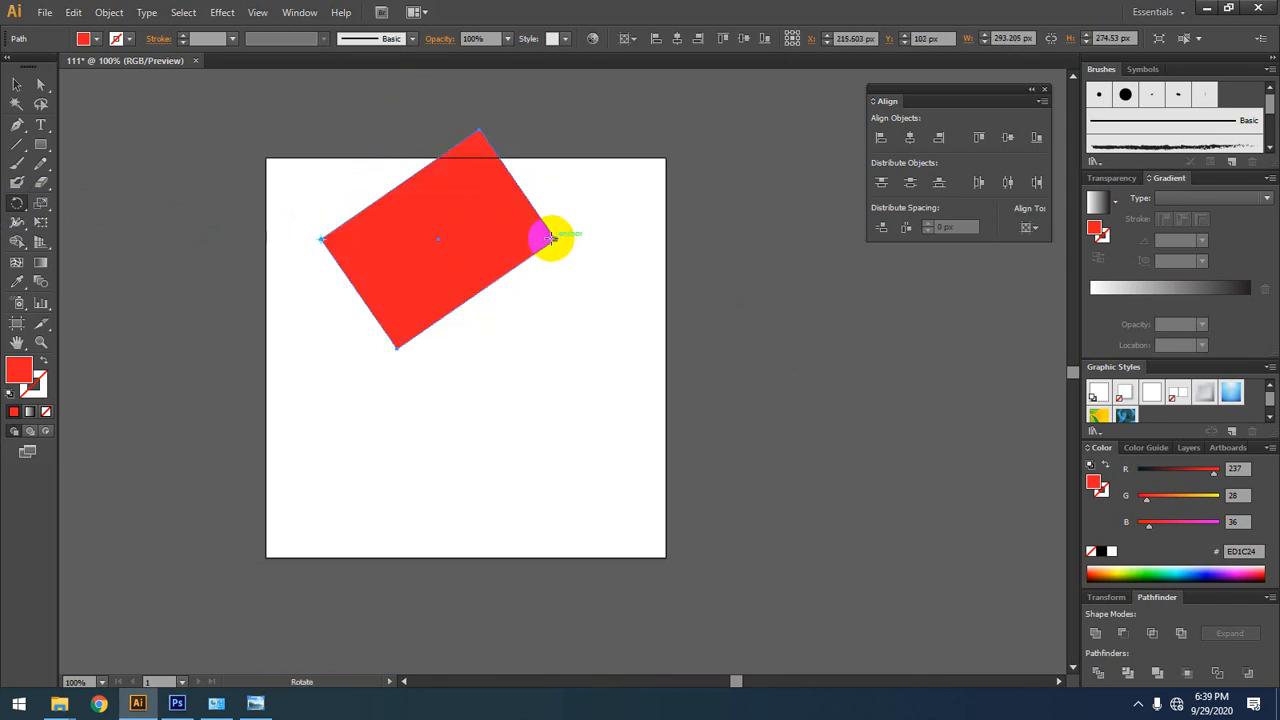
Step: Undo the rectangle's rotation about its corner and its creation, and return to the Selection tool
key("v")
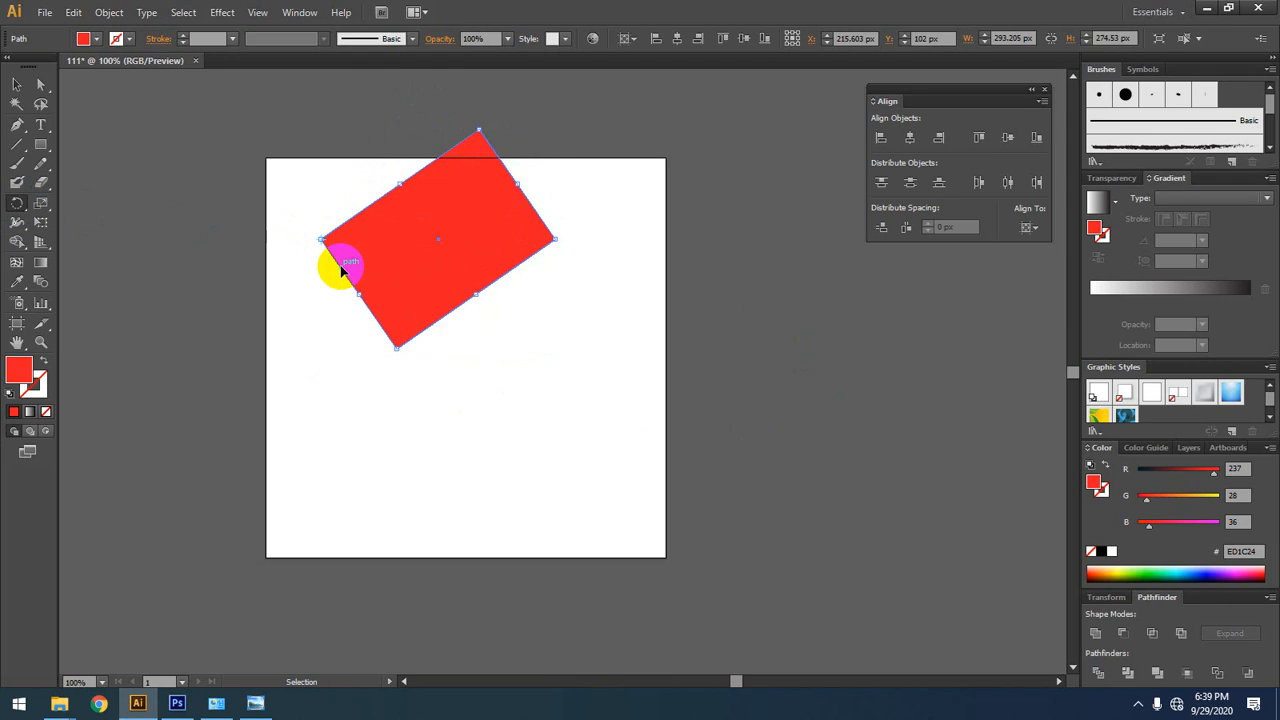
key("ctrl+z")
key("r")
key("ctrl+z")
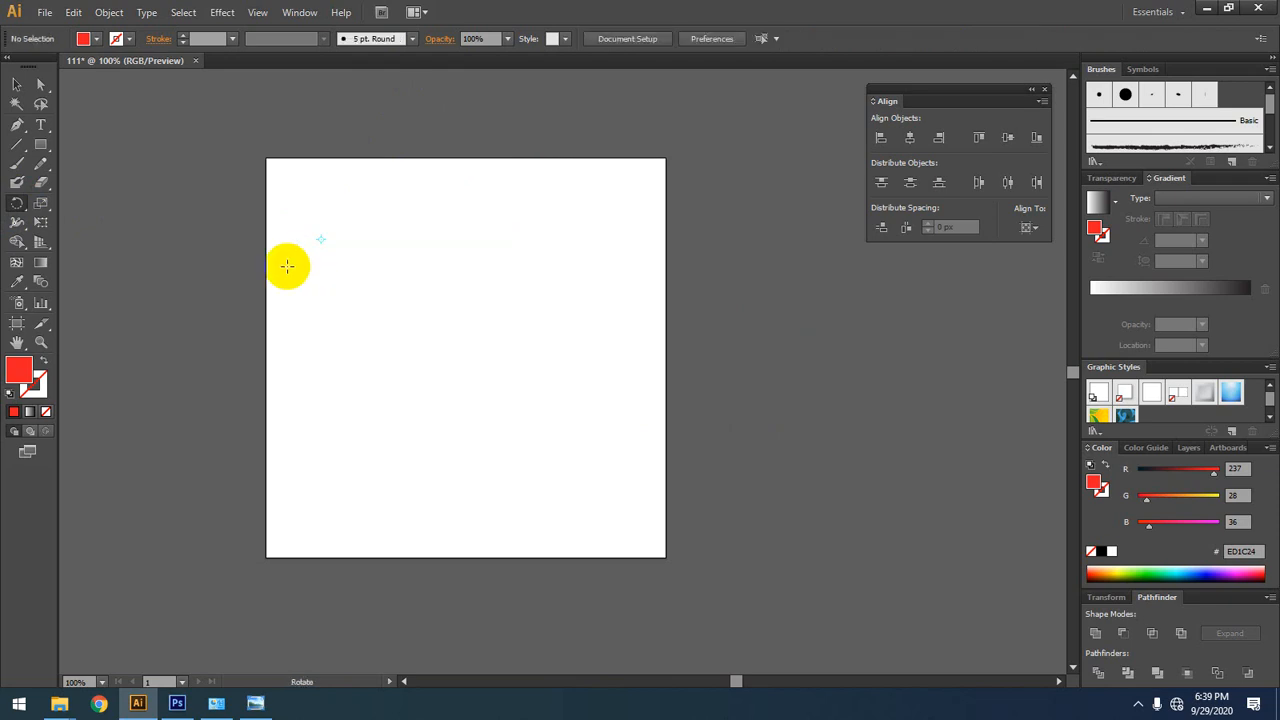
left_click(8, 86)
left_click(509, 237)
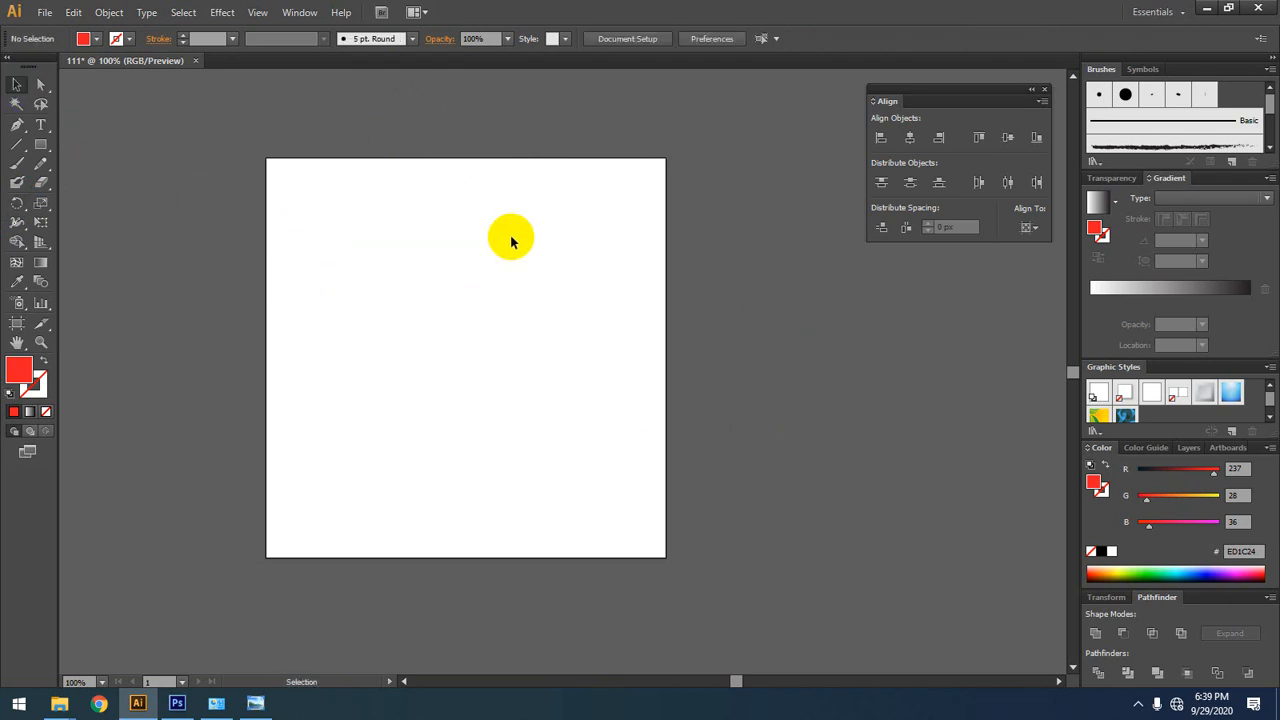
Step: Examine the tools grouped with Rotate, Scale and Width, and locate the Blend tool
left_click(18, 205)
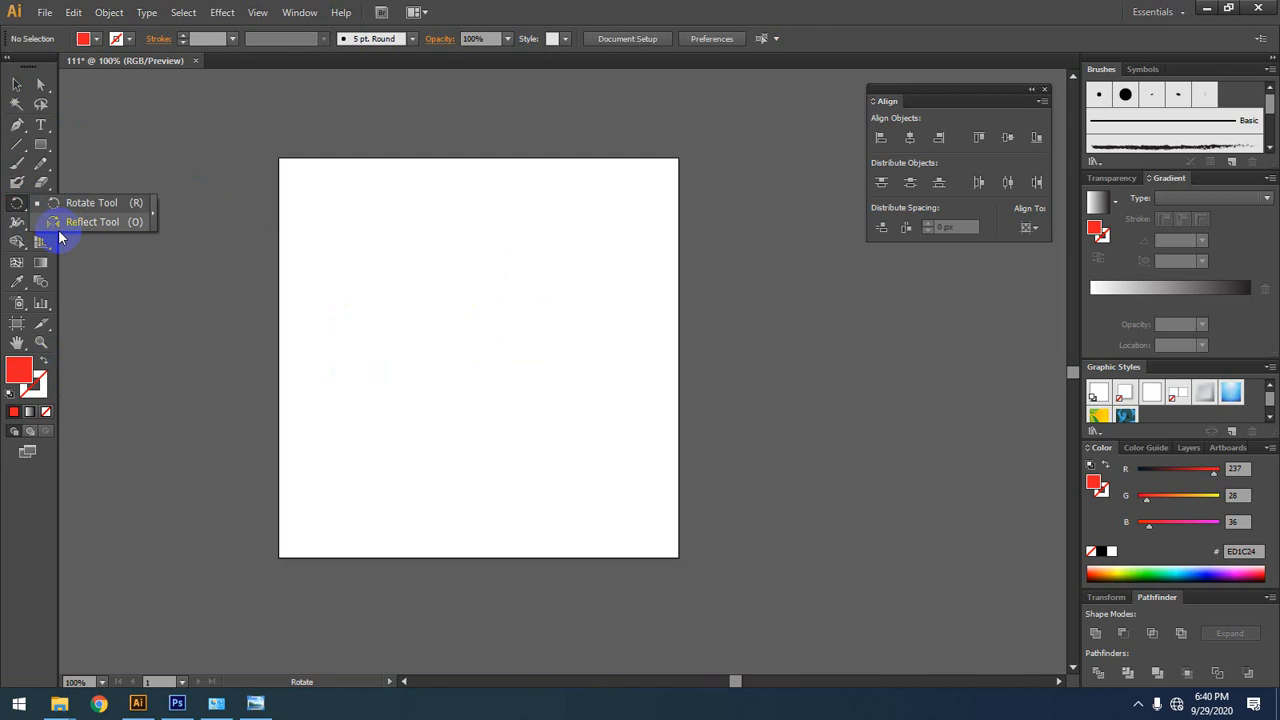
left_click(10, 206)
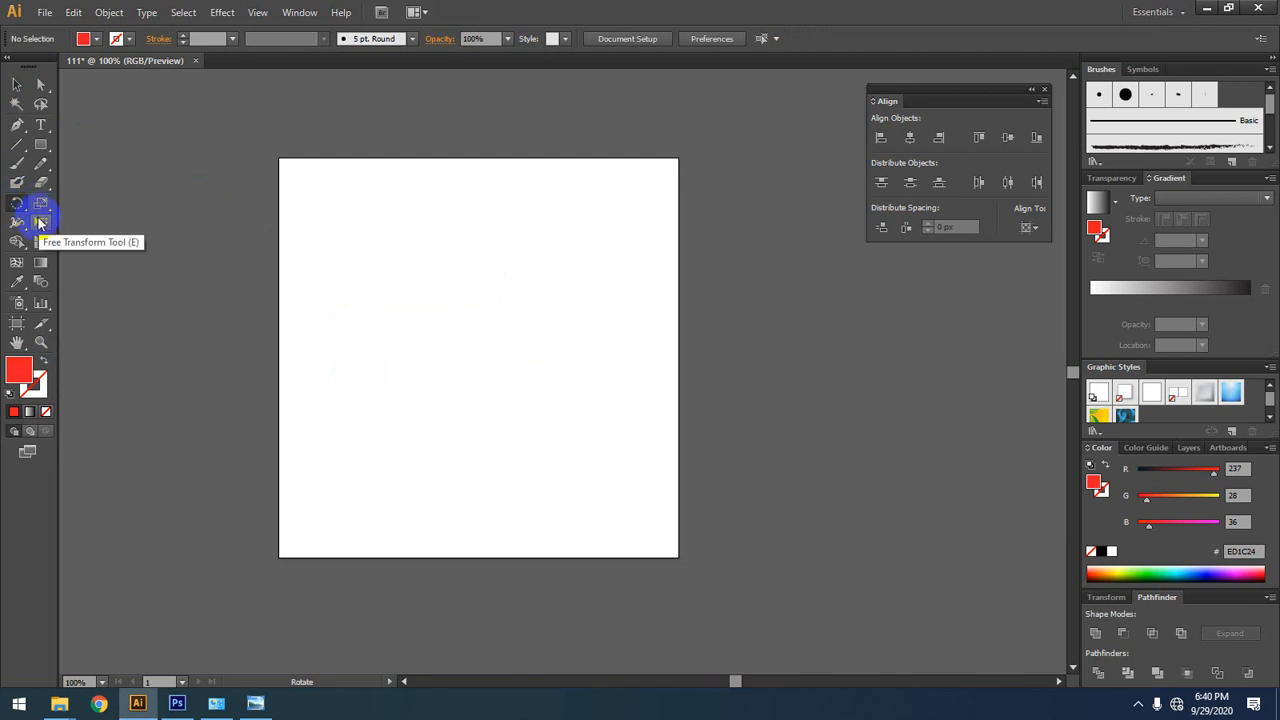
left_click(40, 203)
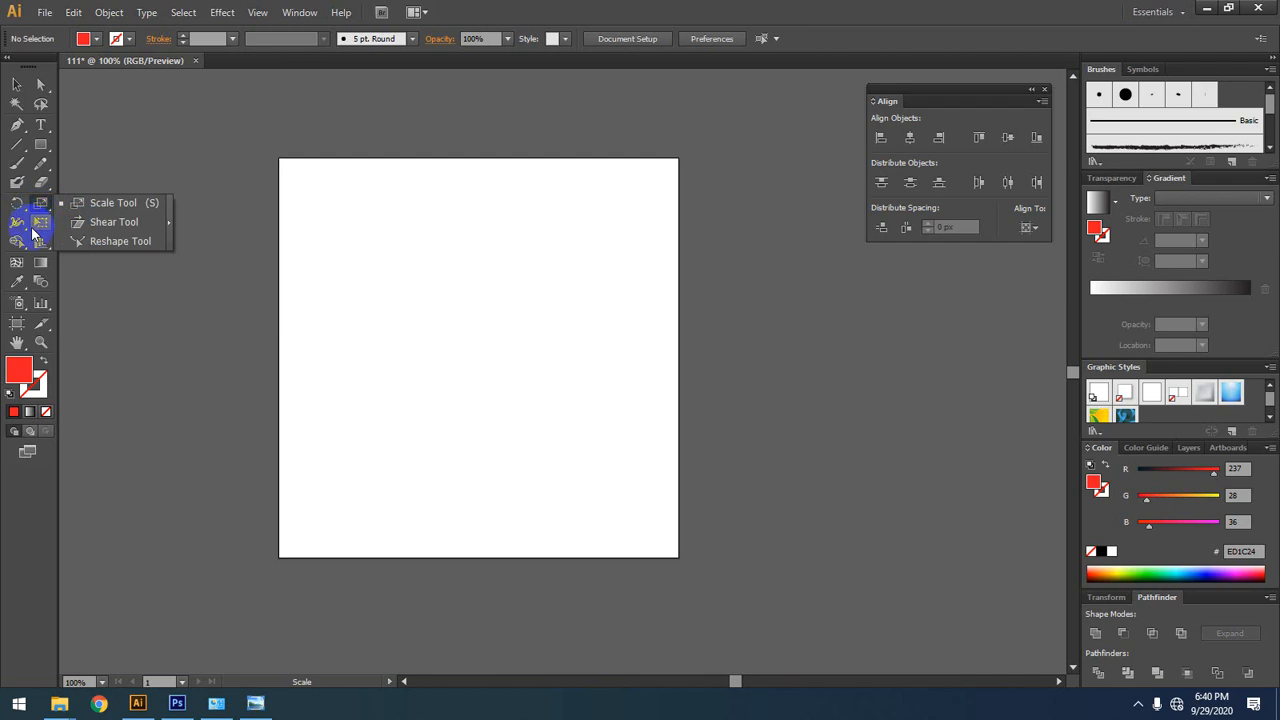
left_click(22, 228)
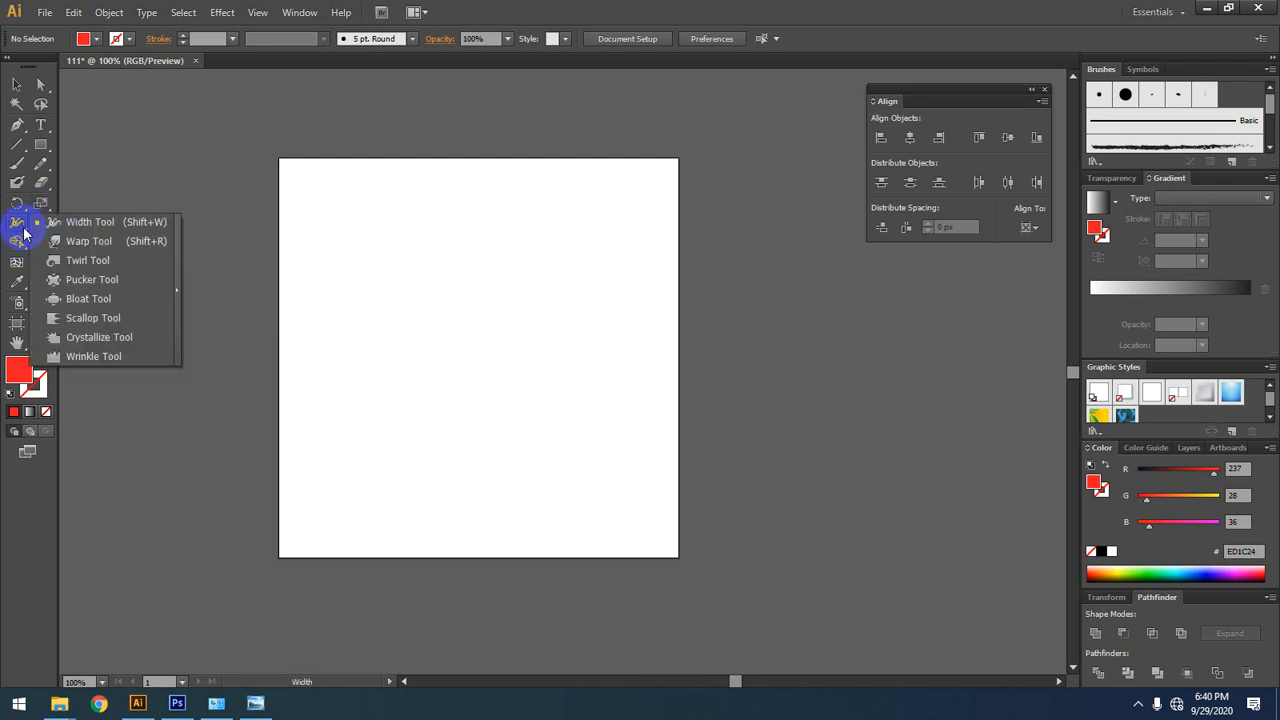
left_click(29, 225)
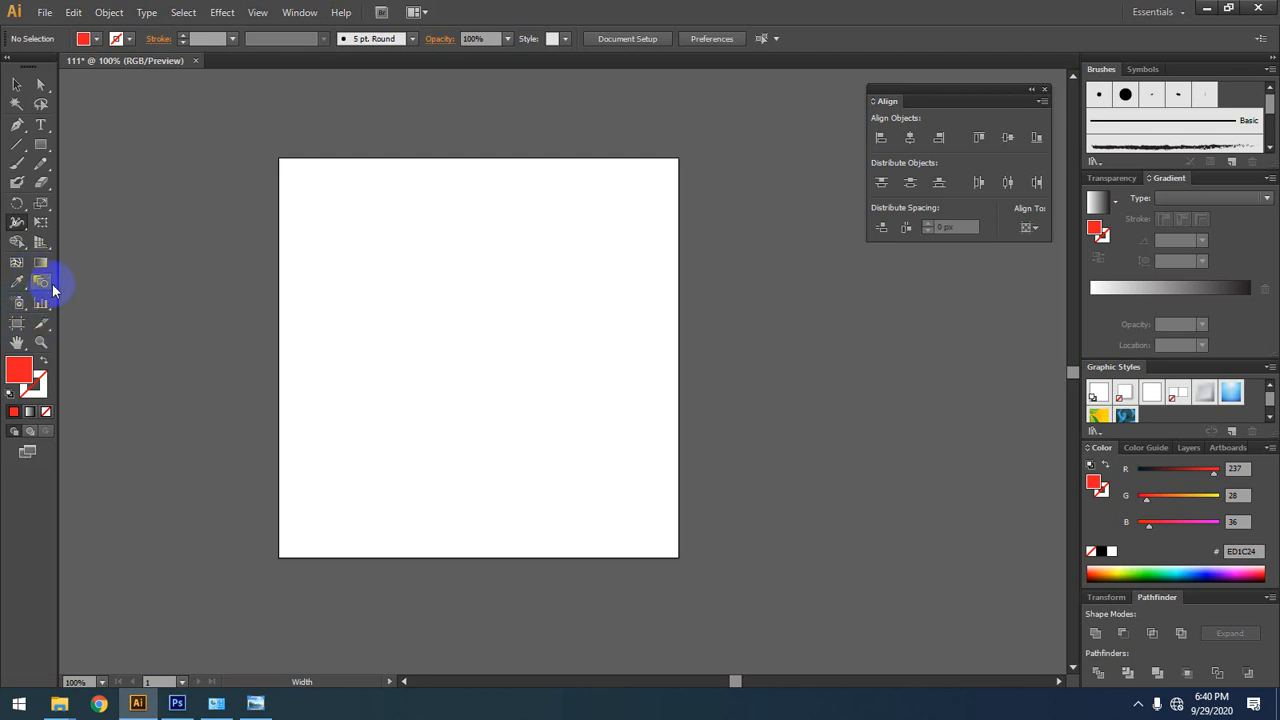
left_click(40, 286)
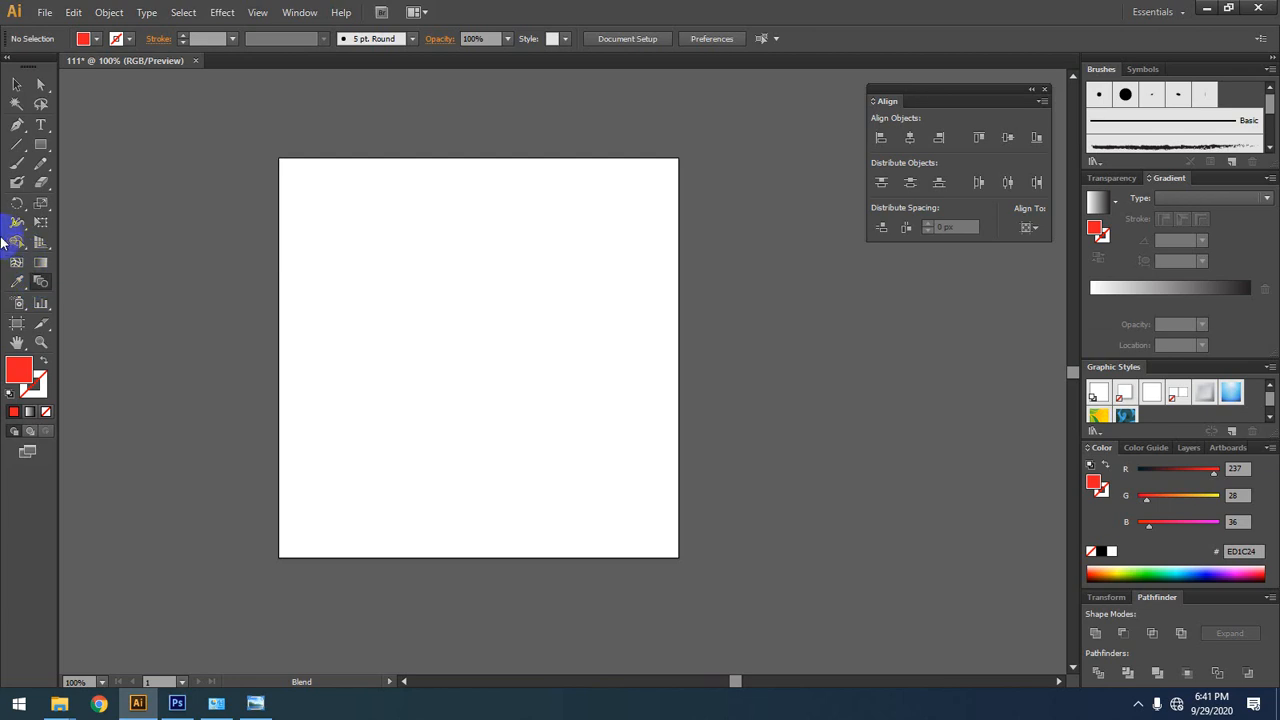
Step: Draw a red rectangle about 244 by 147 px in the upper middle of the artboard
left_click(41, 144)
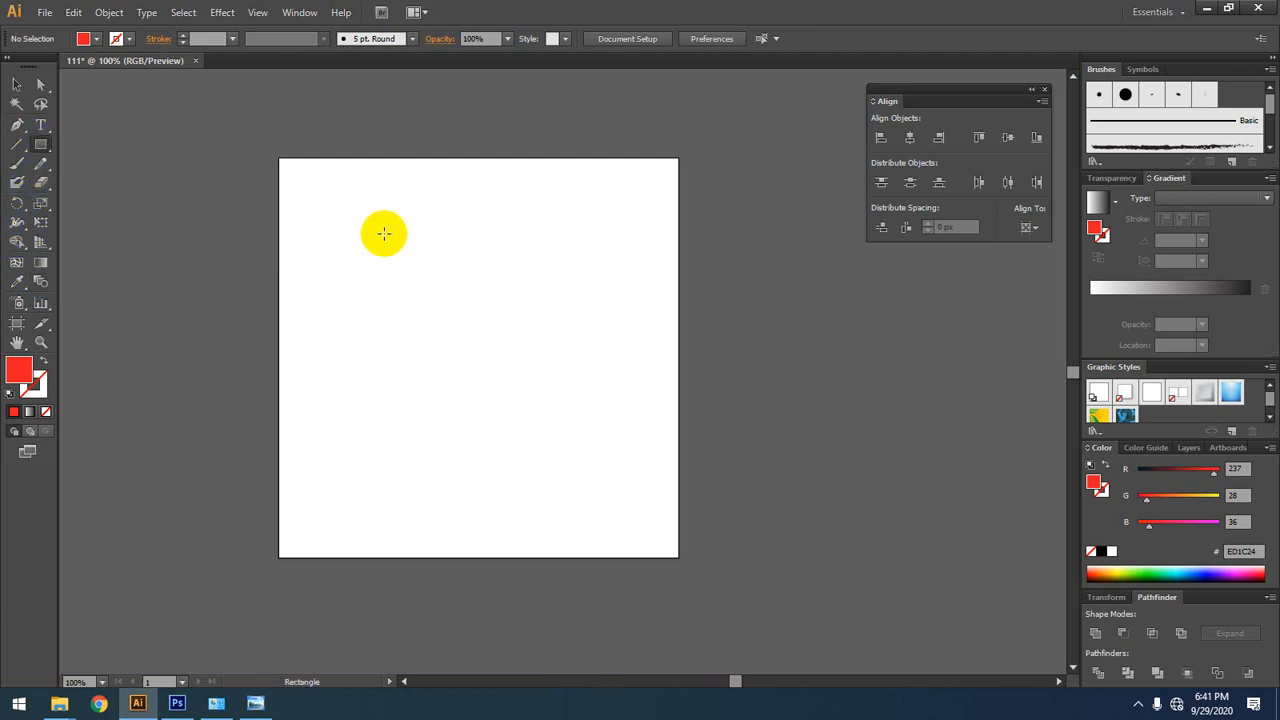
left_click_drag(384, 233, 579, 350)
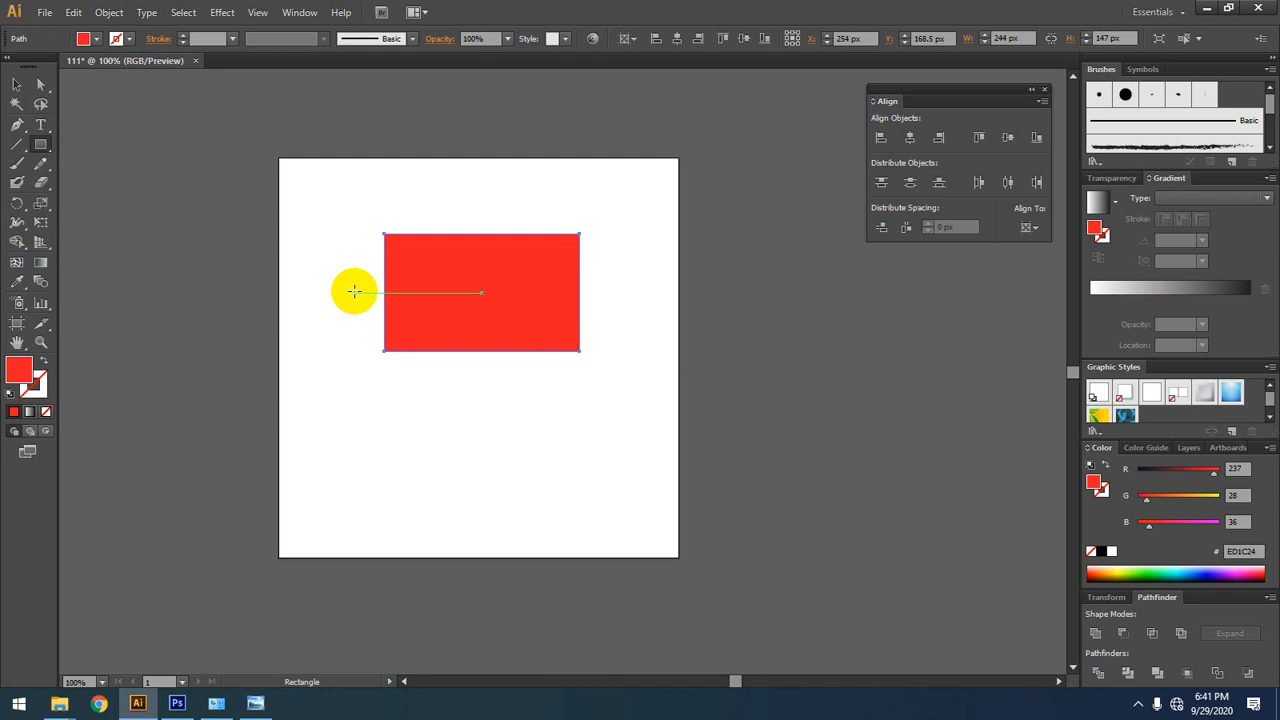
key("alt")
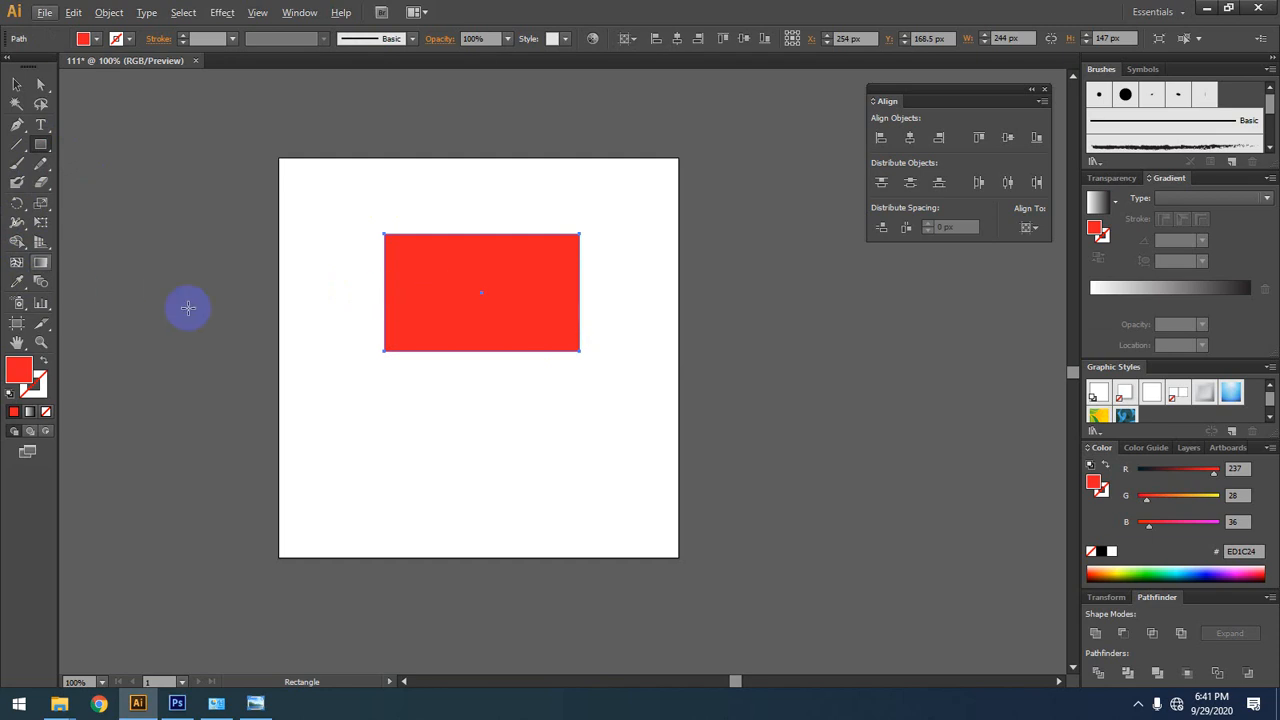
Step: Try rotating the rectangle about its centre with the Selection tool, and undo the rotation
left_click(16, 84)
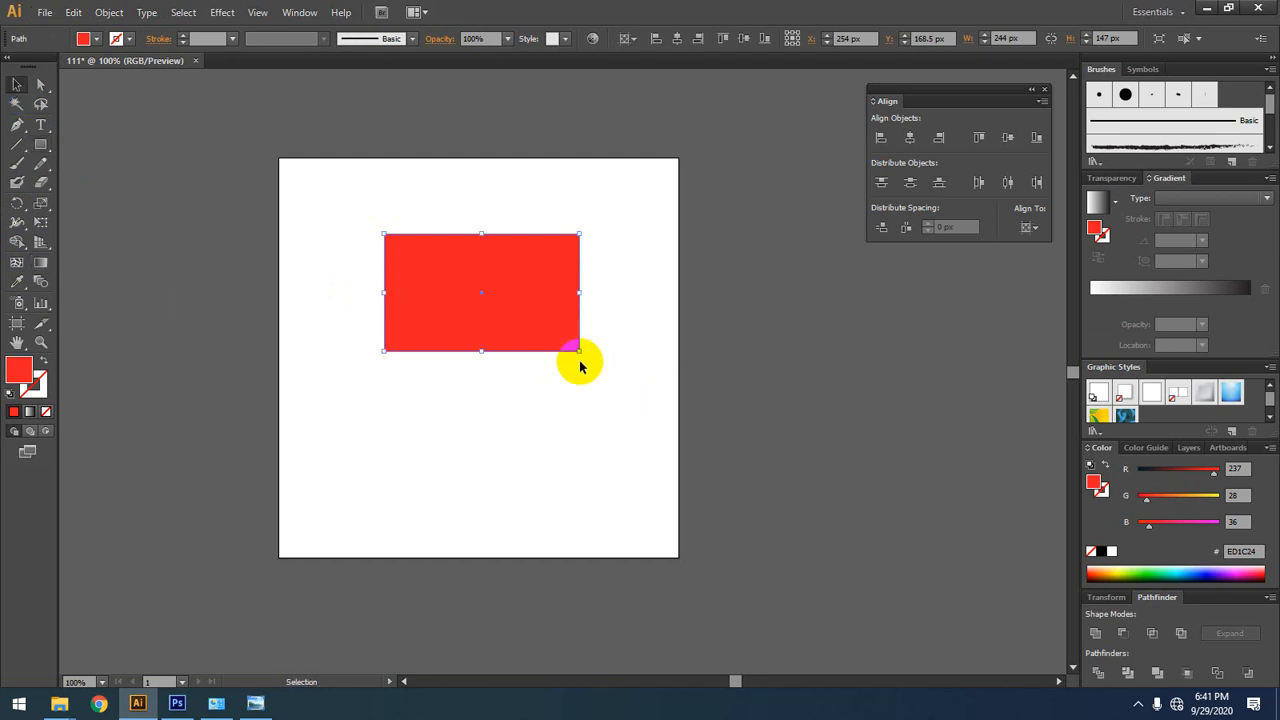
left_click_drag(586, 352, 537, 249)
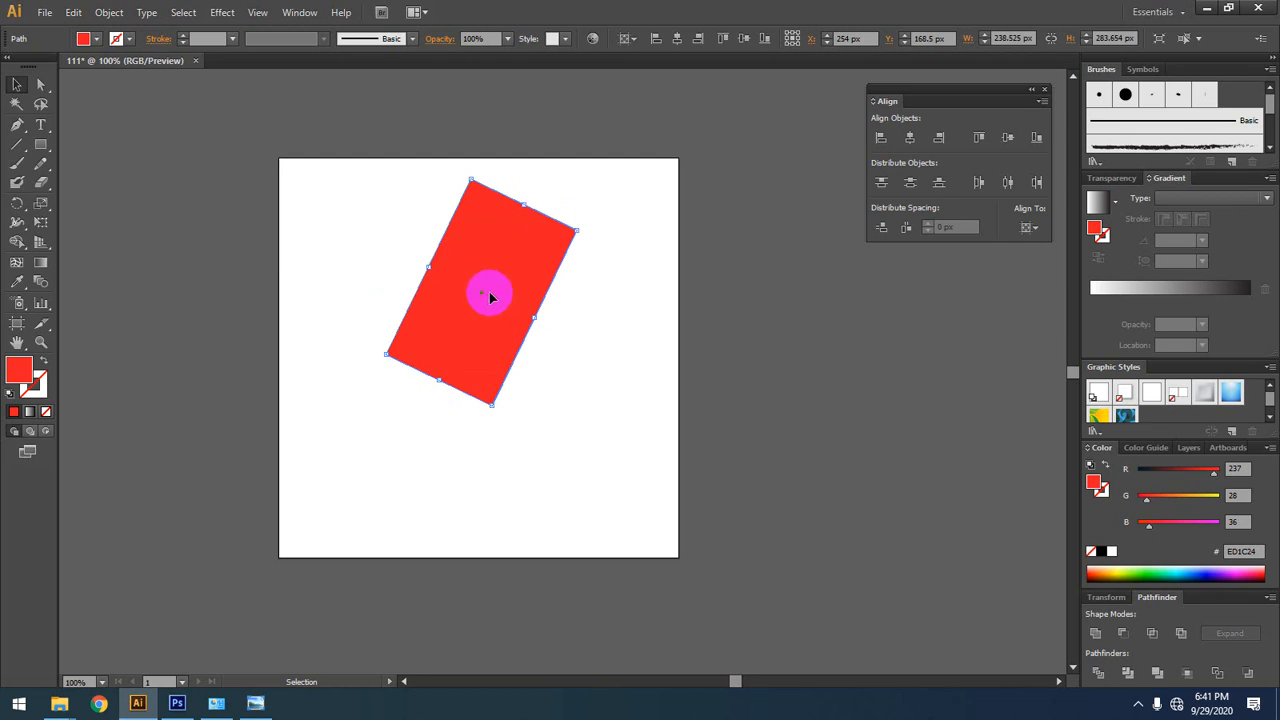
key("ctrl+z")
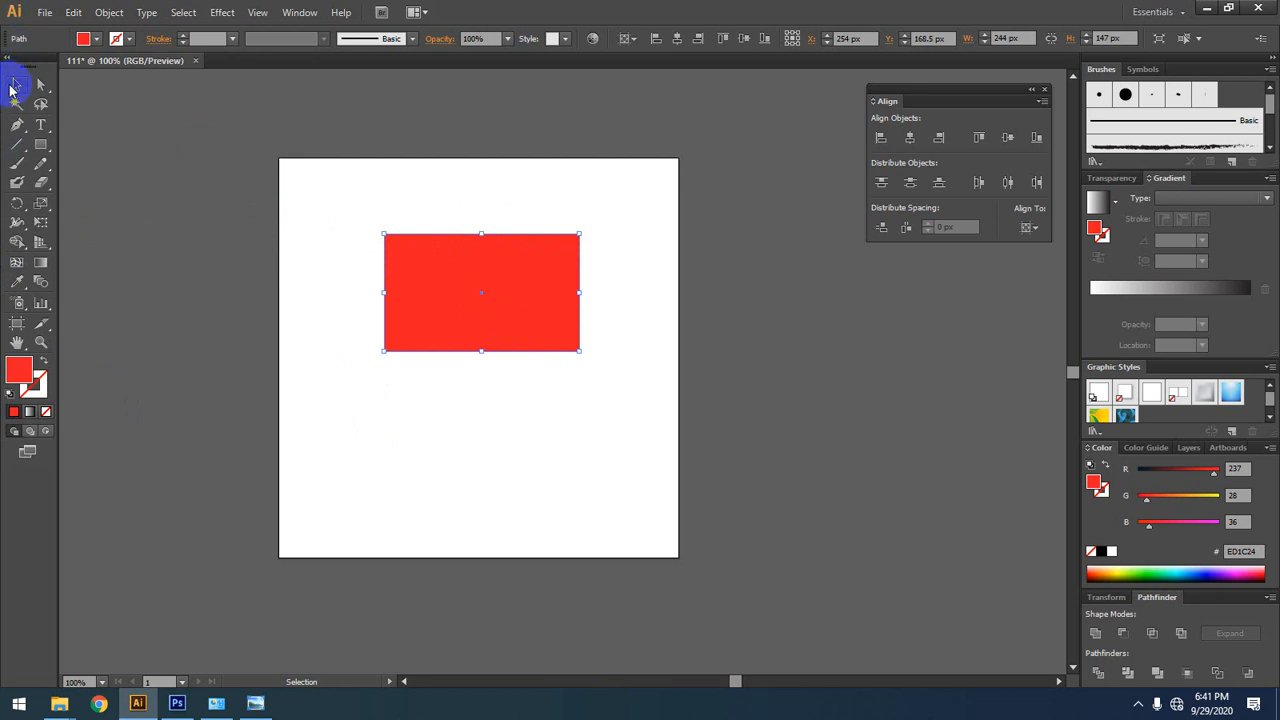
Step: Try rotating the rectangle counterclockwise around its upper-left corner with the Rotate tool, and undo both the rotation and the rectangle
left_click(19, 210)
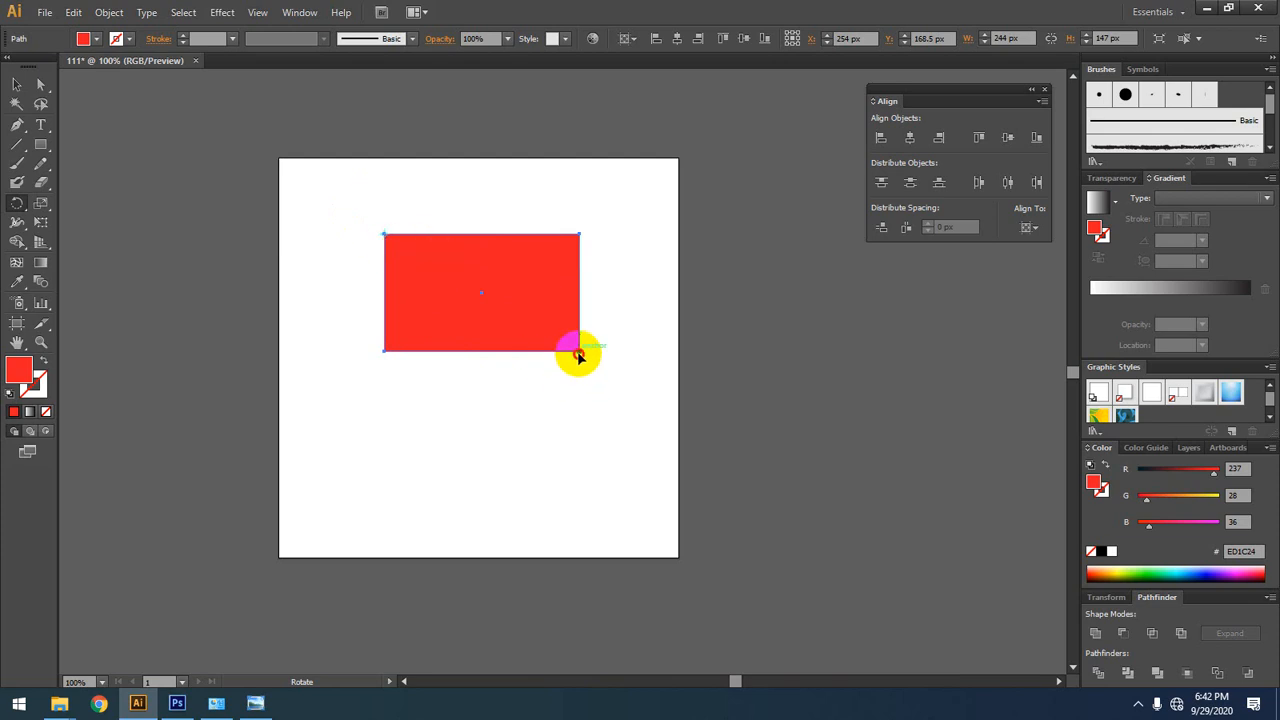
left_click_drag(578, 356, 575, 119)
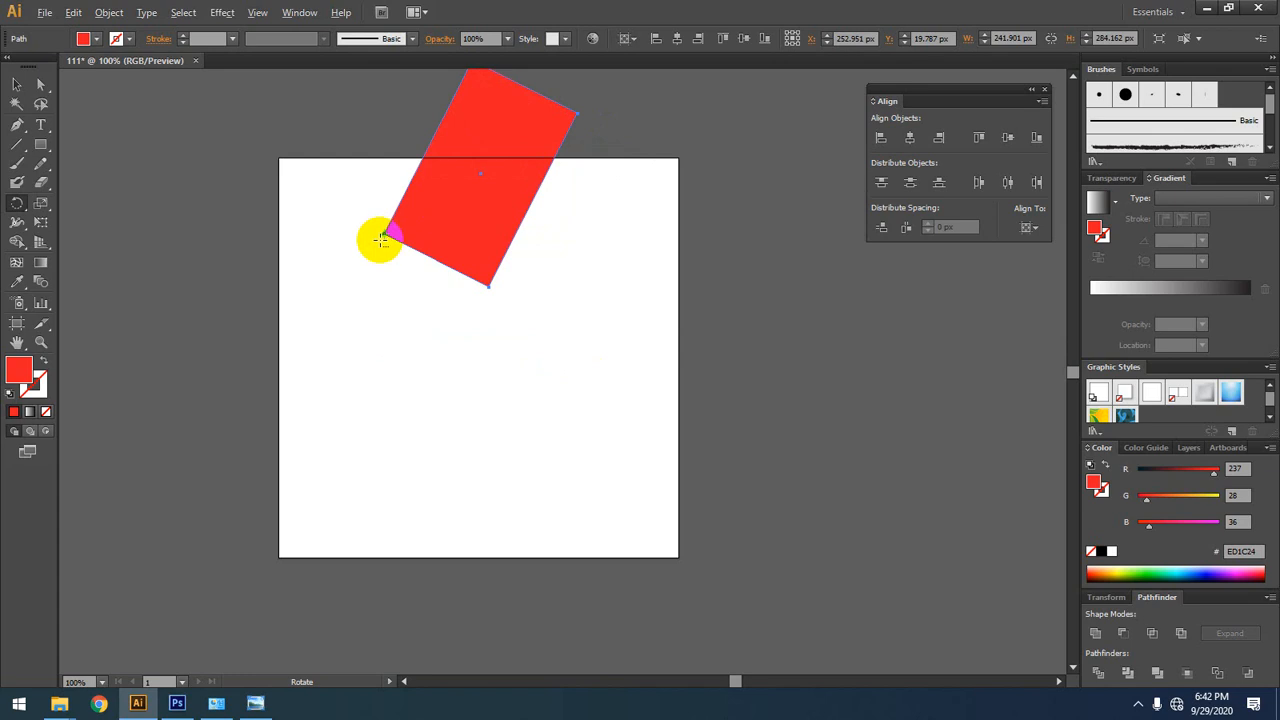
key("ctrl+z")
key("ctrl+z")
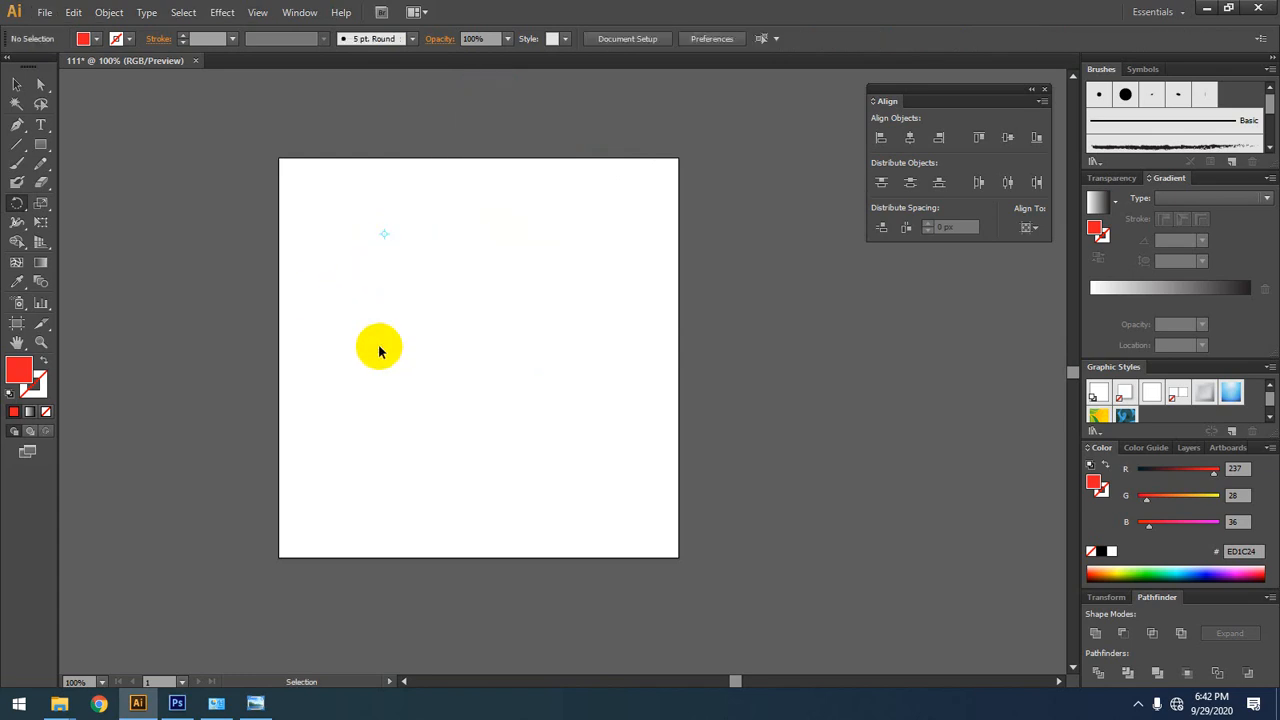
left_click(15, 84)
left_click(338, 389)
Step: Draw a new red rectangle near the artboard's upper edge and tilt it about its centre with the Selection tool
left_click(16, 202)
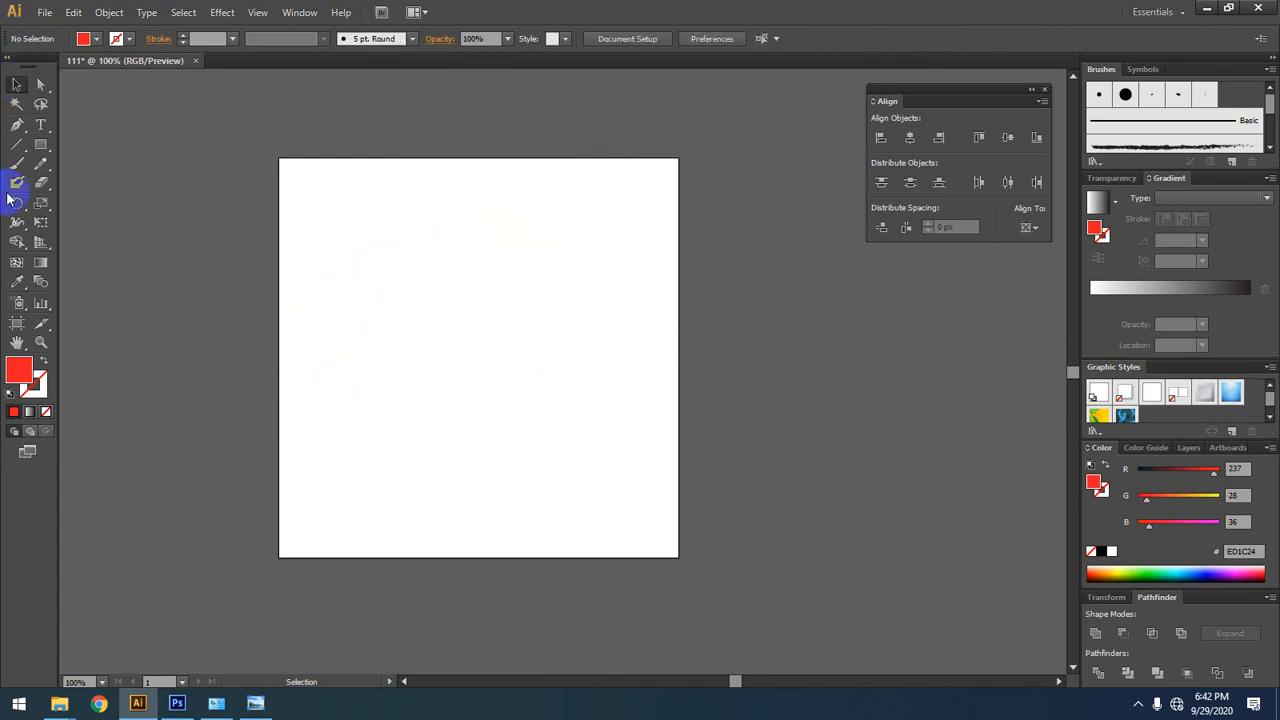
left_click(40, 144)
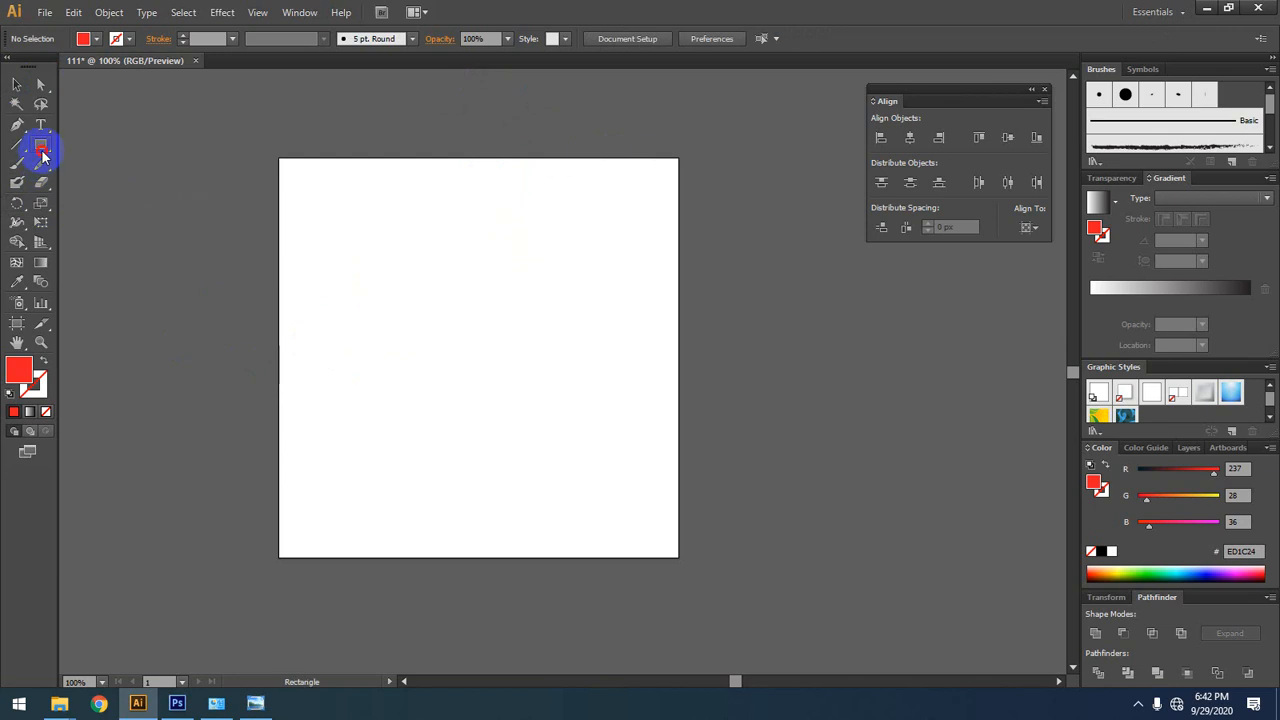
mouse_move(457, 169)
left_mouse_down()
mouse_move(563, 300)
mouse_move(598, 256)
left_mouse_up()
left_click(16, 84)
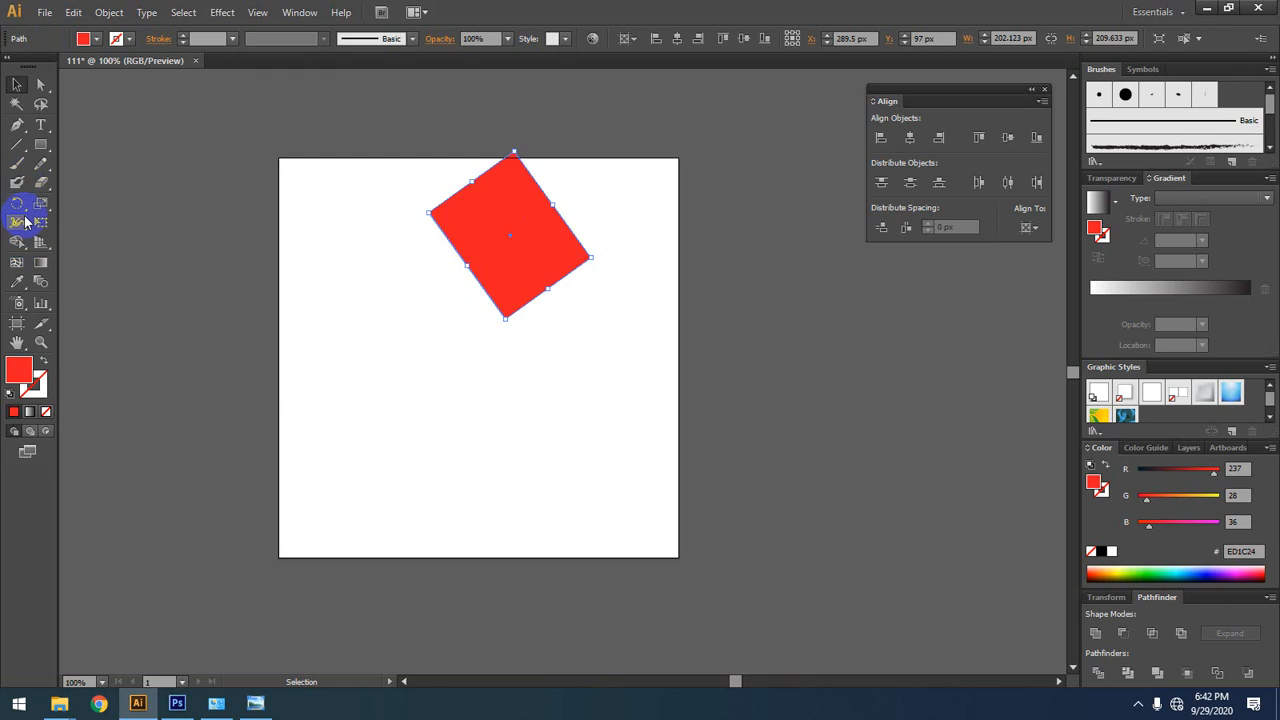
Step: Reflect the tilted rectangle freehand about its centre several times with the Reflect tool
left_click_drag(17, 203, 87, 220)
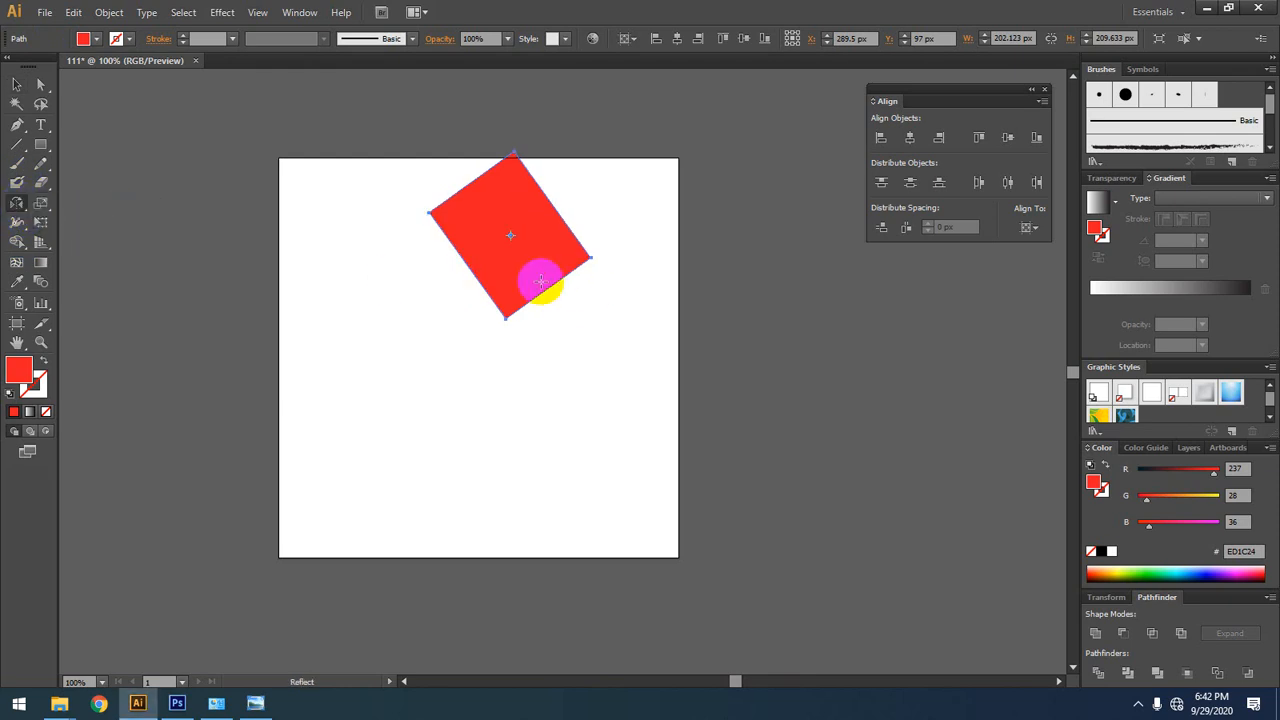
left_click_drag(552, 270, 369, 266)
left_click_drag(545, 222, 365, 235)
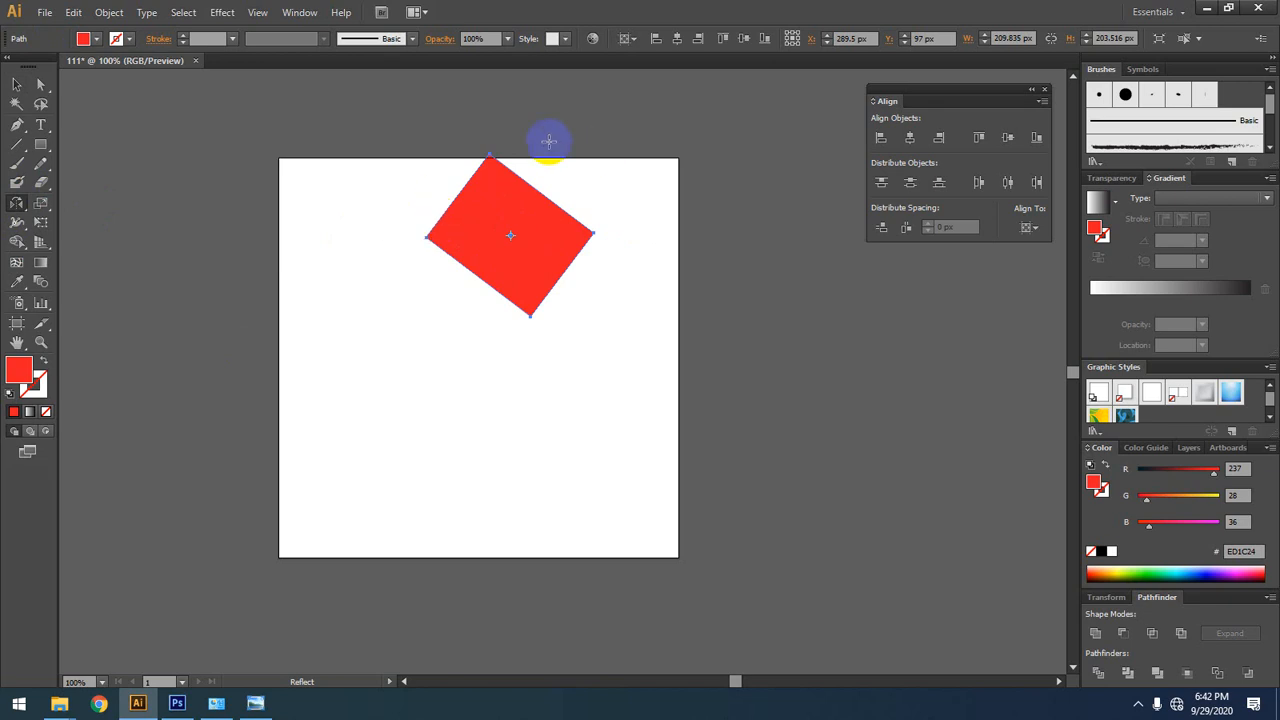
left_click_drag(576, 242, 357, 229)
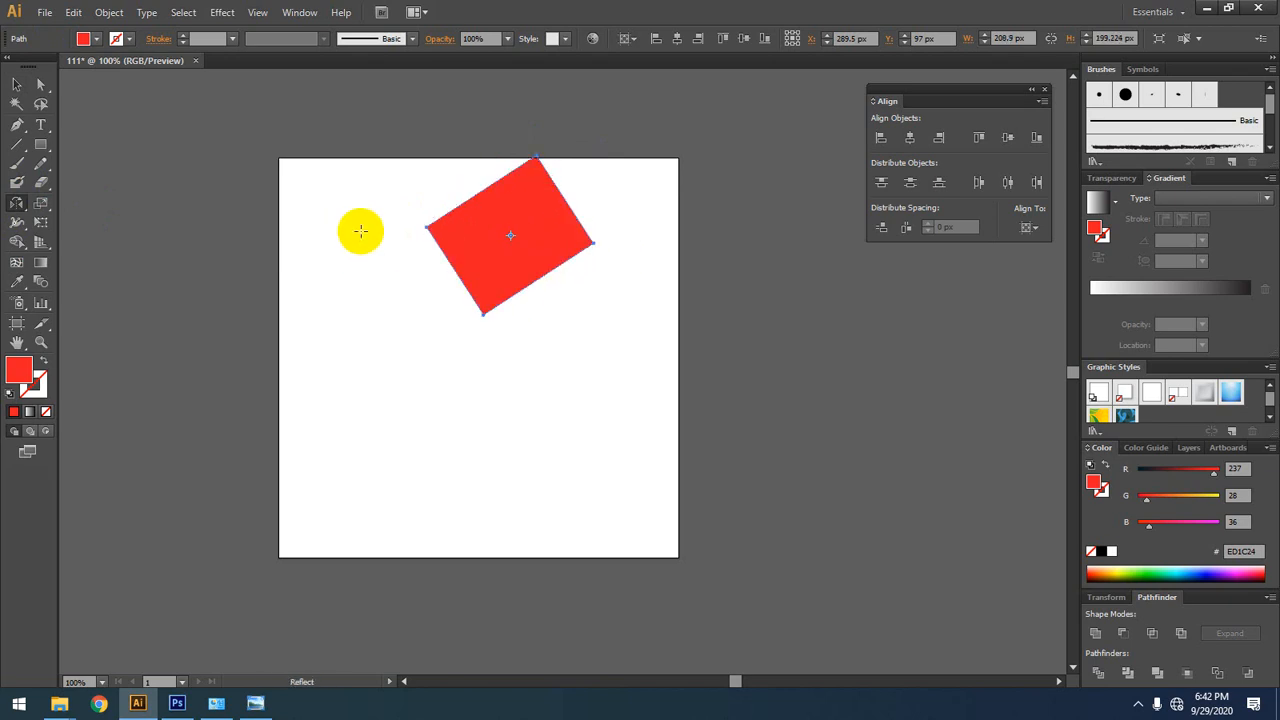
left_click_drag(455, 233, 517, 398)
left_click(509, 394)
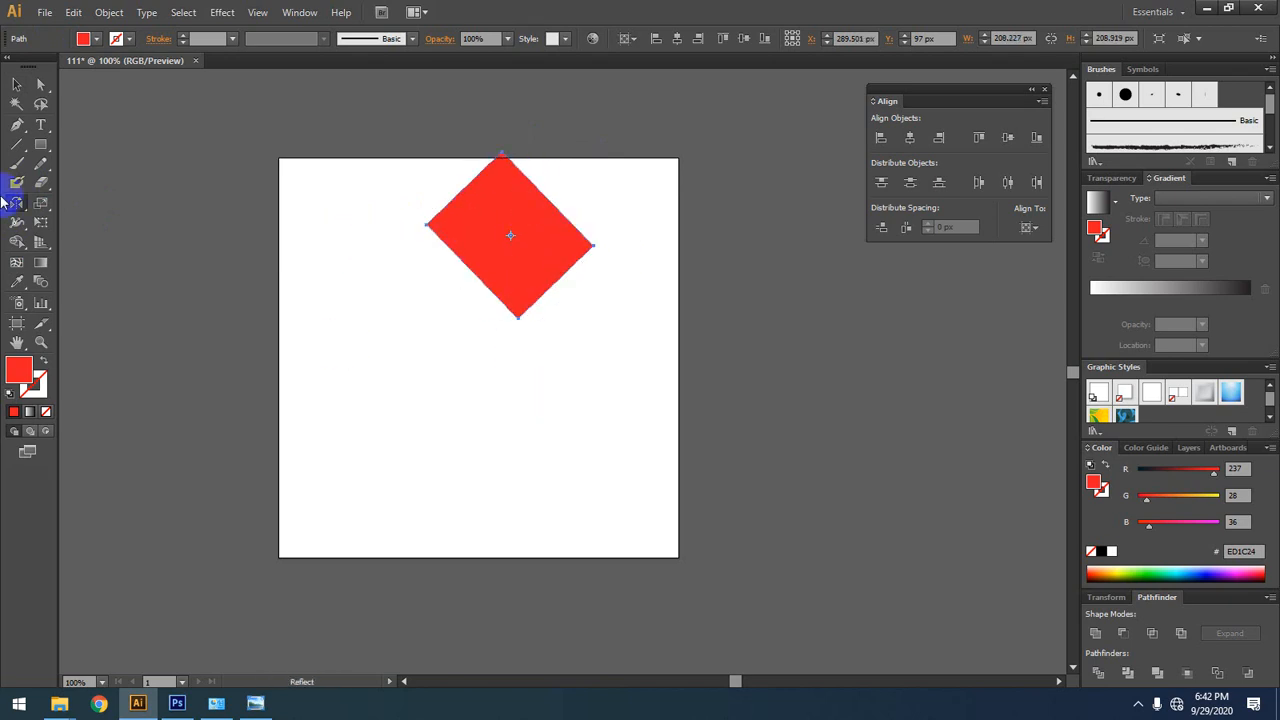
Step: Select everything on the artboard and delete the reflected rectangle
left_click(16, 84)
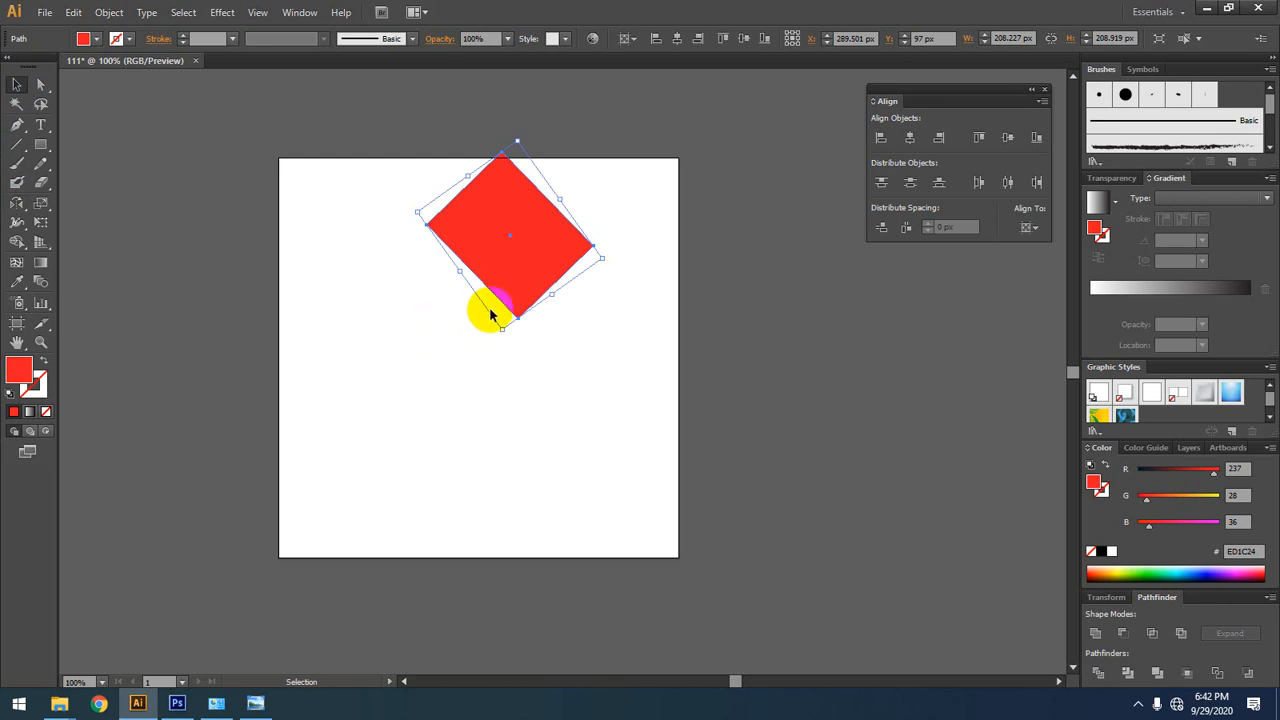
left_click(381, 279)
key("ctrl+a")
key("Delete")
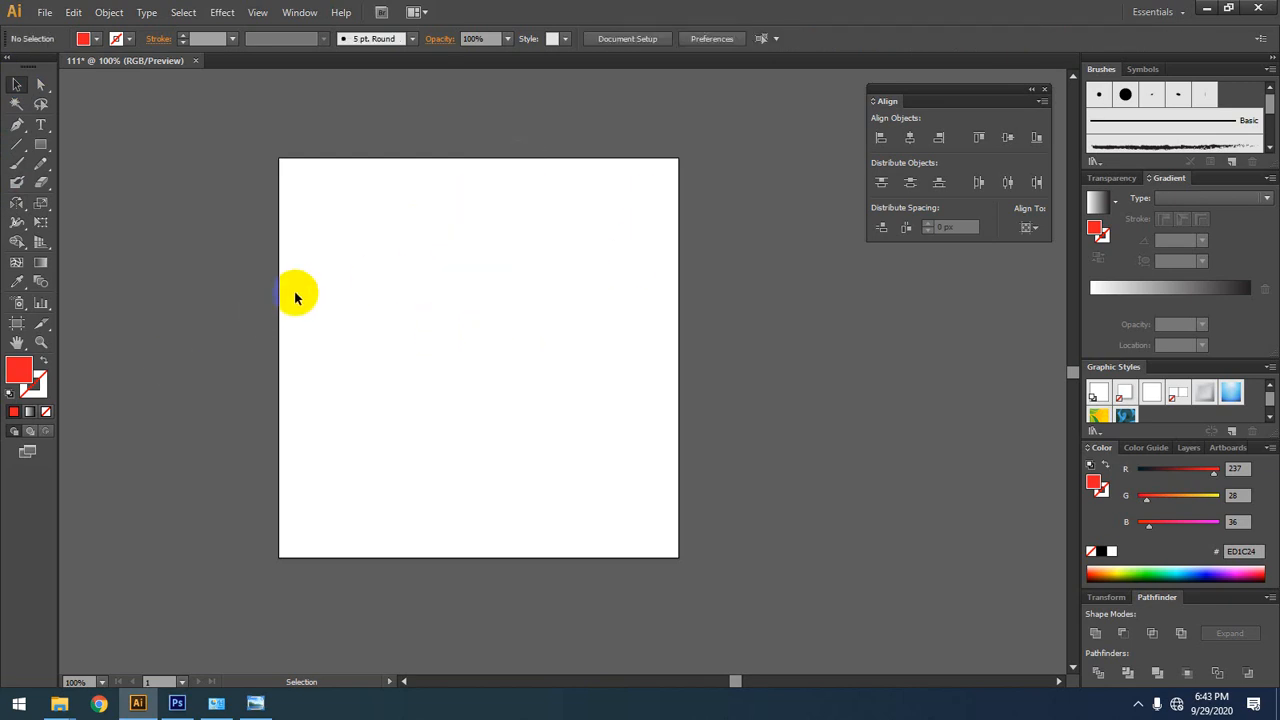
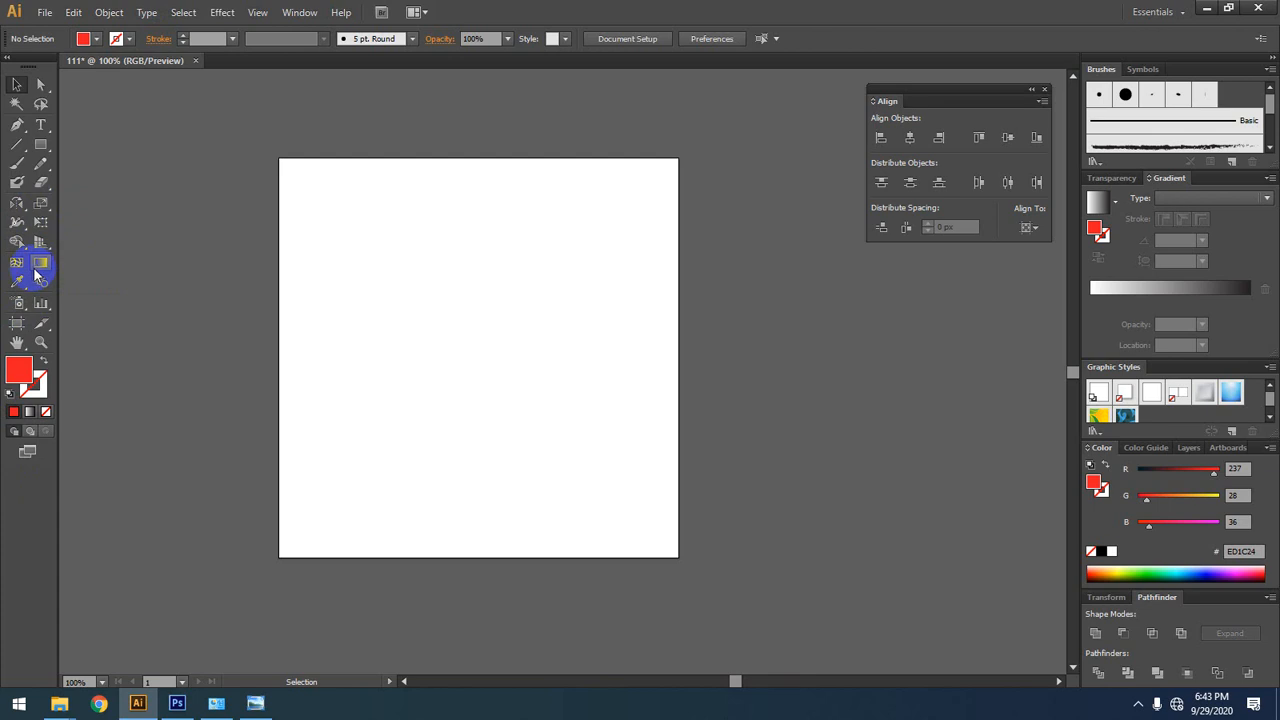
left_click(41, 146)
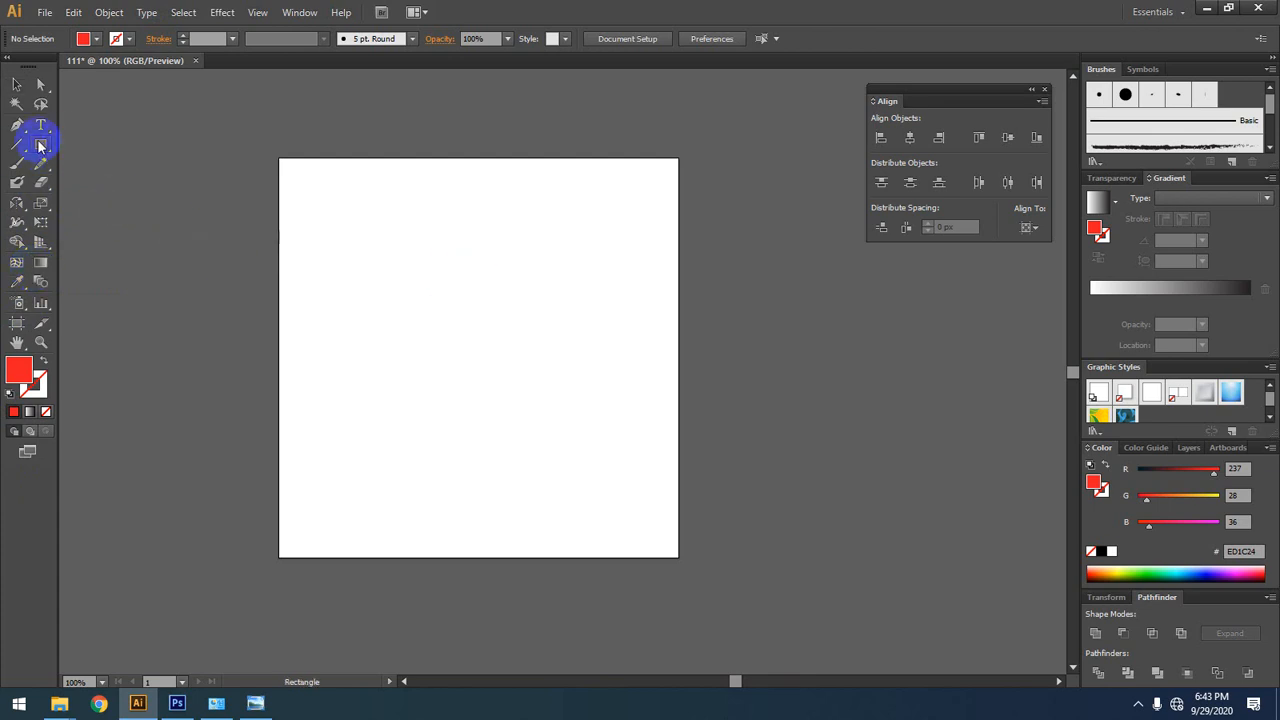
left_click(17, 85)
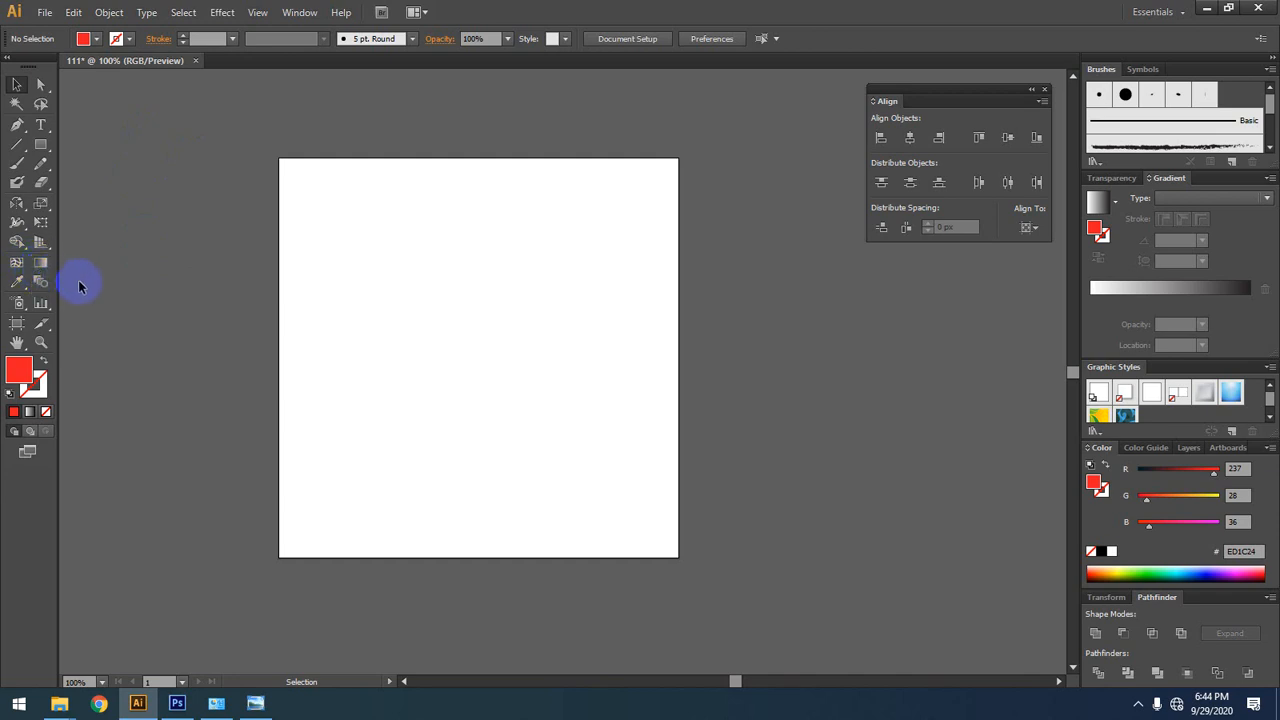
Step: Draw a closed five-point red shape with one curved corner in the artboard's upper half using the Pen tool
left_click(27, 134)
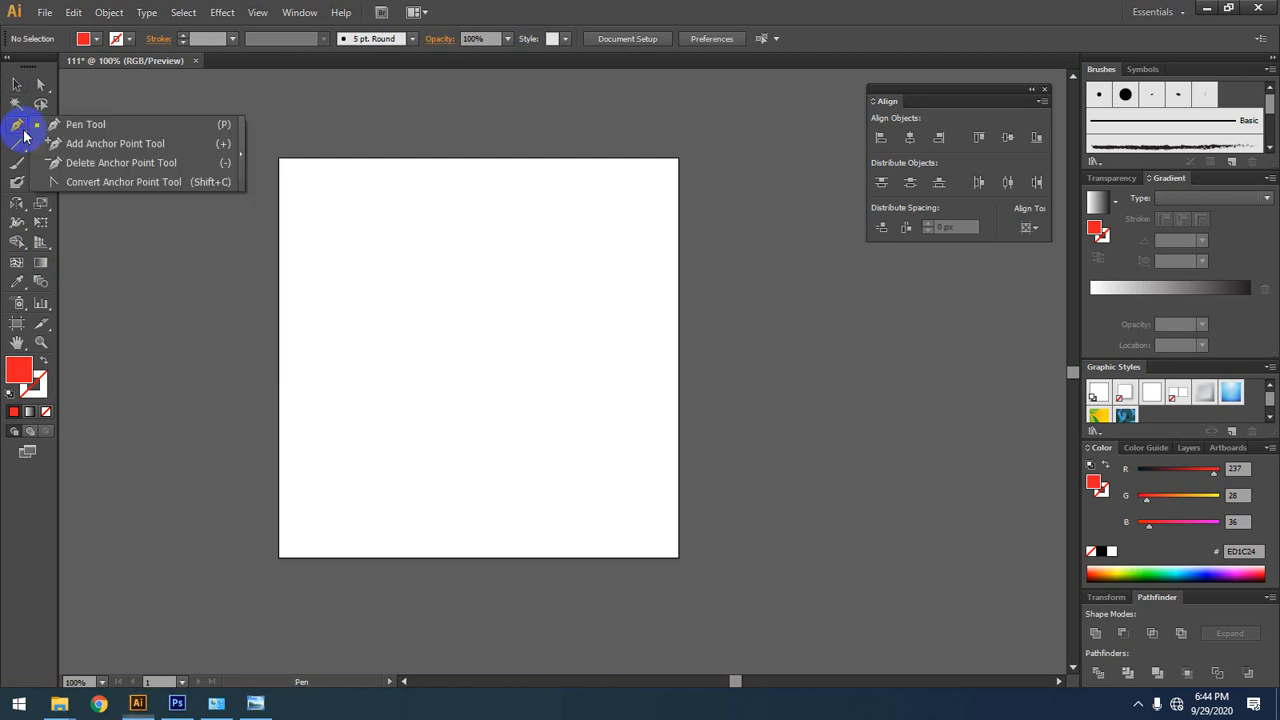
left_click(319, 266)
left_click(446, 233)
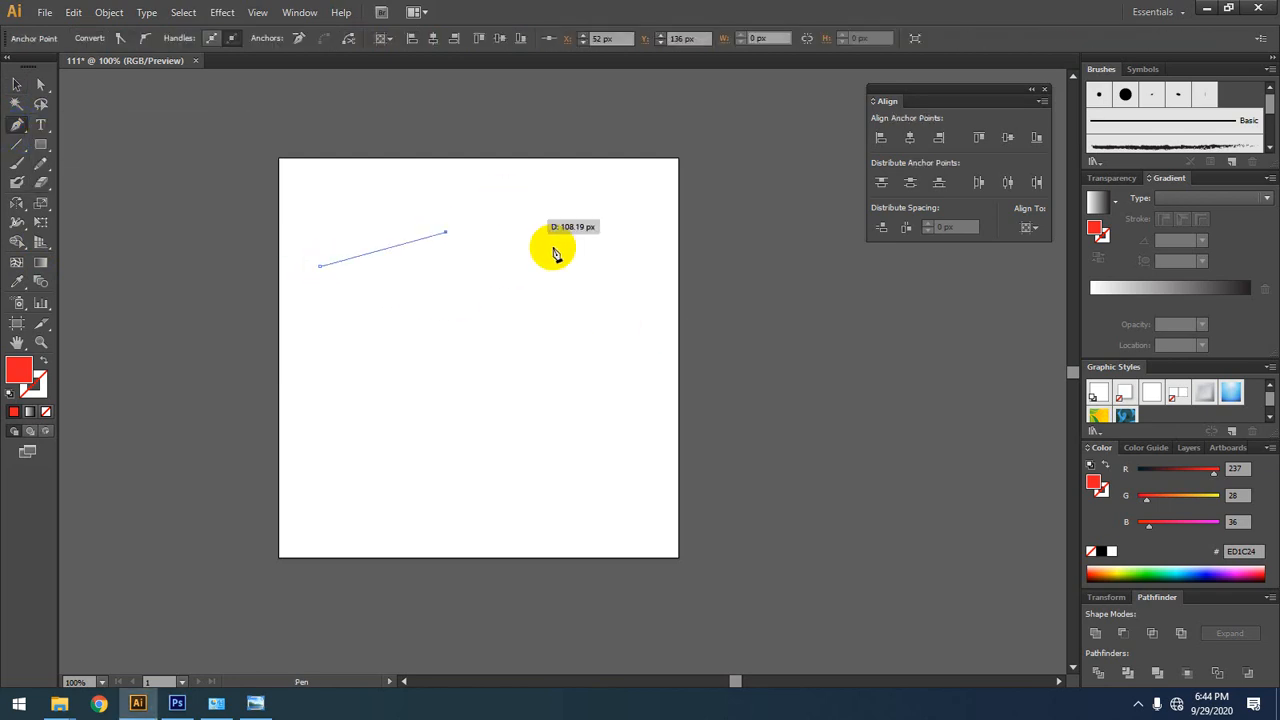
left_click(557, 257)
left_click_drag(512, 362, 486, 364)
left_click(320, 353)
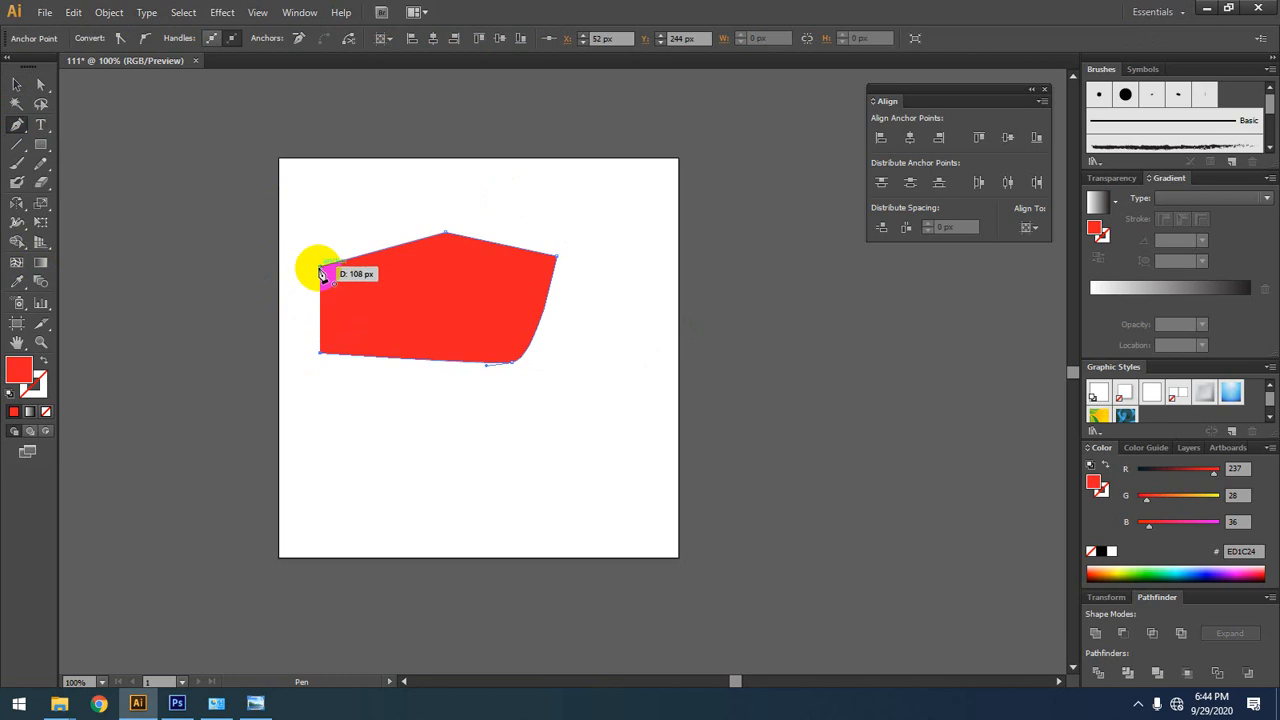
left_click(320, 268)
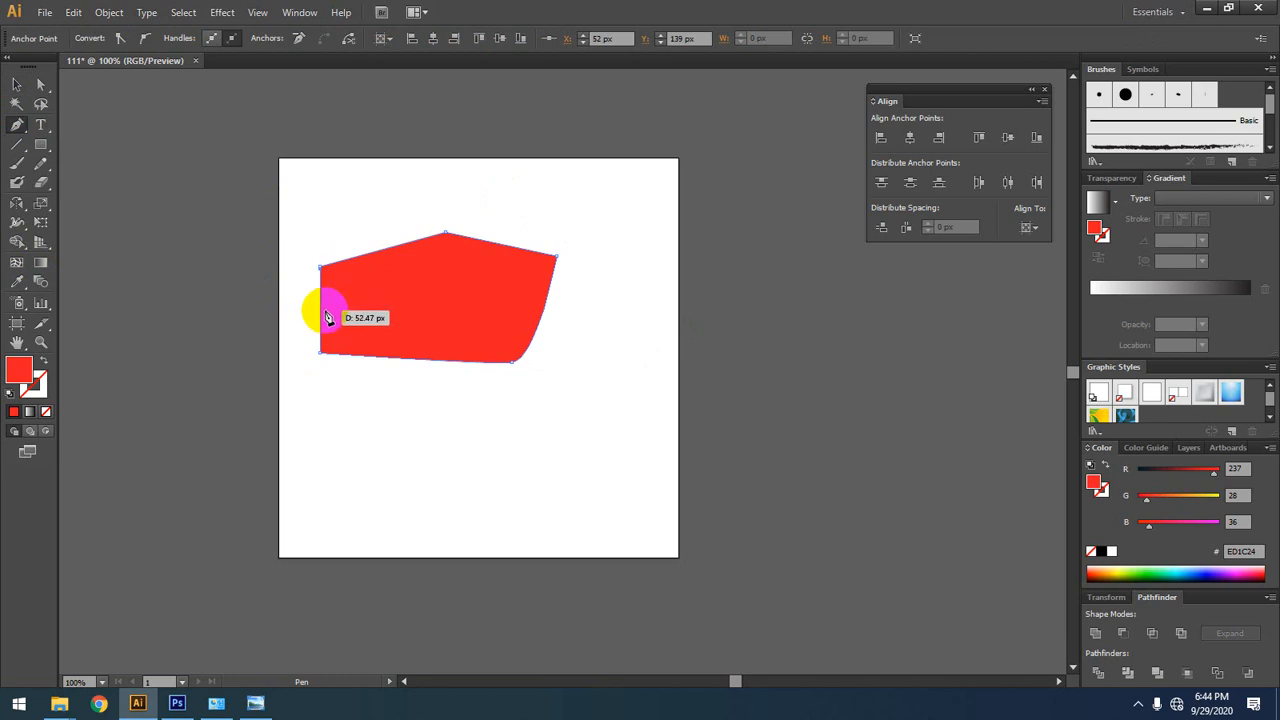
mouse_move(19, 130)
left_mouse_down()
mouse_move(56, 155)
mouse_move(70, 188)
mouse_move(119, 186)
mouse_move(5, 153)
mouse_move(17, 130)
left_mouse_up()
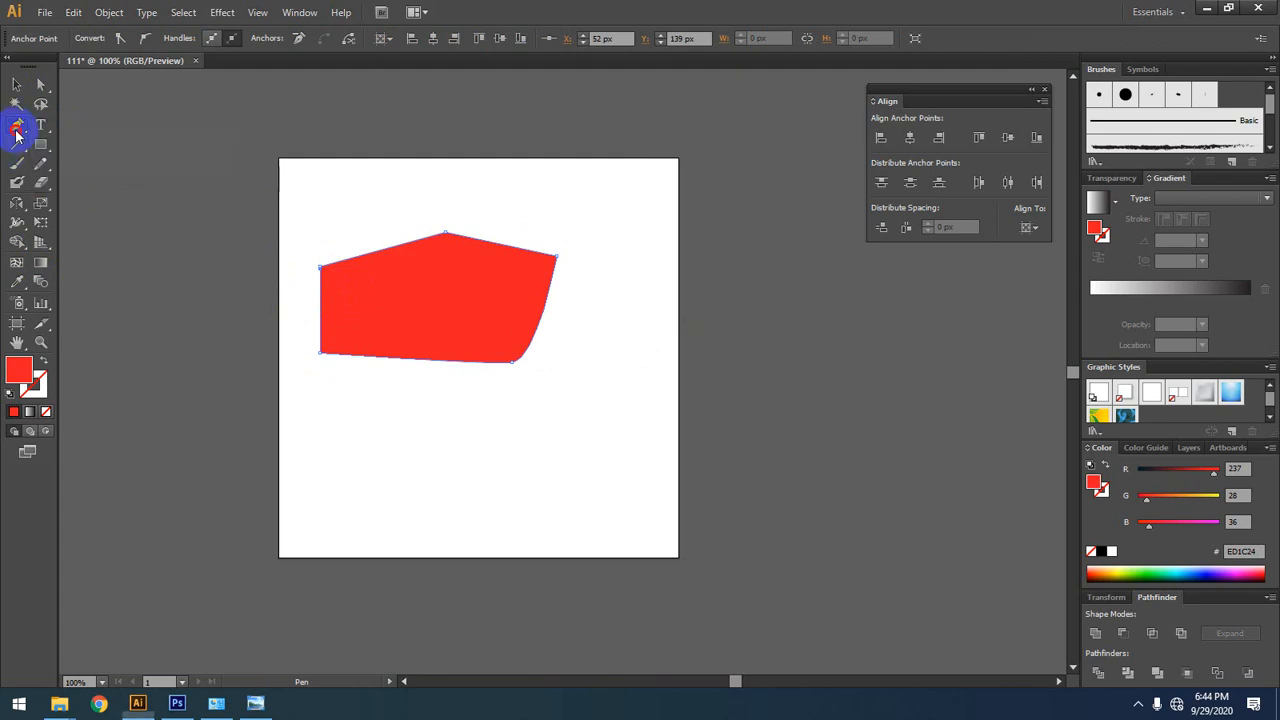
key("alt")
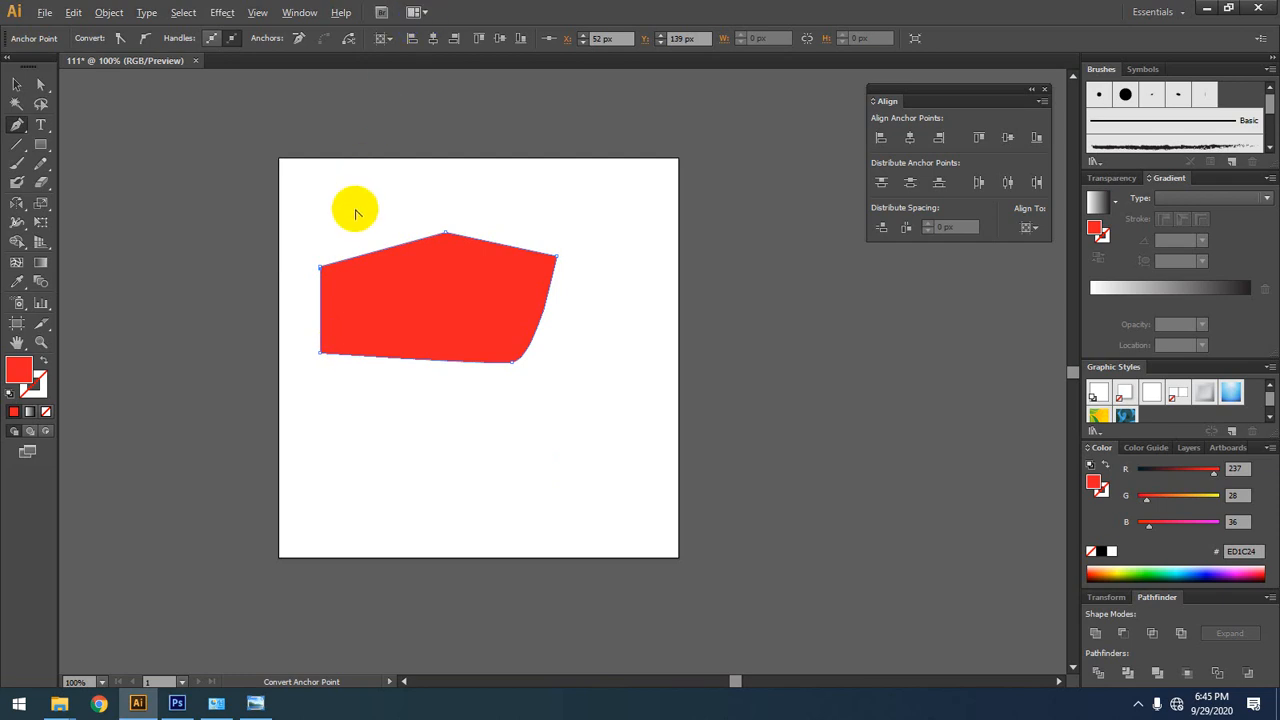
scroll(328, 316, "up", 2)
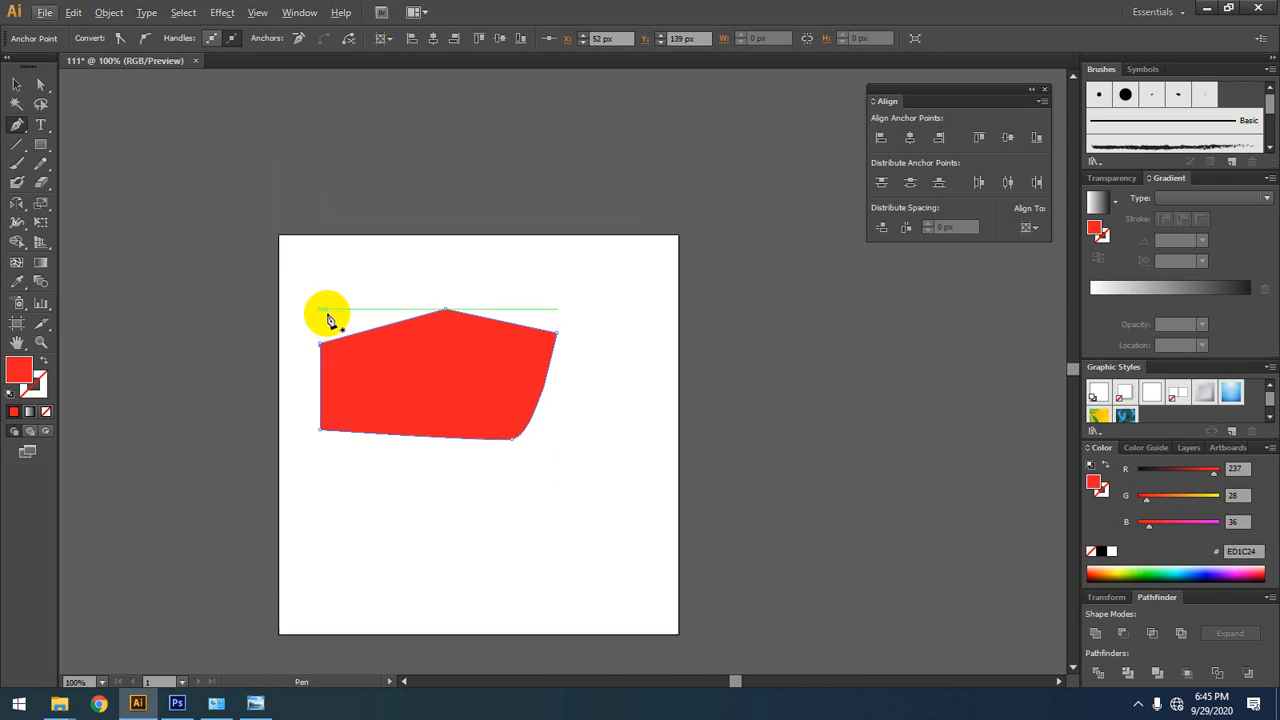
key("super")
key("super")
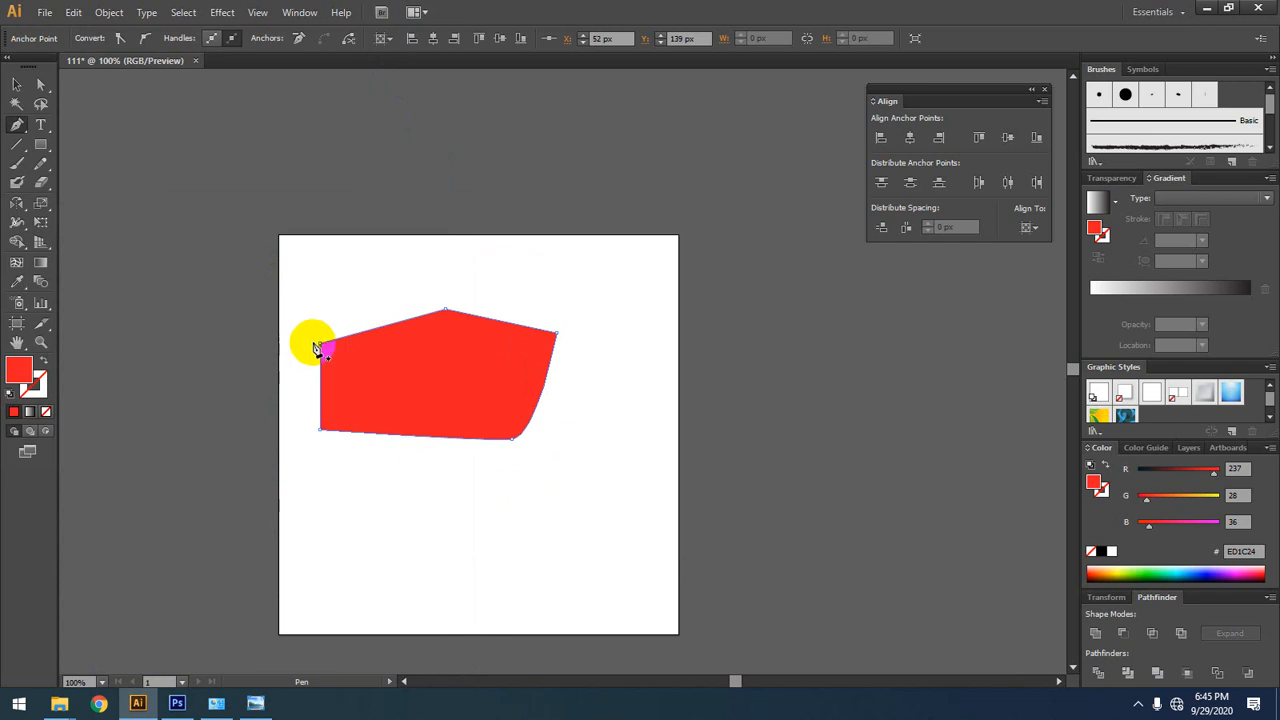
key("super")
left_click(637, 461)
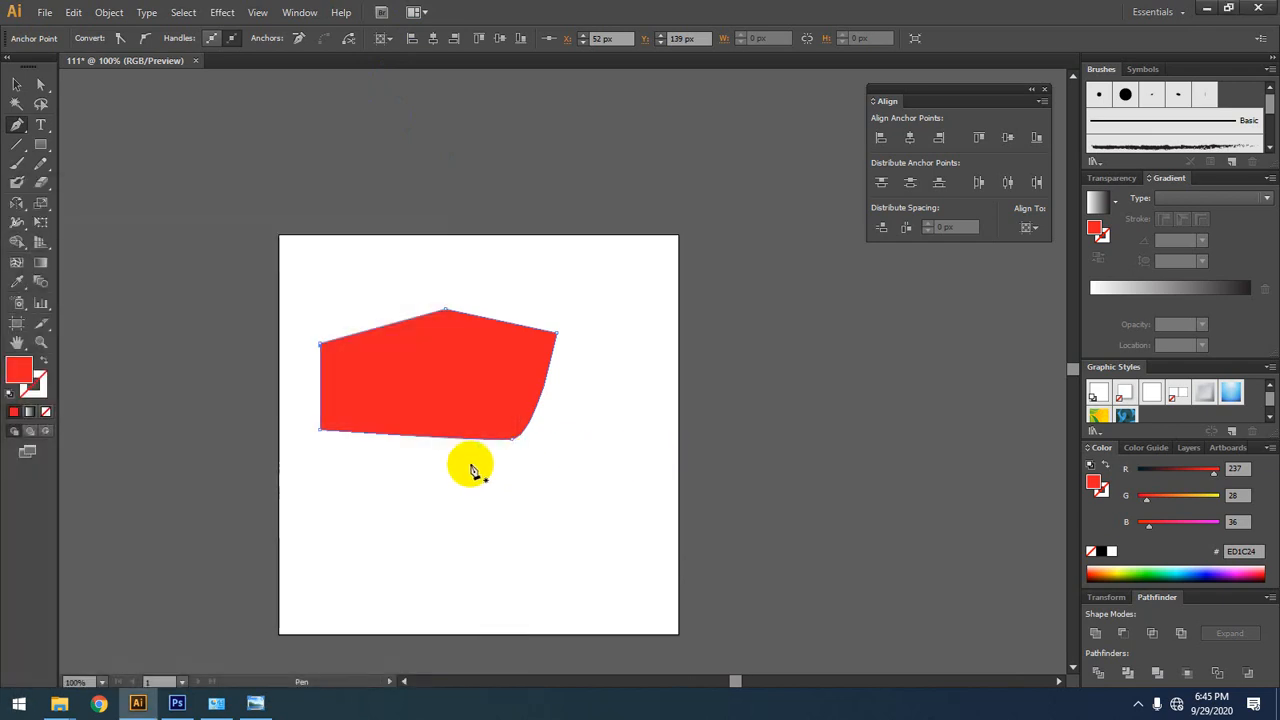
Step: Delete the red shape's lower-left anchor point and add an anchor point midway along the slanted lower edge
scroll(414, 456, "up", 4)
scroll(414, 456, "down", 2)
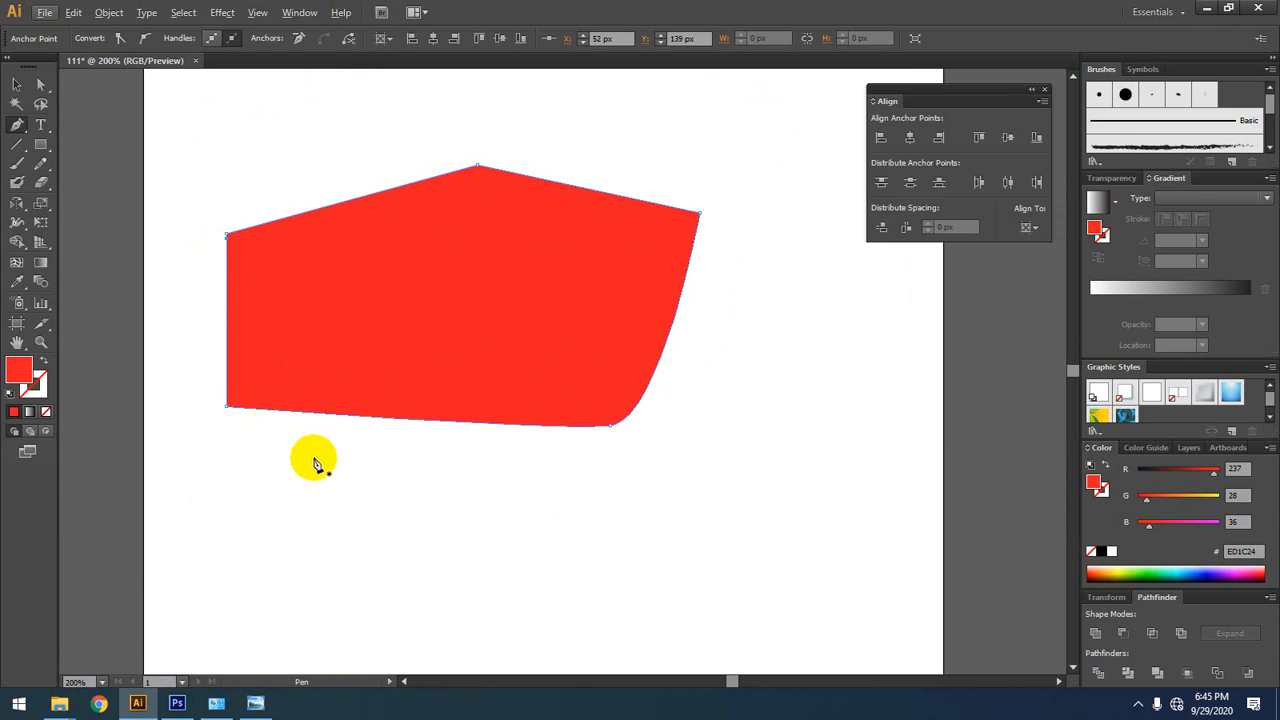
left_click(228, 412)
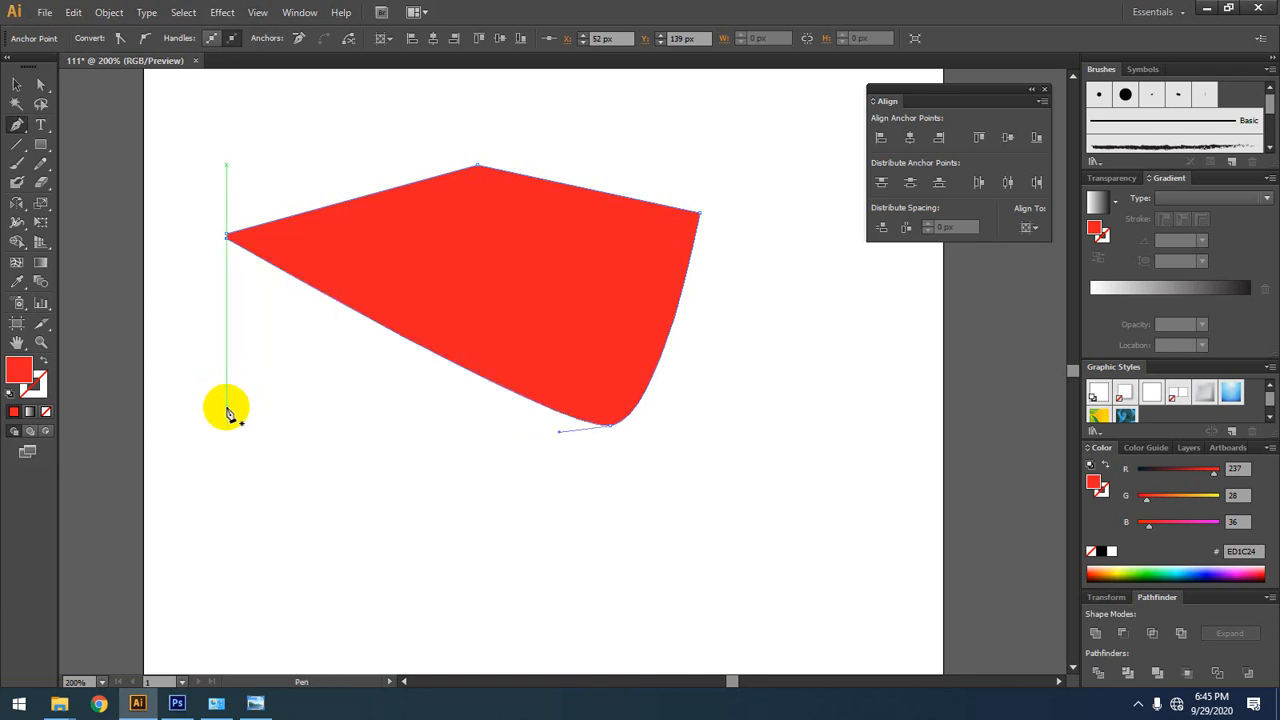
left_click(408, 344)
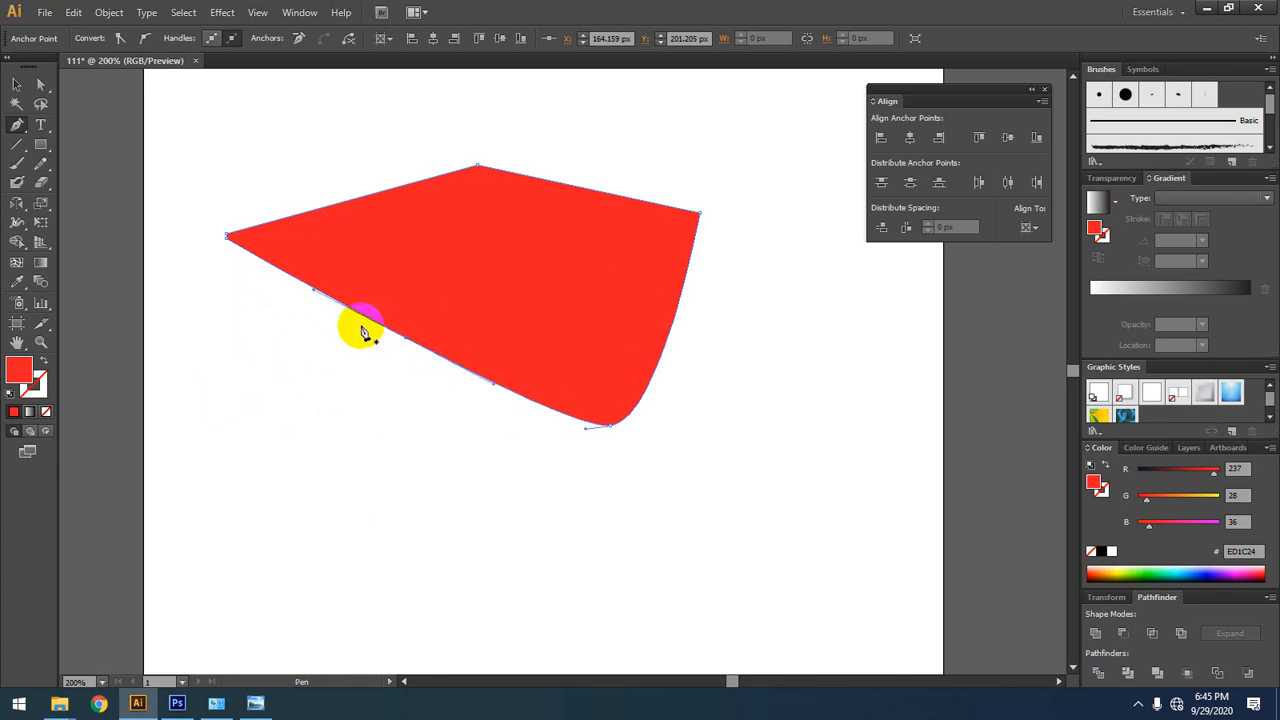
Step: Select the edited red shape with the Selection tool and delete it
left_click(16, 124)
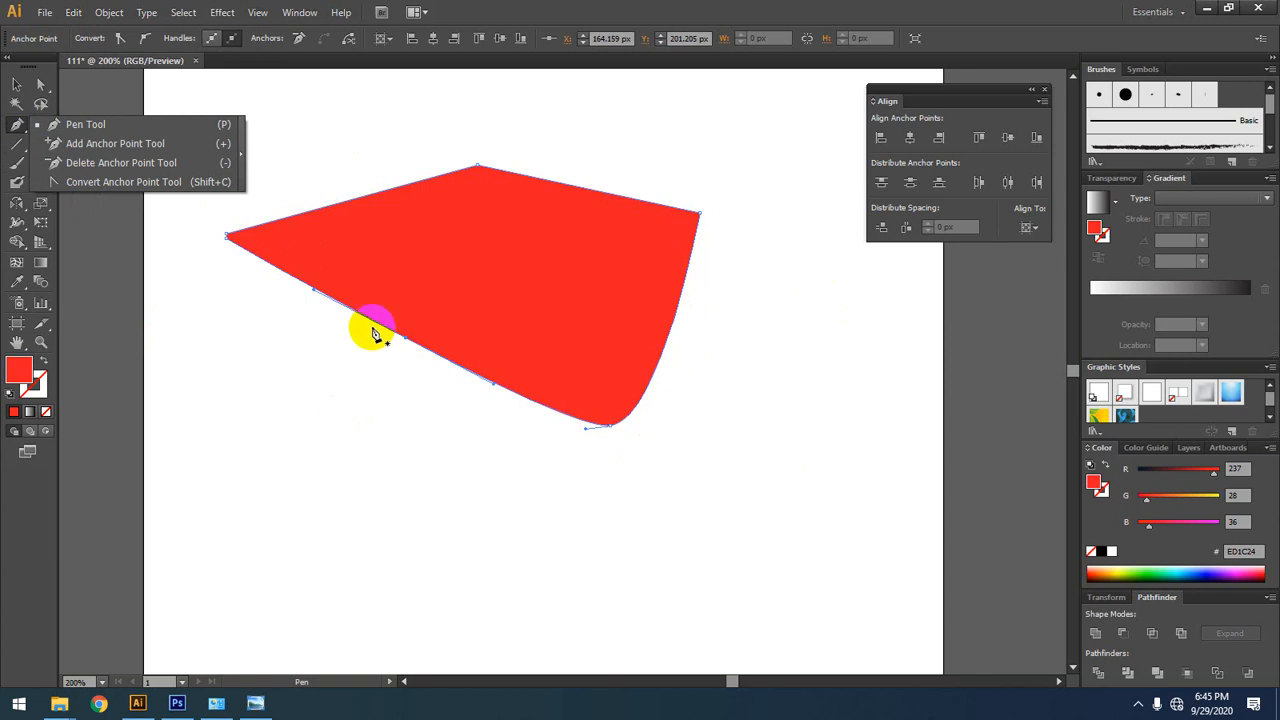
left_click(17, 86)
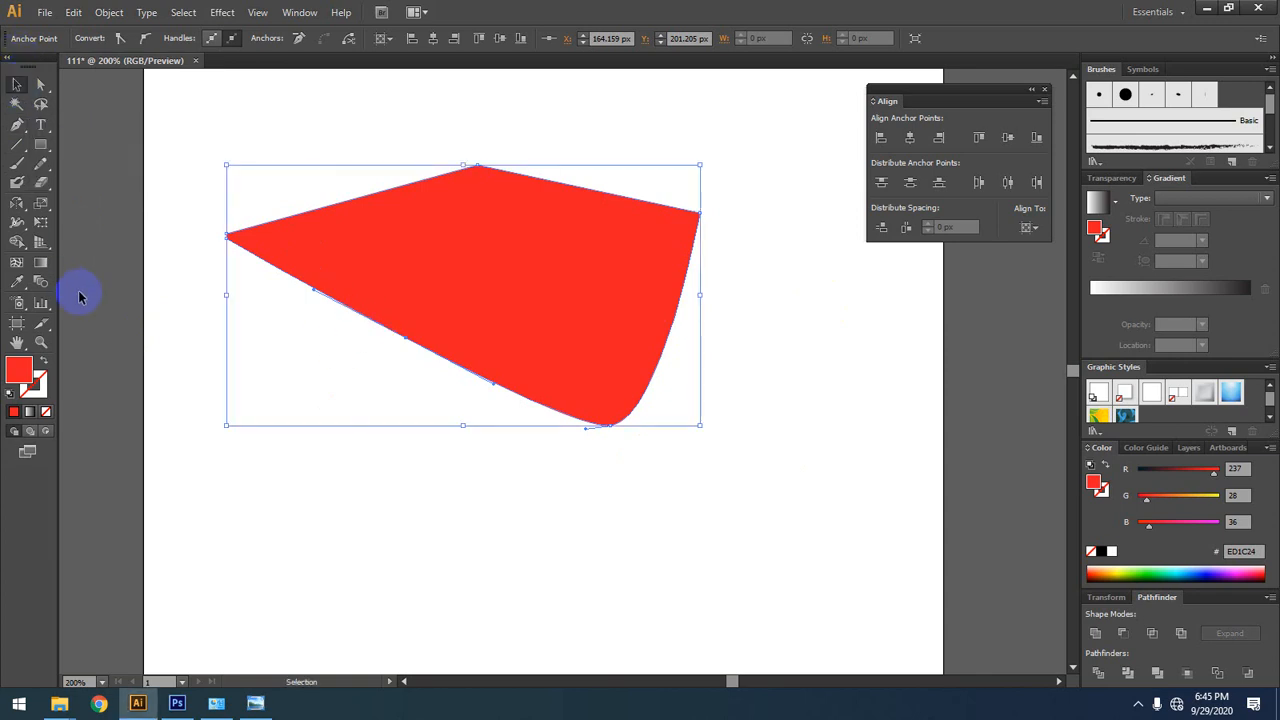
left_click(791, 494)
left_click_drag(714, 220, 395, 410)
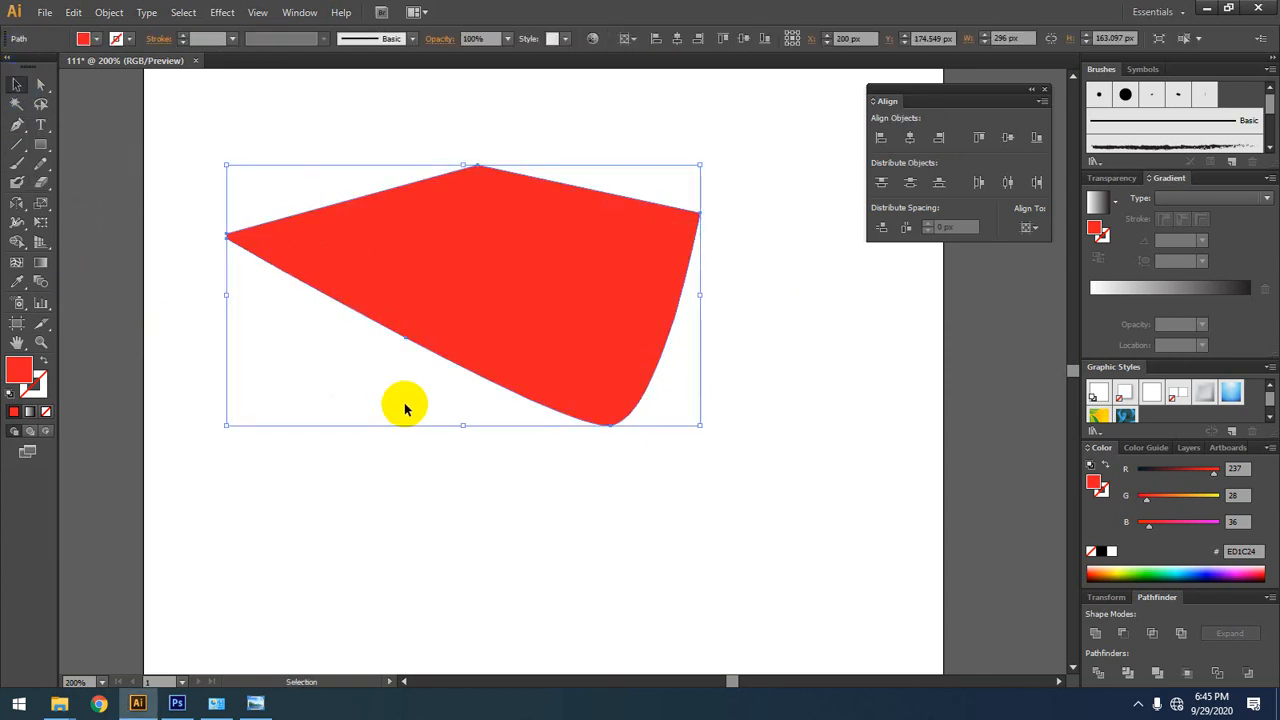
key("Delete")
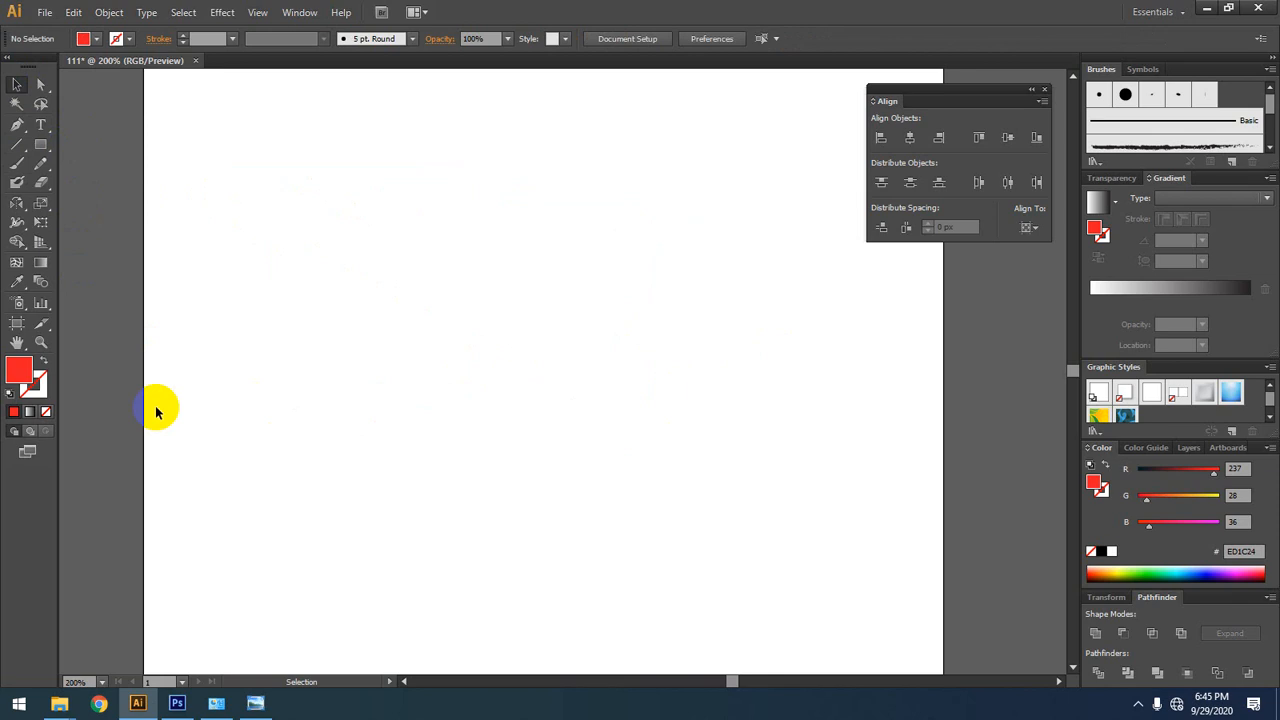
Step: Draw three separate red rectangles: a near-square, a tall one about 80 by 192 px, and a small one about 48 by 60 px
left_click(41, 145)
left_click_drag(308, 127, 408, 228)
left_click_drag(615, 147, 486, 452)
left_click_drag(267, 453, 190, 549)
Step: Select the tall rectangle with the Selection tool and change its fill to black
left_click(17, 104)
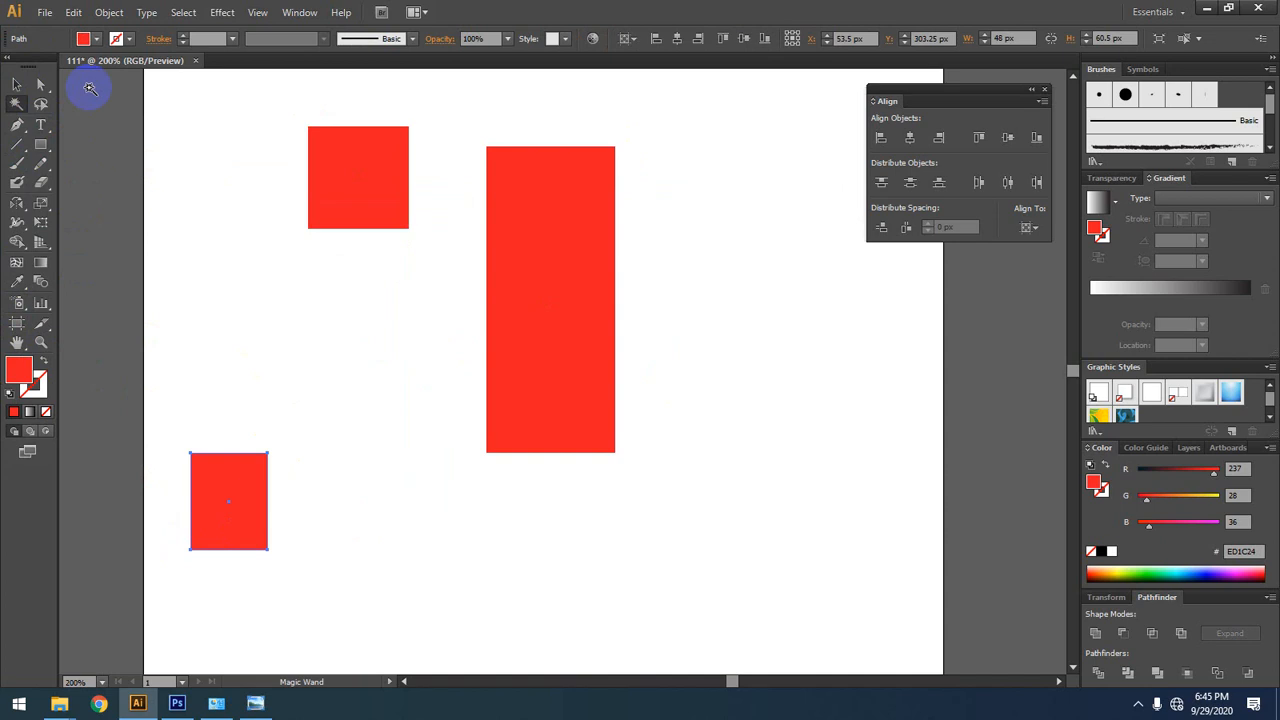
left_click(17, 84)
left_click(223, 183)
left_click_drag(657, 277, 591, 413)
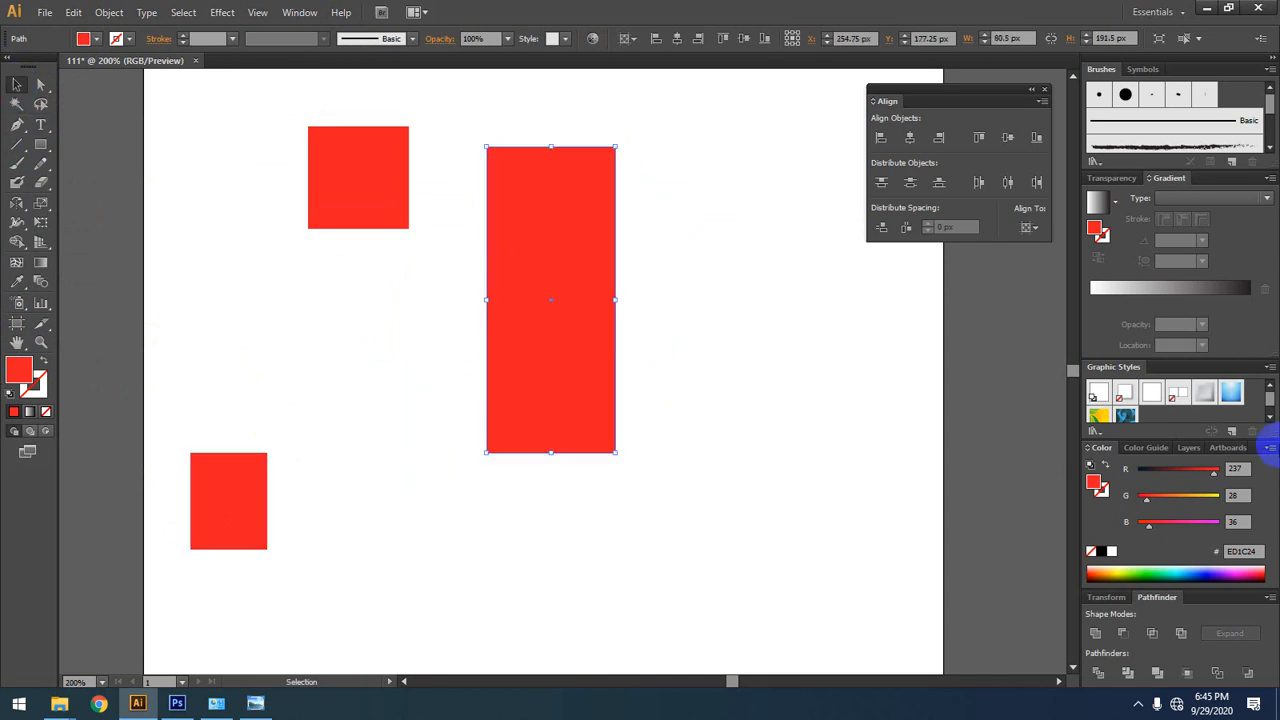
left_click(1101, 551)
left_click(690, 481)
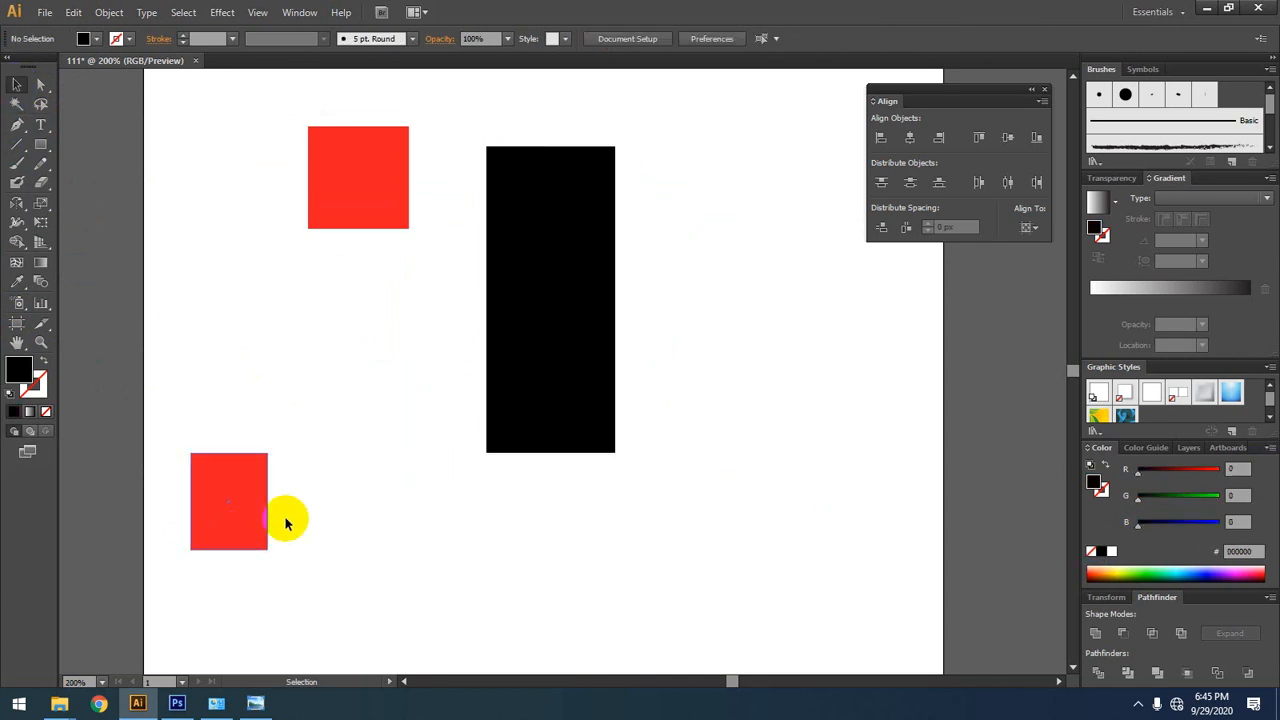
Step: Fill the small lower rectangle with green (45FF54) and move it beneath the red near-square
left_click(264, 515)
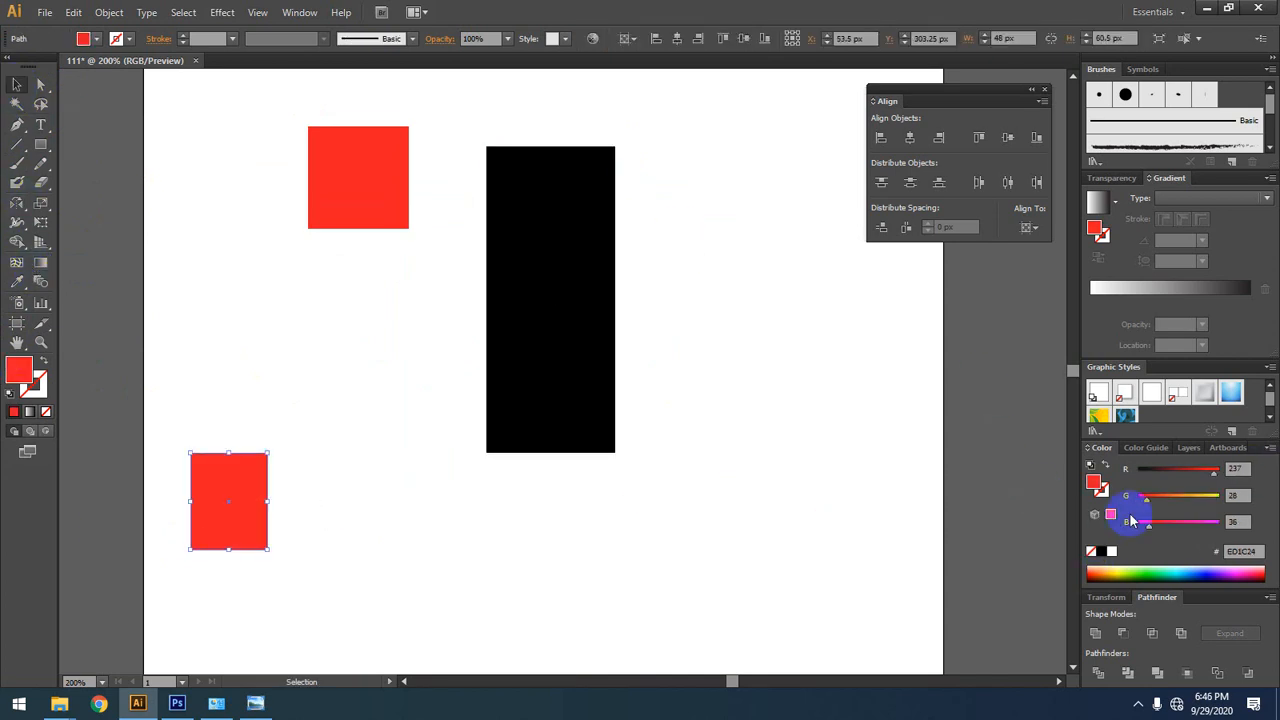
left_click(1146, 573)
left_click(13, 88)
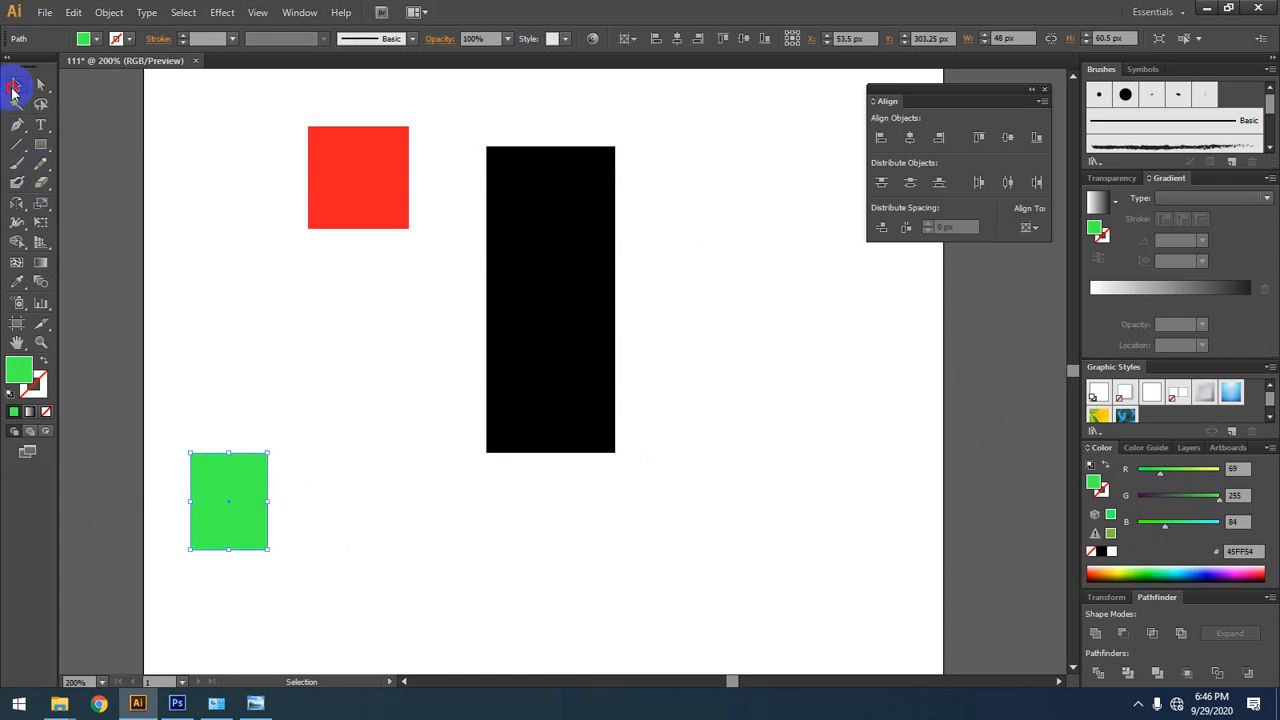
left_click(274, 257)
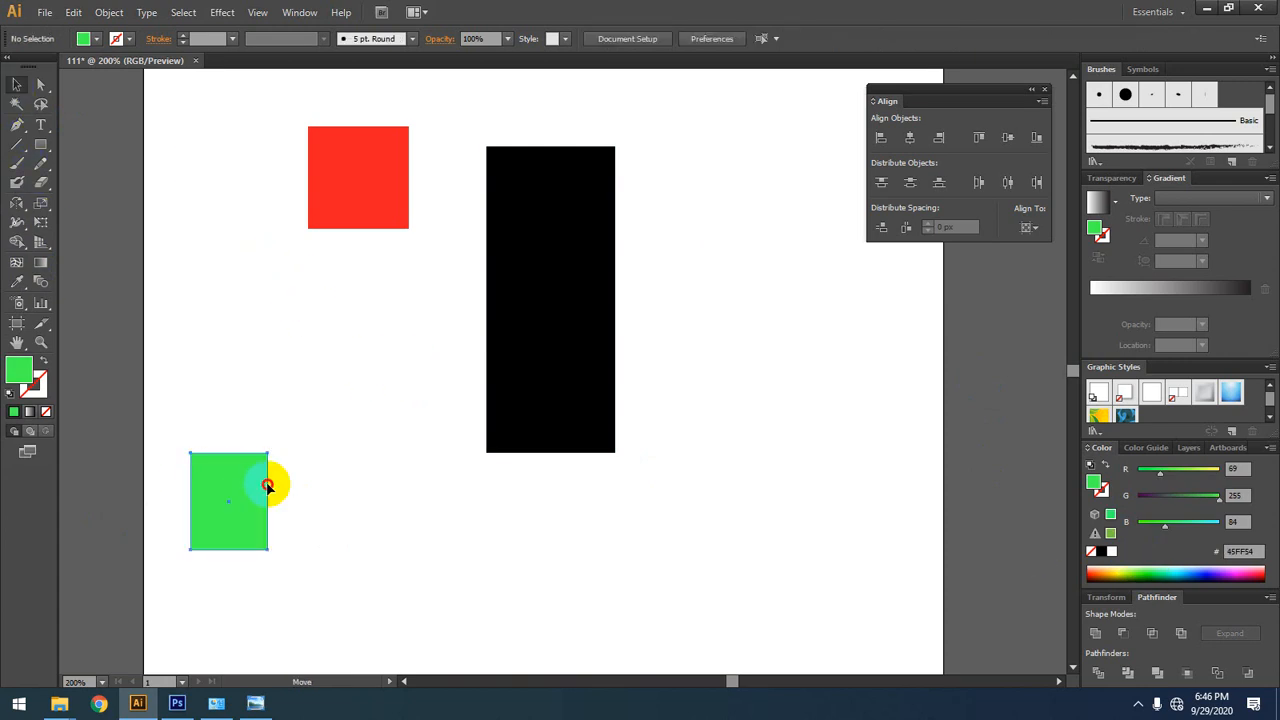
left_click_drag(266, 482, 331, 392)
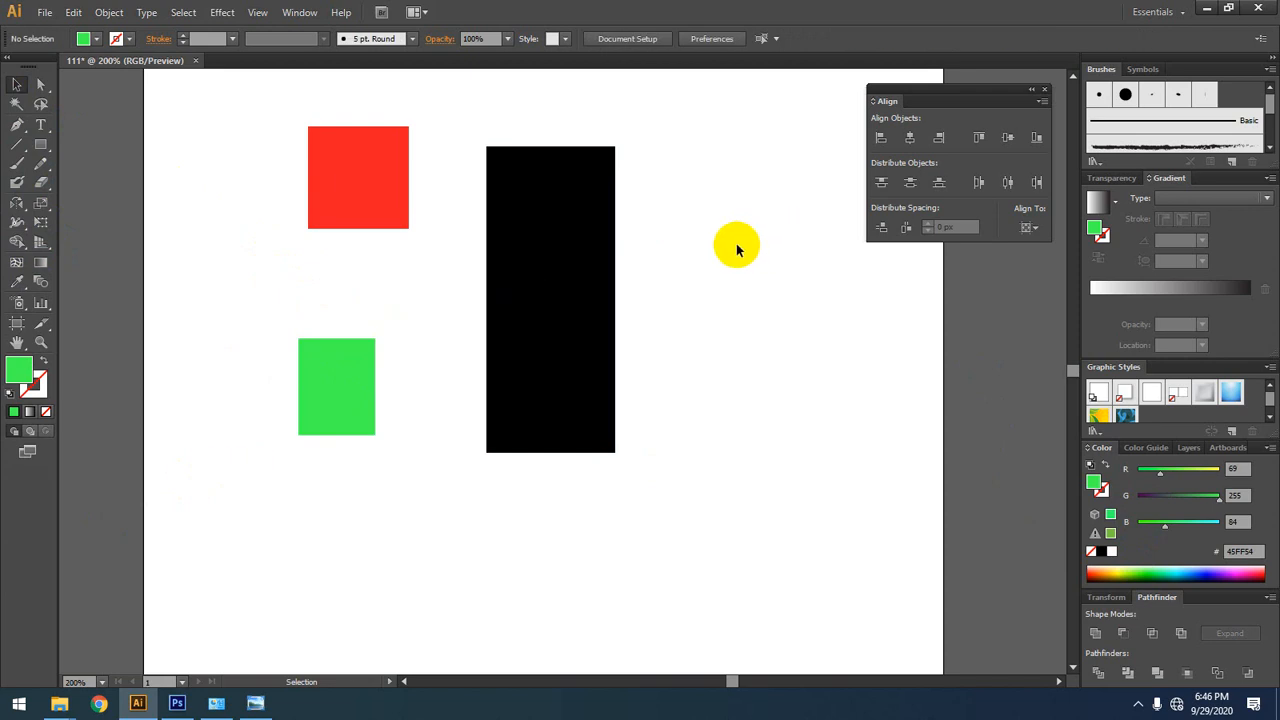
Step: Select the tall black rectangle and apply the near-square's red fill to it with the Eyedropper tool
left_click_drag(737, 246, 591, 334)
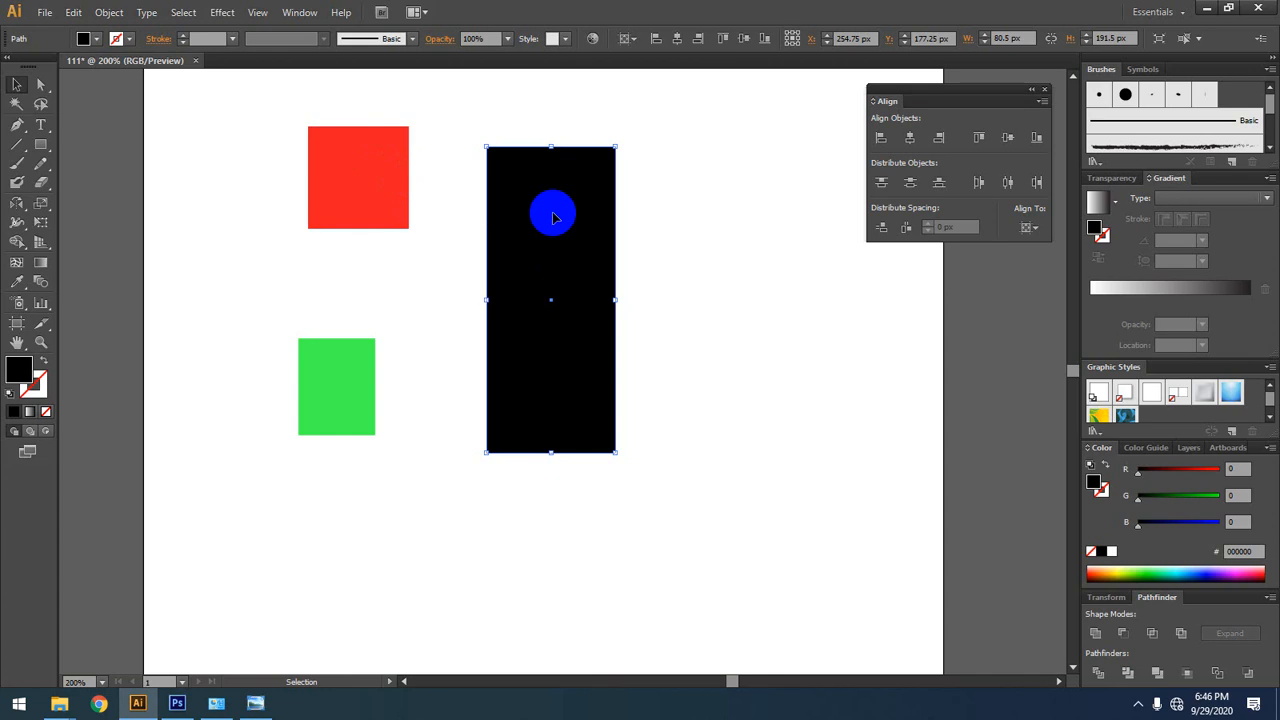
left_click_drag(681, 243, 530, 349)
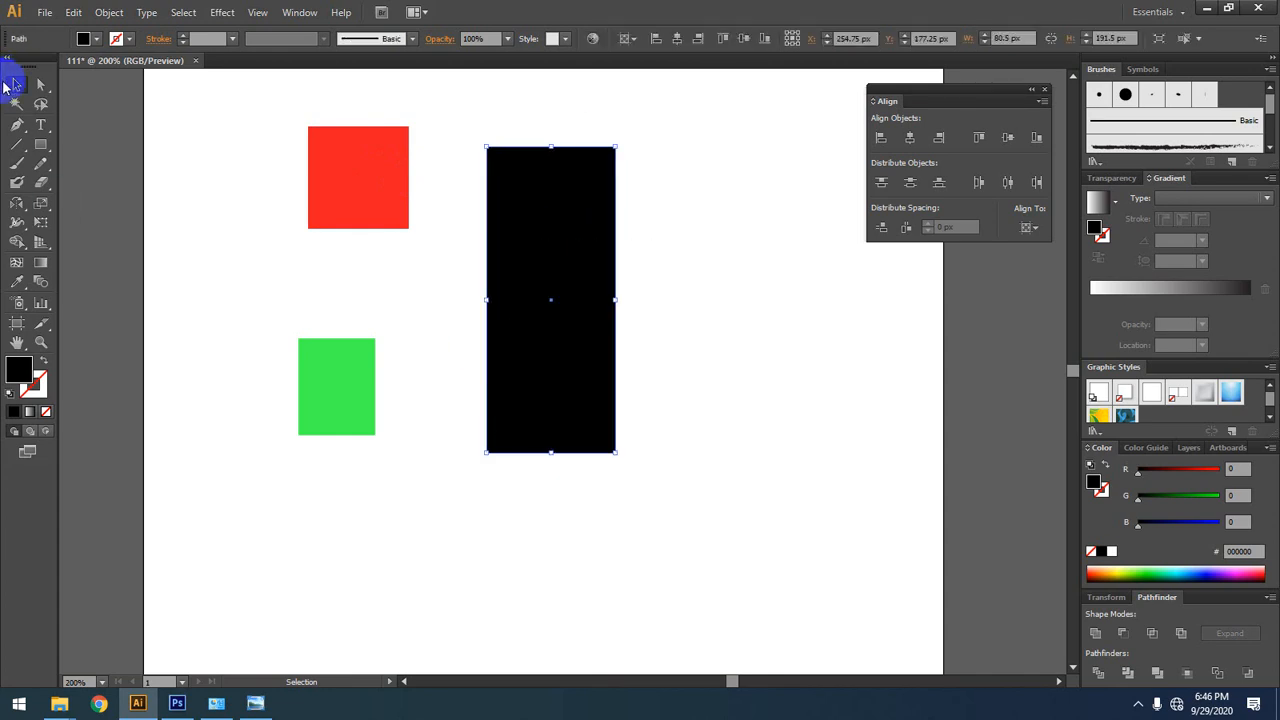
left_click(17, 284)
left_click(341, 171)
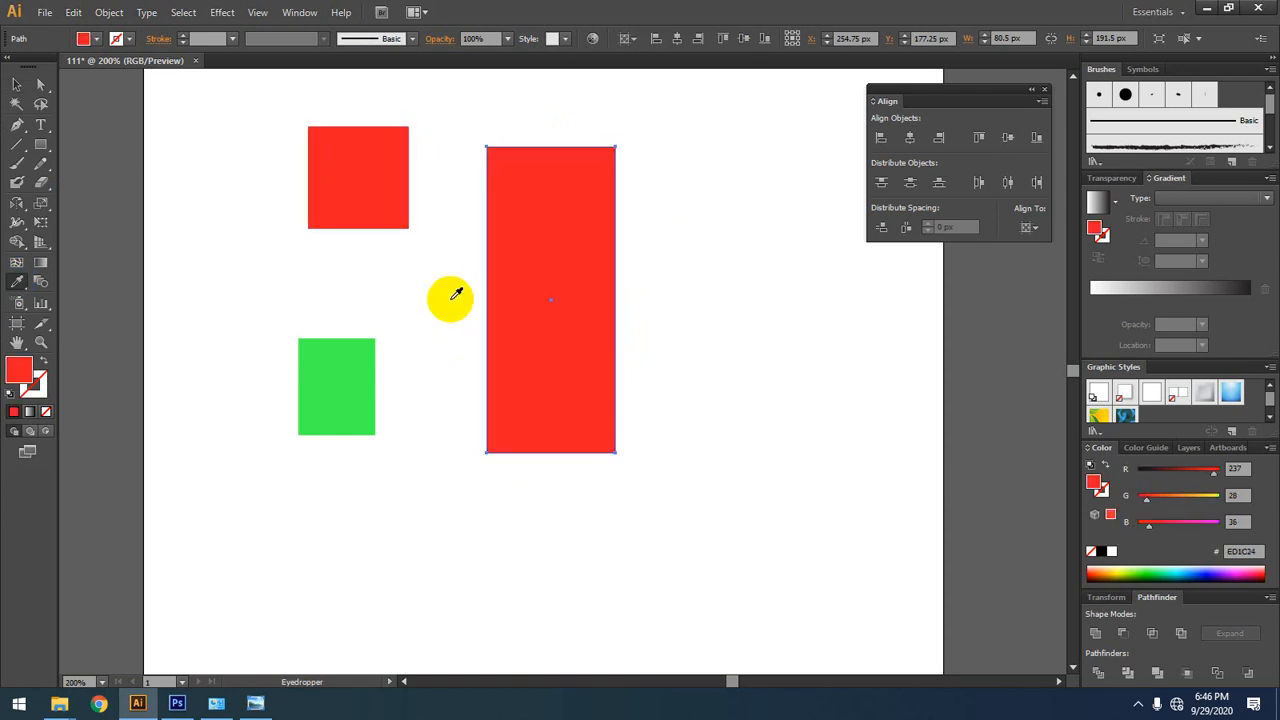
left_click(487, 301)
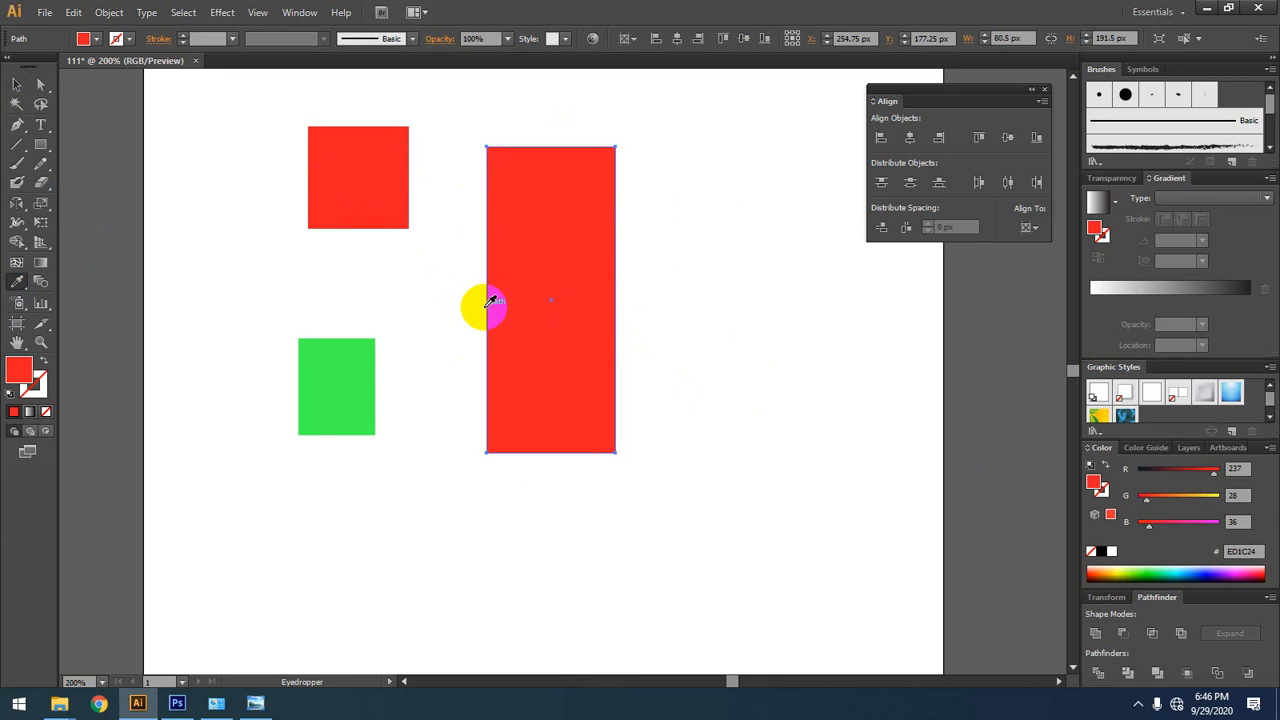
Step: Select all three rectangles on the artboard and delete them
left_click(17, 84)
left_click_drag(670, 174, 229, 471)
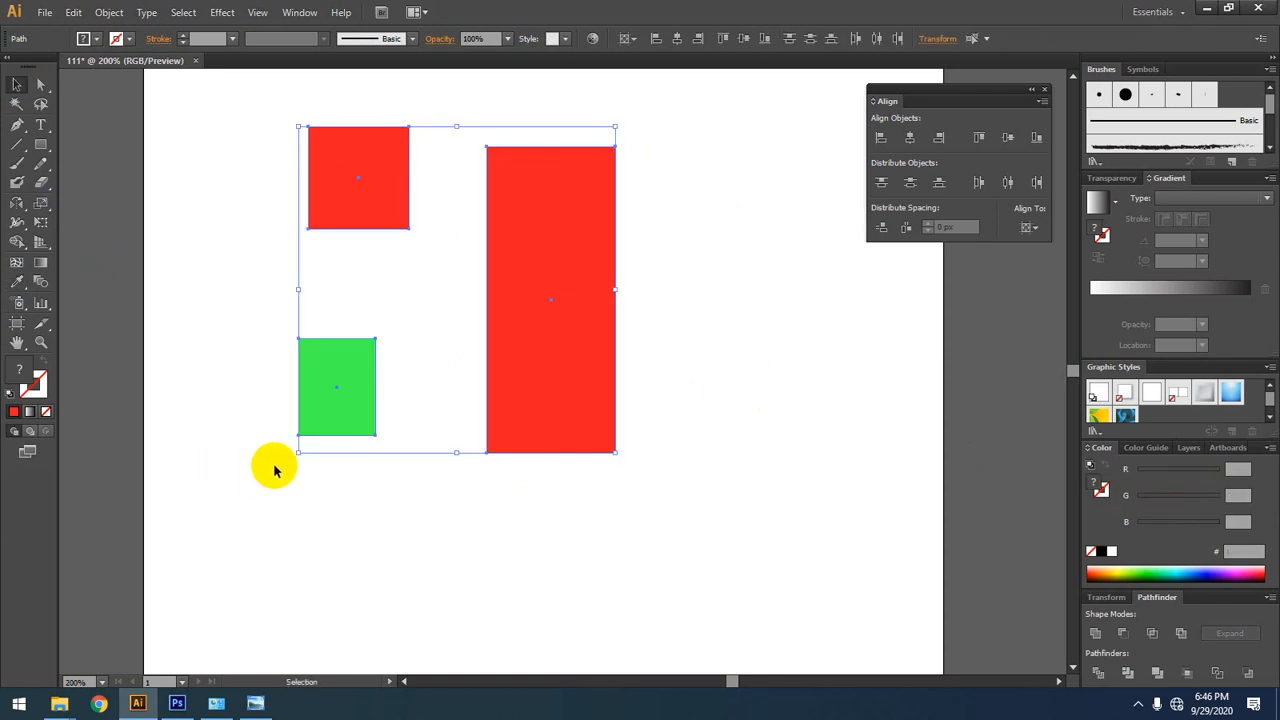
key("Delete")
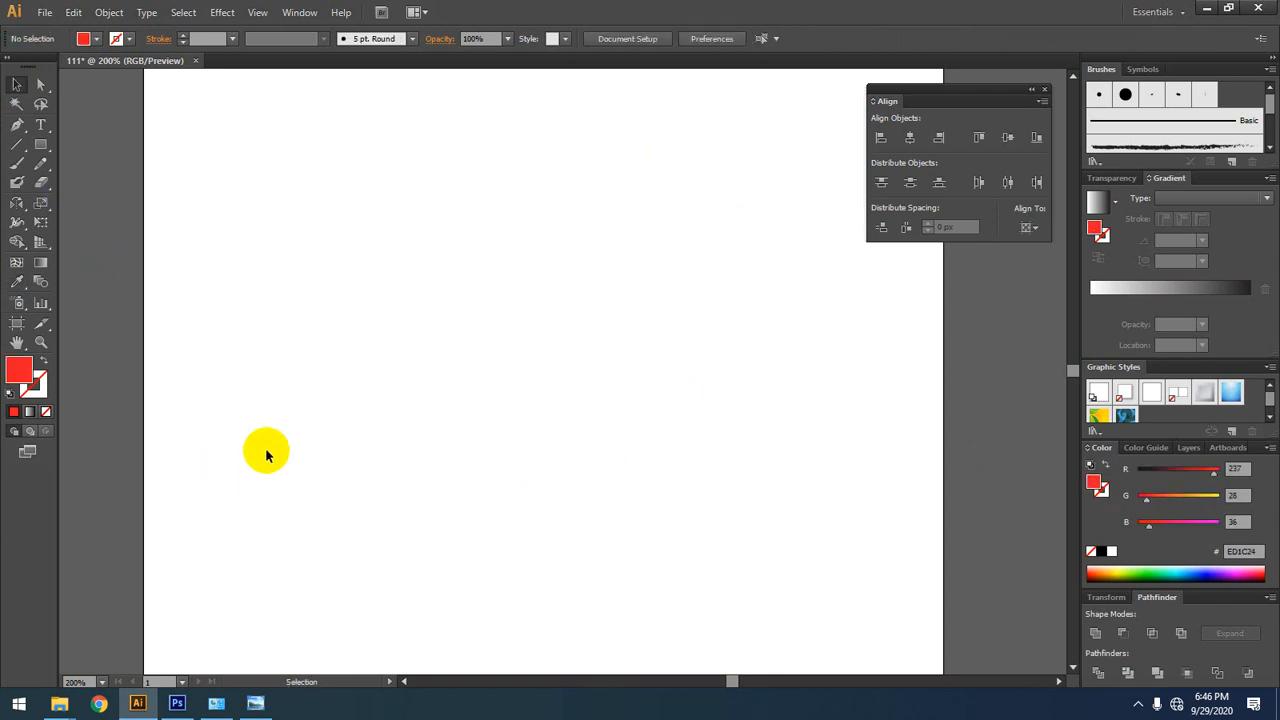
Step: Add the sample text "jhxzdhnakj" near the artboard's upper area with the Type tool and place a copy below it
left_click(41, 144)
left_click(41, 124)
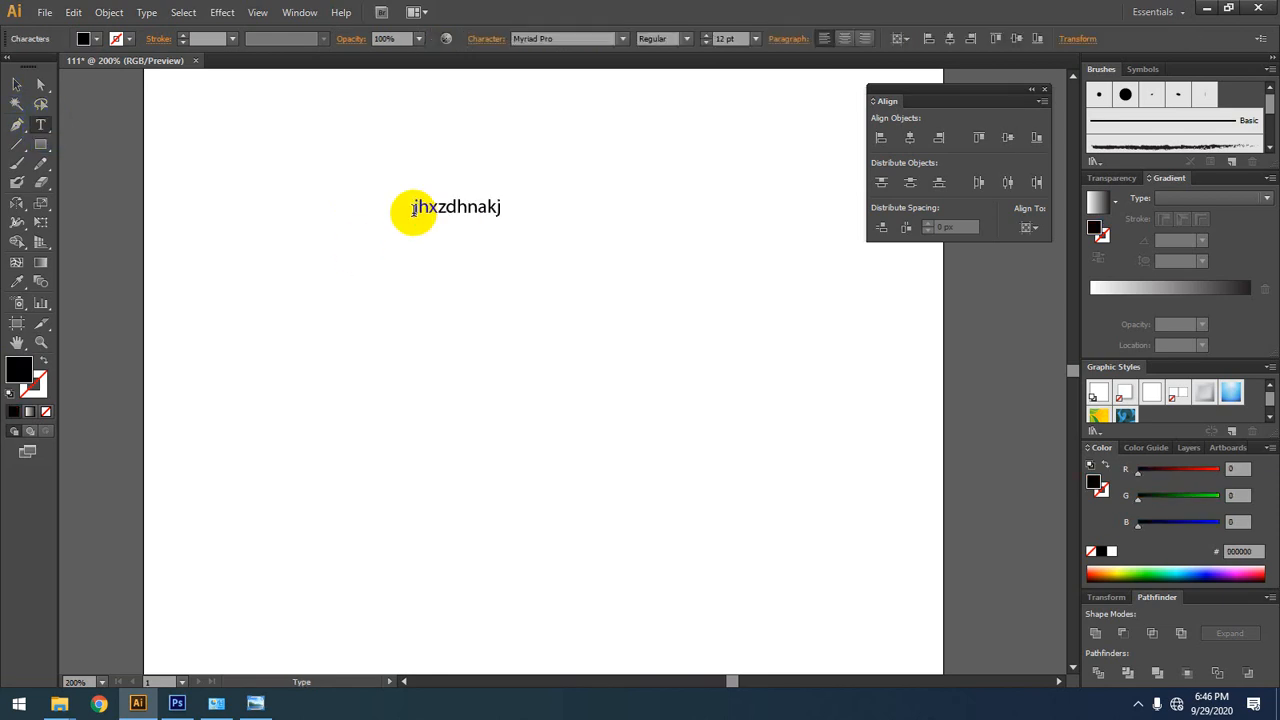
left_click(17, 85)
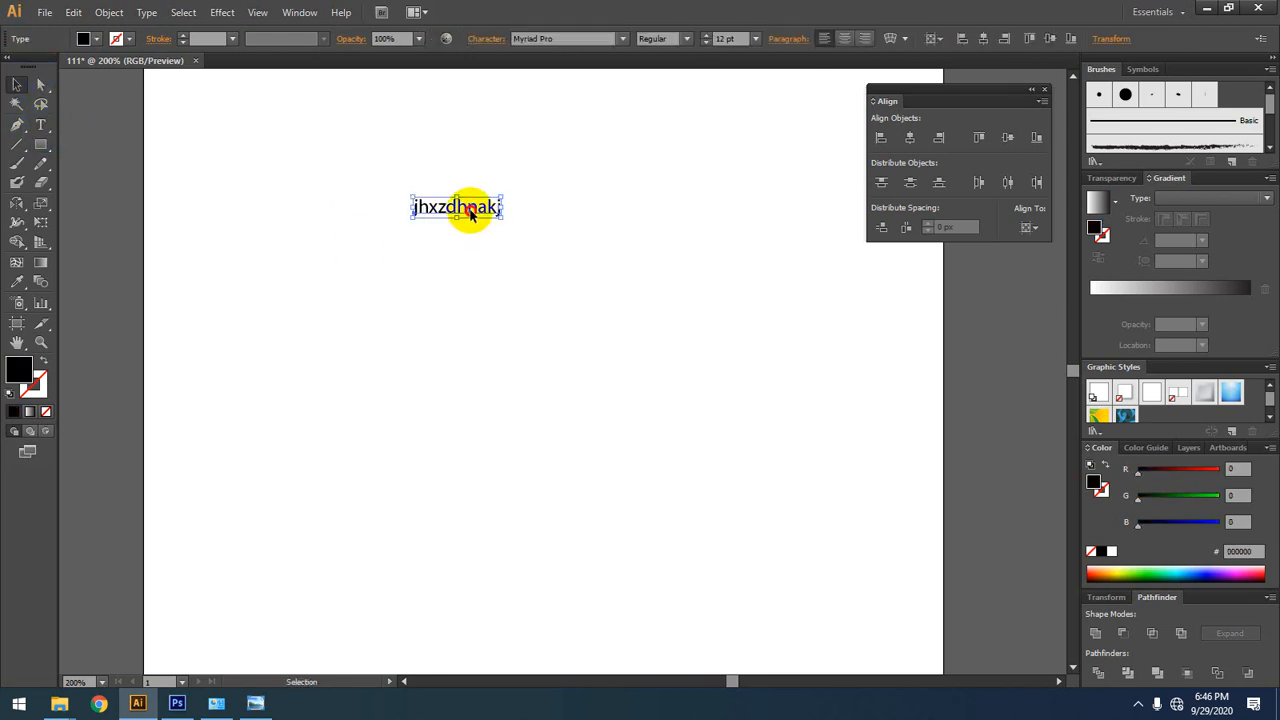
left_click_drag(470, 213, 478, 306)
Step: Change the lower text copy's font from Myriad Pro to the next font in the list and deselect it
left_click(584, 39)
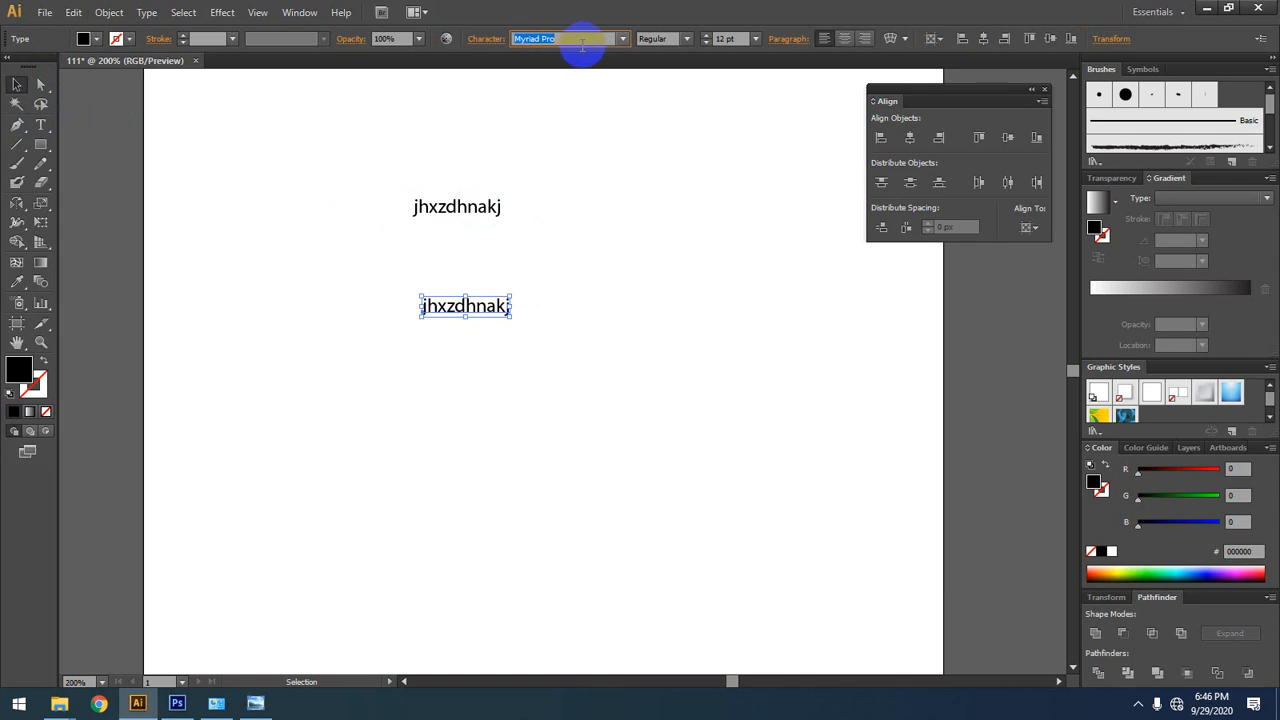
key("Down")
left_click(19, 85)
left_click(645, 284)
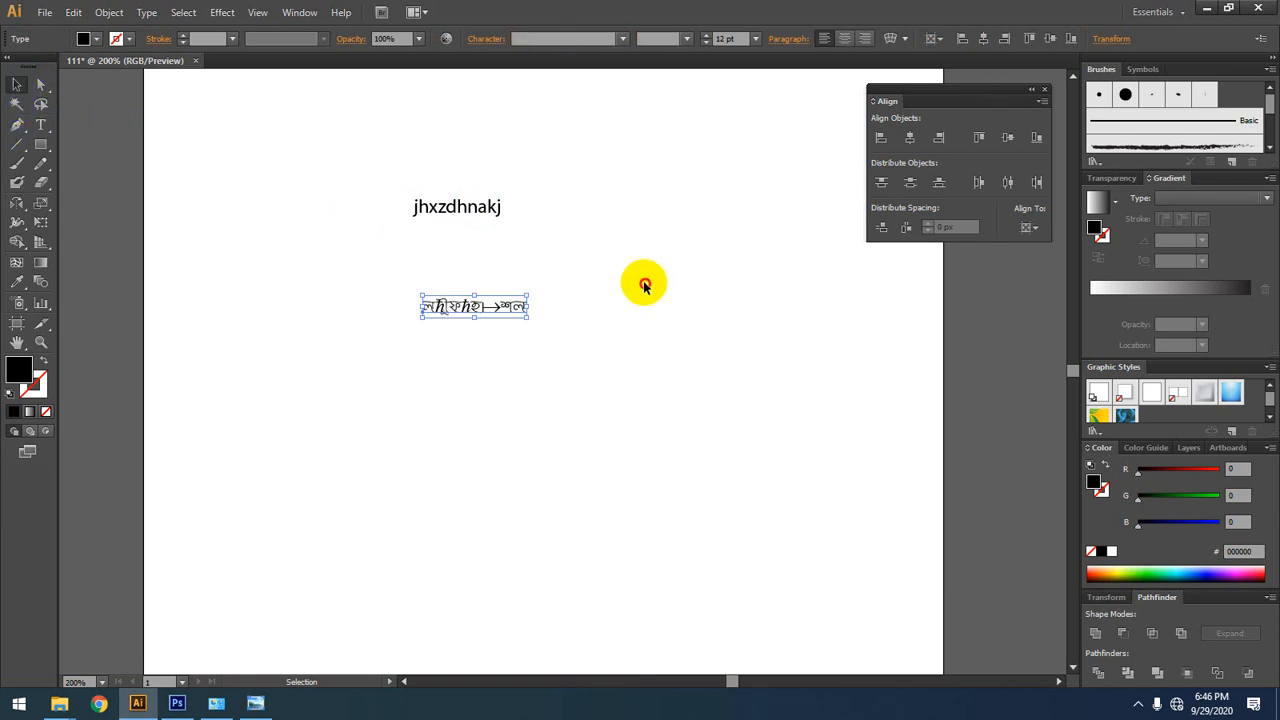
Step: Recolor the upper "jhxzdhnakj" text green (4BB900) and deselect it
scroll(512, 364, "up", 2)
left_click_drag(582, 268, 593, 456)
left_click_drag(445, 456, 405, 427)
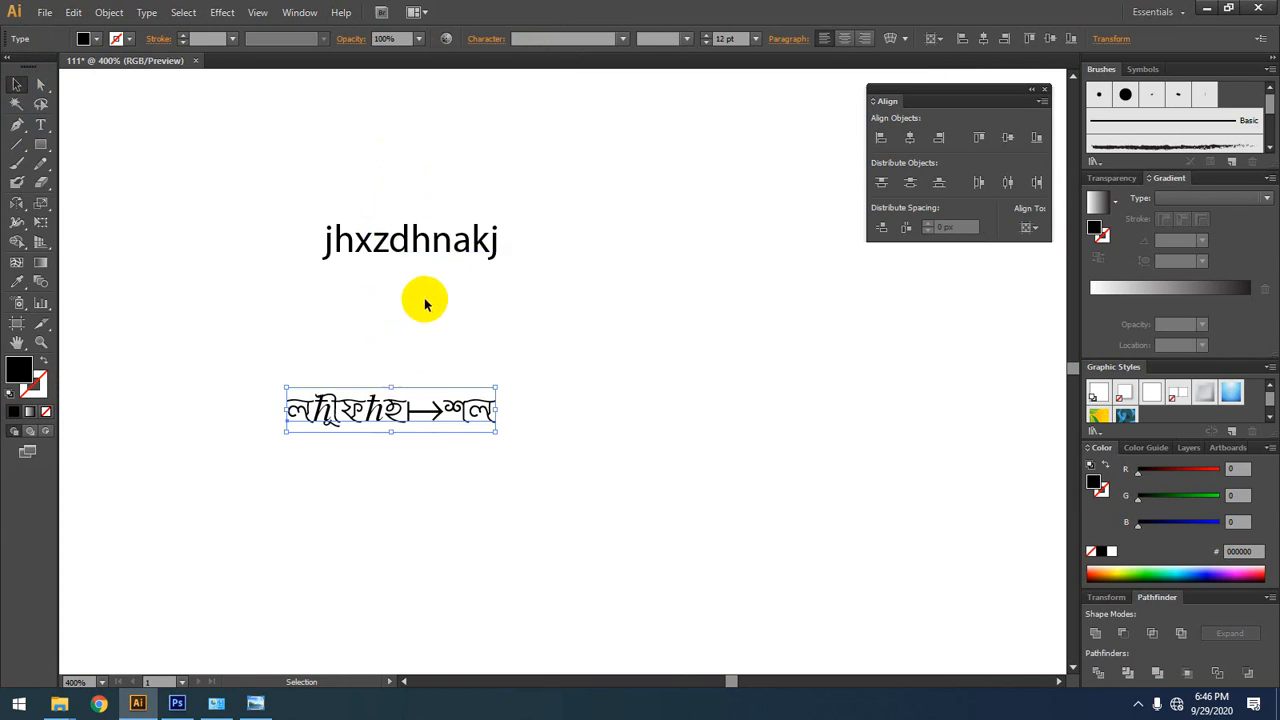
left_click(423, 226)
left_click(1139, 571)
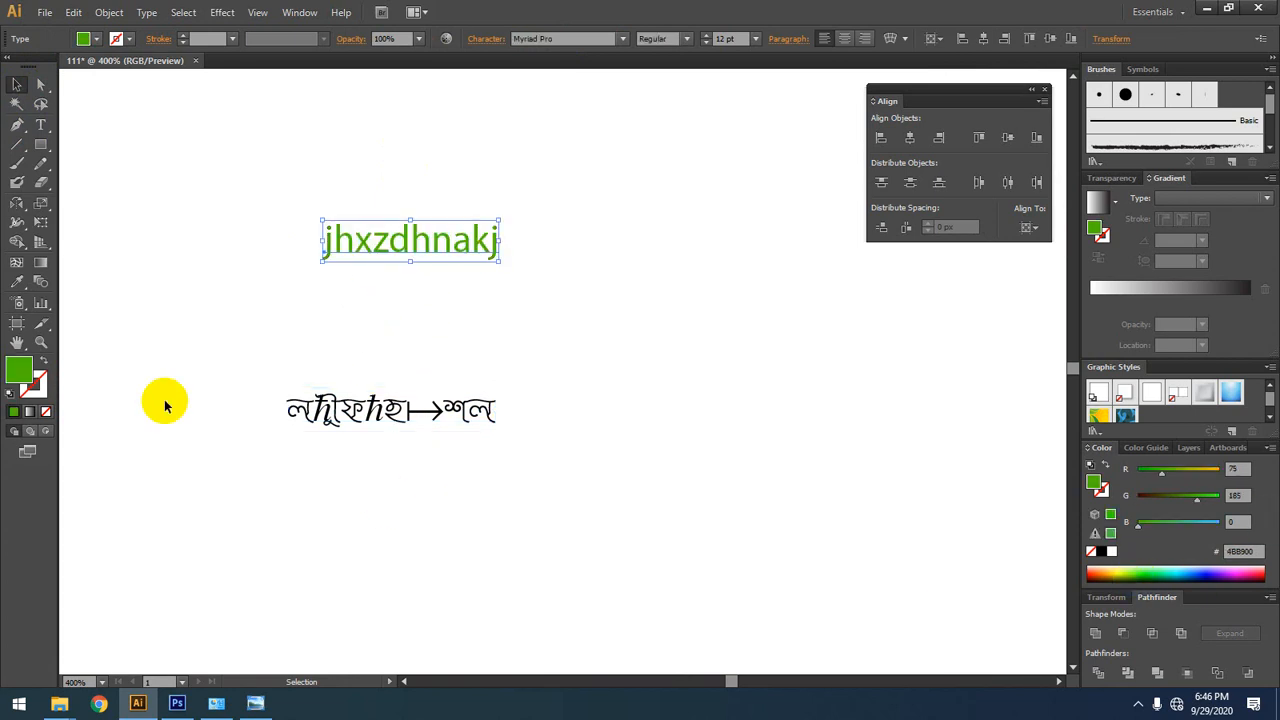
left_click(424, 323)
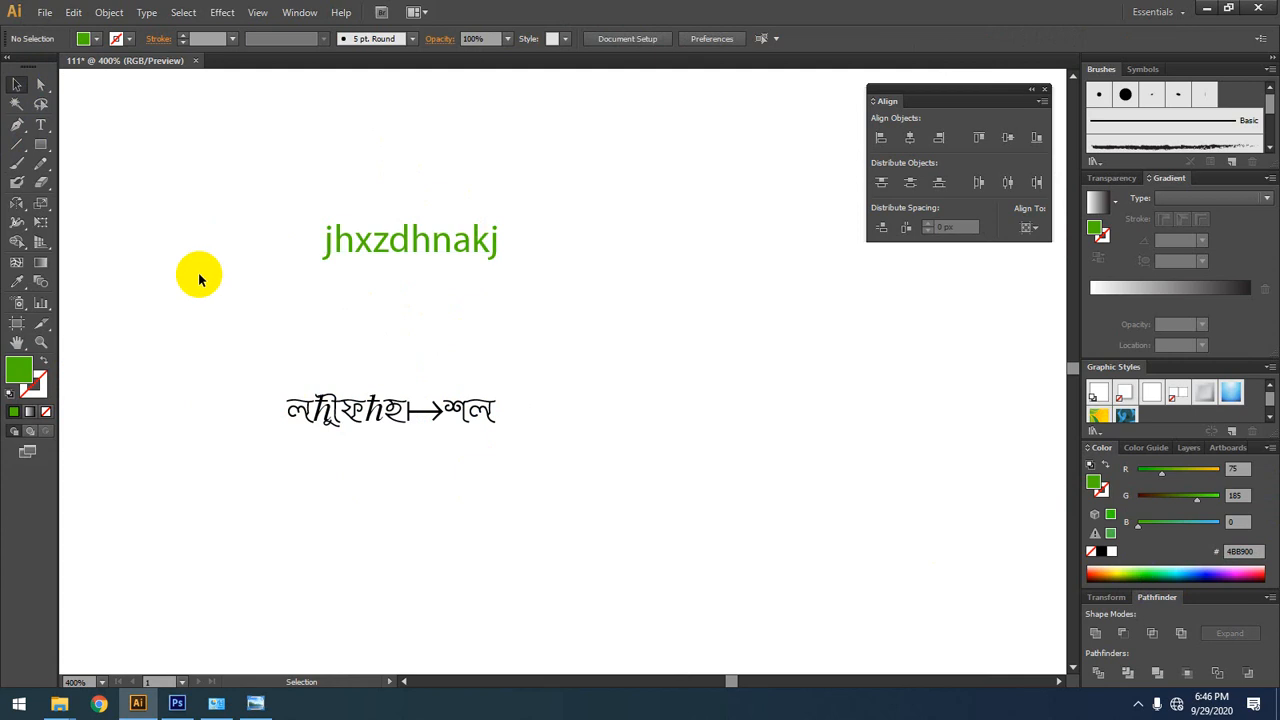
Step: Nudge the lower text slightly up and apply the upper text's font and green color to it with the Eyedropper tool
left_click_drag(335, 416, 352, 396)
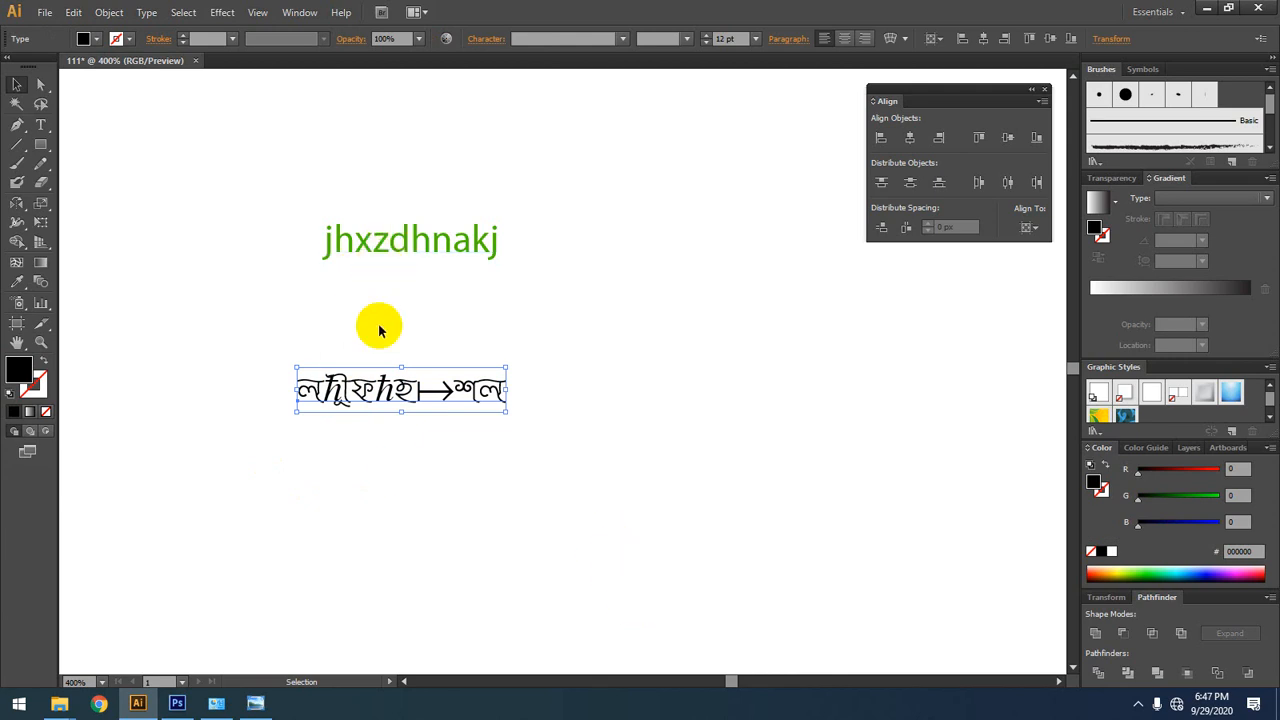
left_click(17, 283)
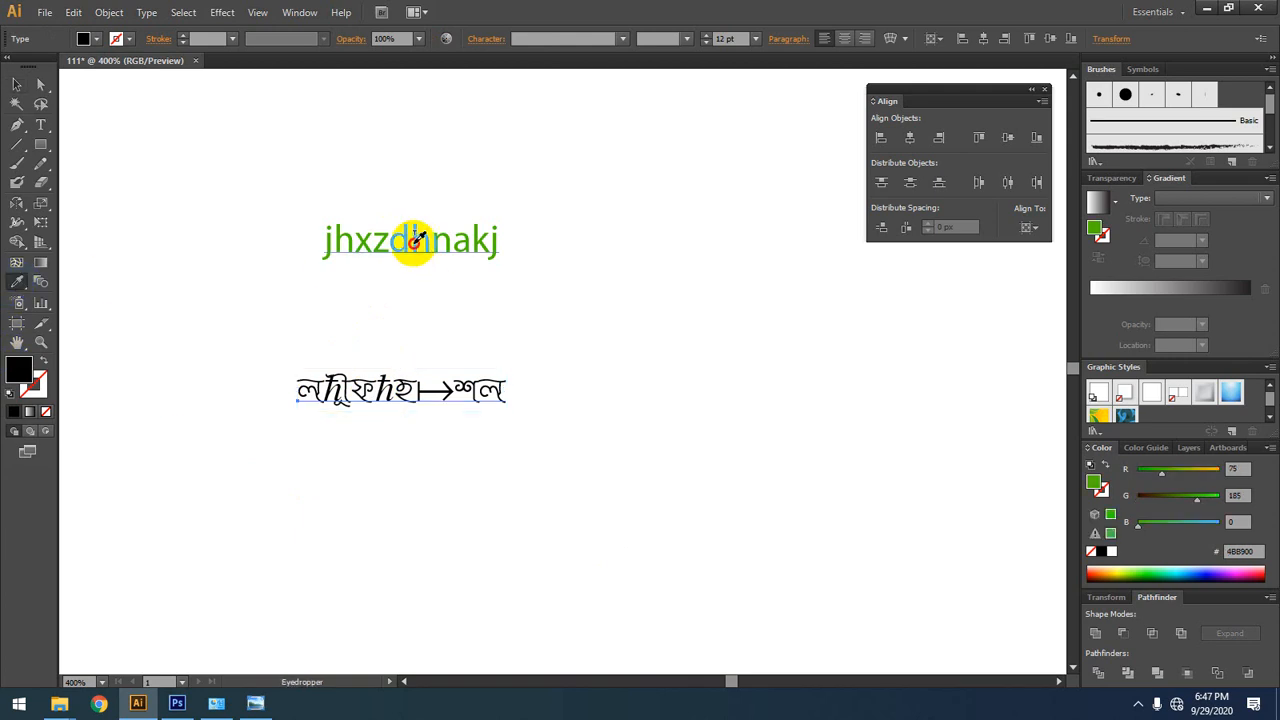
left_click(415, 237)
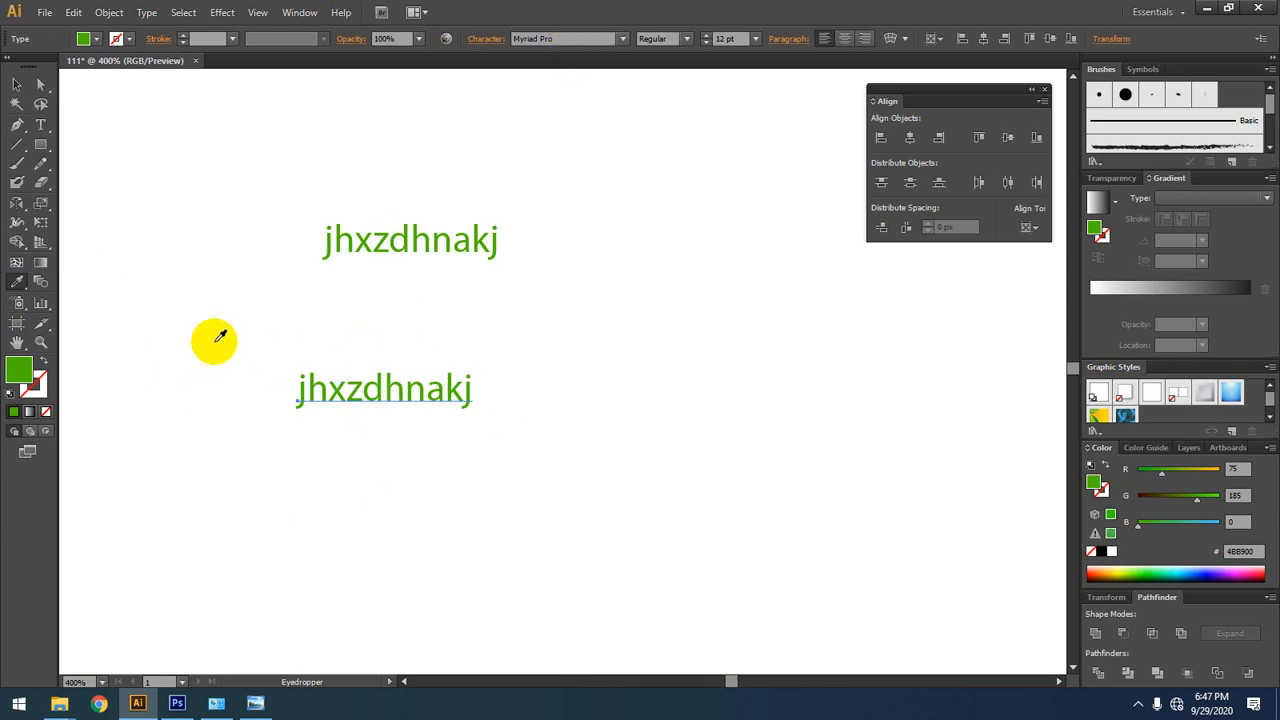
Step: Select both green text objects on the artboard and delete them
left_click(17, 84)
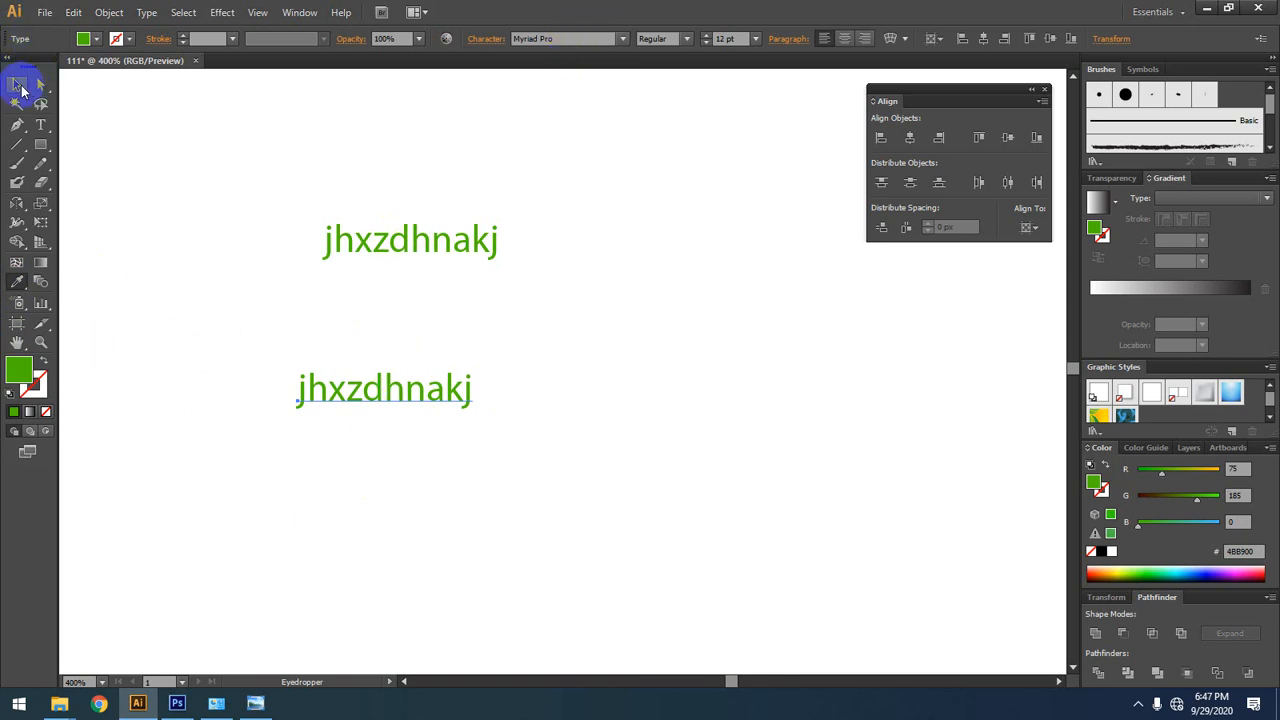
left_click_drag(572, 186, 250, 580)
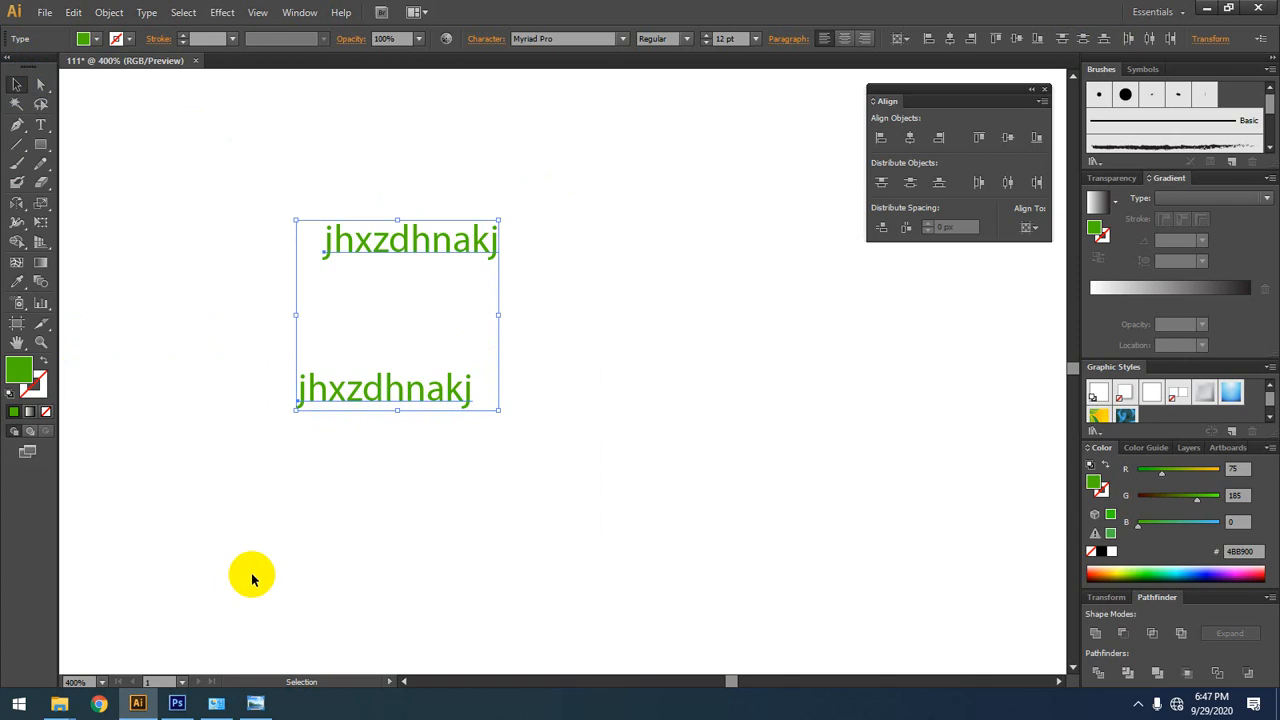
key("Delete")
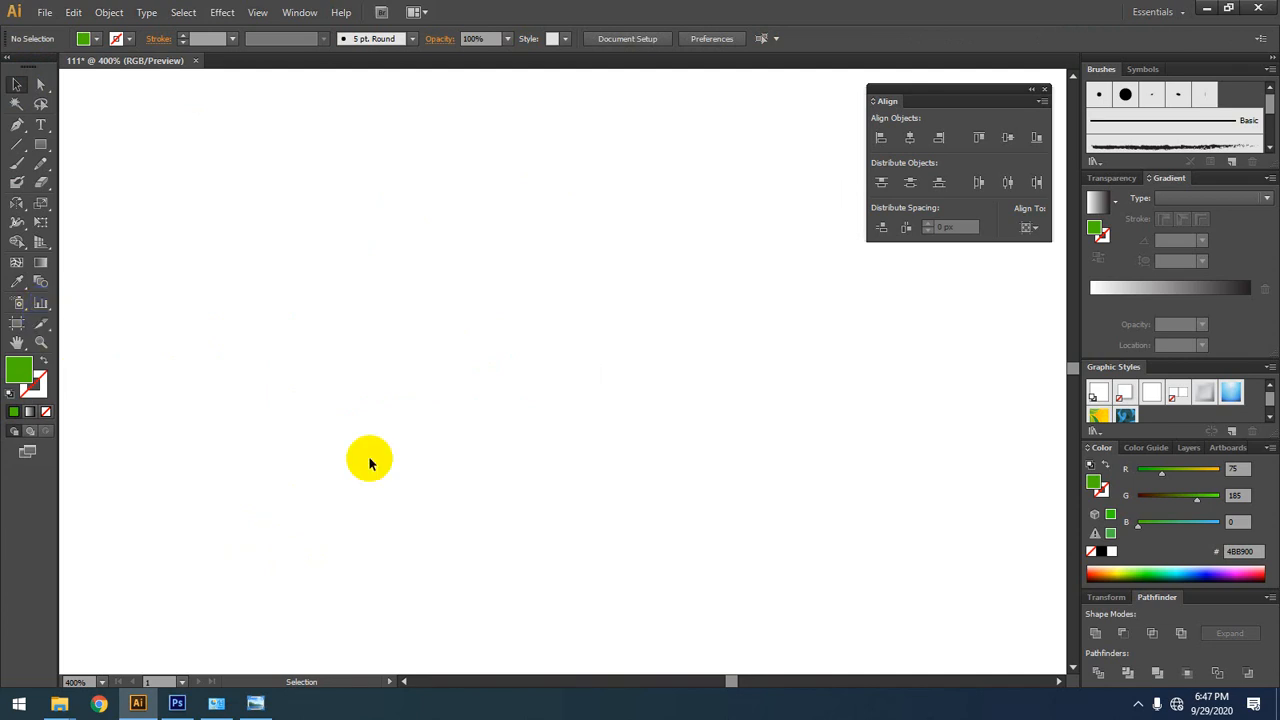
Step: Bring the whole artboard into view and examine its position, width and height values with the Artboard tool
scroll(489, 475, "down", 3)
left_click_drag(608, 520, 582, 417)
scroll(512, 458, "down", 1)
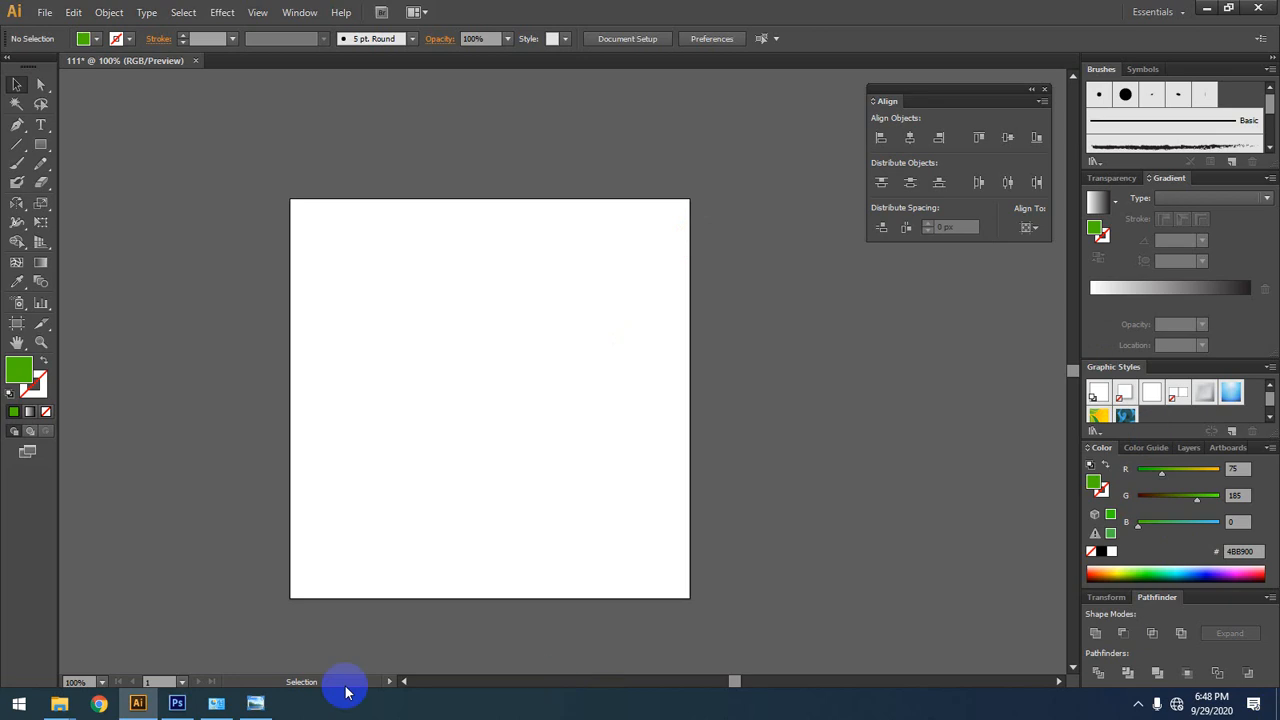
left_click(12, 324)
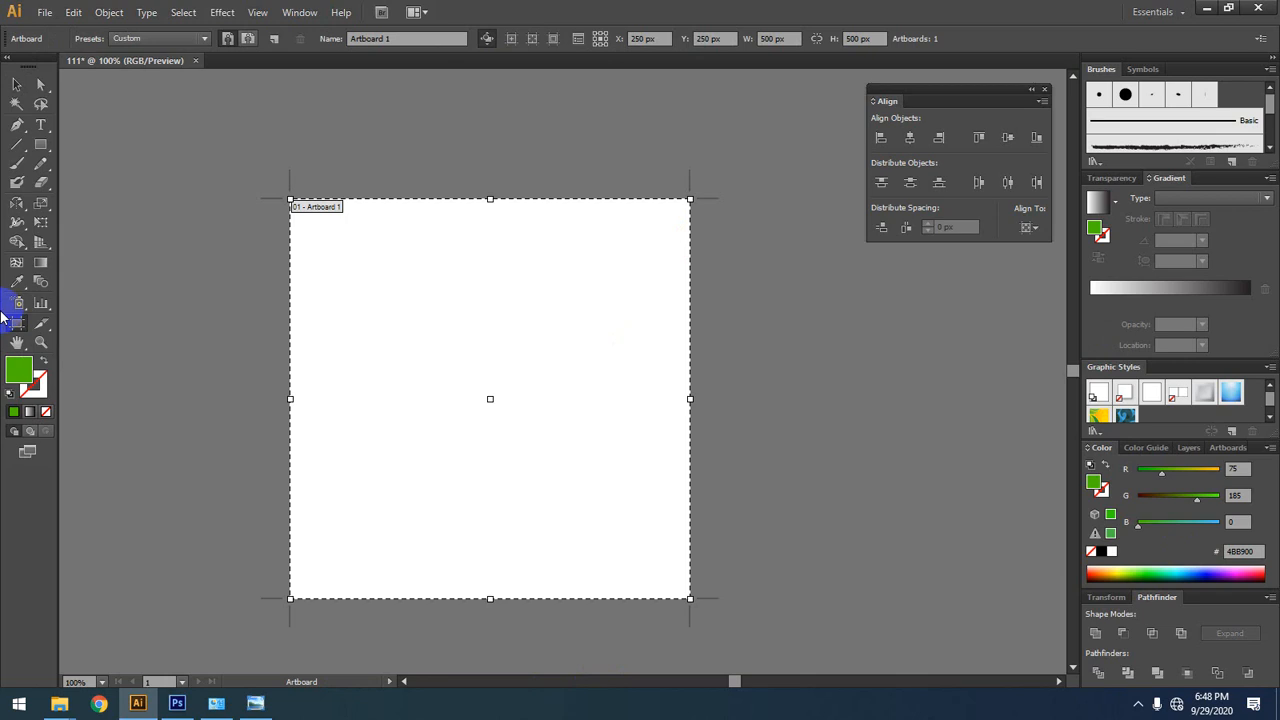
left_click(16, 86)
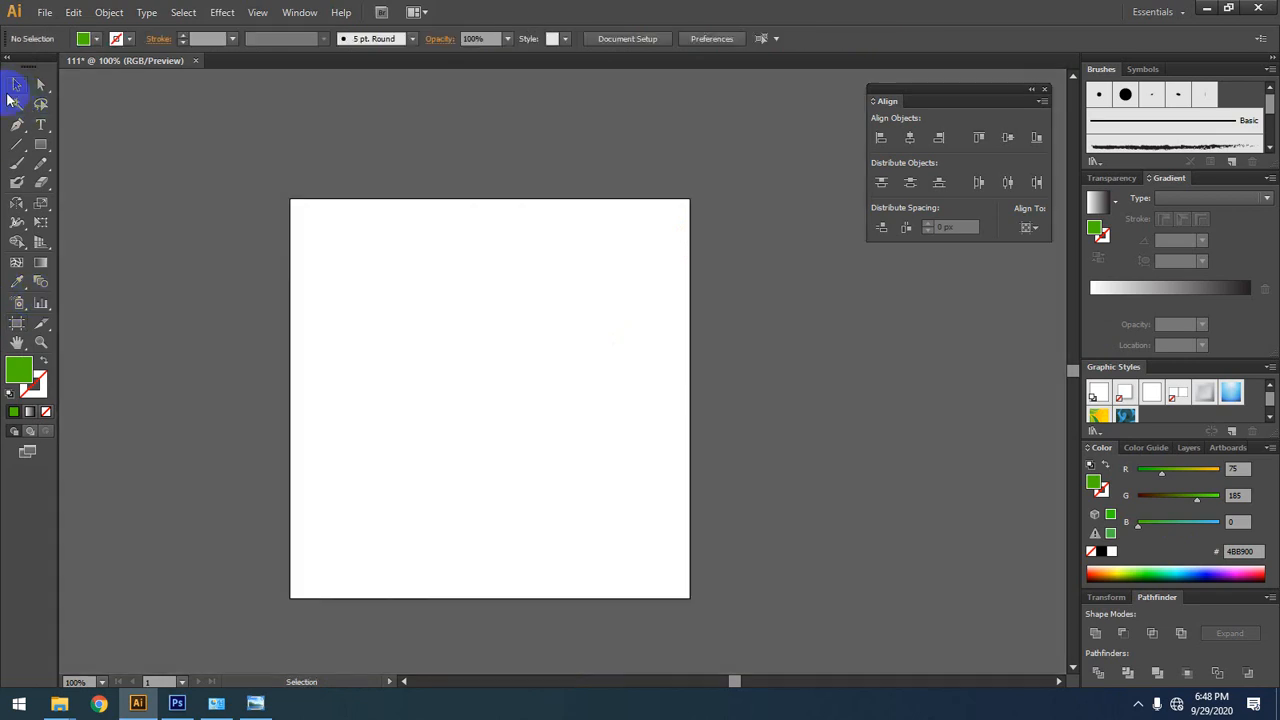
left_click(22, 327)
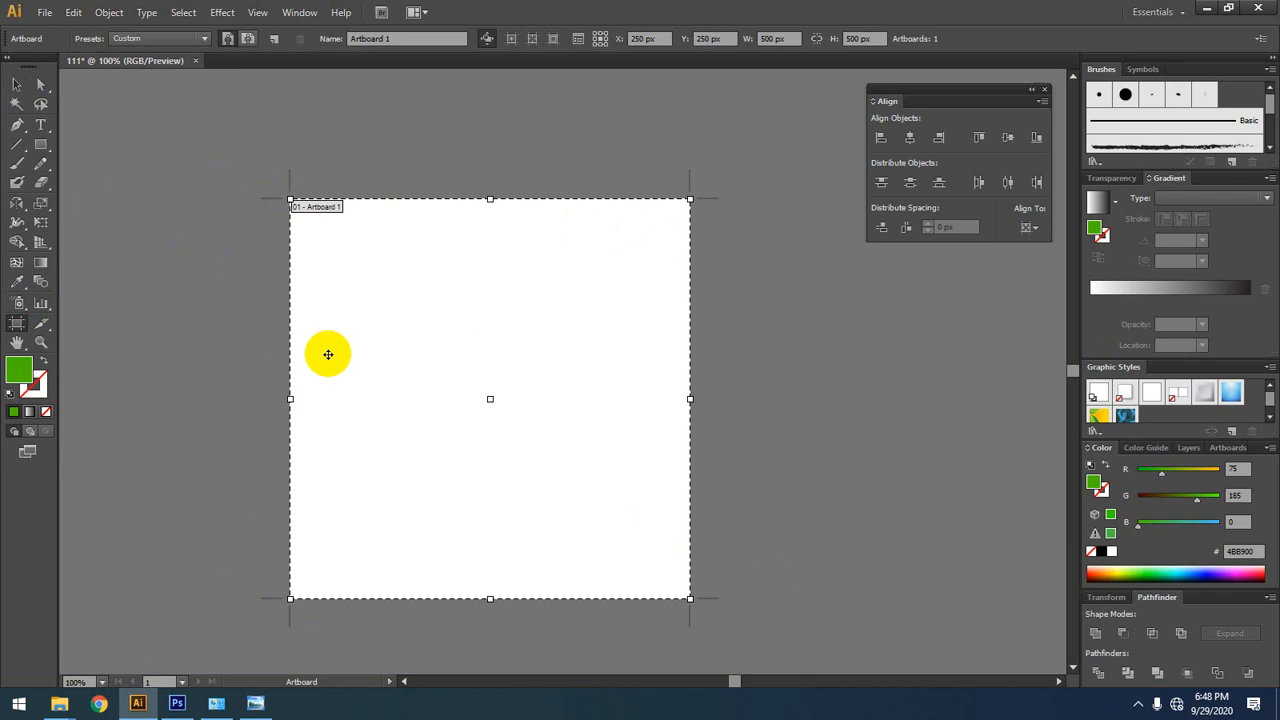
left_click(770, 39)
key("Tab")
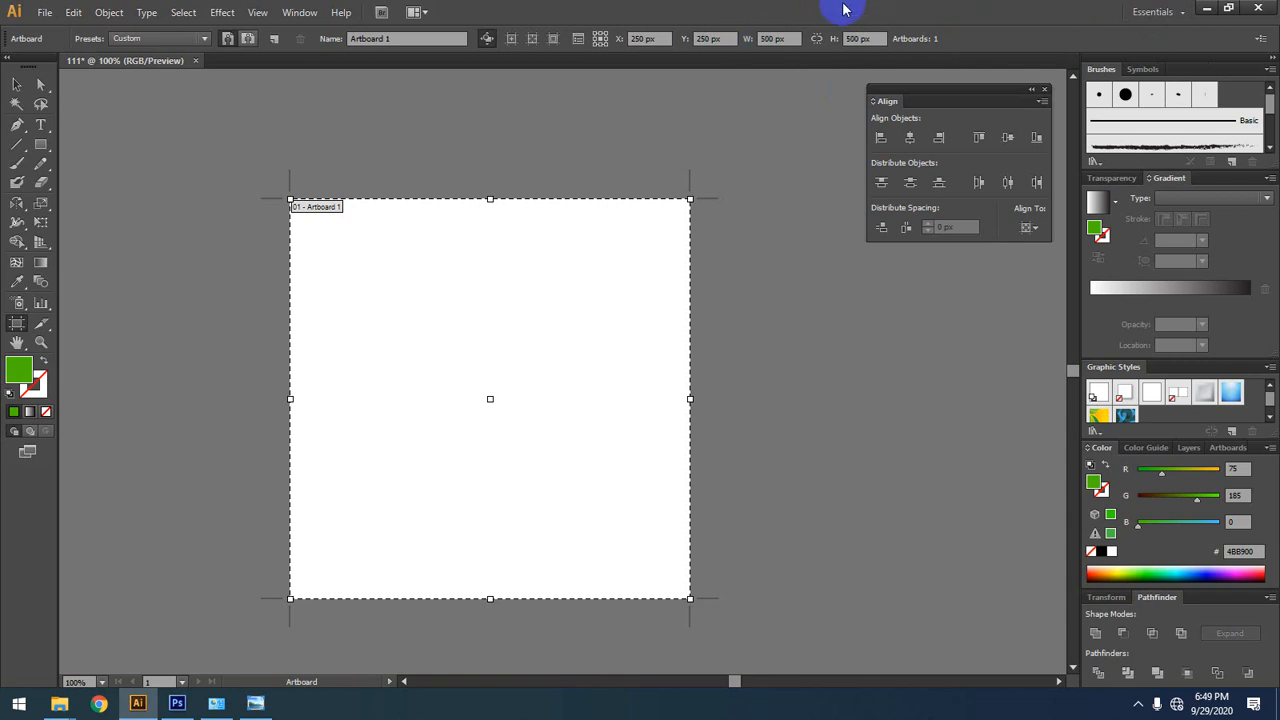
left_click(662, 38)
left_click(722, 38)
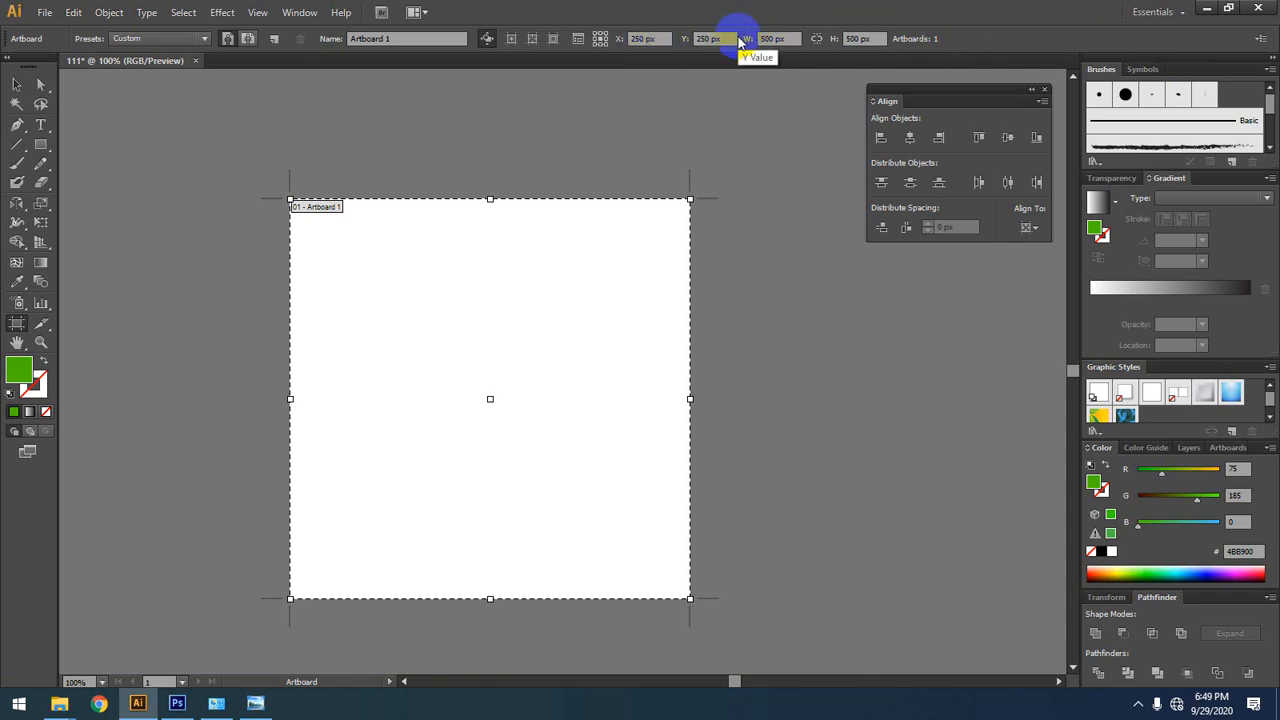
left_click(869, 38)
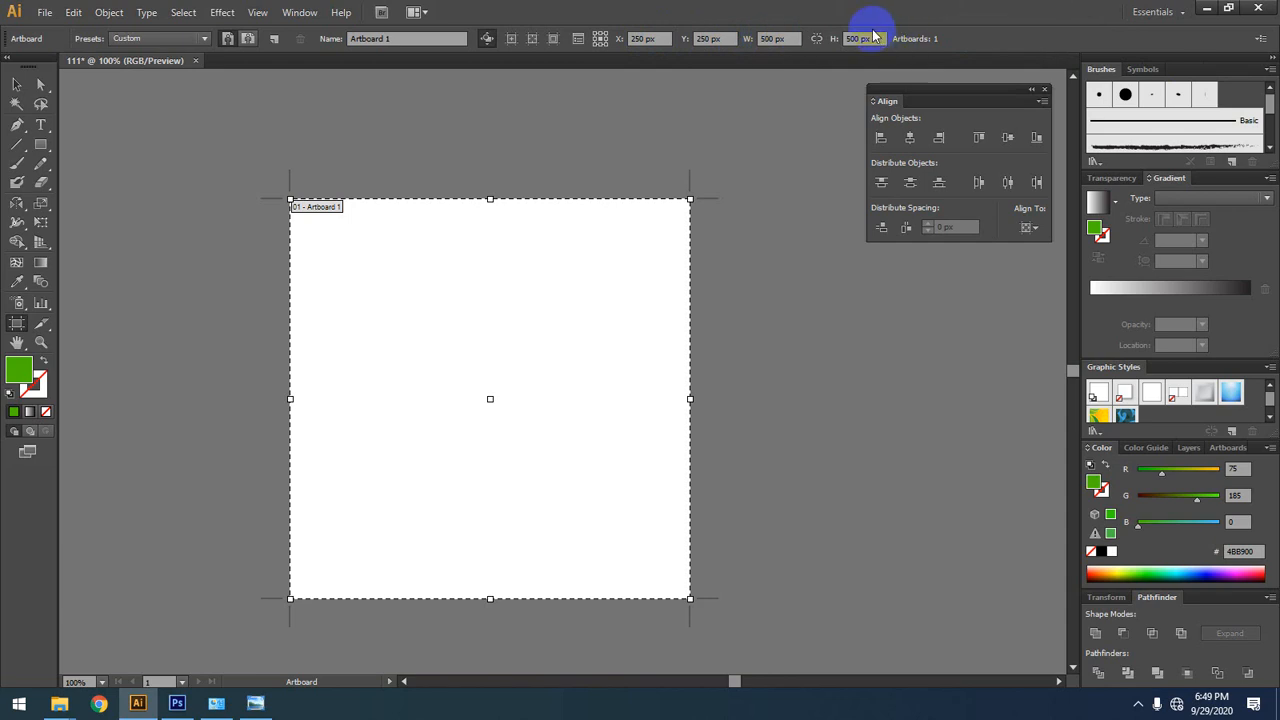
Step: Set the artboard's width to 1000 px and return to the Selection tool
left_click(770, 38)
double_click(757, 40)
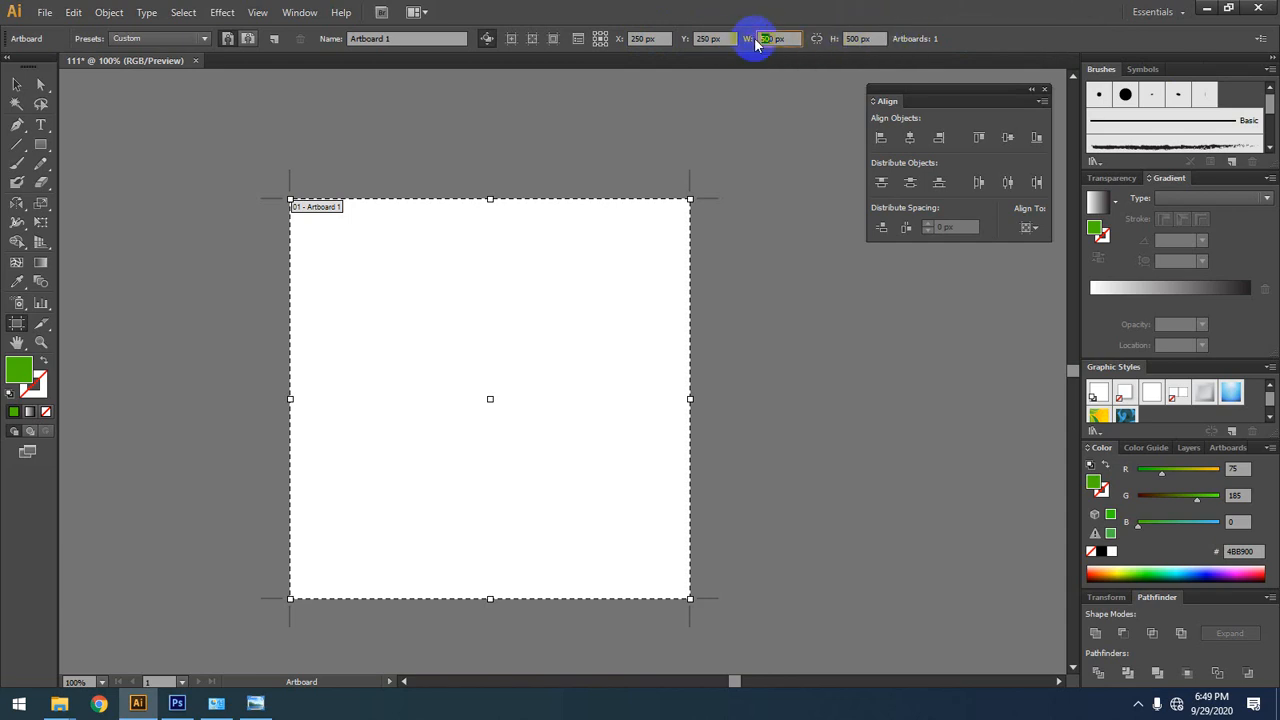
type("1000")
key("Return")
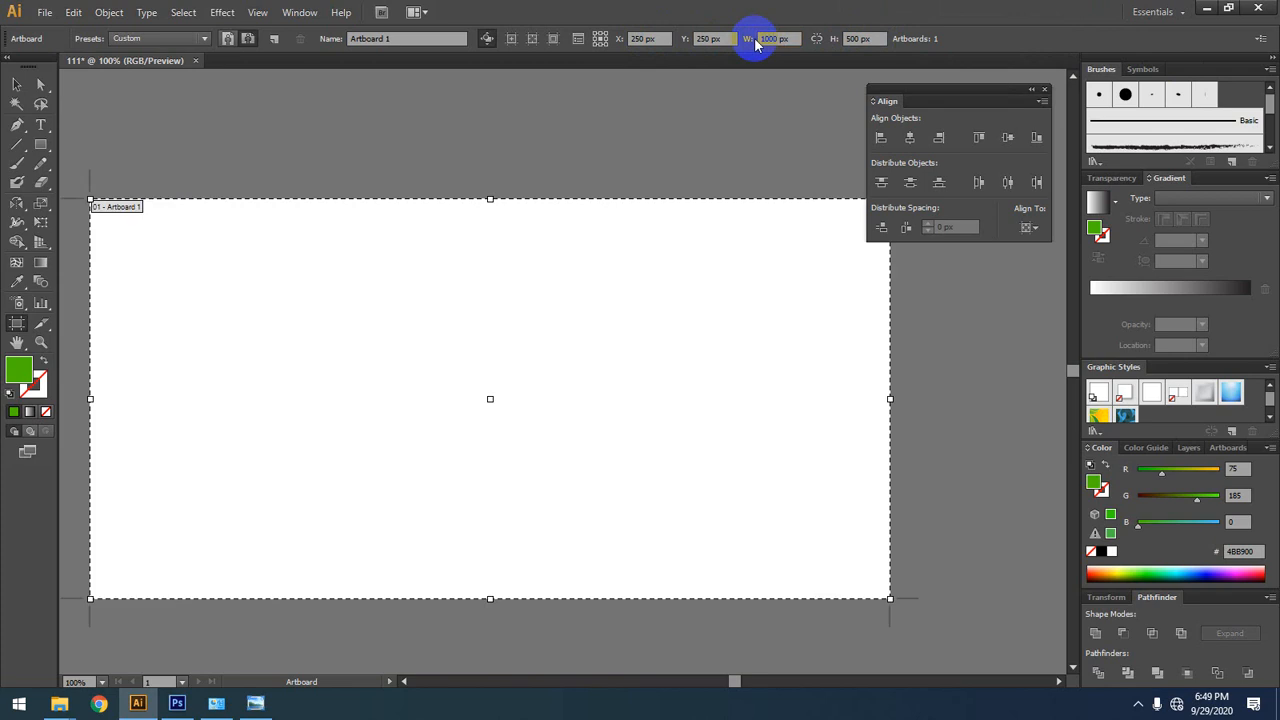
left_click(17, 85)
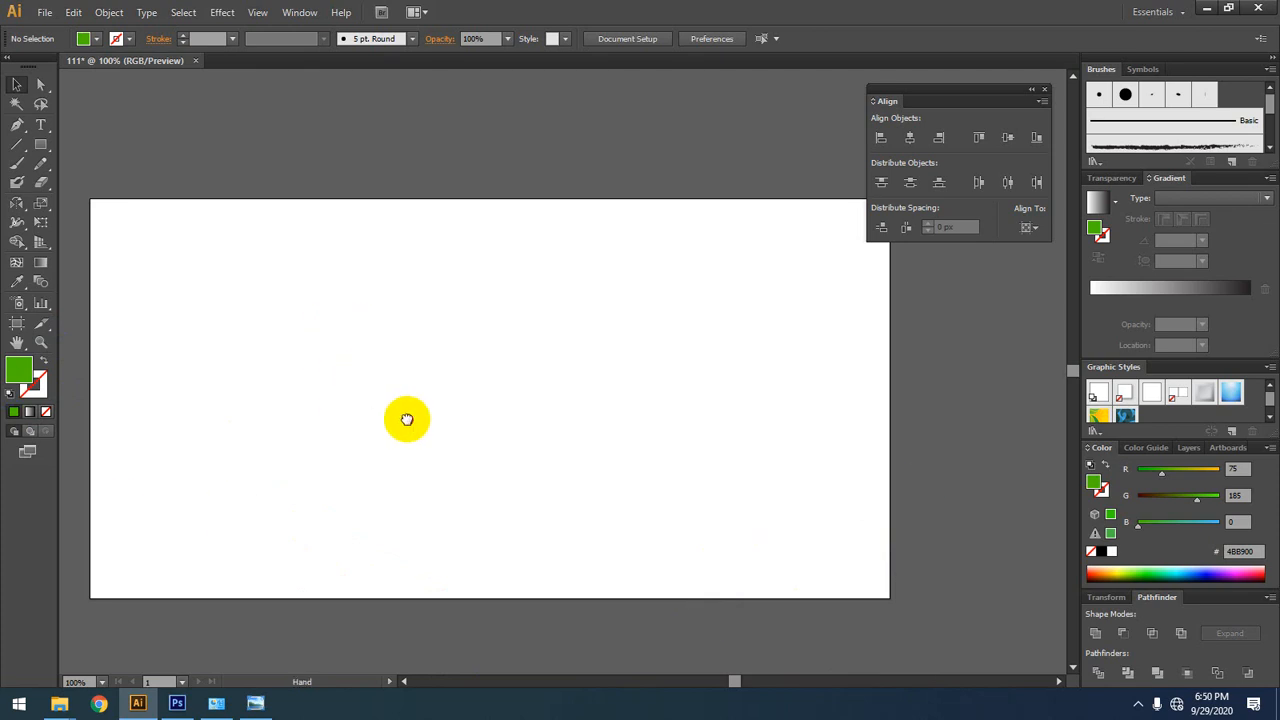
Step: Pan the view around the empty artboard in several directions with the temporary Hand tool
left_click_drag(406, 420, 406, 371)
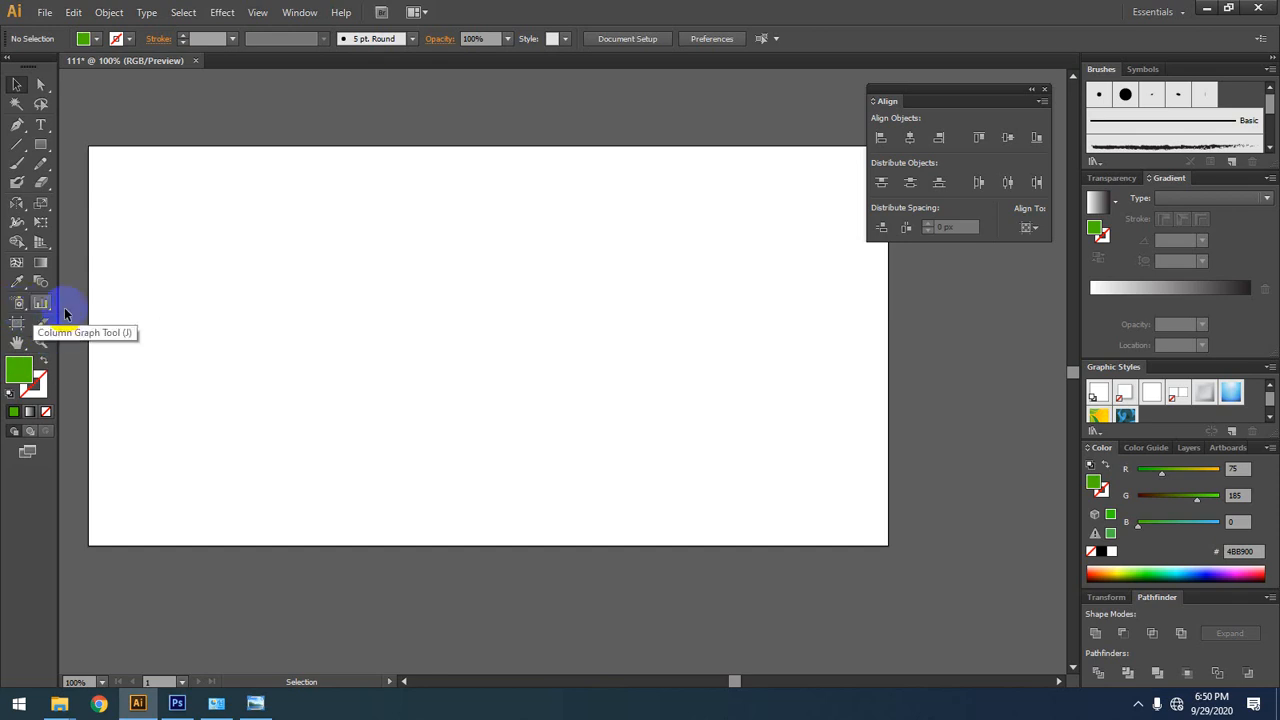
key("space")
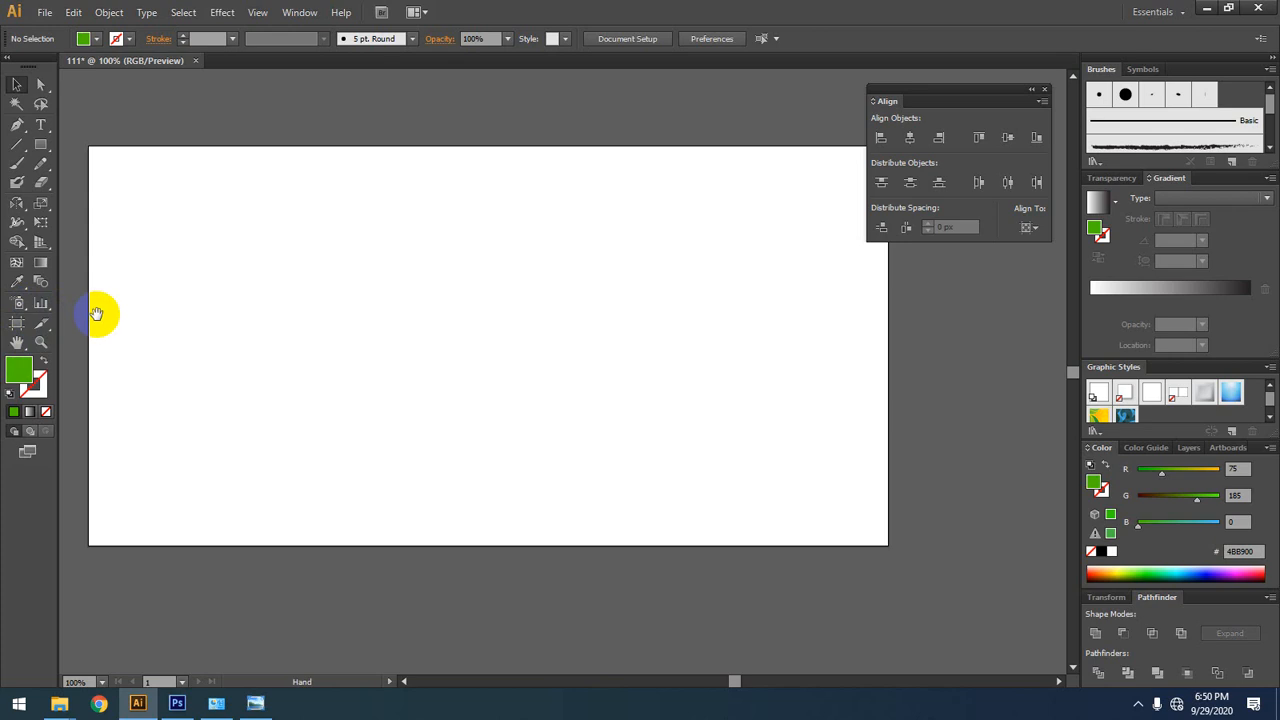
left_click_drag(180, 292, 251, 260)
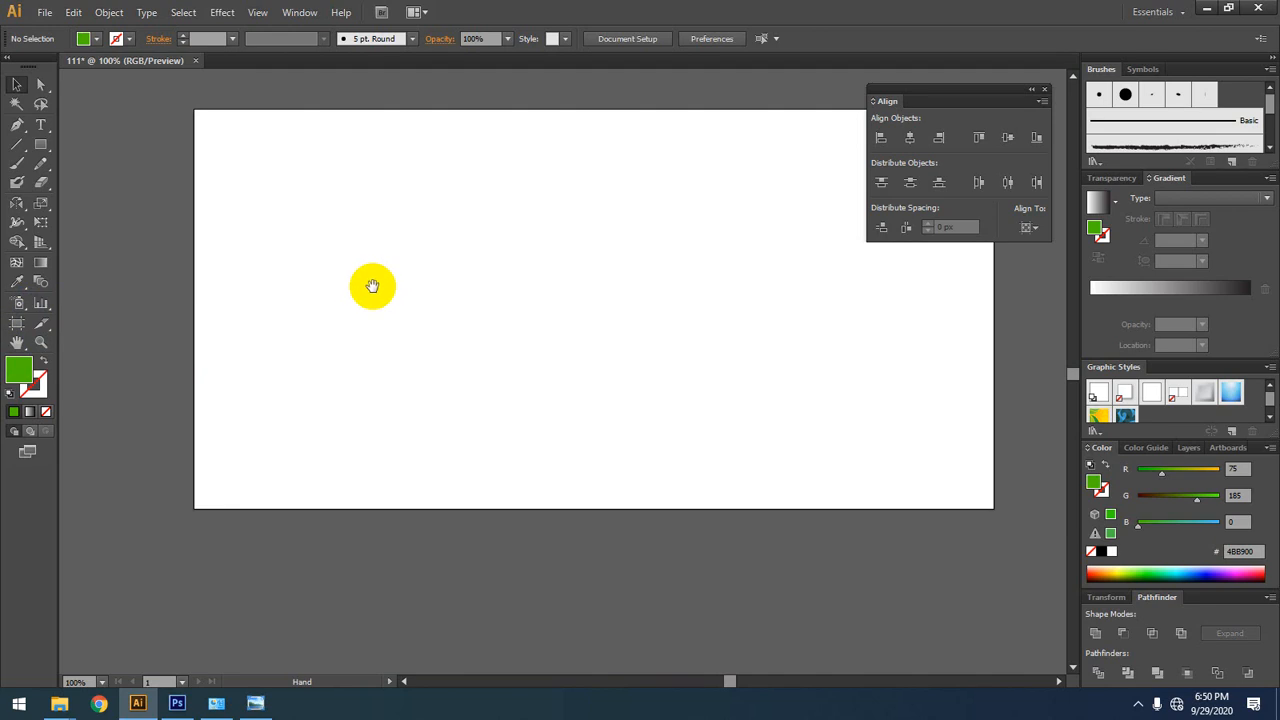
left_click_drag(386, 271, 290, 262)
left_click_drag(586, 292, 537, 257)
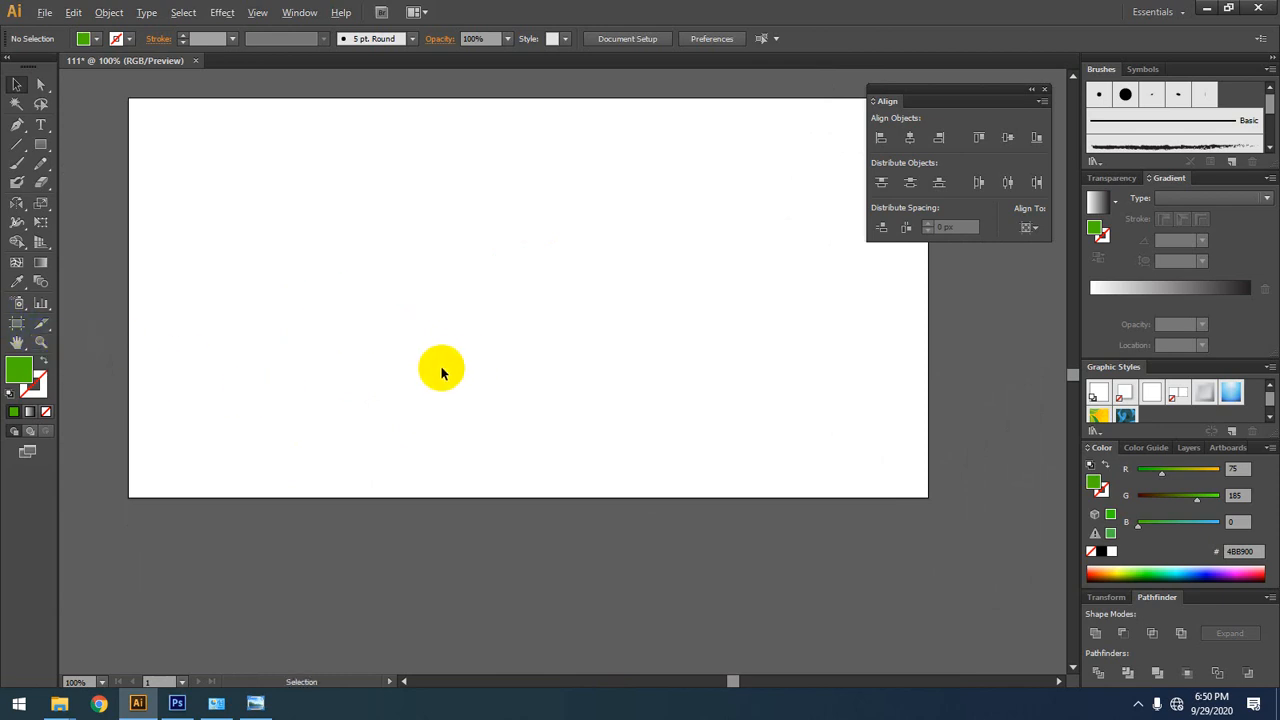
Step: Zoom in and out on the empty artboard repeatedly, ending at 50% magnification
scroll(430, 377, "up", 1)
scroll(429, 376, "up", 2)
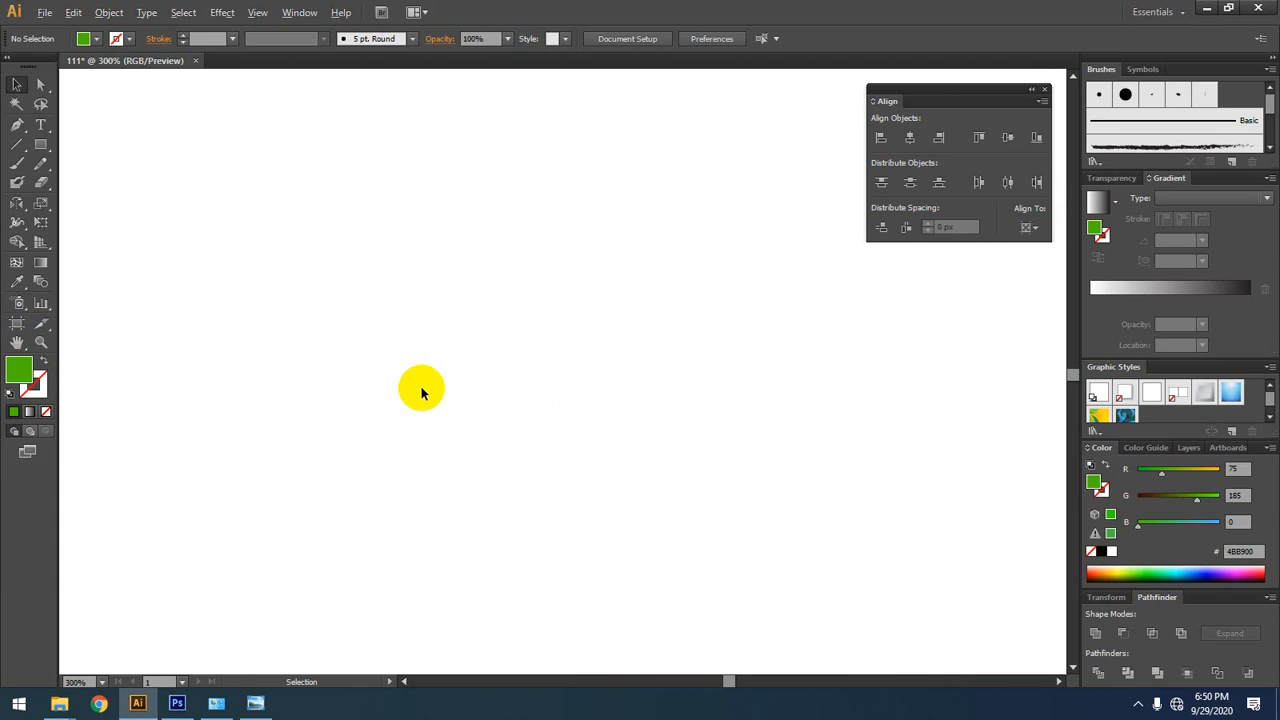
scroll(421, 393, "down", 5)
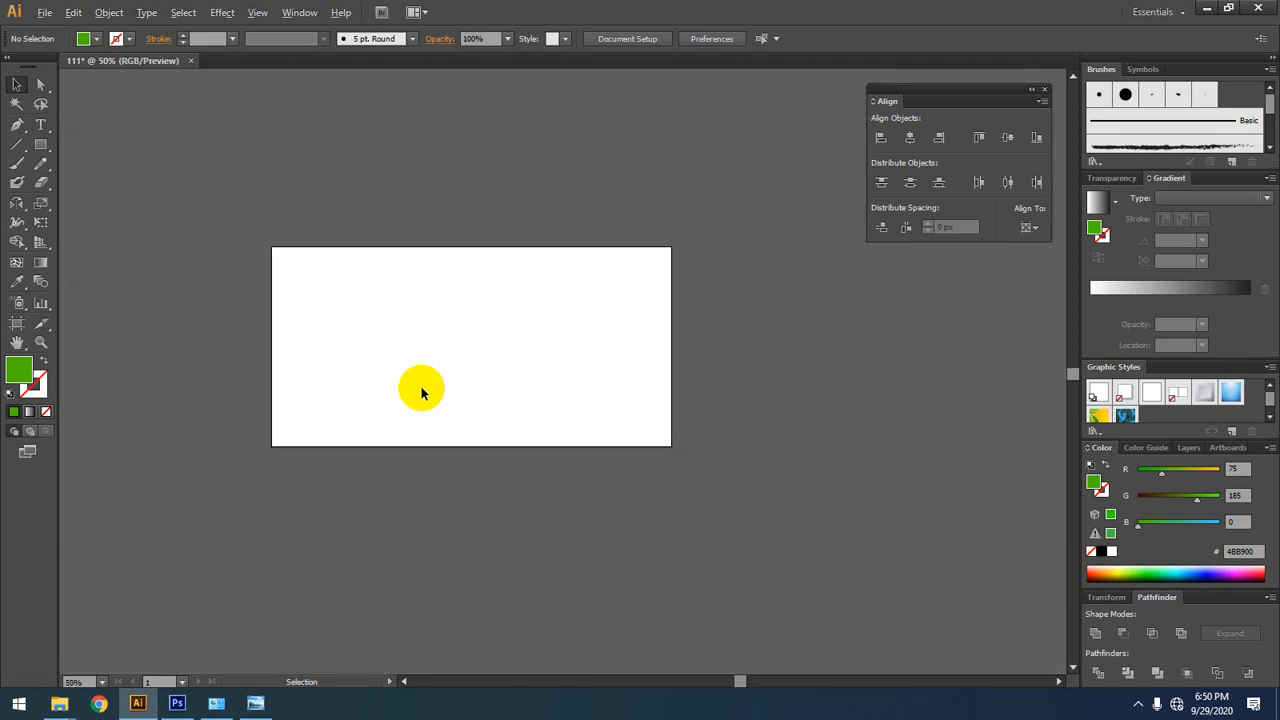
key("alt")
key("a")
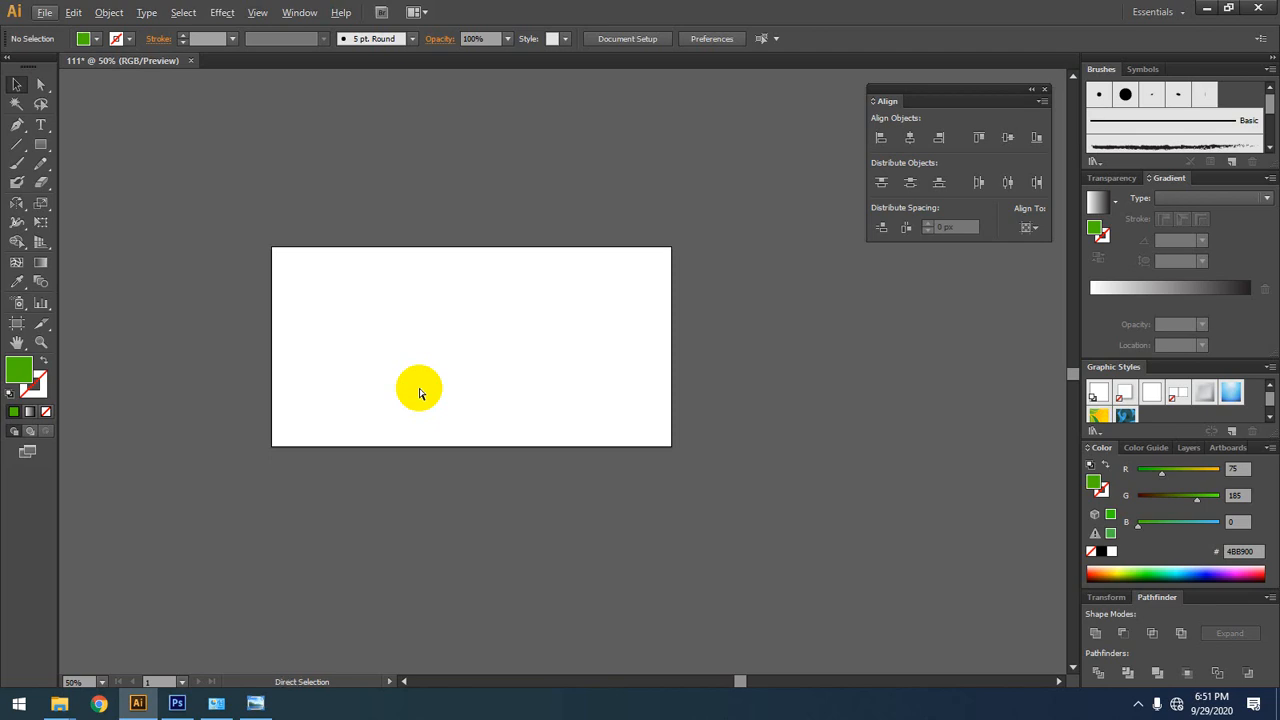
key("ctrl+equal")
key("ctrl+equal")
key("ctrl+equal")
key("ctrl+equal")
key("ctrl+equal")
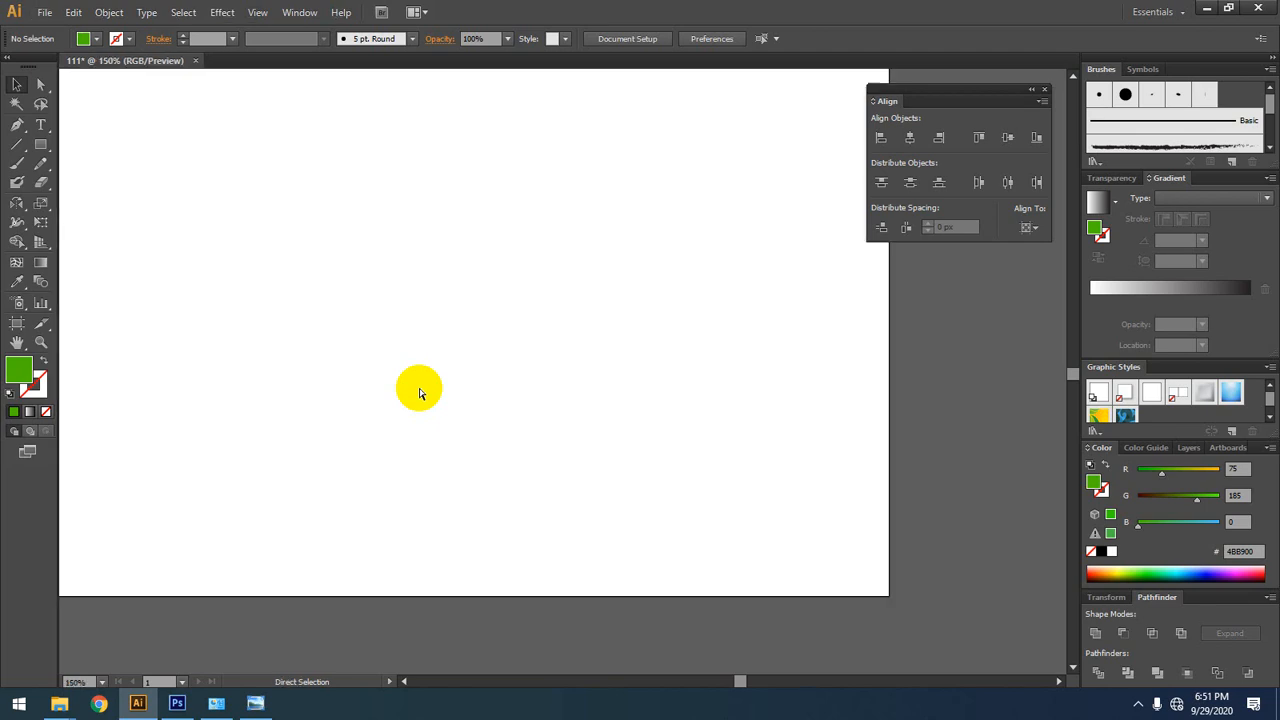
key("ctrl+minus")
key("ctrl+minus")
key("ctrl+minus")
key("ctrl+minus")
key("ctrl+minus")
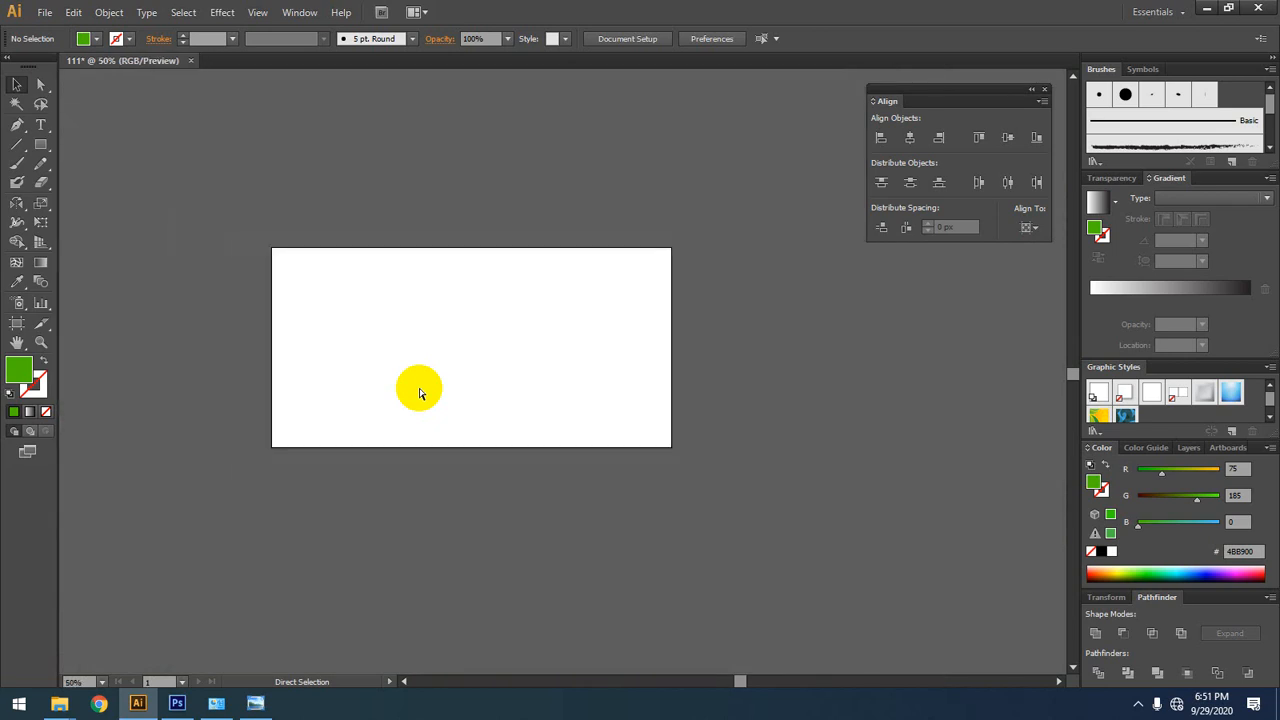
Step: Draw a rectangle about 438 by 258 px slightly left of the artboard's center and remove its fill
left_click(14, 86)
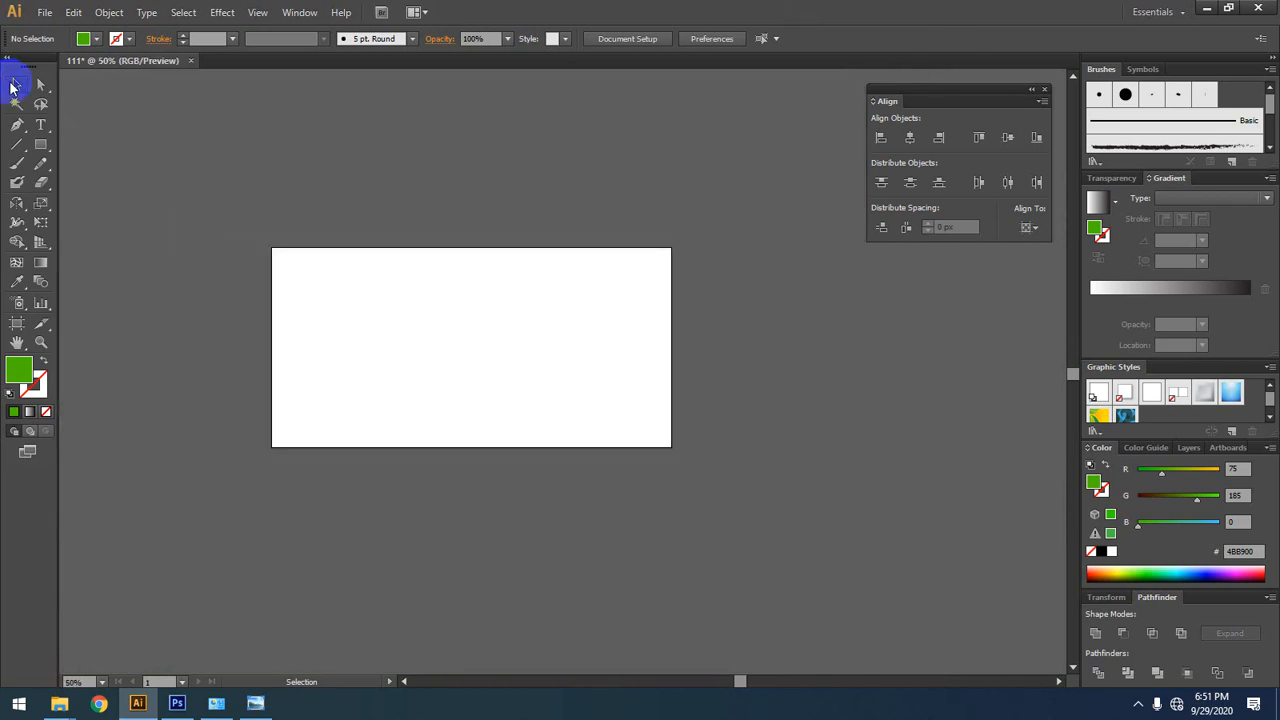
scroll(477, 171, "left", 3)
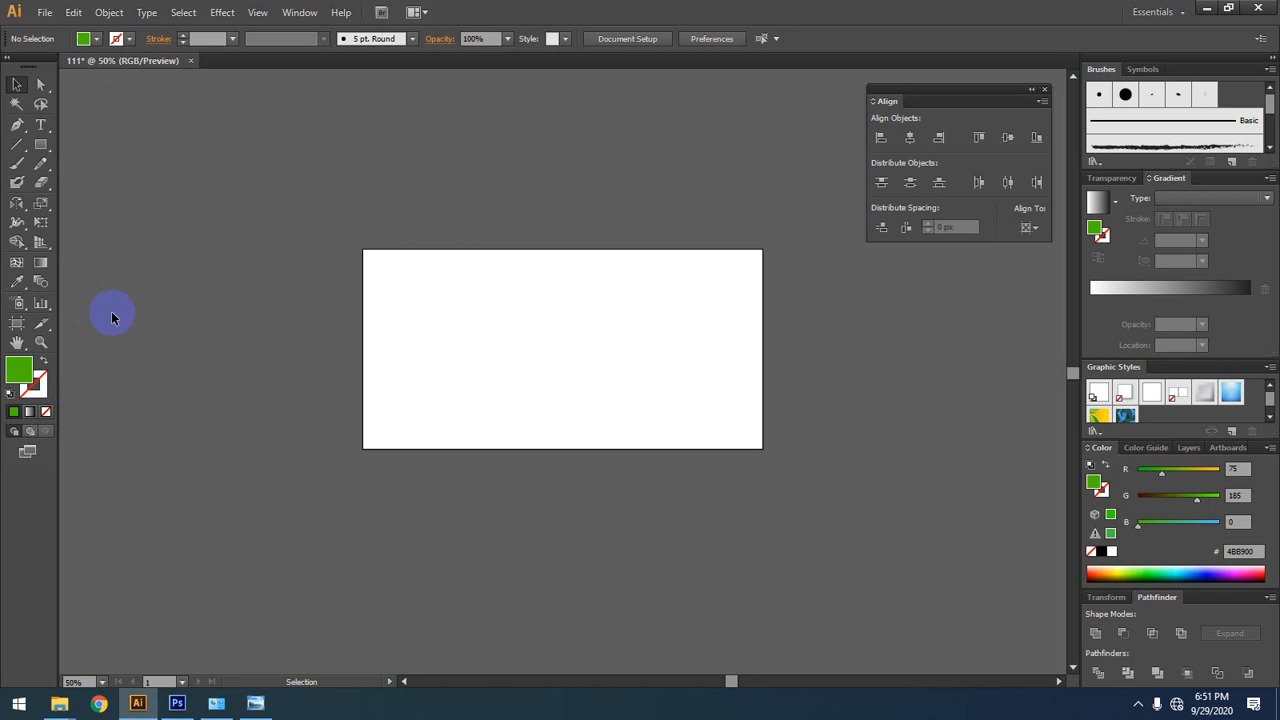
key("space")
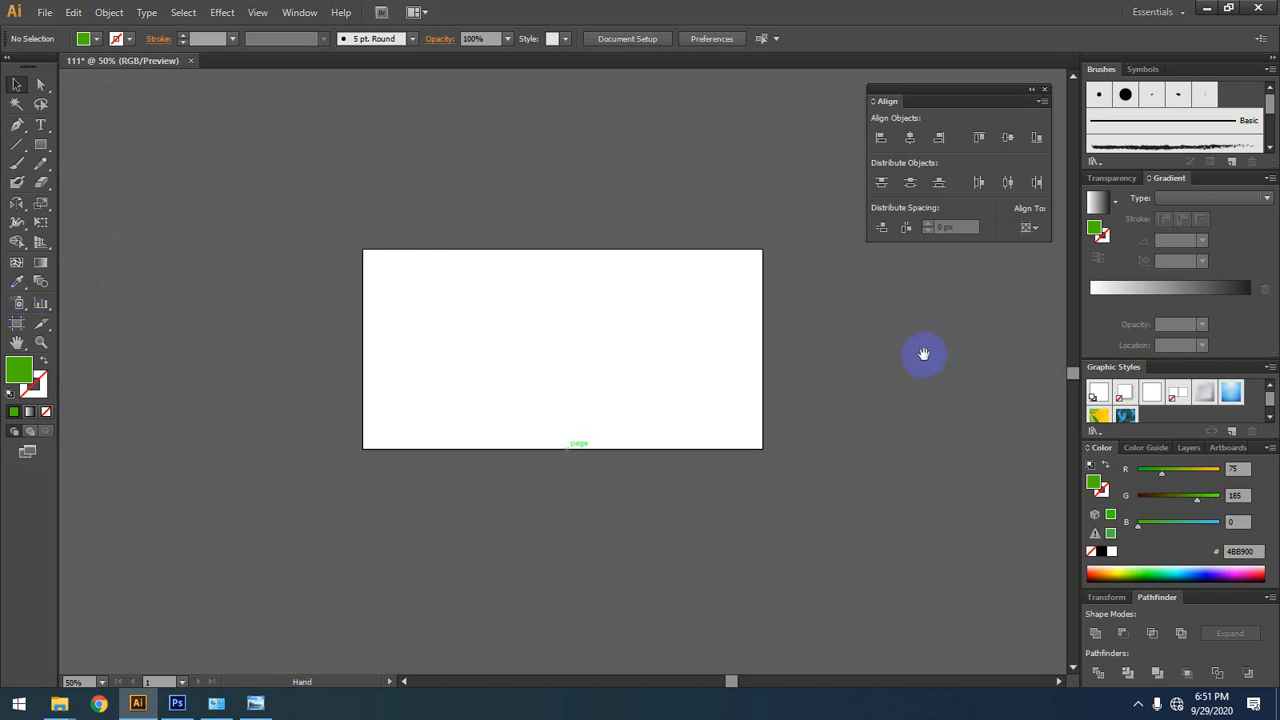
key("super")
left_click_drag(924, 354, 946, 337)
left_click(887, 371)
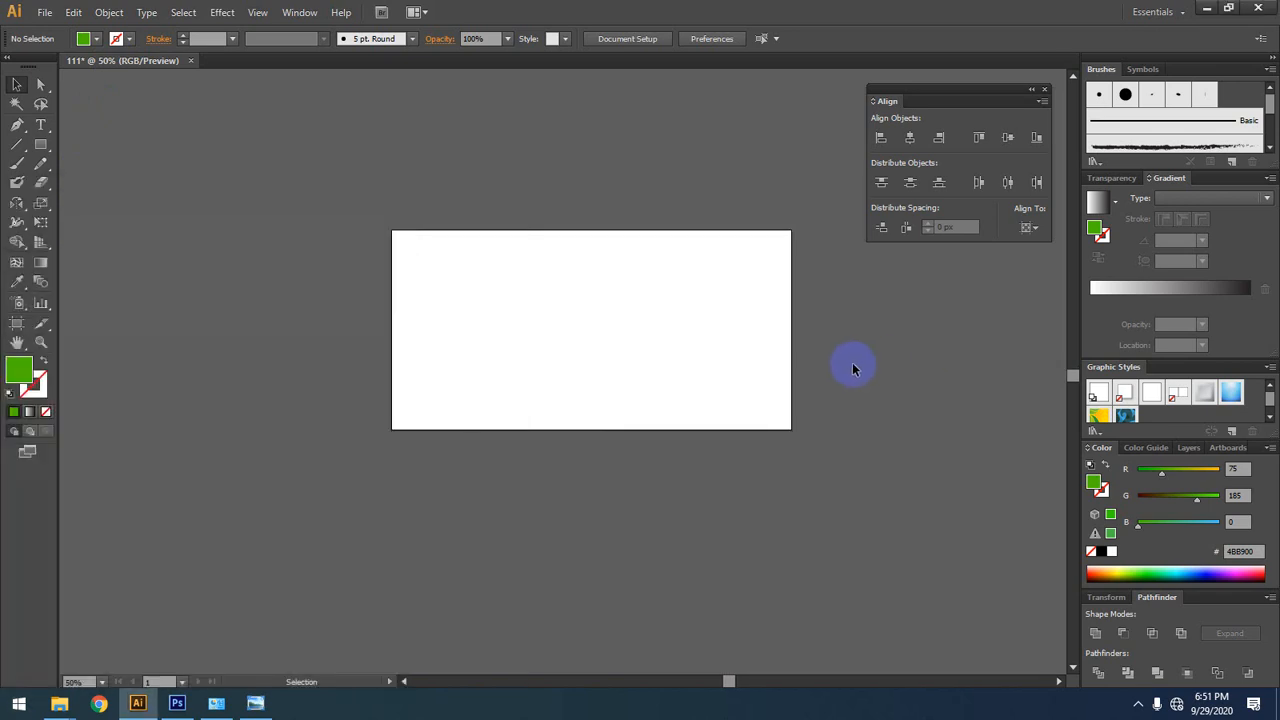
left_click(41, 144)
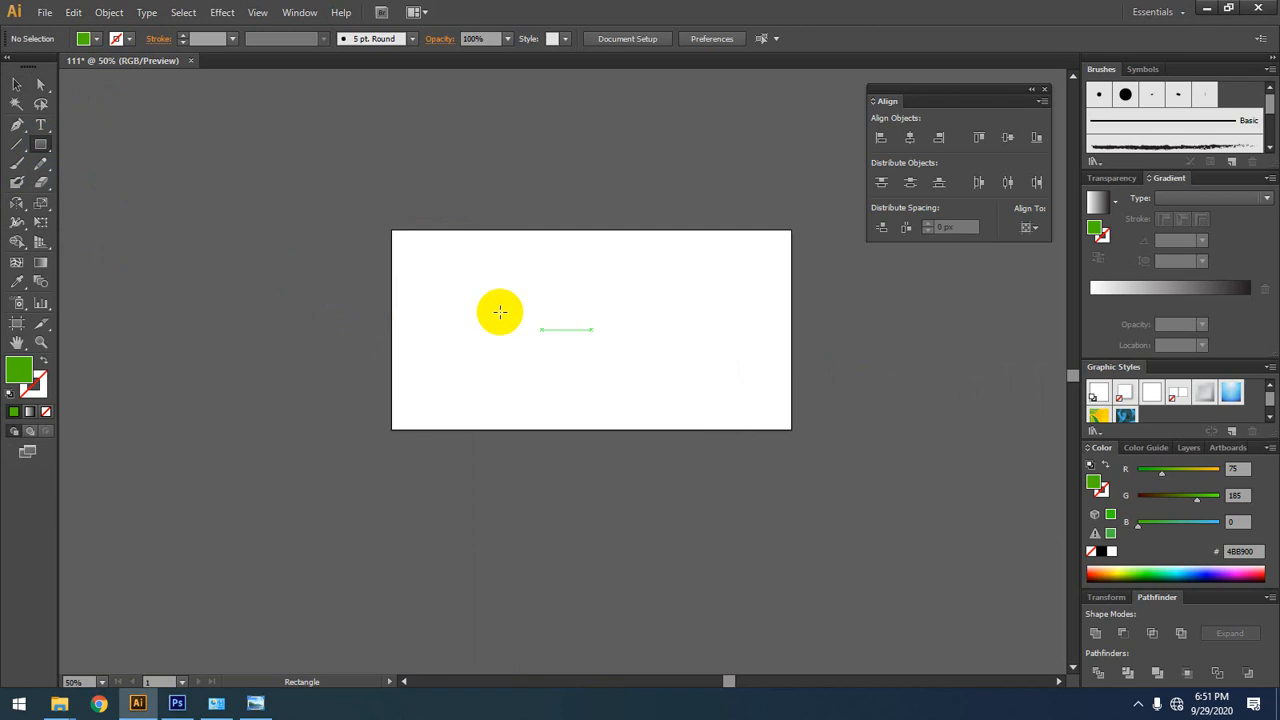
left_click_drag(460, 269, 635, 371)
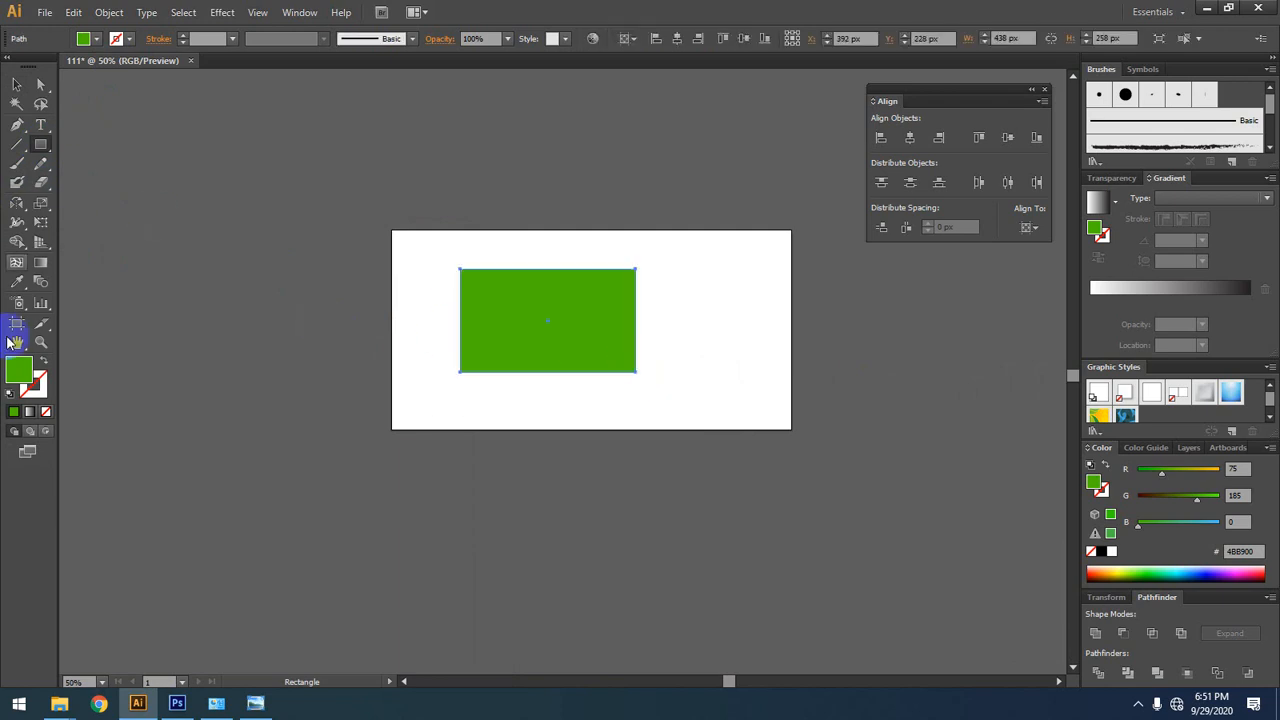
left_click(30, 384)
left_click(47, 413)
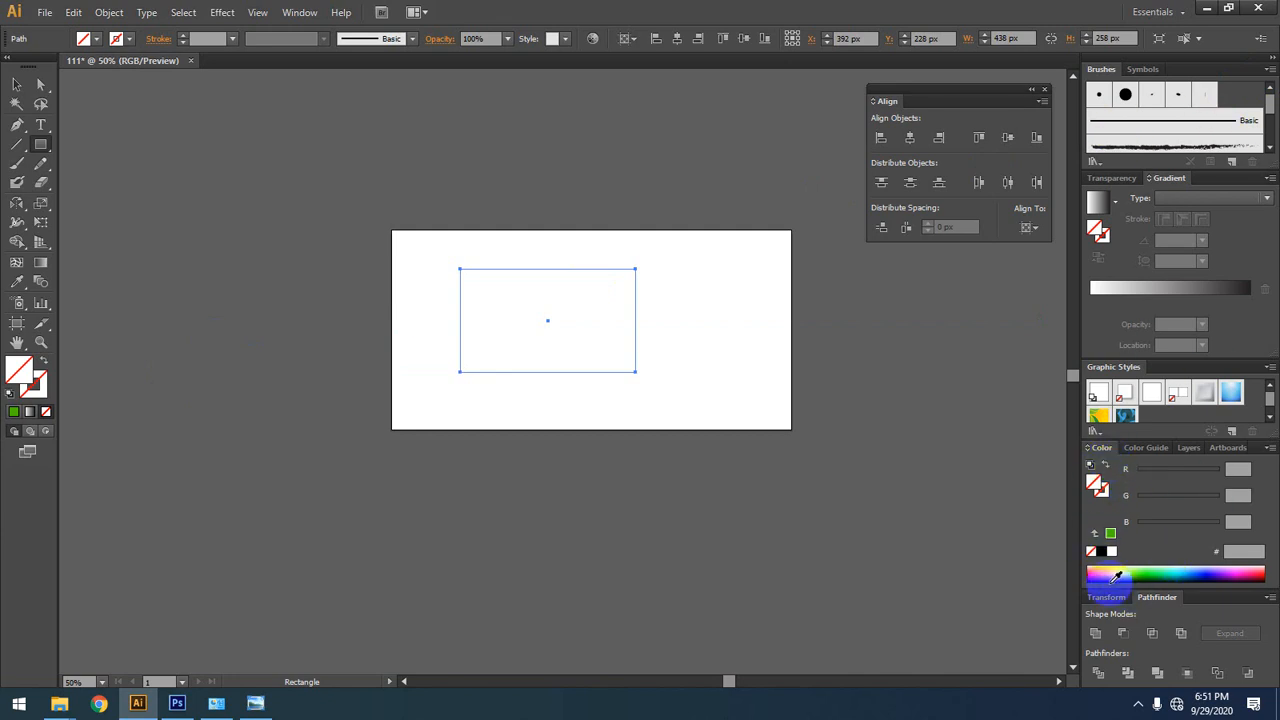
Step: Try several fill colors from the color spectrum on the rectangle, finishing with dark green 008B00
left_click(1116, 577)
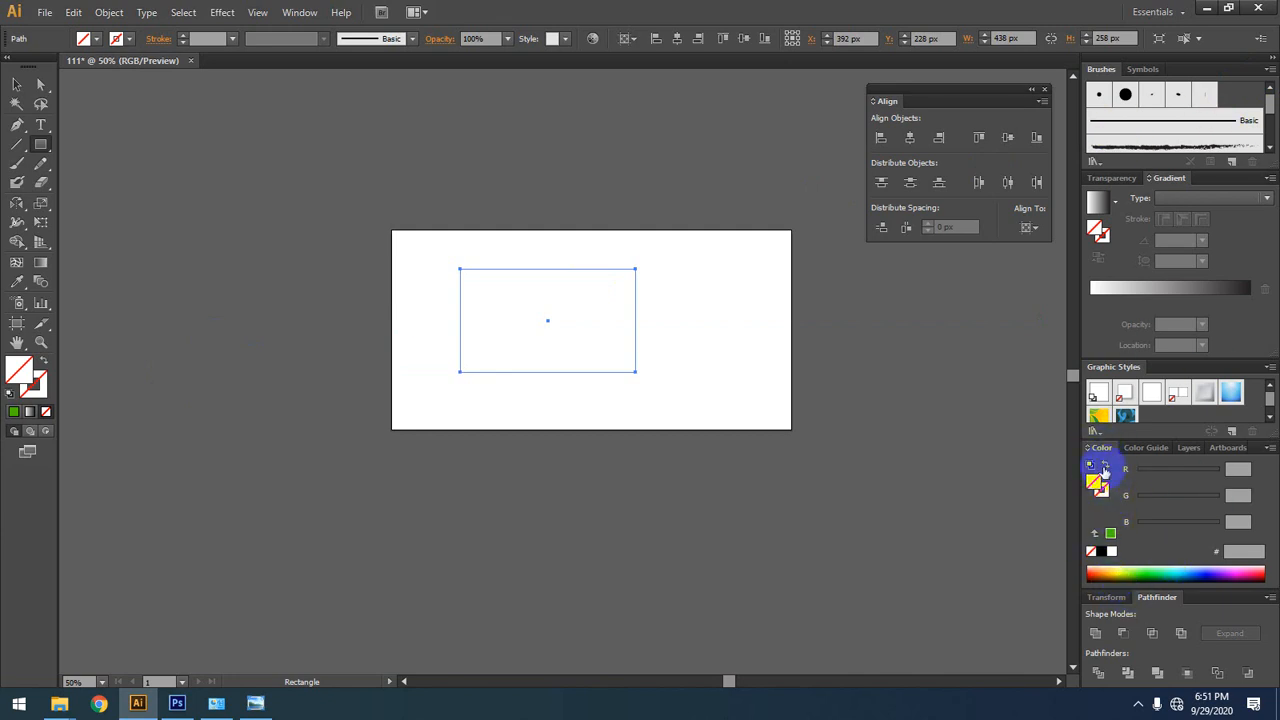
left_click(1145, 571)
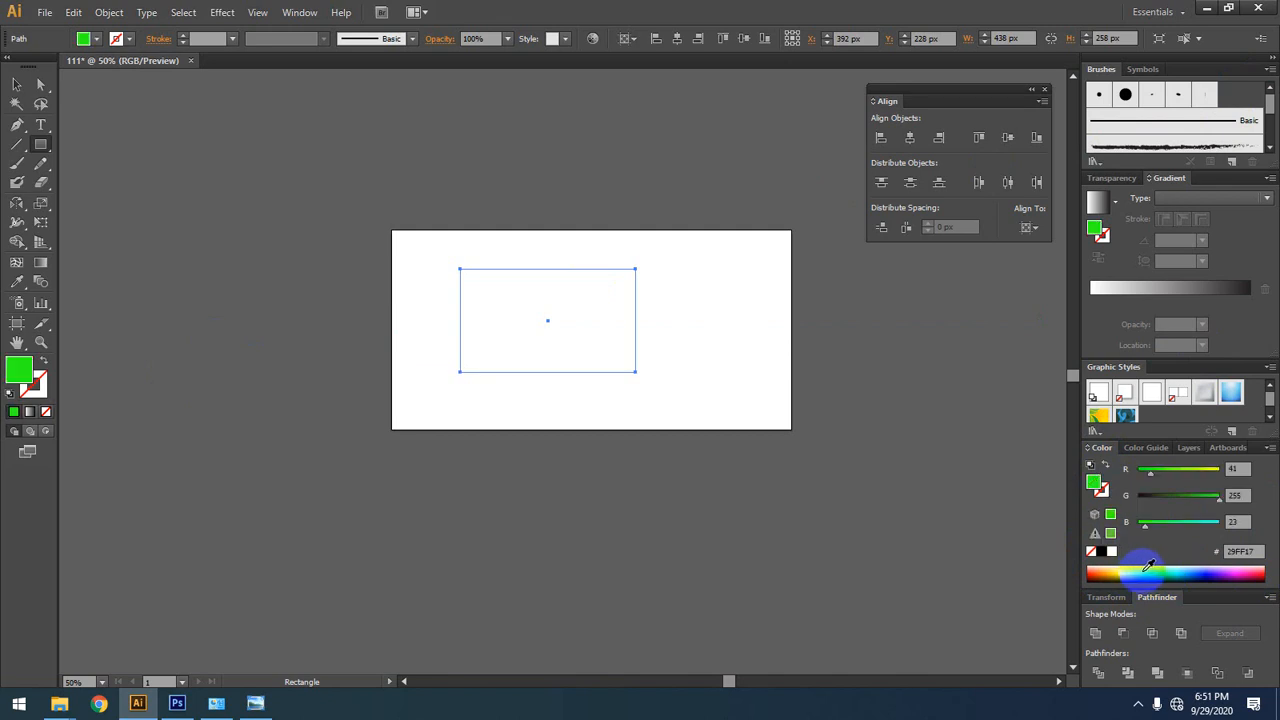
left_click(1176, 573)
left_click(1106, 579)
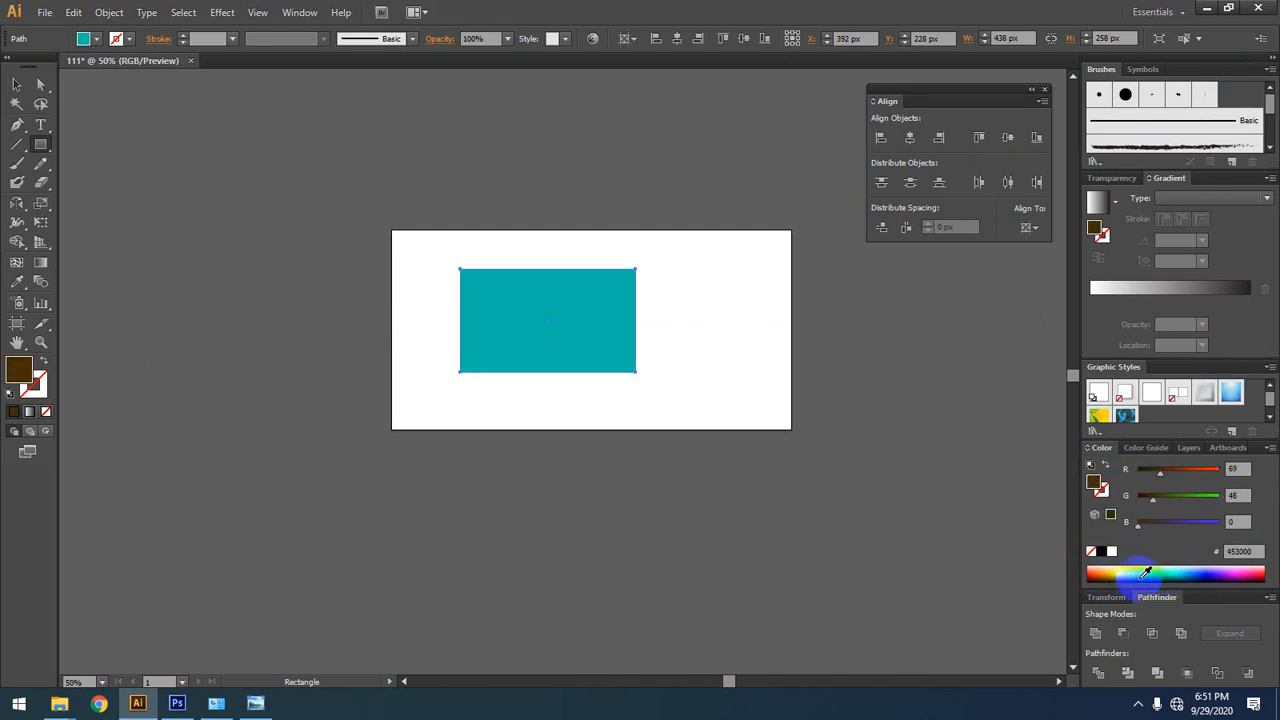
left_click(1094, 573)
left_click(1214, 572)
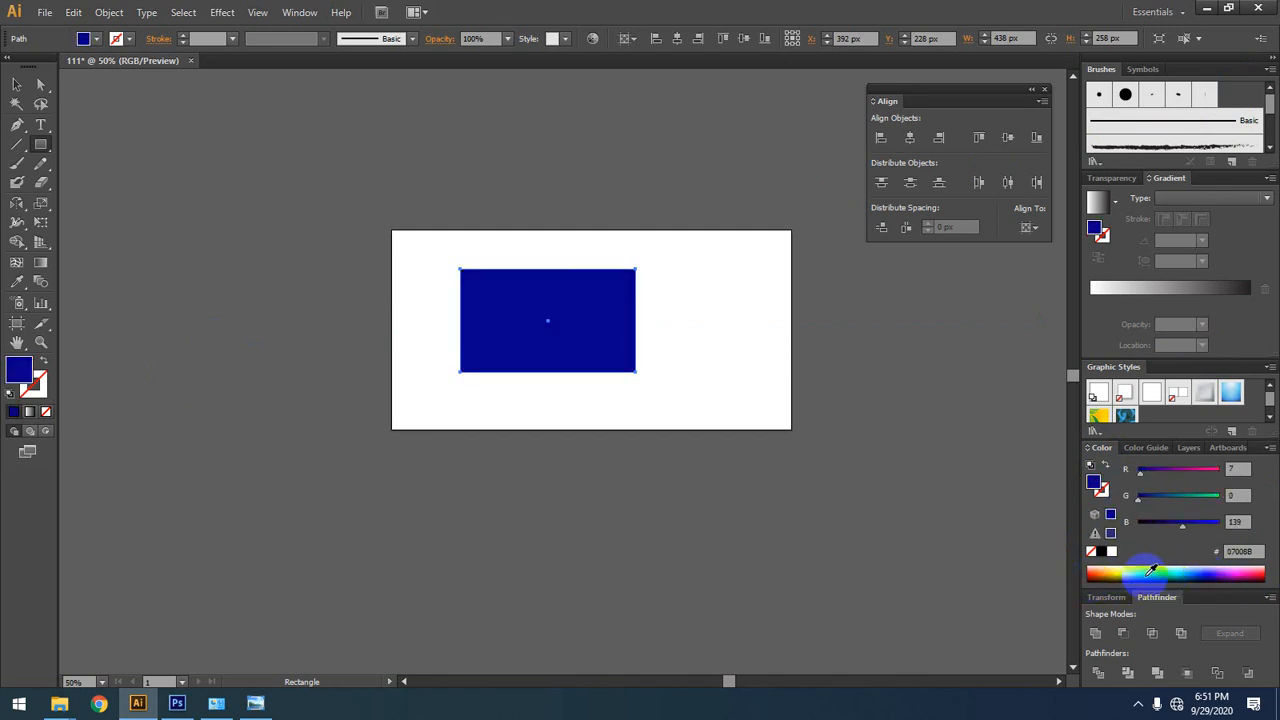
left_click(1150, 571)
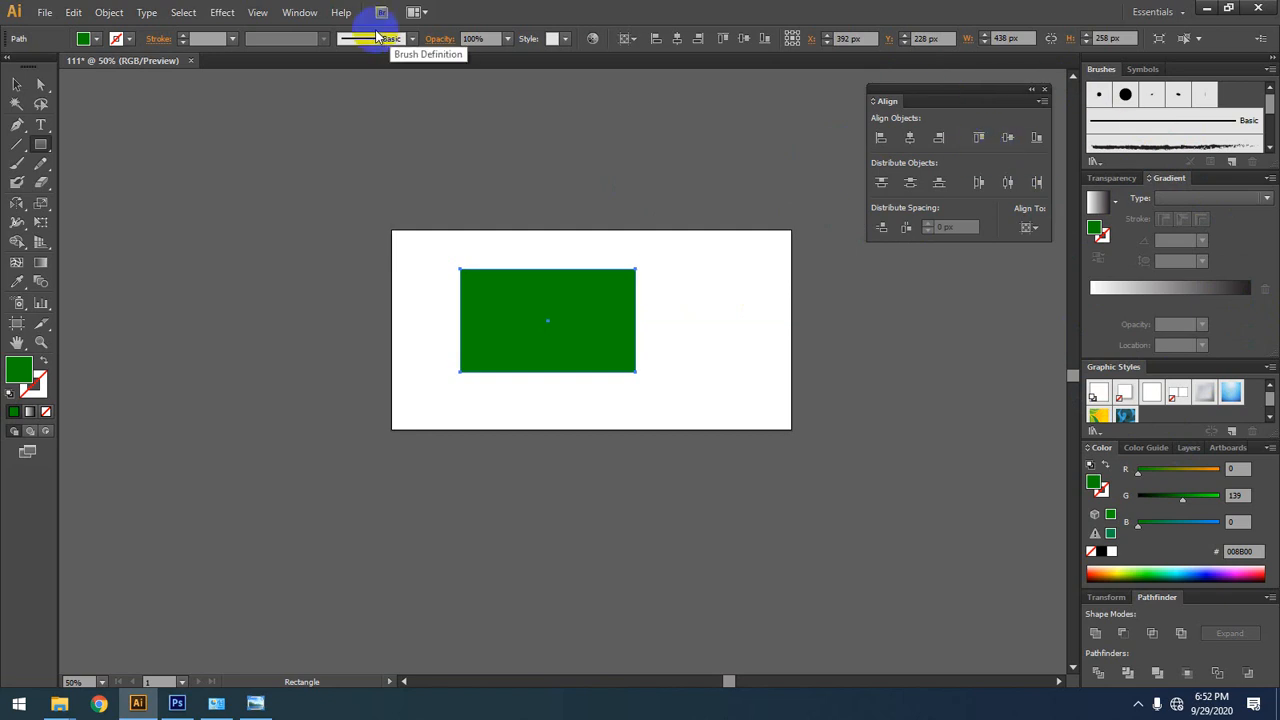
Step: Show the Artboards panel, and deselect the green rectangle with the Selection tool
left_click(302, 17)
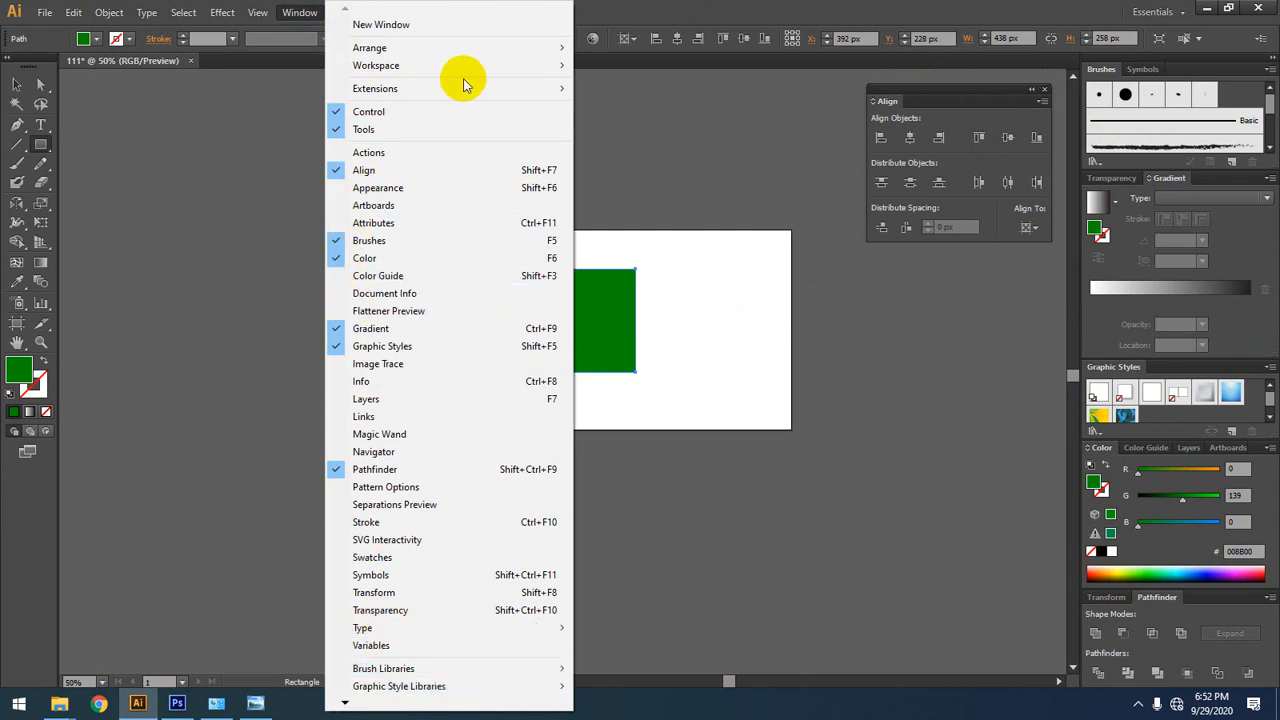
left_click(408, 208)
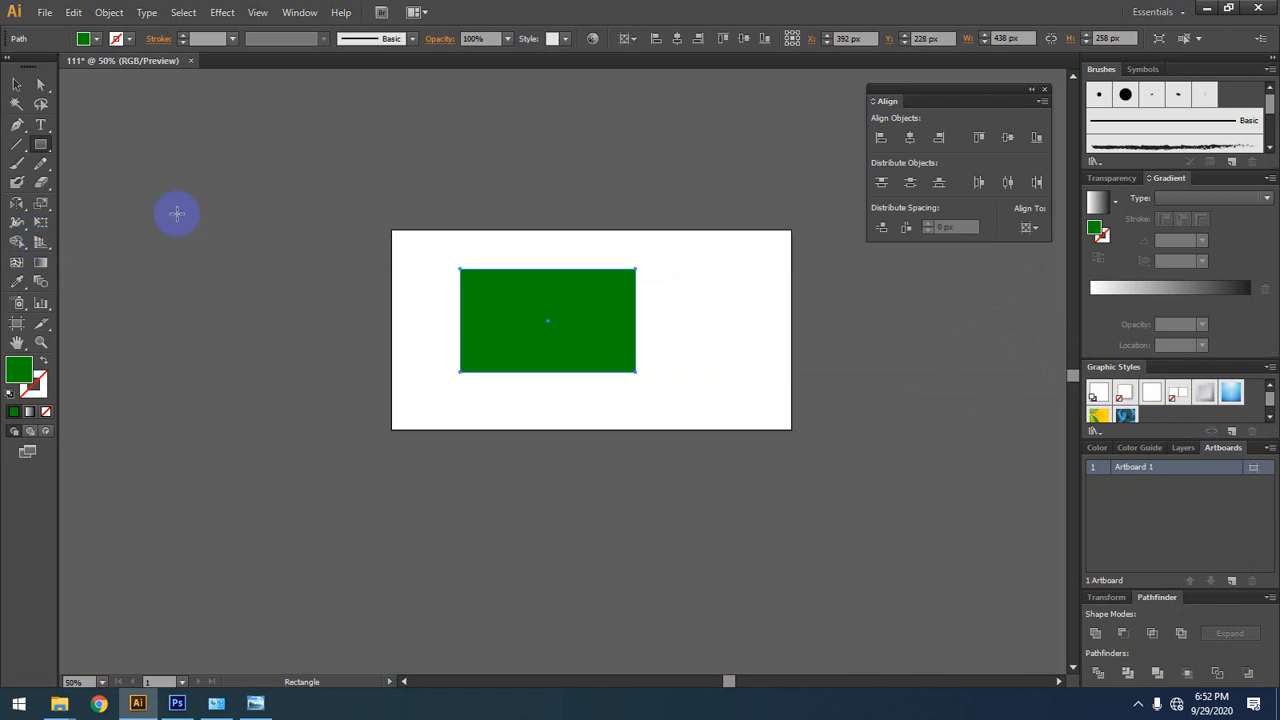
left_click(14, 88)
left_click(360, 174)
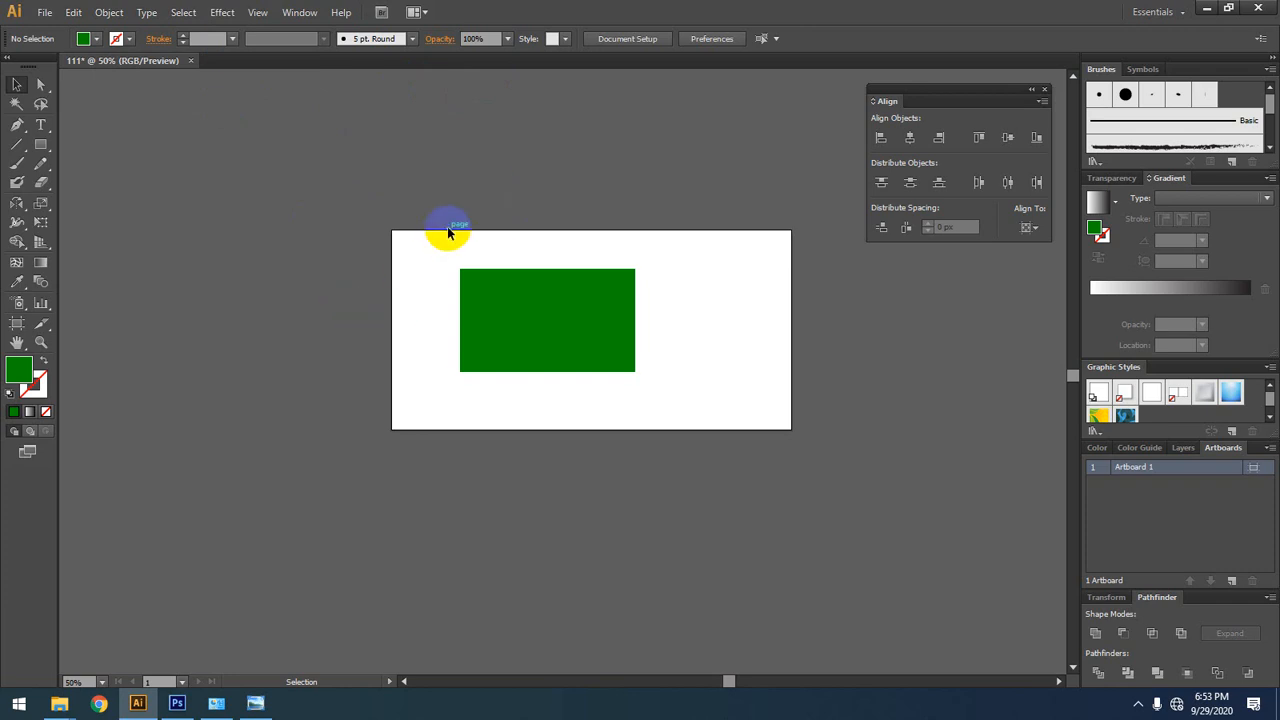
left_click_drag(448, 232, 648, 365)
left_click(258, 195)
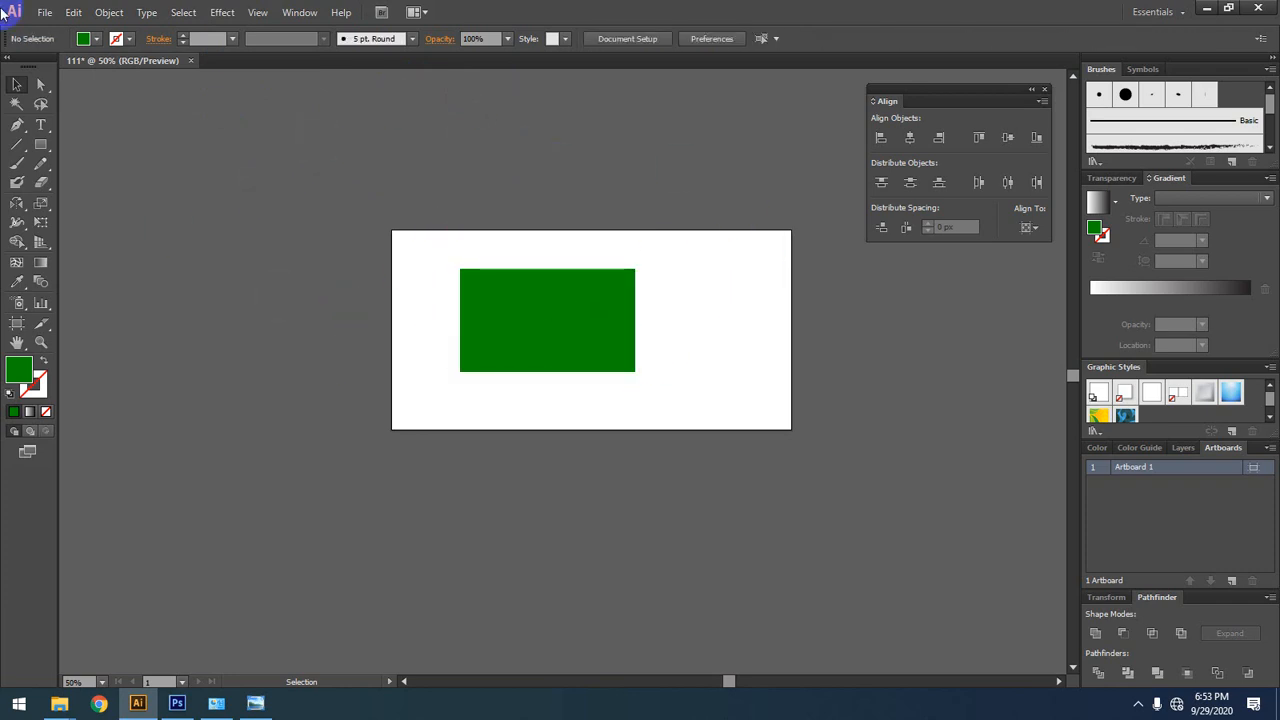
Step: Try to save the document on the Desktop as 111.ai, declining to replace the existing file
left_click(55, 12)
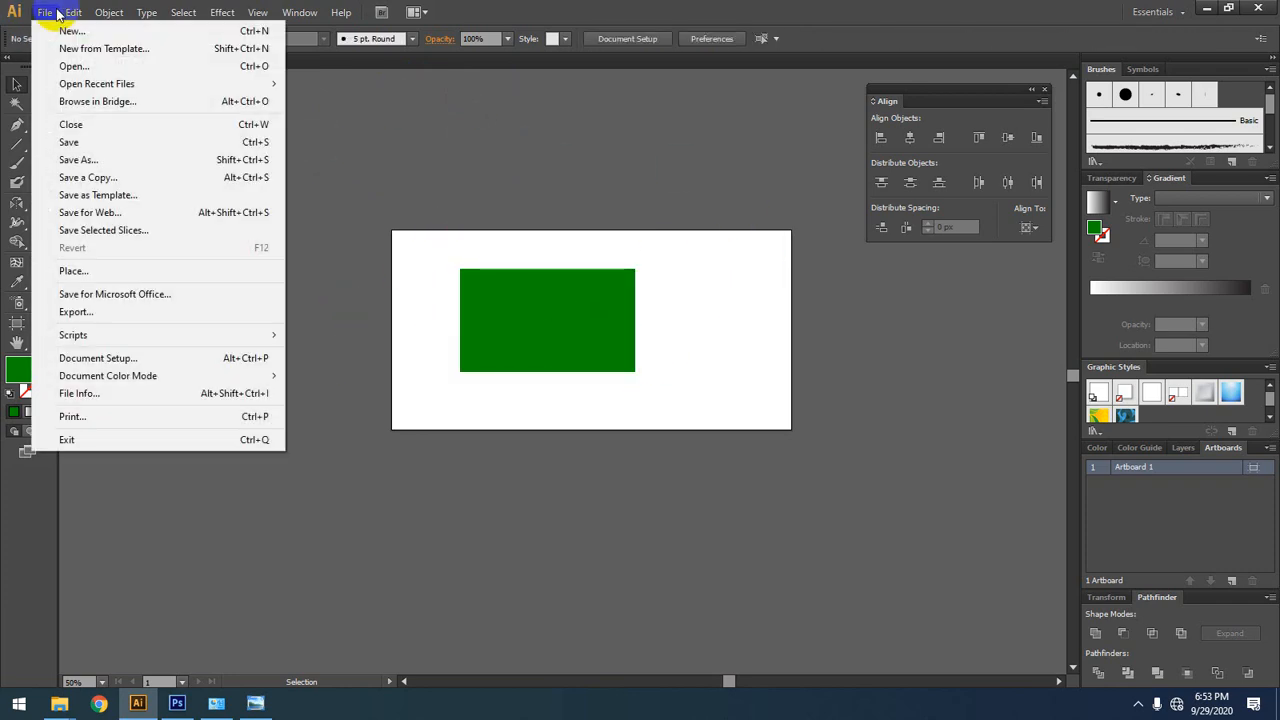
left_click(110, 160)
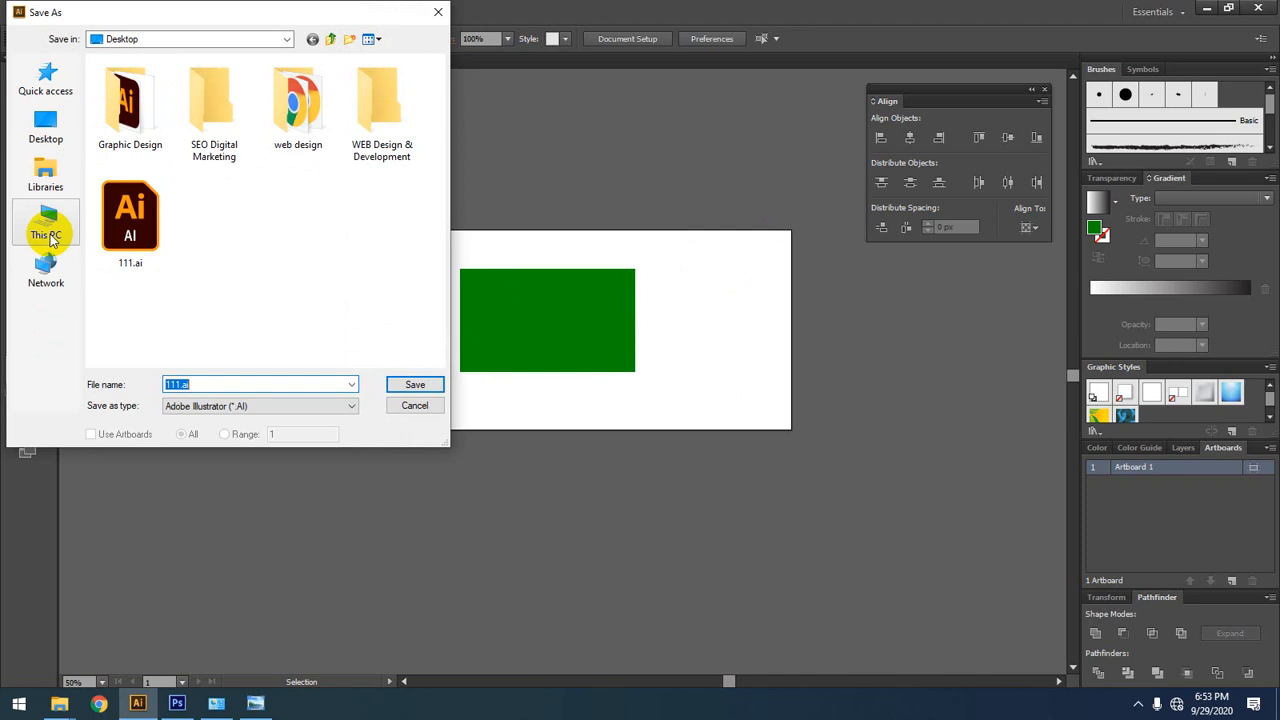
left_click(38, 130)
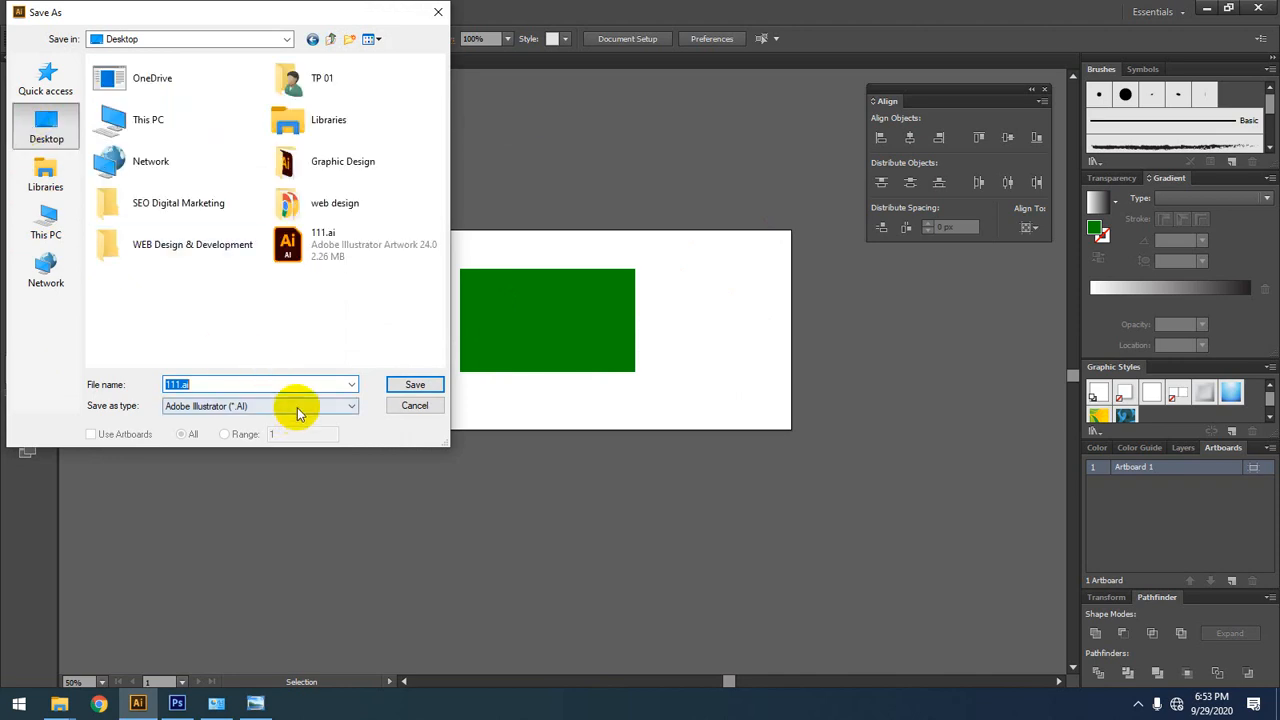
left_click(416, 388)
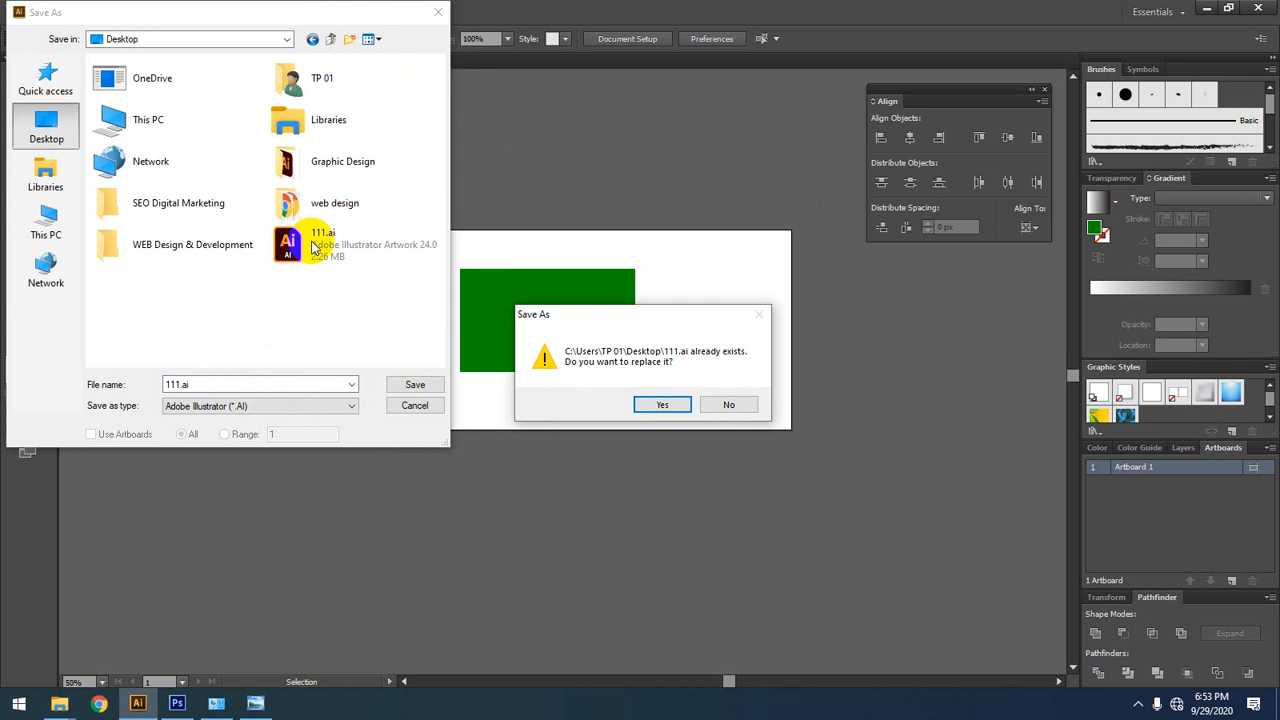
left_click(743, 410)
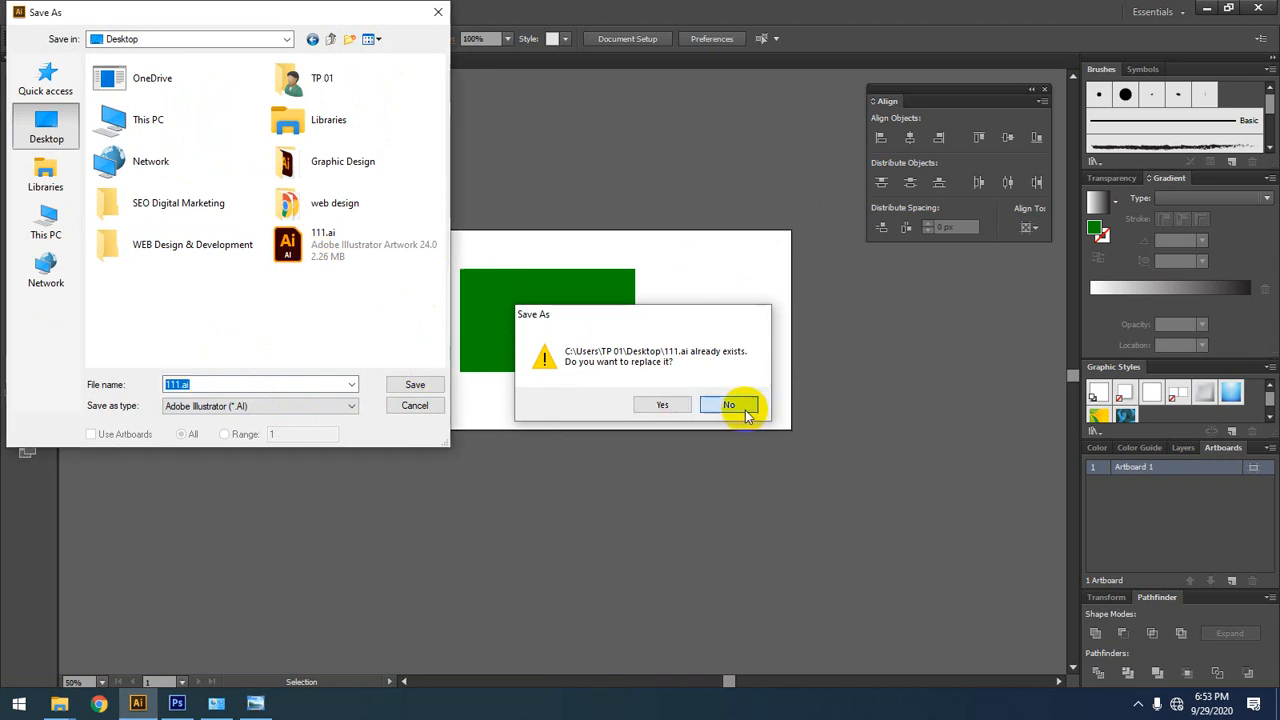
Step: Try to save the document under the file name 0111.ai in Illustrator CS6 format, and cancel the save options
left_click(180, 384)
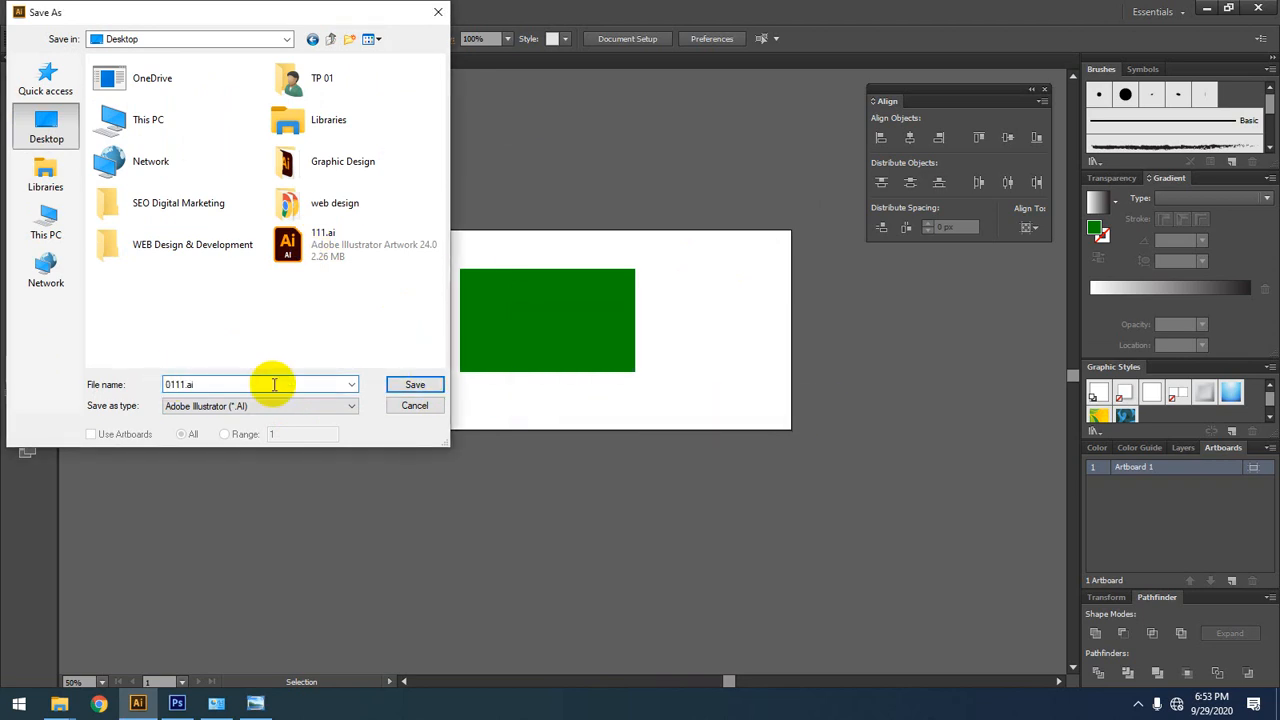
left_click(414, 384)
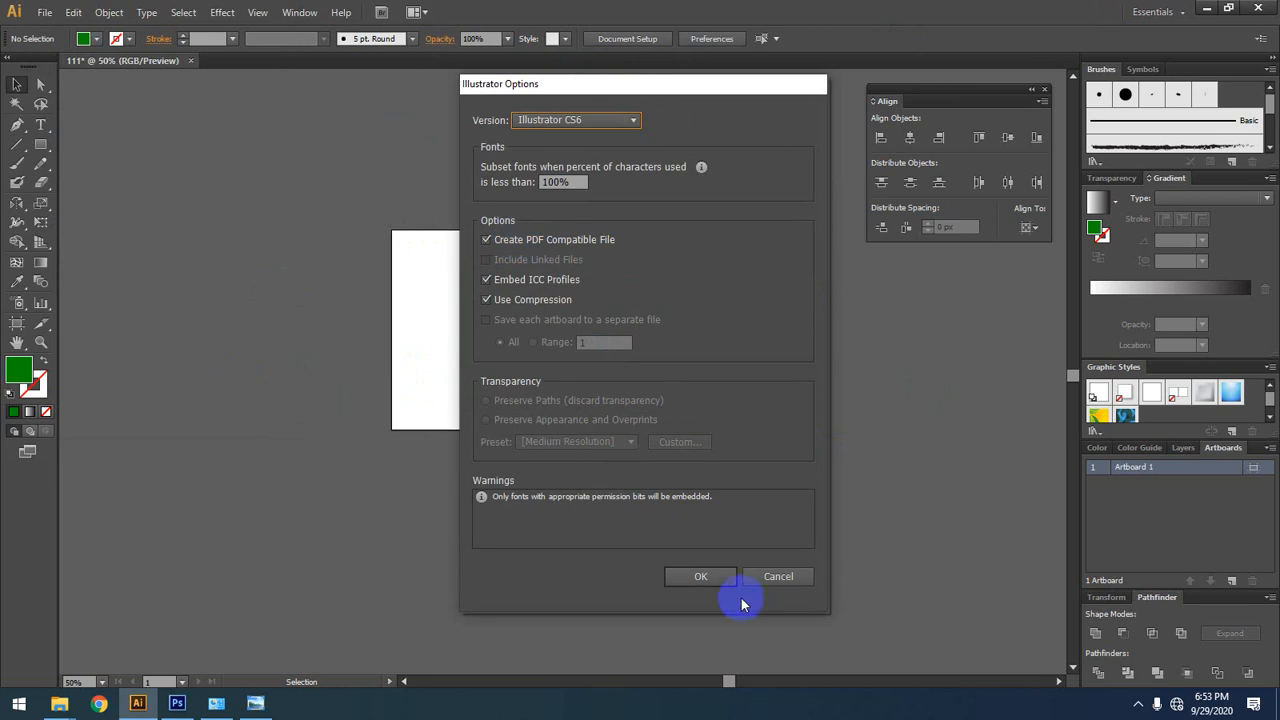
left_click(703, 577)
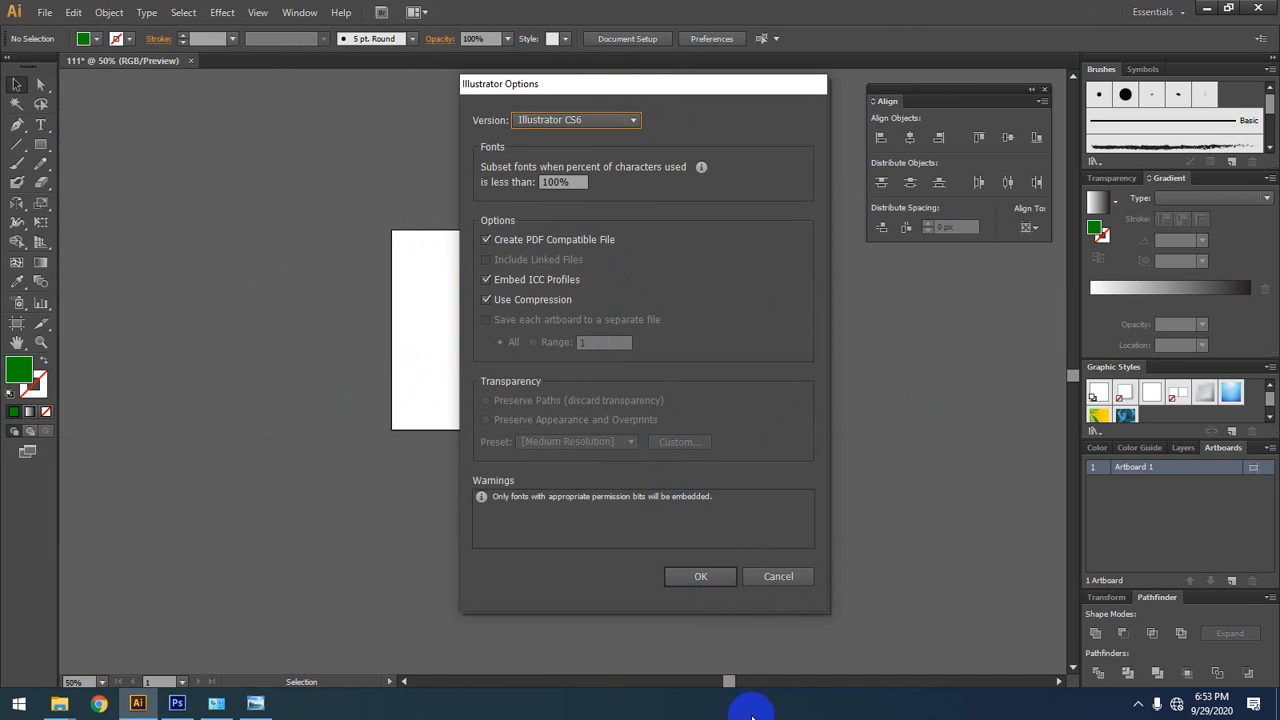
left_click(805, 584)
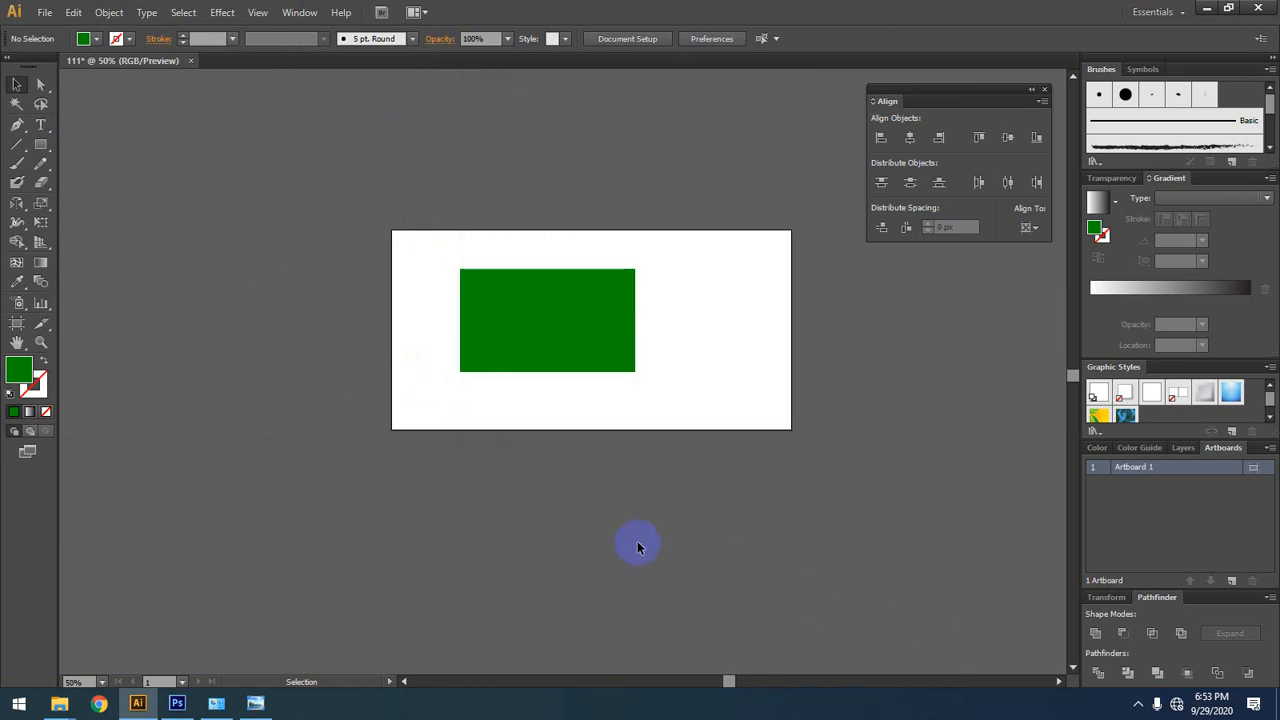